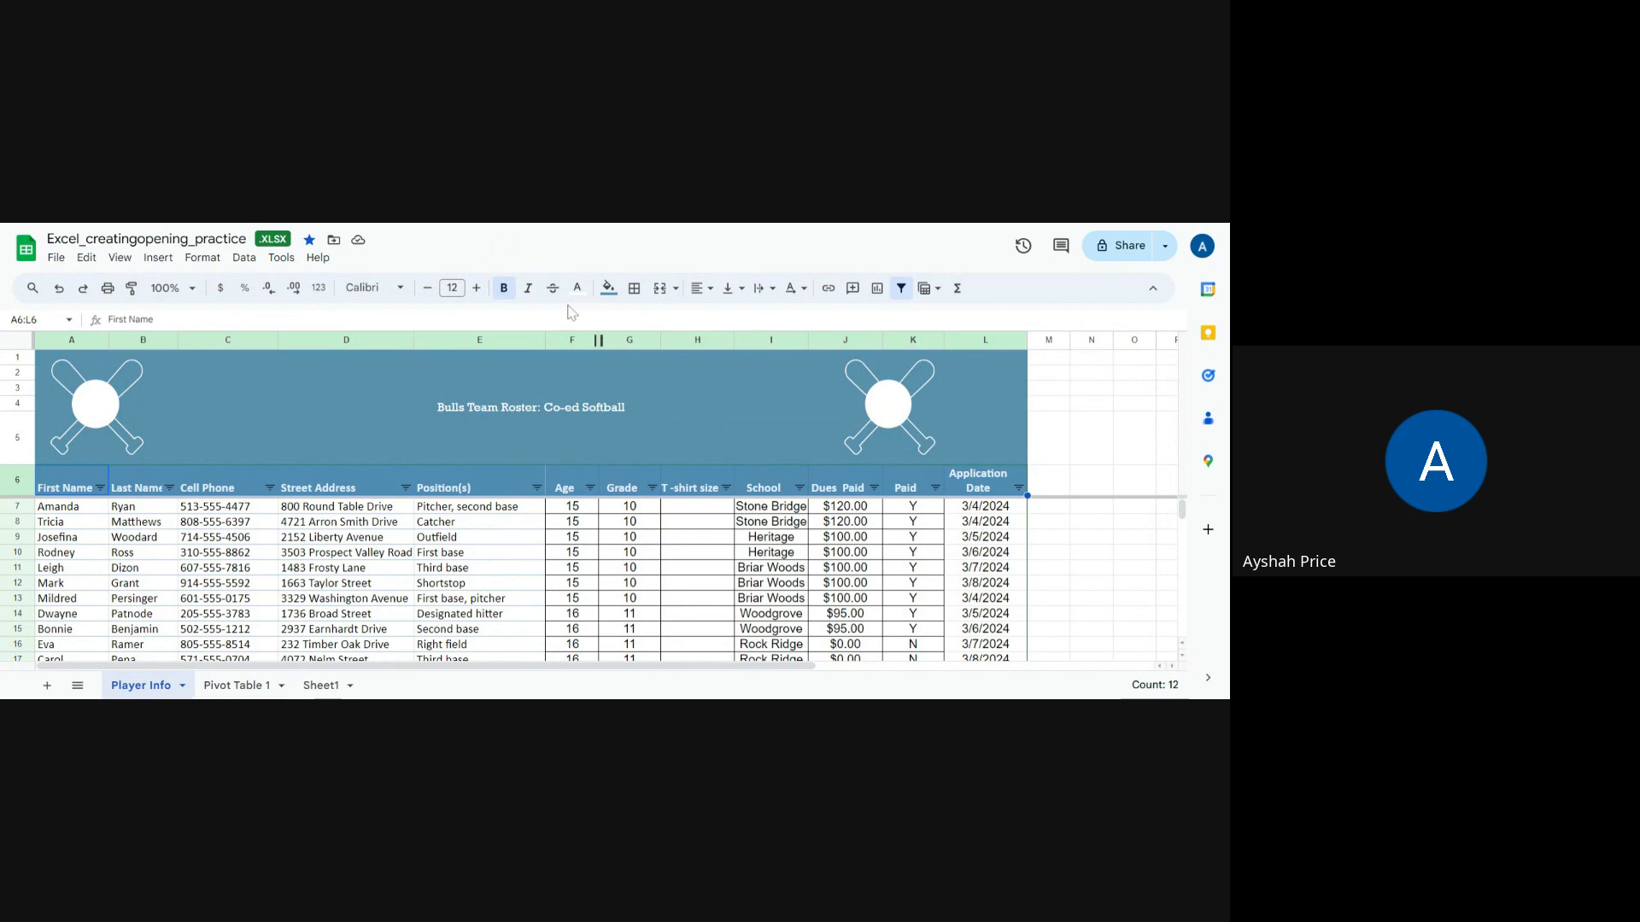
{"action": "left_click", "coordinate": [901, 292]}
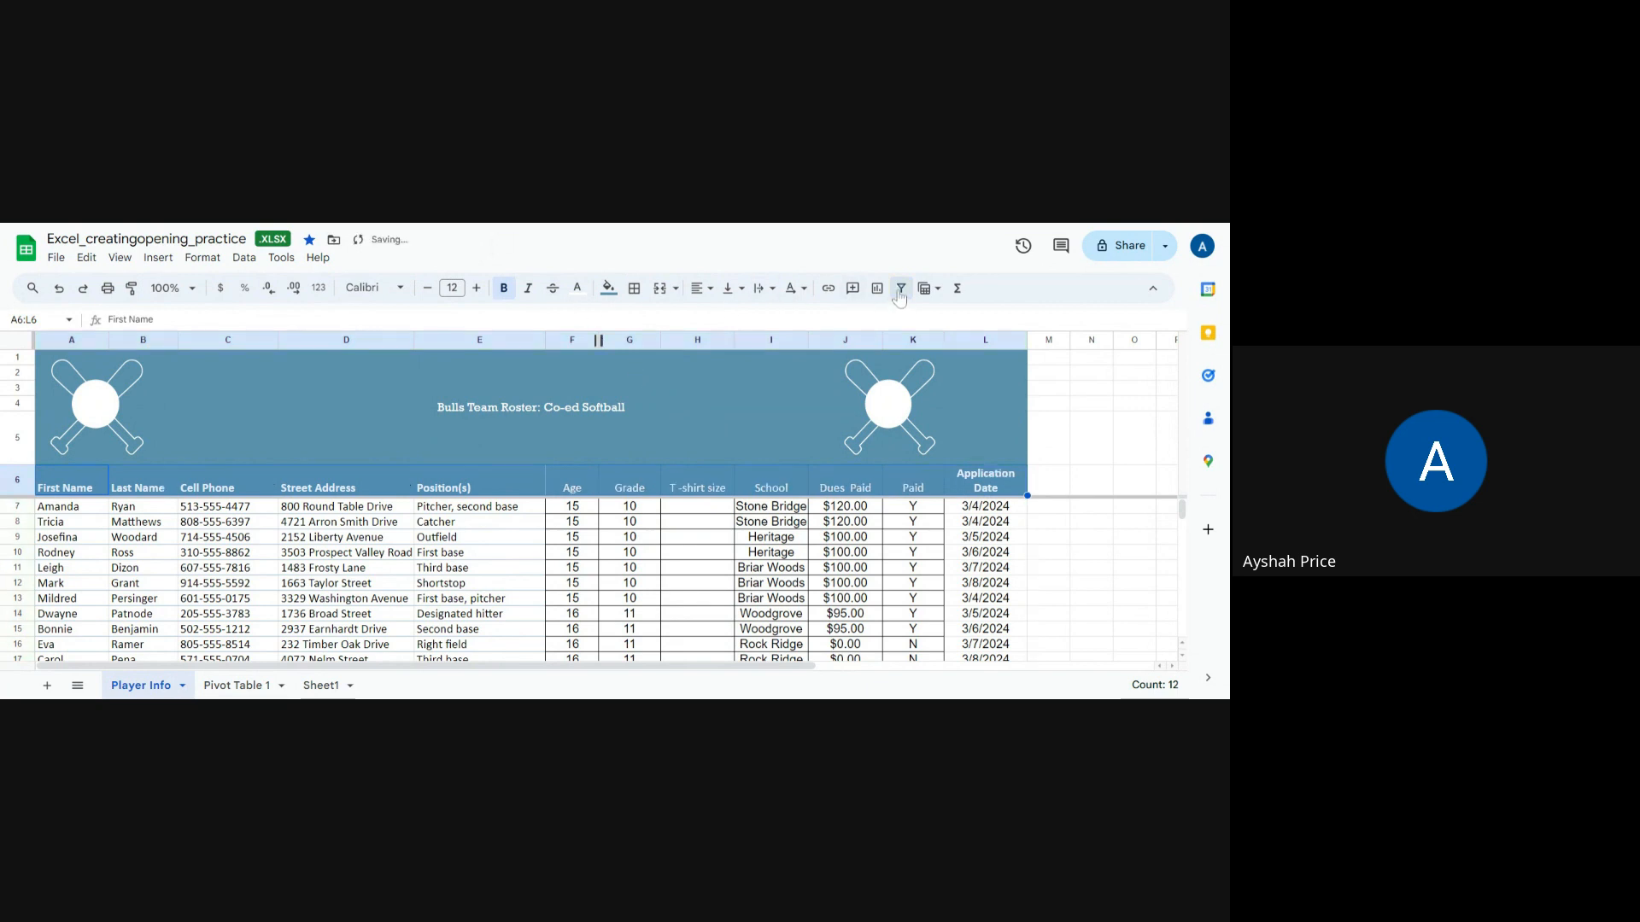
{"action": "left_click", "coordinate": [901, 292]}
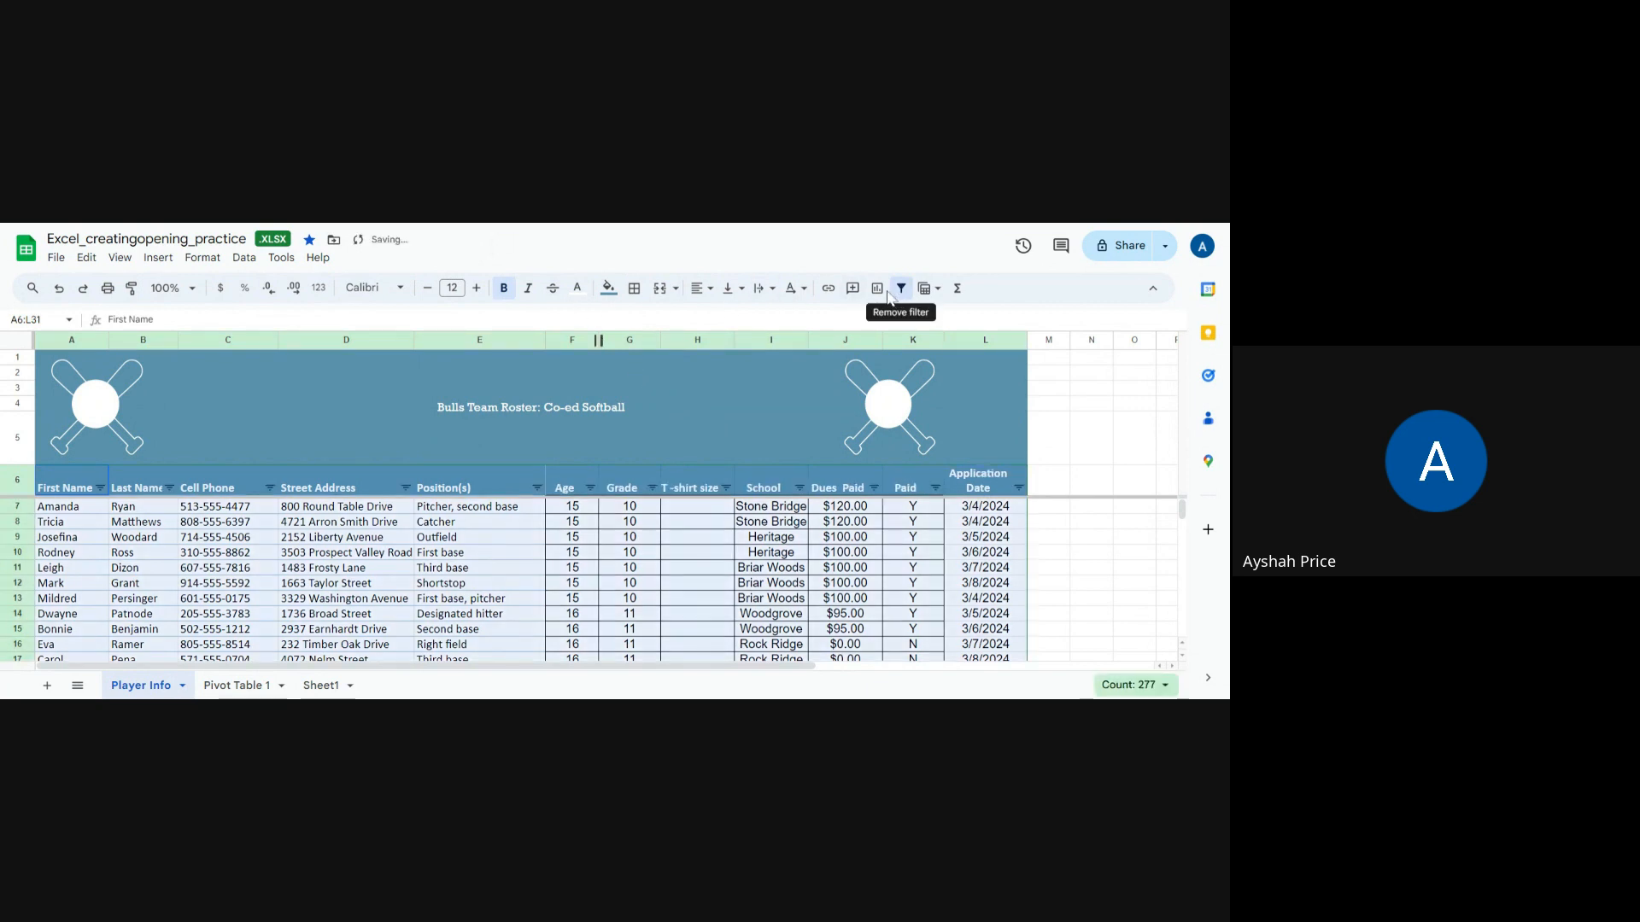
{"action": "left_click", "coordinate": [692, 493]}
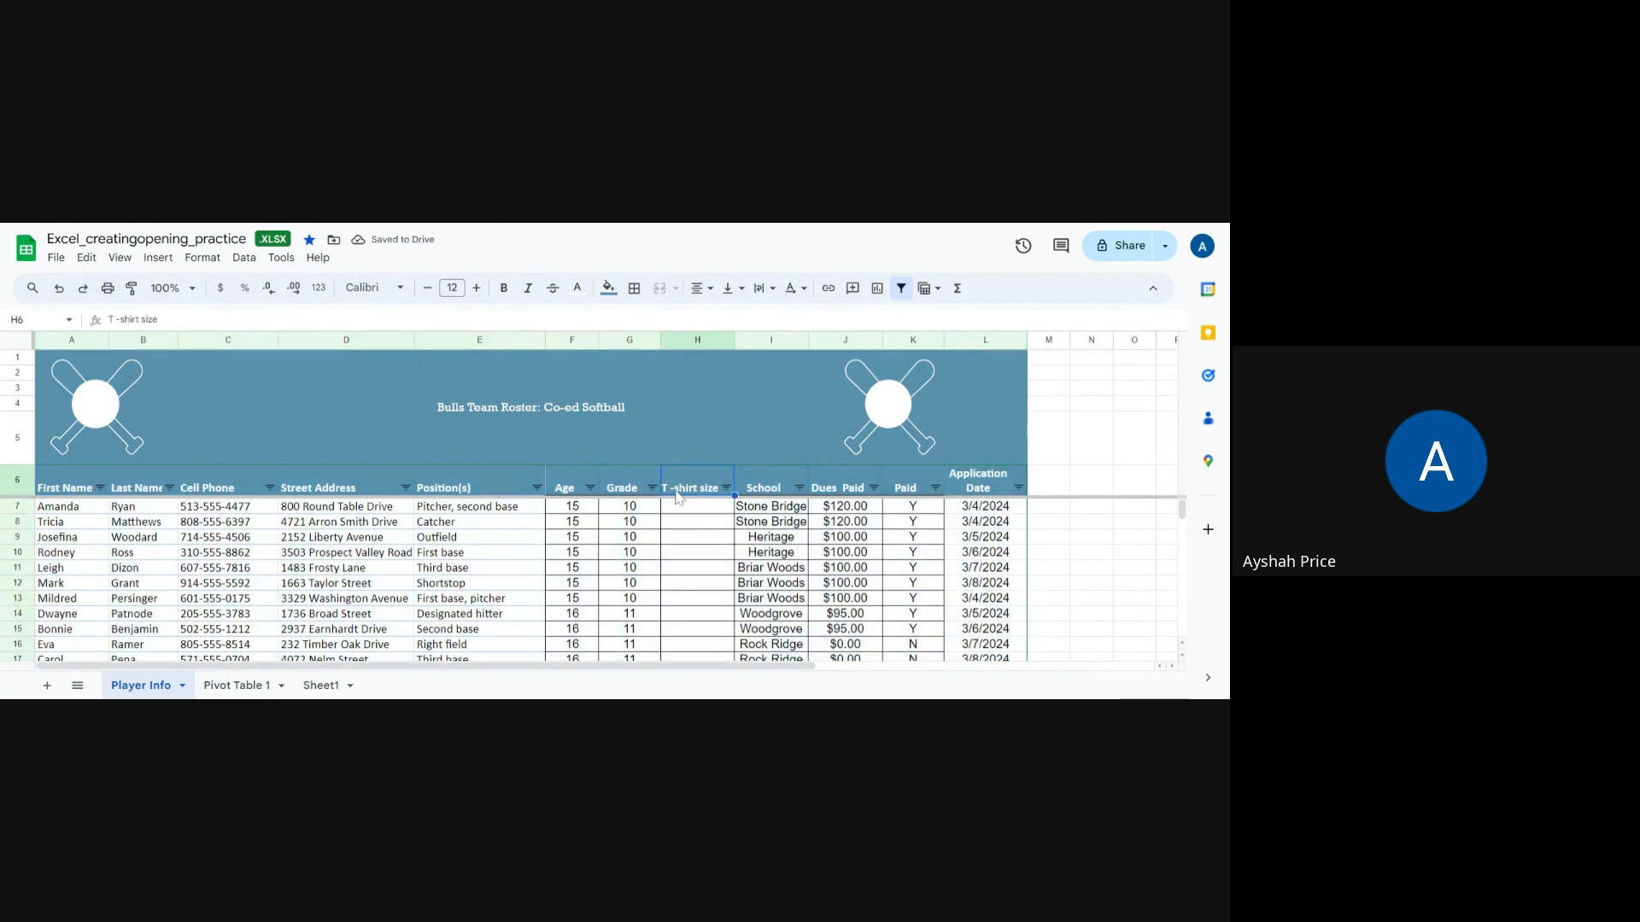
Step: Delete the T-shirt size column (column H) from the roster
{"action": "left_click", "coordinate": [690, 342]}
{"action": "right_click", "coordinate": [690, 342]}
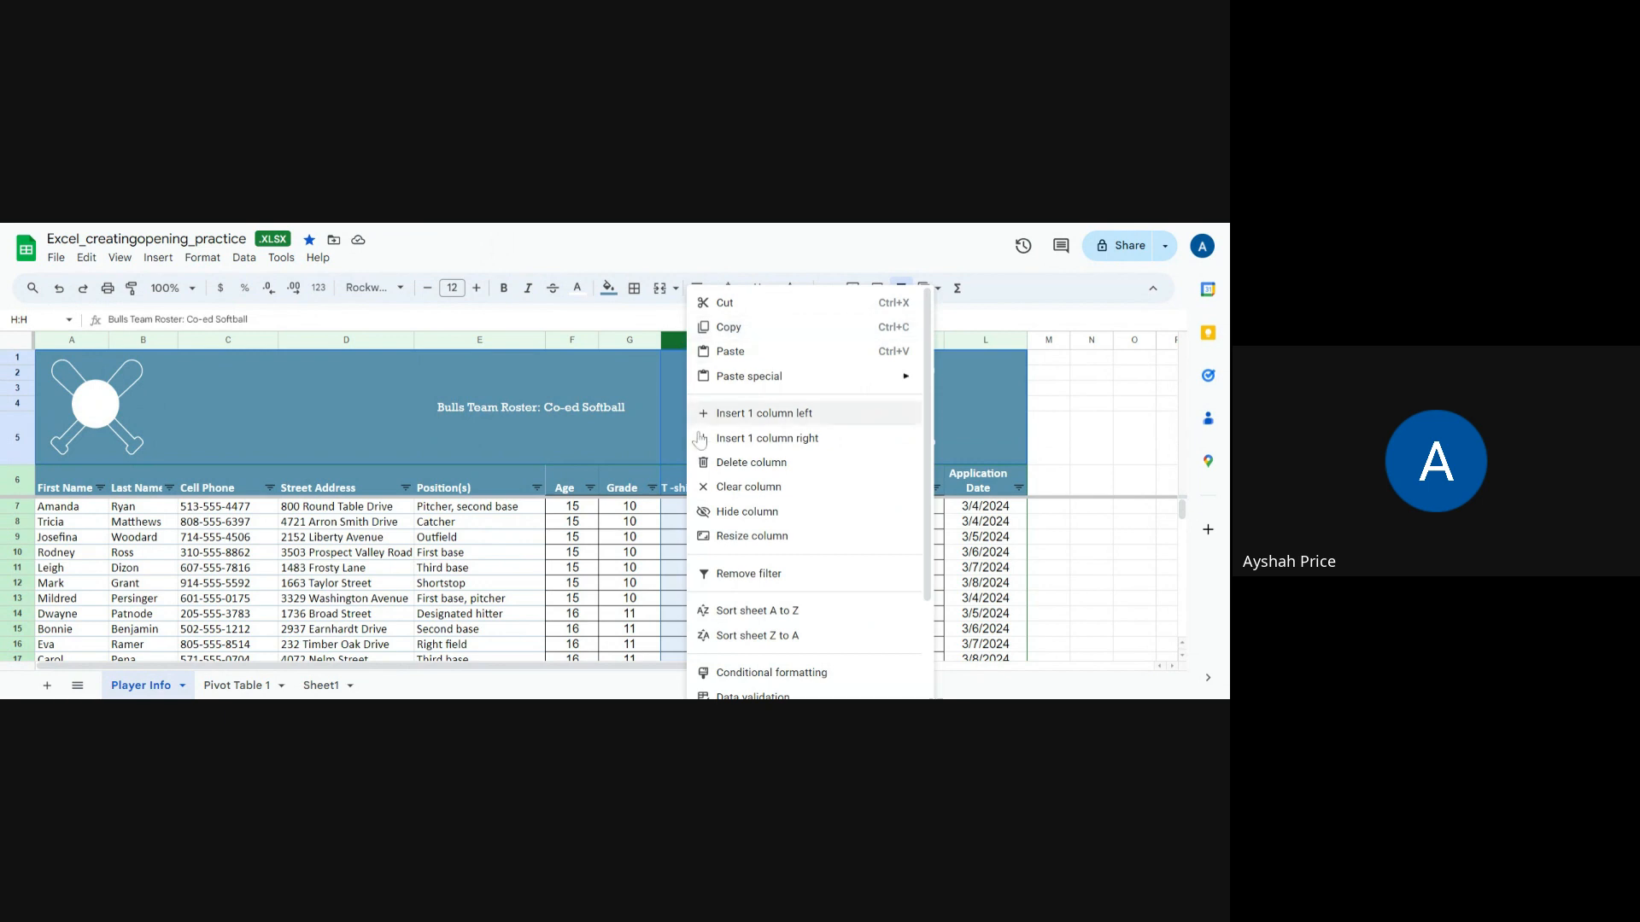
{"action": "left_click", "coordinate": [653, 525]}
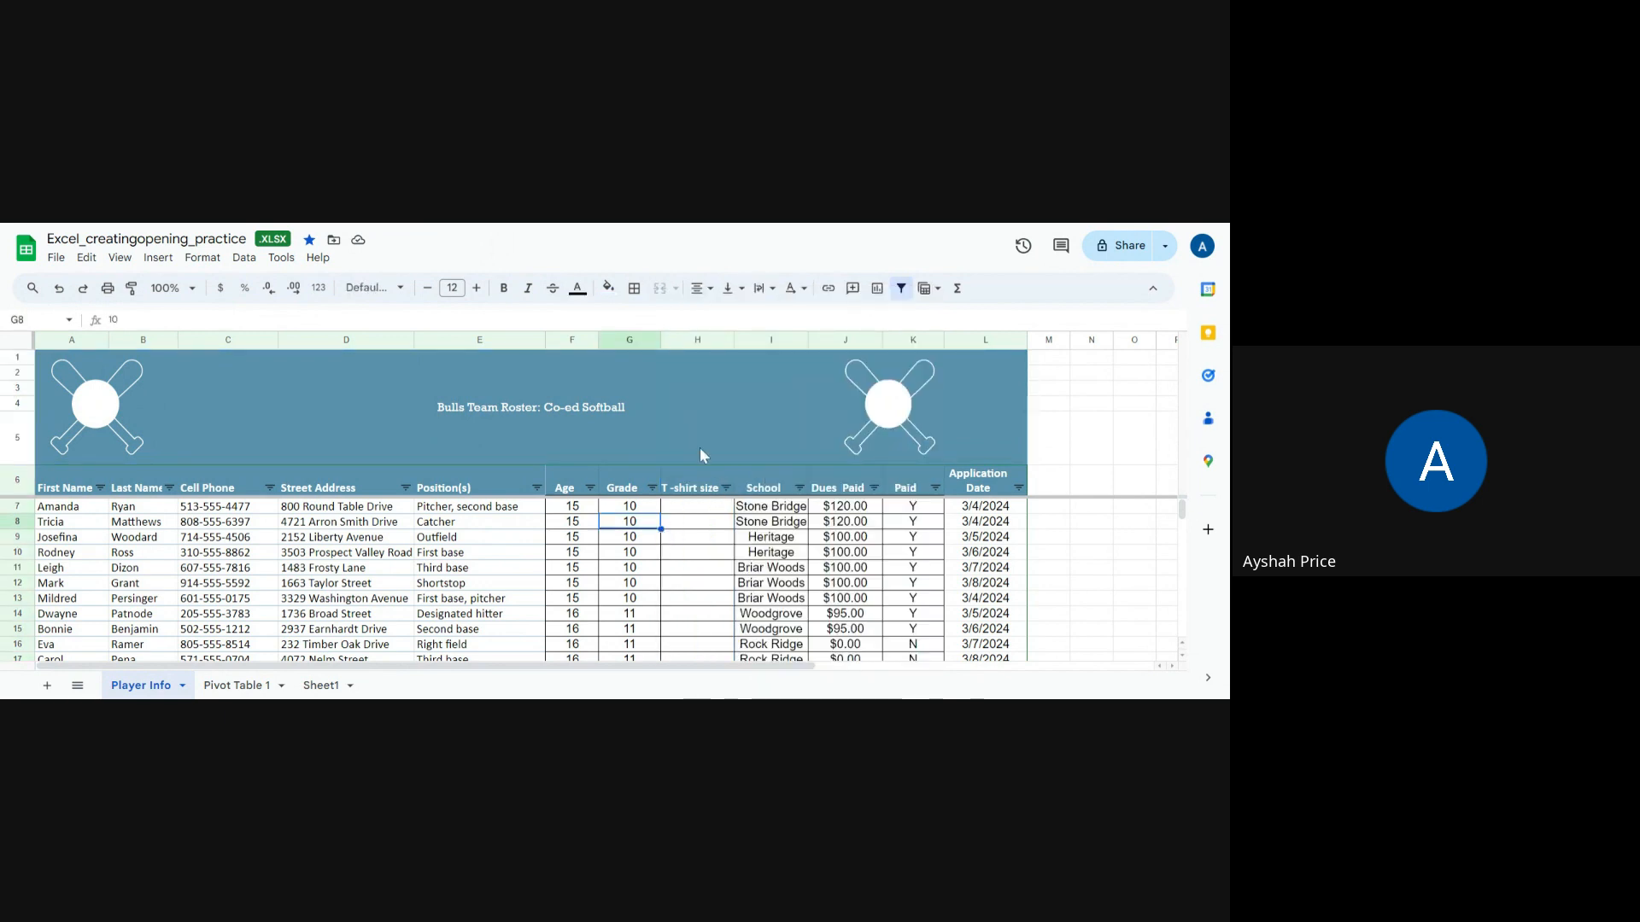
{"action": "left_click", "coordinate": [684, 345]}
{"action": "right_click", "coordinate": [684, 345]}
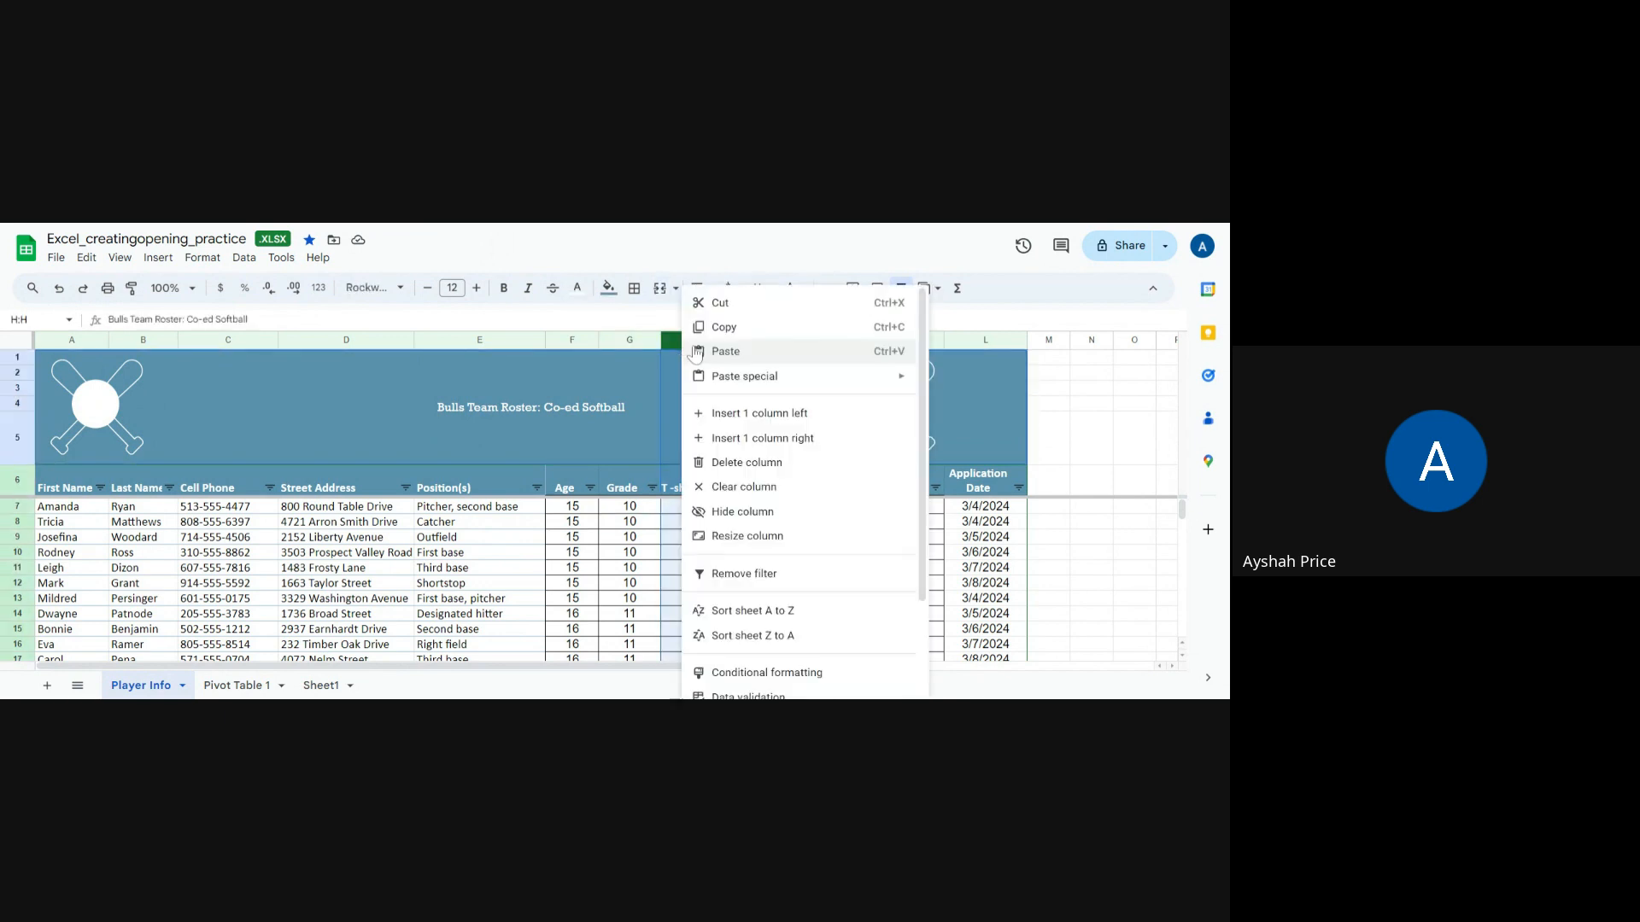
{"action": "left_click", "coordinate": [773, 462]}
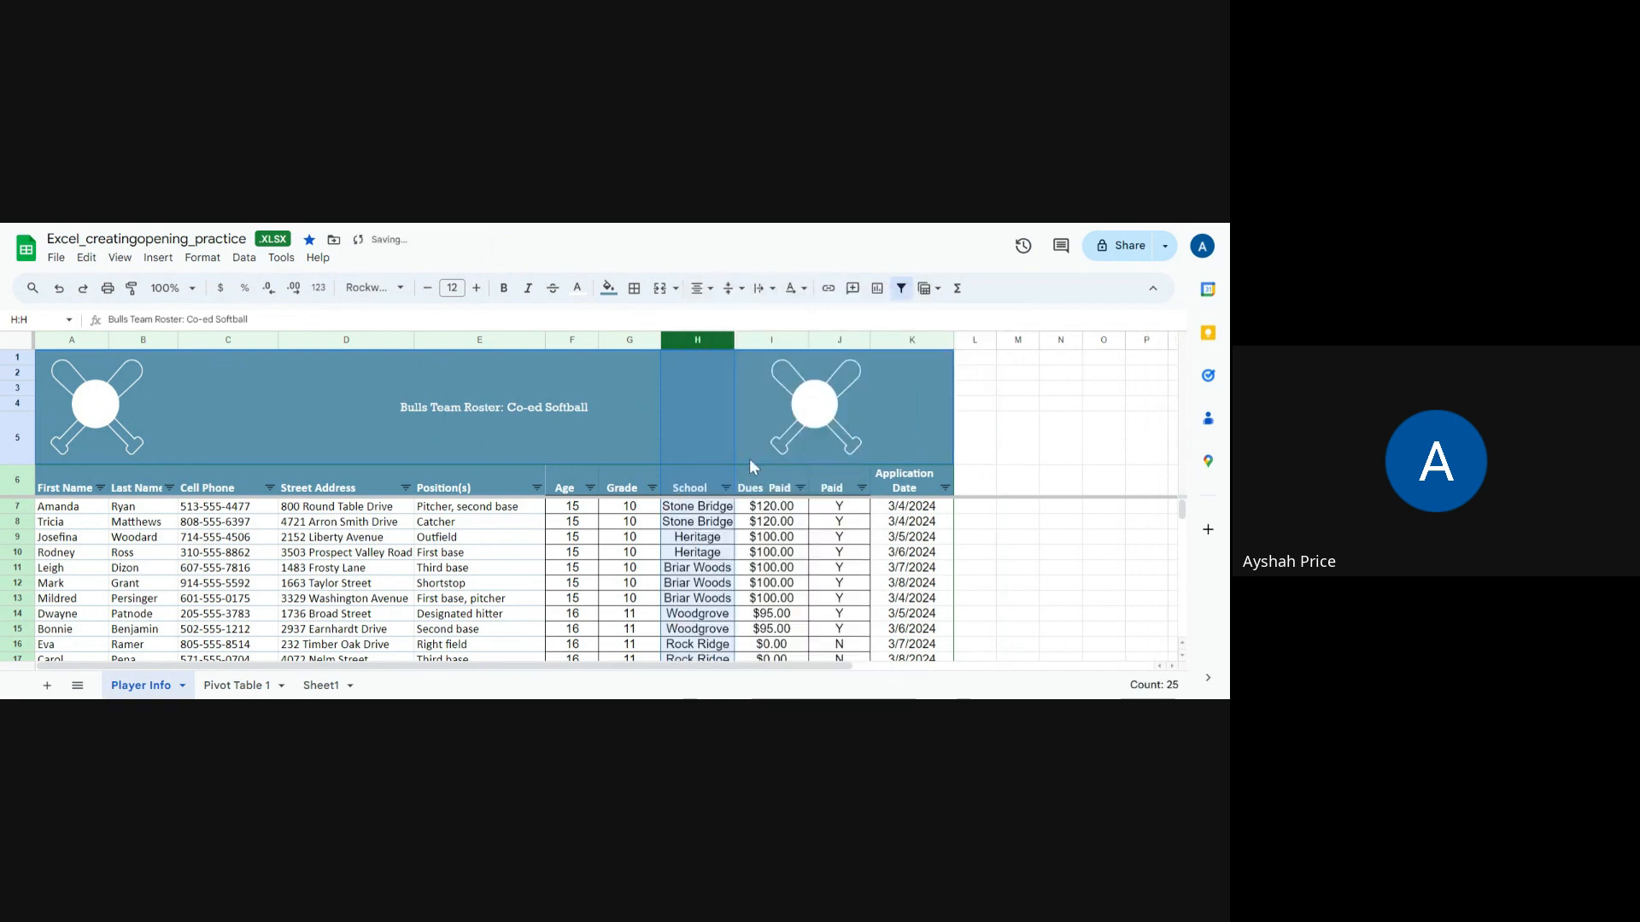
Step: Insert a new empty column to the left of the School column
{"action": "right_click", "coordinate": [676, 345]}
{"action": "left_click", "coordinate": [677, 345]}
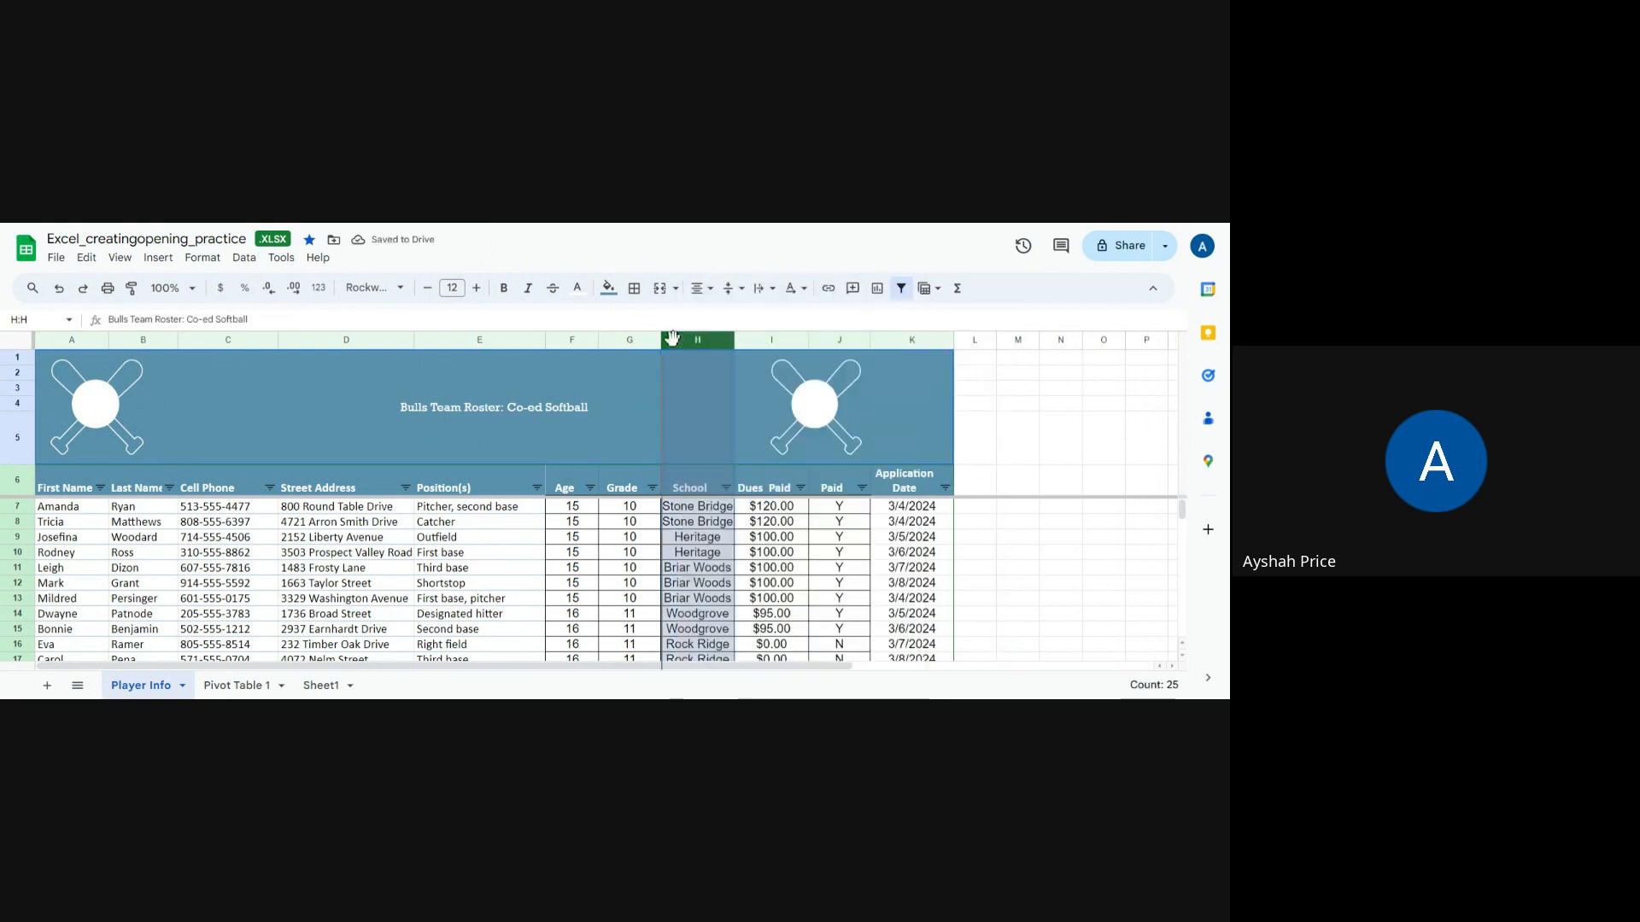
{"action": "right_click", "coordinate": [671, 343]}
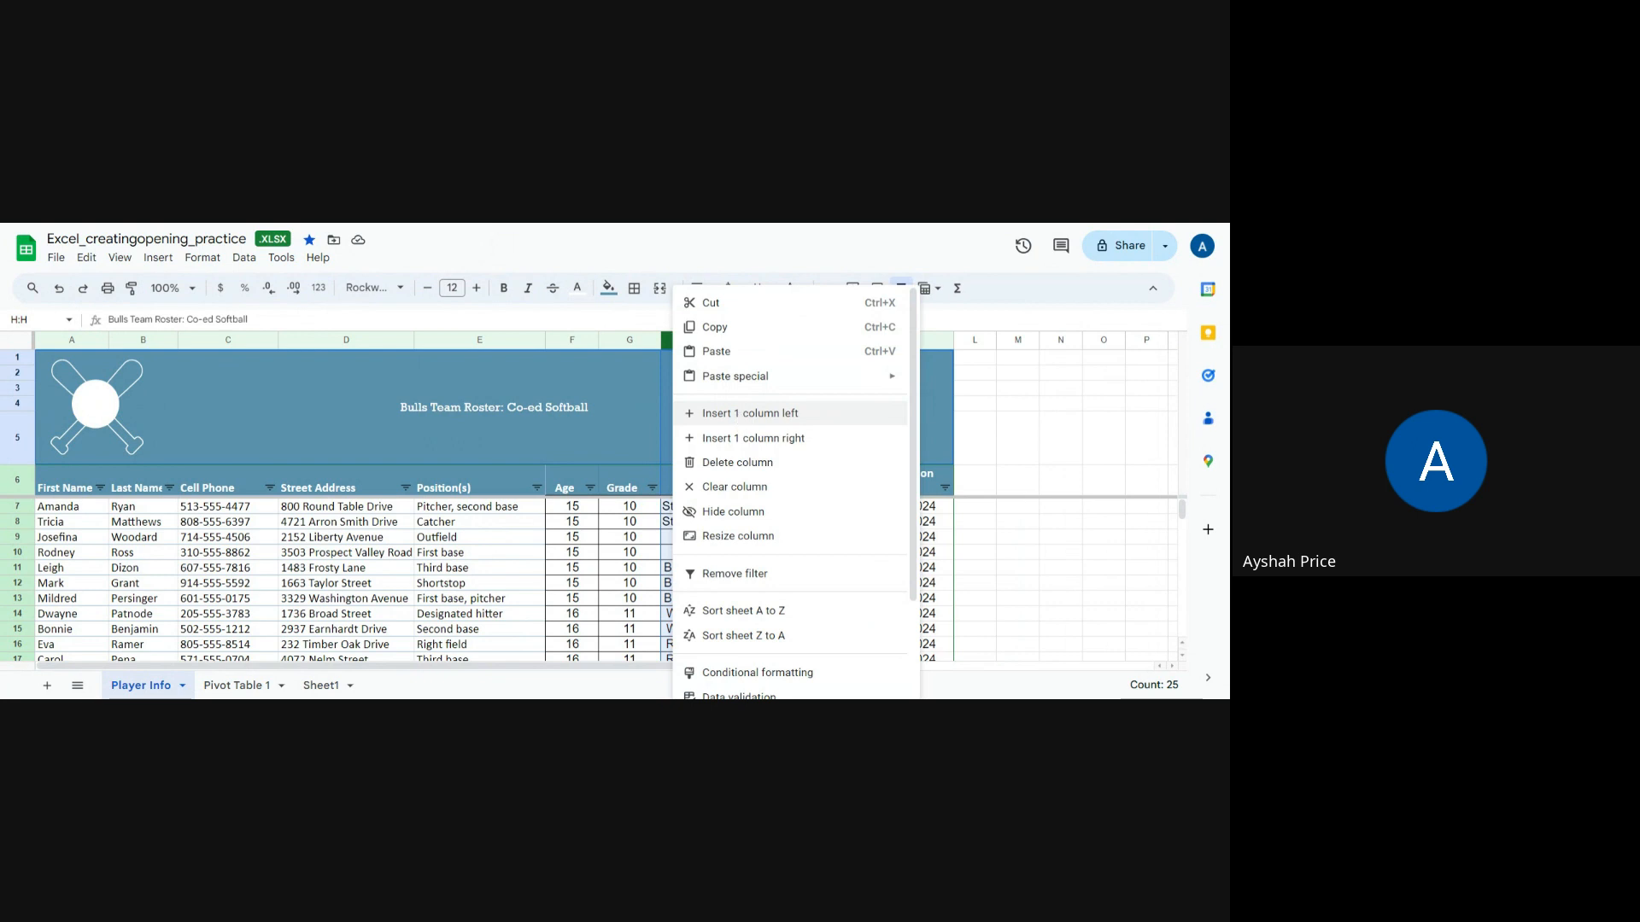
{"action": "left_click", "coordinate": [741, 420]}
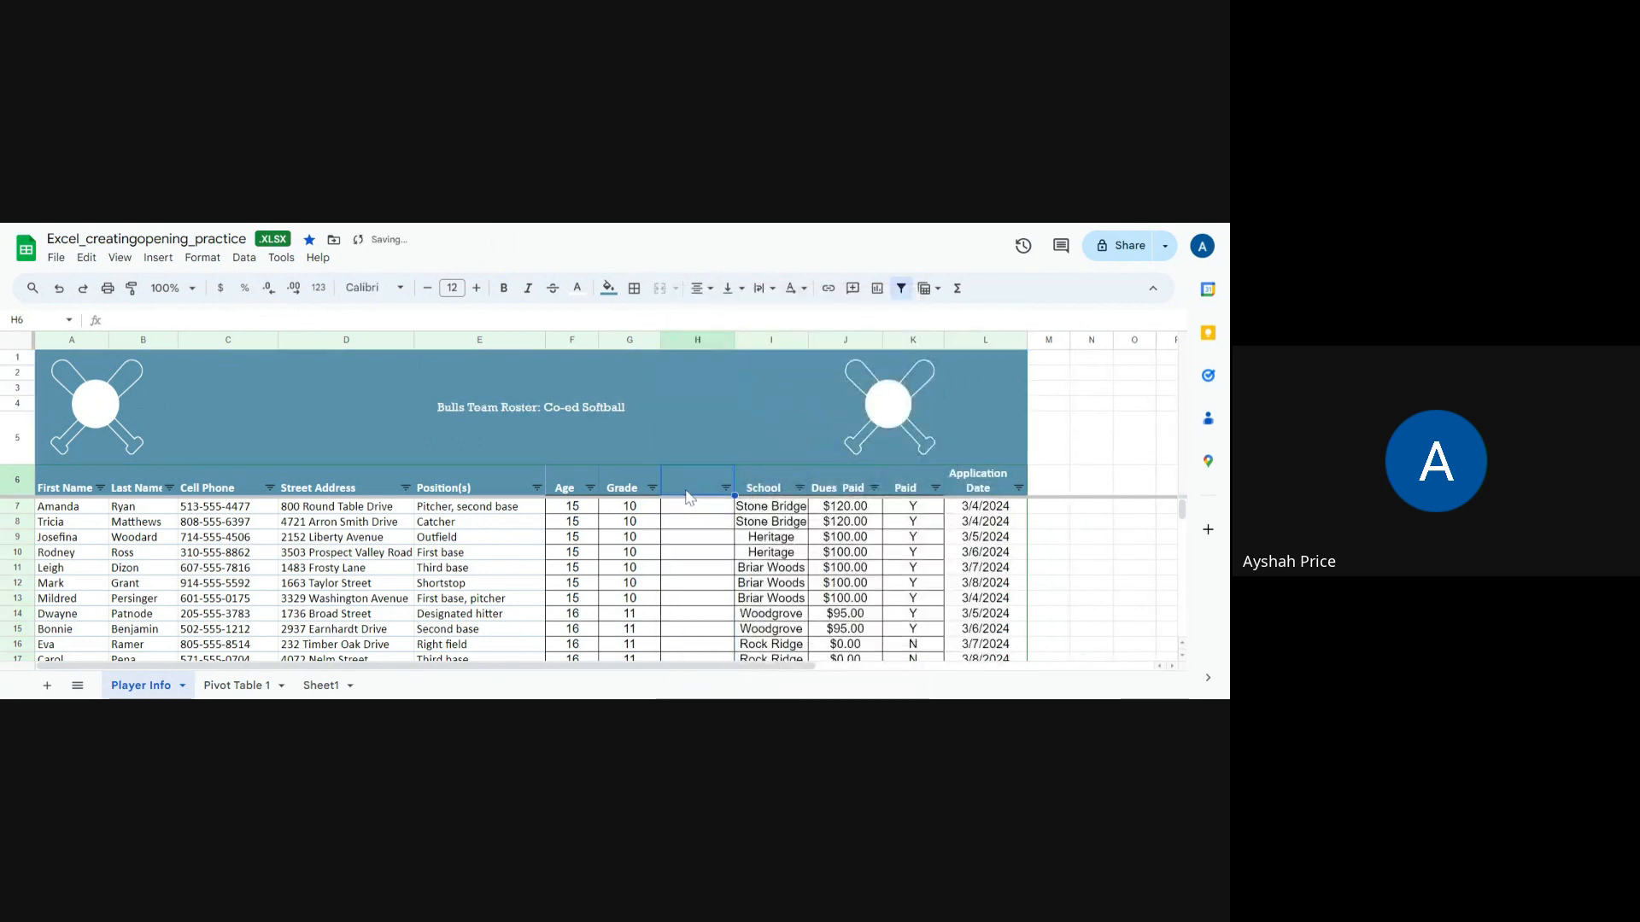
Step: Enter the header "T-shirt size" in the new column's header cell, correcting the typo
{"action": "type", "text": "T-S"}
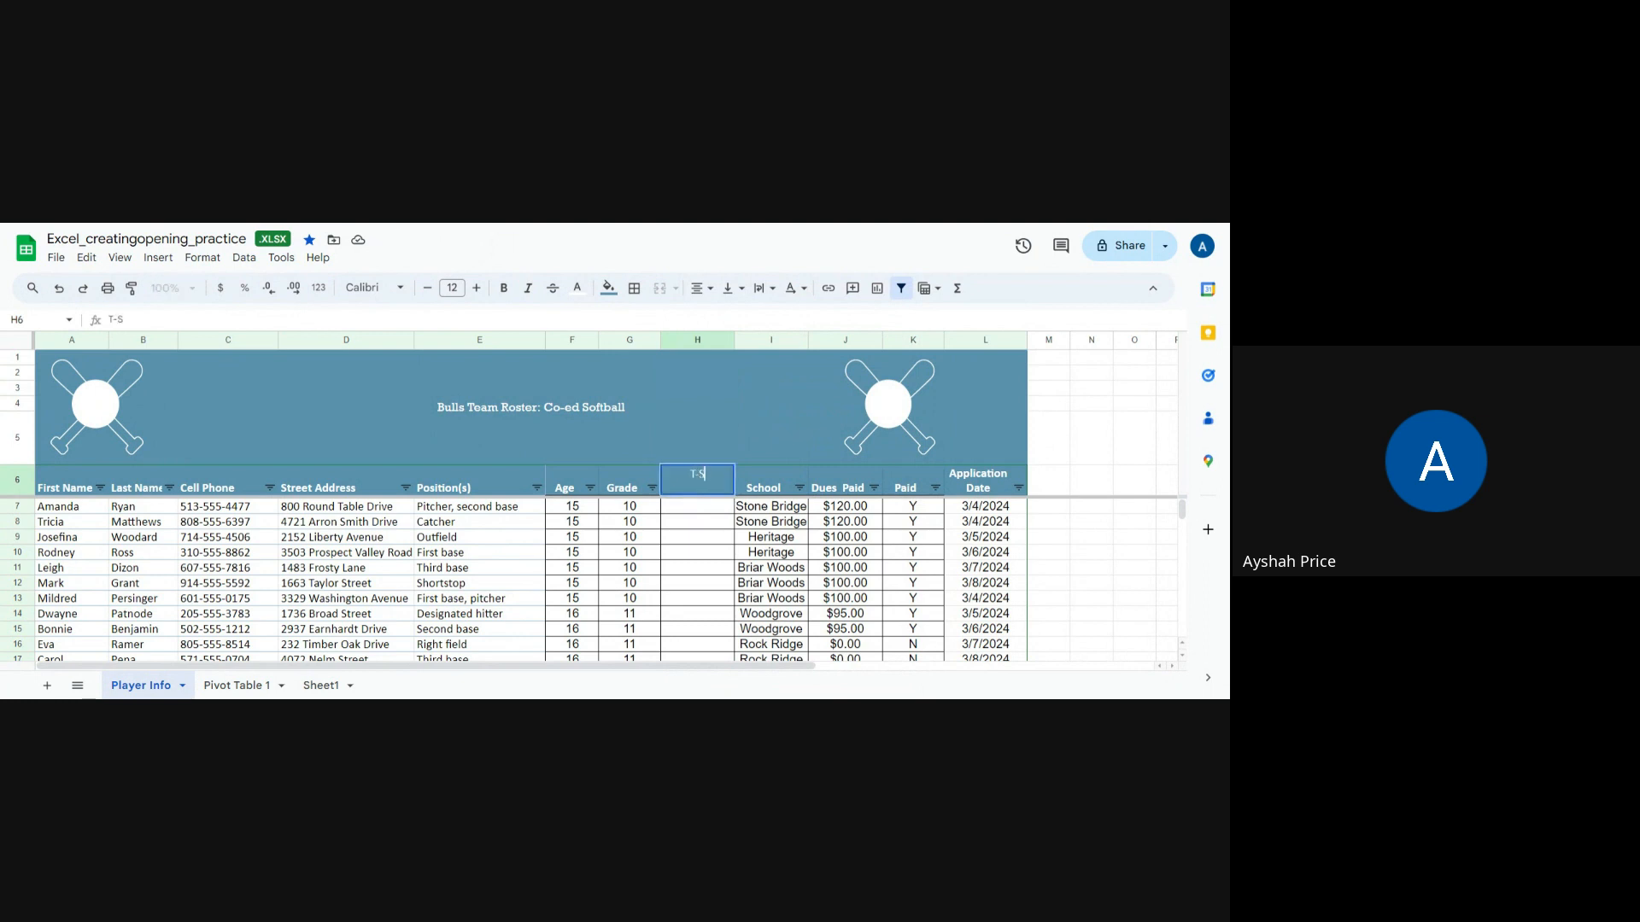
{"action": "key", "text": "BackSpace"}
{"action": "type", "text": "shirt sizw"}
{"action": "key", "text": "Return"}
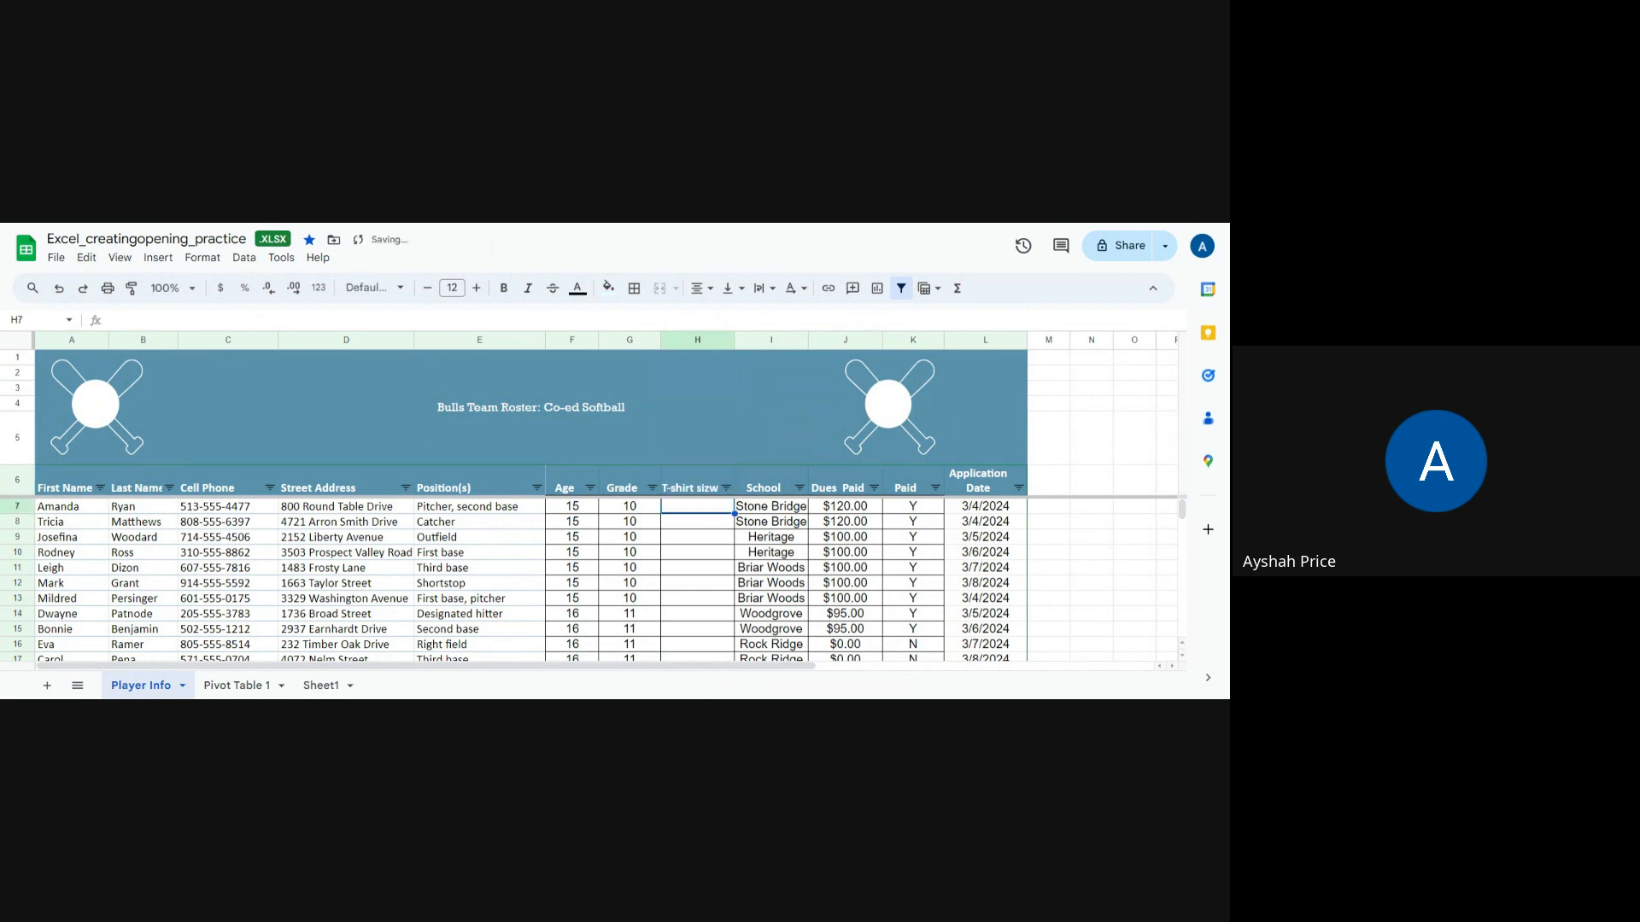
{"action": "double_click", "coordinate": [711, 493]}
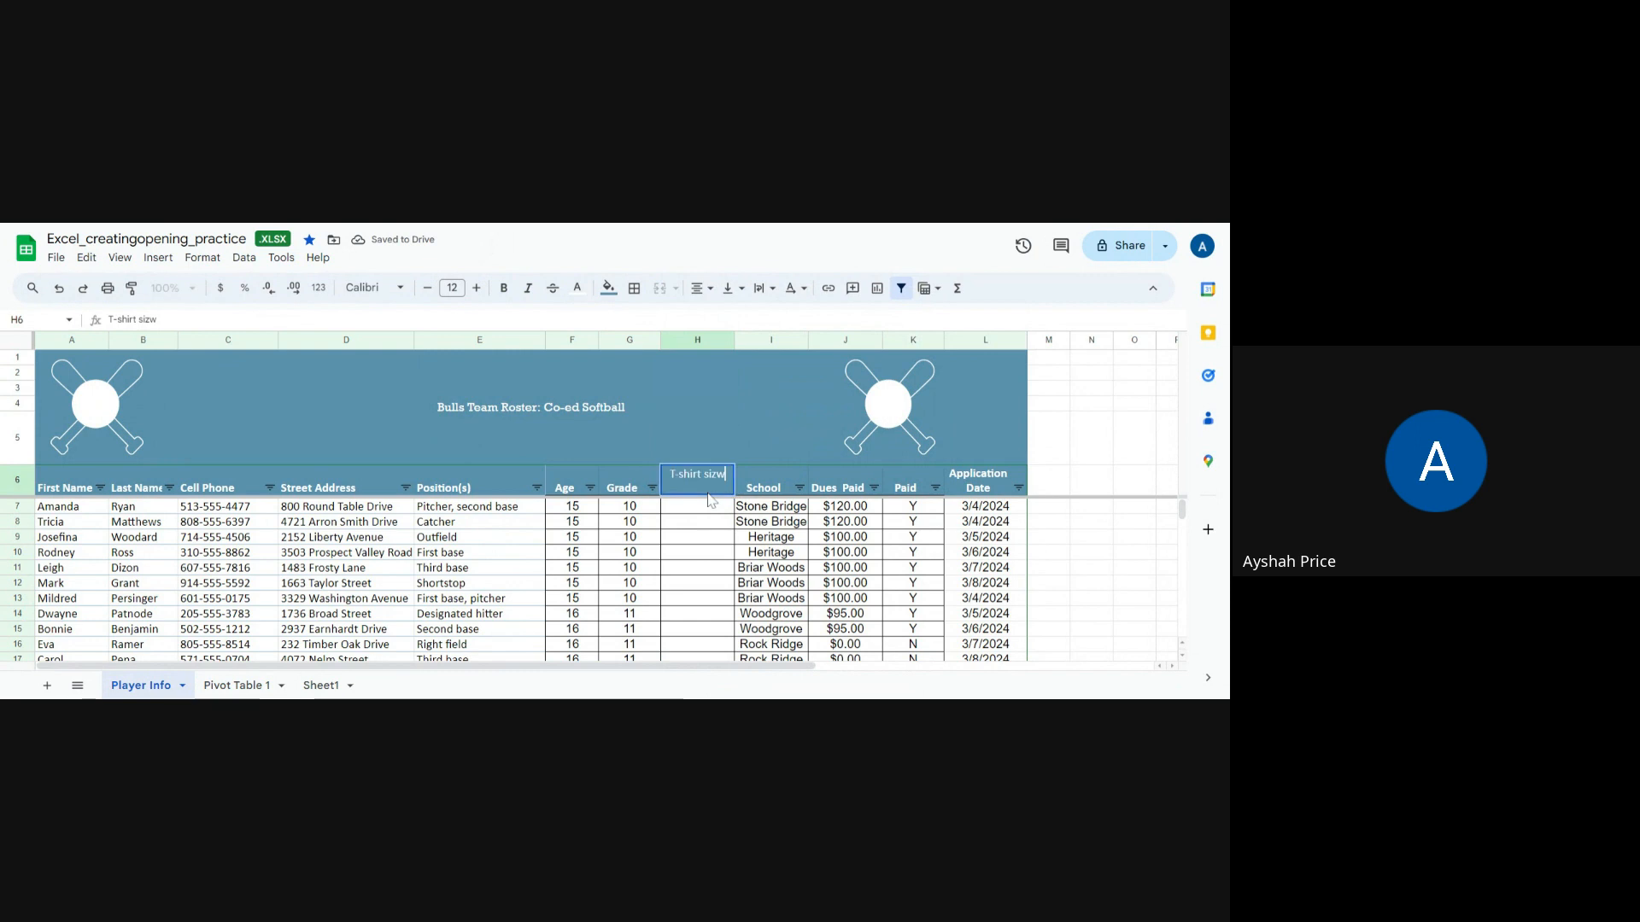
{"action": "key", "text": "BackSpace"}
{"action": "type", "text": "3"}
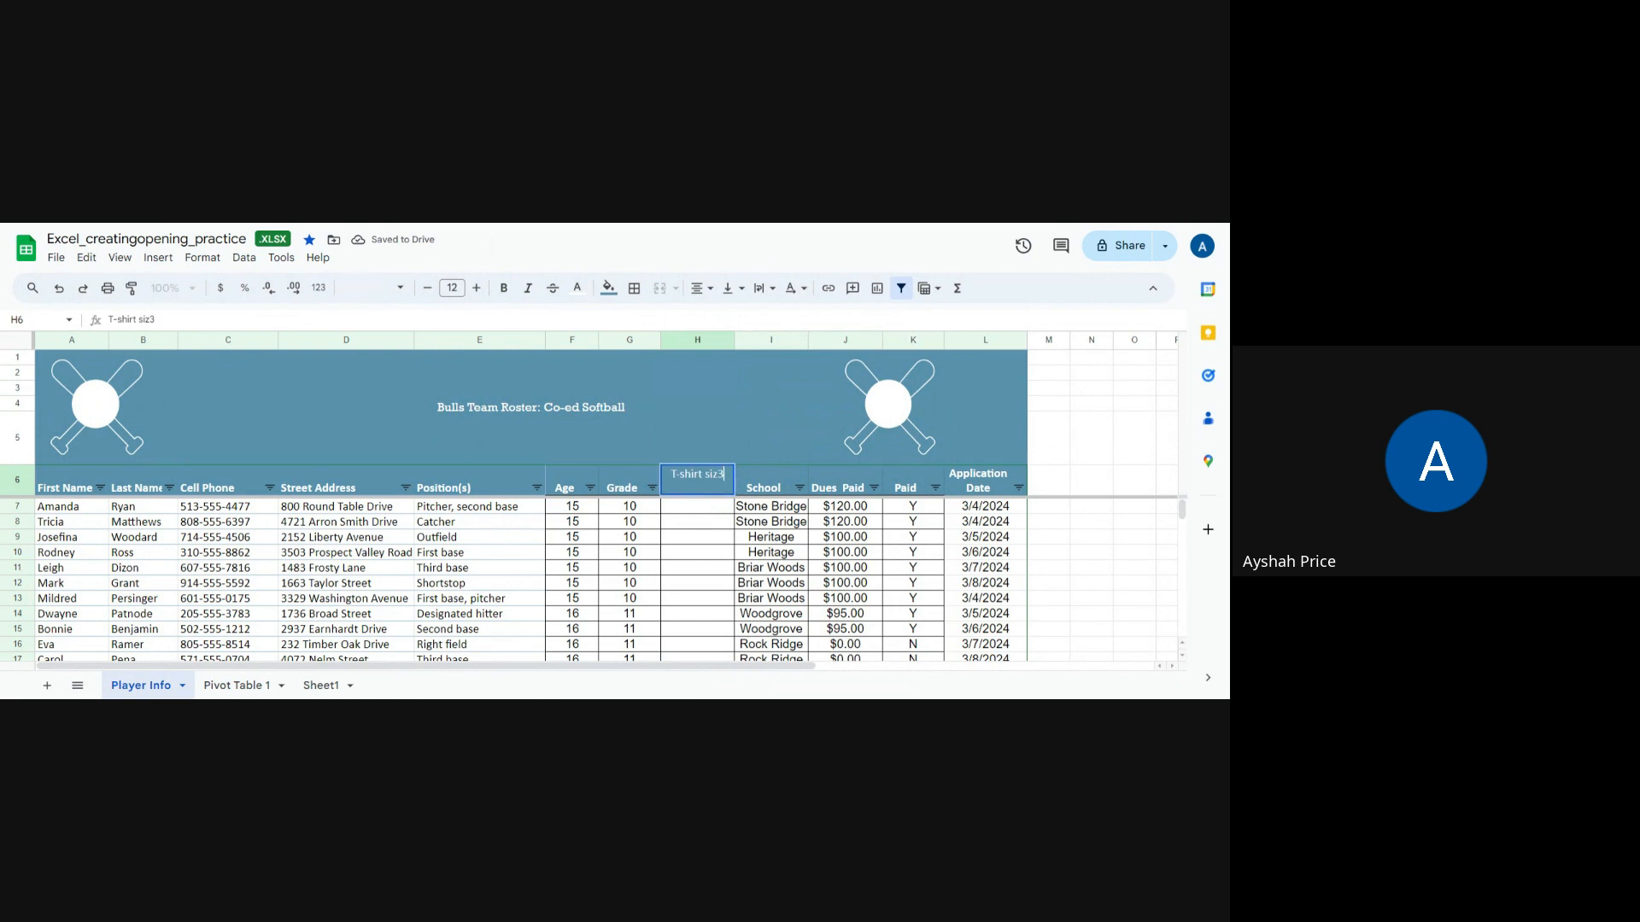
{"action": "key", "text": "BackSpace"}
{"action": "type", "text": "e"}
{"action": "left_click", "coordinate": [707, 538]}
Step: Turn on text wrapping for the T-shirt size header cell
{"action": "left_click", "coordinate": [693, 493]}
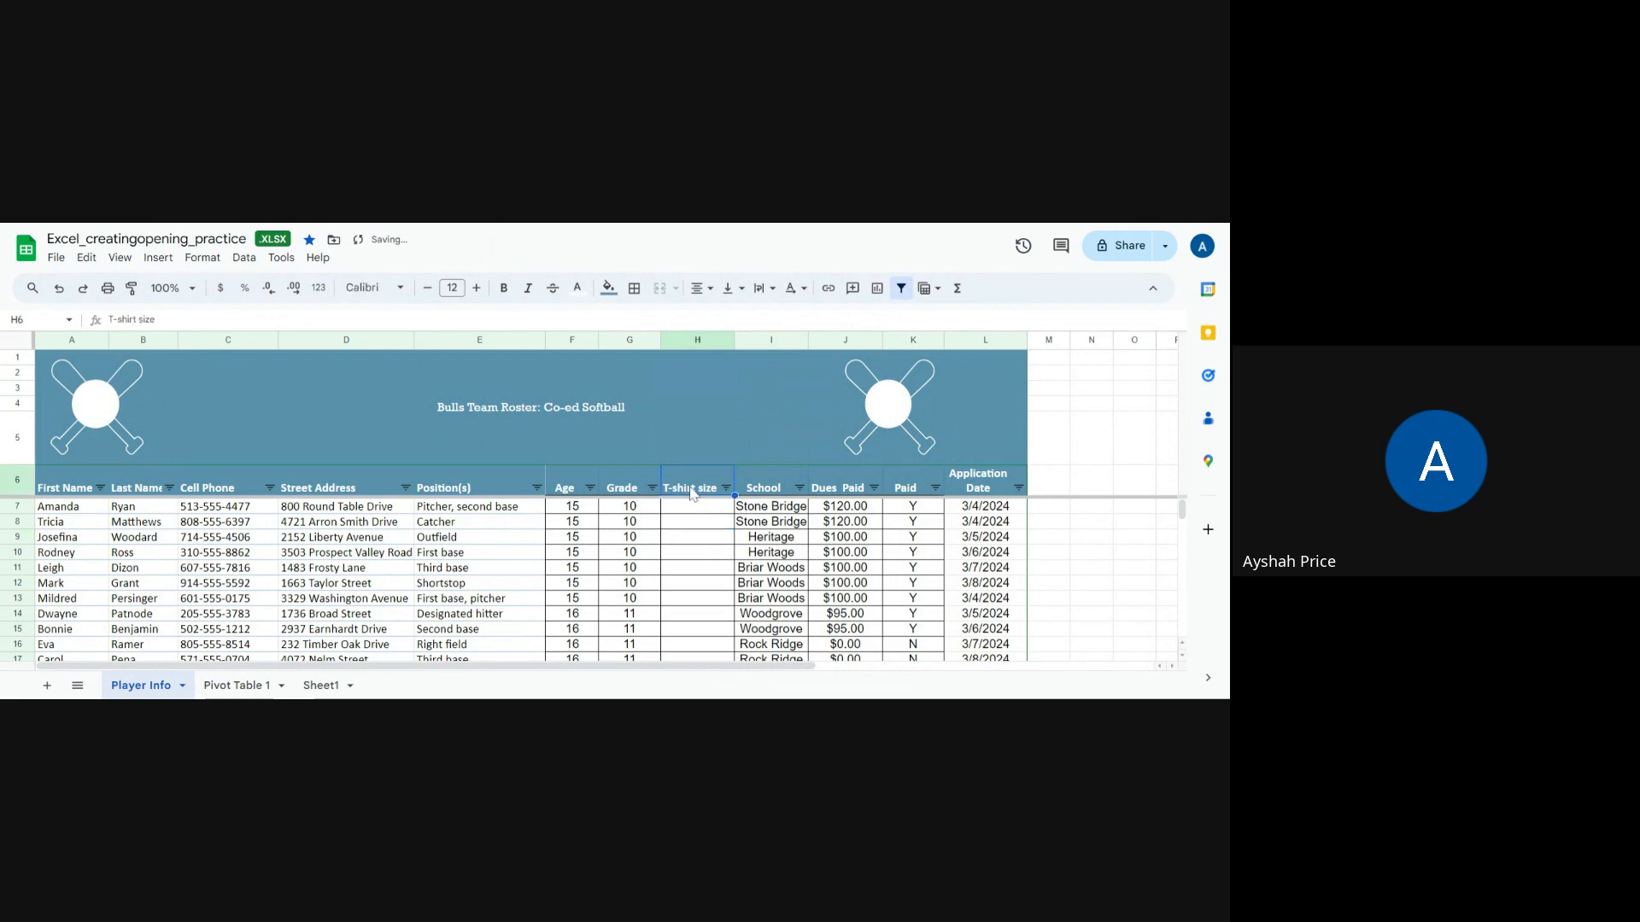
{"action": "left_click", "coordinate": [758, 294]}
{"action": "left_click", "coordinate": [789, 322]}
Step: Enter Small, Medium and Large as T-shirt sizes for the first three players
{"action": "left_click", "coordinate": [706, 511]}
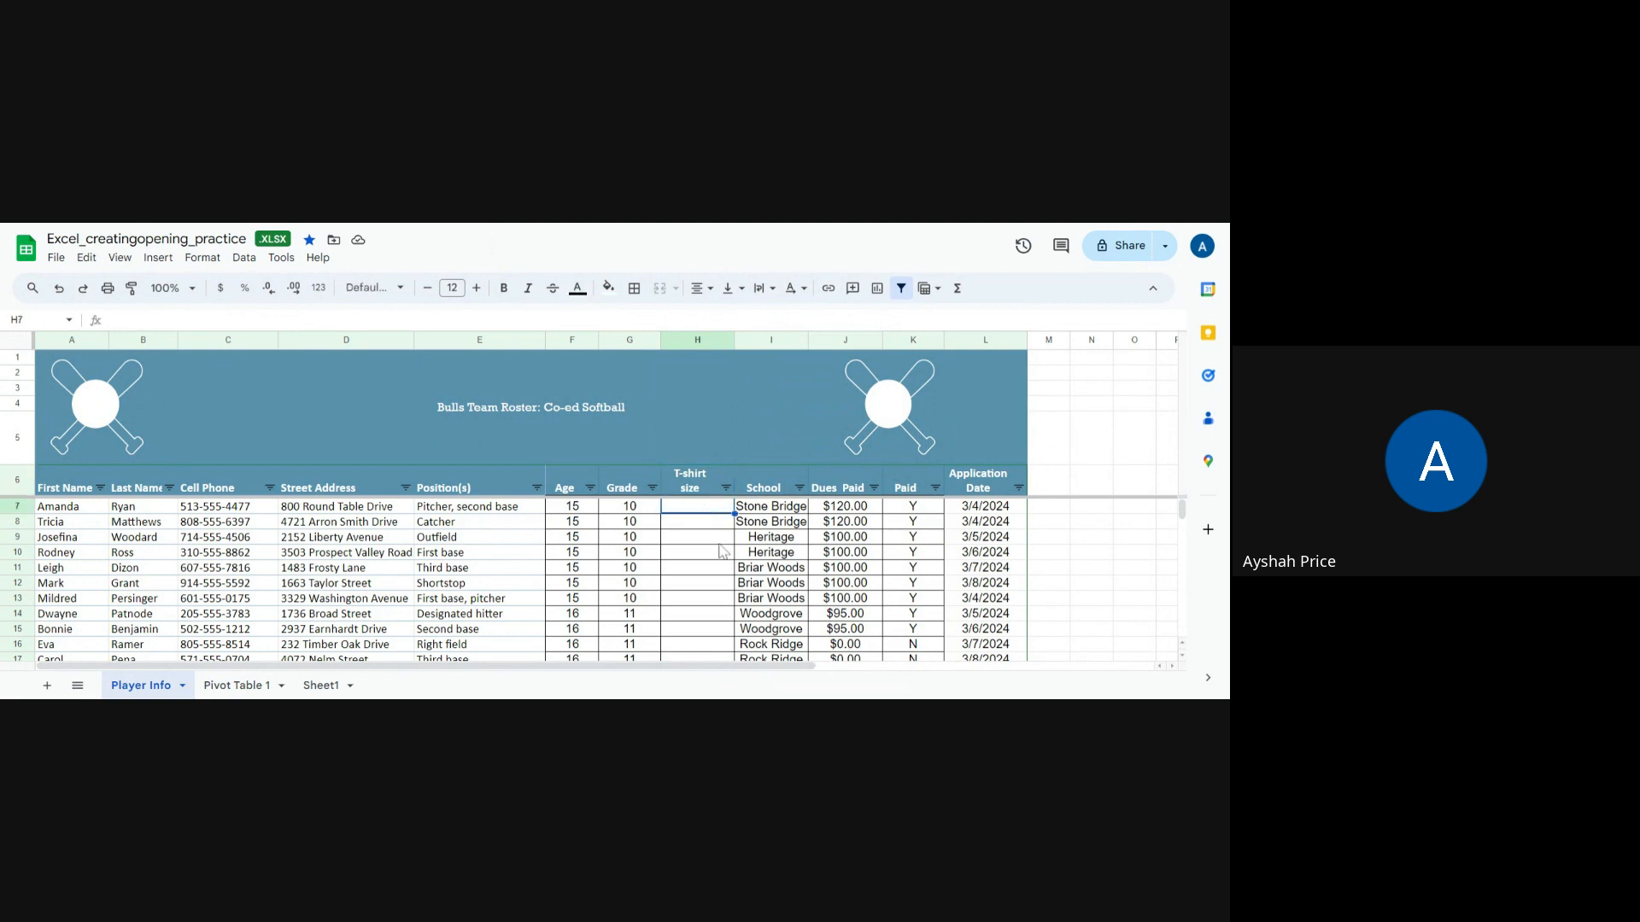
{"action": "scroll", "coordinate": [722, 551], "scroll_direction": "down", "scroll_amount": 1}
{"action": "scroll", "coordinate": [713, 551], "scroll_direction": "up", "scroll_amount": 1}
{"action": "type", "text": "Small"}
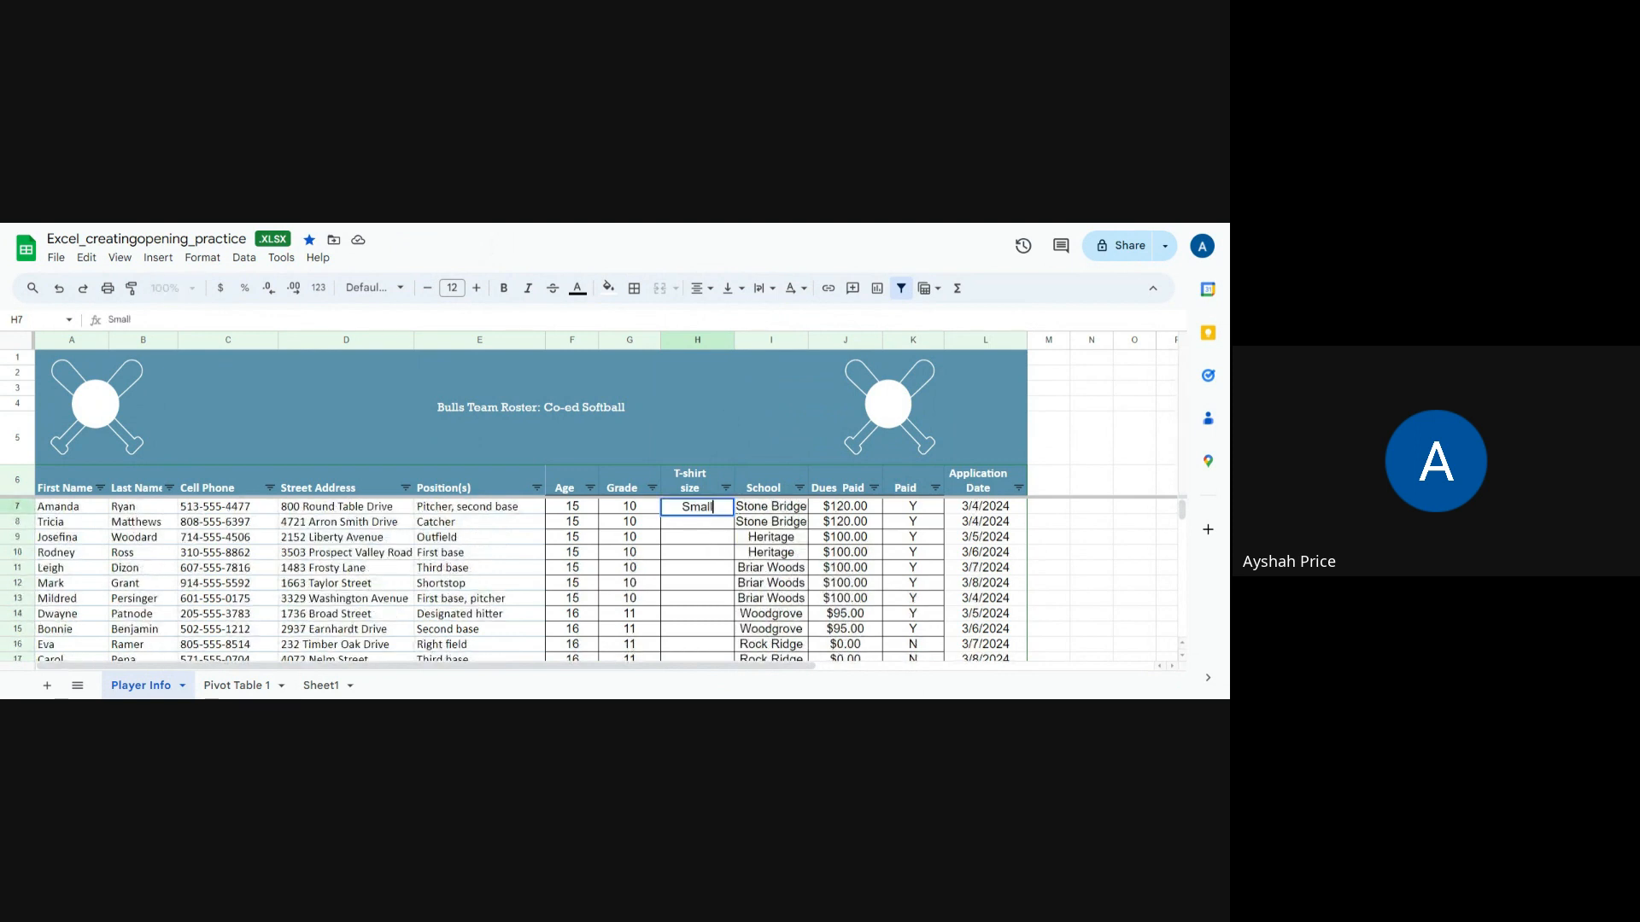
{"action": "key", "text": "Return"}
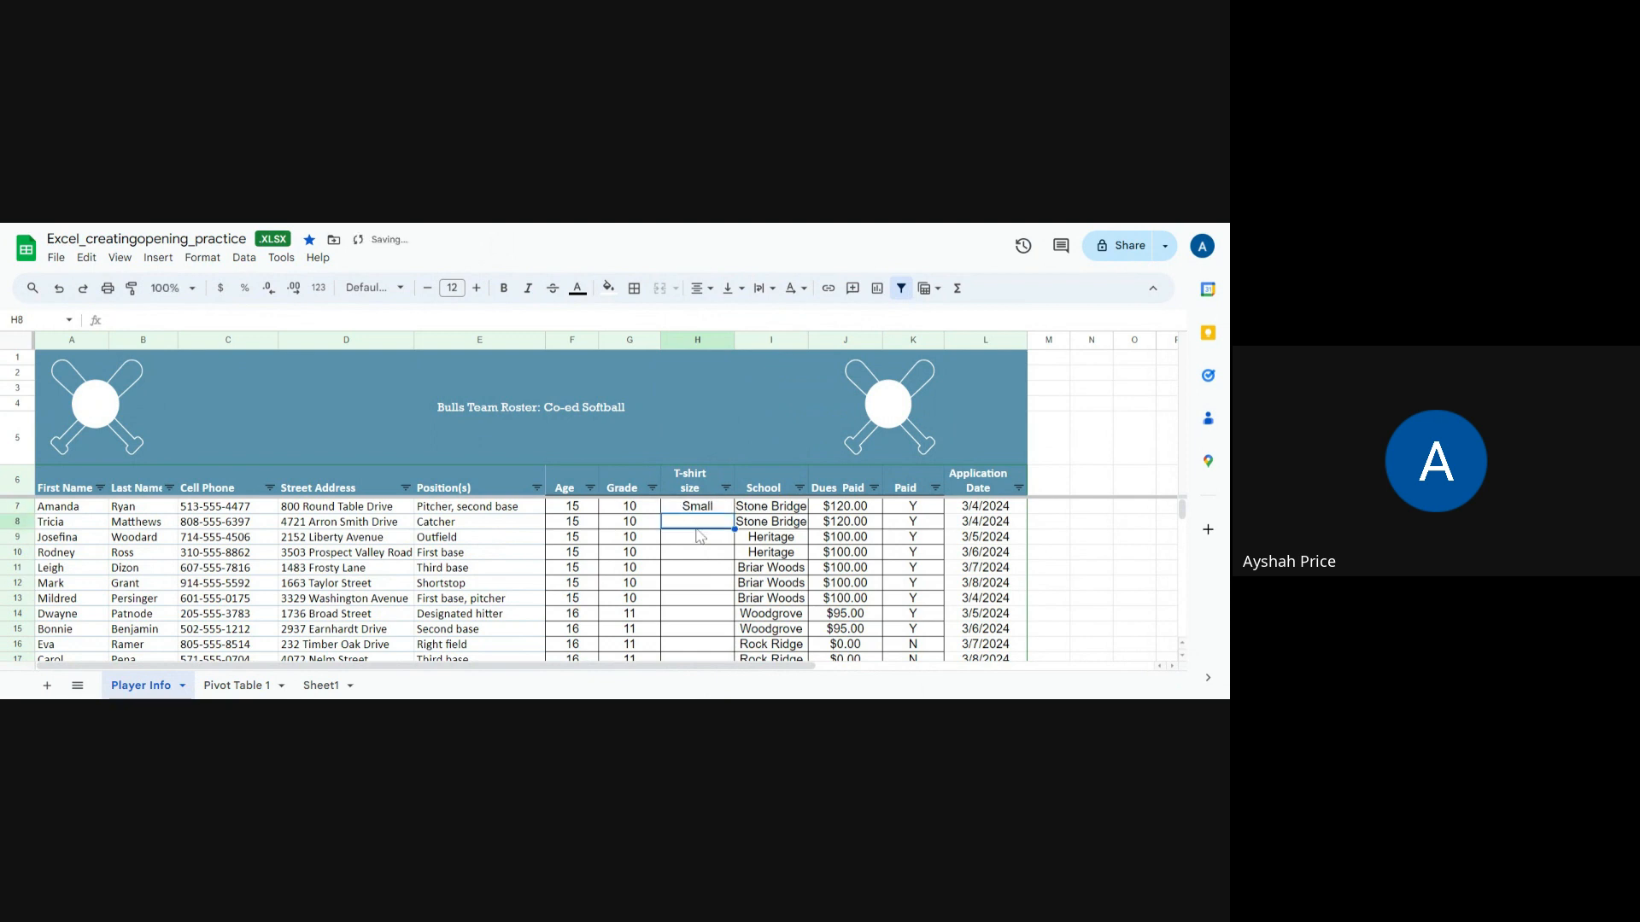
{"action": "type", "text": "Medium"}
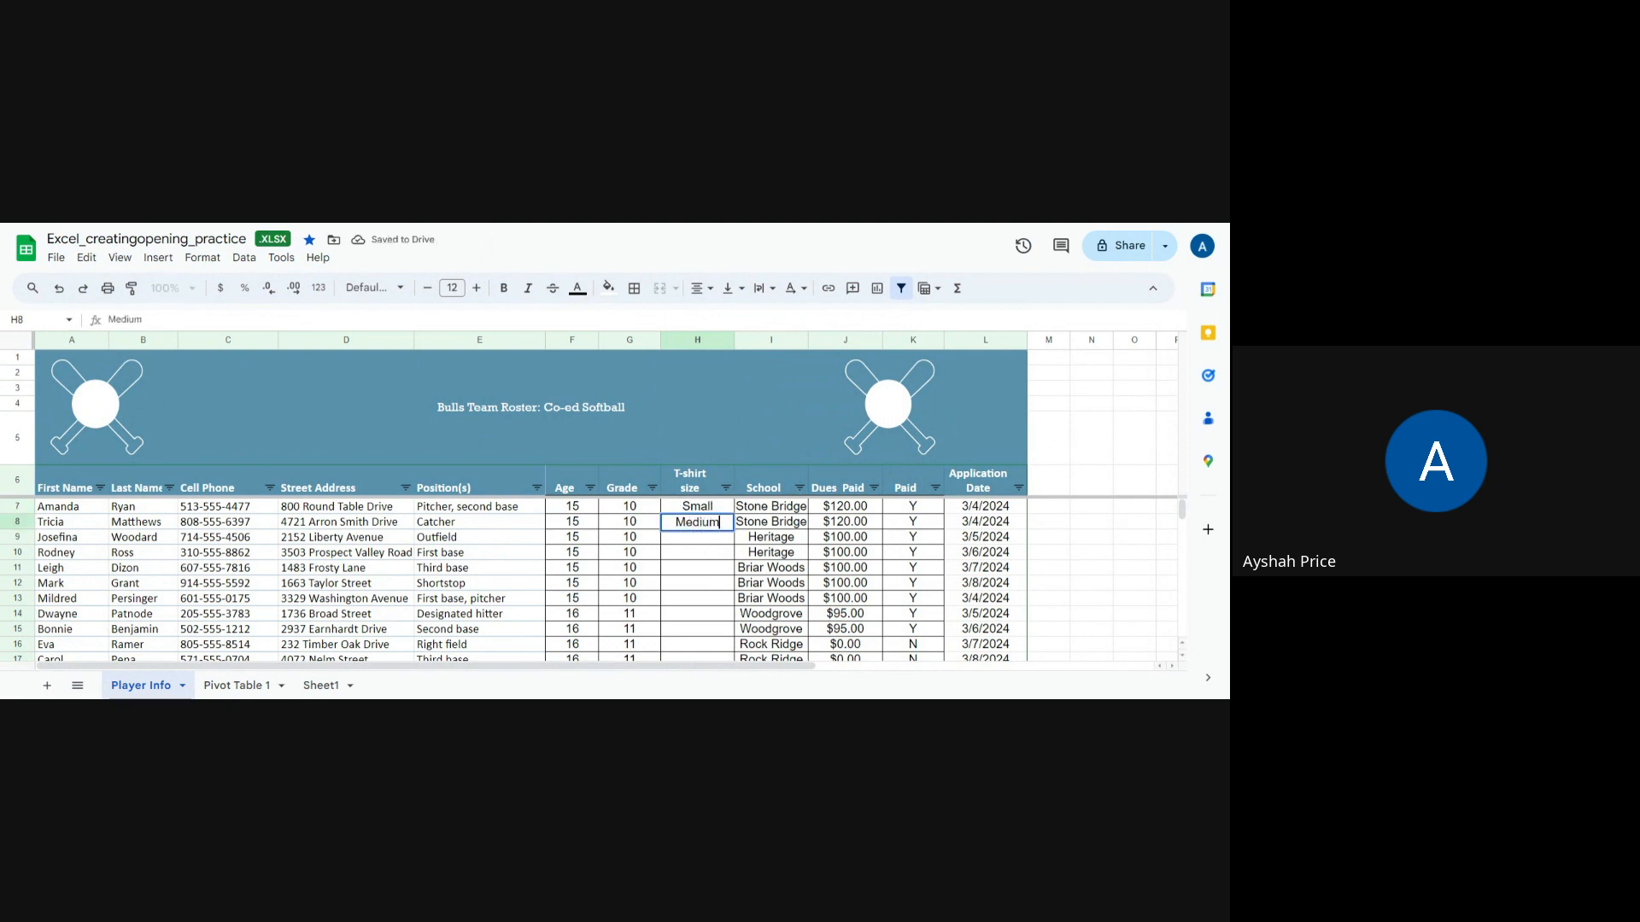
{"action": "key", "text": "Return"}
{"action": "type", "text": "Large"}
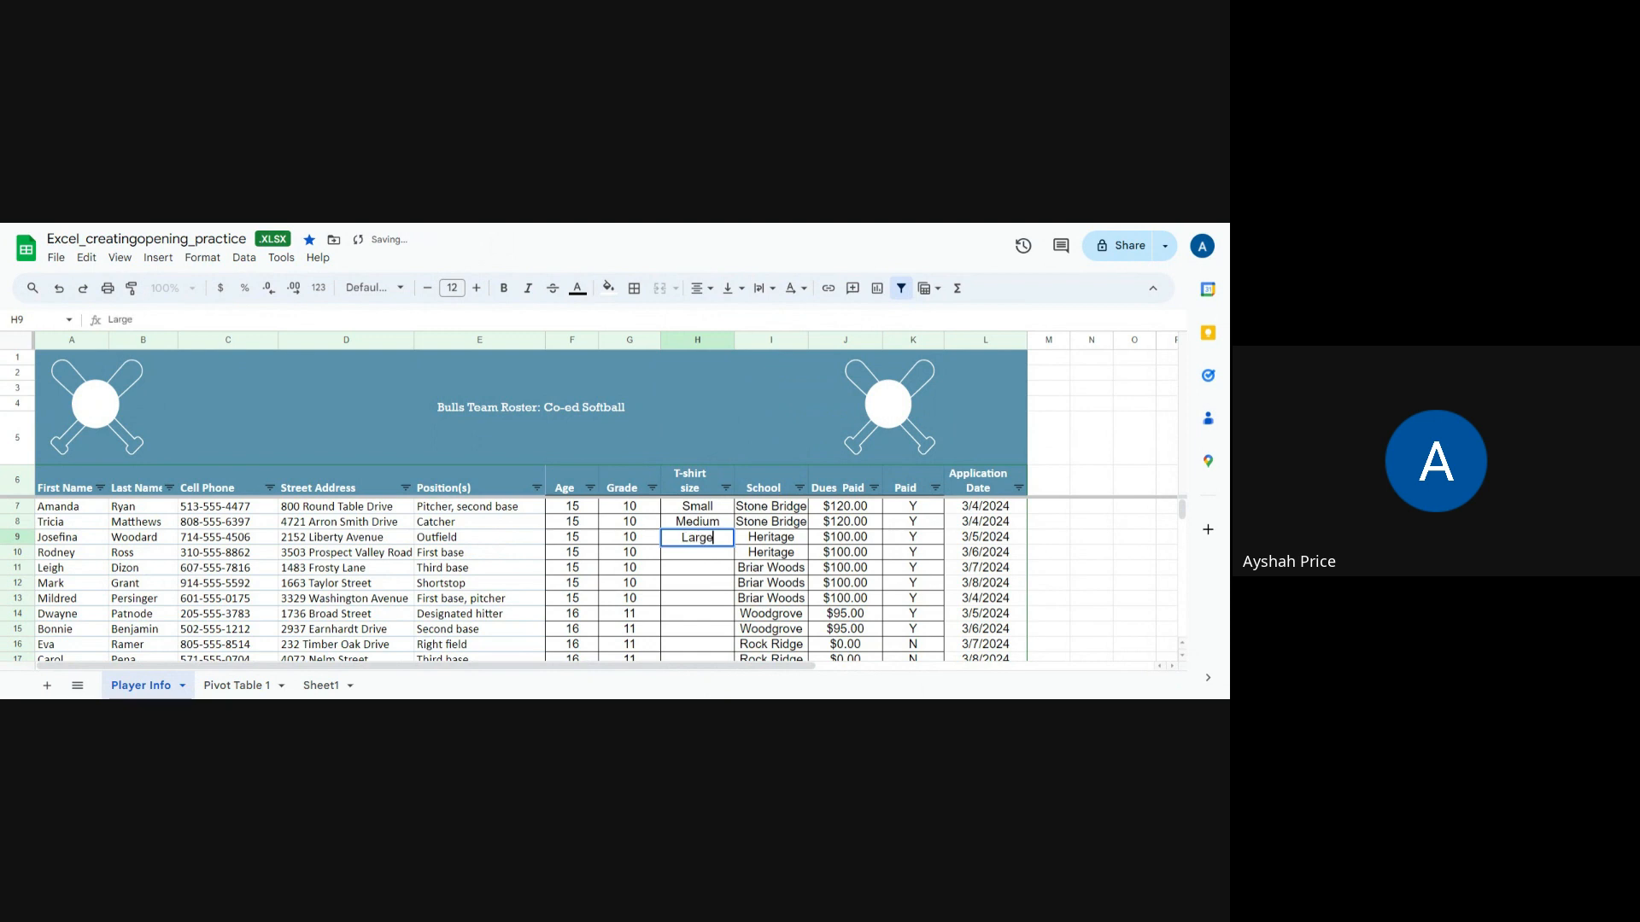
{"action": "key", "text": "Return"}
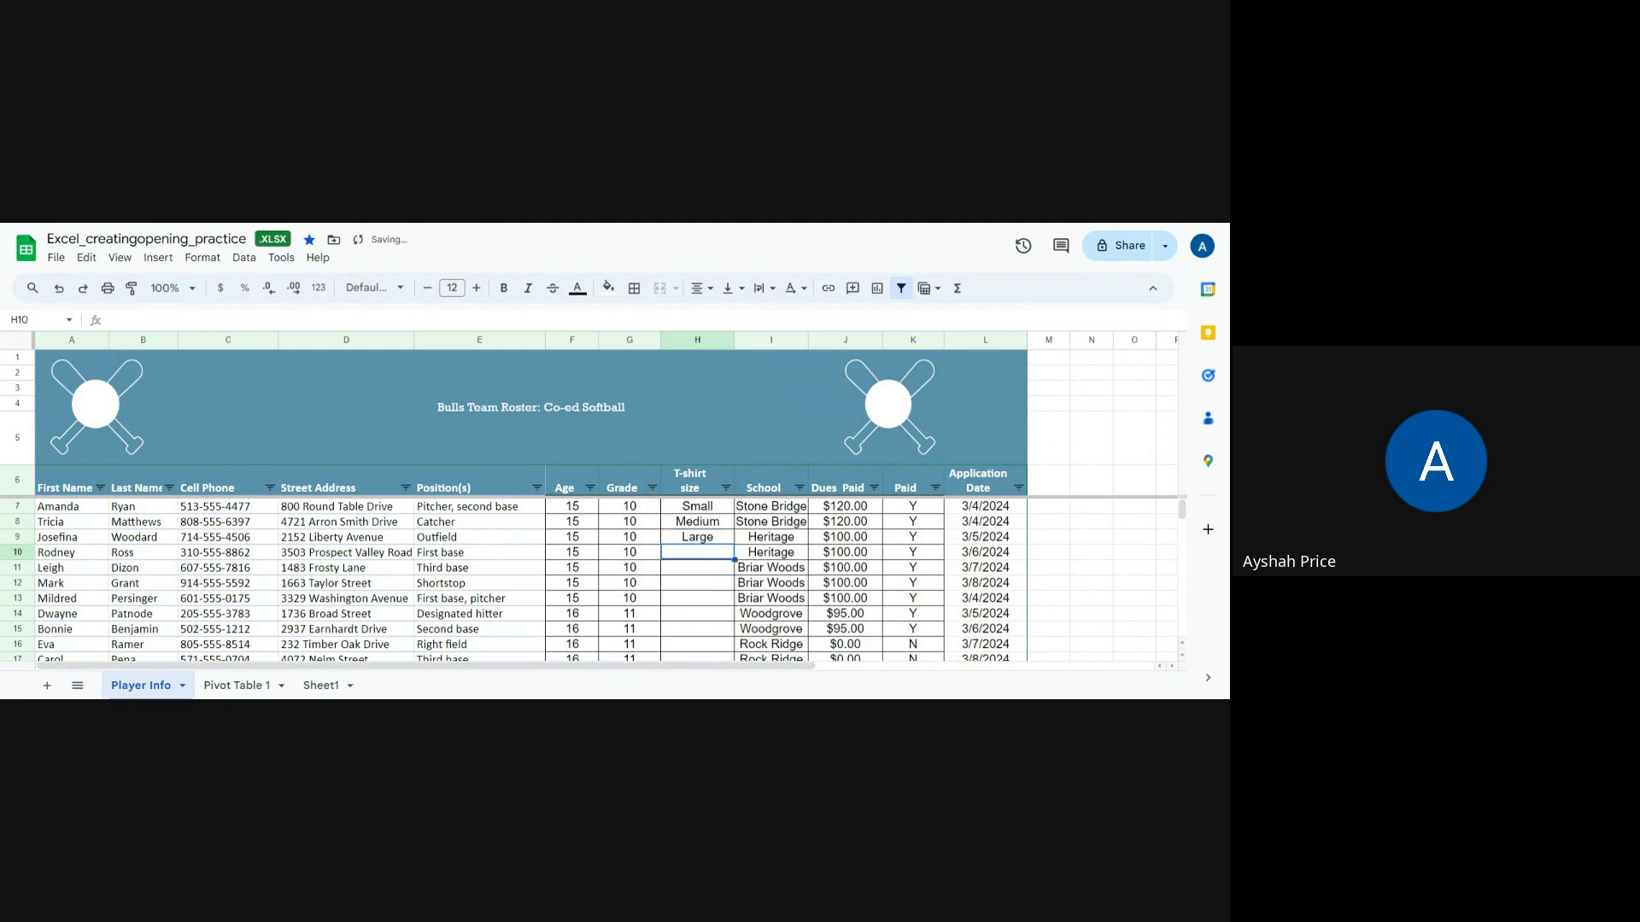
Step: Copy the three sizes, paste them into rows 10–12, and fill Large down through row 15
{"action": "left_click", "coordinate": [705, 540]}
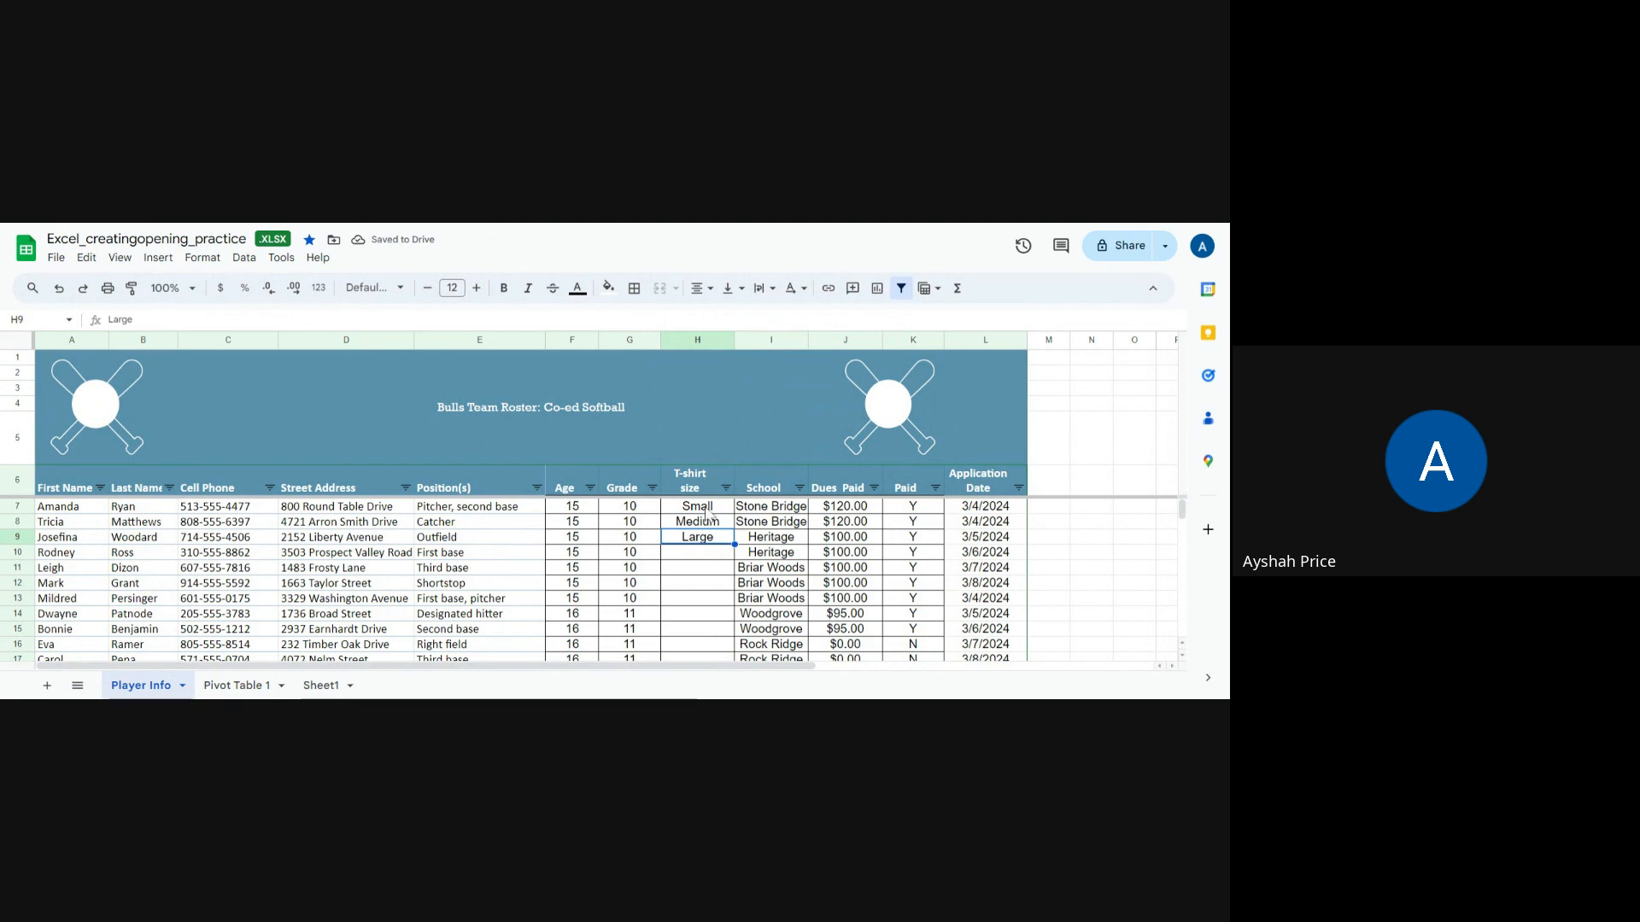
{"action": "left_click_drag", "start_coordinate": [698, 508], "coordinate": [717, 542]}
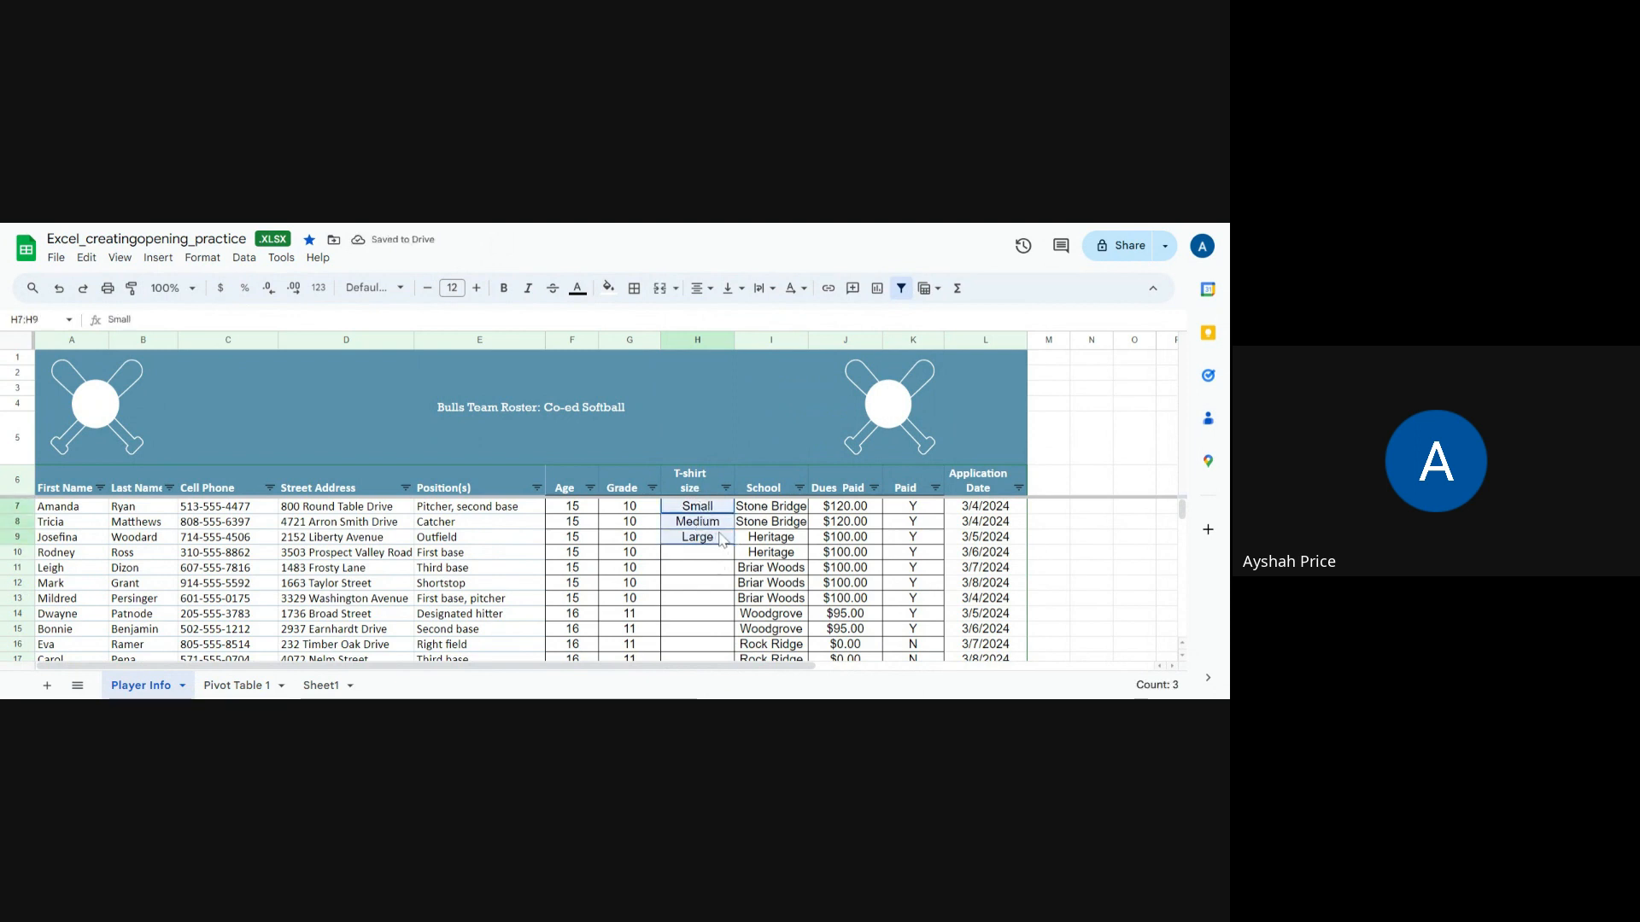
{"action": "right_click", "coordinate": [720, 540]}
{"action": "left_click", "coordinate": [767, 325]}
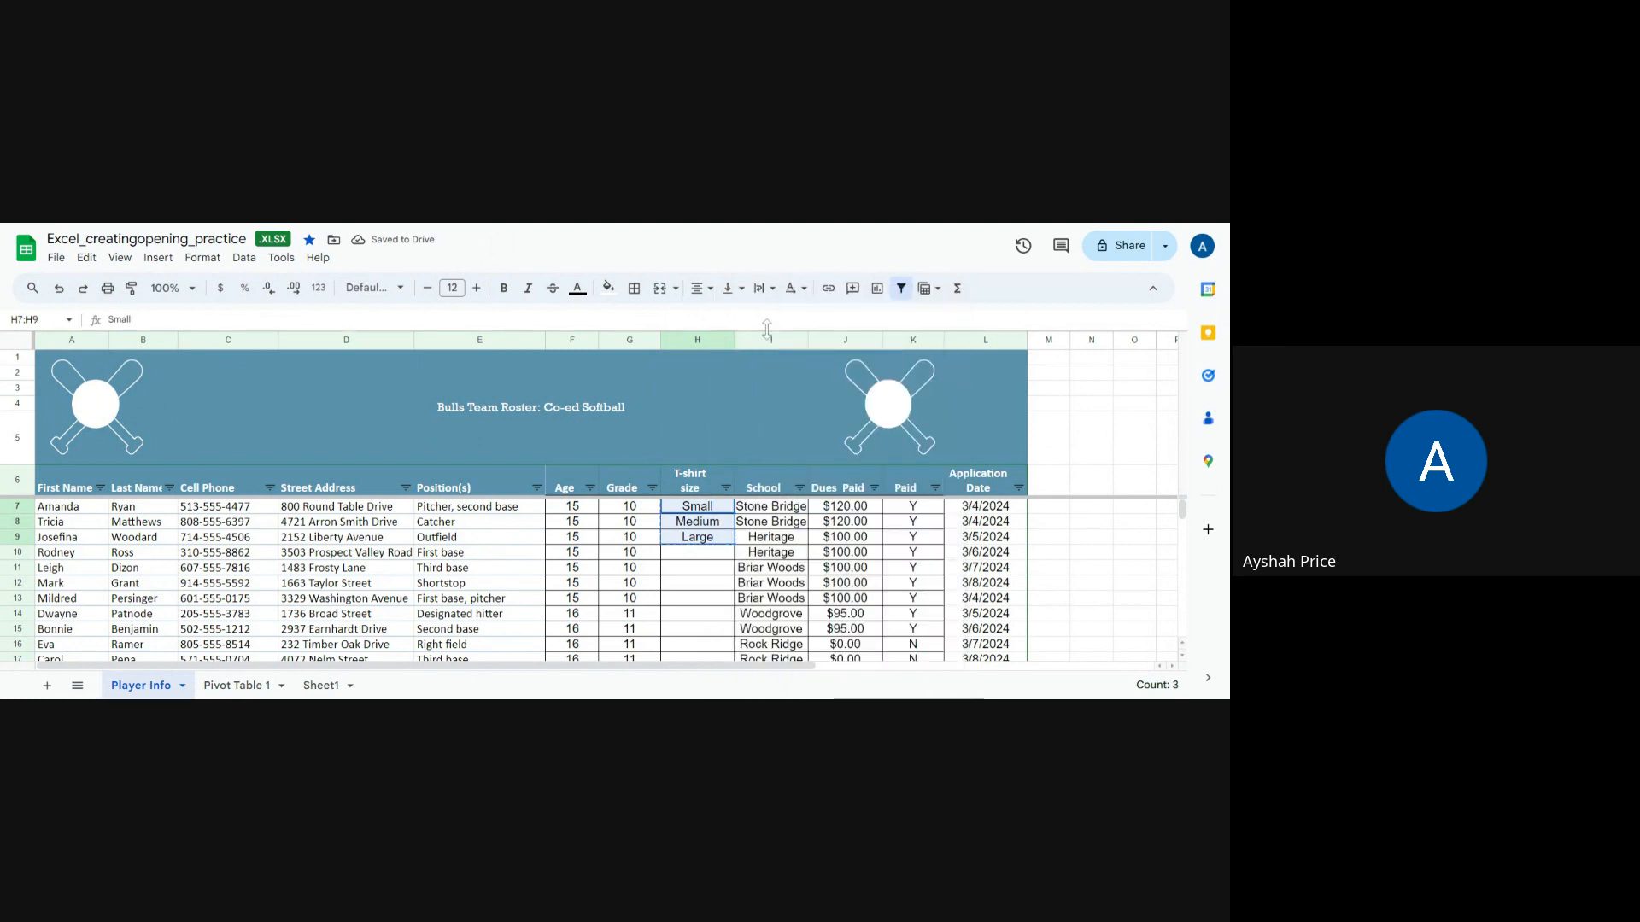
{"action": "left_click_drag", "start_coordinate": [699, 554], "coordinate": [697, 574]}
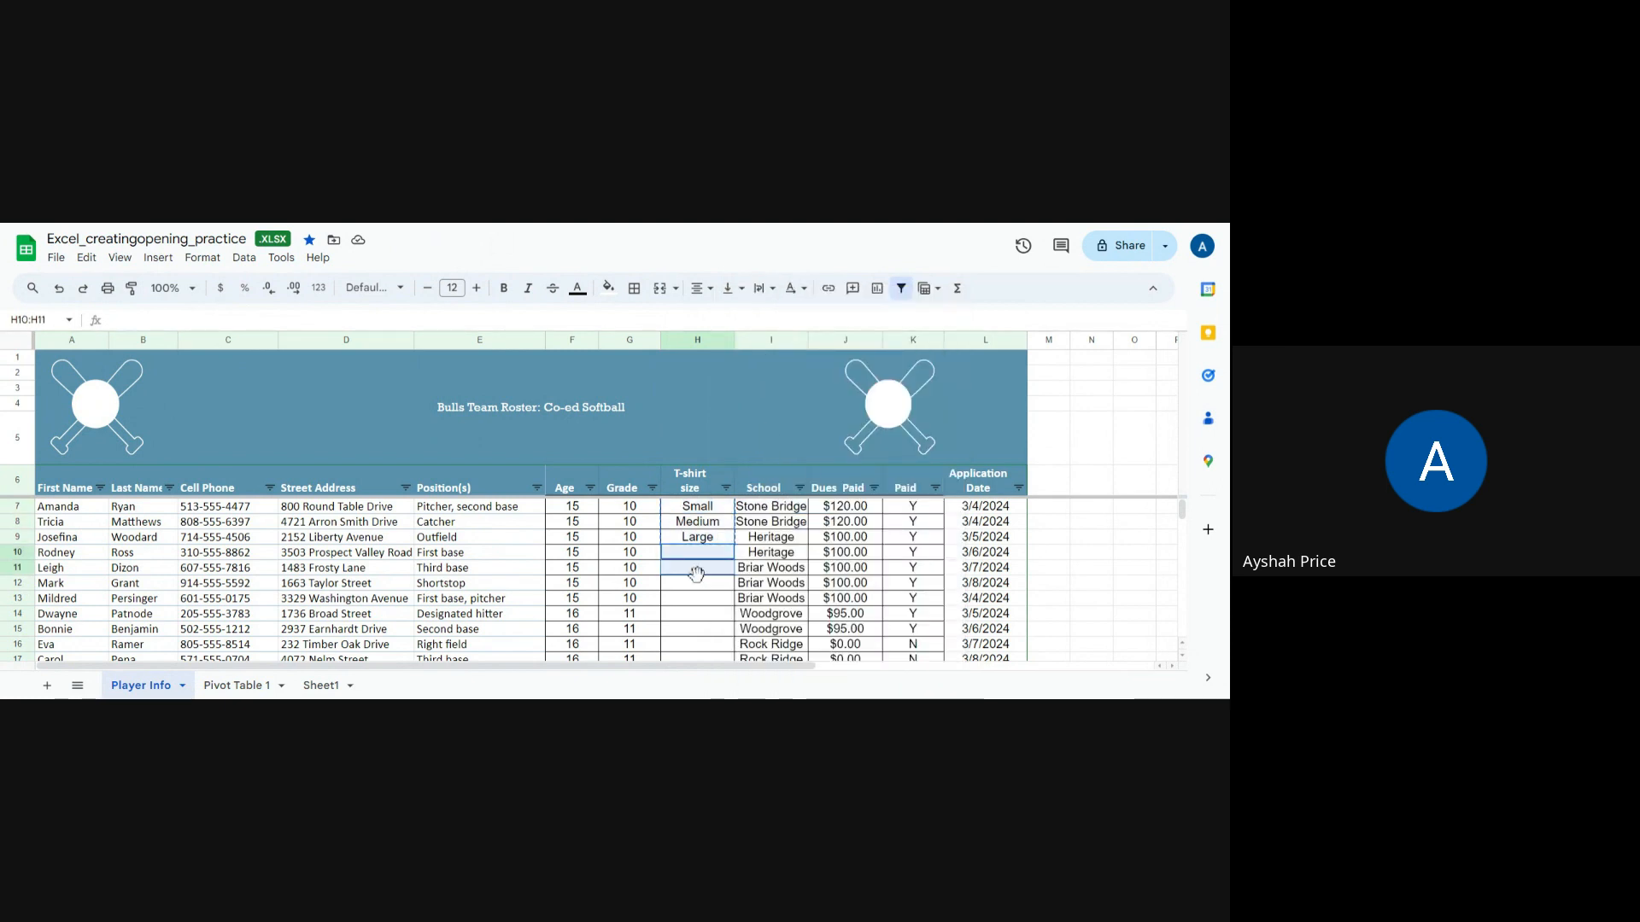
{"action": "left_click", "coordinate": [709, 553]}
{"action": "right_click", "coordinate": [708, 553]}
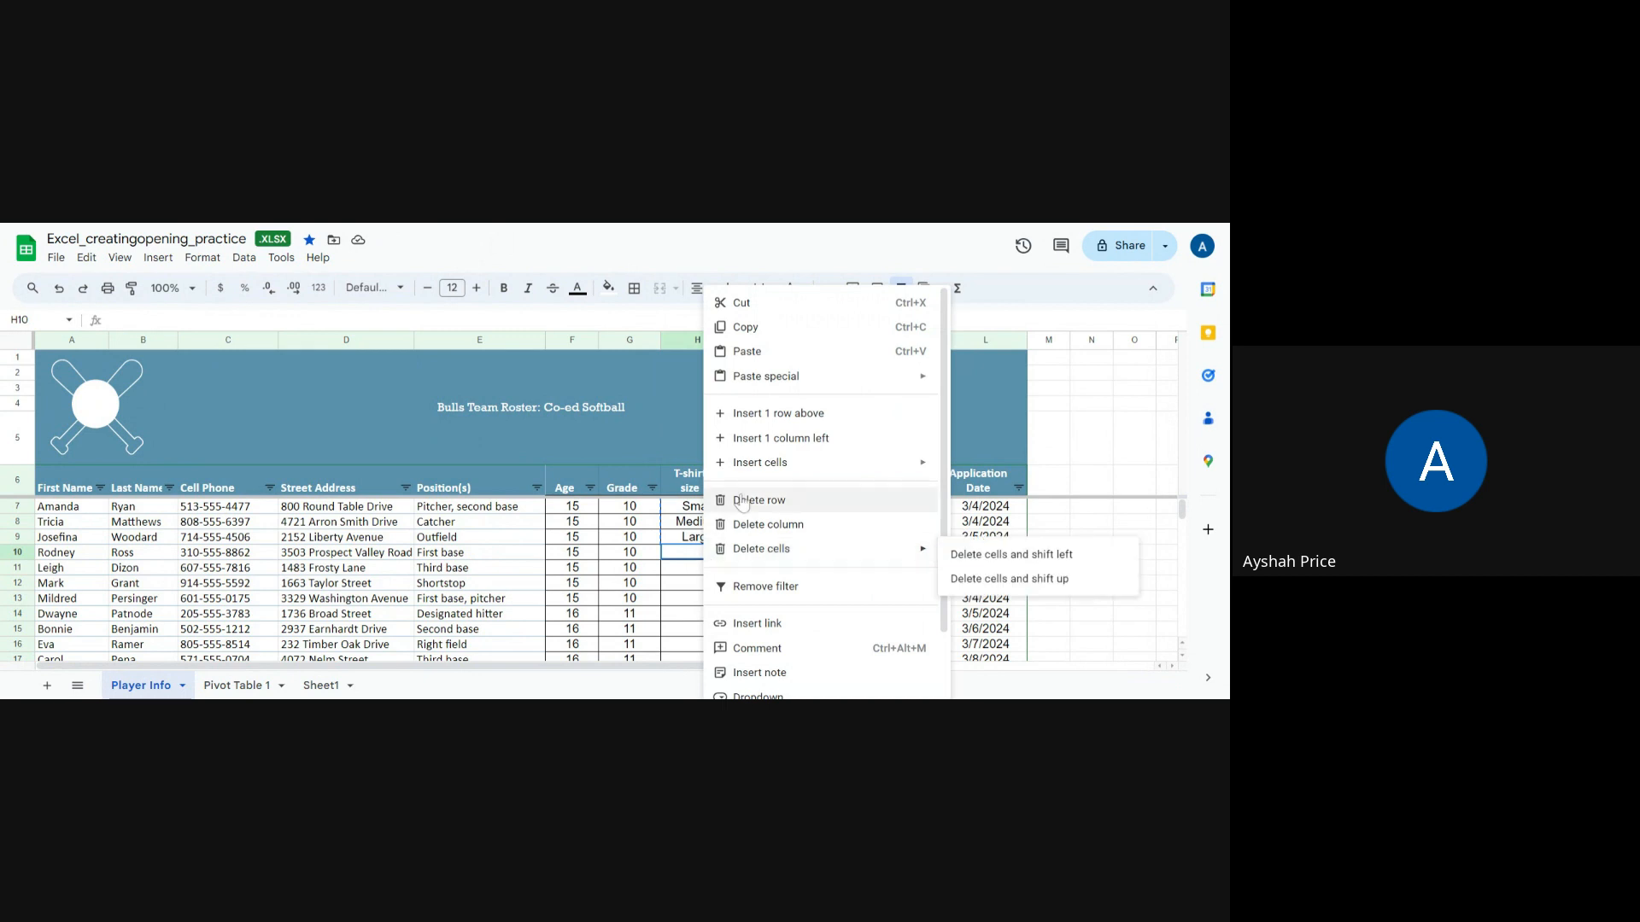
{"action": "mouse_move", "coordinate": [768, 389]}
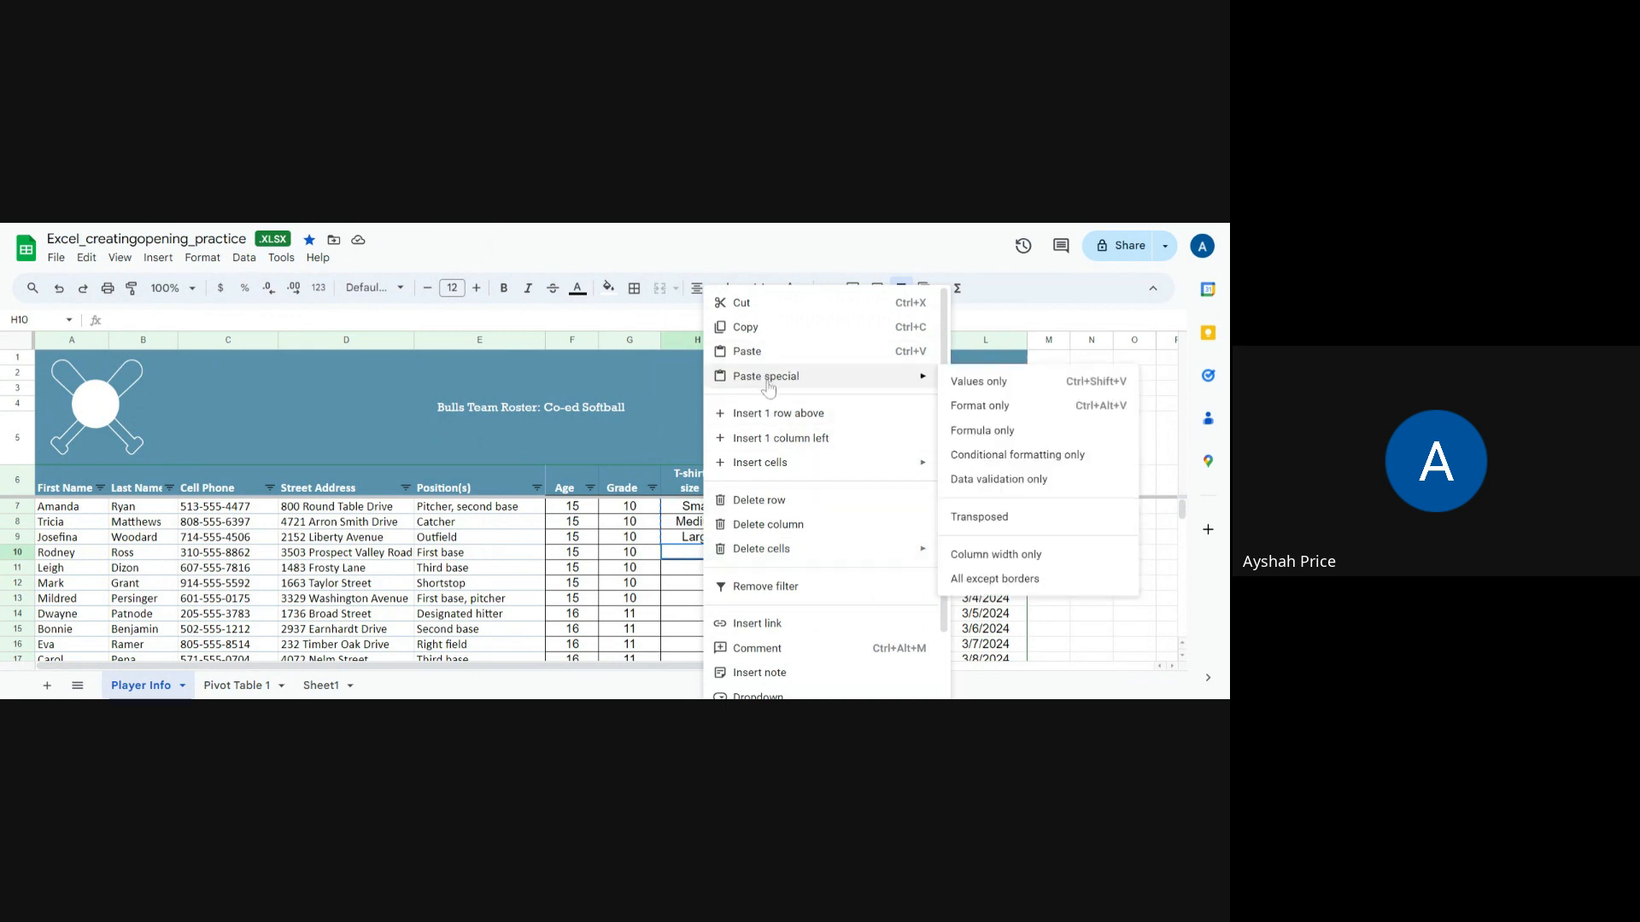
{"action": "left_click", "coordinate": [811, 351]}
{"action": "left_click", "coordinate": [700, 586]}
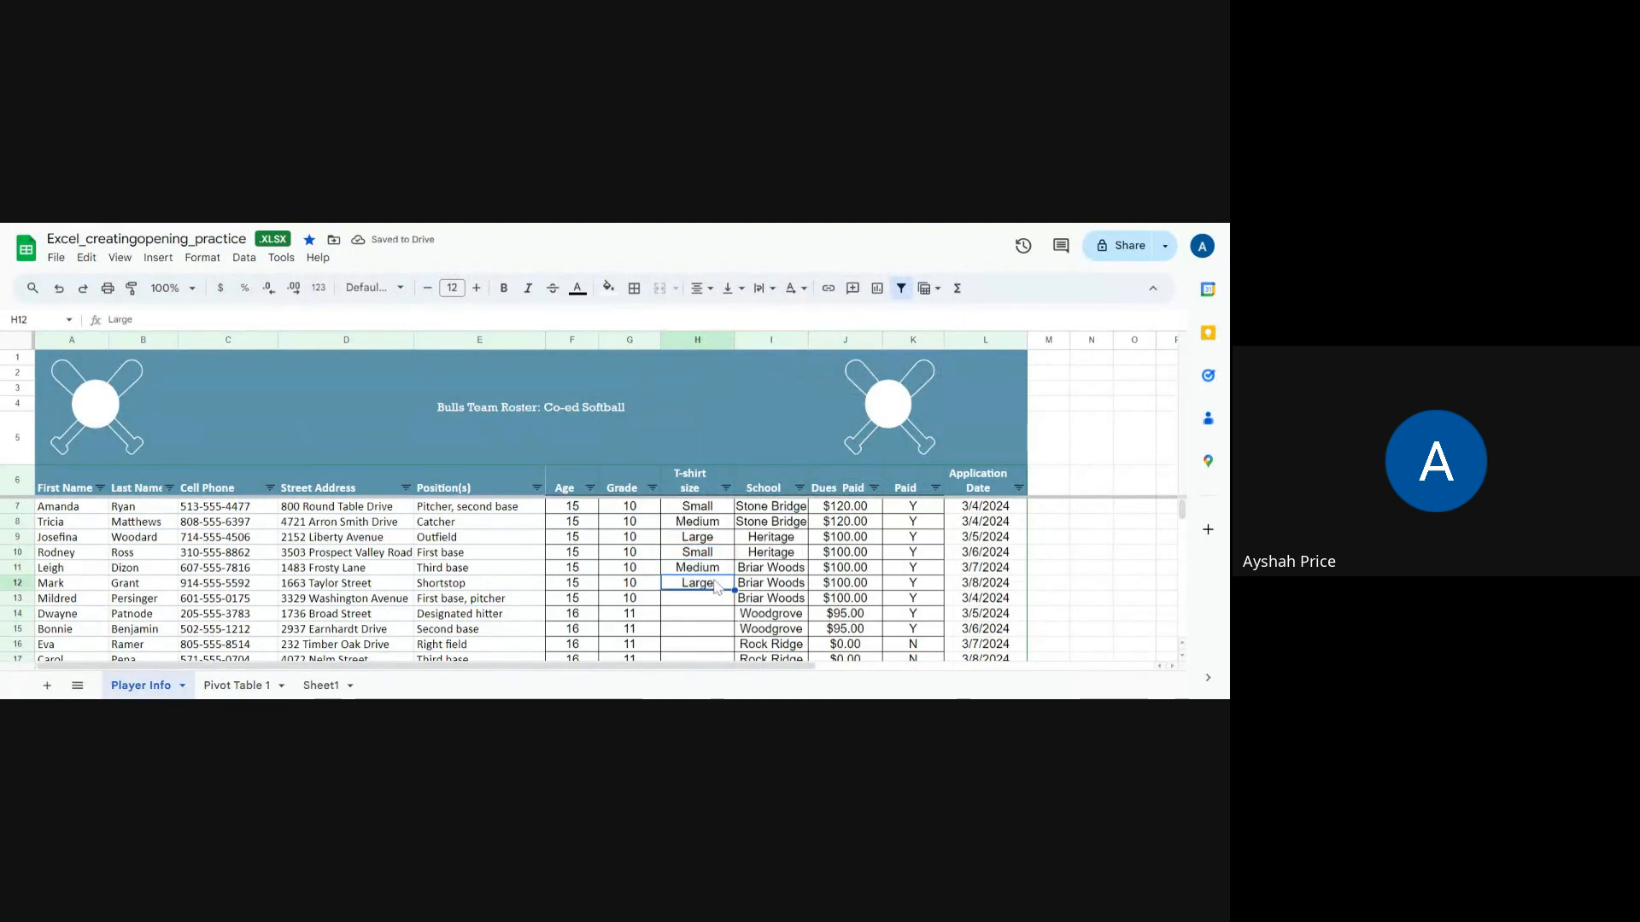
{"action": "left_click_drag", "start_coordinate": [735, 590], "coordinate": [735, 636]}
Step: Copy Small from row 10 and paste it into the T-shirt size cells of rows 16–19
{"action": "left_click", "coordinate": [723, 555]}
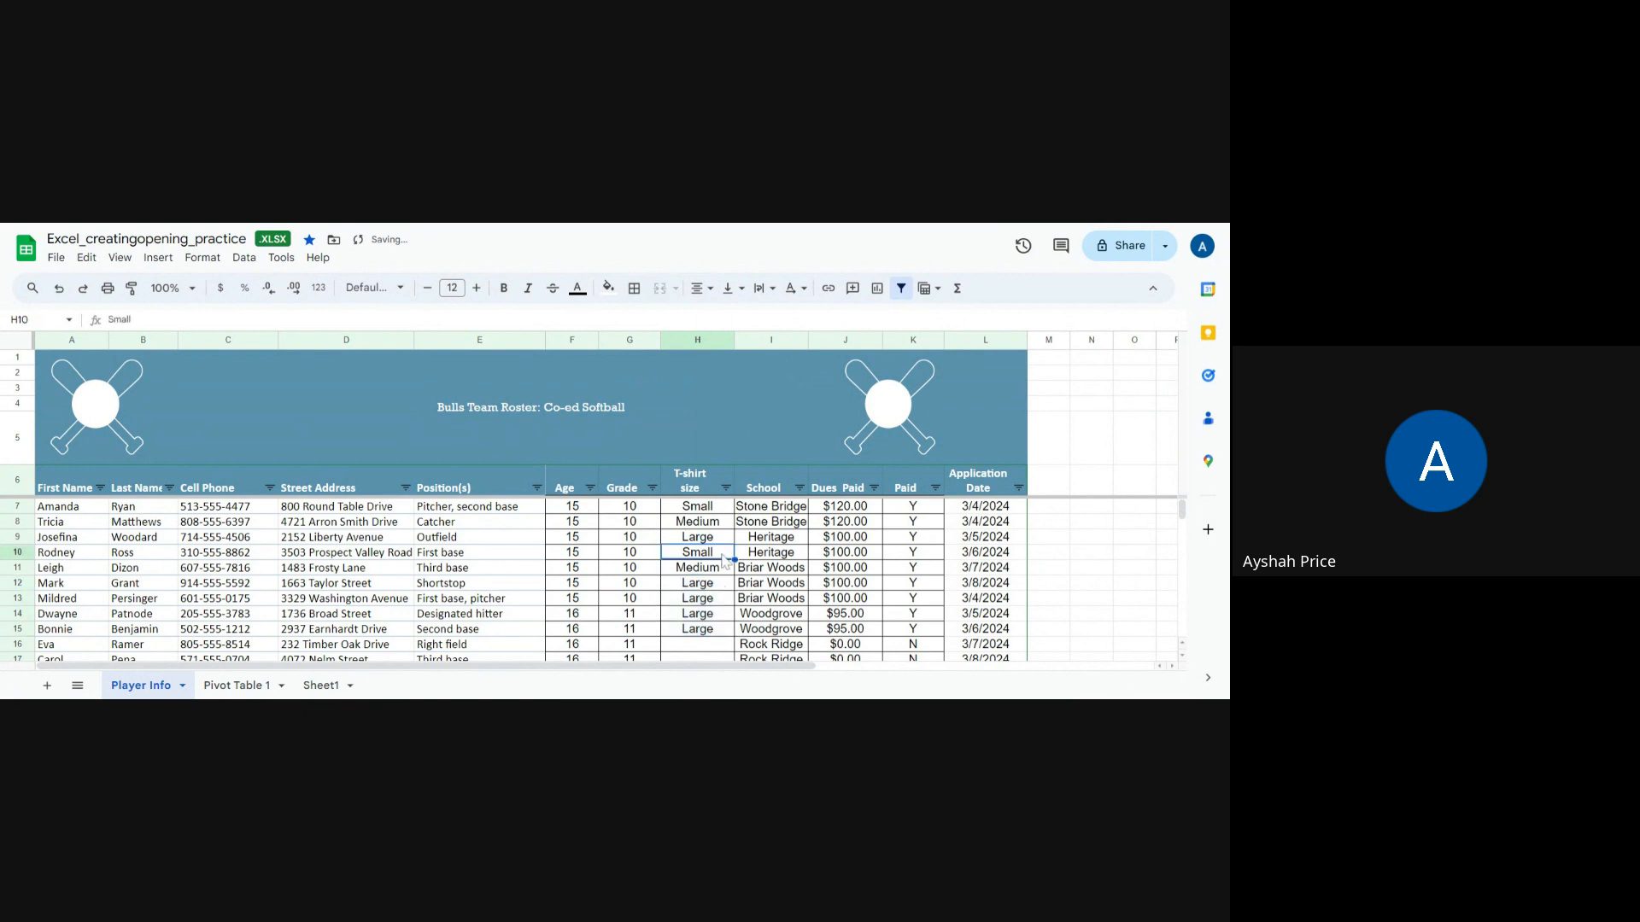
{"action": "right_click", "coordinate": [722, 560]}
{"action": "left_click", "coordinate": [765, 328]}
{"action": "scroll", "coordinate": [751, 542], "scroll_direction": "down", "scroll_amount": 2}
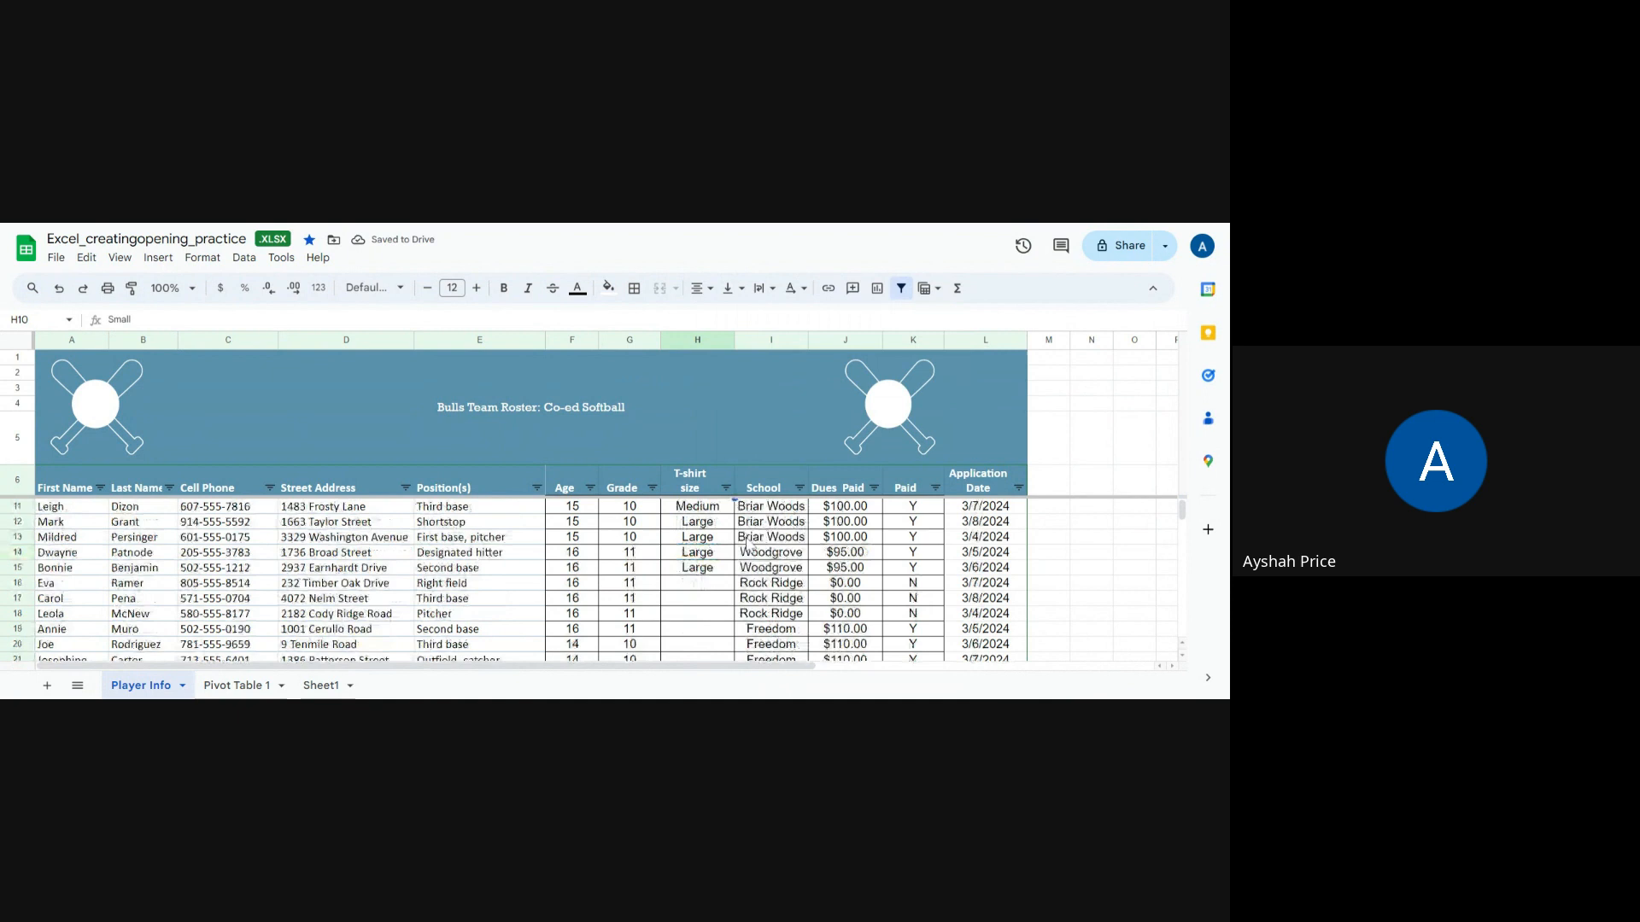
{"action": "left_click", "coordinate": [681, 587]}
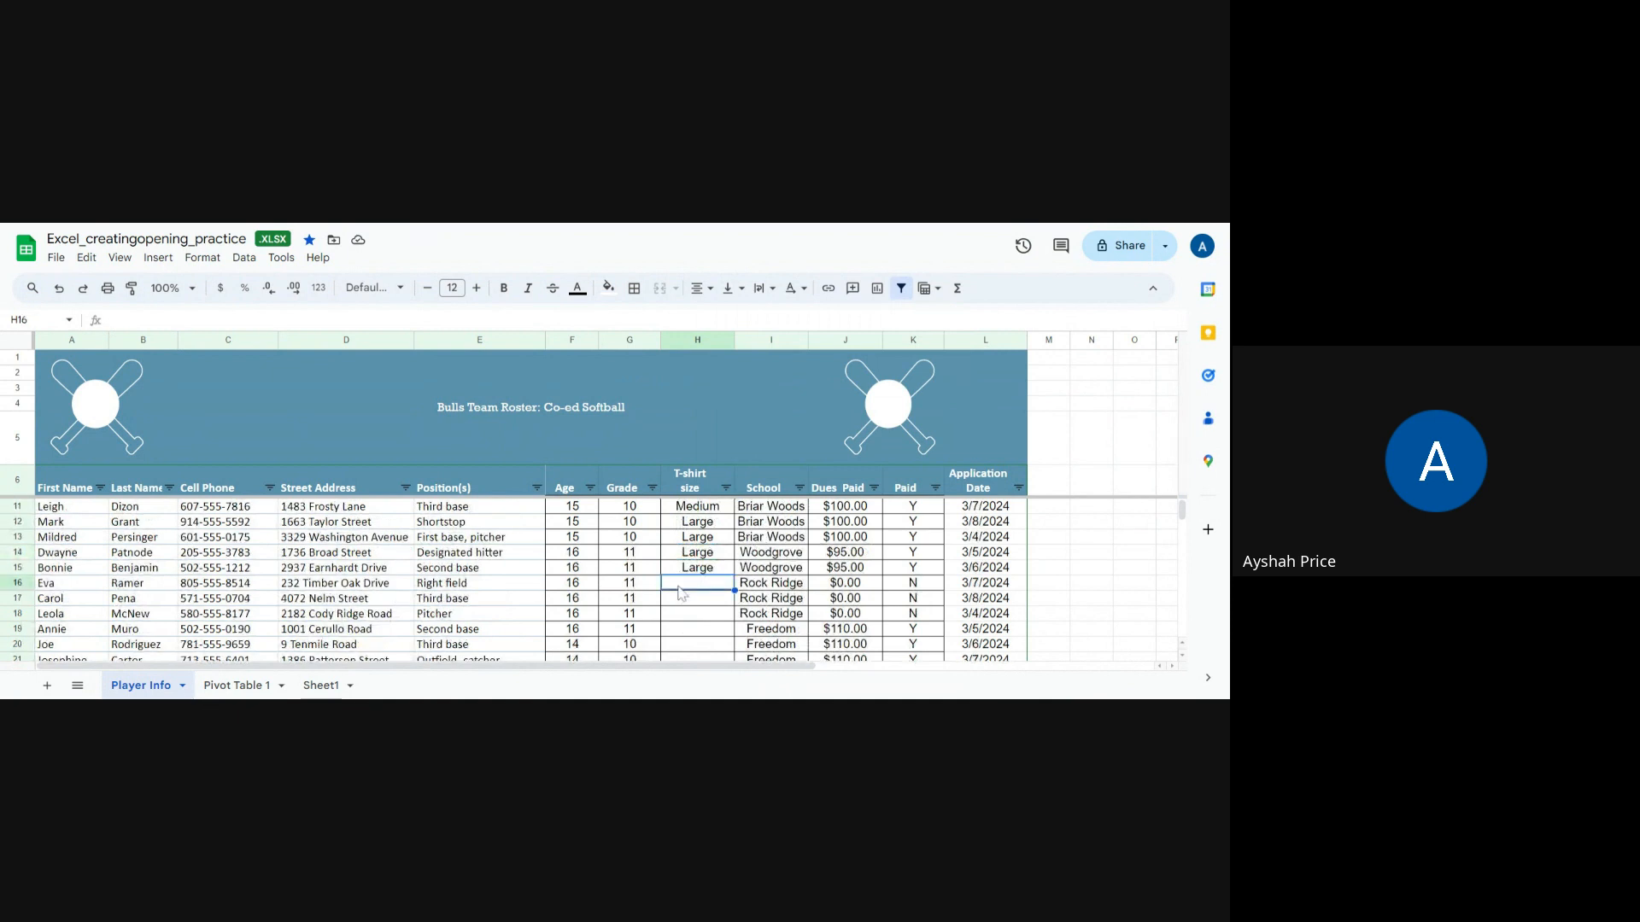
{"action": "left_click_drag", "start_coordinate": [690, 590], "coordinate": [692, 634]}
{"action": "right_click", "coordinate": [692, 634]}
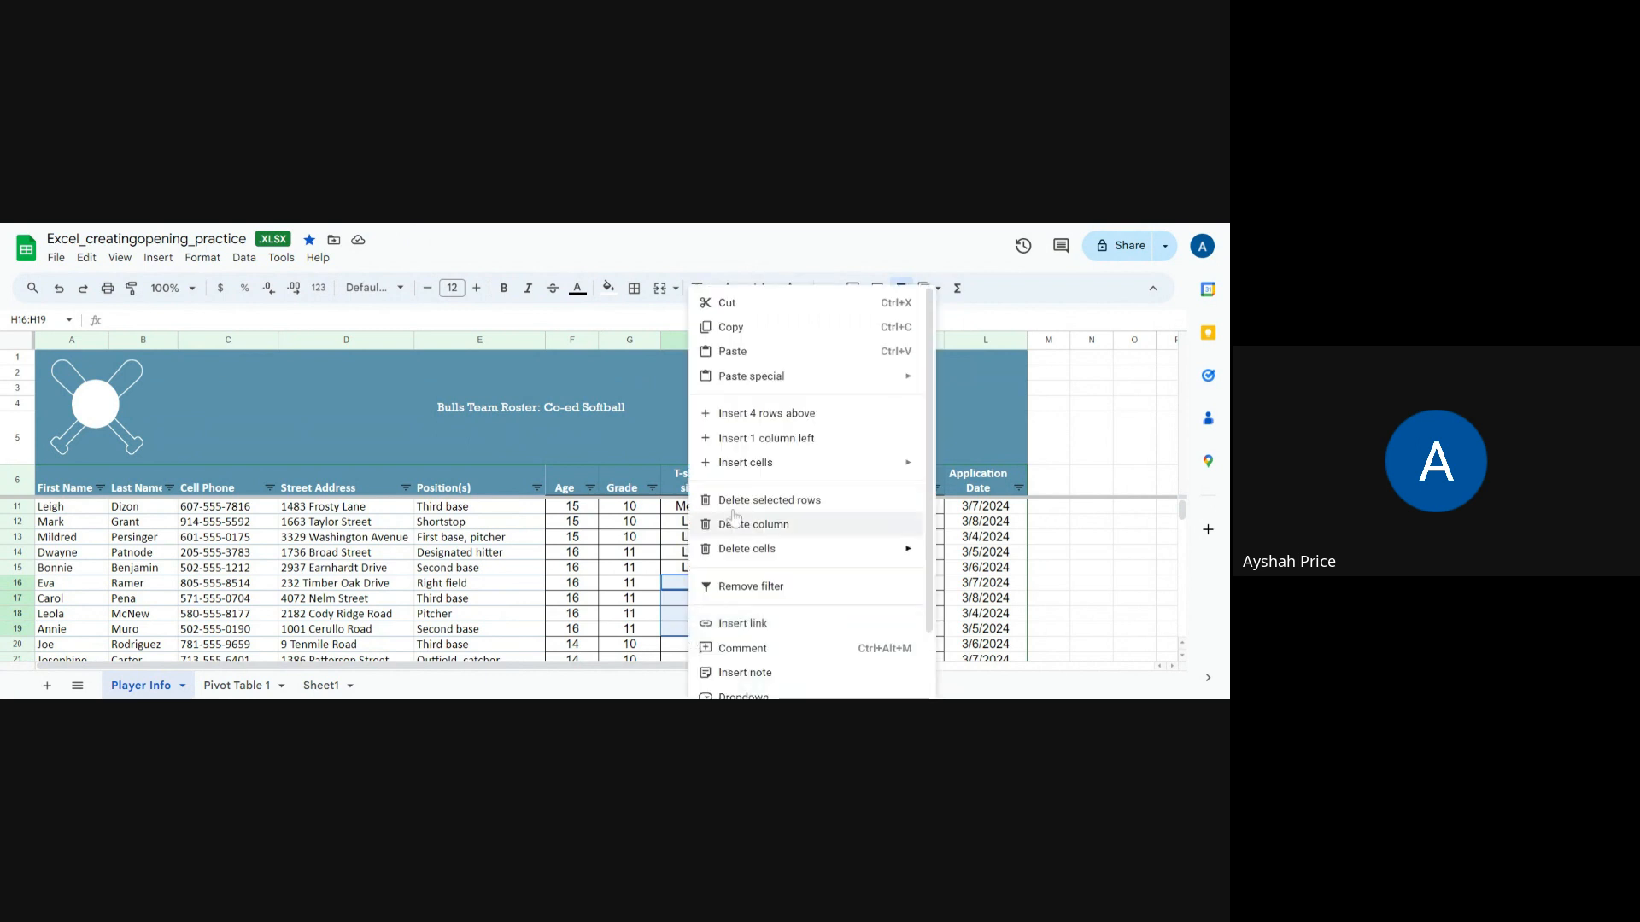
{"action": "left_click", "coordinate": [735, 362]}
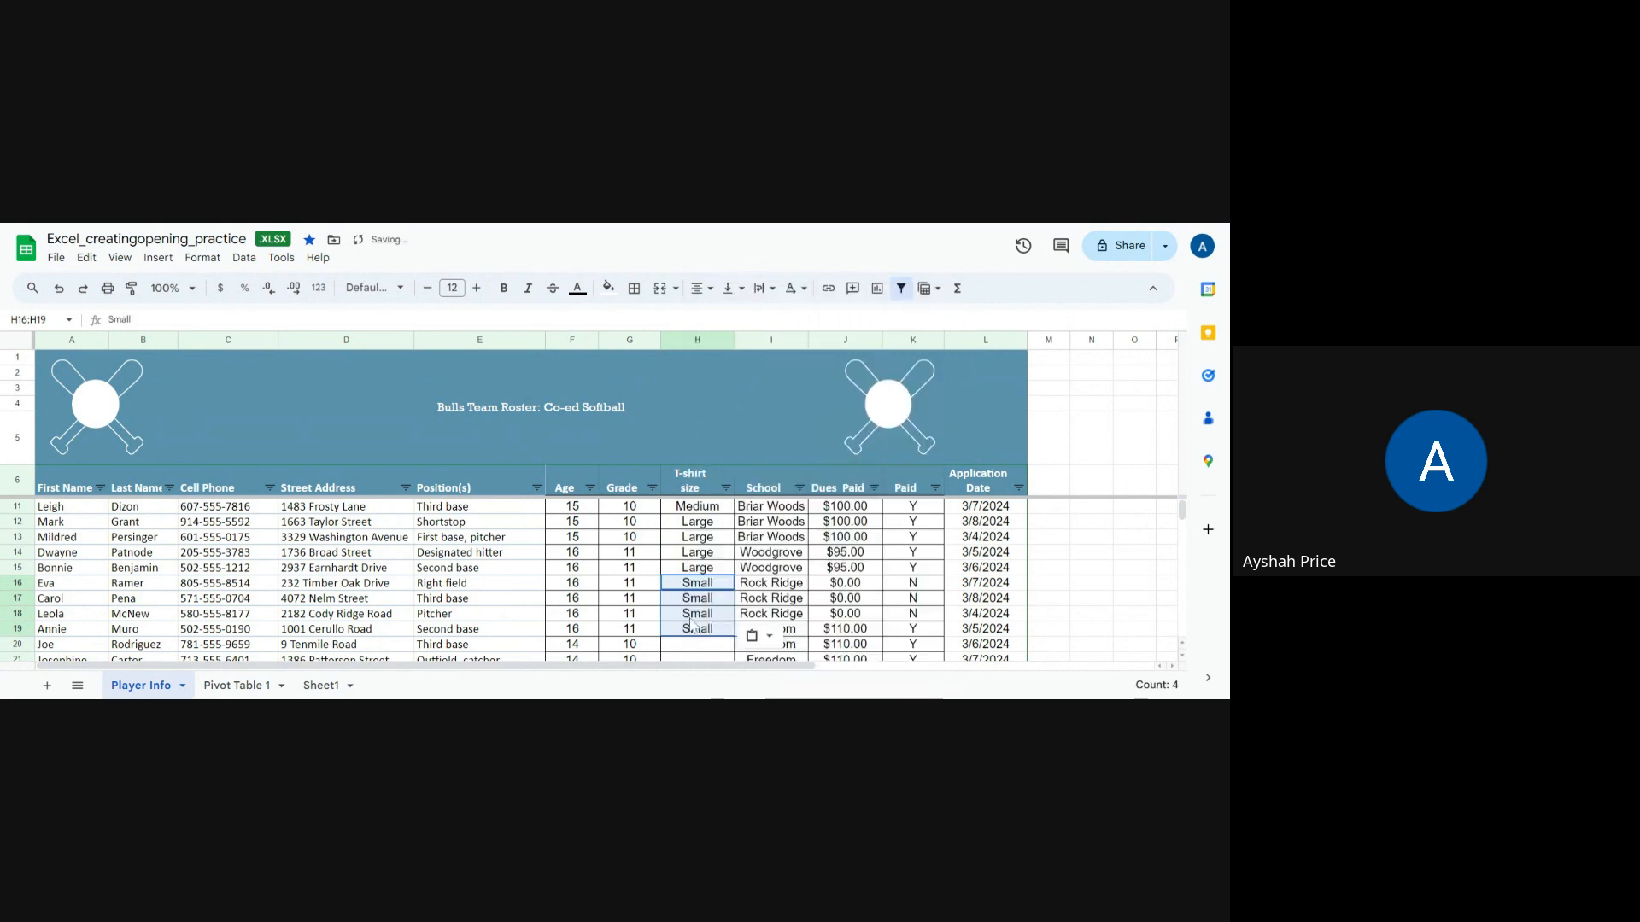
{"action": "left_click", "coordinate": [701, 508]}
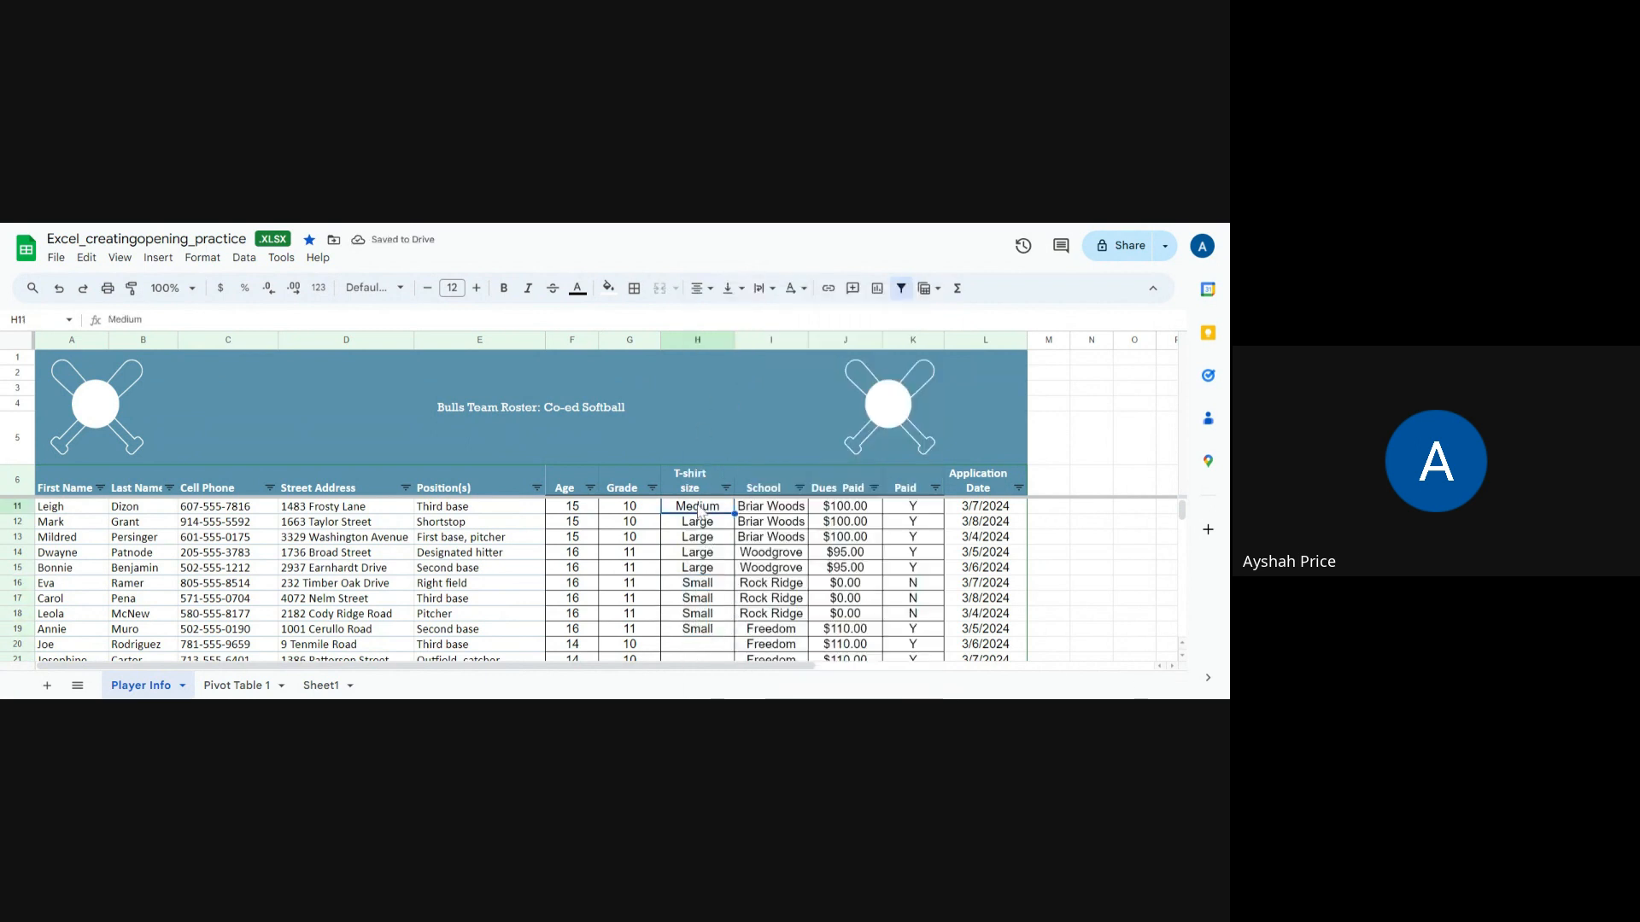
Step: Copy Medium from row 11 and paste it into the T-shirt size cells of rows 20–23
{"action": "right_click", "coordinate": [701, 509]}
{"action": "left_click", "coordinate": [736, 327]}
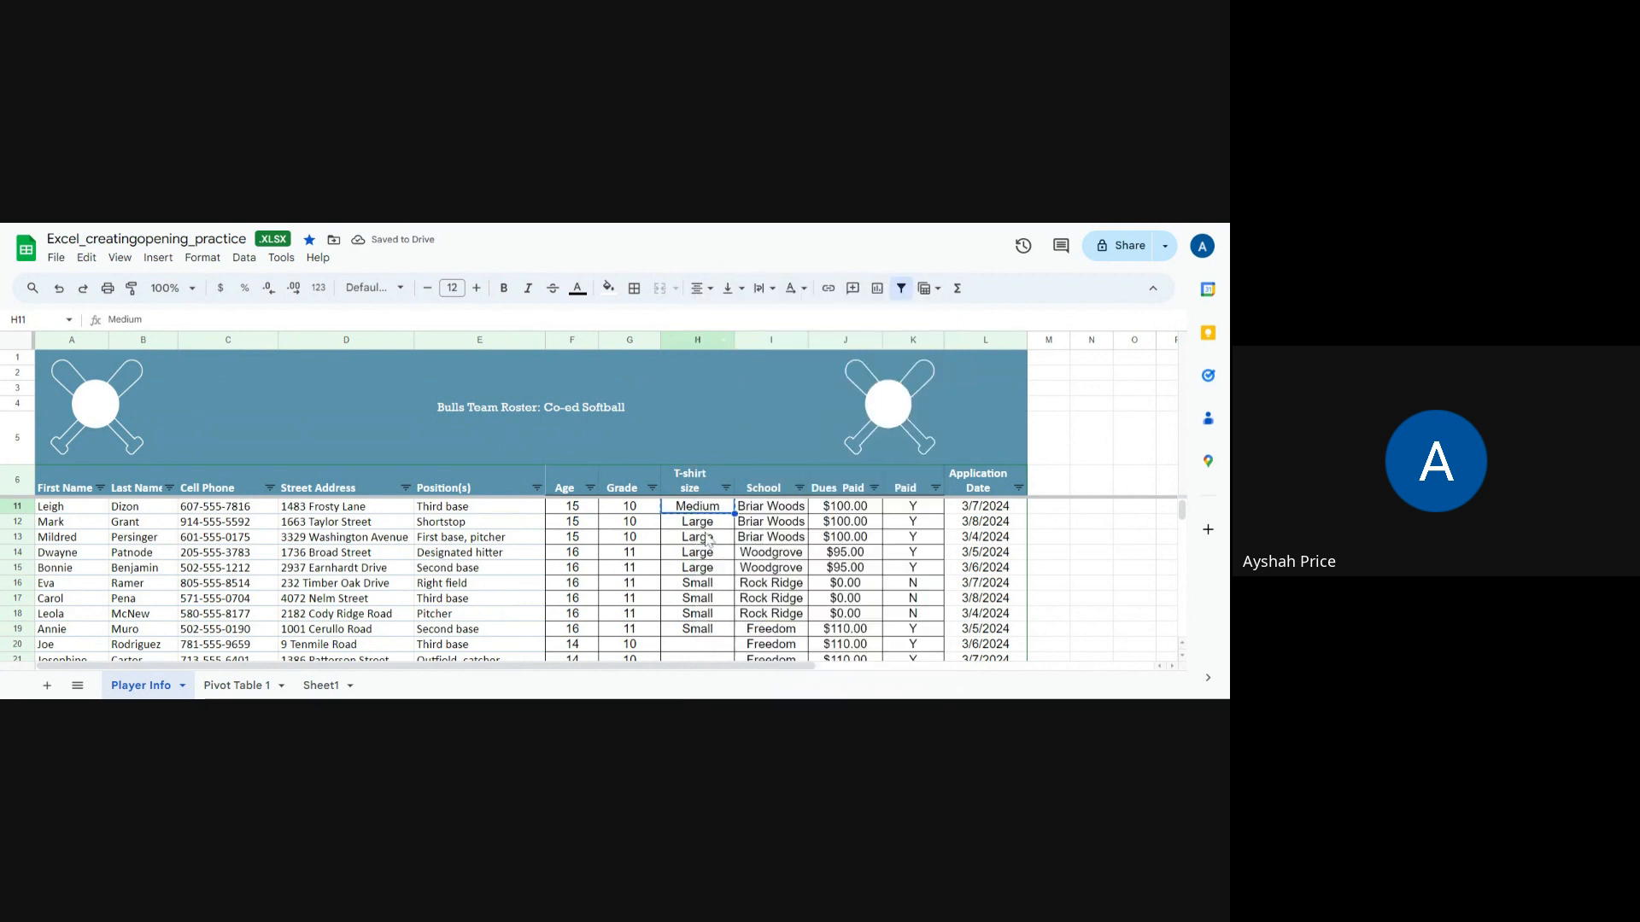
{"action": "scroll", "coordinate": [706, 530], "scroll_direction": "down", "scroll_amount": 3}
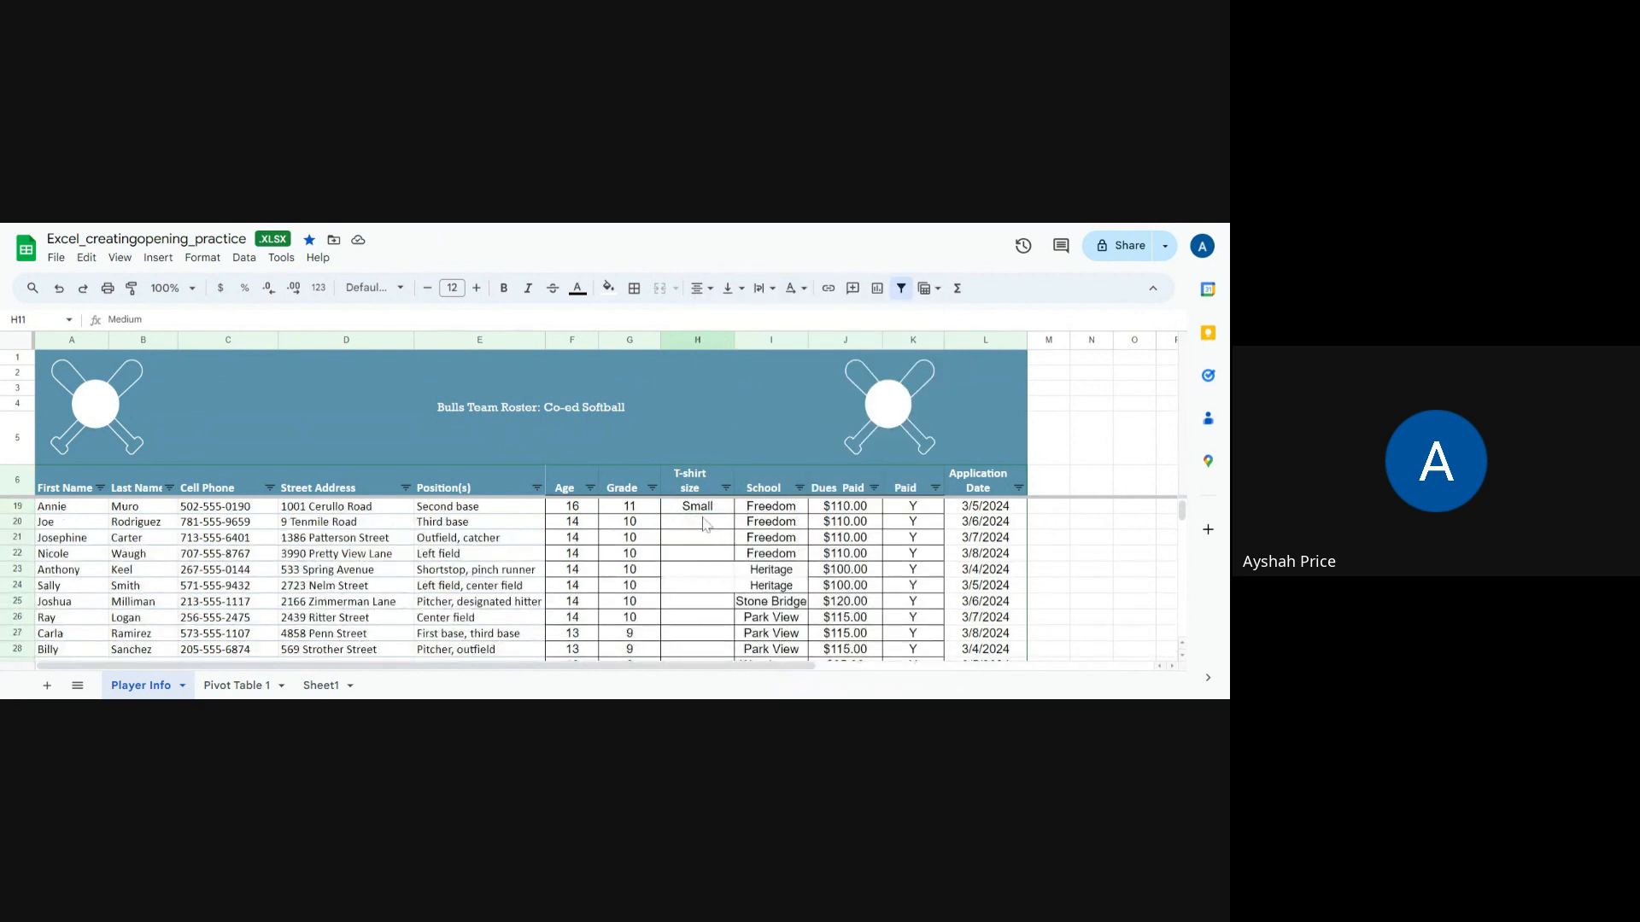
{"action": "left_click", "coordinate": [705, 523]}
{"action": "left_click_drag", "start_coordinate": [706, 539], "coordinate": [716, 584]}
{"action": "right_click", "coordinate": [719, 583]}
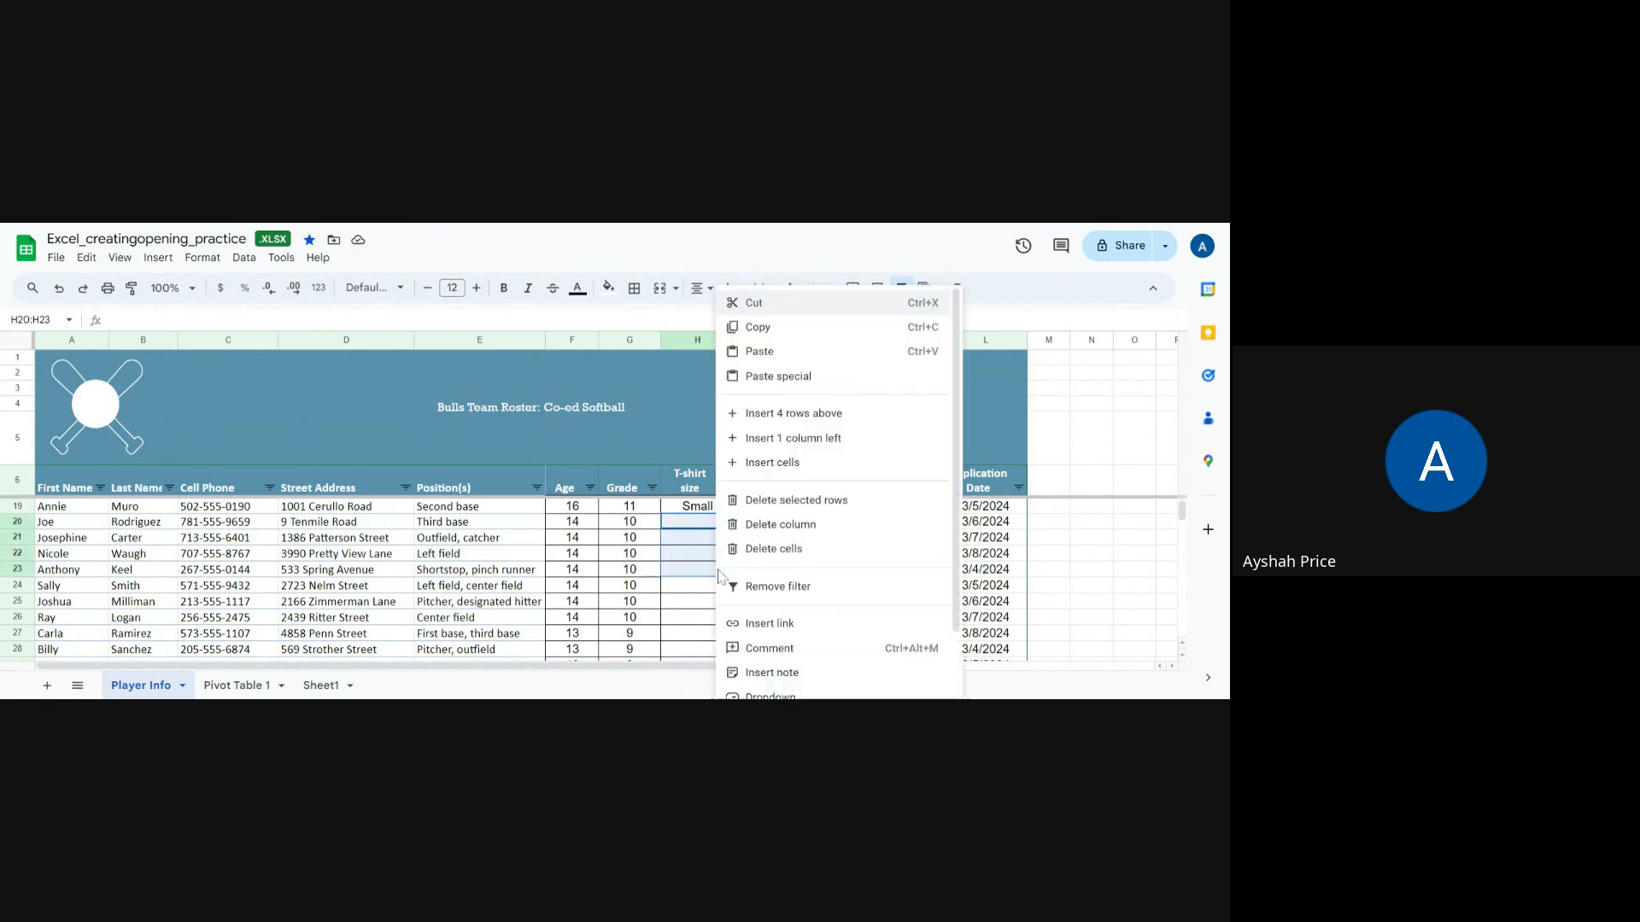
{"action": "left_click", "coordinate": [761, 357]}
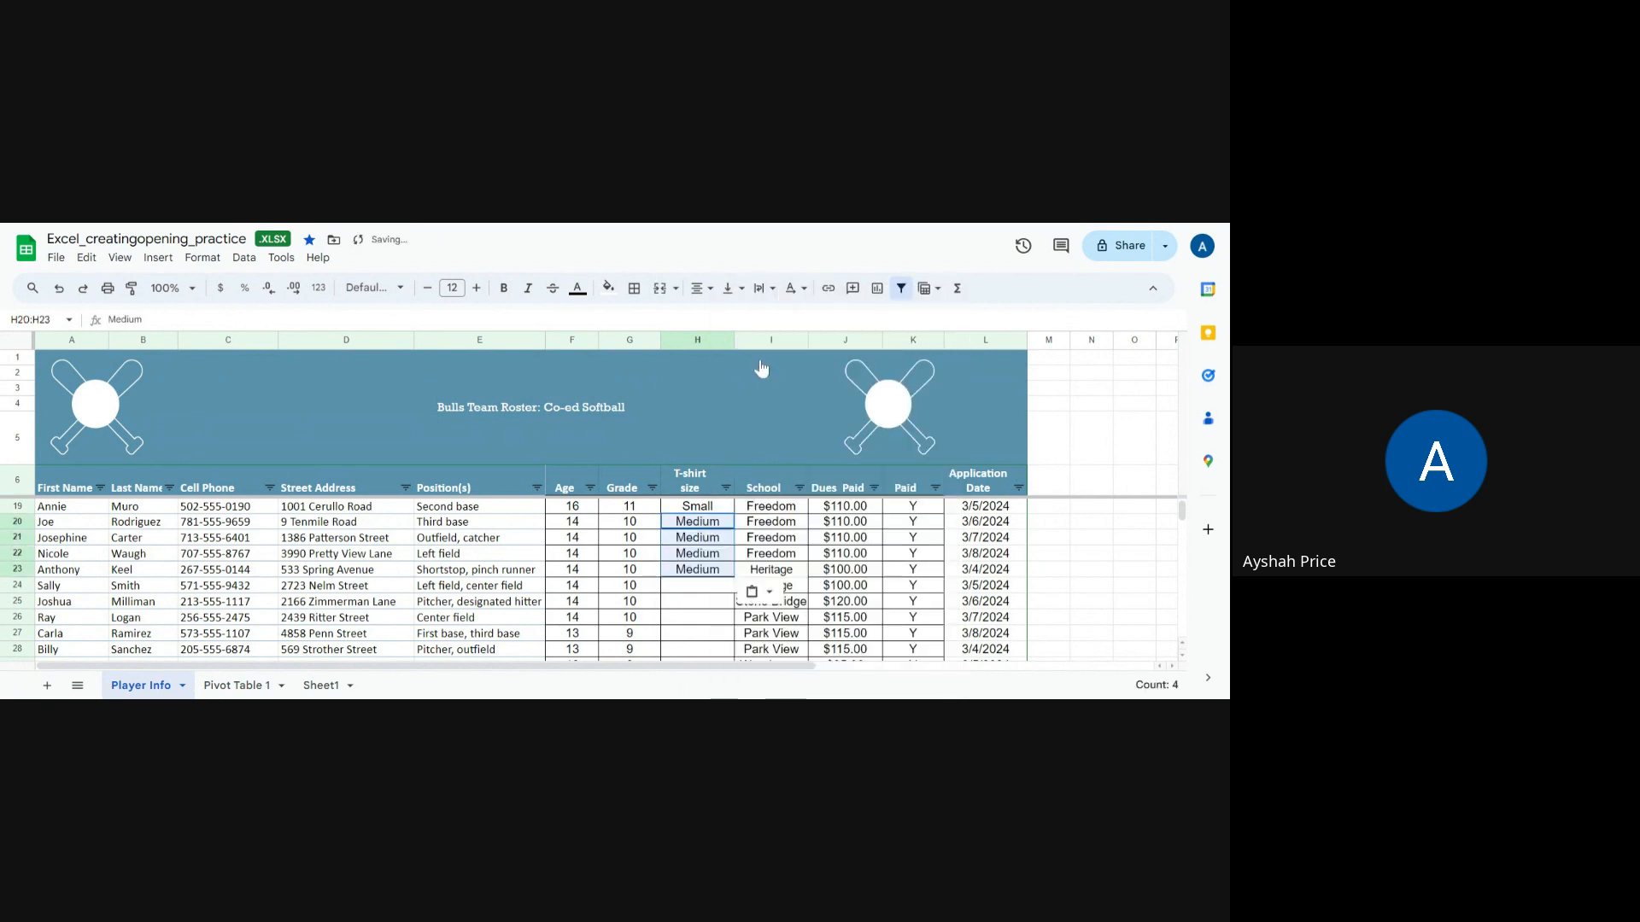
{"action": "left_click", "coordinate": [697, 590]}
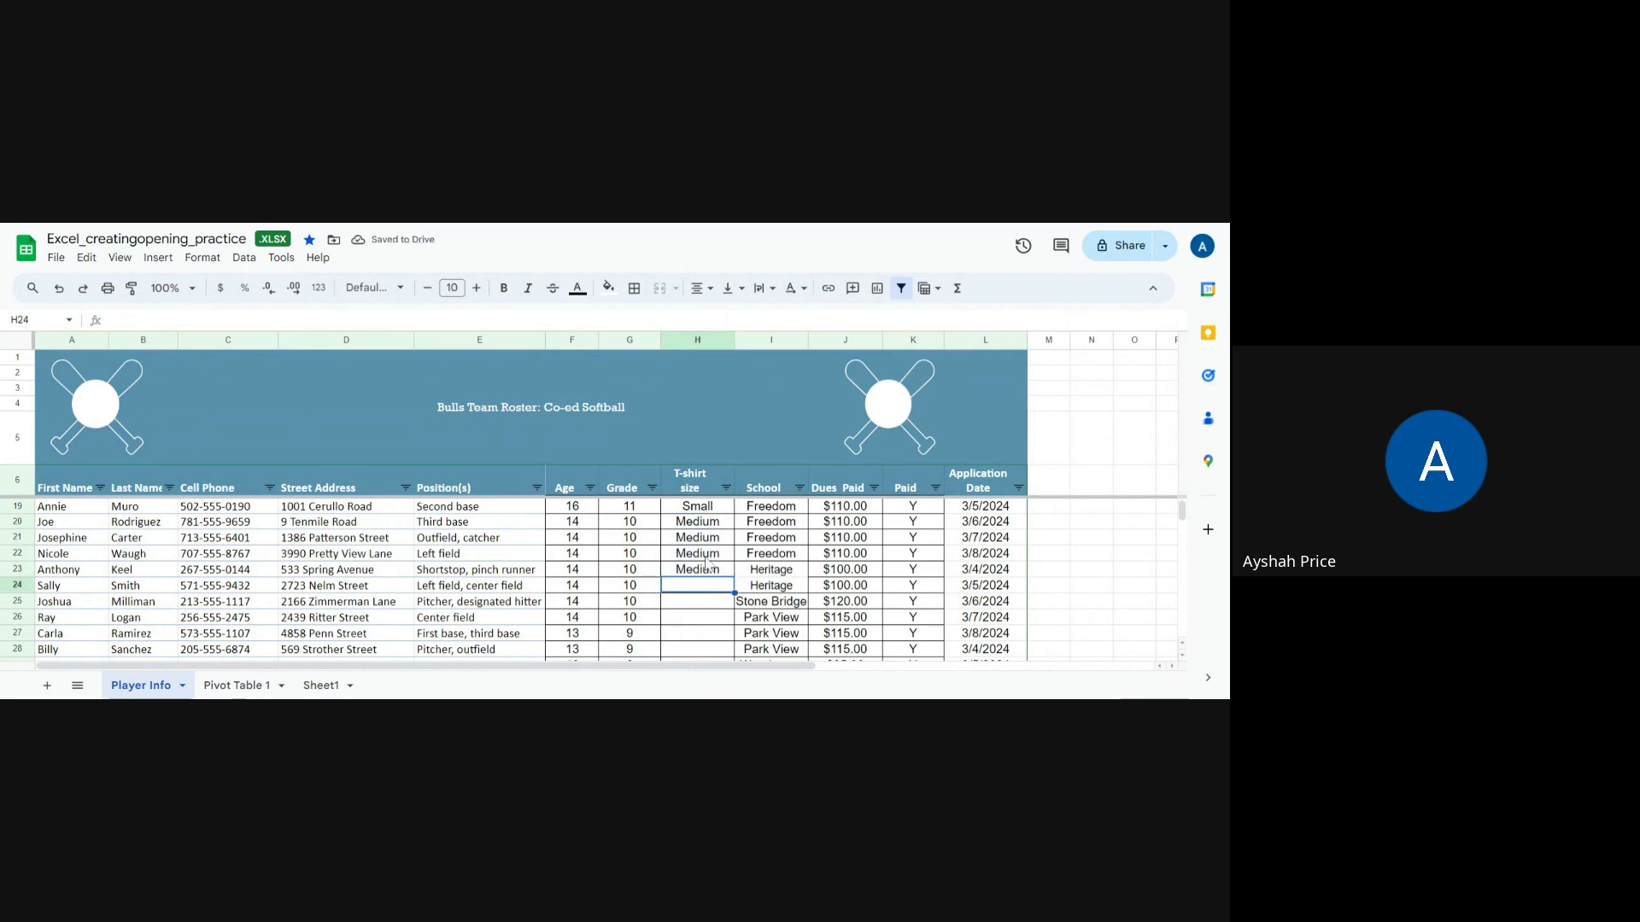
Step: Copy the Small, Medium, Large sizes from rows 7–9 and paste them into rows 24–26
{"action": "scroll", "coordinate": [707, 560], "scroll_direction": "up", "scroll_amount": 4}
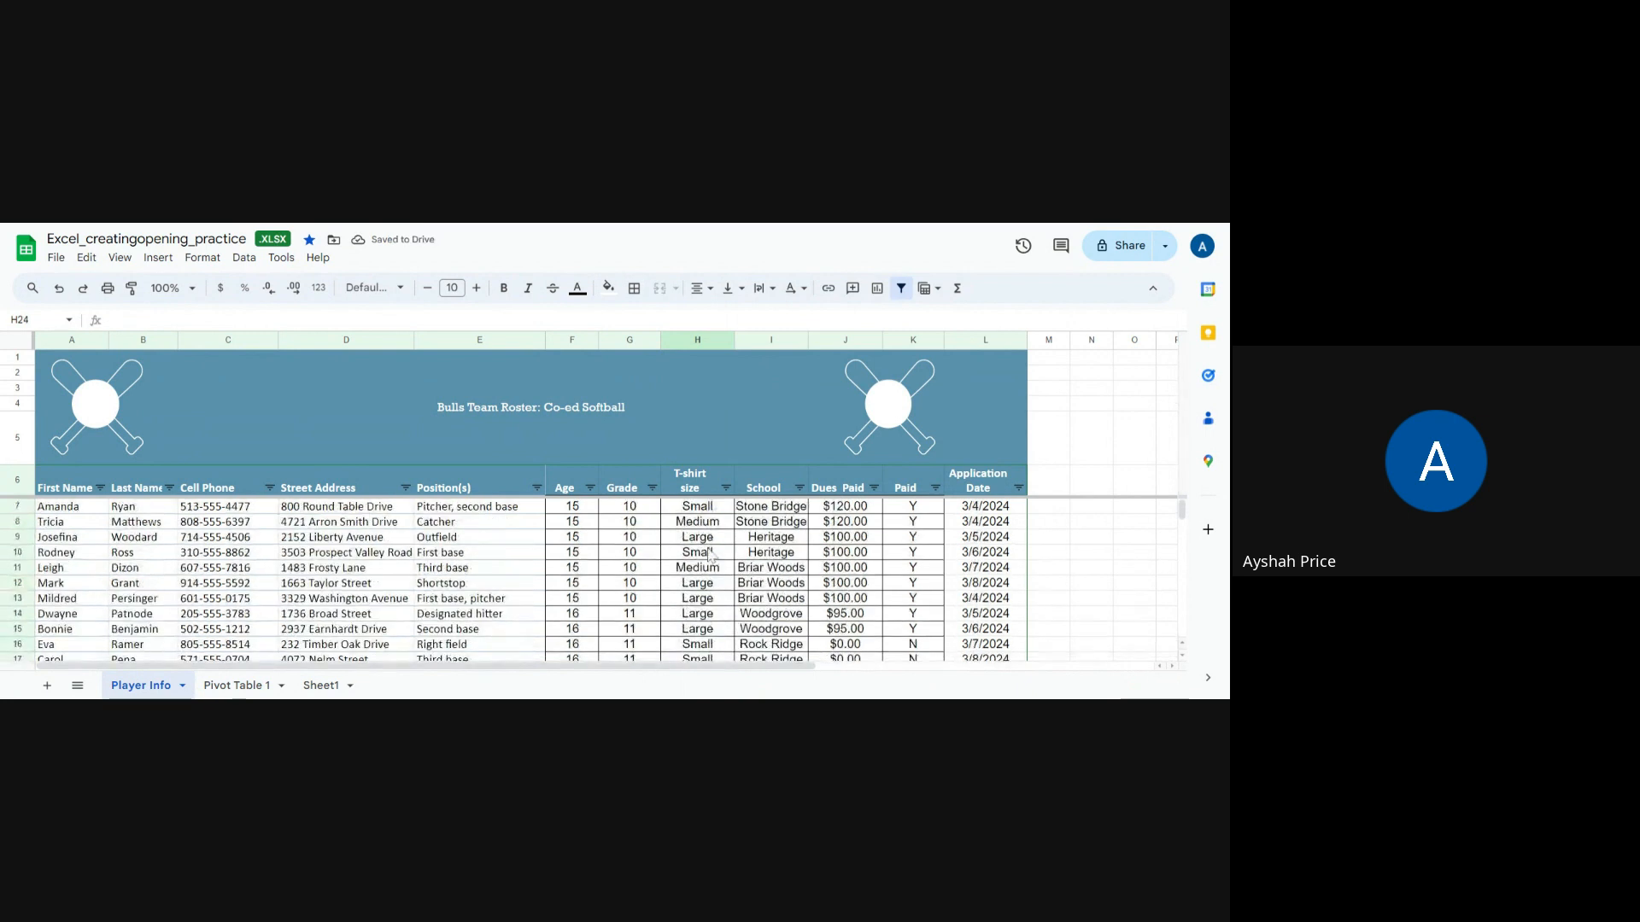
{"action": "left_click_drag", "start_coordinate": [697, 505], "coordinate": [697, 540]}
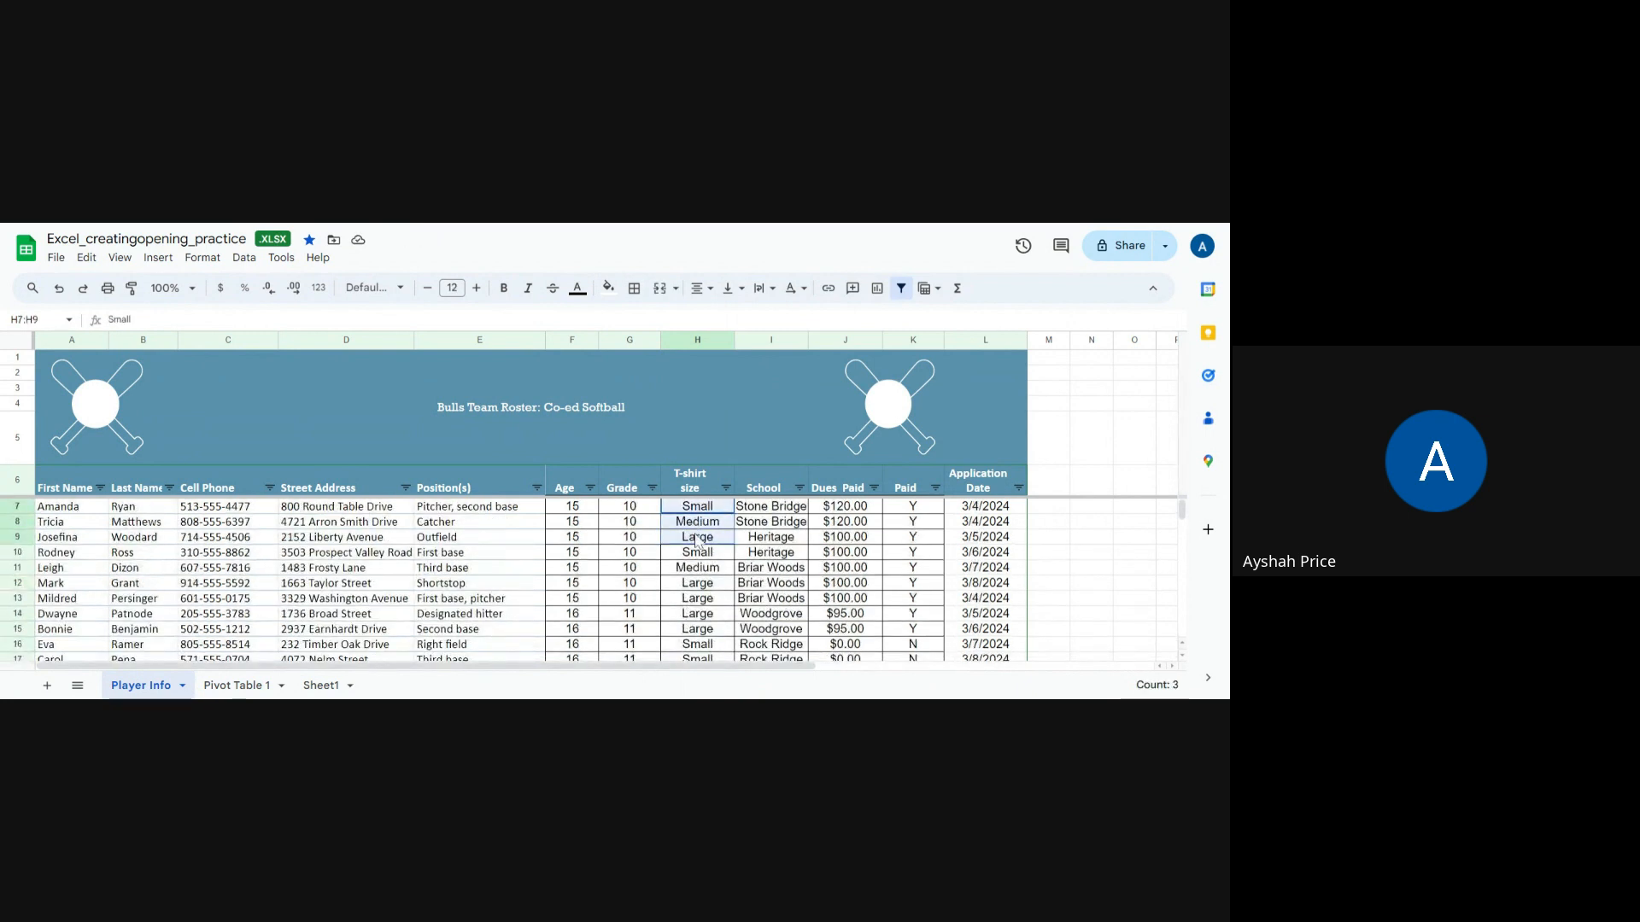
{"action": "right_click", "coordinate": [697, 540]}
{"action": "left_click", "coordinate": [763, 327]}
{"action": "scroll", "coordinate": [733, 543], "scroll_direction": "down", "scroll_amount": 4}
{"action": "left_click", "coordinate": [696, 587]}
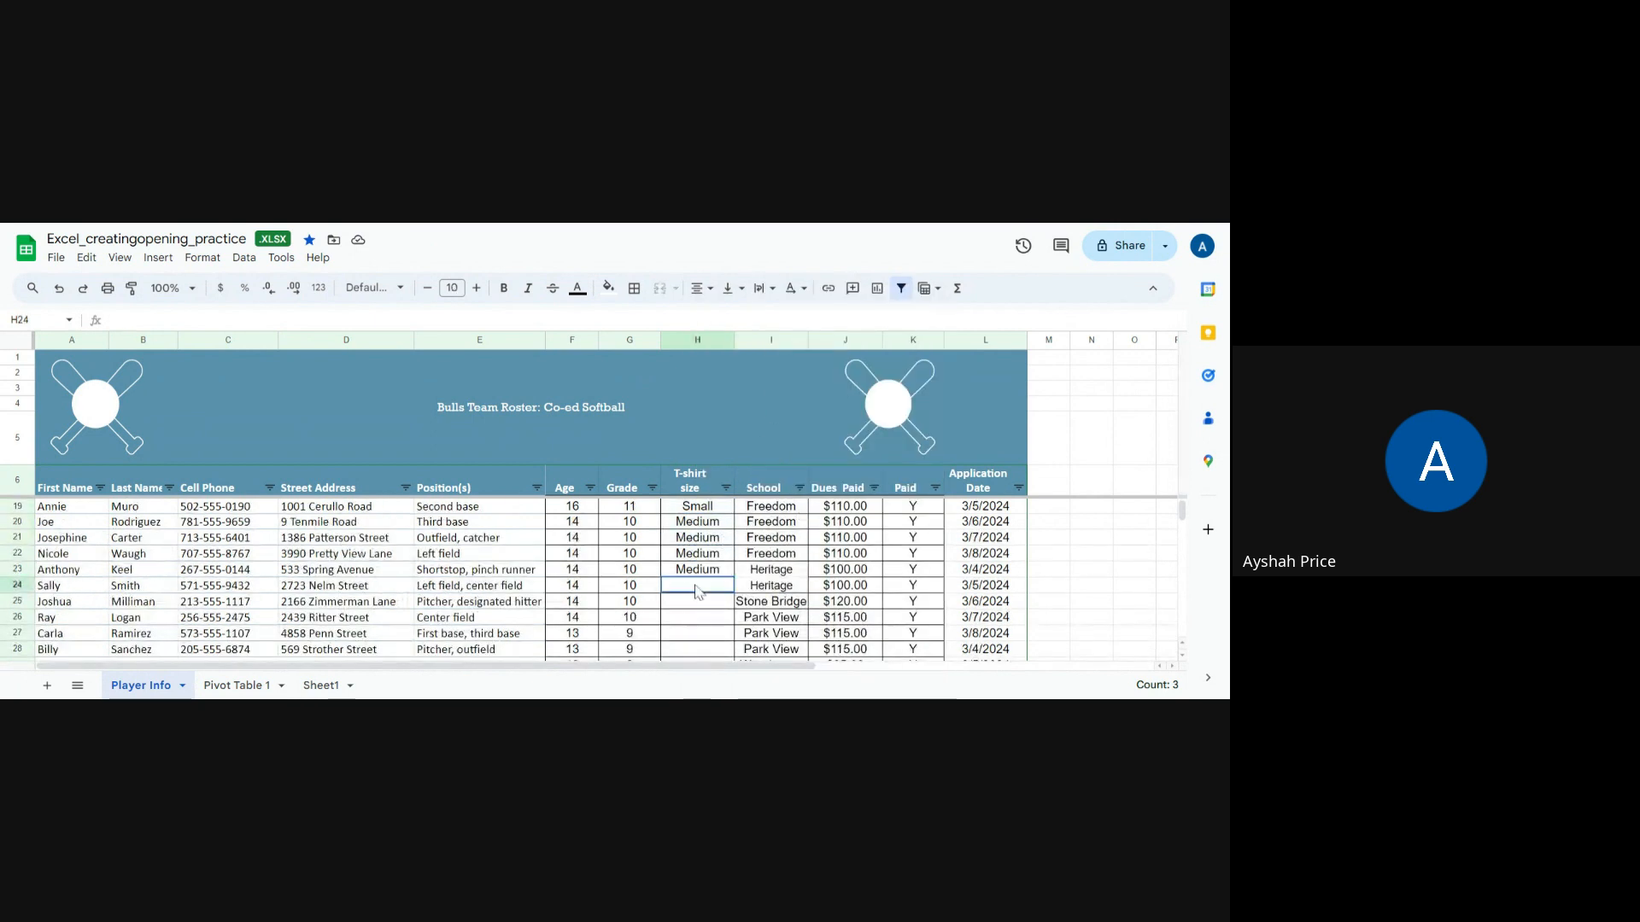
{"action": "key", "text": "ctrl+v"}
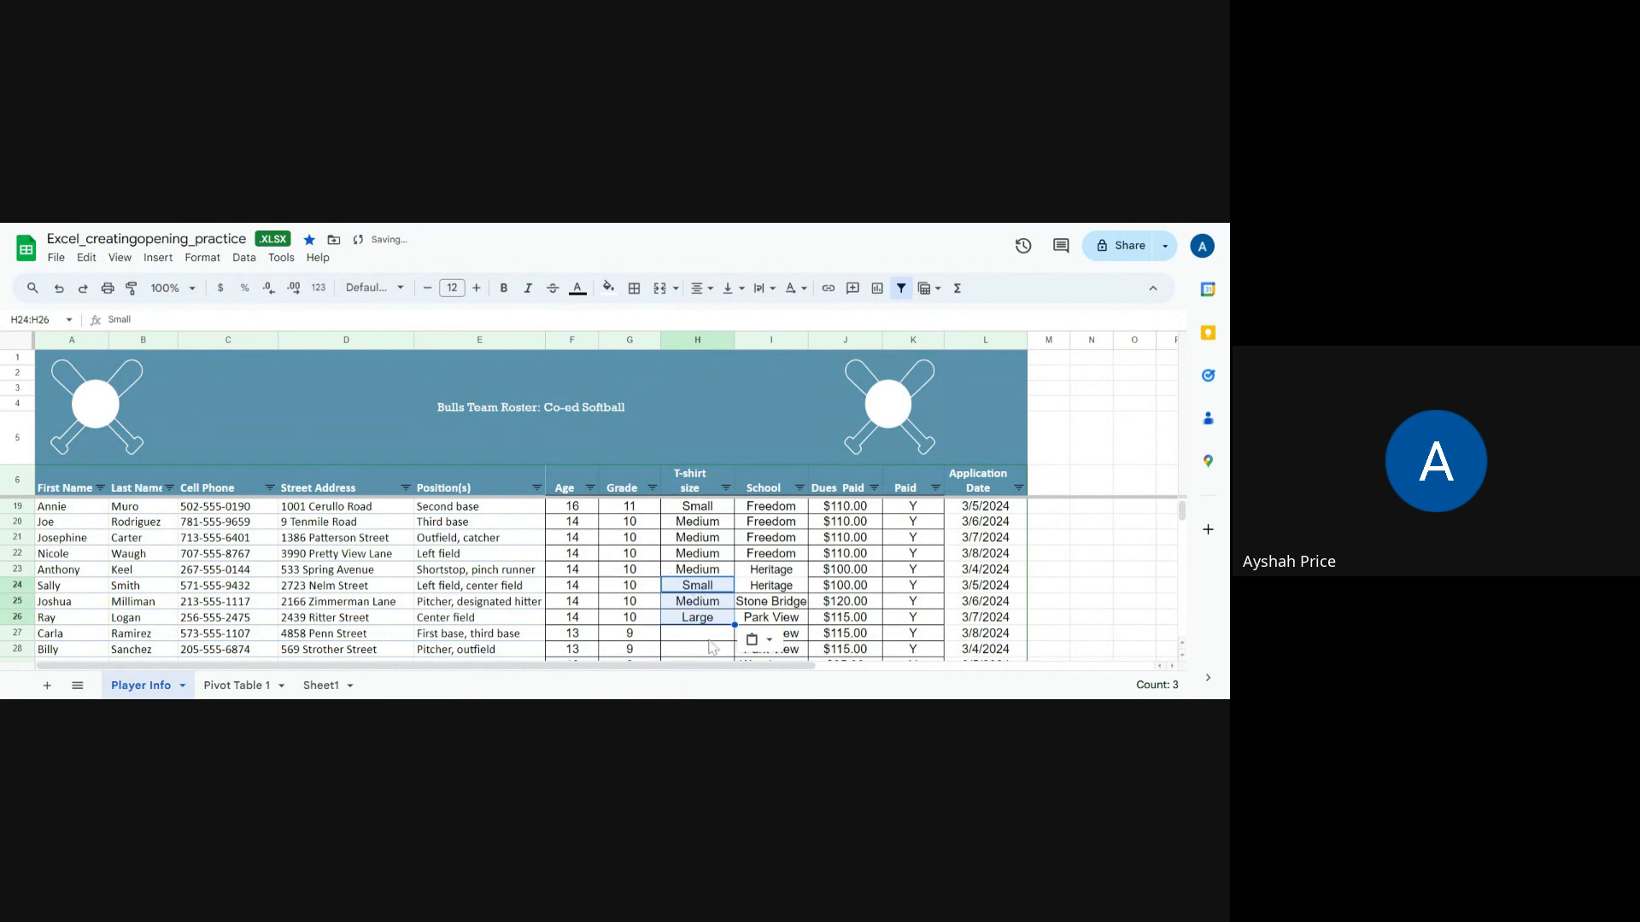
Step: Fill Large down from row 26 through row 28 in the T-shirt size column
{"action": "left_click", "coordinate": [714, 606]}
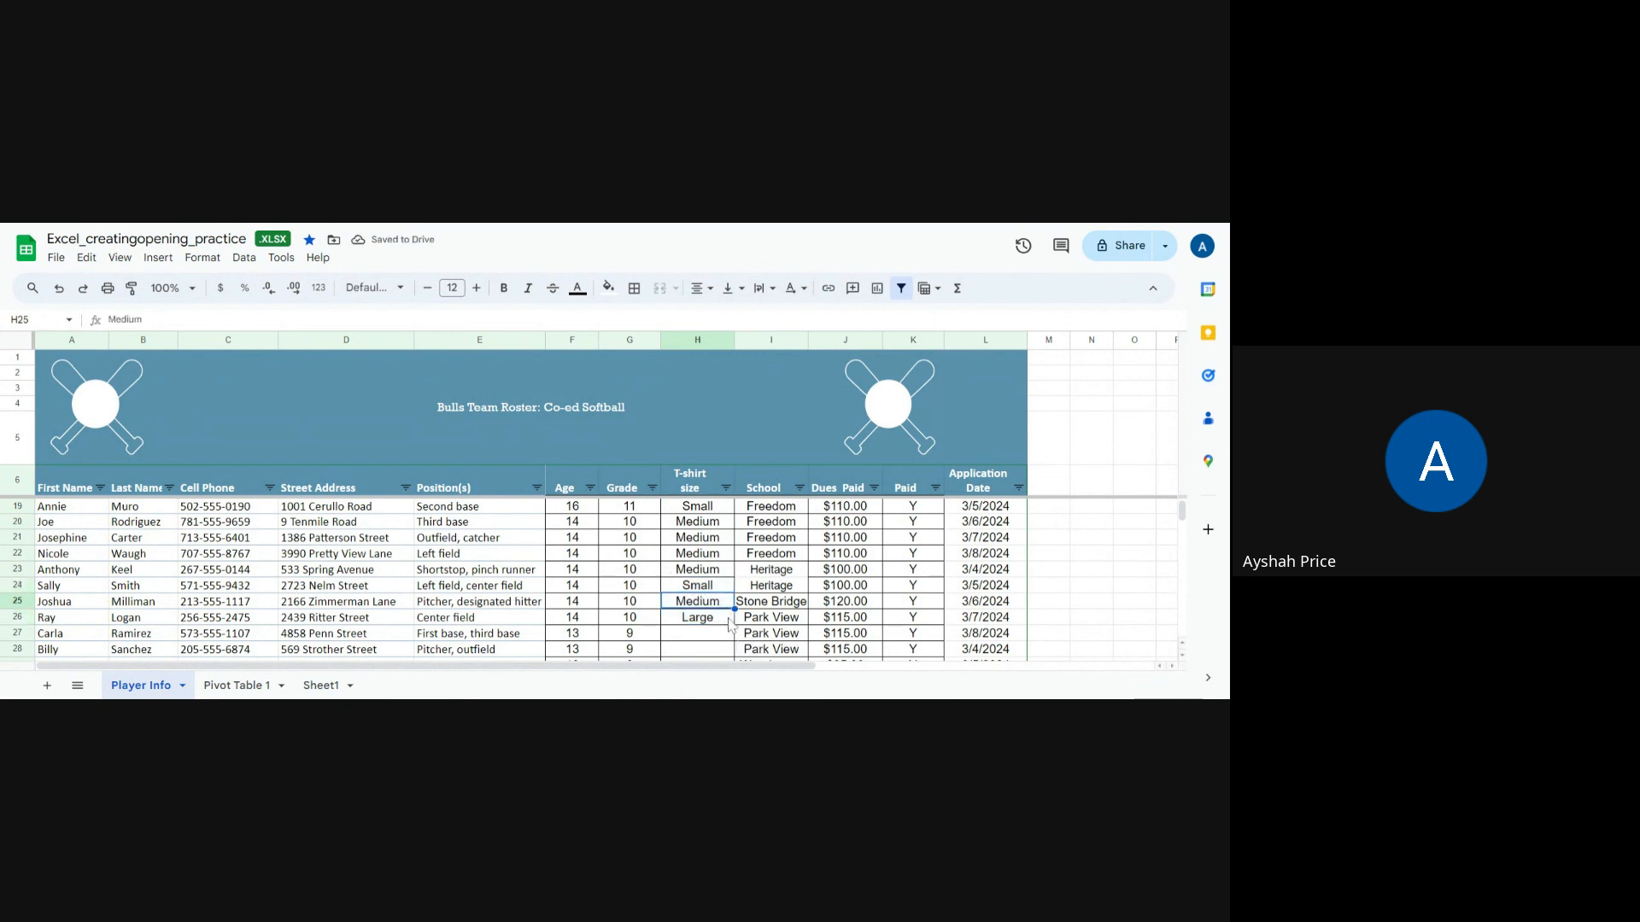
{"action": "left_click", "coordinate": [728, 619]}
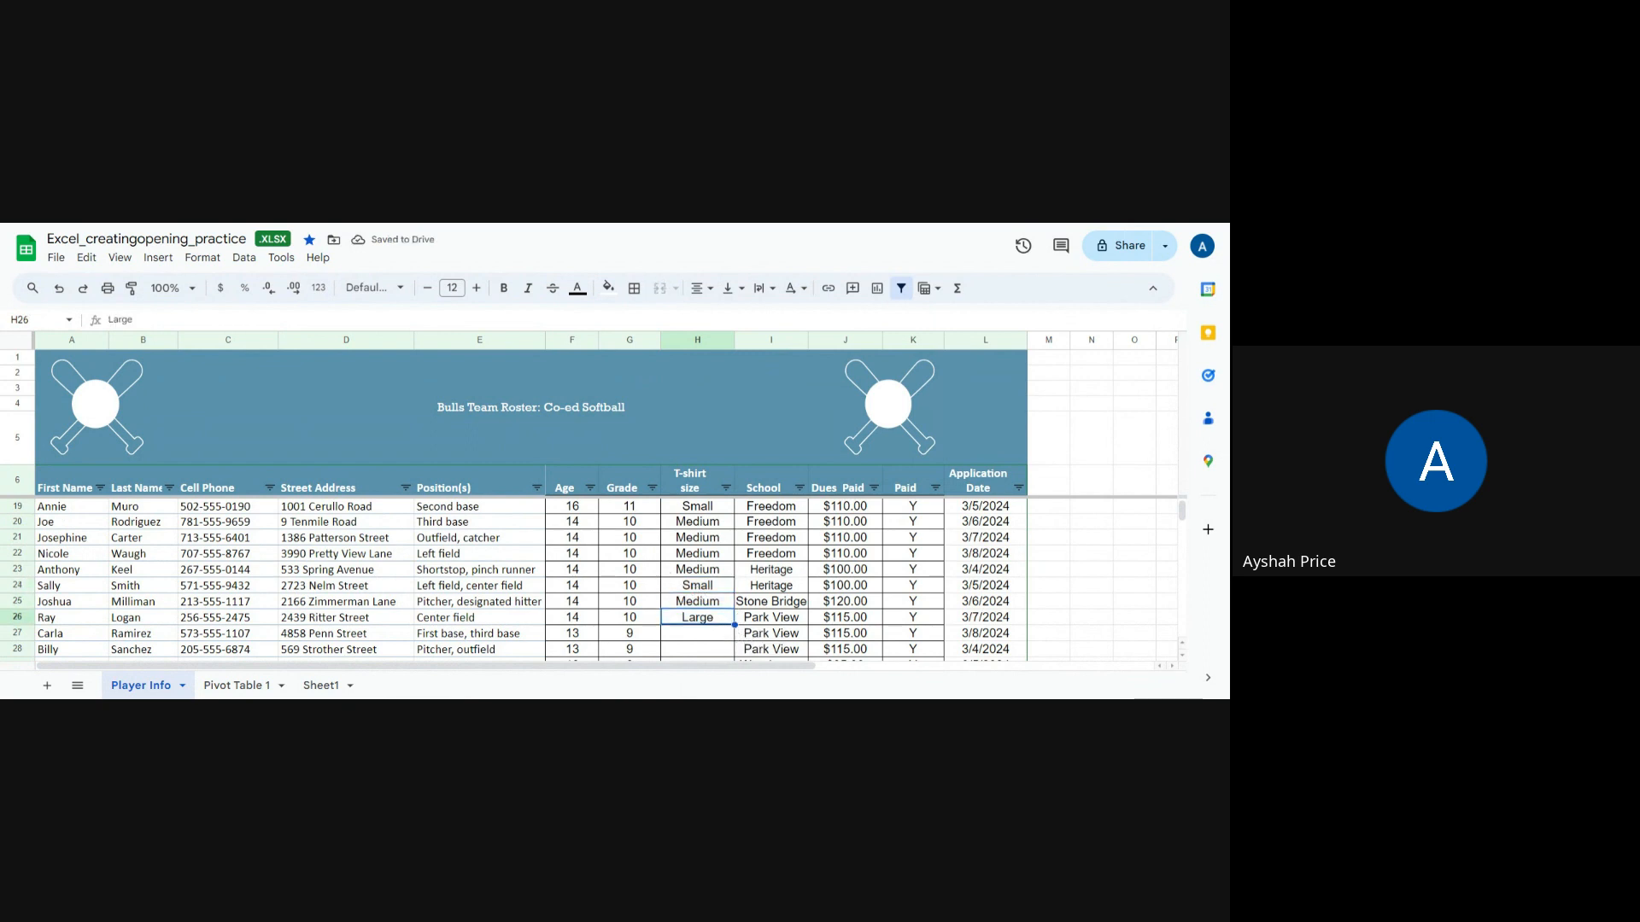
{"action": "left_click_drag", "start_coordinate": [735, 625], "coordinate": [730, 651]}
Step: Enter Small and Medium as T-shirt sizes for the last two players in rows 29 and 30
{"action": "scroll", "coordinate": [727, 632], "scroll_direction": "down", "scroll_amount": 2}
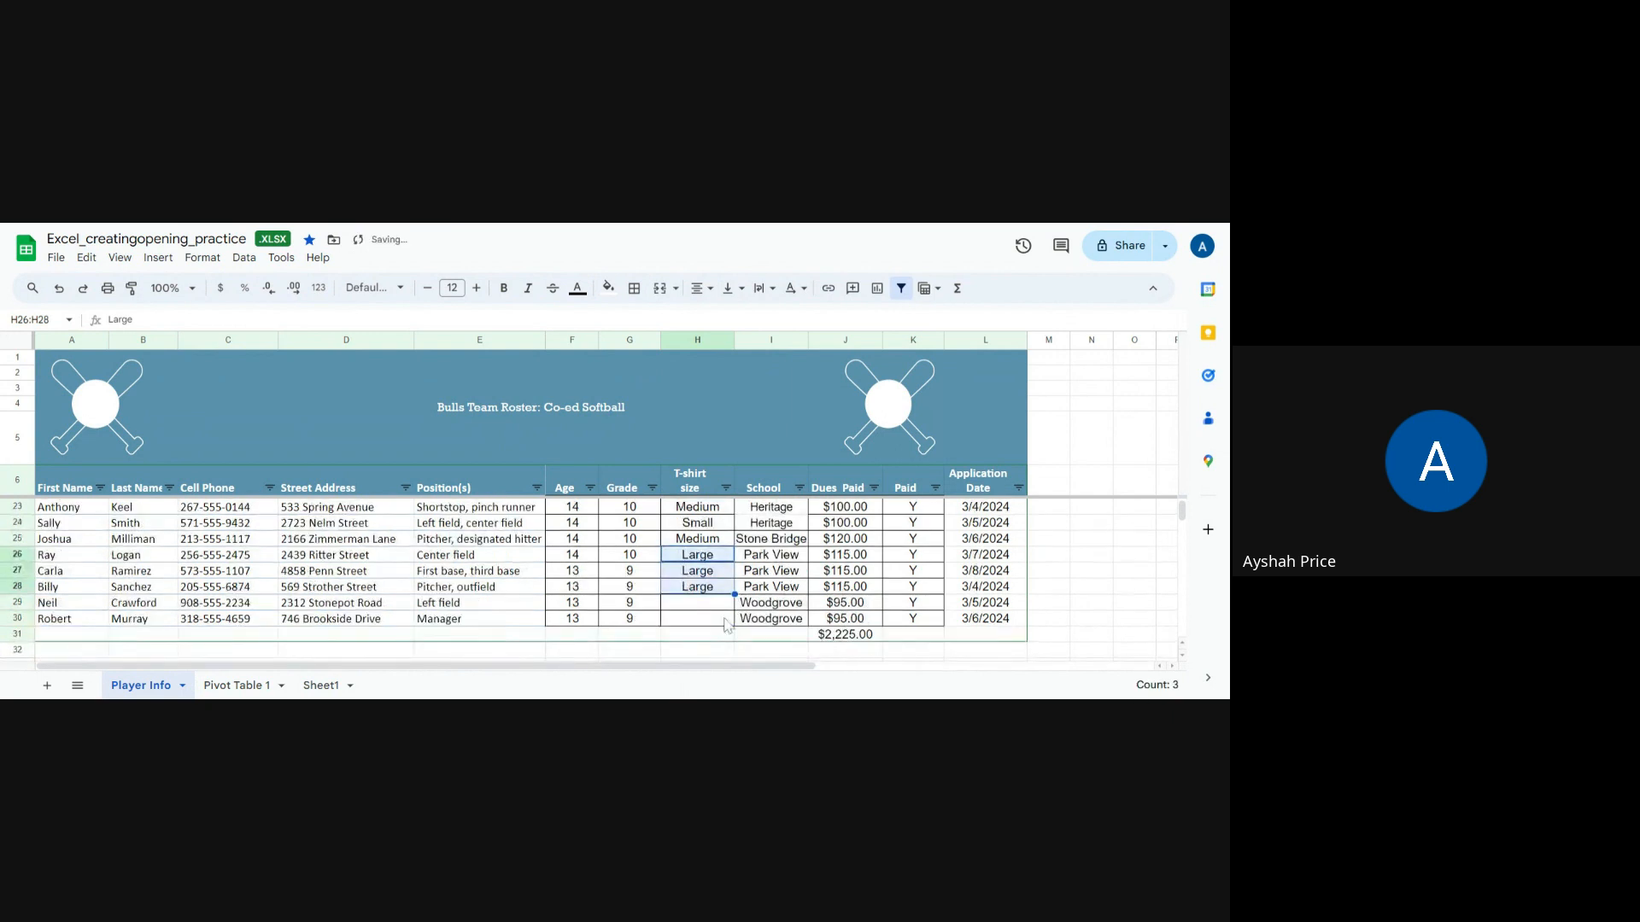
{"action": "scroll", "coordinate": [727, 627], "scroll_direction": "up", "scroll_amount": 2}
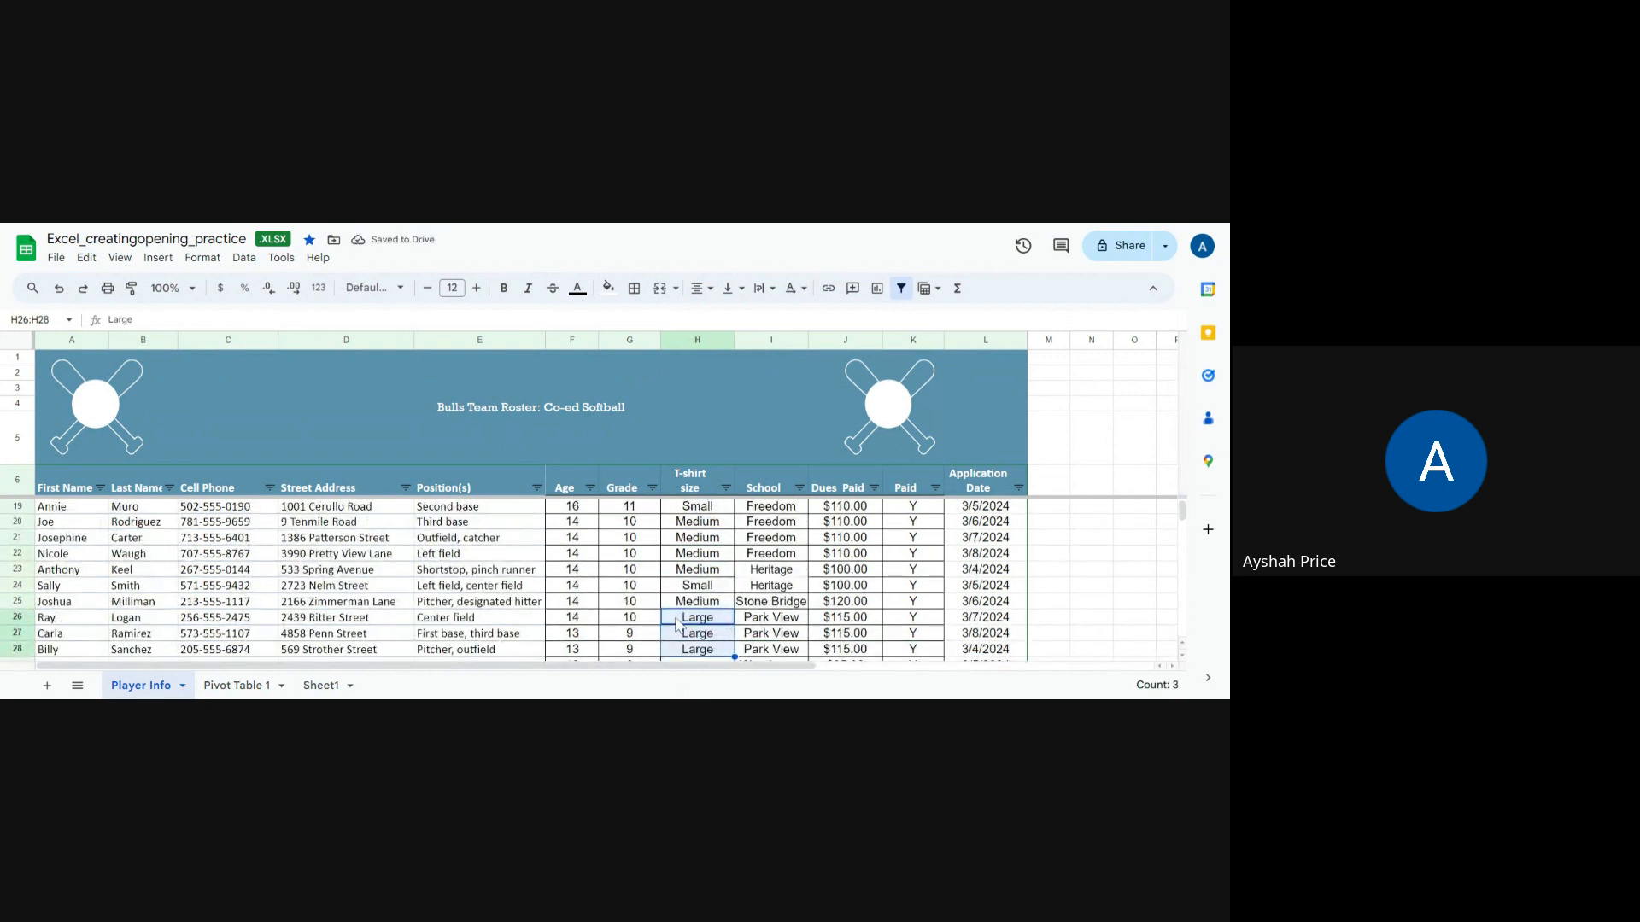
{"action": "scroll", "coordinate": [682, 602], "scroll_direction": "down", "scroll_amount": 2}
{"action": "scroll", "coordinate": [683, 595], "scroll_direction": "up", "scroll_amount": 2}
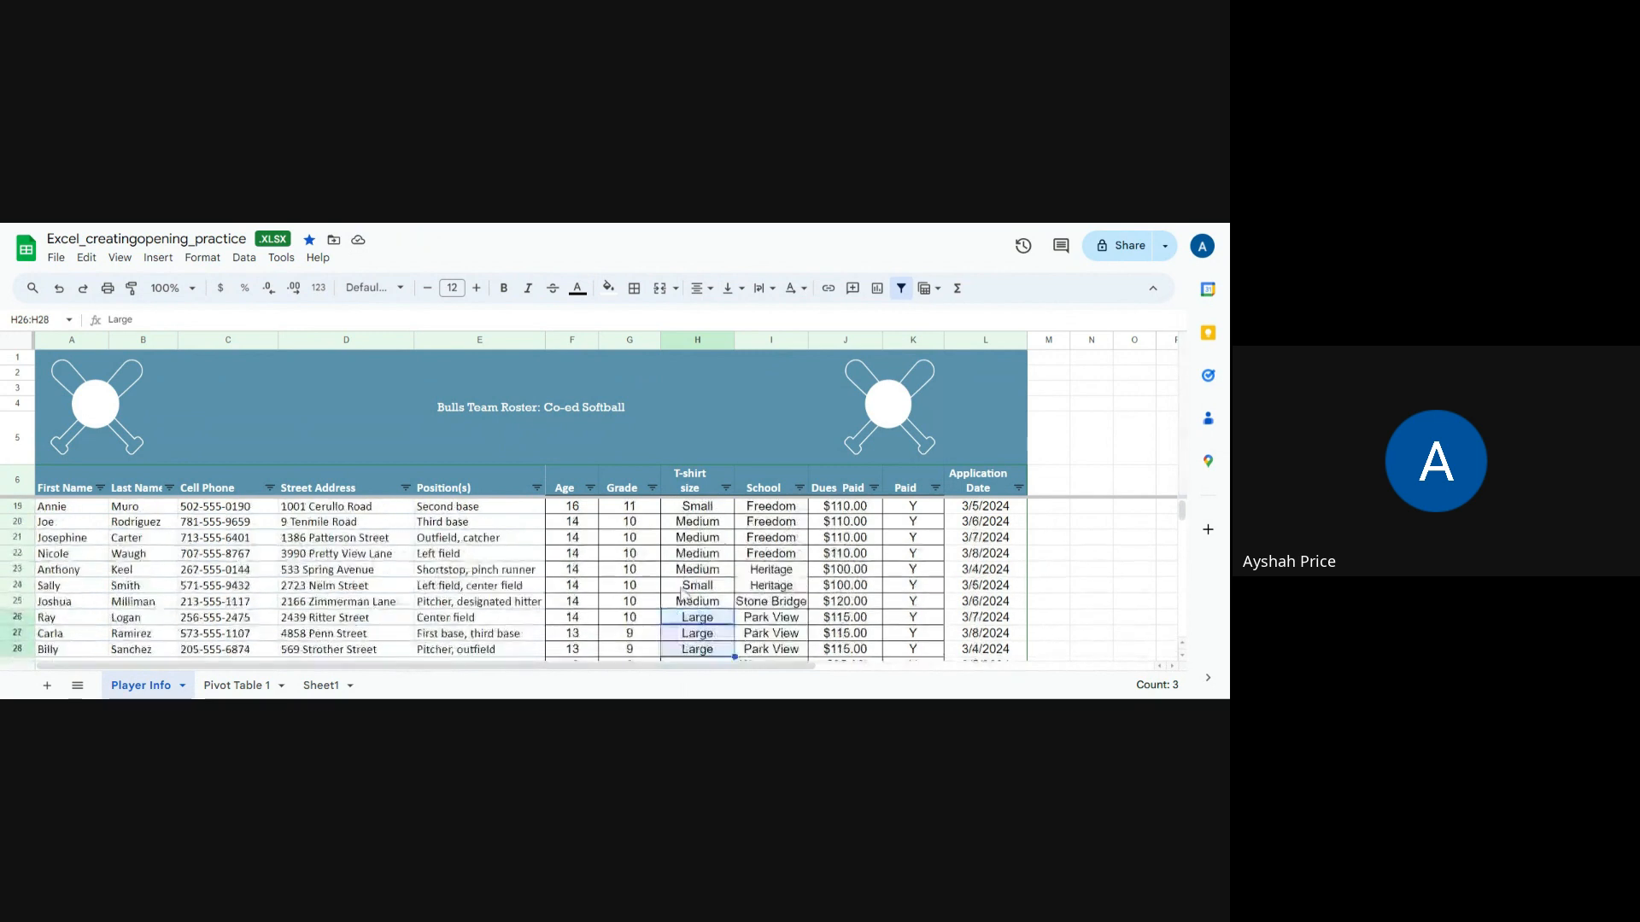
{"action": "scroll", "coordinate": [683, 594], "scroll_direction": "down", "scroll_amount": 2}
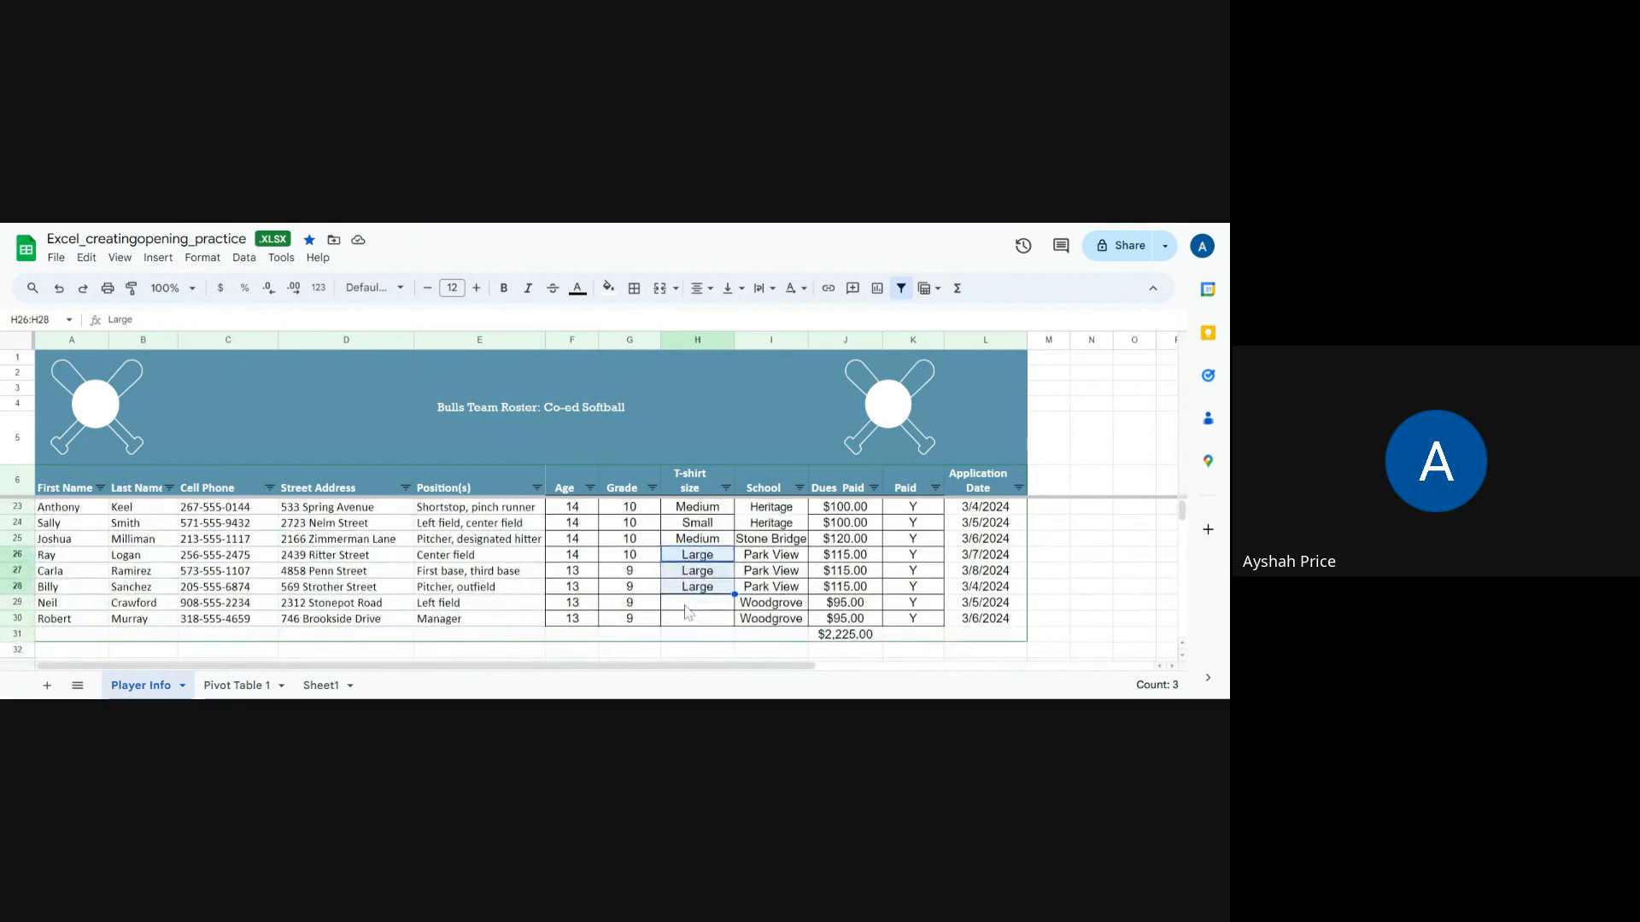
{"action": "left_click", "coordinate": [688, 608]}
{"action": "type", "text": "Small"}
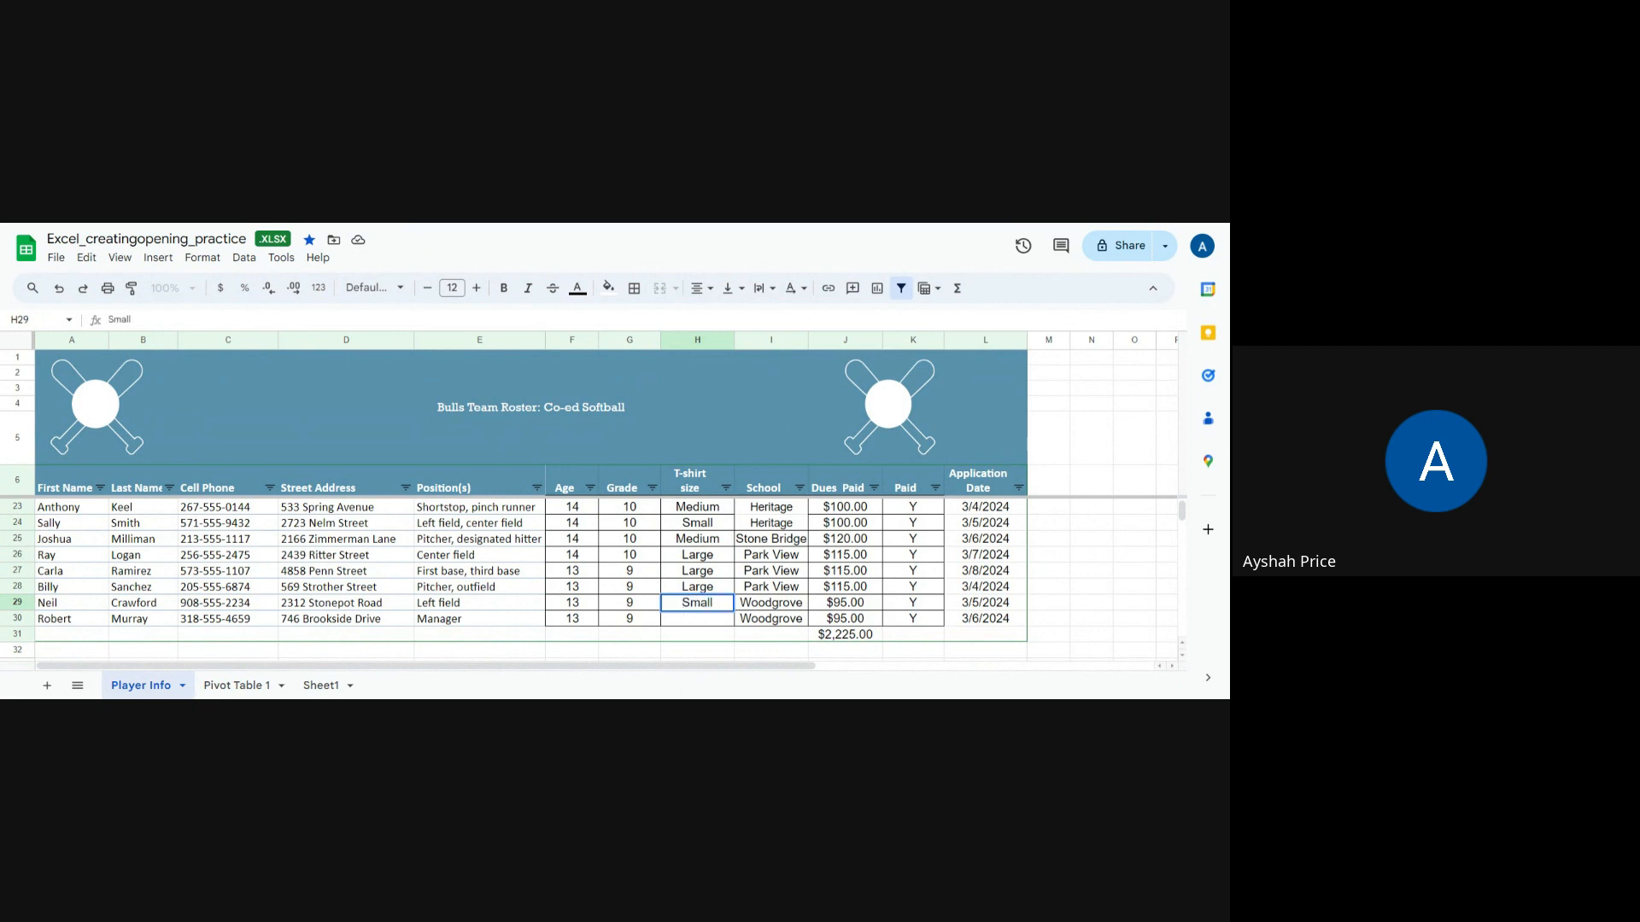
{"action": "key", "text": "Return"}
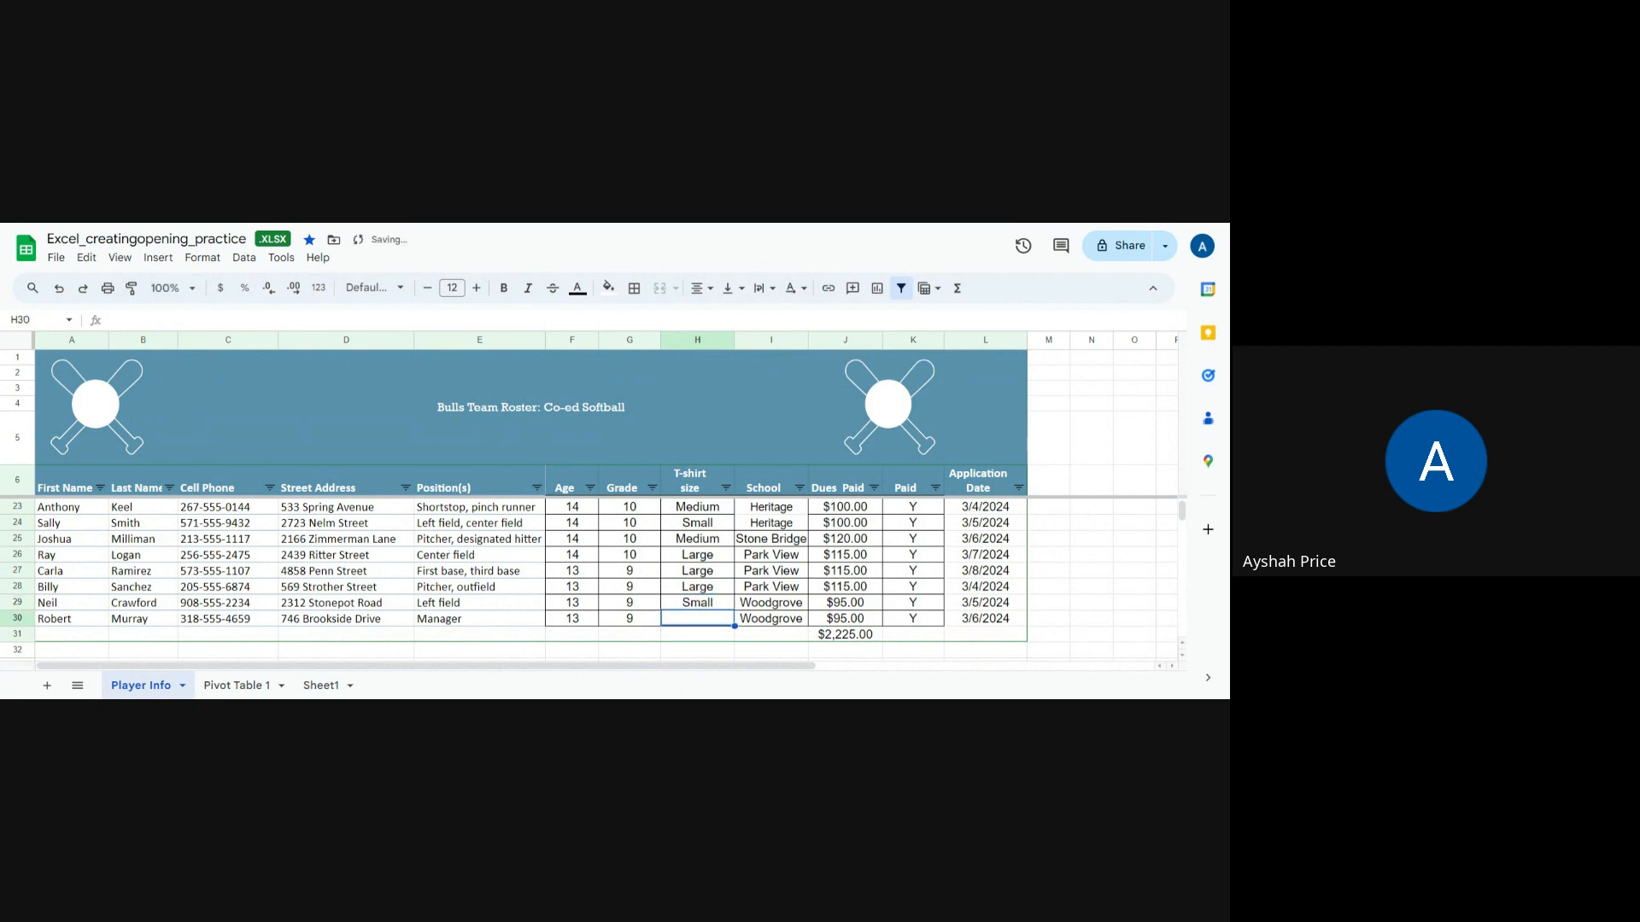
{"action": "type", "text": "Medium"}
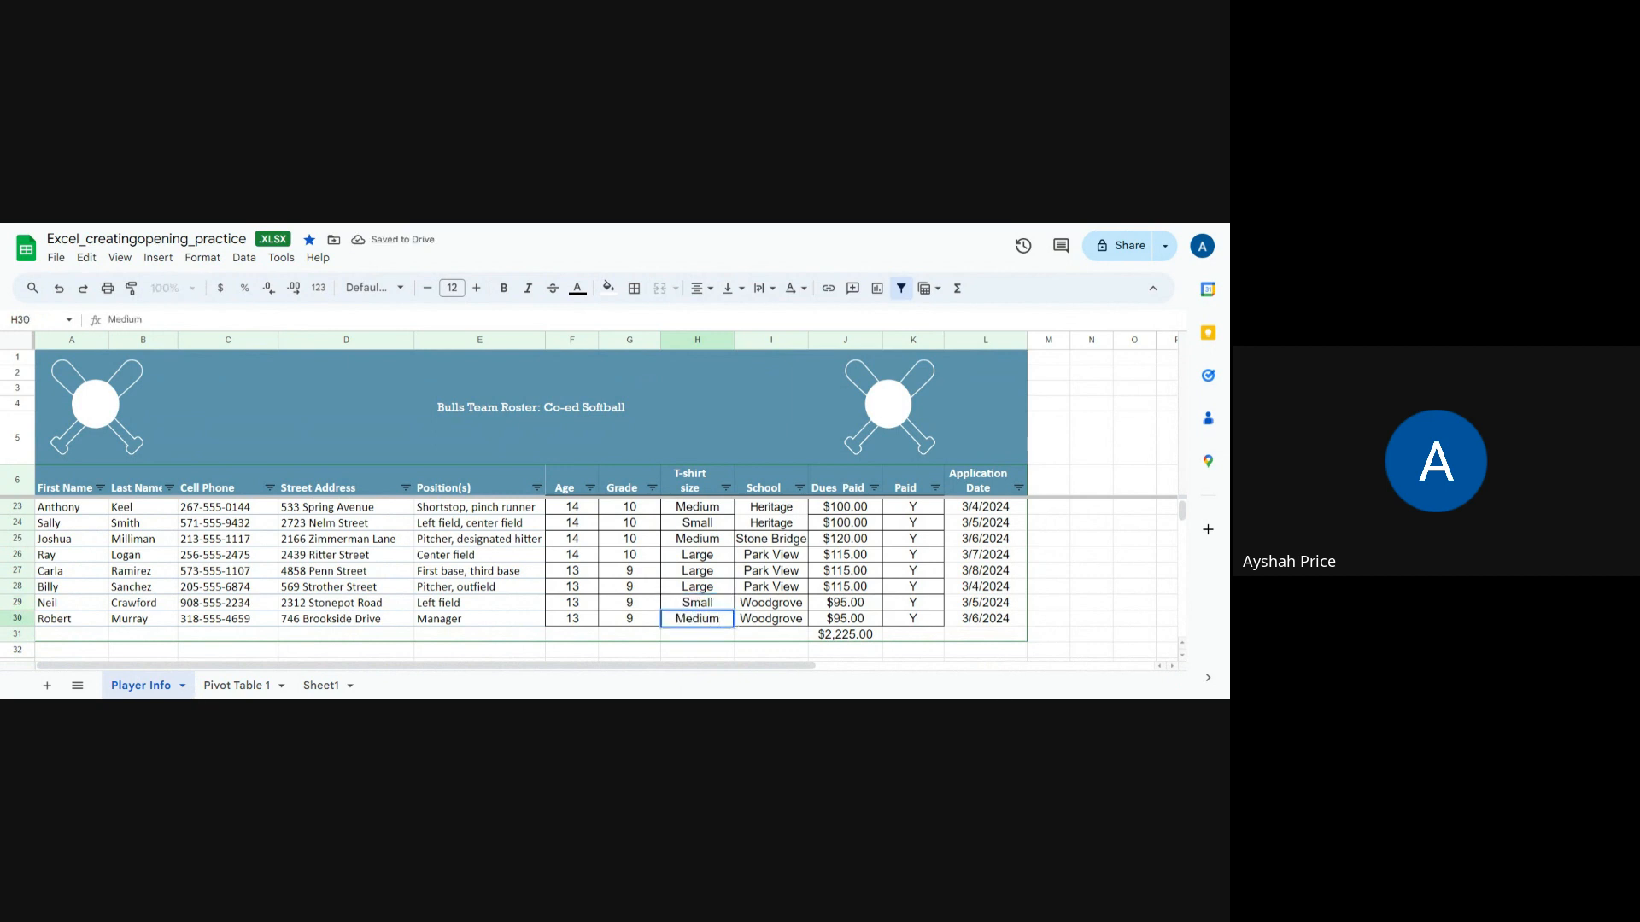
{"action": "left_click", "coordinate": [1085, 603]}
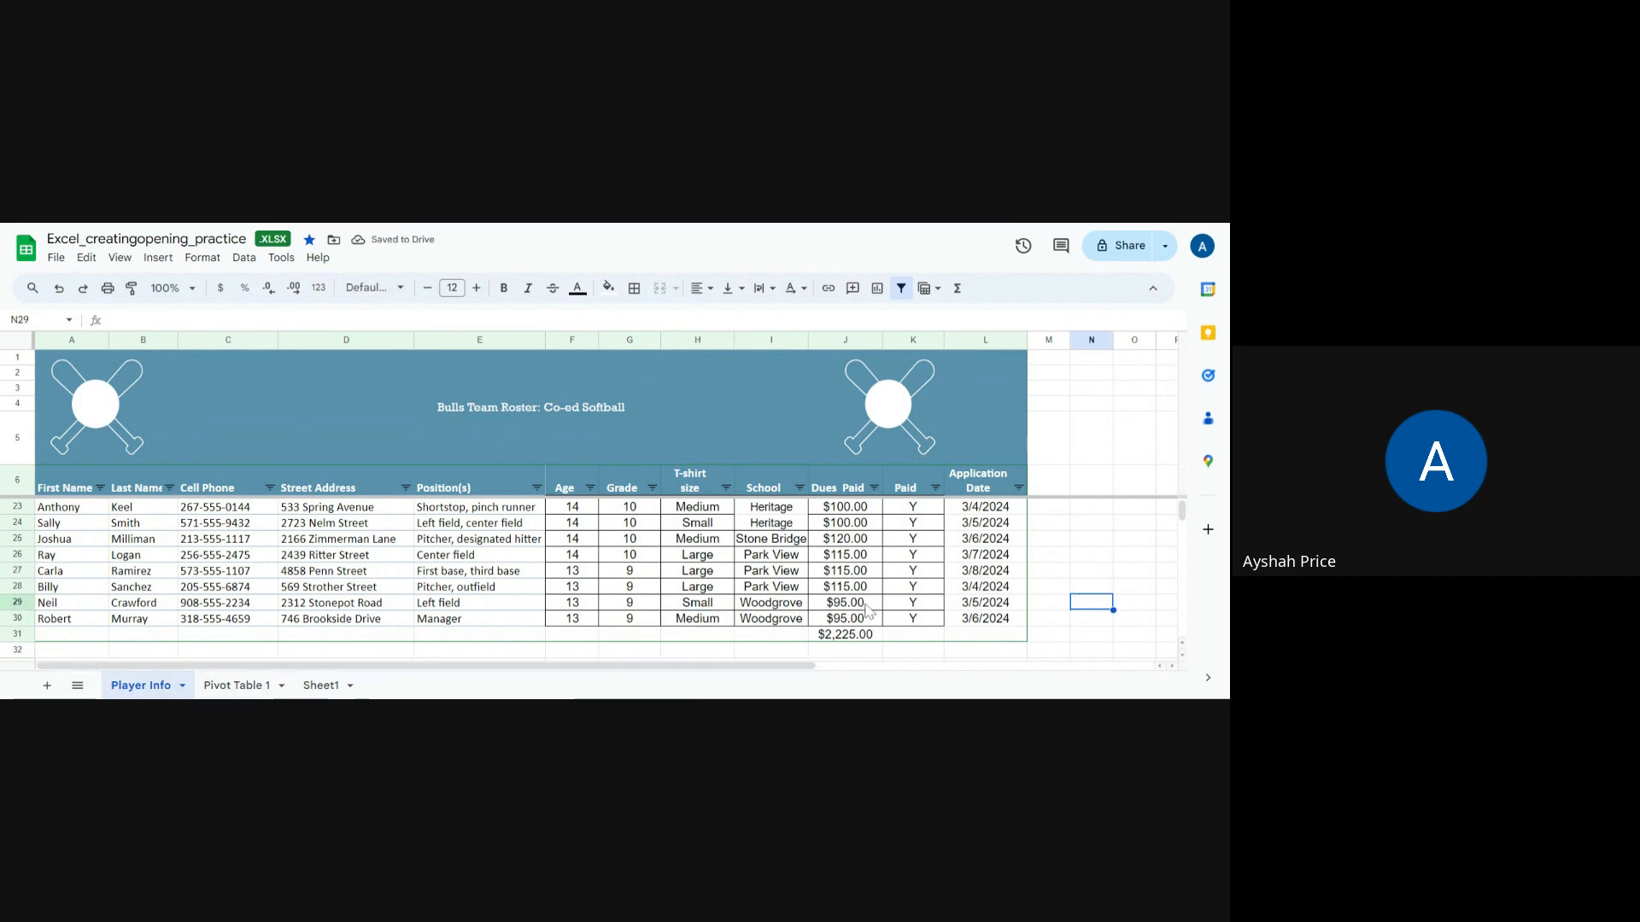
Step: Review the value list of the Paid column filter
{"action": "scroll", "coordinate": [865, 608], "scroll_direction": "up", "scroll_amount": 5}
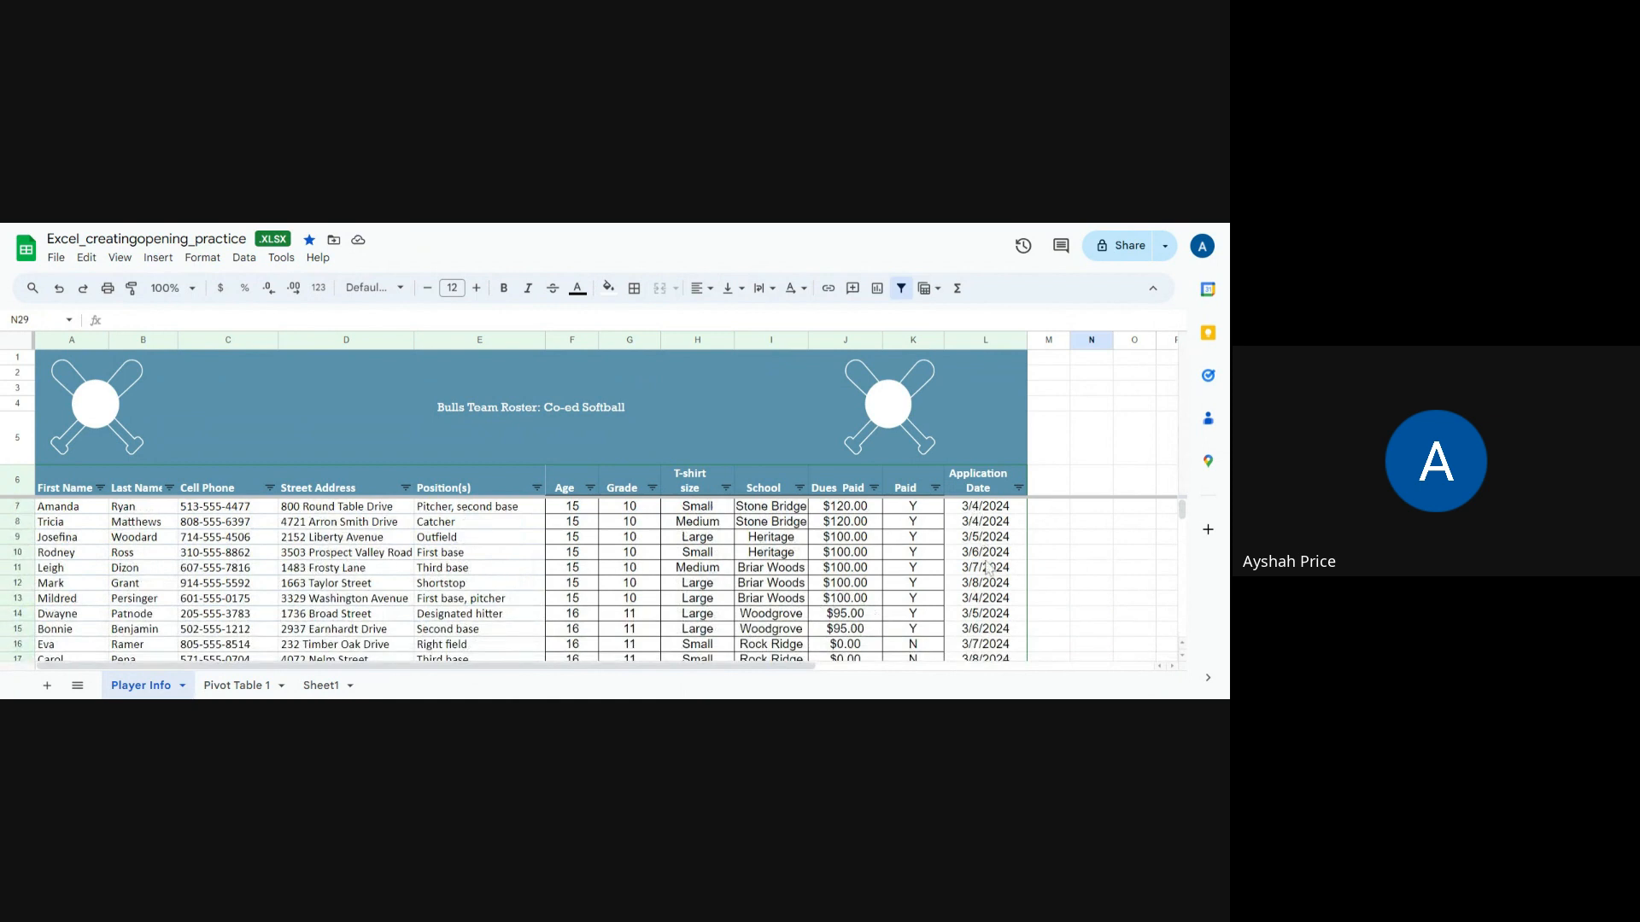
{"action": "left_click", "coordinate": [935, 489]}
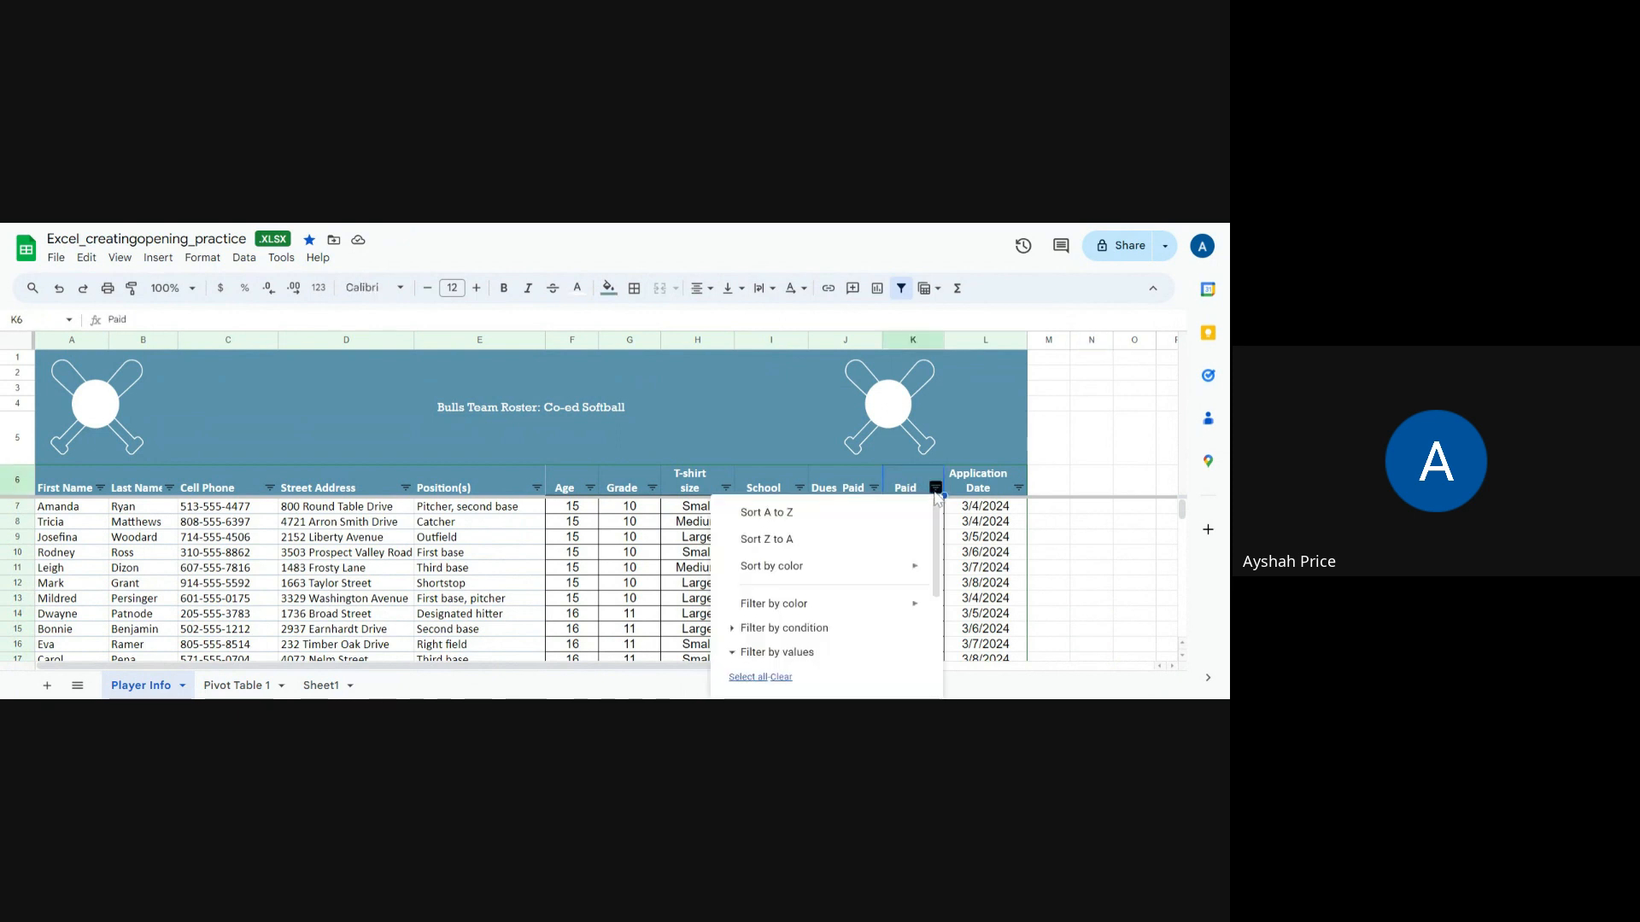
{"action": "left_click_drag", "start_coordinate": [937, 556], "coordinate": [954, 651]}
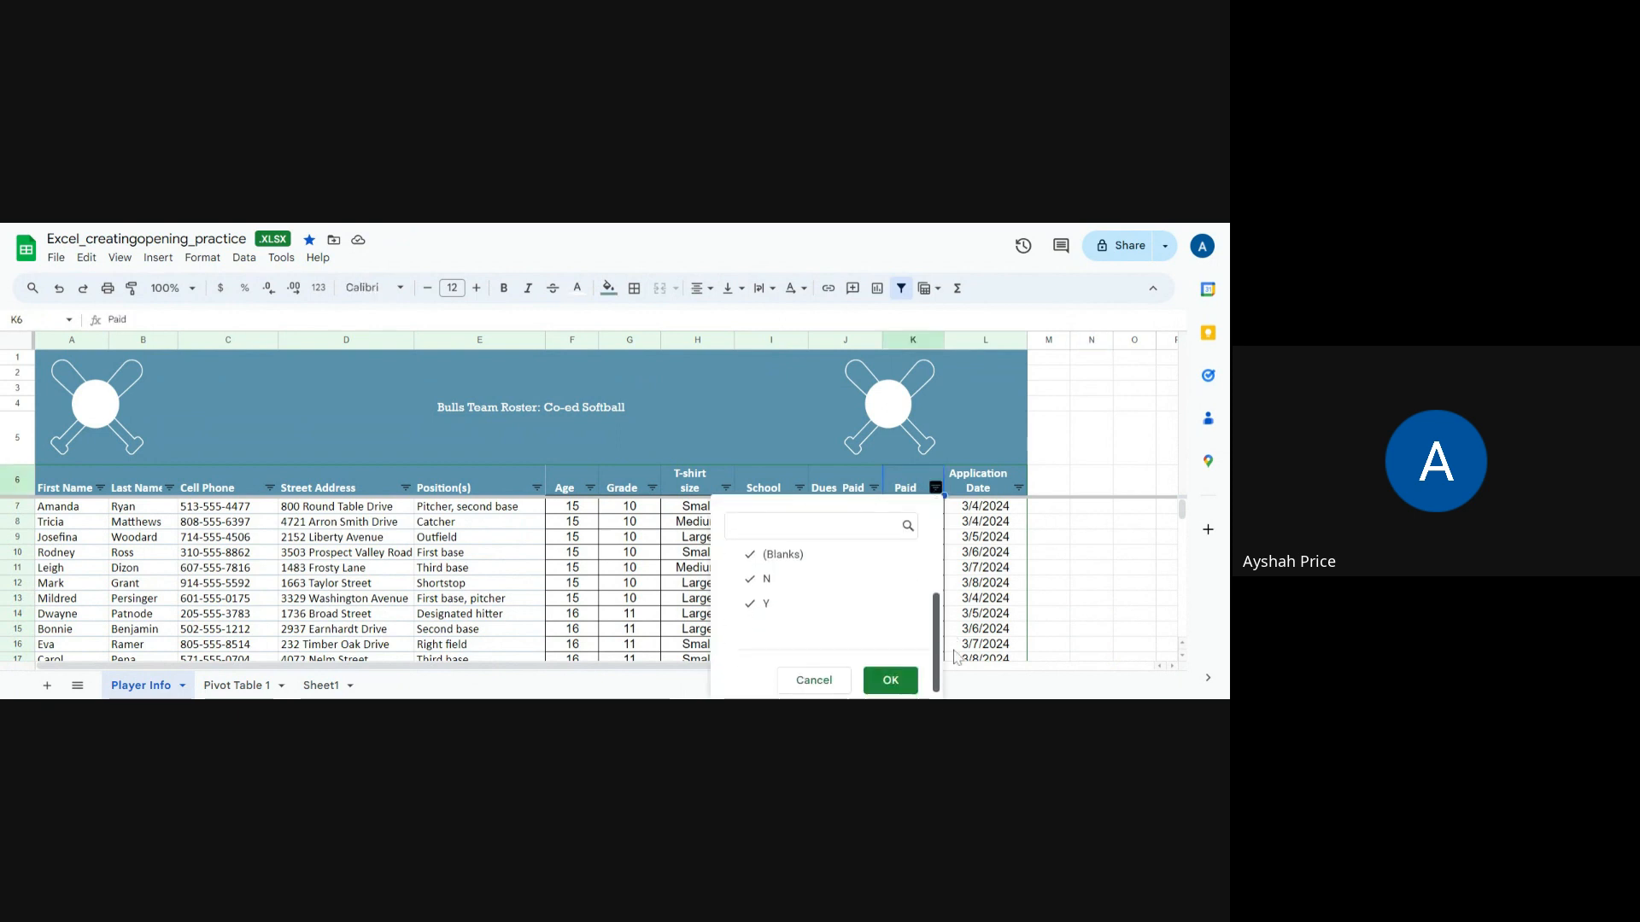
{"action": "left_click", "coordinate": [878, 680]}
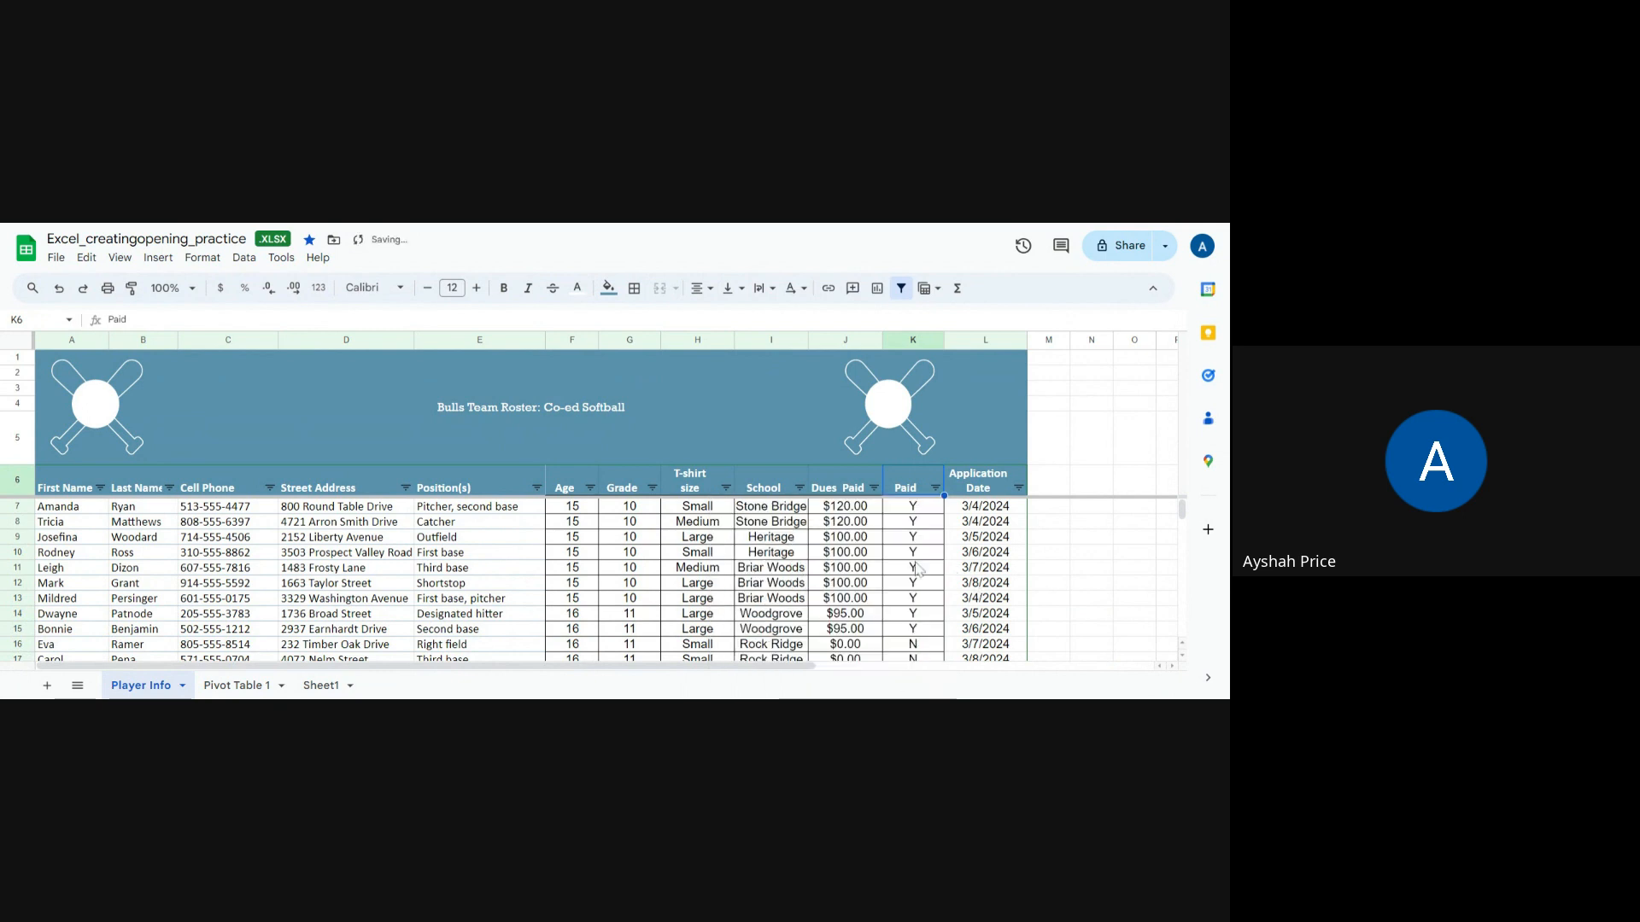
Step: Filter the Dues Paid column to hide the $0.00 rows
{"action": "left_click", "coordinate": [874, 487]}
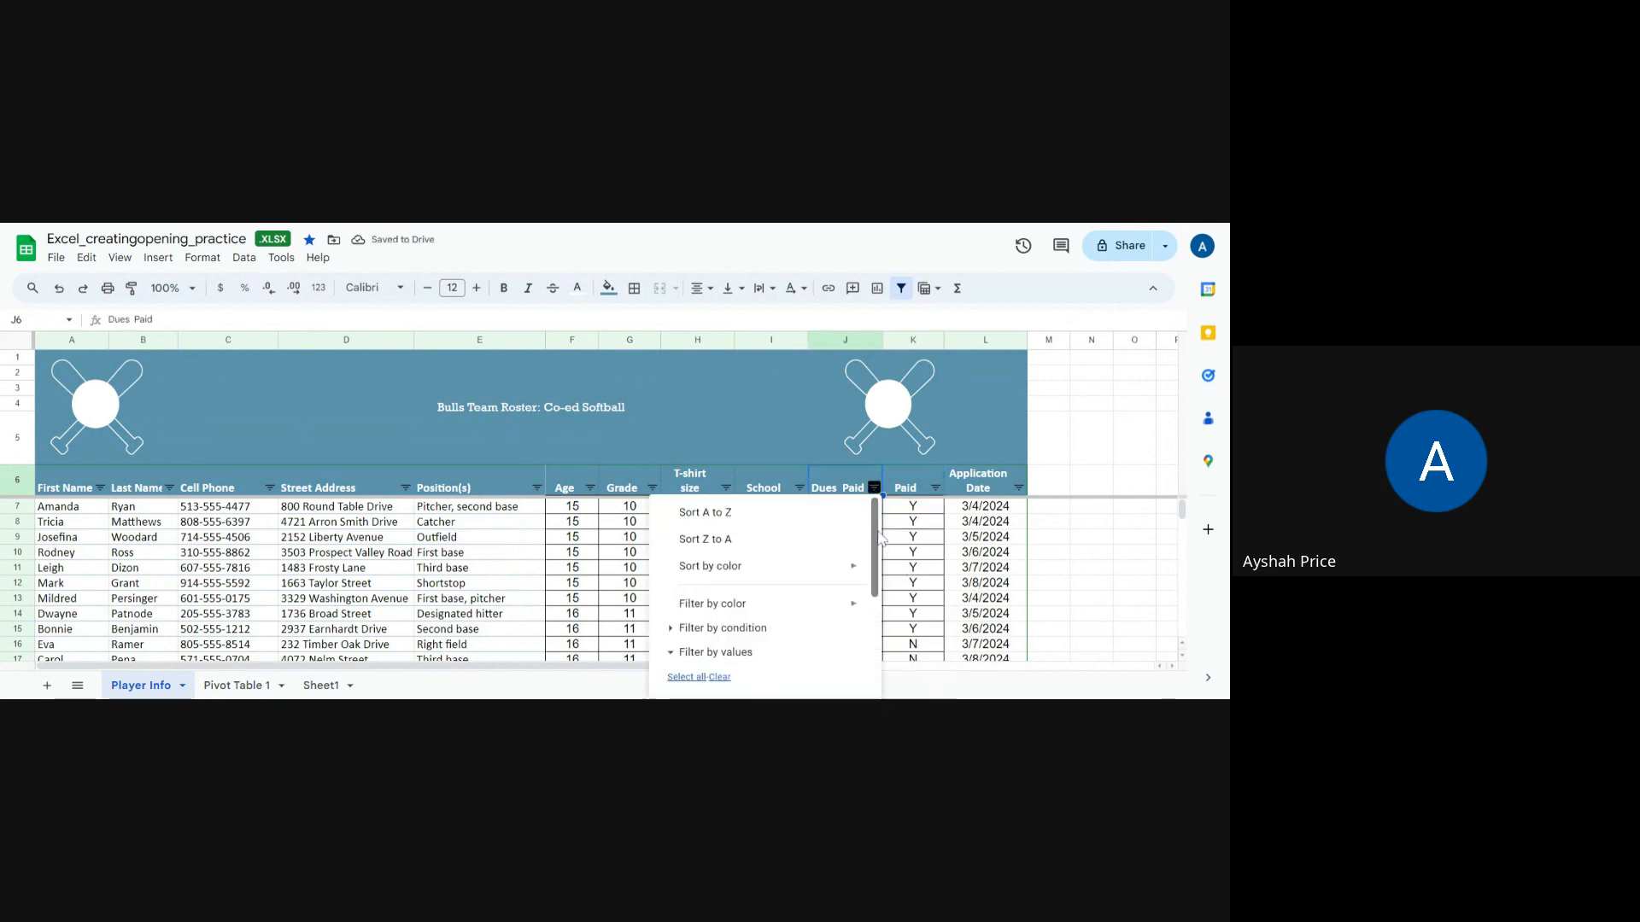
{"action": "left_click_drag", "start_coordinate": [877, 546], "coordinate": [873, 628]}
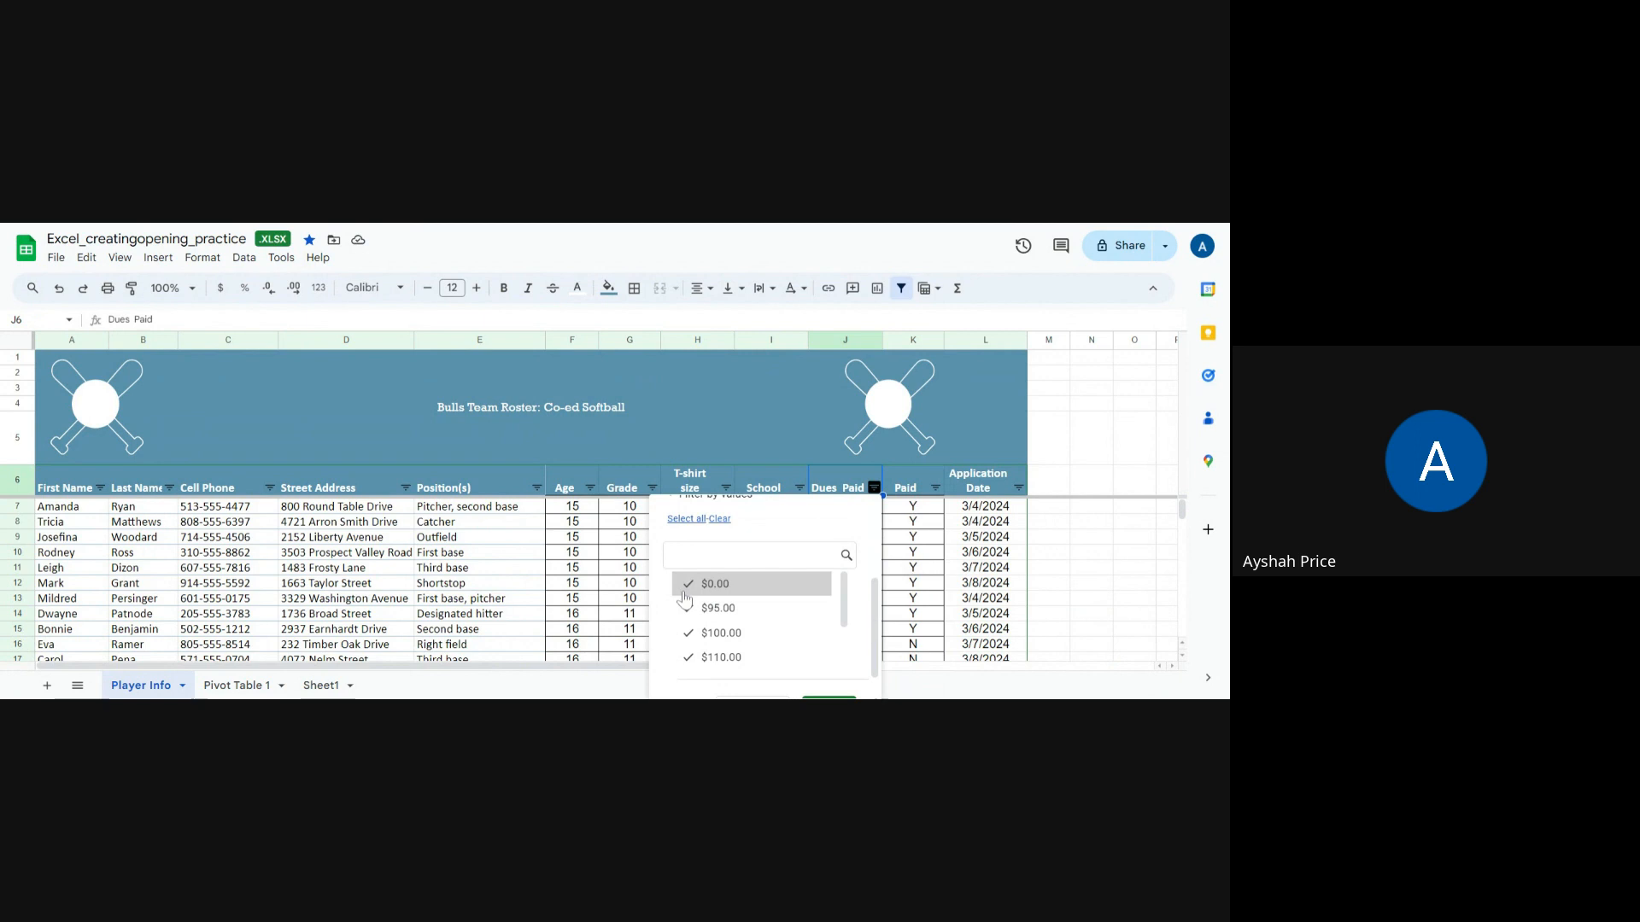
{"action": "scroll", "coordinate": [779, 593], "scroll_direction": "down", "scroll_amount": 3}
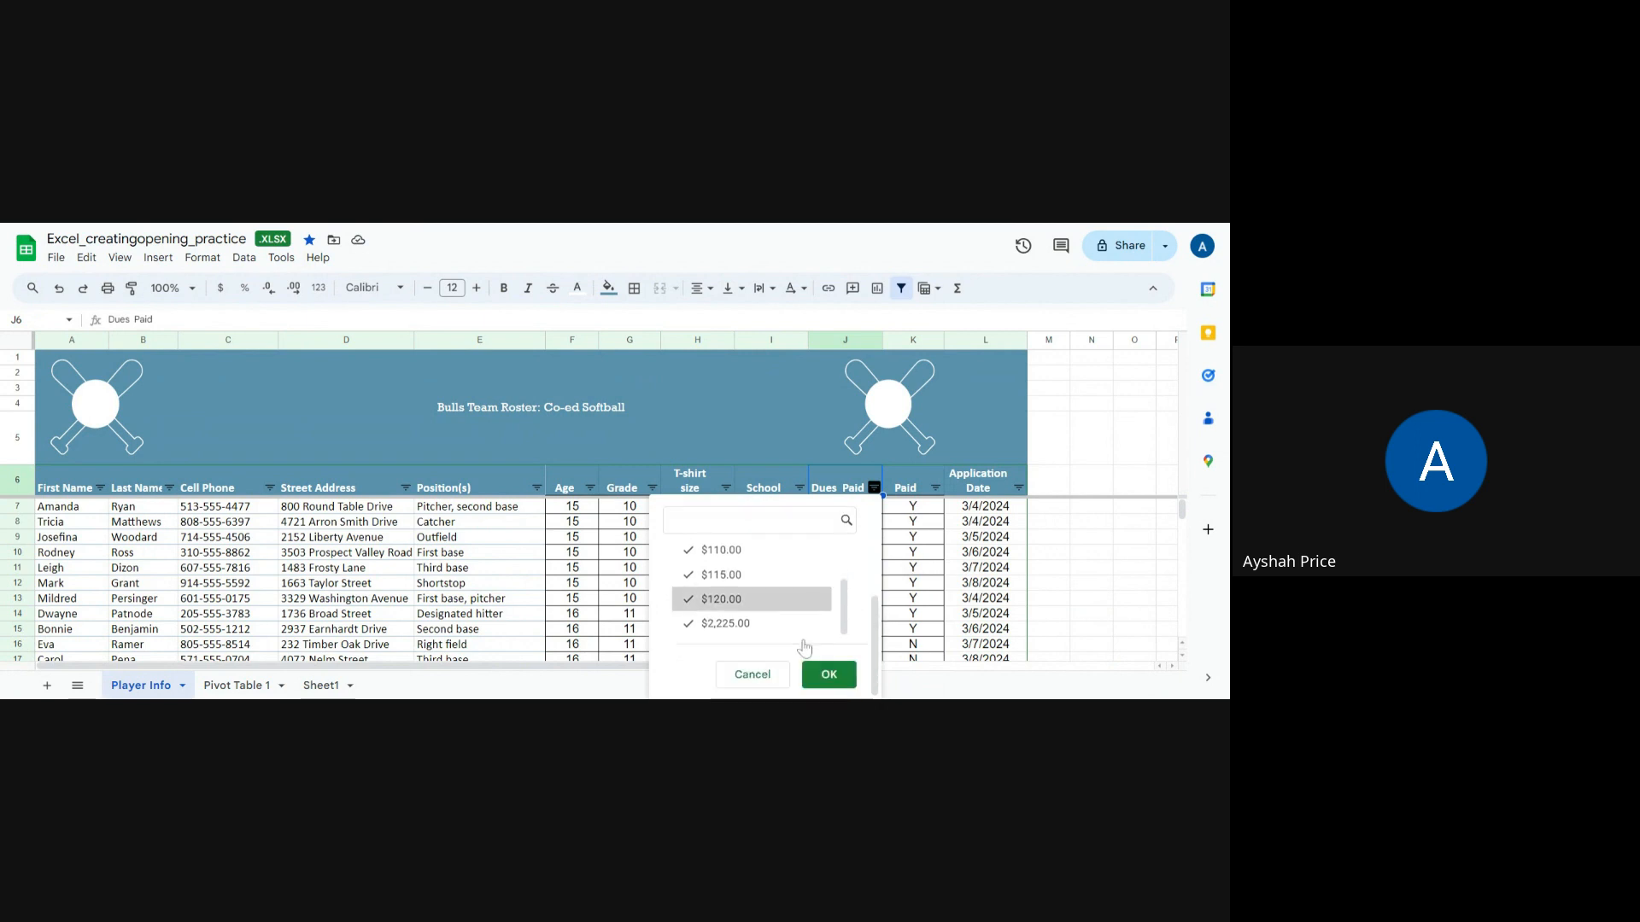
{"action": "left_click", "coordinate": [828, 674]}
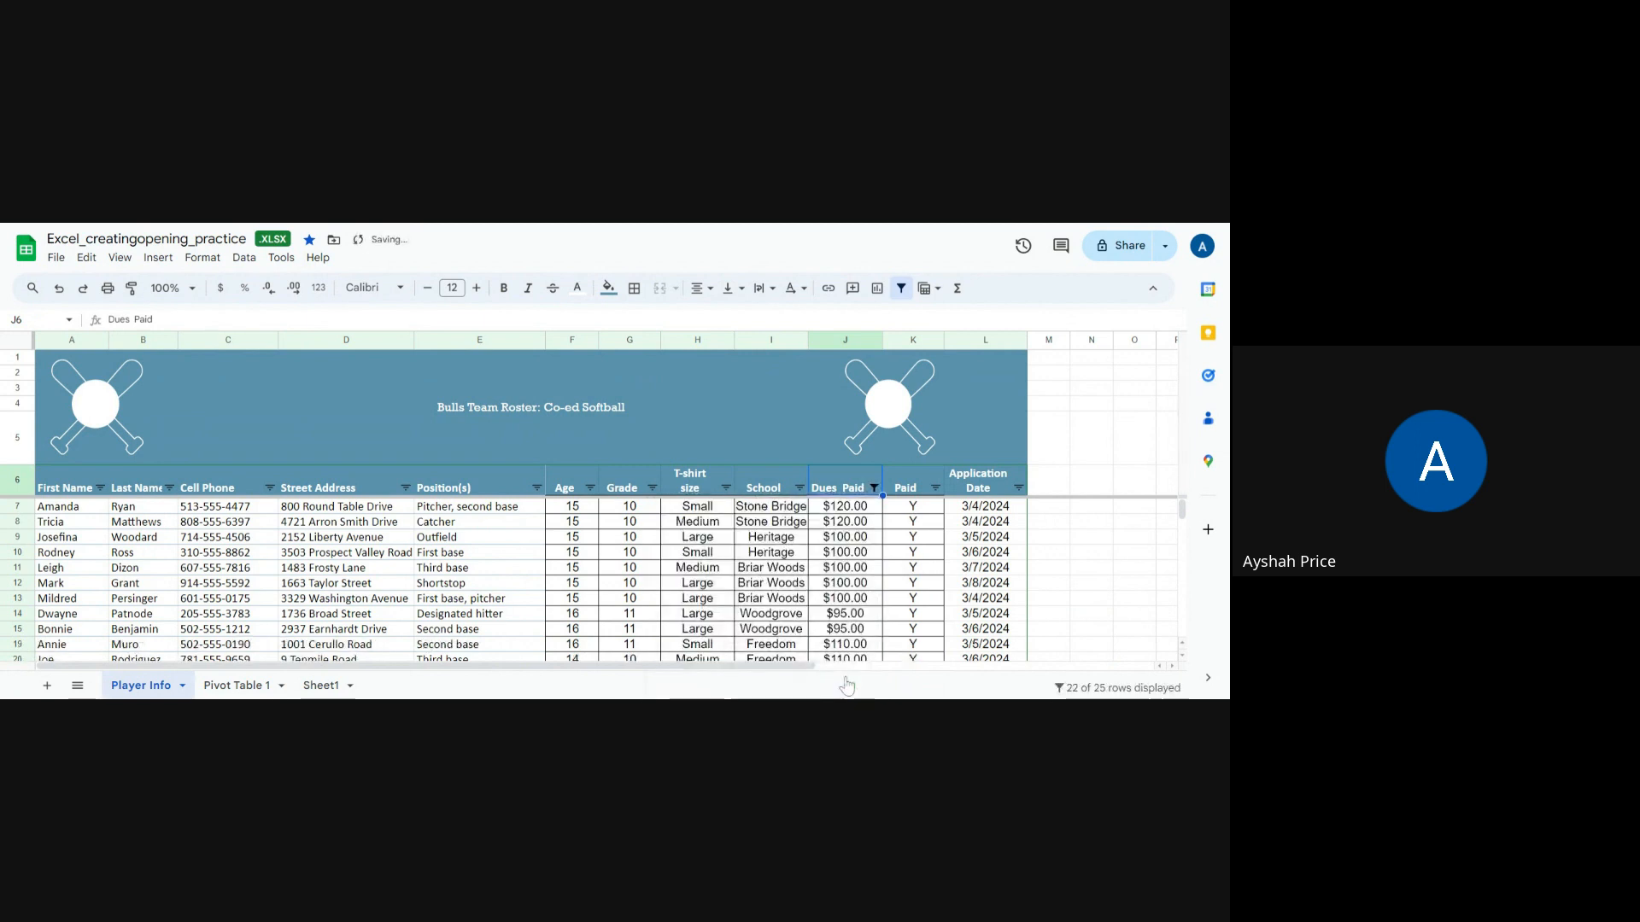
Step: Reselect all values in the Dues Paid filter so every row is shown again
{"action": "left_click", "coordinate": [874, 488]}
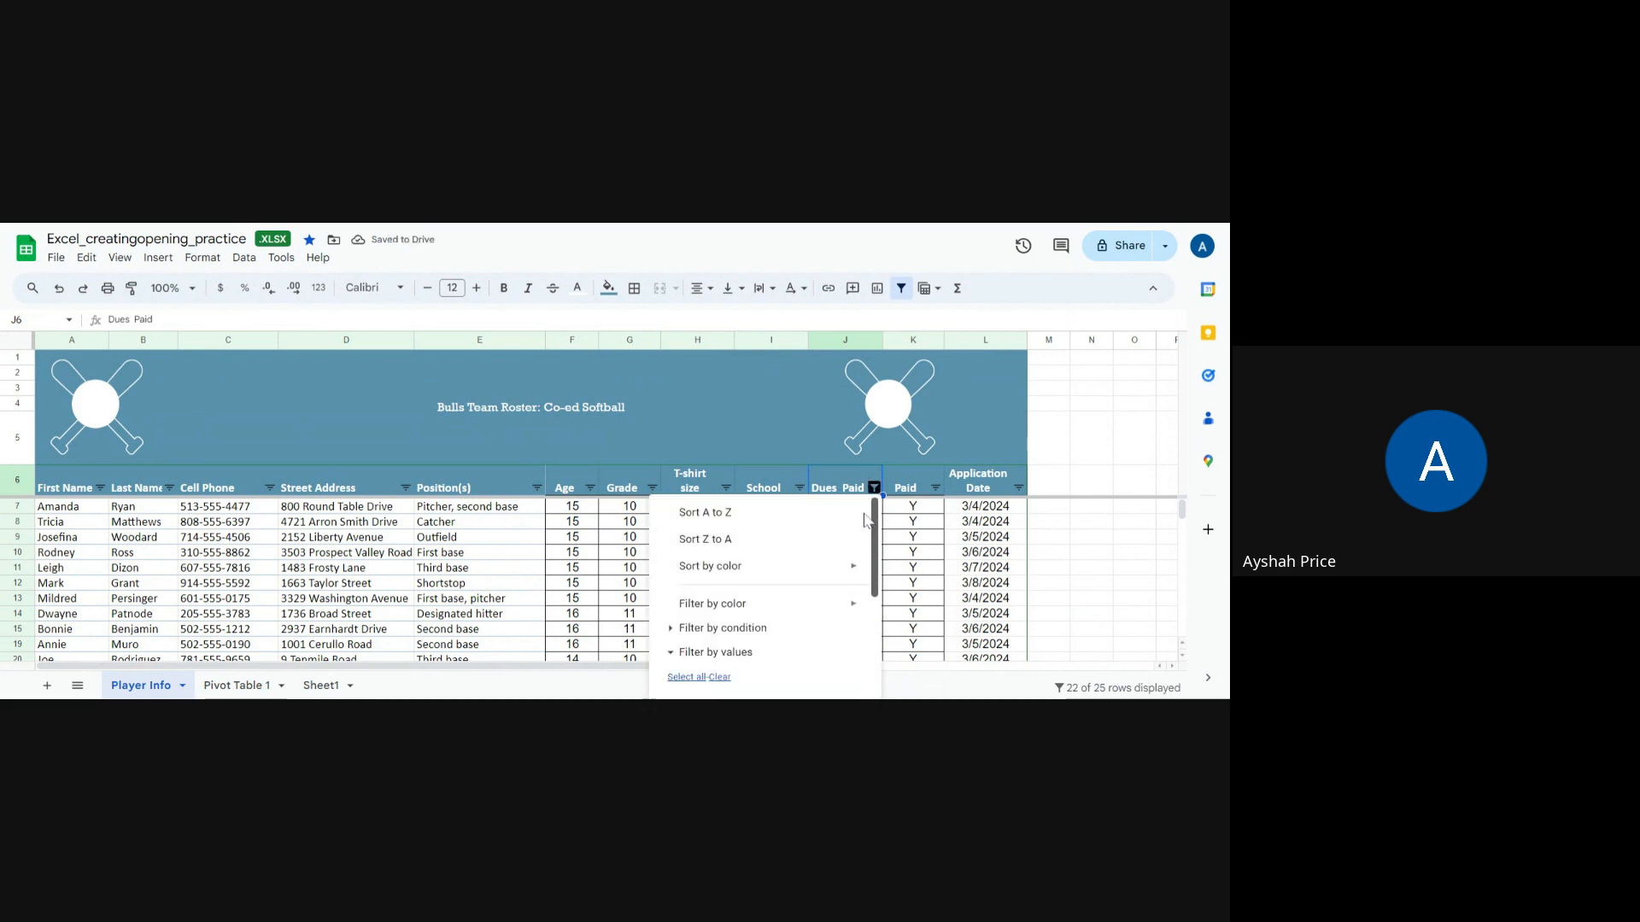
{"action": "left_click_drag", "start_coordinate": [865, 520], "coordinate": [884, 647]}
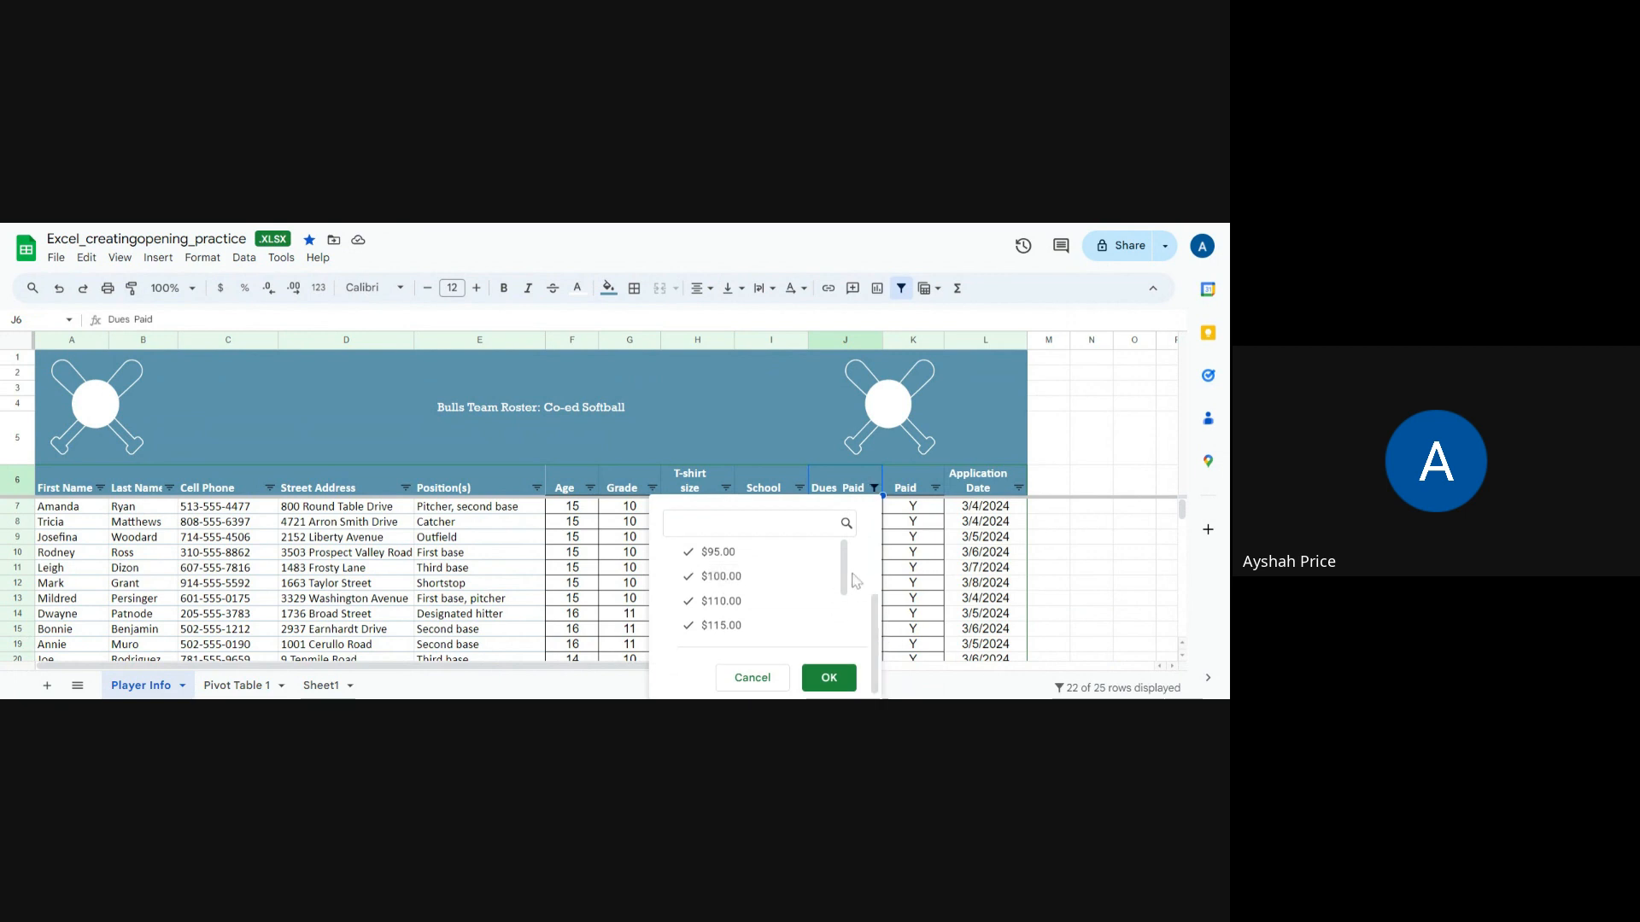
{"action": "scroll", "coordinate": [854, 581], "scroll_direction": "up", "scroll_amount": 3}
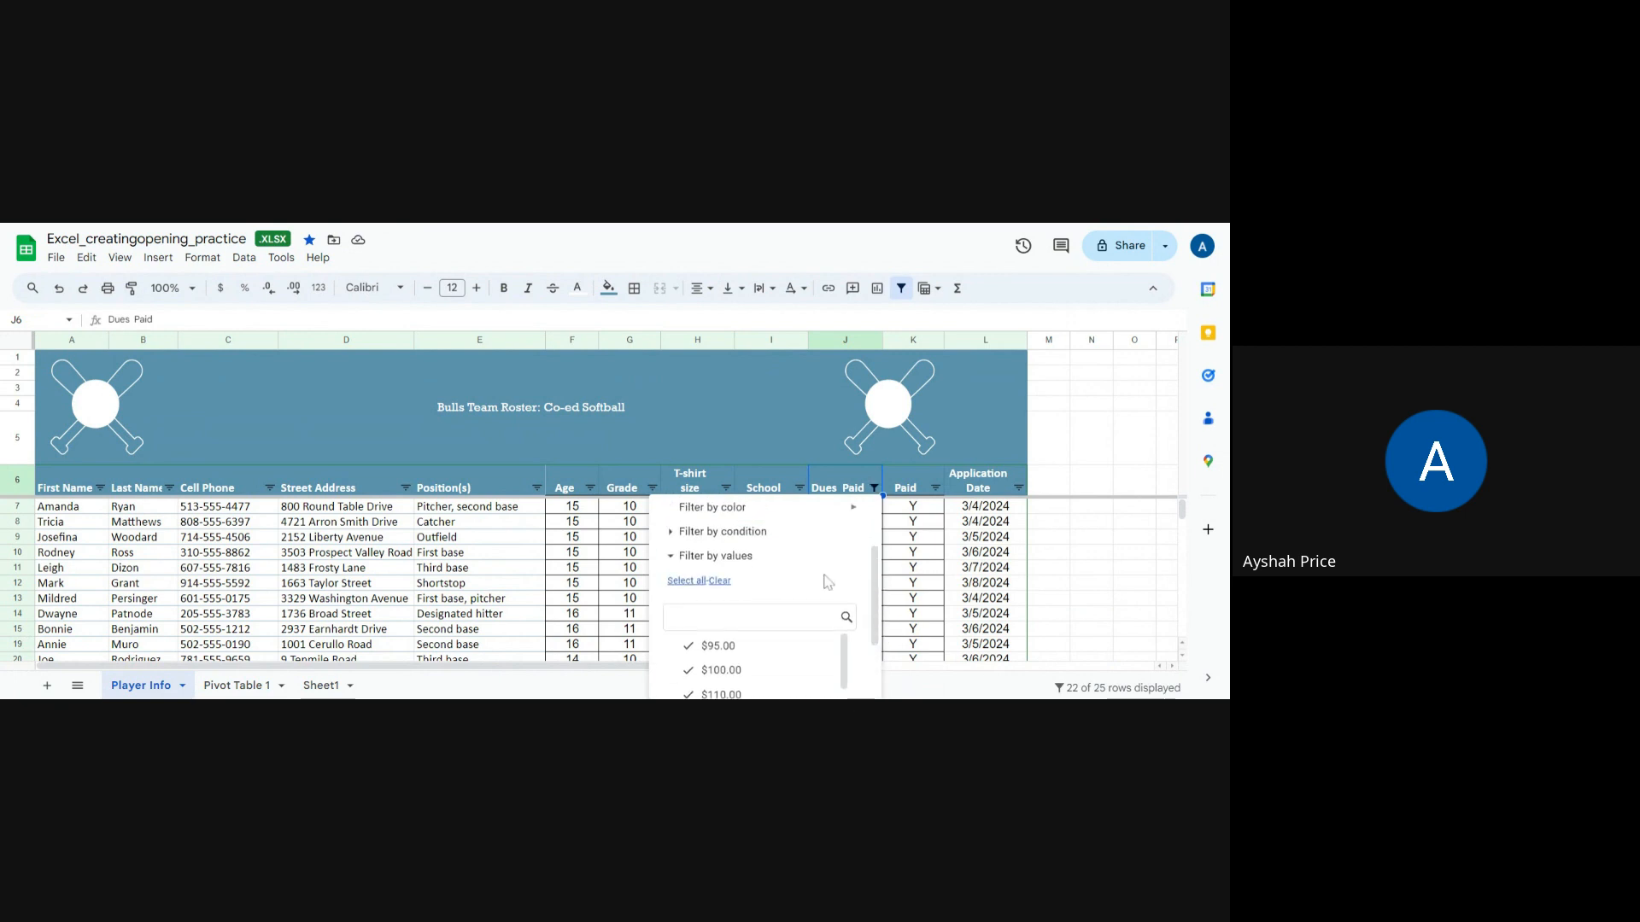
{"action": "left_click", "coordinate": [720, 581]}
{"action": "left_click", "coordinate": [687, 581]}
{"action": "scroll", "coordinate": [761, 611], "scroll_direction": "down", "scroll_amount": 3}
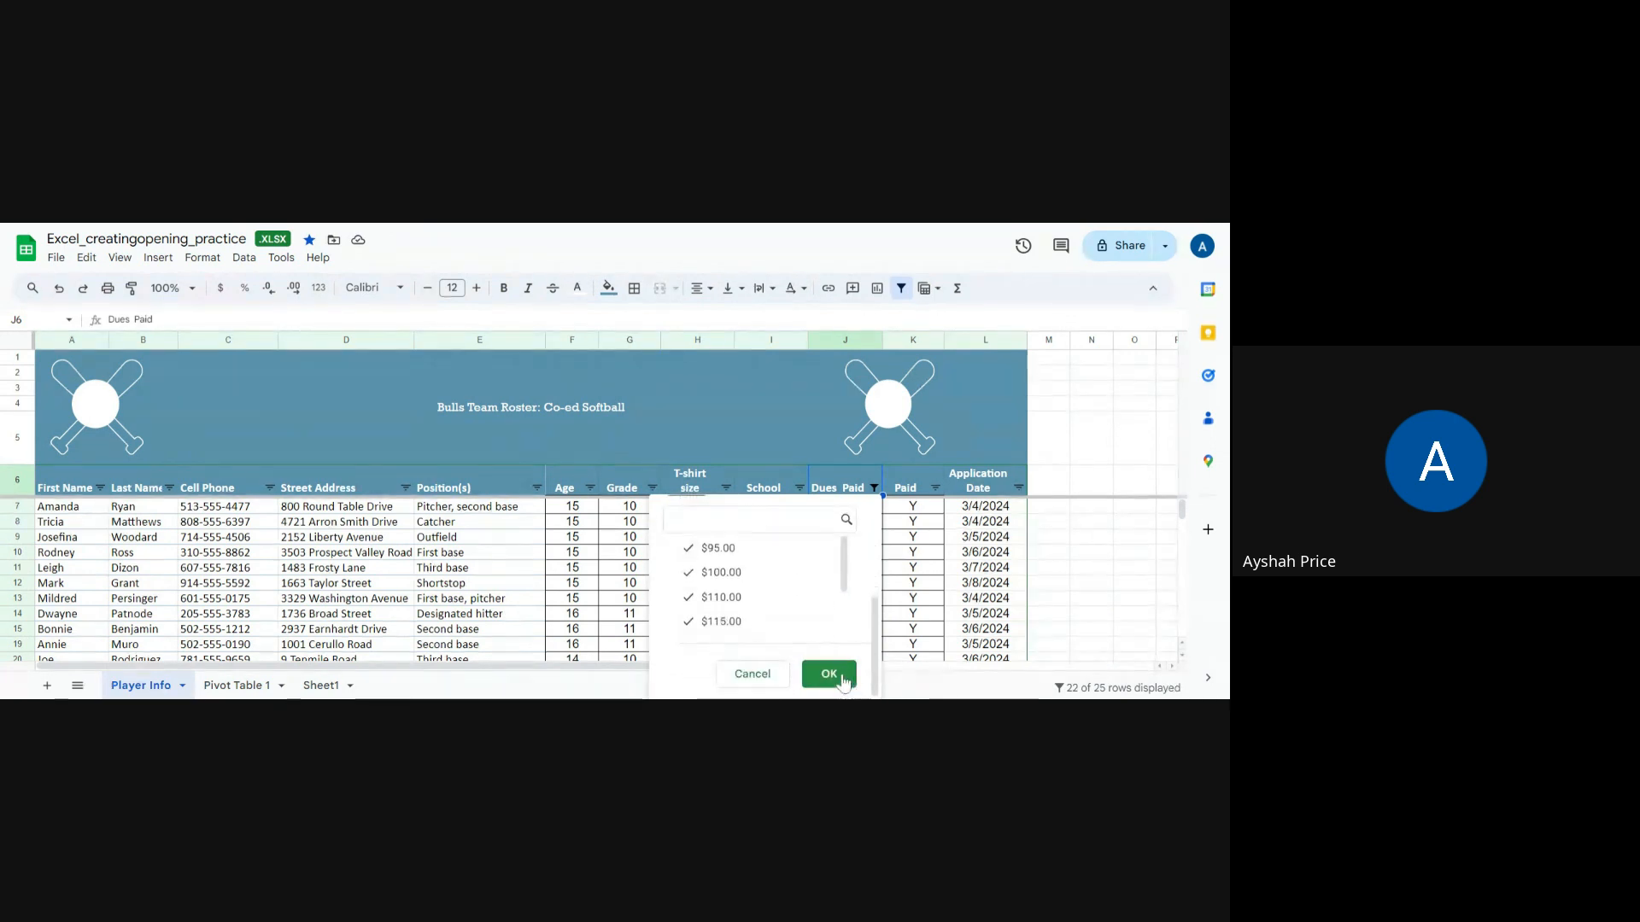
{"action": "left_click", "coordinate": [829, 674]}
{"action": "left_click", "coordinate": [784, 586]}
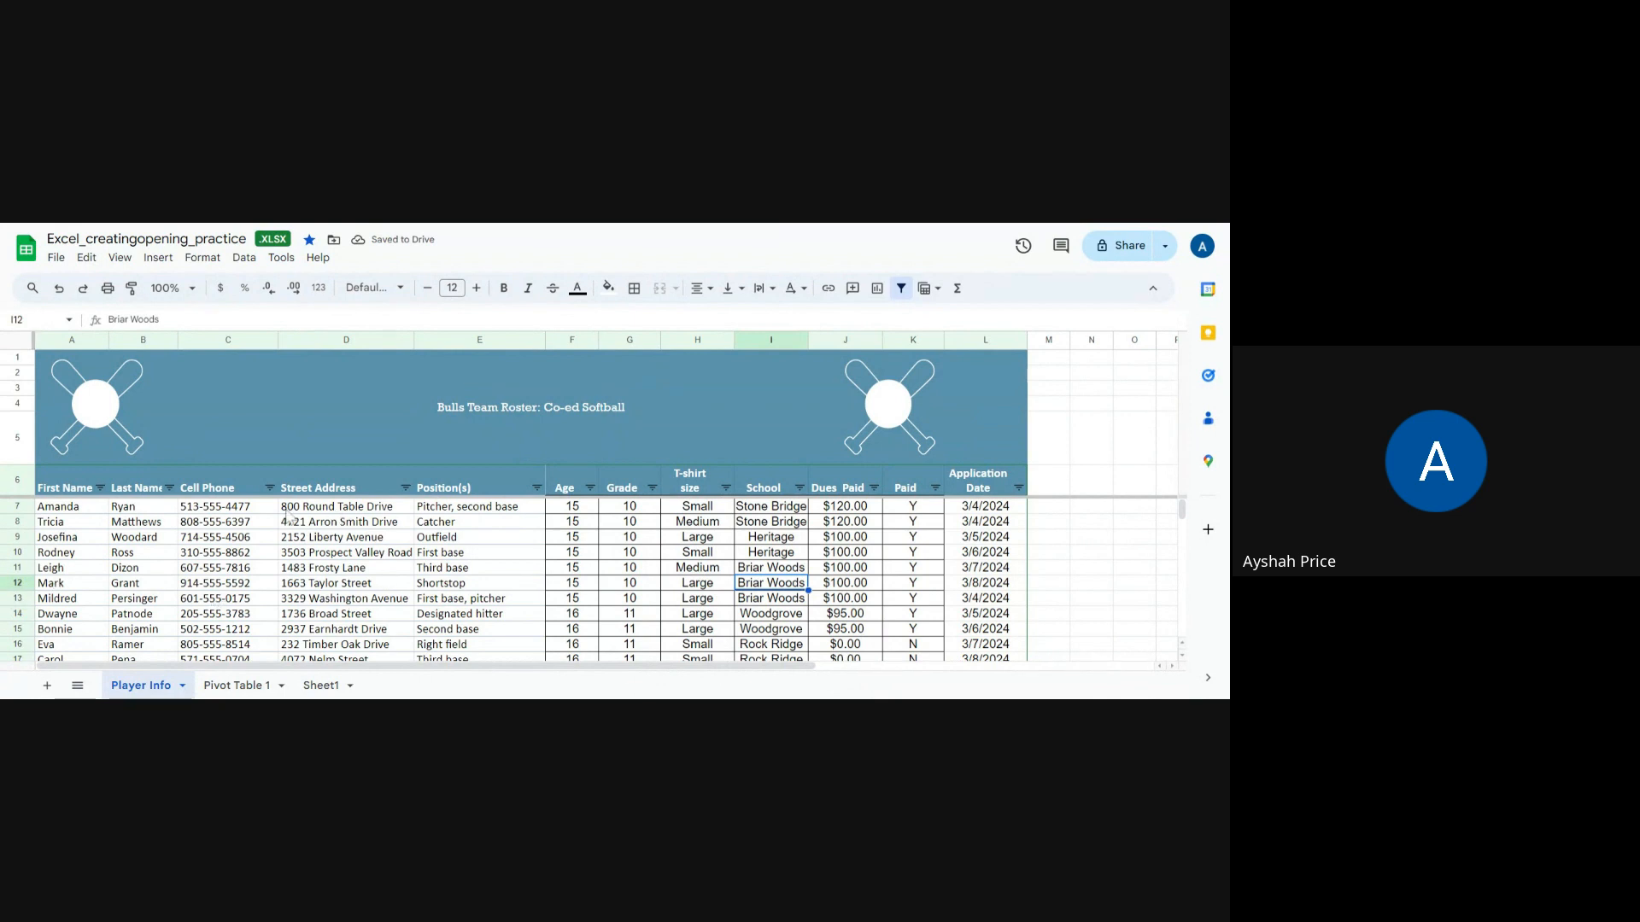
{"action": "left_click", "coordinate": [123, 511]}
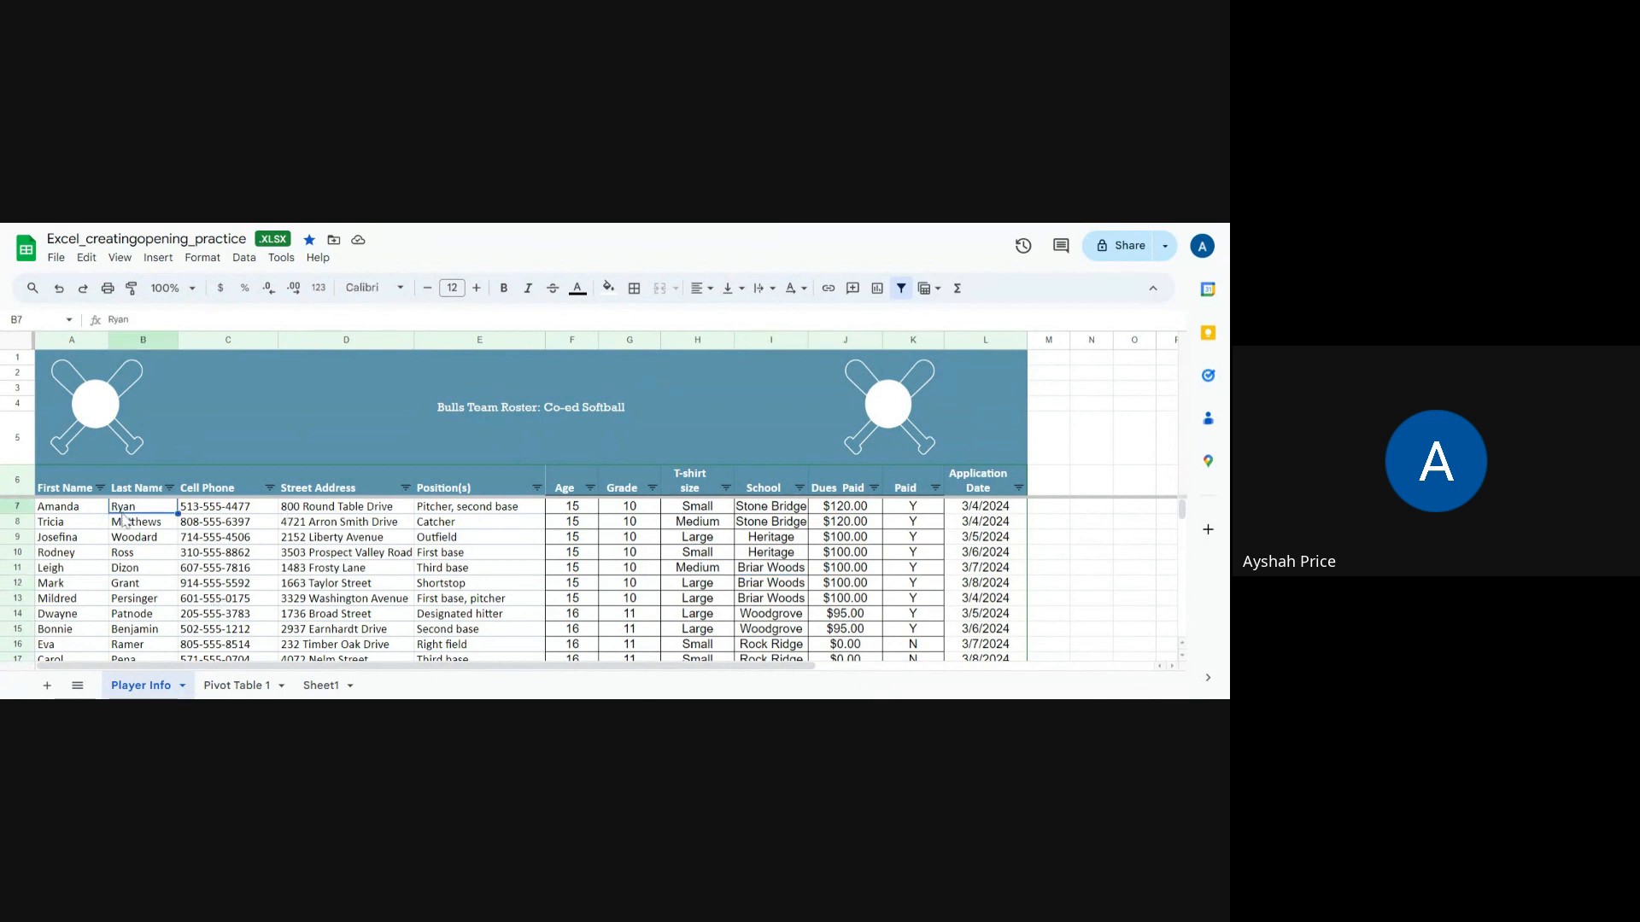
{"action": "right_click", "coordinate": [124, 518]}
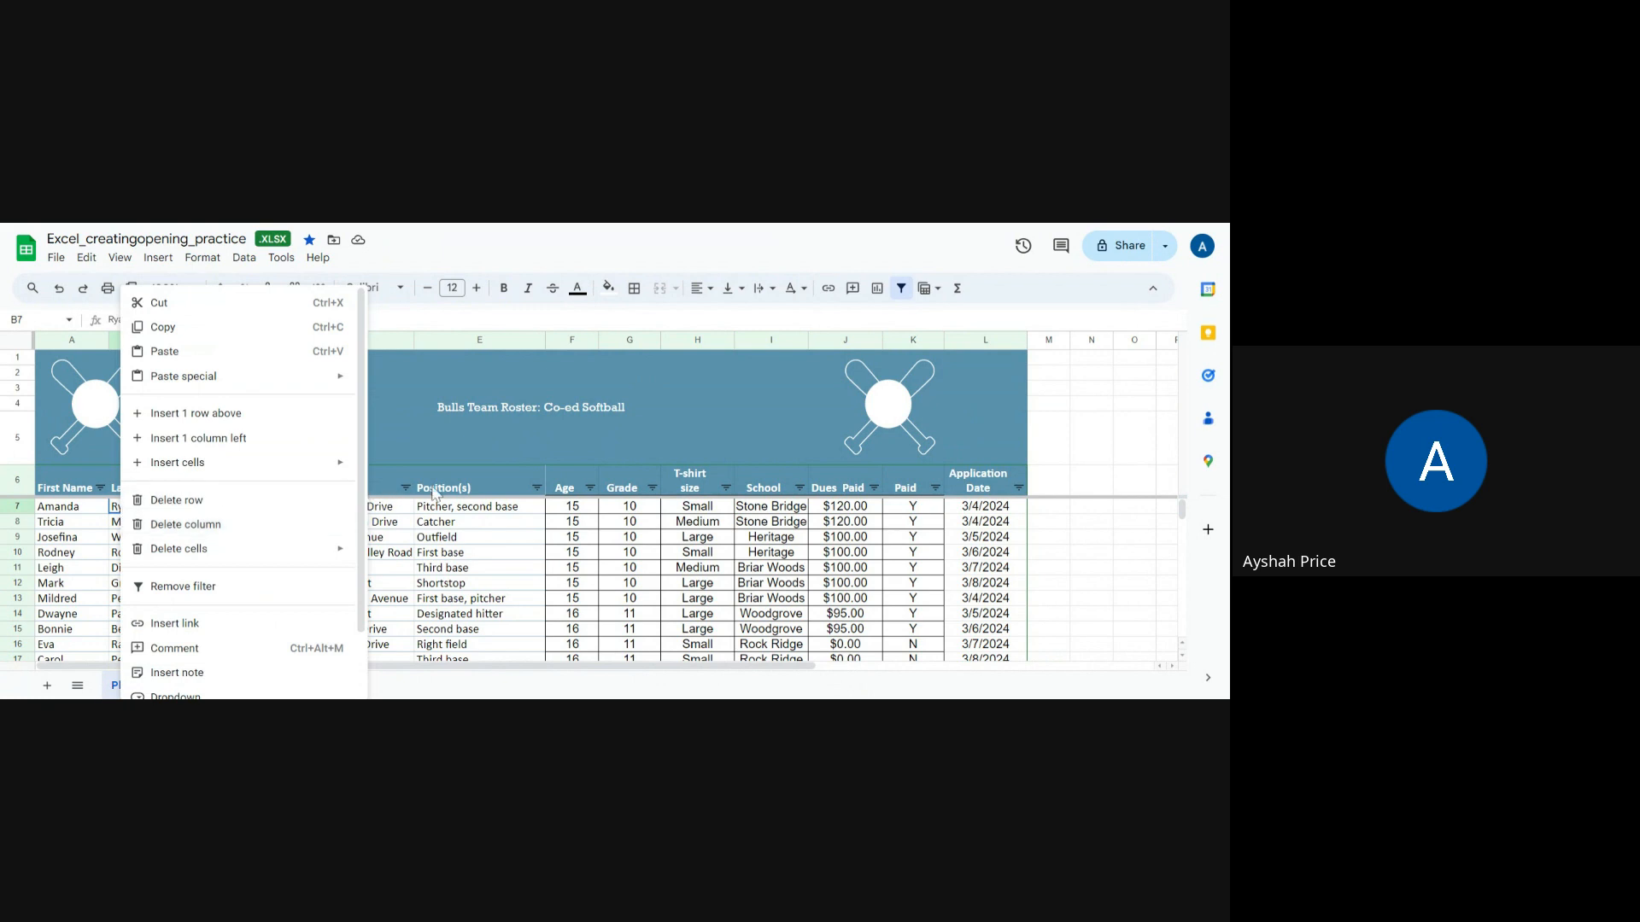
{"action": "left_click", "coordinate": [425, 538]}
{"action": "left_click", "coordinate": [161, 509]}
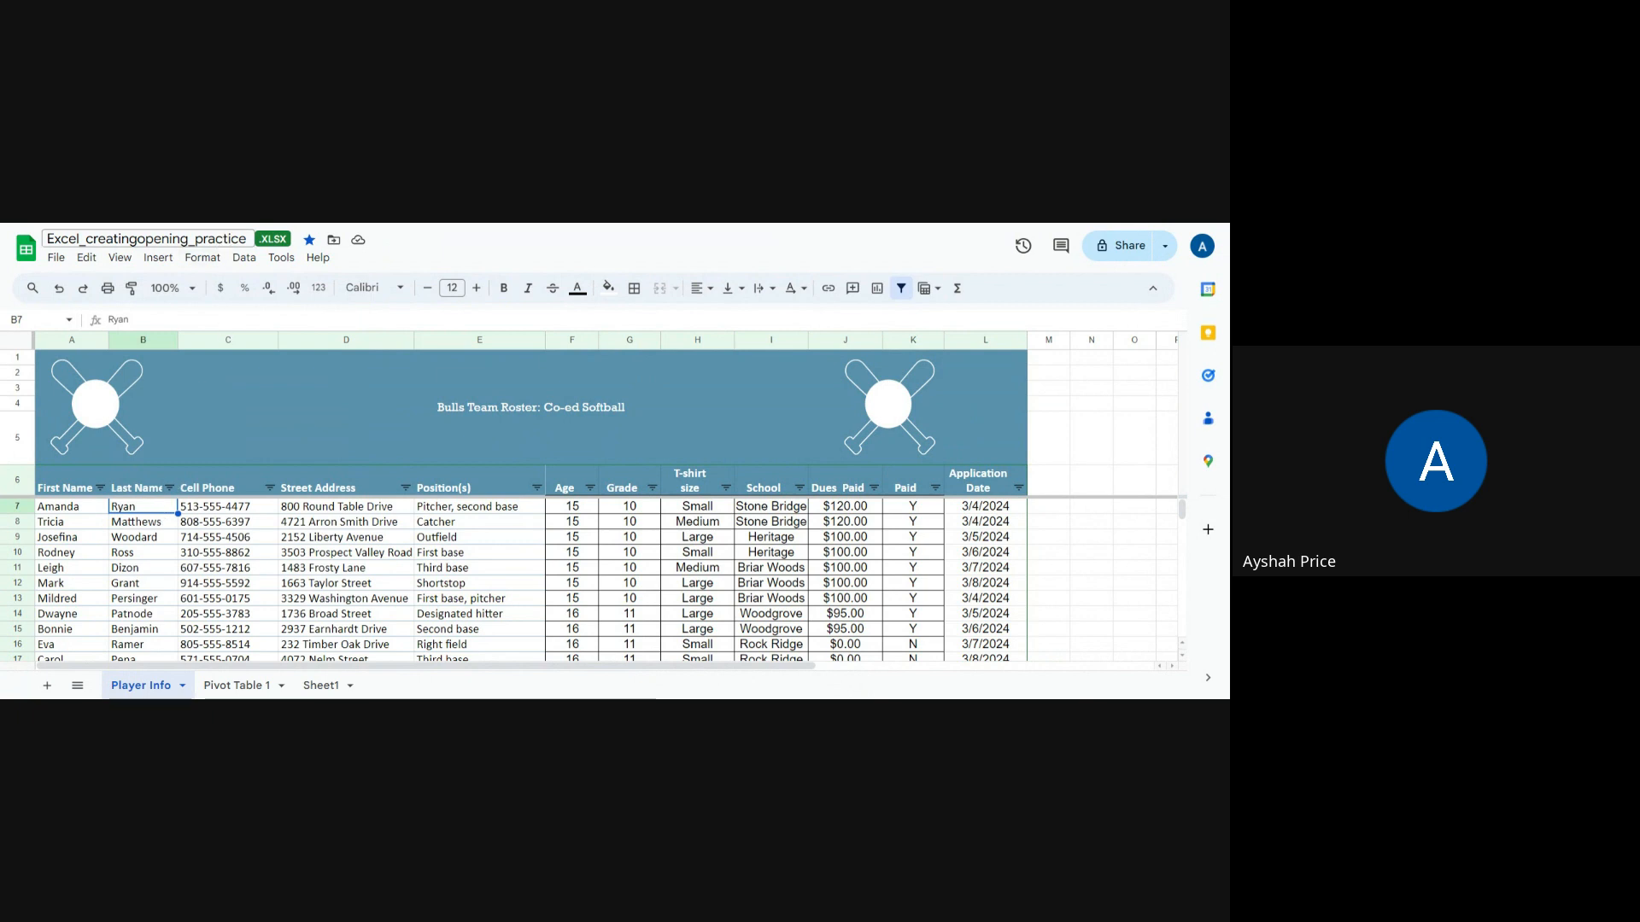
Step: Sort the sheet by column B from A to Z, then undo the sort
{"action": "left_click", "coordinate": [242, 259]}
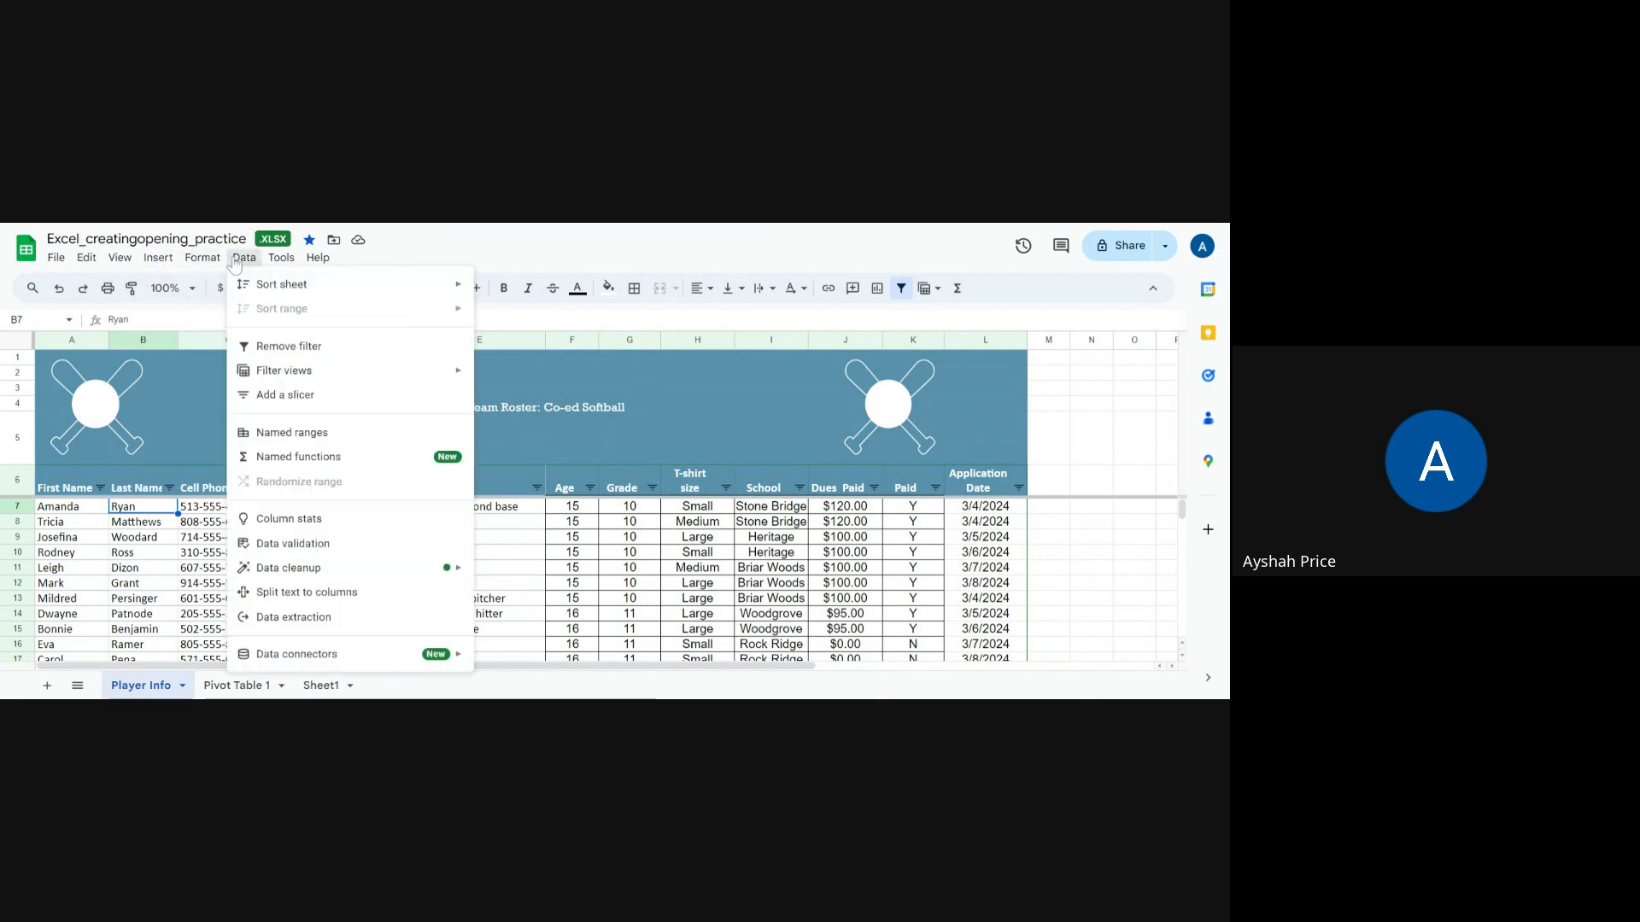
{"action": "mouse_move", "coordinate": [270, 291]}
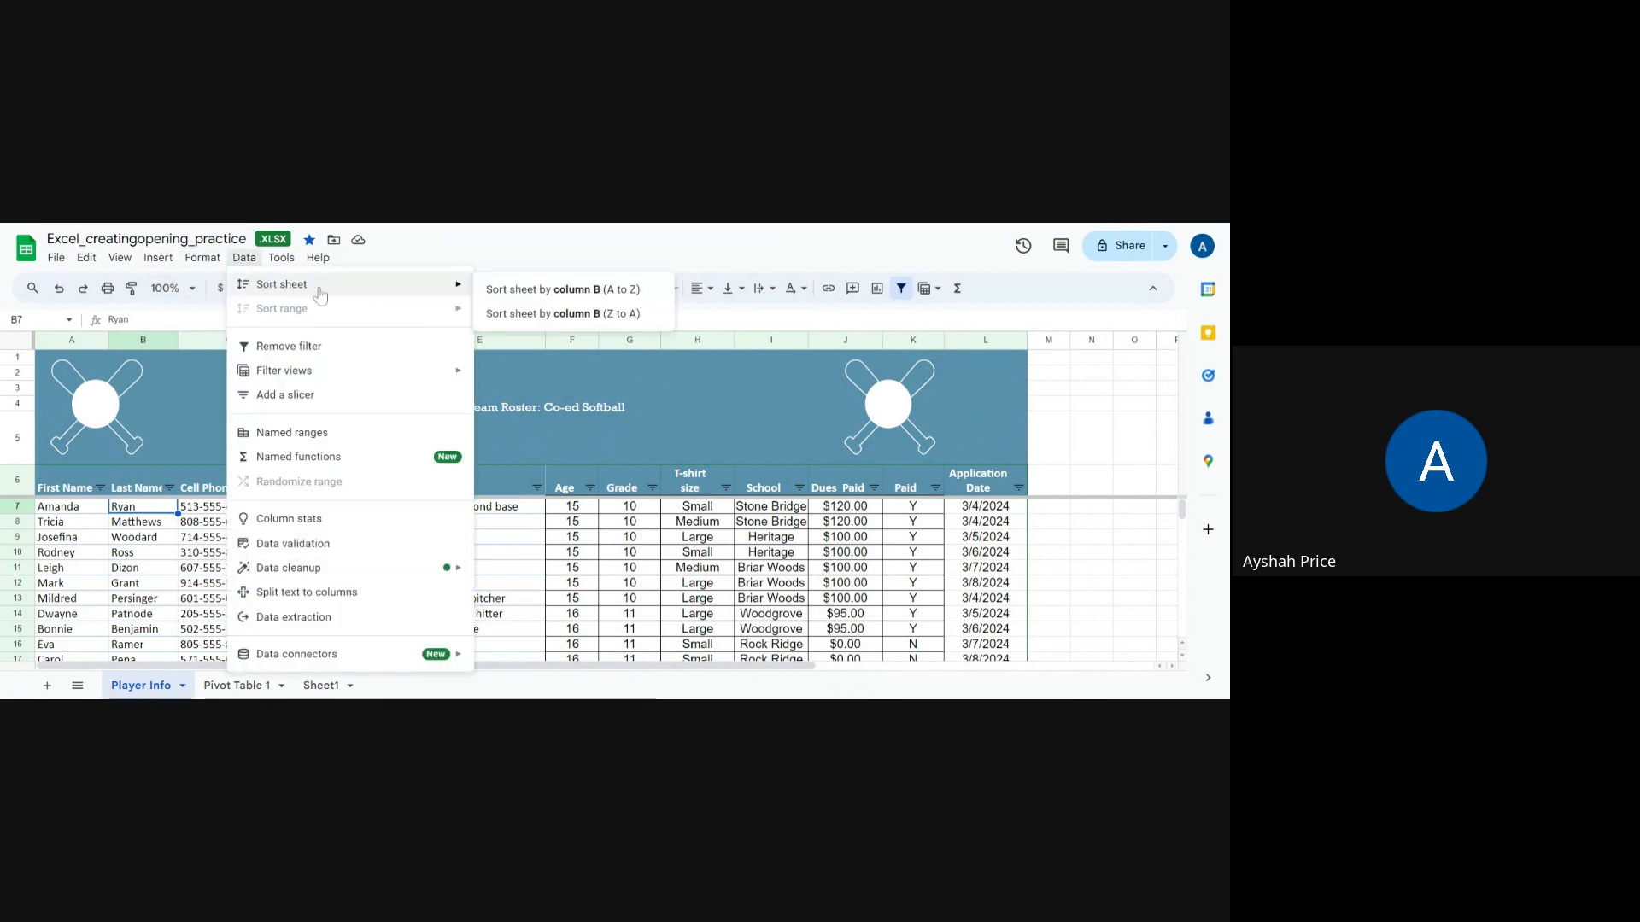
{"action": "left_click", "coordinate": [562, 289]}
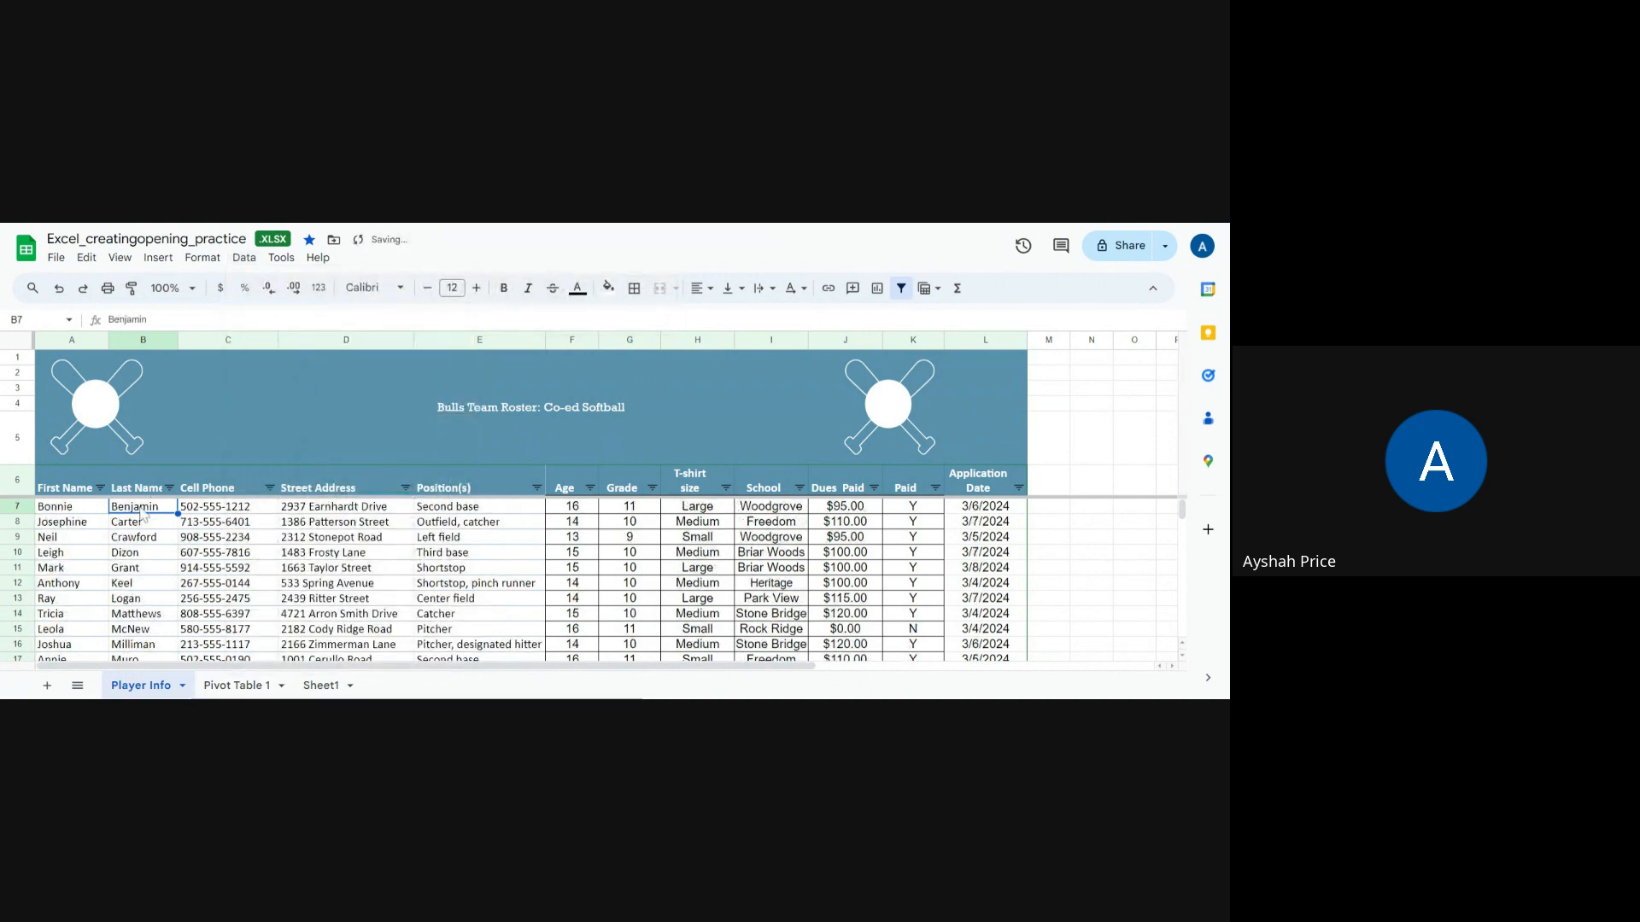
{"action": "left_click", "coordinate": [59, 289]}
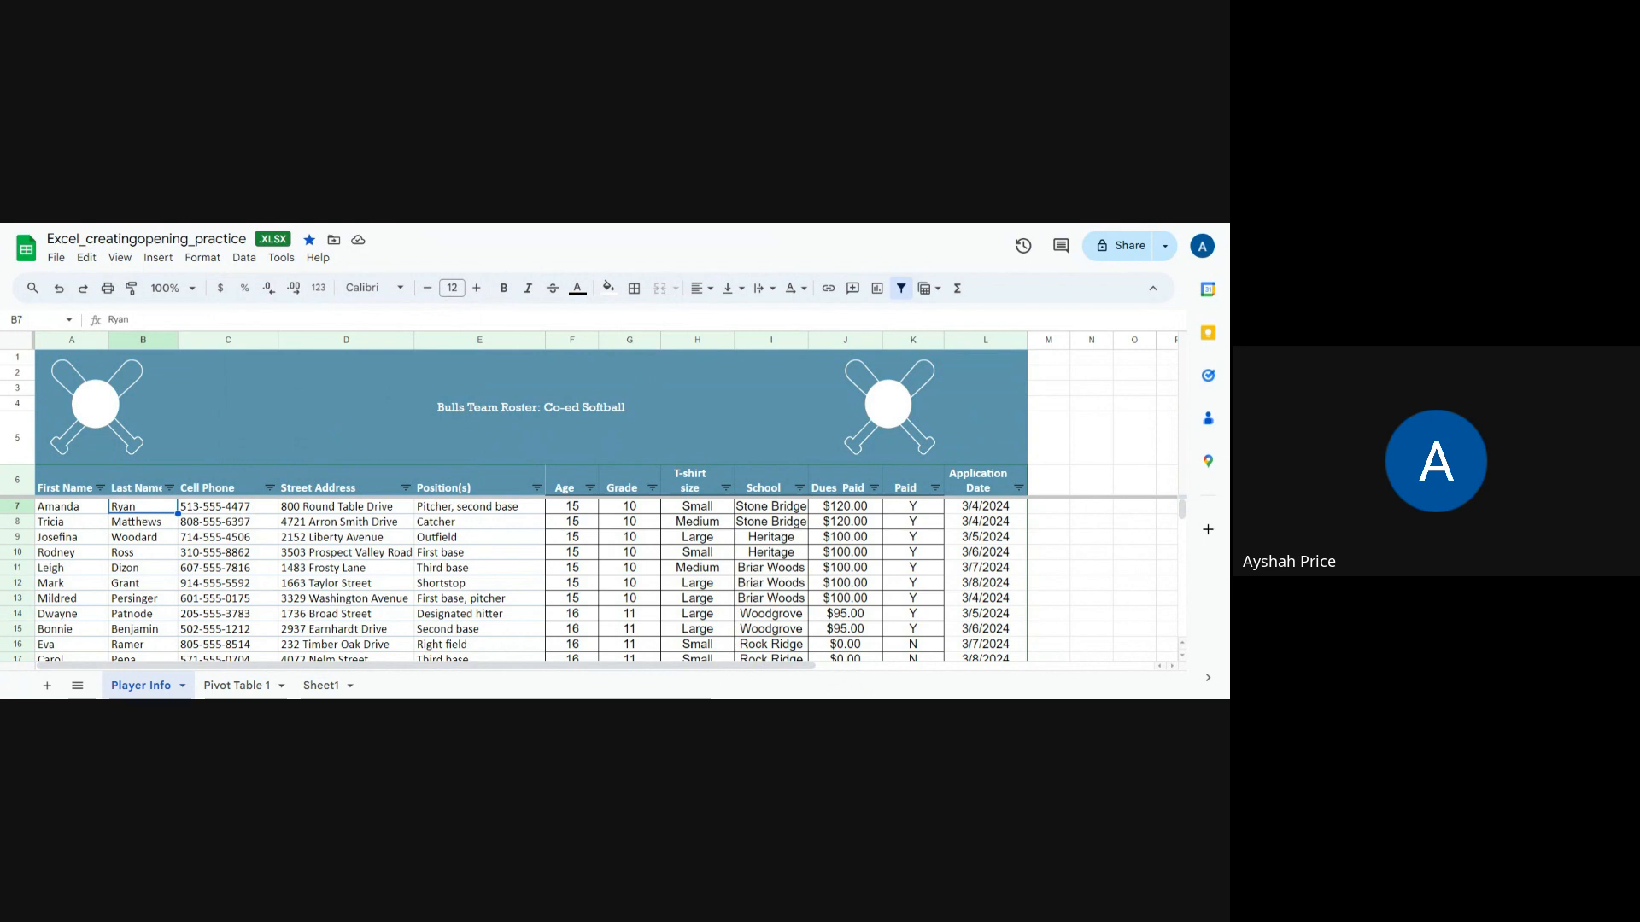
Step: Sort the whole sheet by last name in column B from A to Z
{"action": "left_click", "coordinate": [149, 523]}
{"action": "left_click", "coordinate": [146, 509]}
{"action": "left_click", "coordinate": [243, 258]}
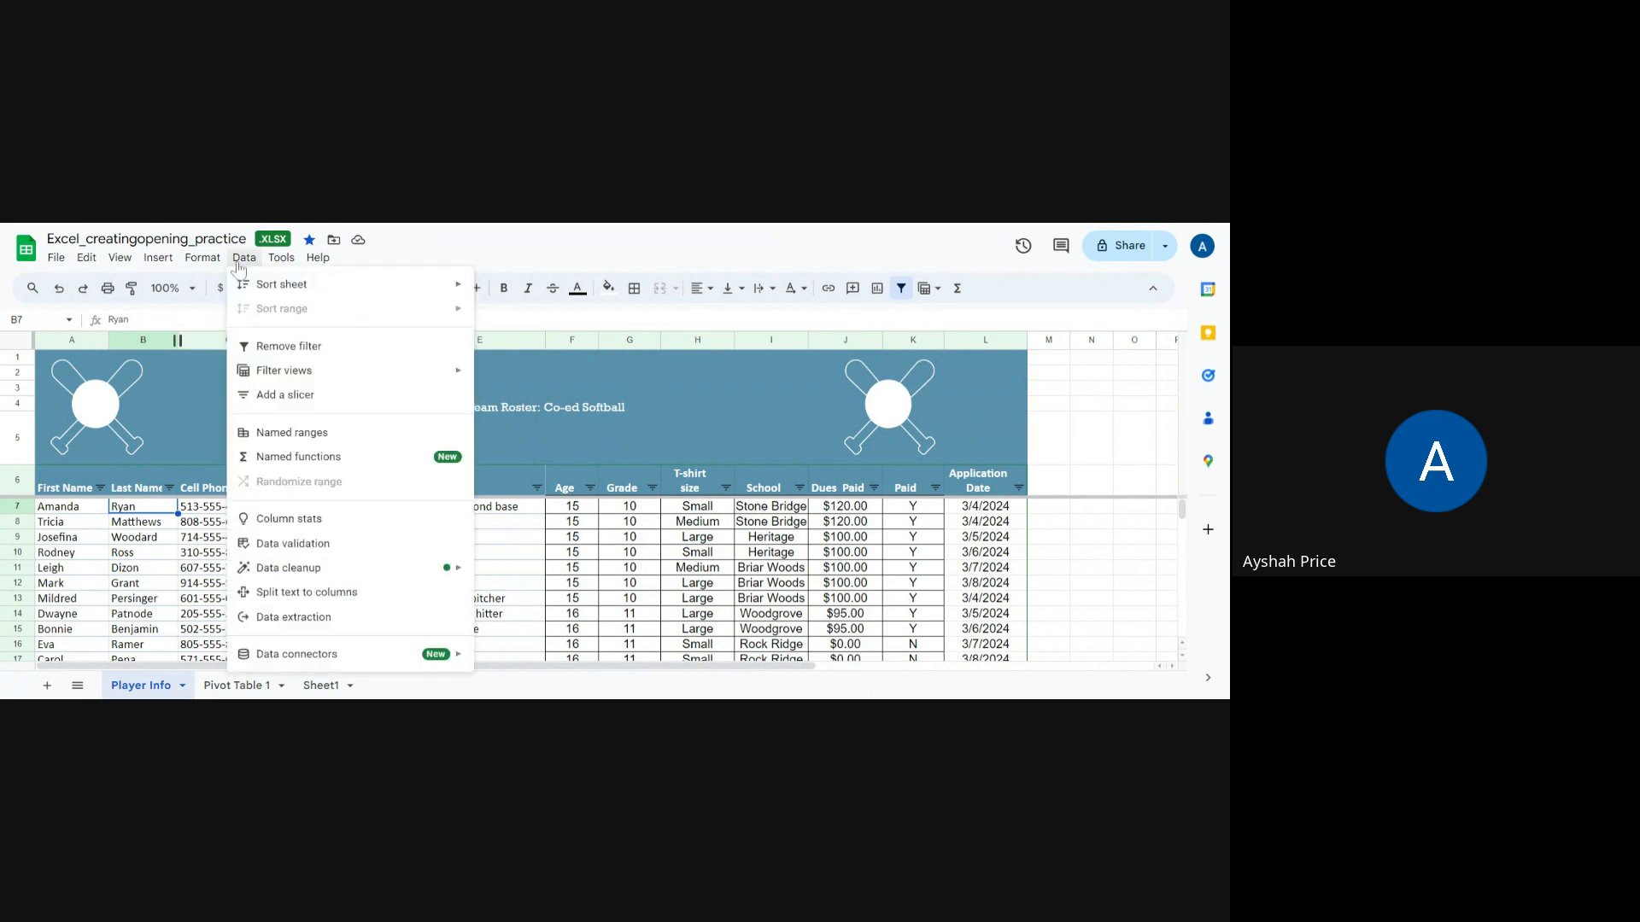
{"action": "mouse_move", "coordinate": [252, 287]}
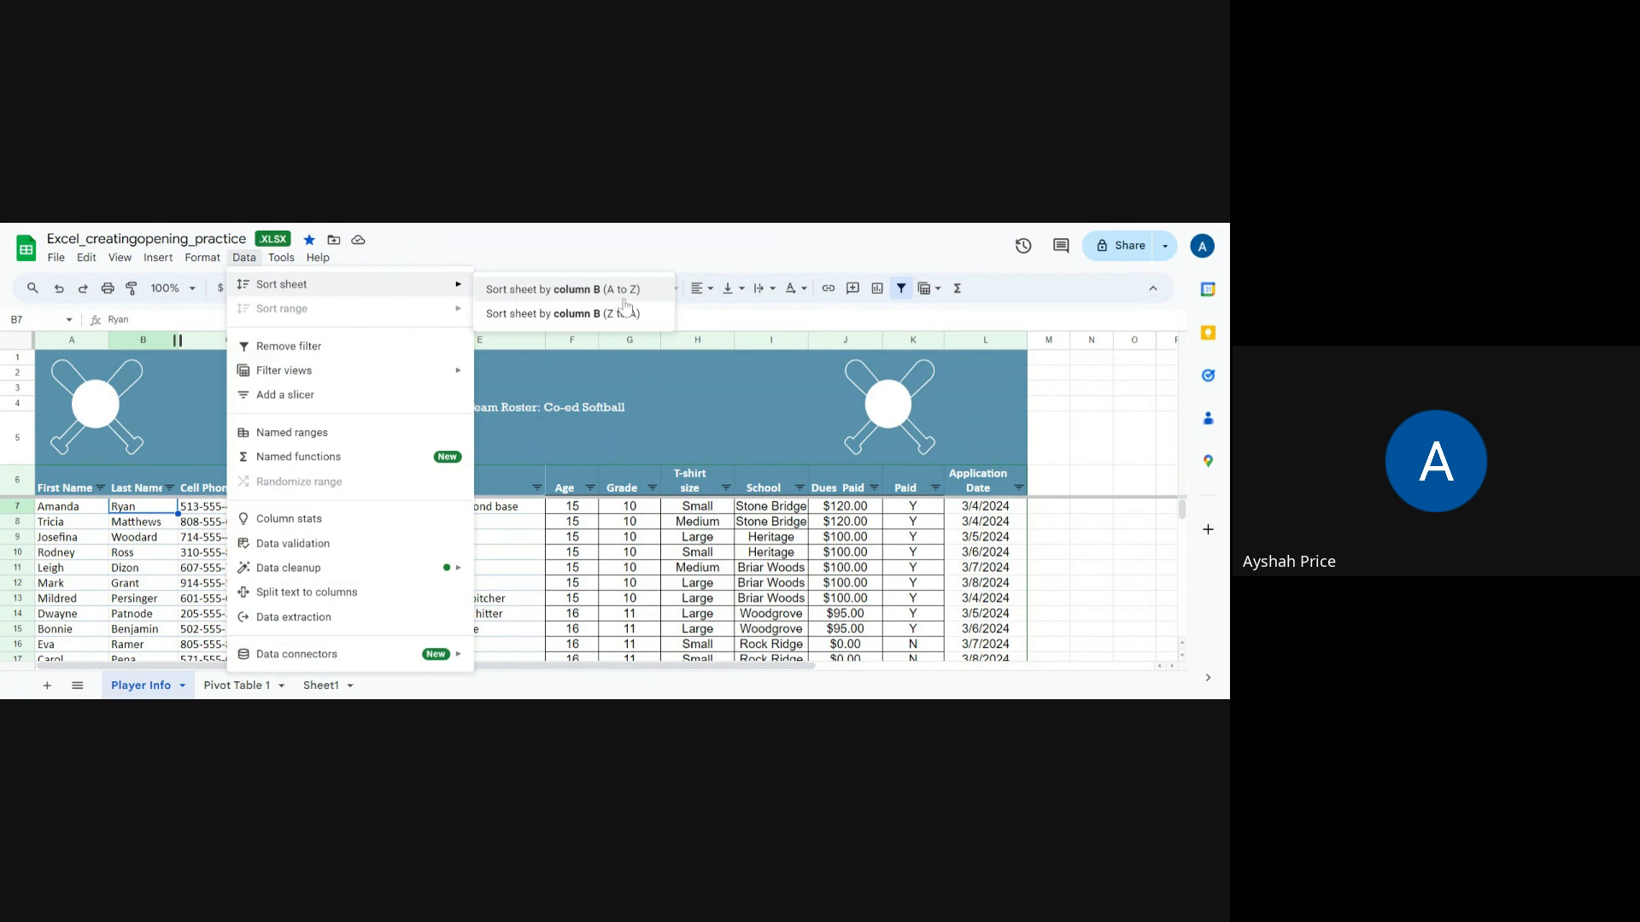
{"action": "left_click", "coordinate": [569, 291]}
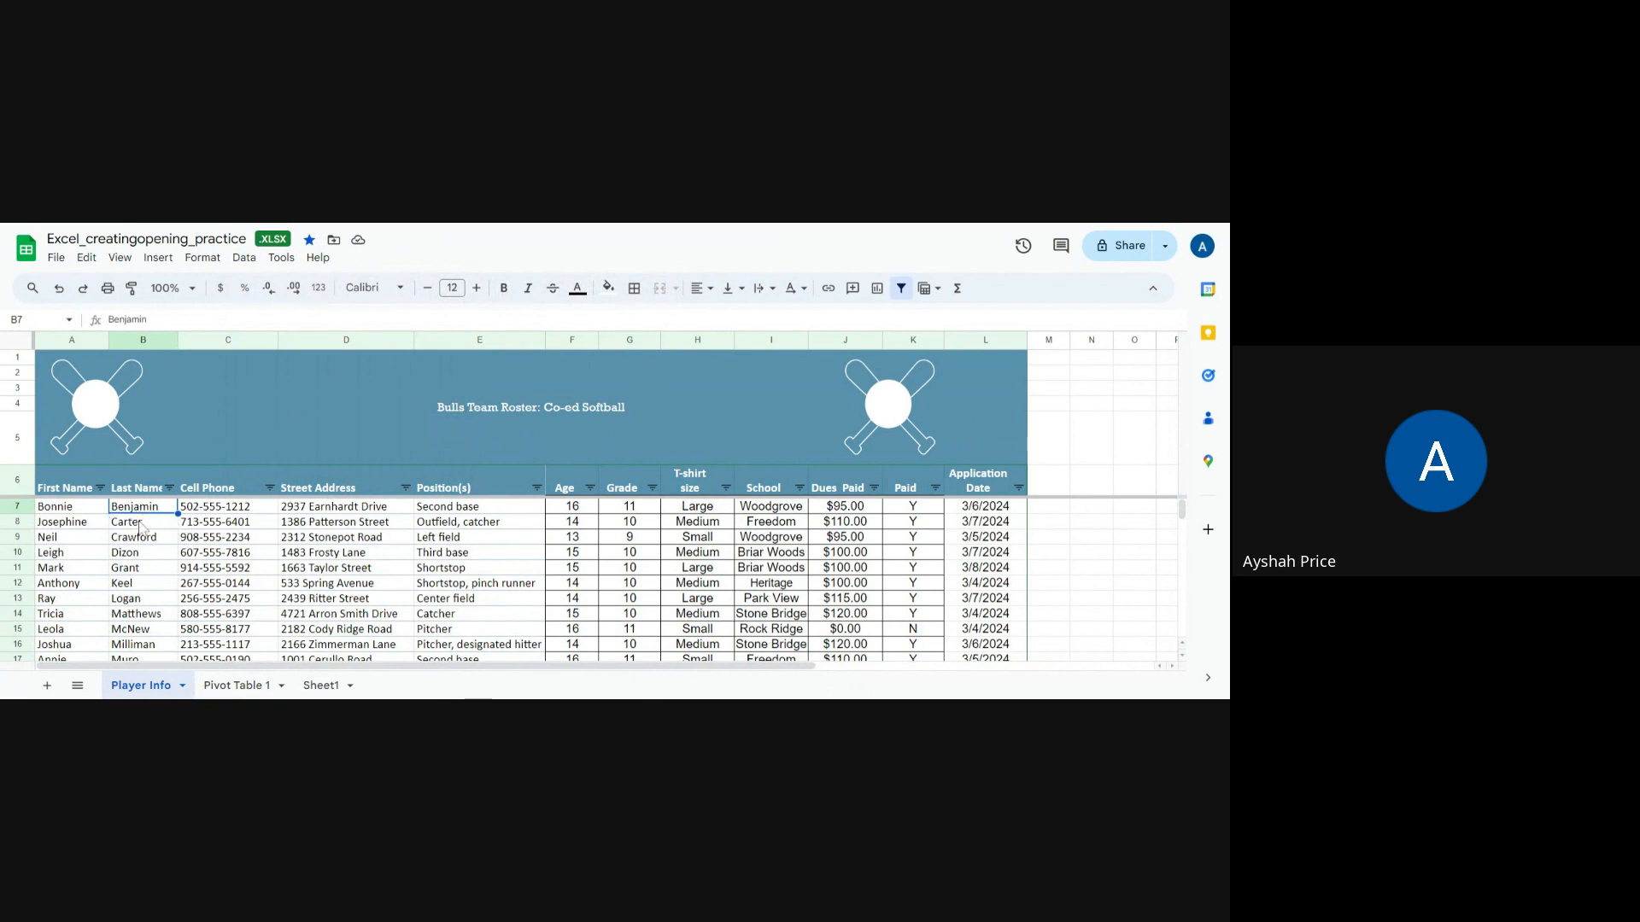
Step: Scroll through the sorted roster to review the new player order
{"action": "scroll", "coordinate": [141, 527], "scroll_direction": "down", "scroll_amount": 5}
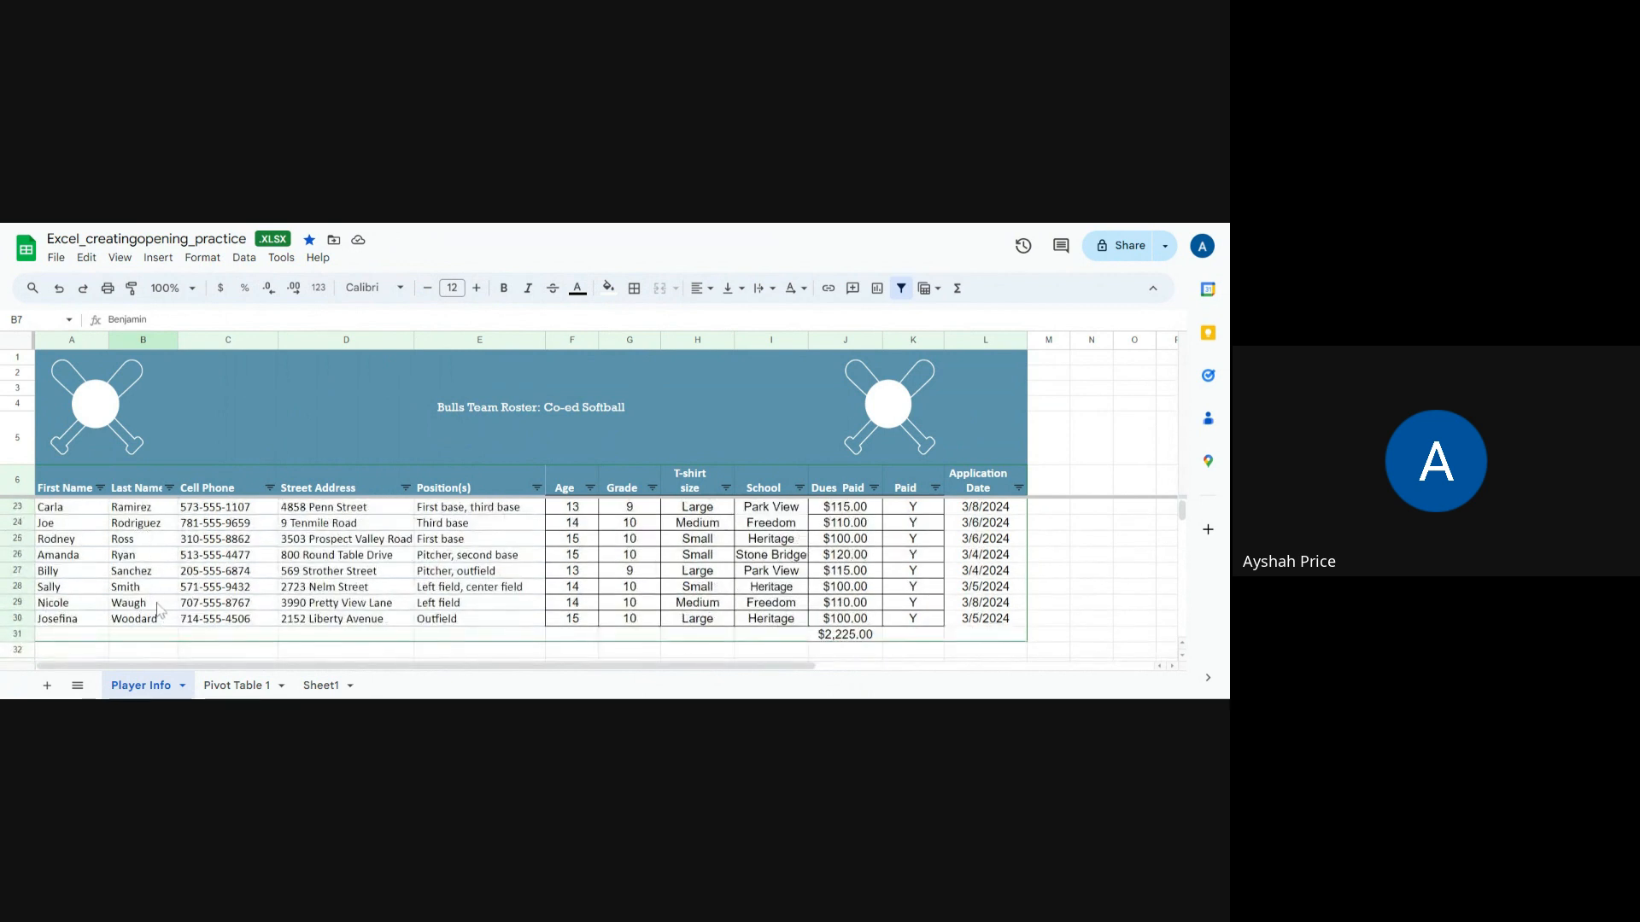
{"action": "scroll", "coordinate": [156, 607], "scroll_direction": "up", "scroll_amount": 5}
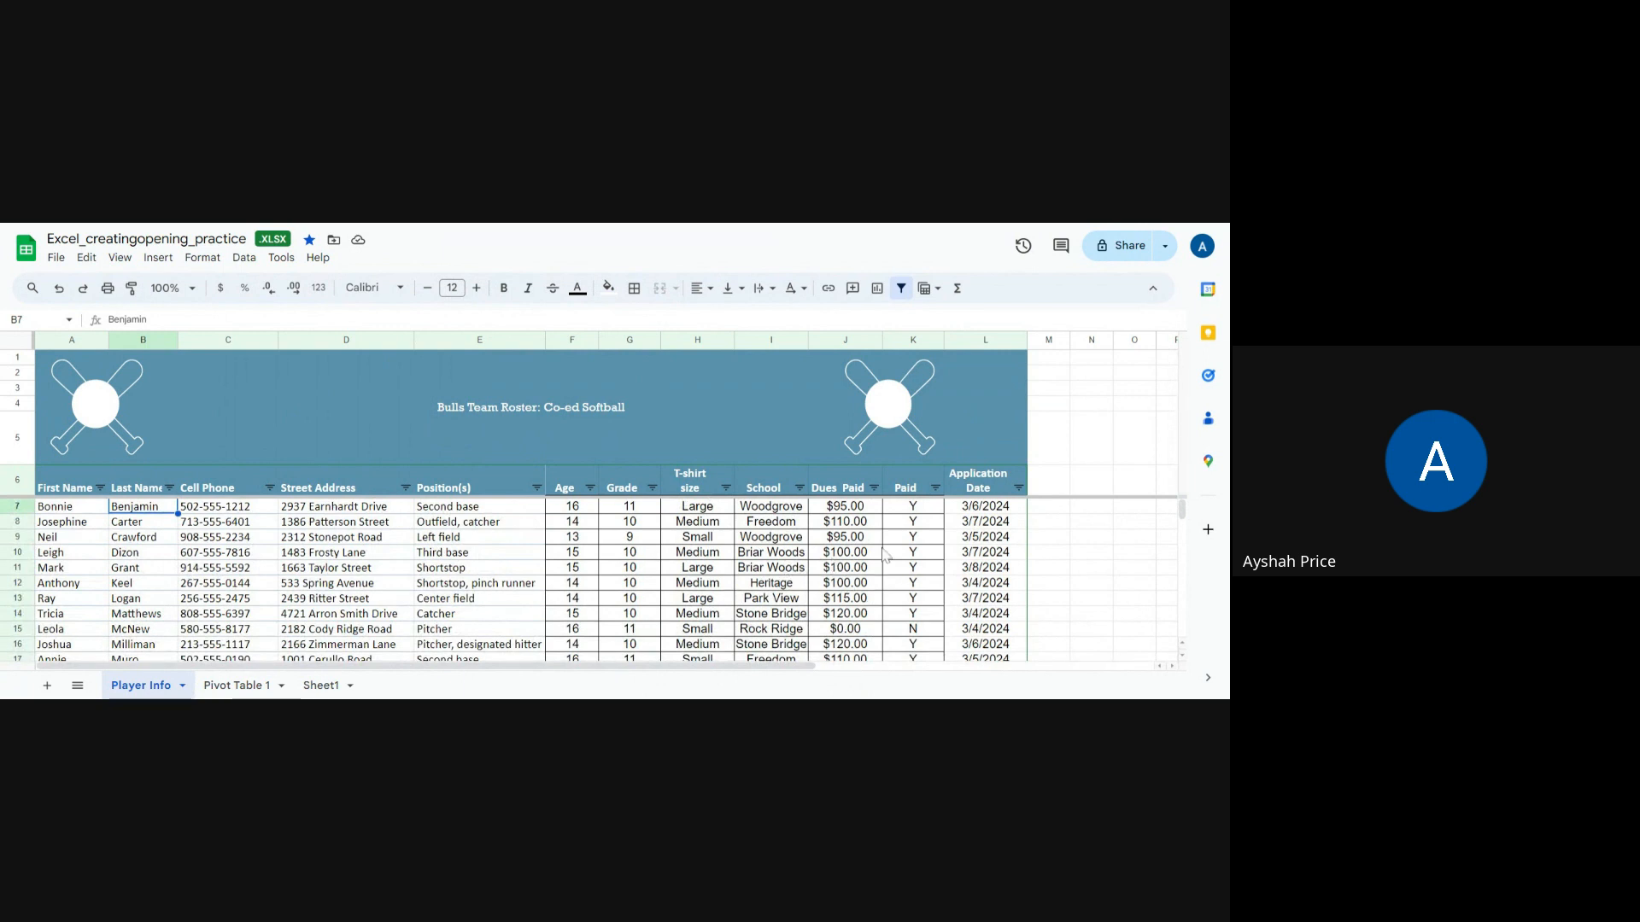
{"action": "scroll", "coordinate": [862, 583], "scroll_direction": "down", "scroll_amount": 4}
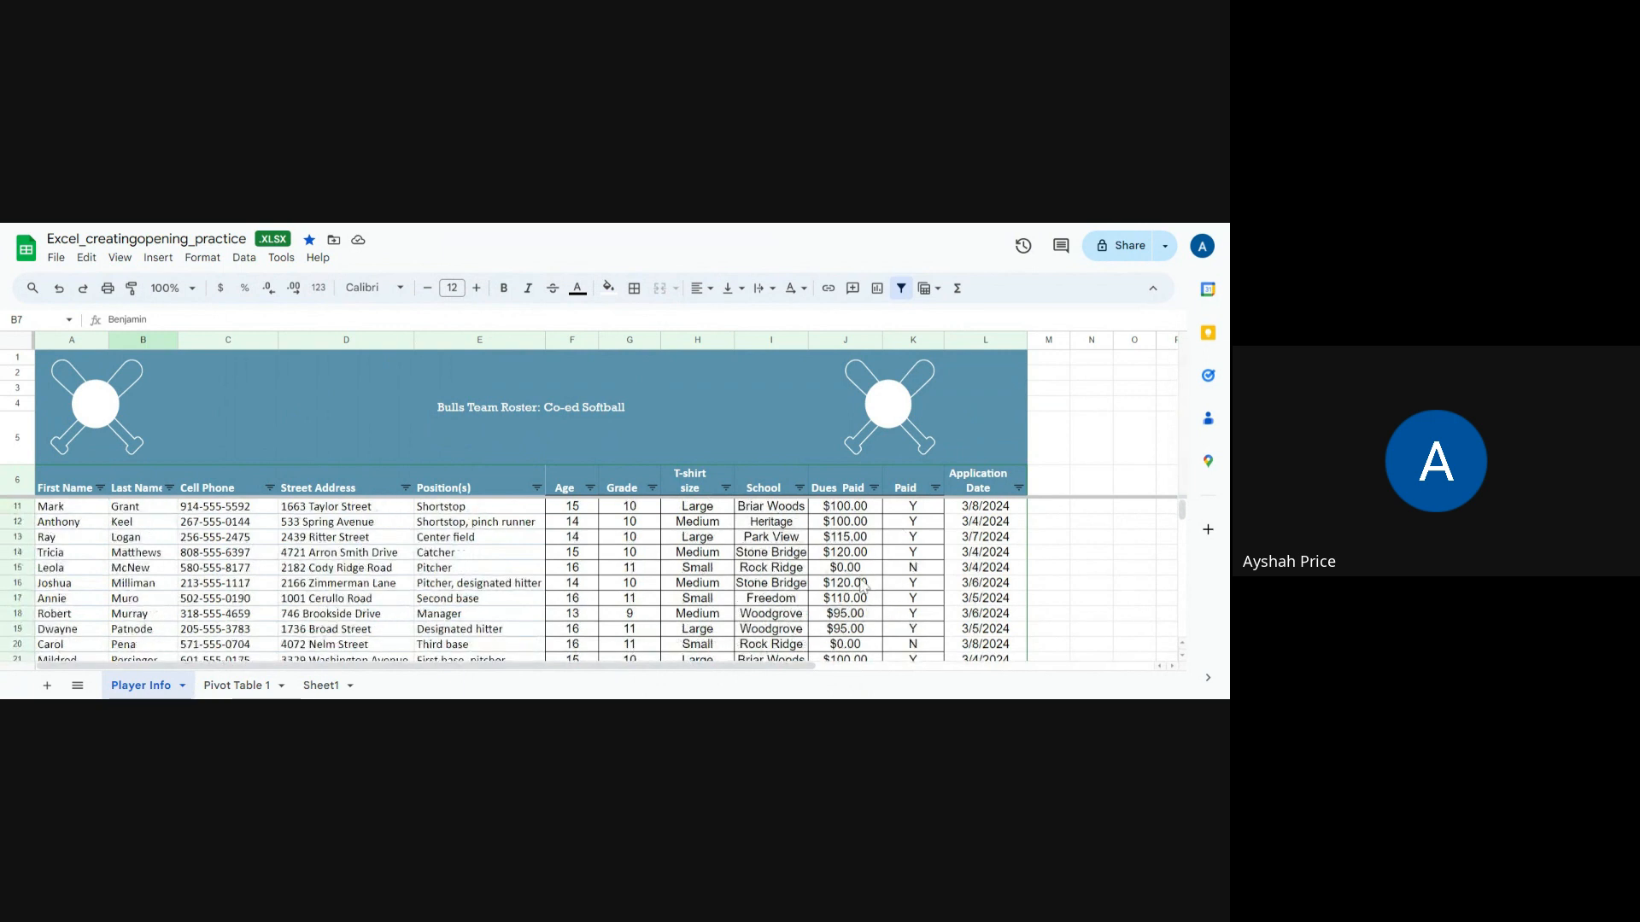
{"action": "scroll", "coordinate": [880, 583], "scroll_direction": "up", "scroll_amount": 2}
{"action": "scroll", "coordinate": [882, 584], "scroll_direction": "up", "scroll_amount": 2}
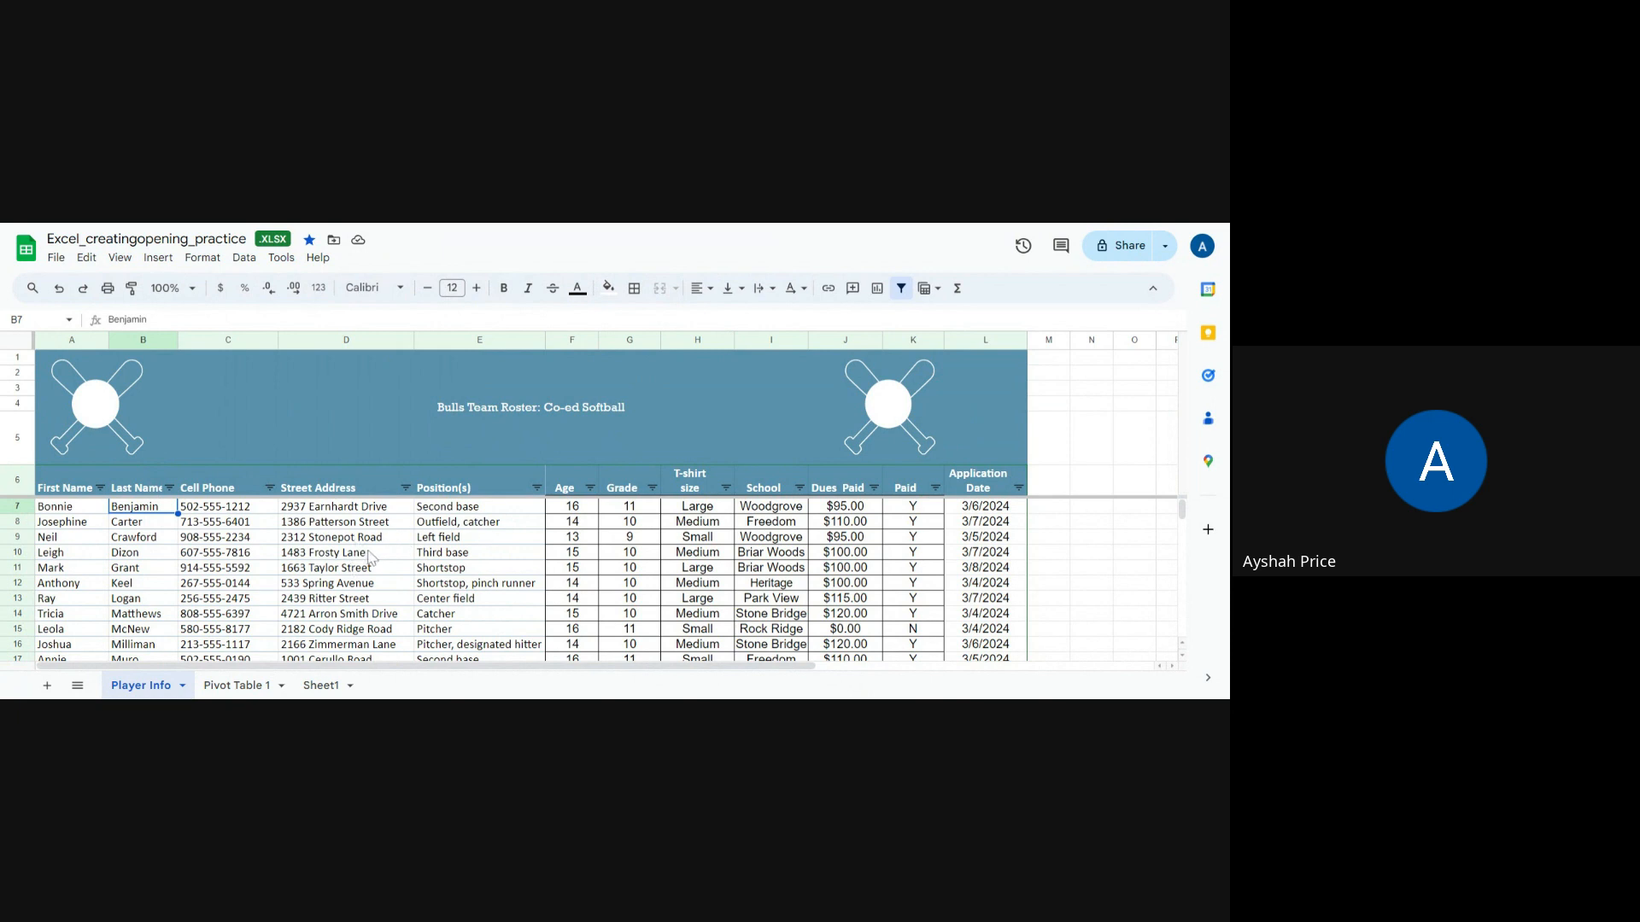
{"action": "scroll", "coordinate": [370, 558], "scroll_direction": "down", "scroll_amount": 4}
{"action": "scroll", "coordinate": [370, 558], "scroll_direction": "up", "scroll_amount": 4}
Step: Move Sheet1 in front of Pivot Table 1 in the sheet order, then return to Player Info
{"action": "right_click", "coordinate": [251, 691]}
{"action": "left_click", "coordinate": [280, 692]}
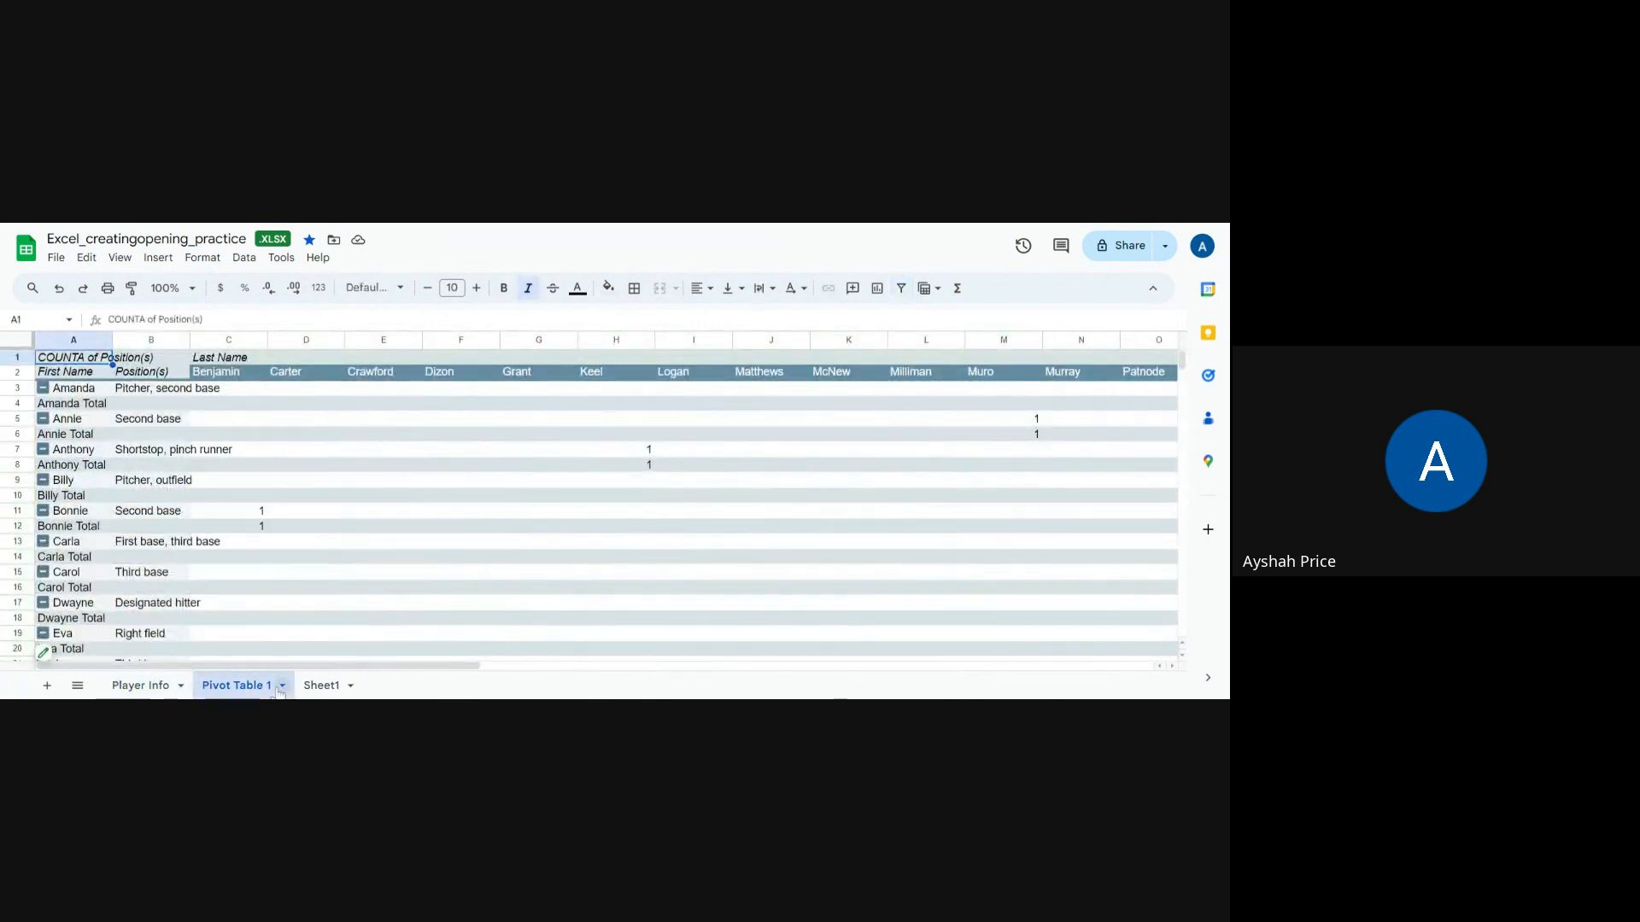
{"action": "left_click", "coordinate": [281, 687]}
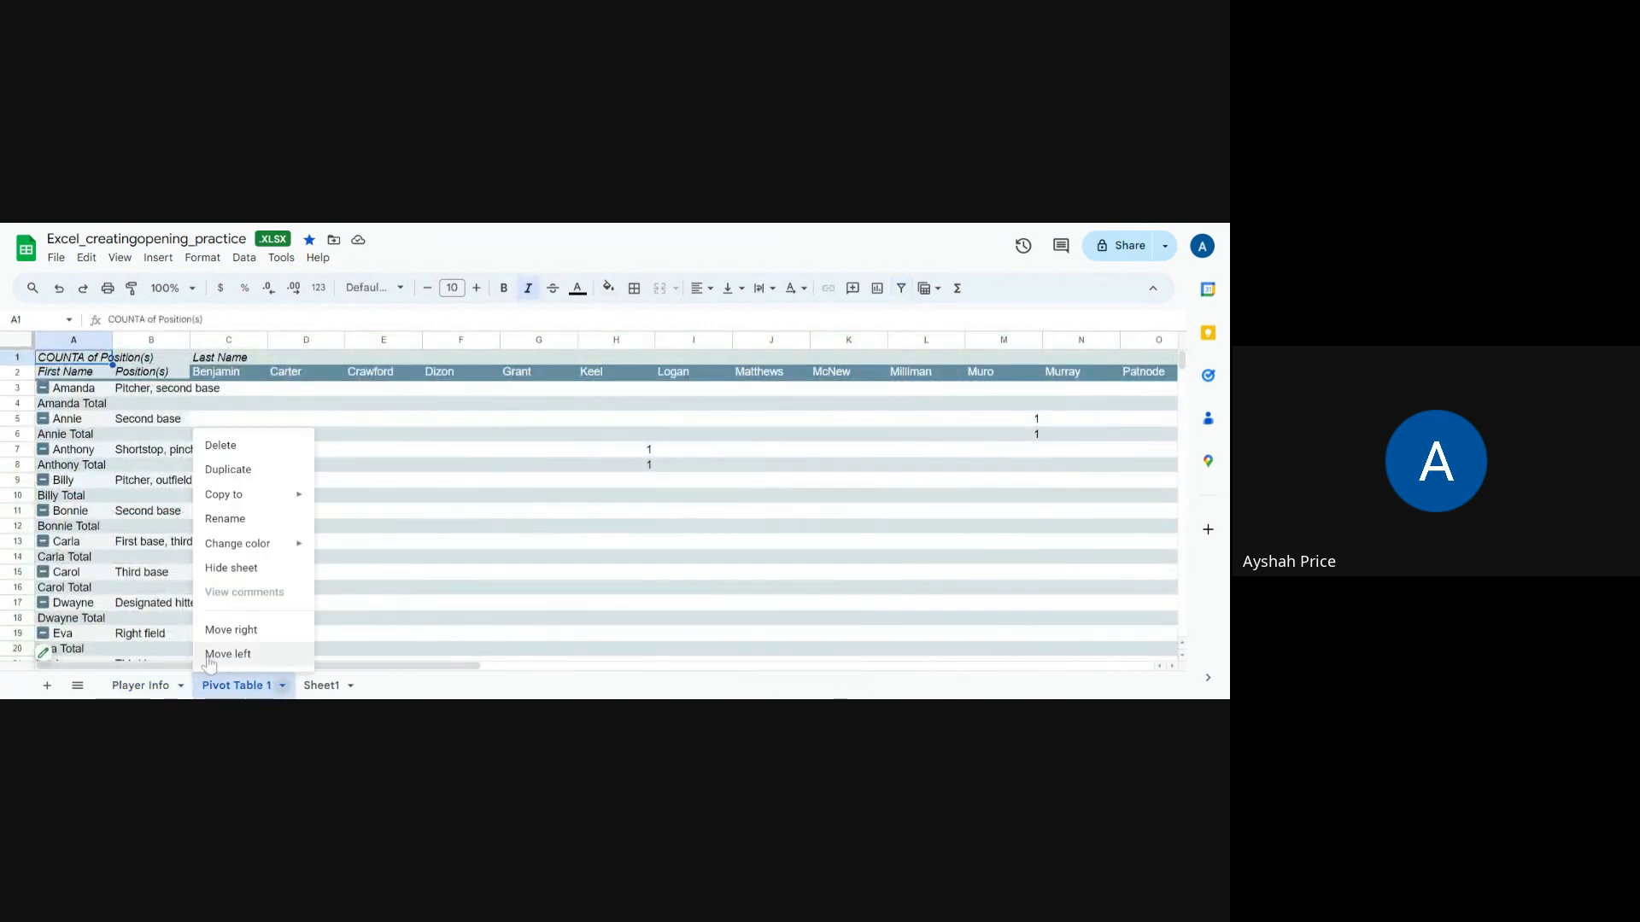
{"action": "left_click", "coordinate": [332, 688]}
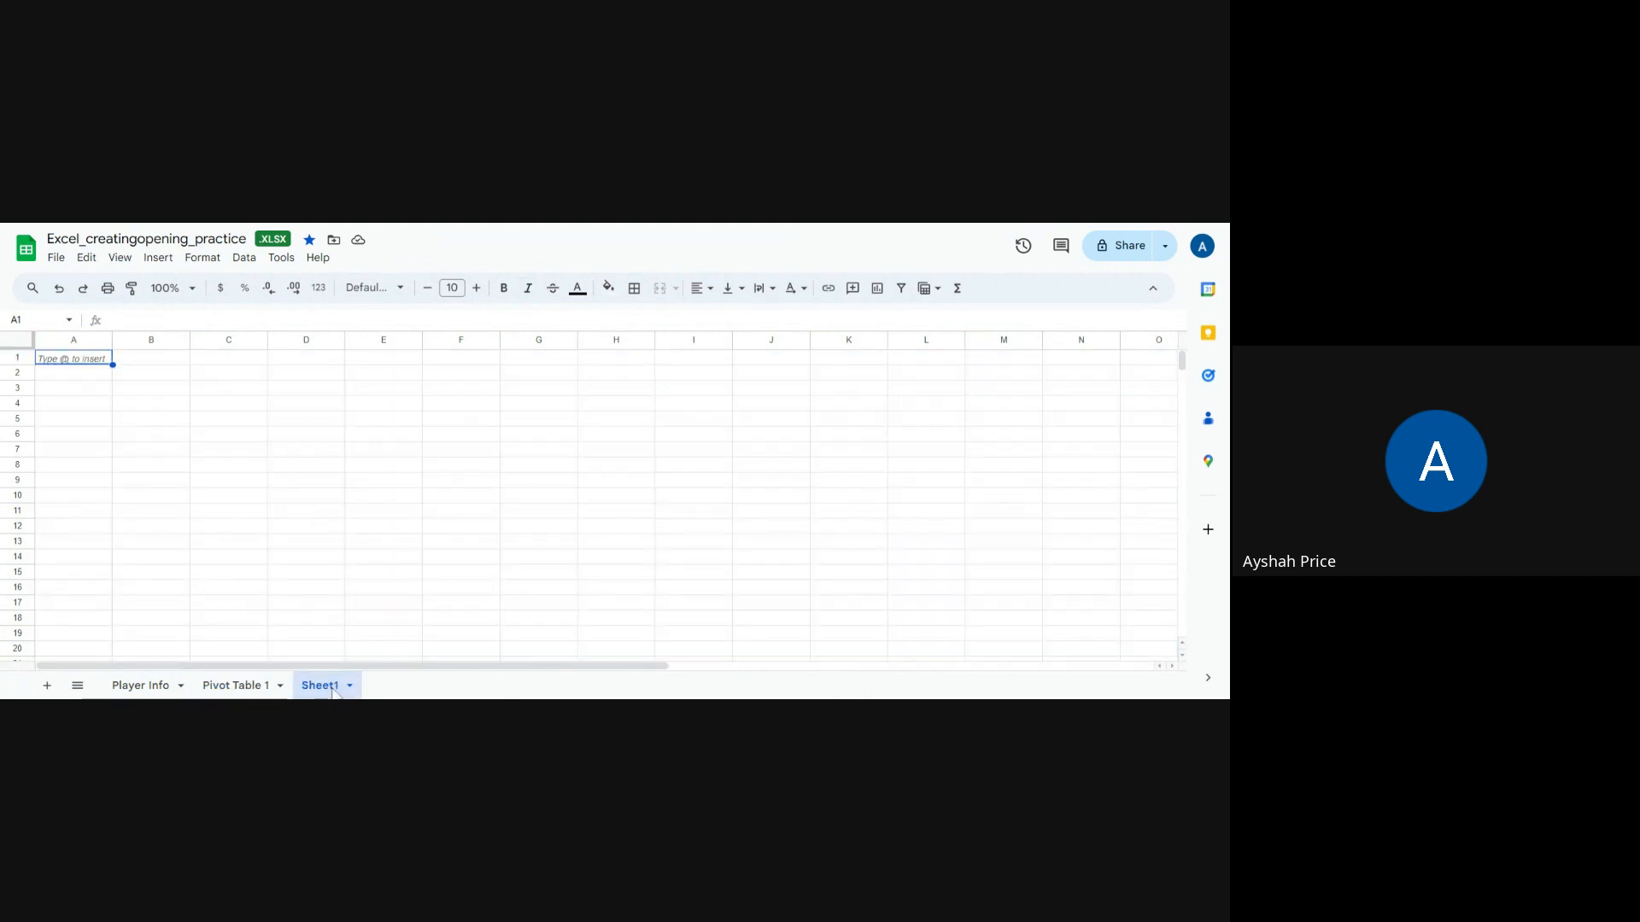
{"action": "left_click_drag", "start_coordinate": [333, 692], "coordinate": [248, 690]}
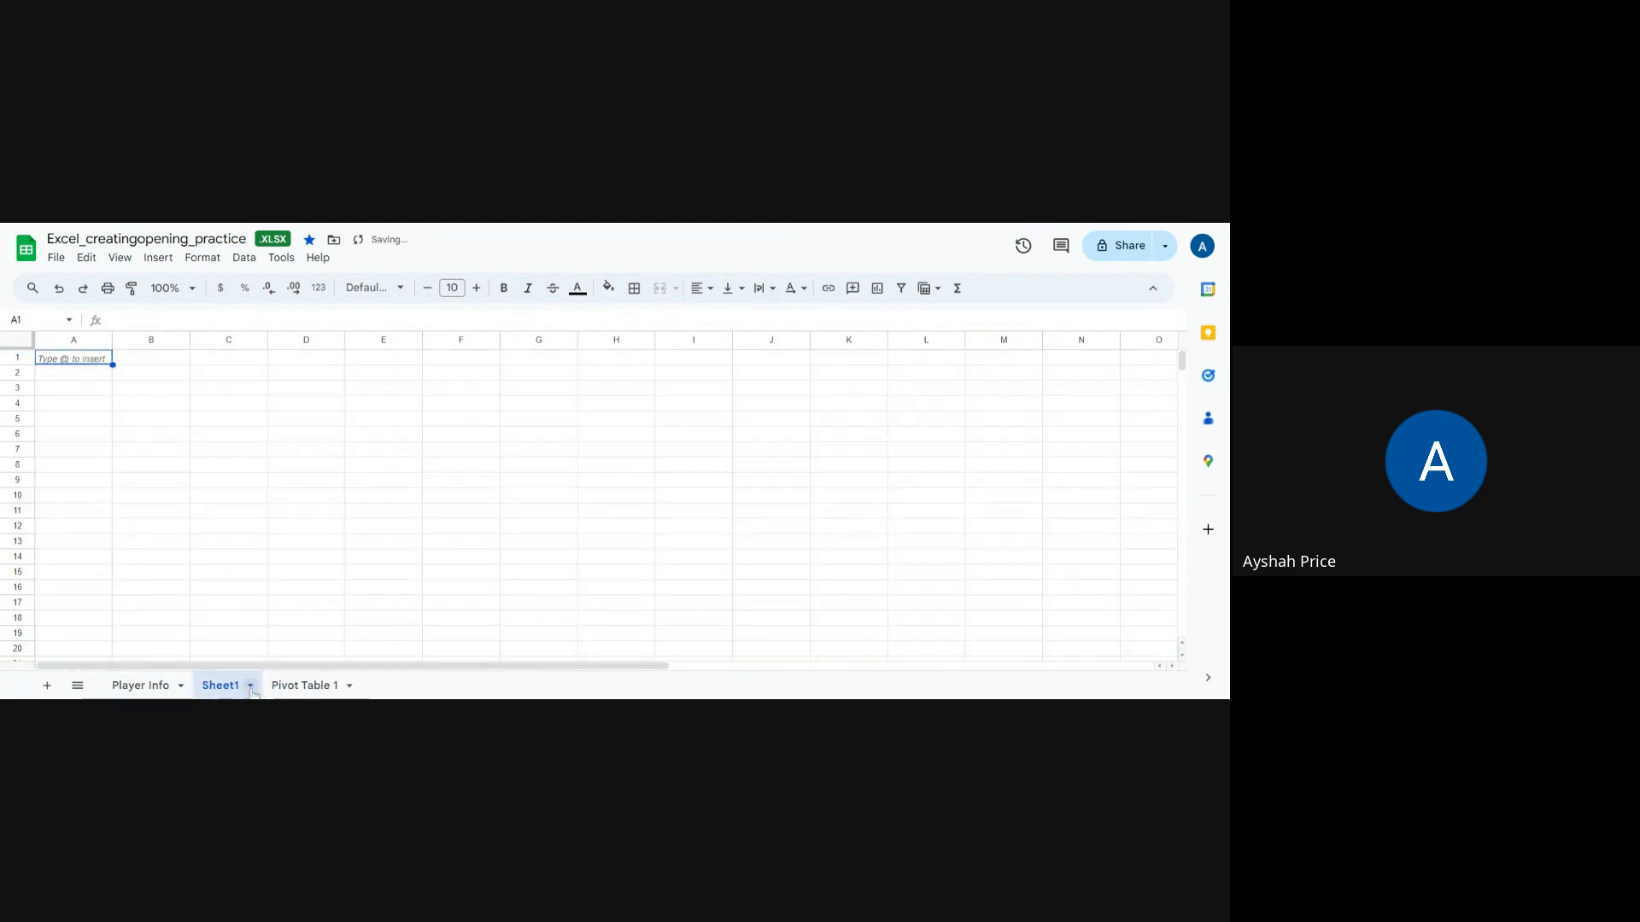
{"action": "left_click", "coordinate": [141, 685]}
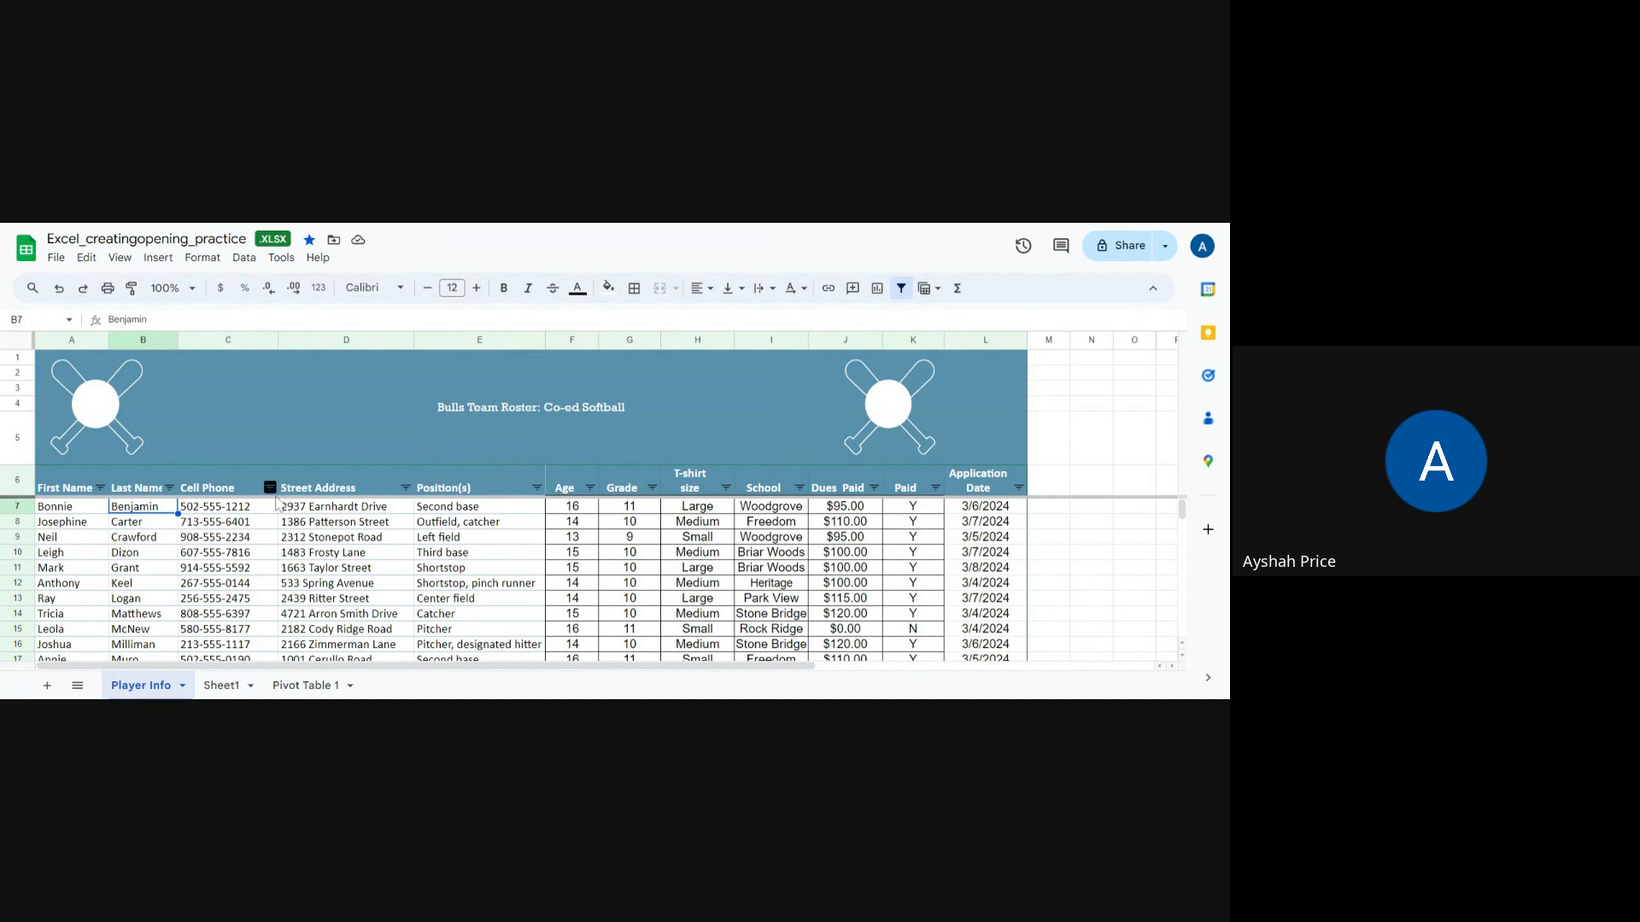
Step: Filter the Position(s) column with a Text contains condition so only pitchers are shown
{"action": "left_click", "coordinate": [449, 507]}
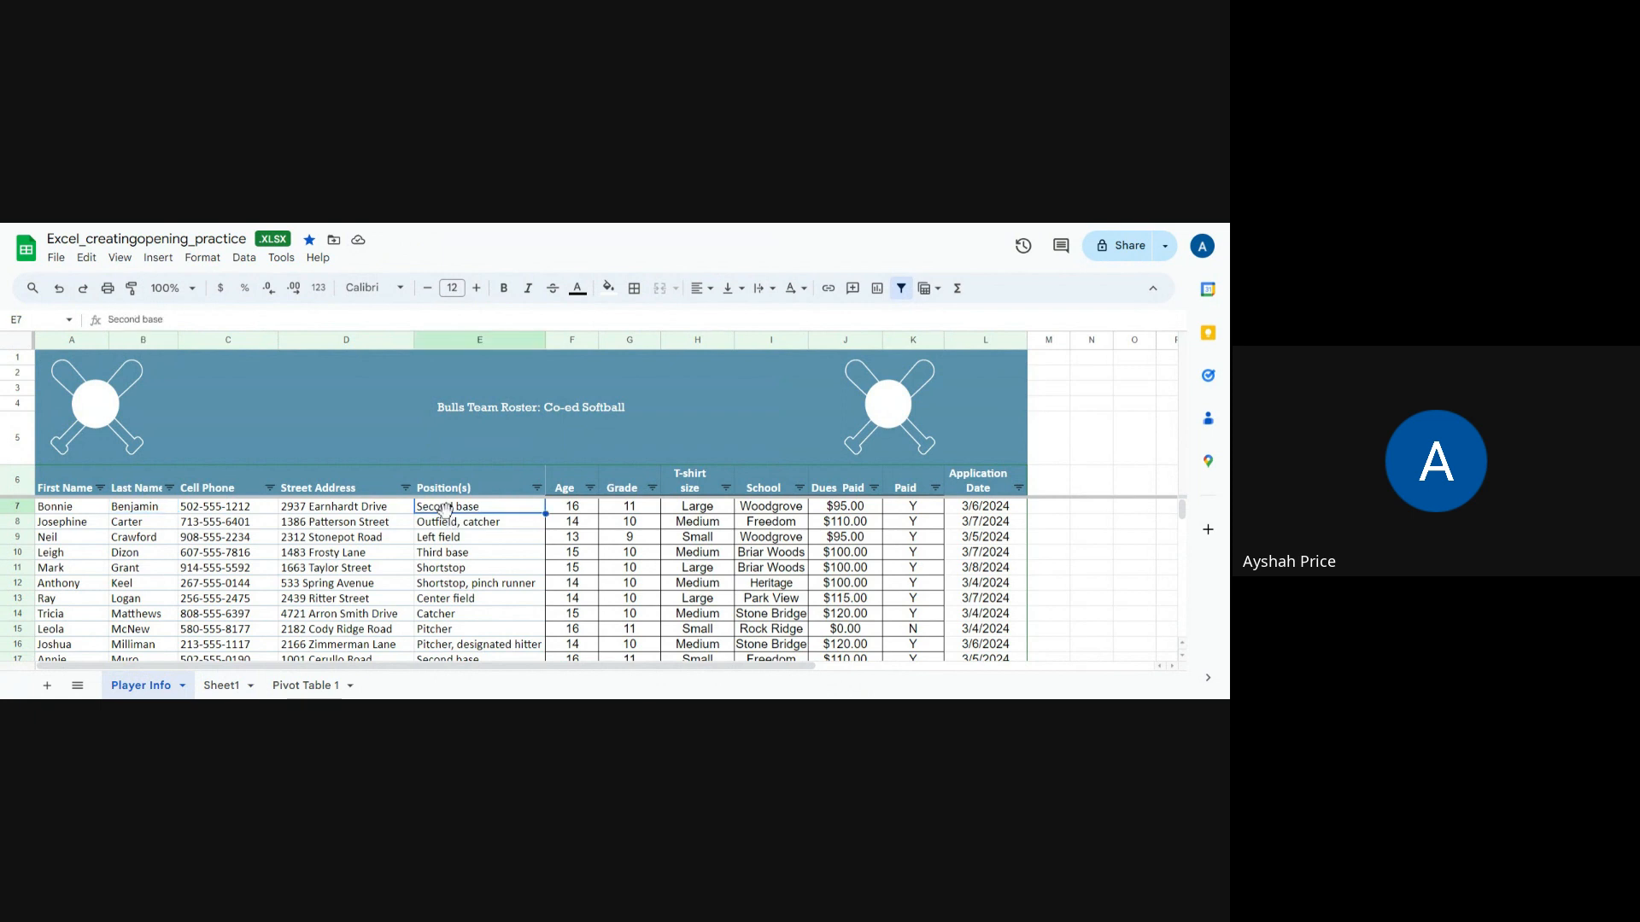
{"action": "left_click", "coordinate": [538, 490]}
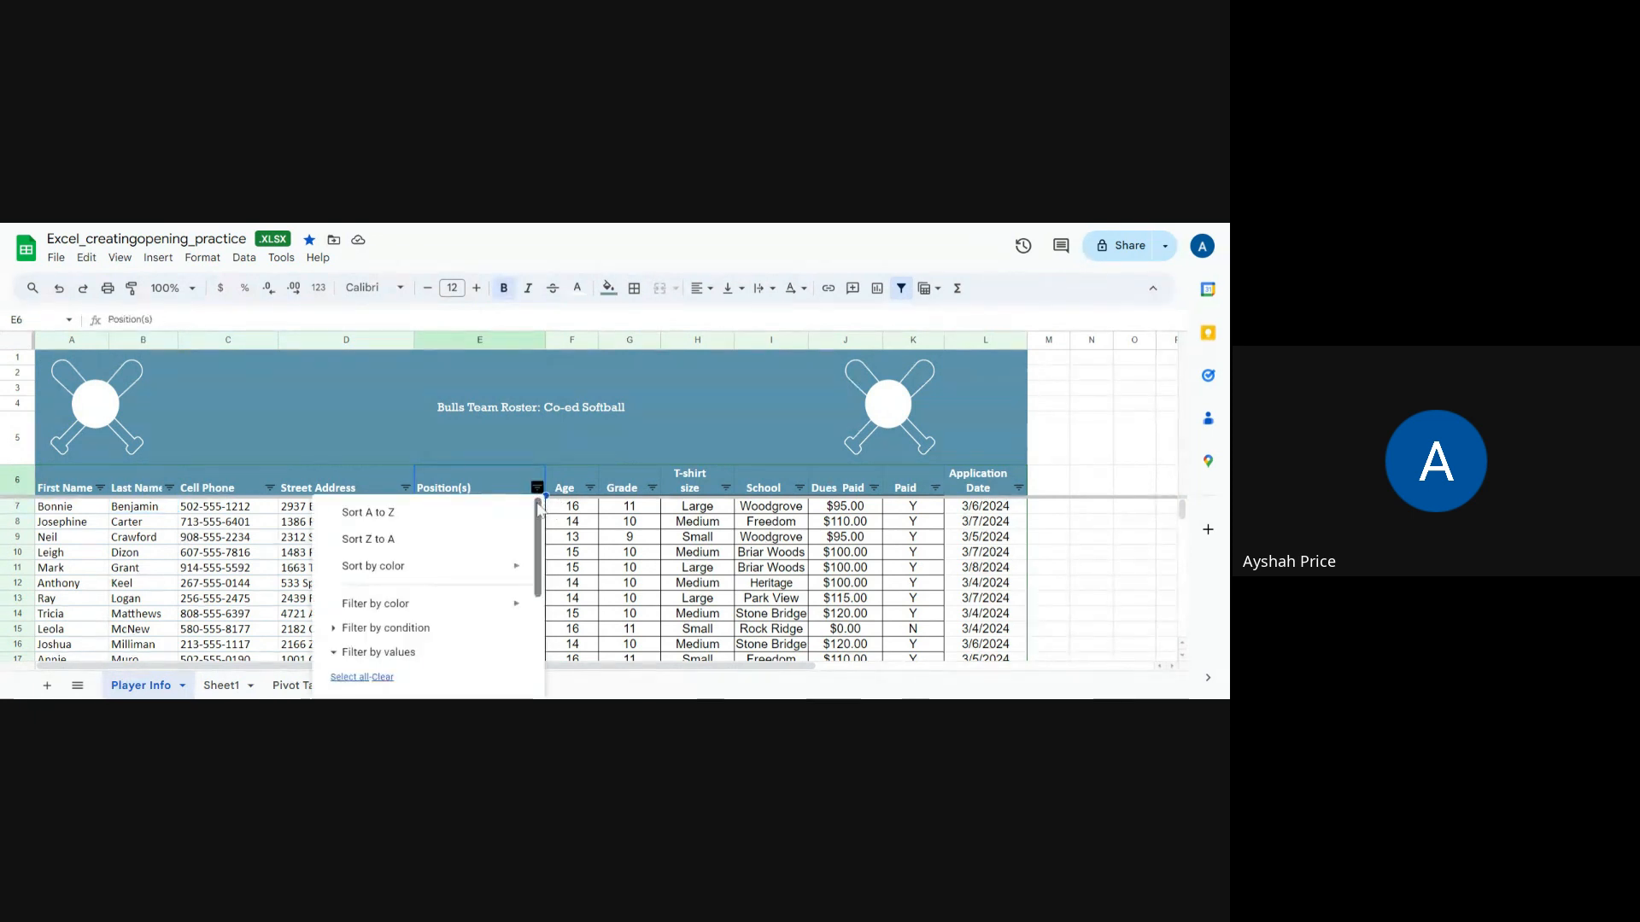
{"action": "mouse_move", "coordinate": [494, 610]}
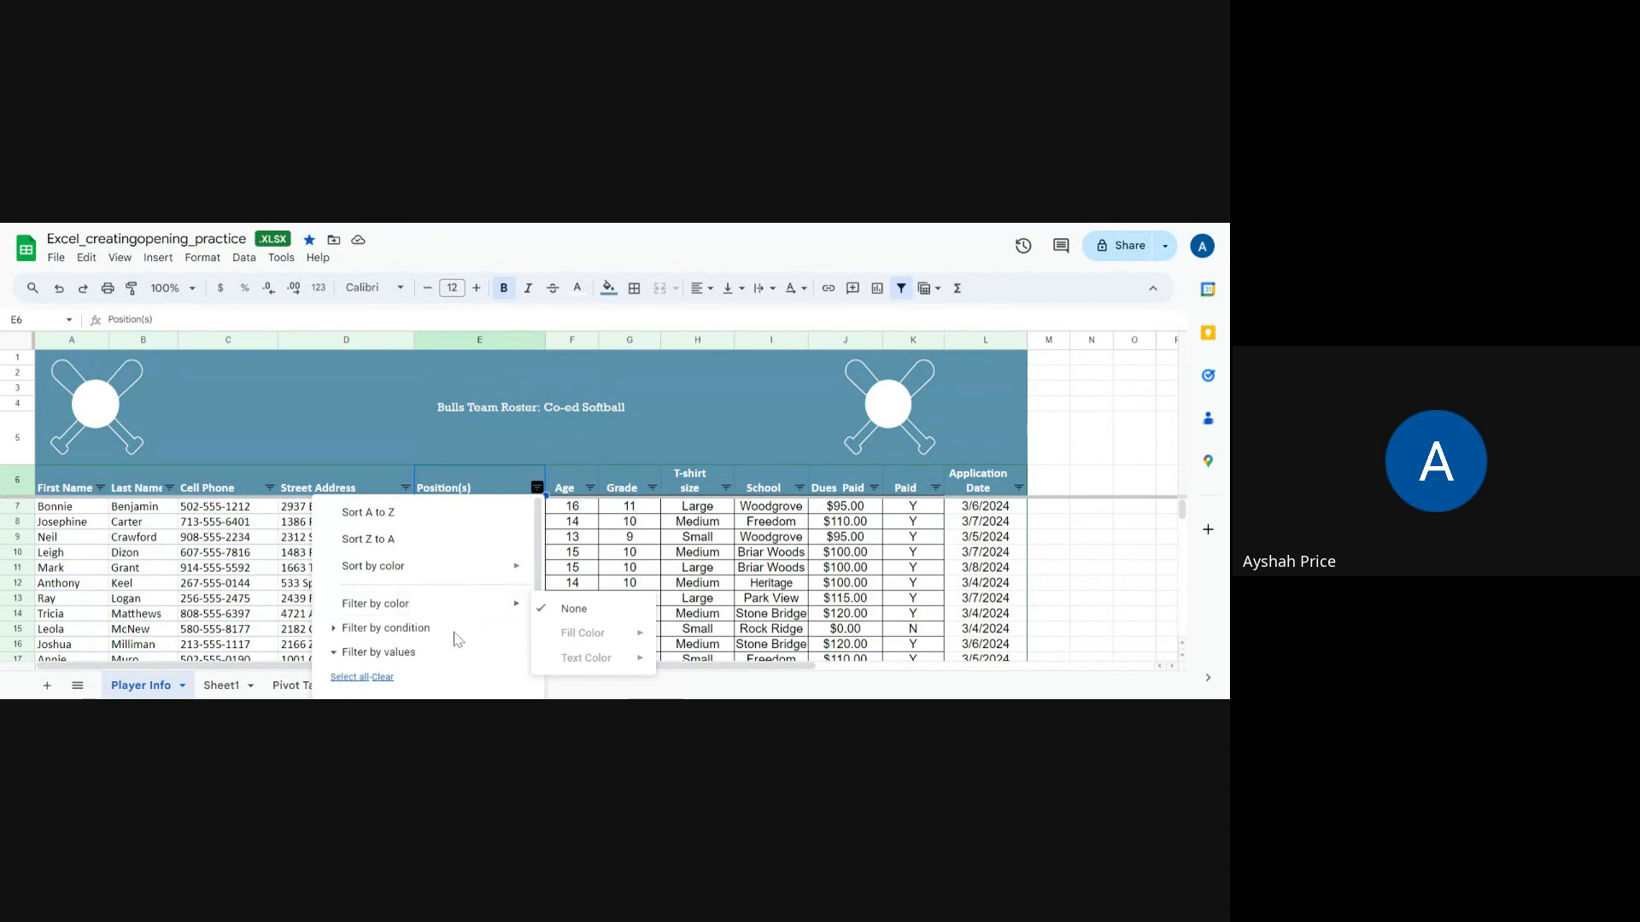
{"action": "left_click", "coordinate": [408, 632]}
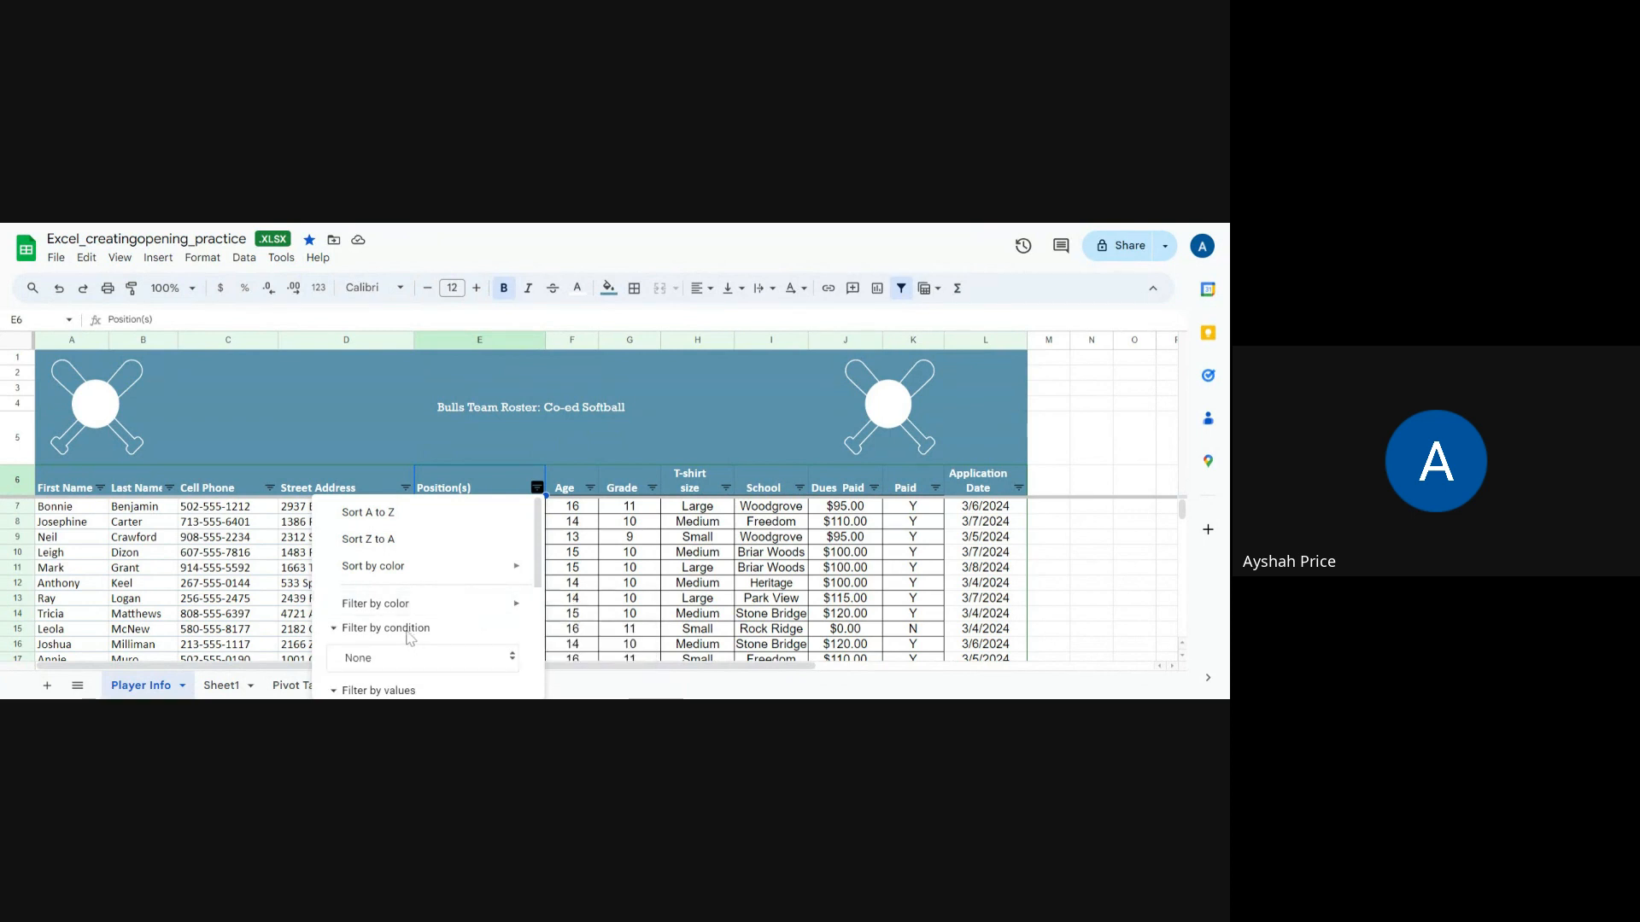
{"action": "scroll", "coordinate": [531, 614], "scroll_direction": "down", "scroll_amount": 2}
{"action": "scroll", "coordinate": [540, 597], "scroll_direction": "down", "scroll_amount": 1}
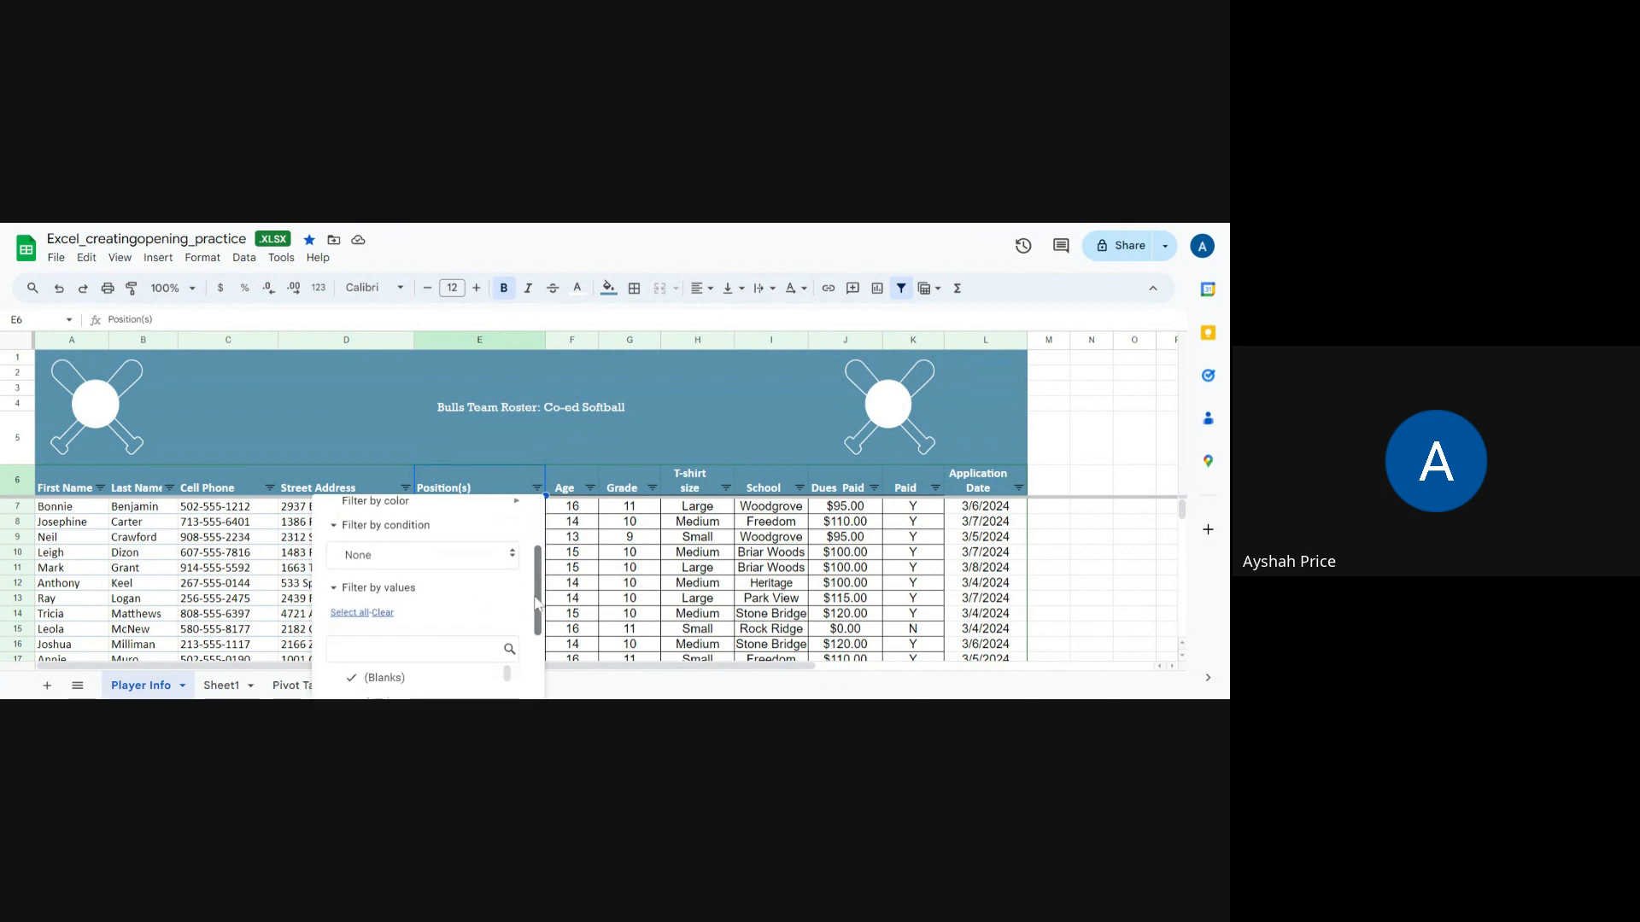
{"action": "left_click", "coordinate": [401, 564]}
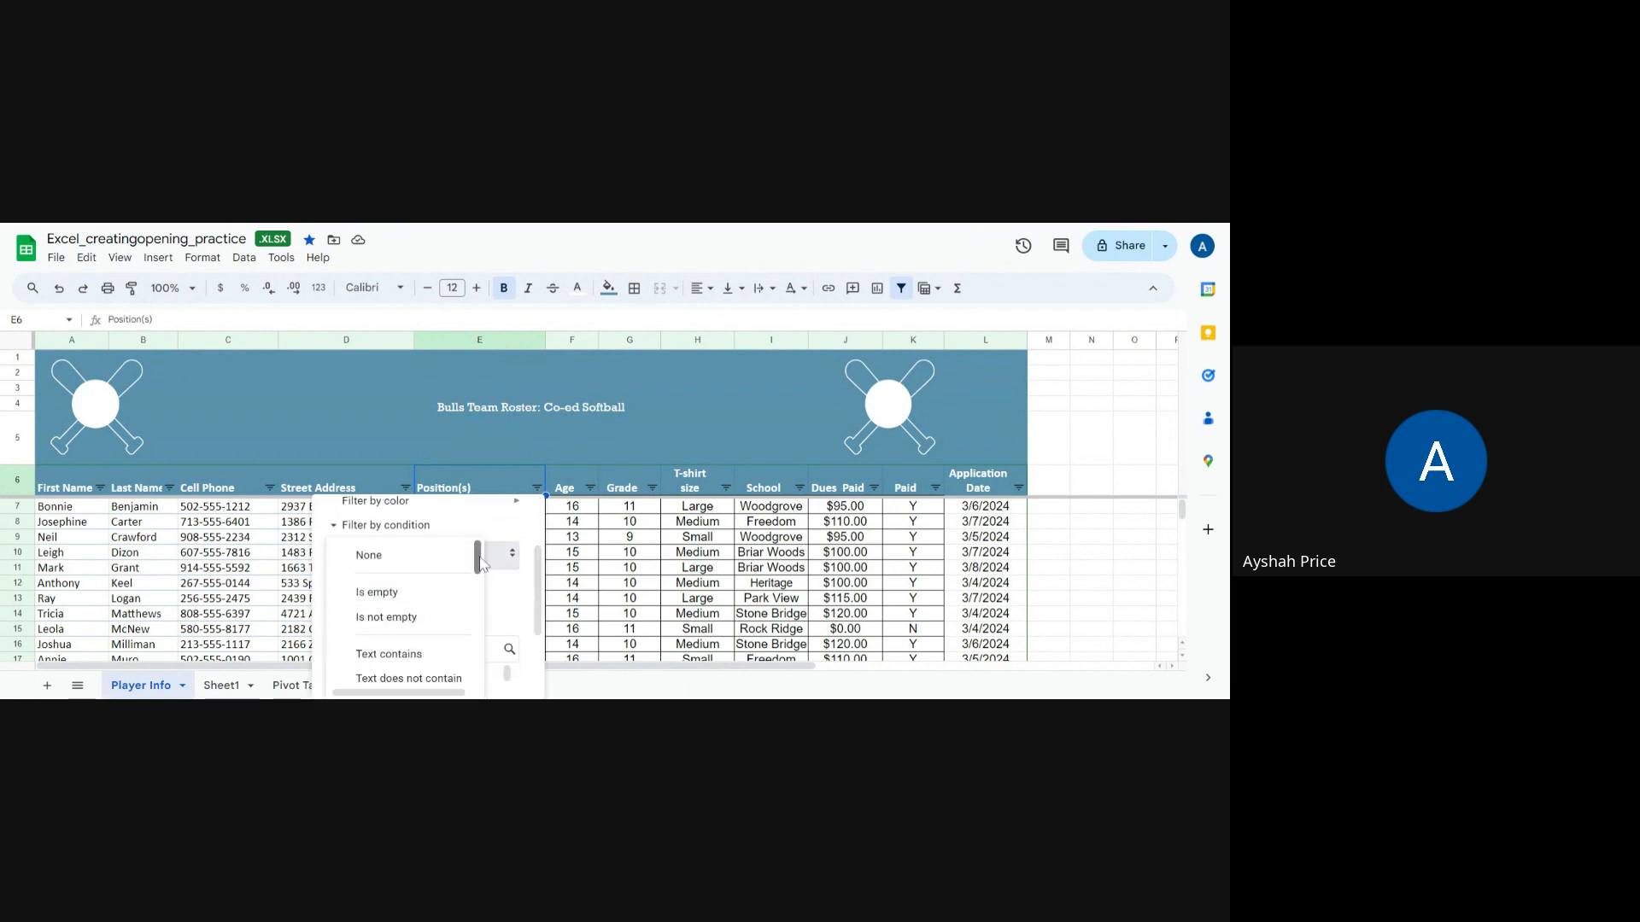
{"action": "left_click_drag", "start_coordinate": [481, 561], "coordinate": [481, 585]}
{"action": "left_click", "coordinate": [419, 578]}
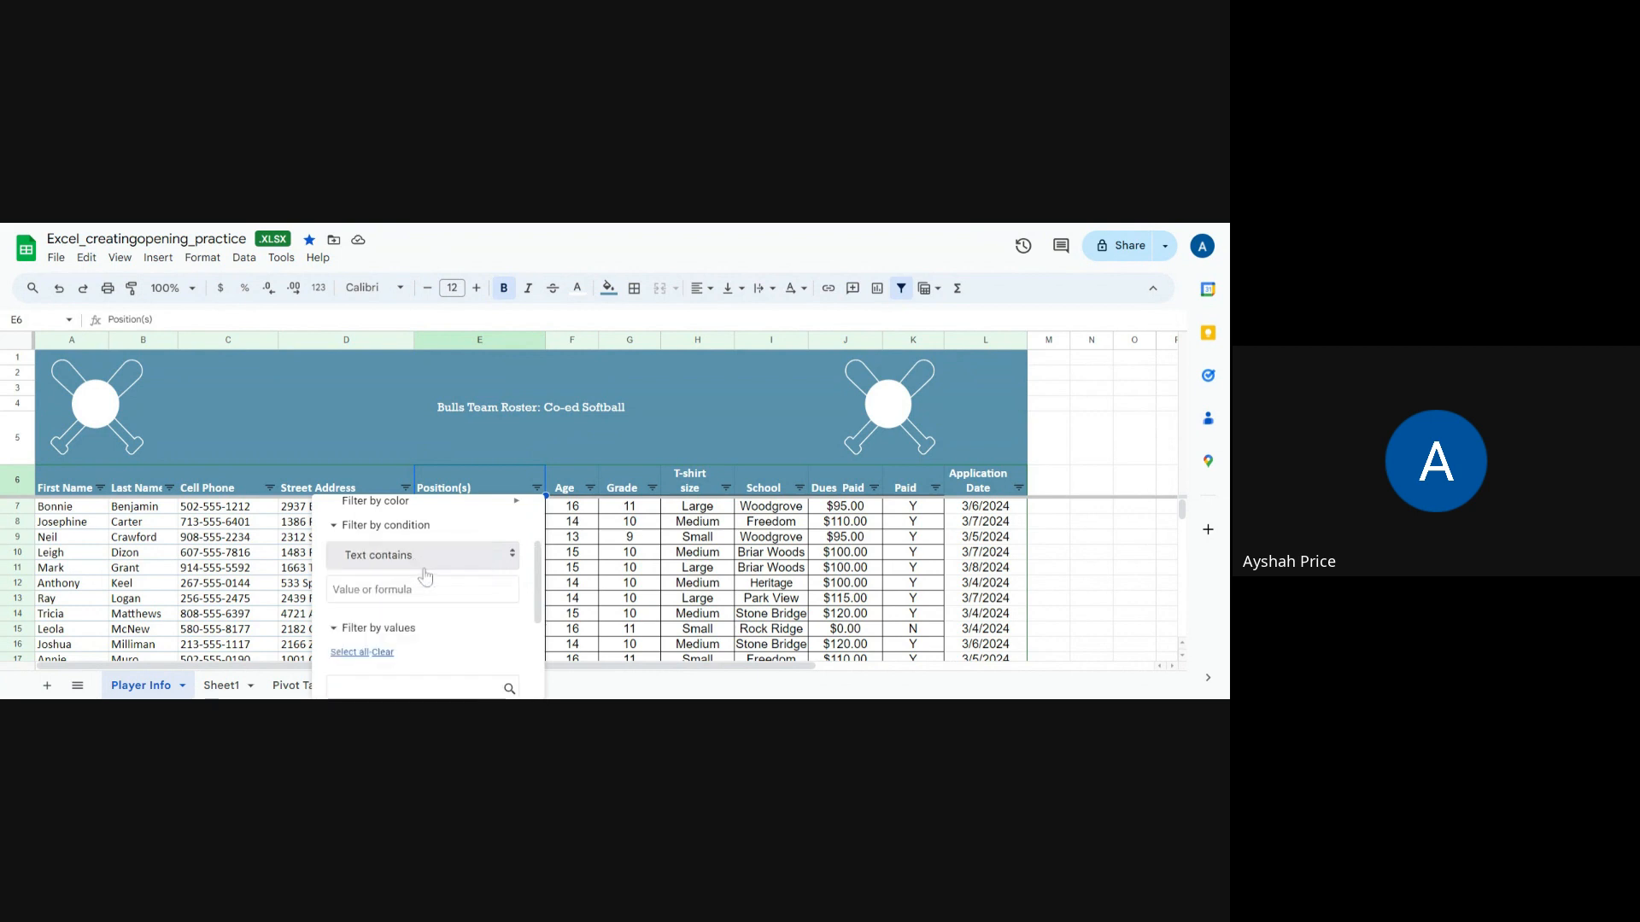
{"action": "left_click", "coordinate": [419, 586]}
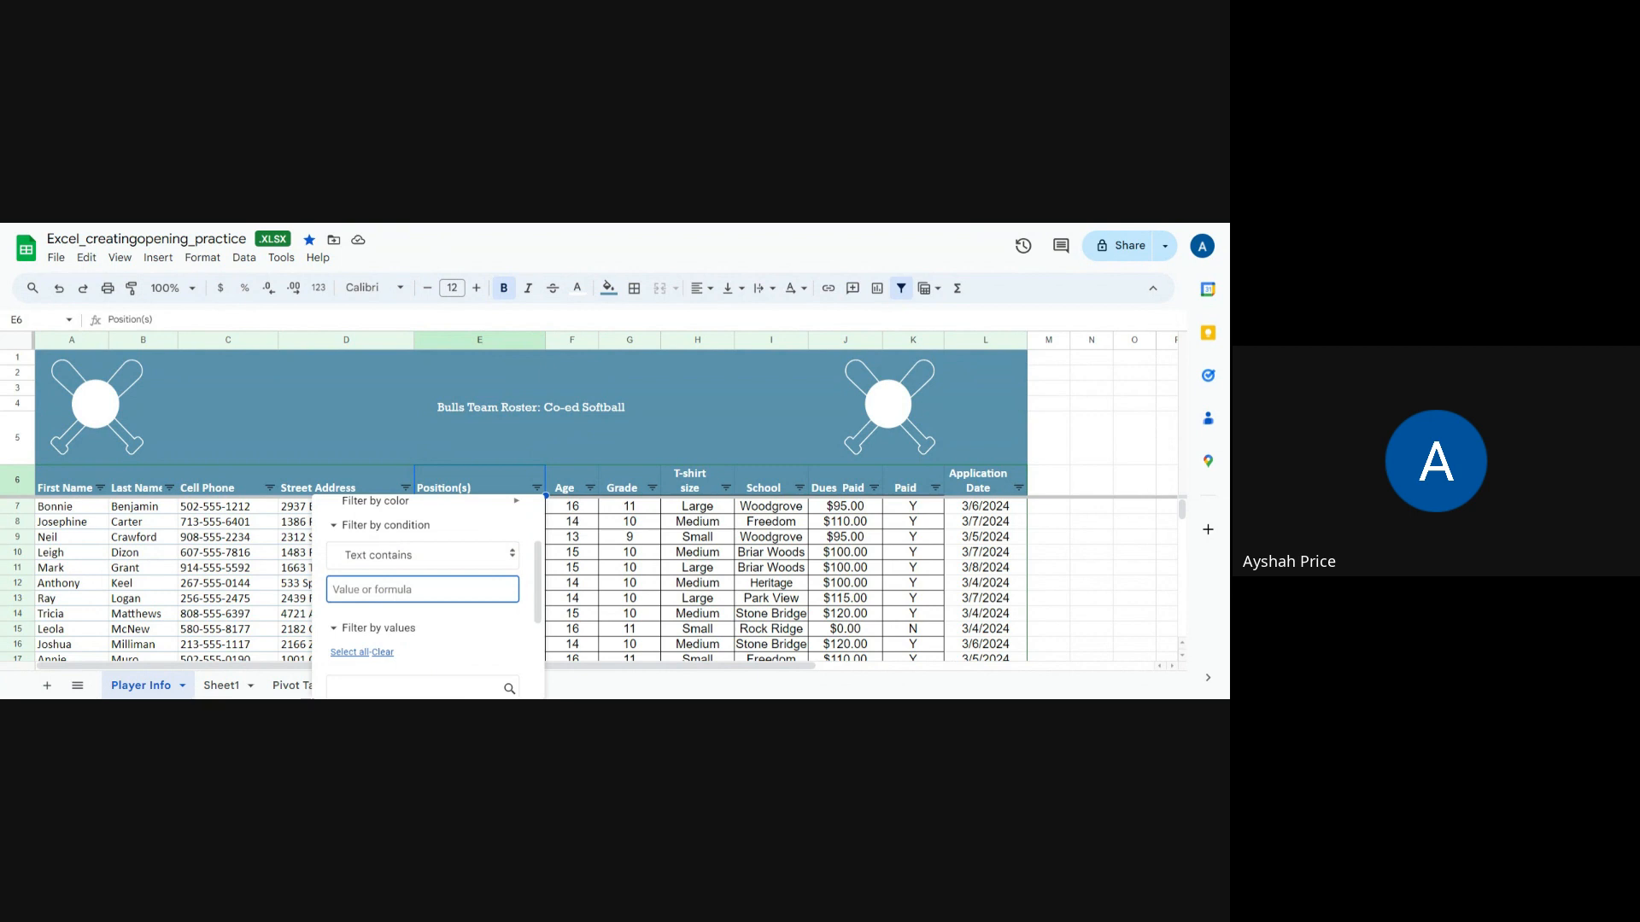
{"action": "type", "text": "pitcher"}
{"action": "scroll", "coordinate": [453, 617], "scroll_direction": "down", "scroll_amount": 3}
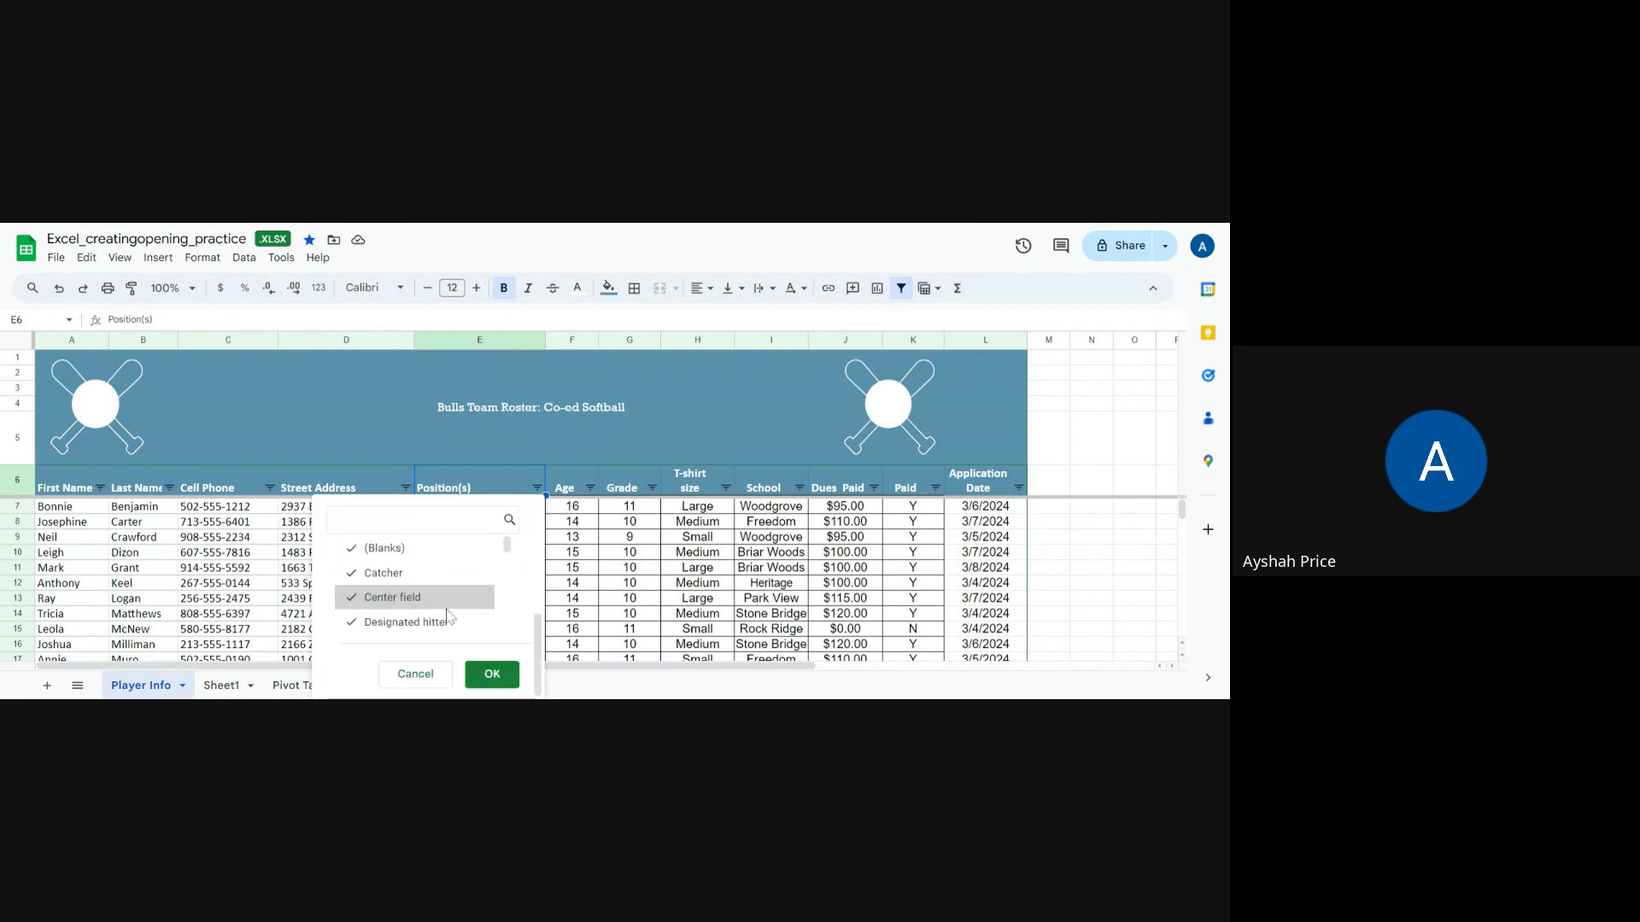
{"action": "left_click", "coordinate": [491, 674]}
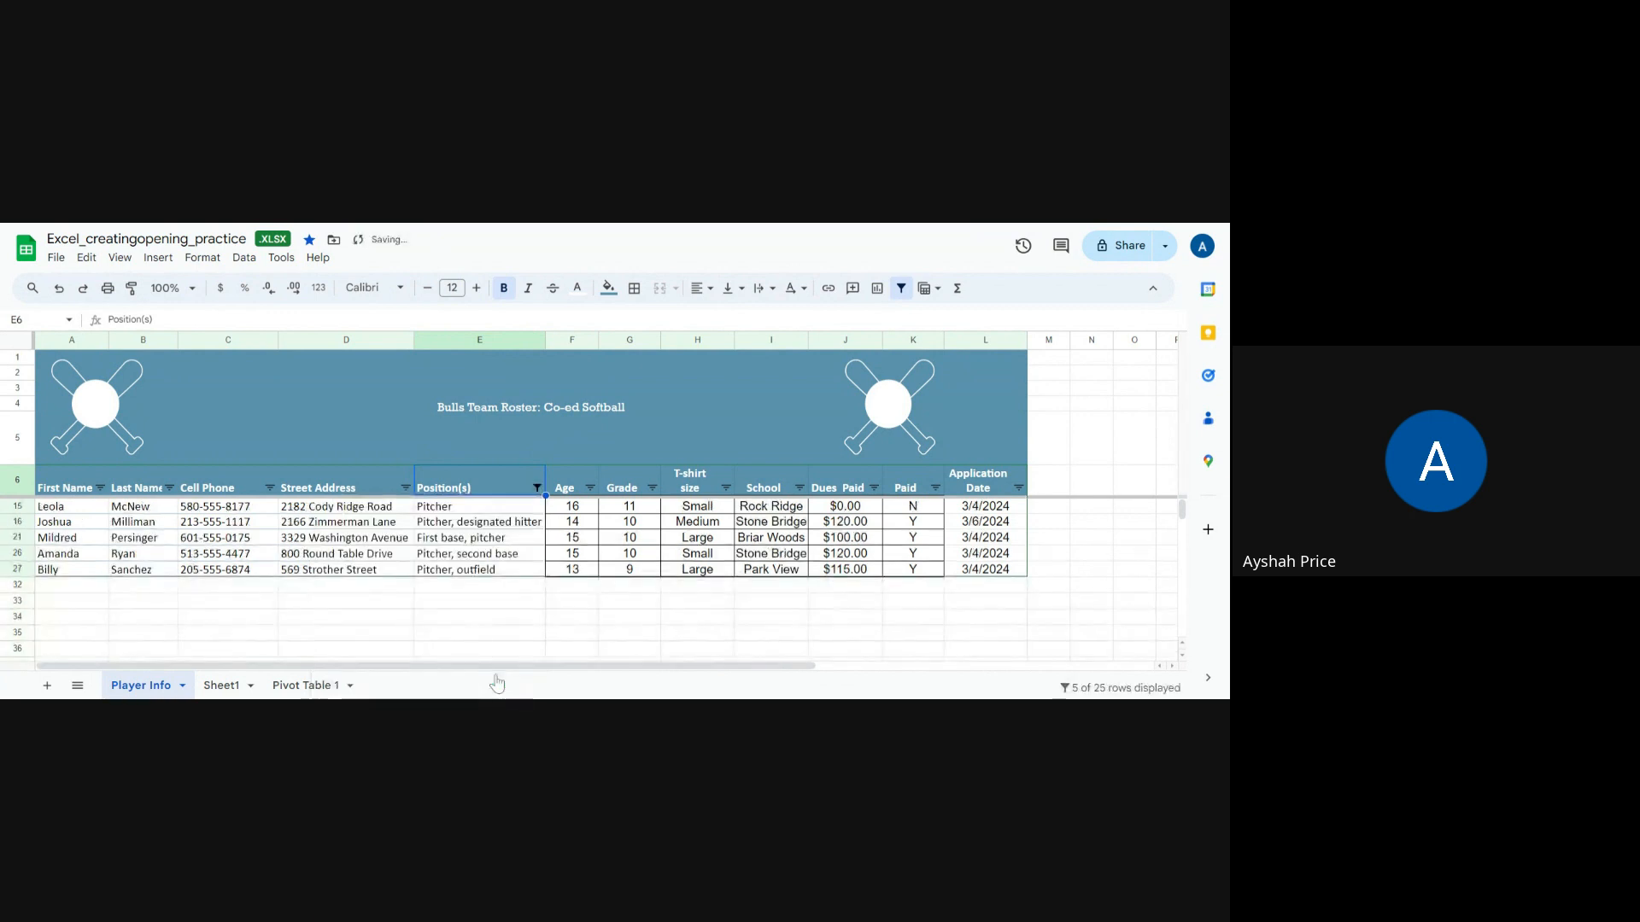
Step: Select the filtered roster range A6:L27, then undo the Position(s) filter
{"action": "left_click", "coordinate": [42, 489]}
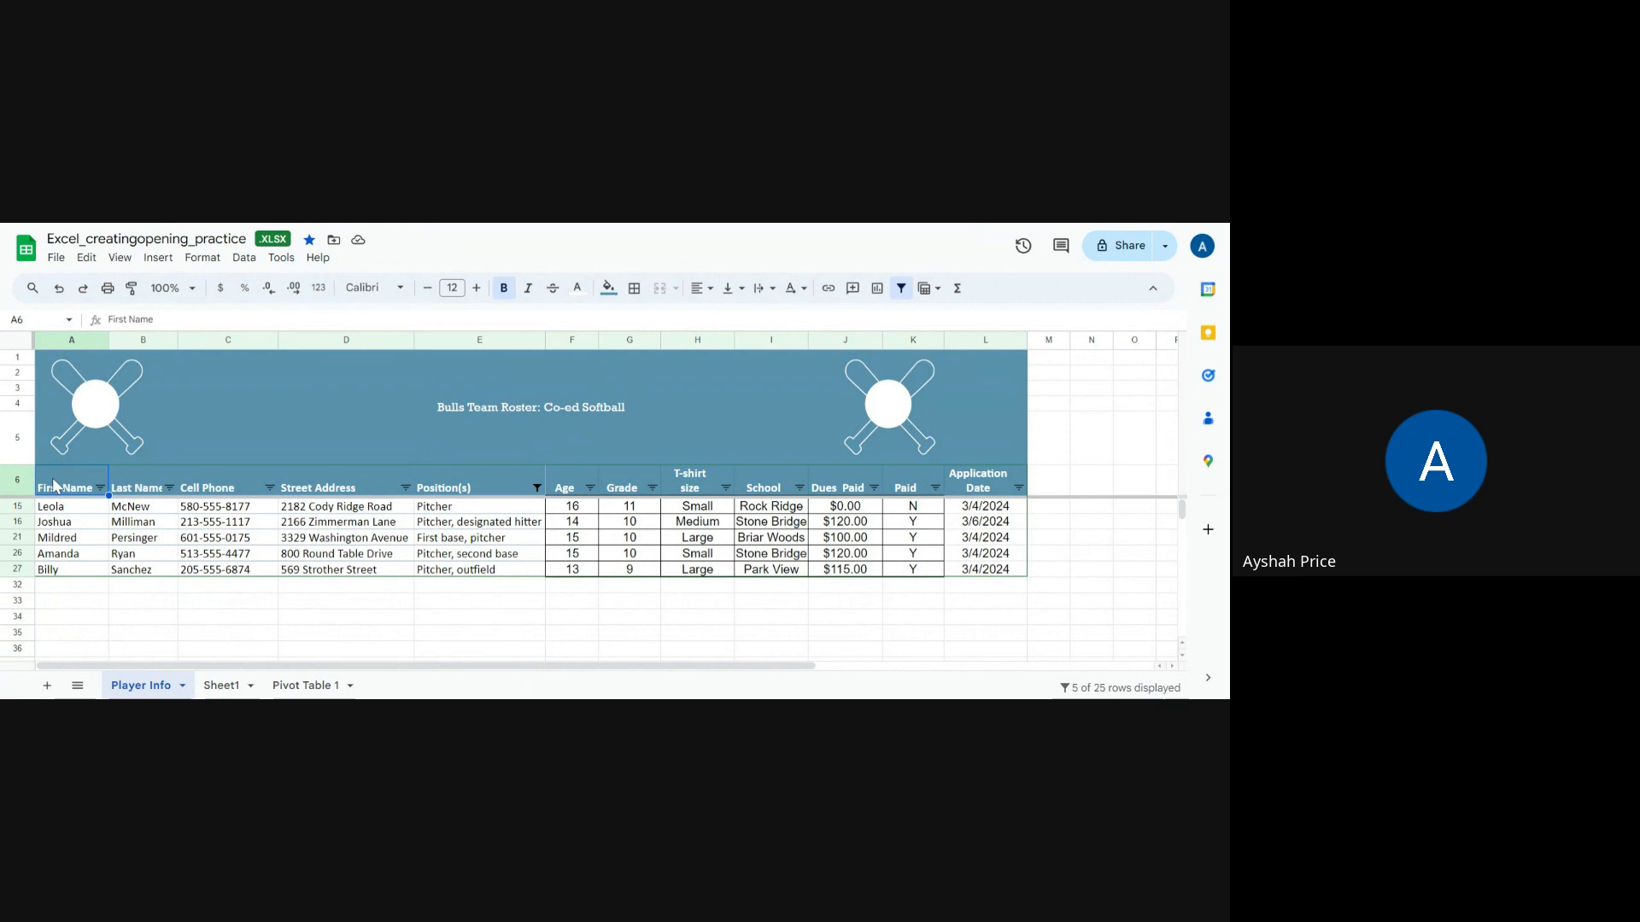
{"action": "left_click_drag", "start_coordinate": [47, 489], "coordinate": [1006, 574]}
{"action": "left_click", "coordinate": [373, 618]}
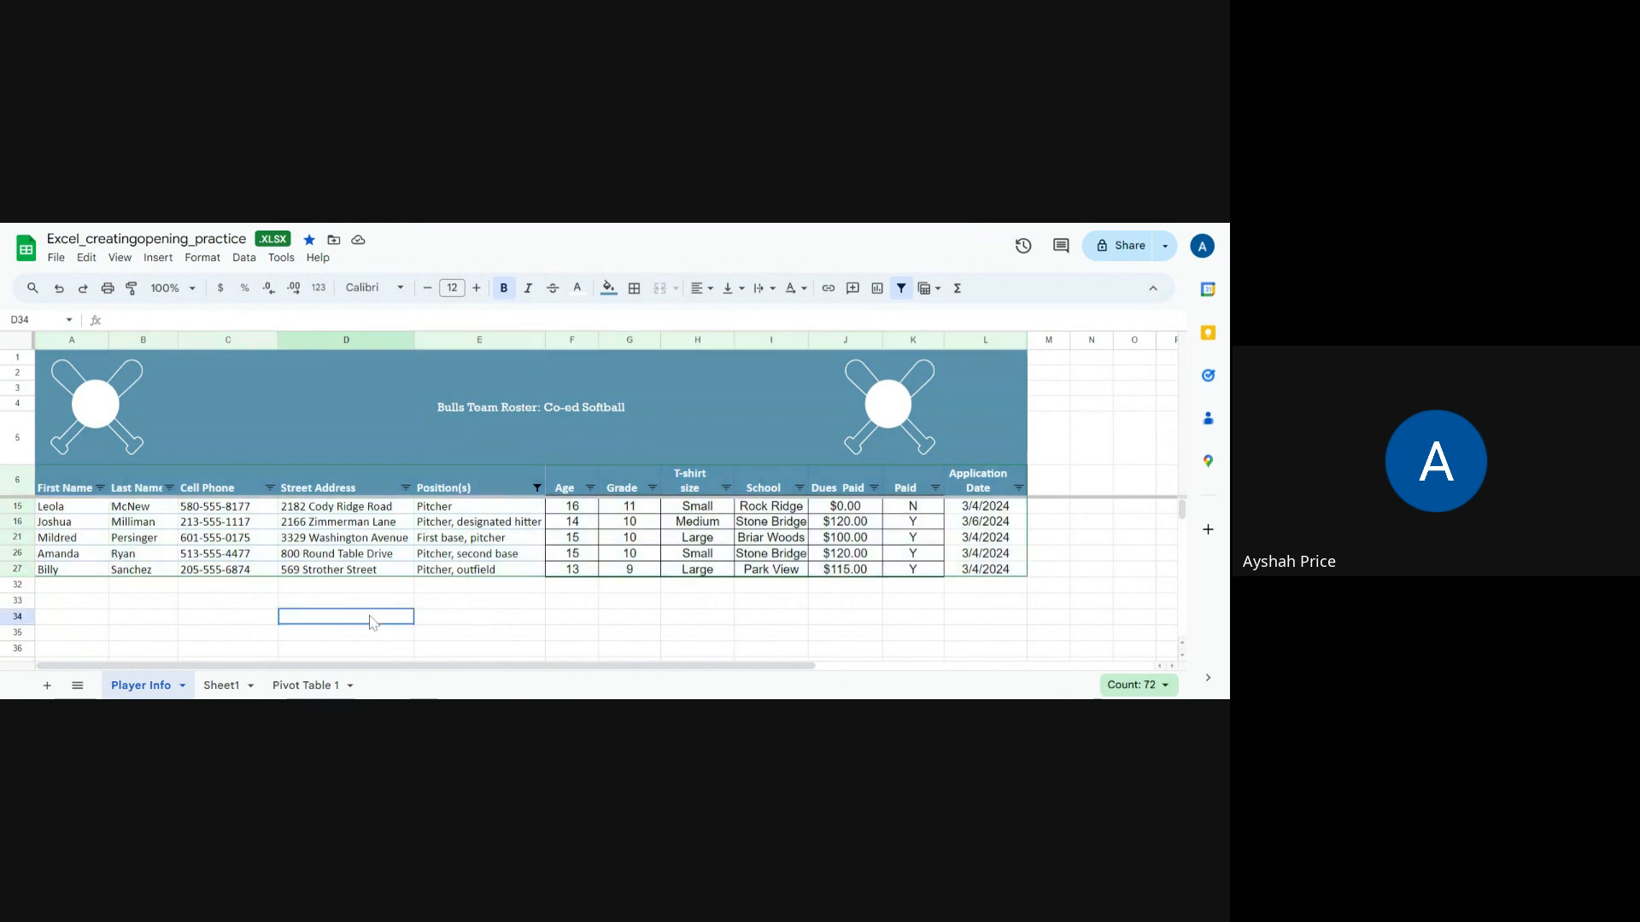
{"action": "left_click_drag", "start_coordinate": [67, 493], "coordinate": [781, 470]}
{"action": "left_click_drag", "start_coordinate": [897, 470], "coordinate": [1013, 575]}
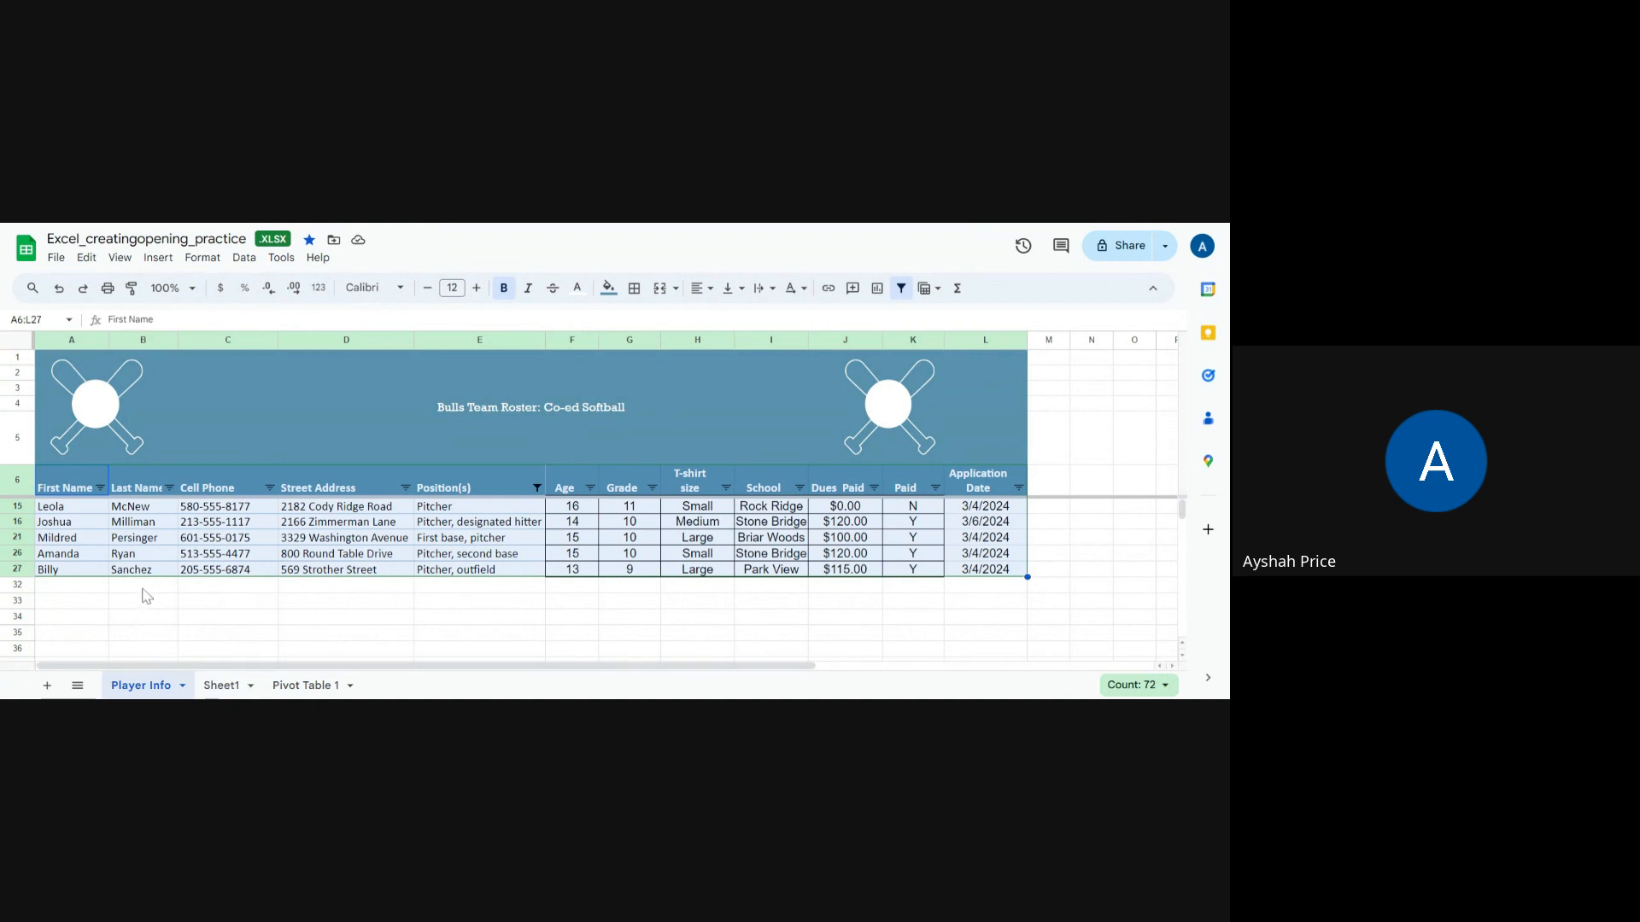
{"action": "left_click", "coordinate": [58, 288]}
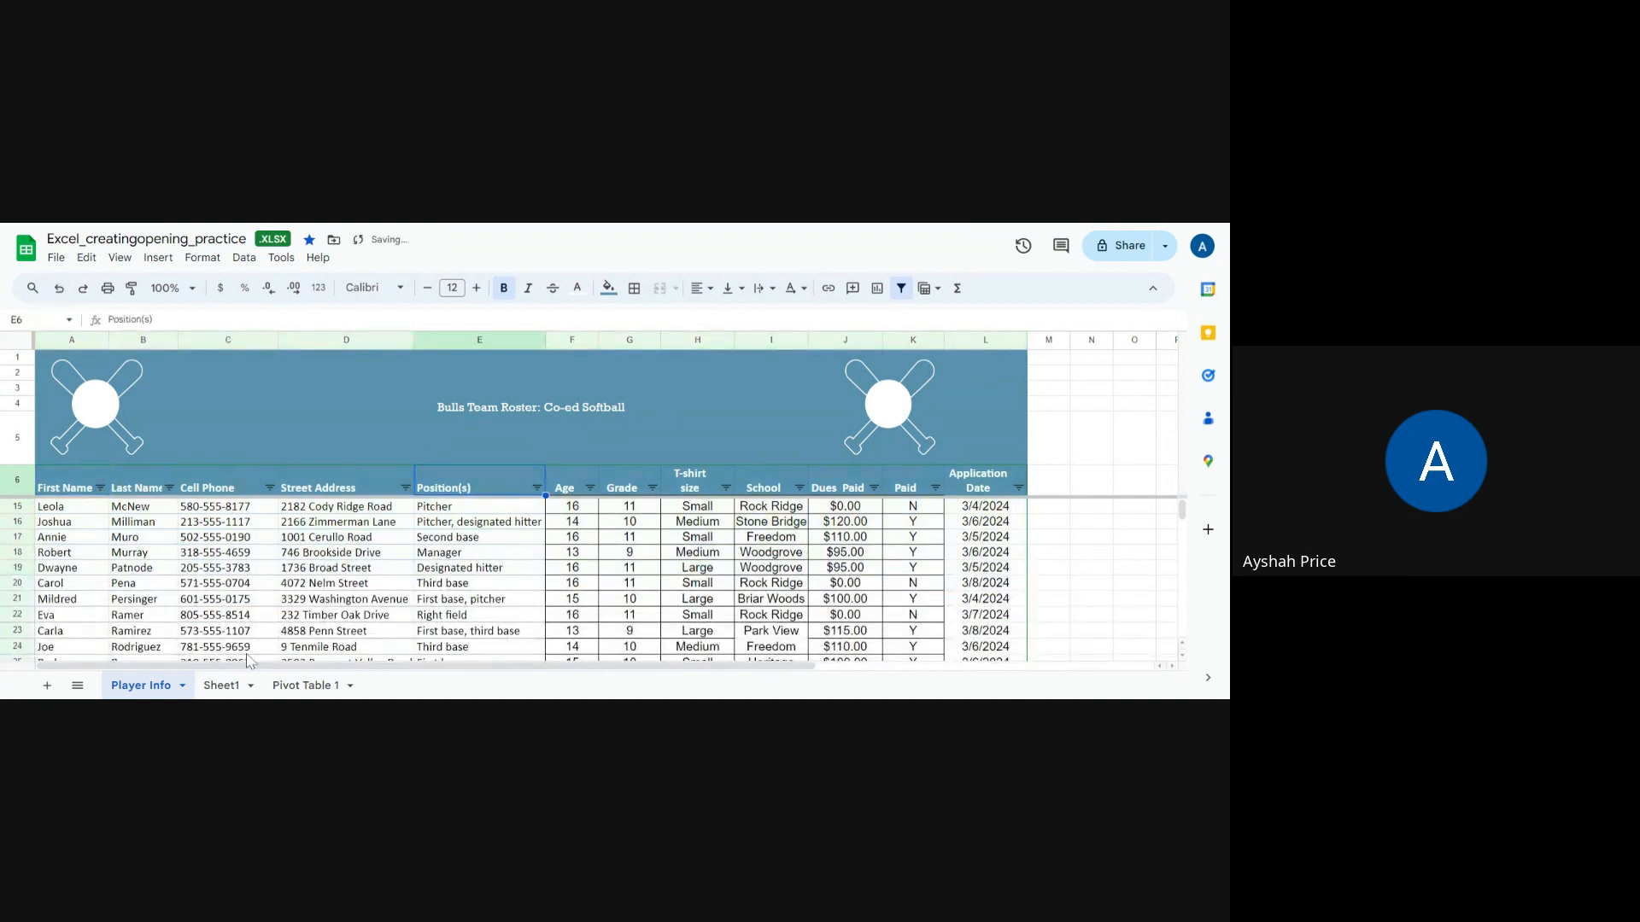
Step: Copy the Player Info sheet to a new spreadsheet and close the confirmation
{"action": "left_click", "coordinate": [181, 686]}
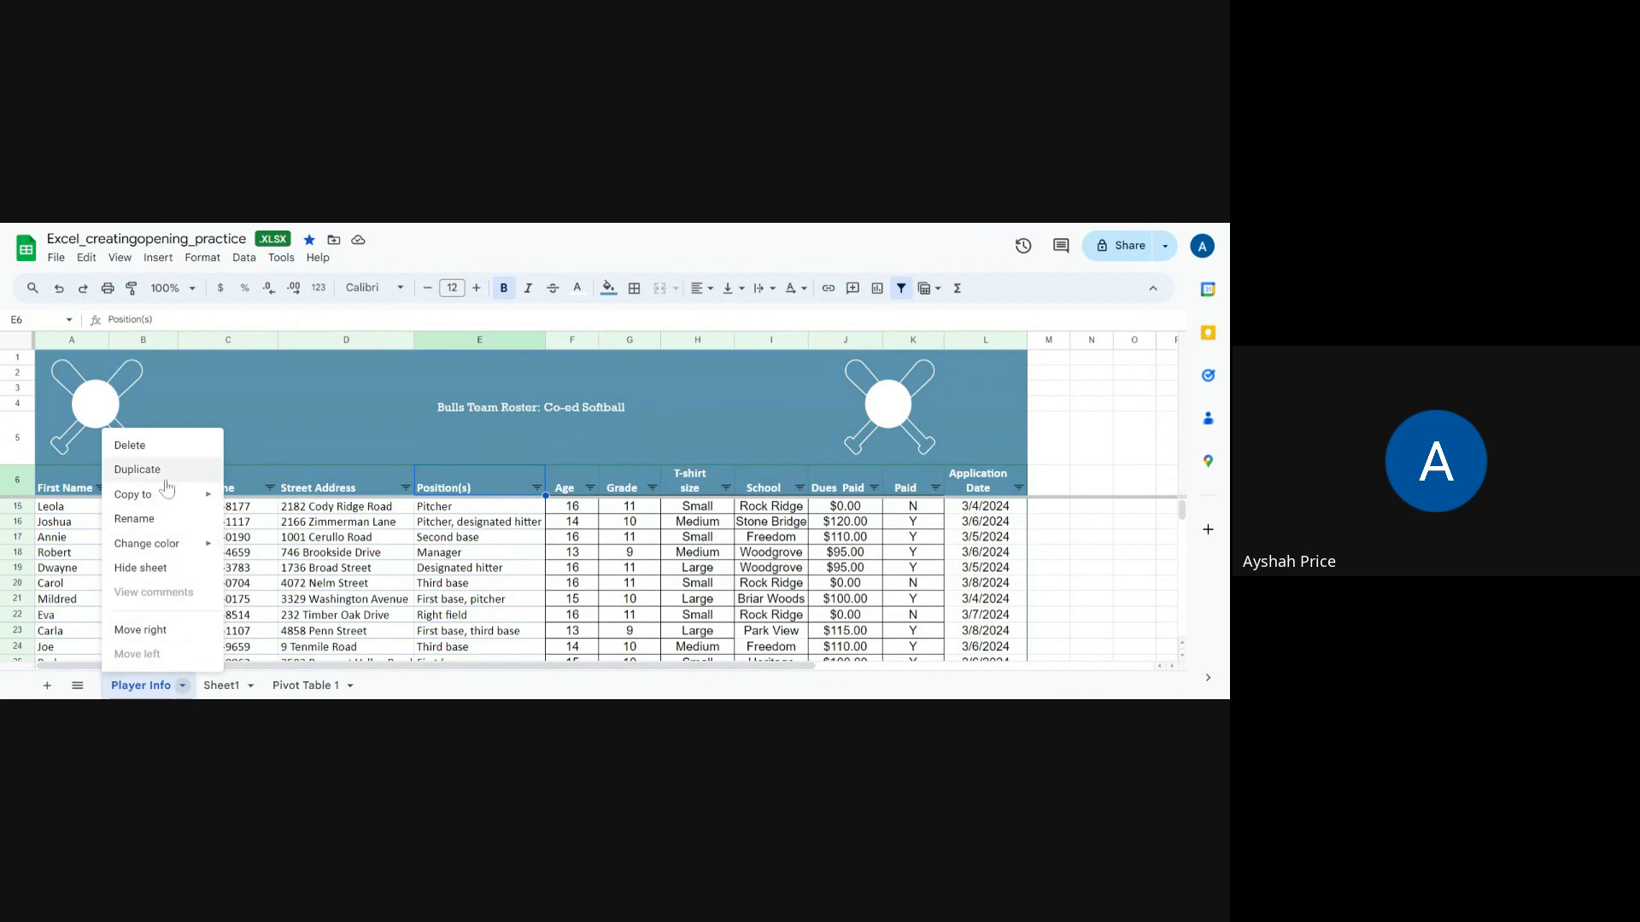
{"action": "mouse_move", "coordinate": [169, 503]}
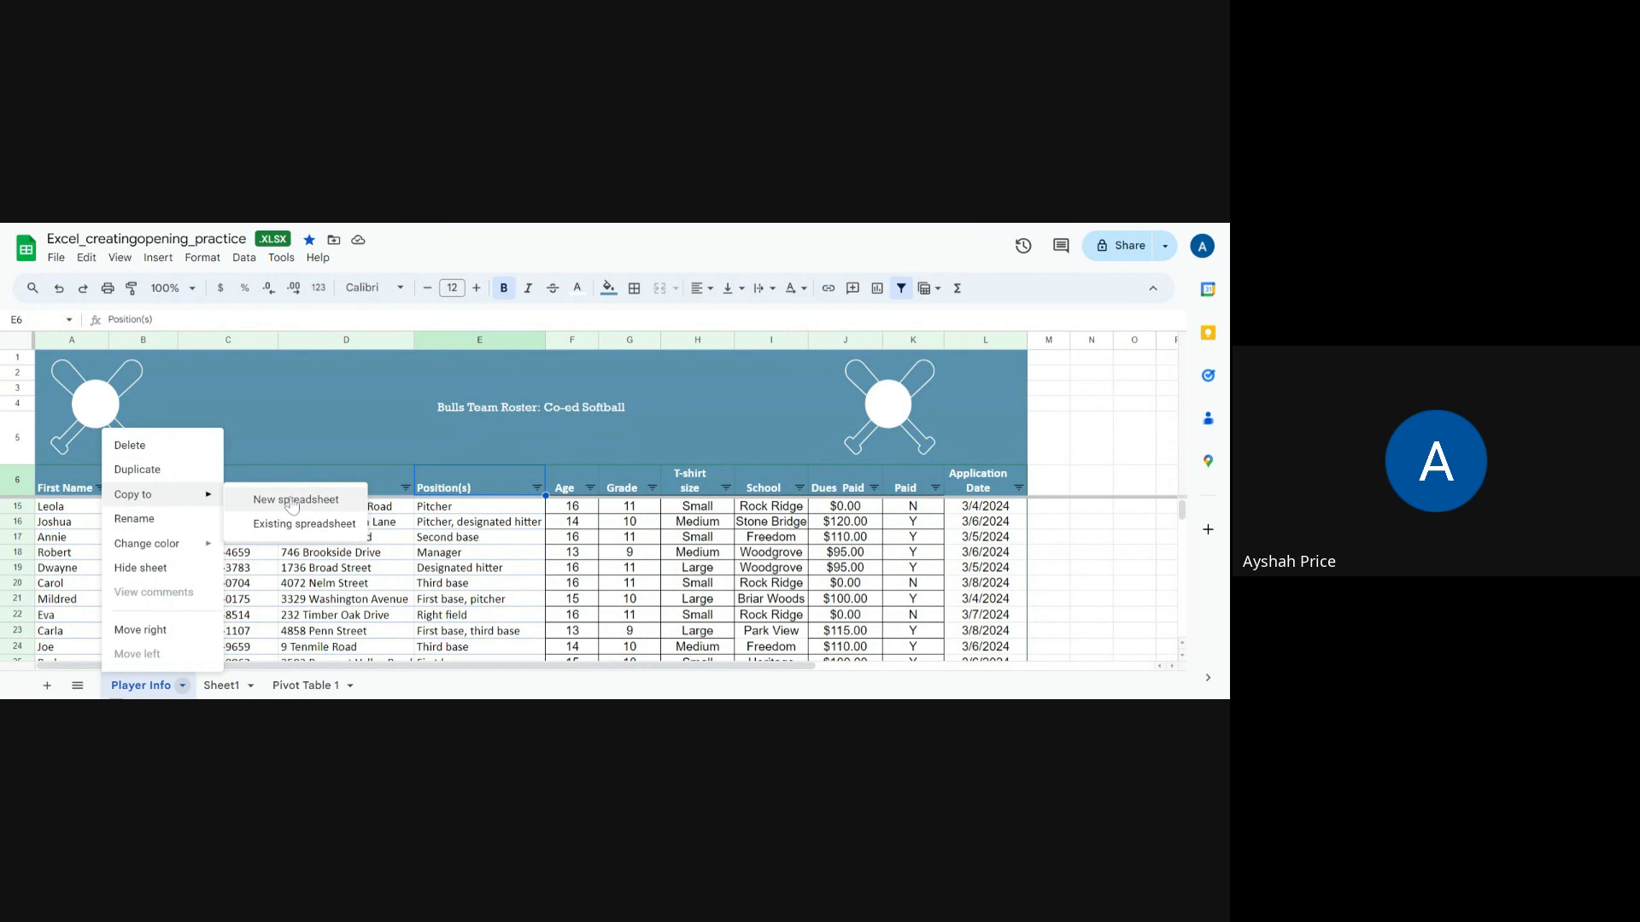
{"action": "left_click", "coordinate": [291, 502]}
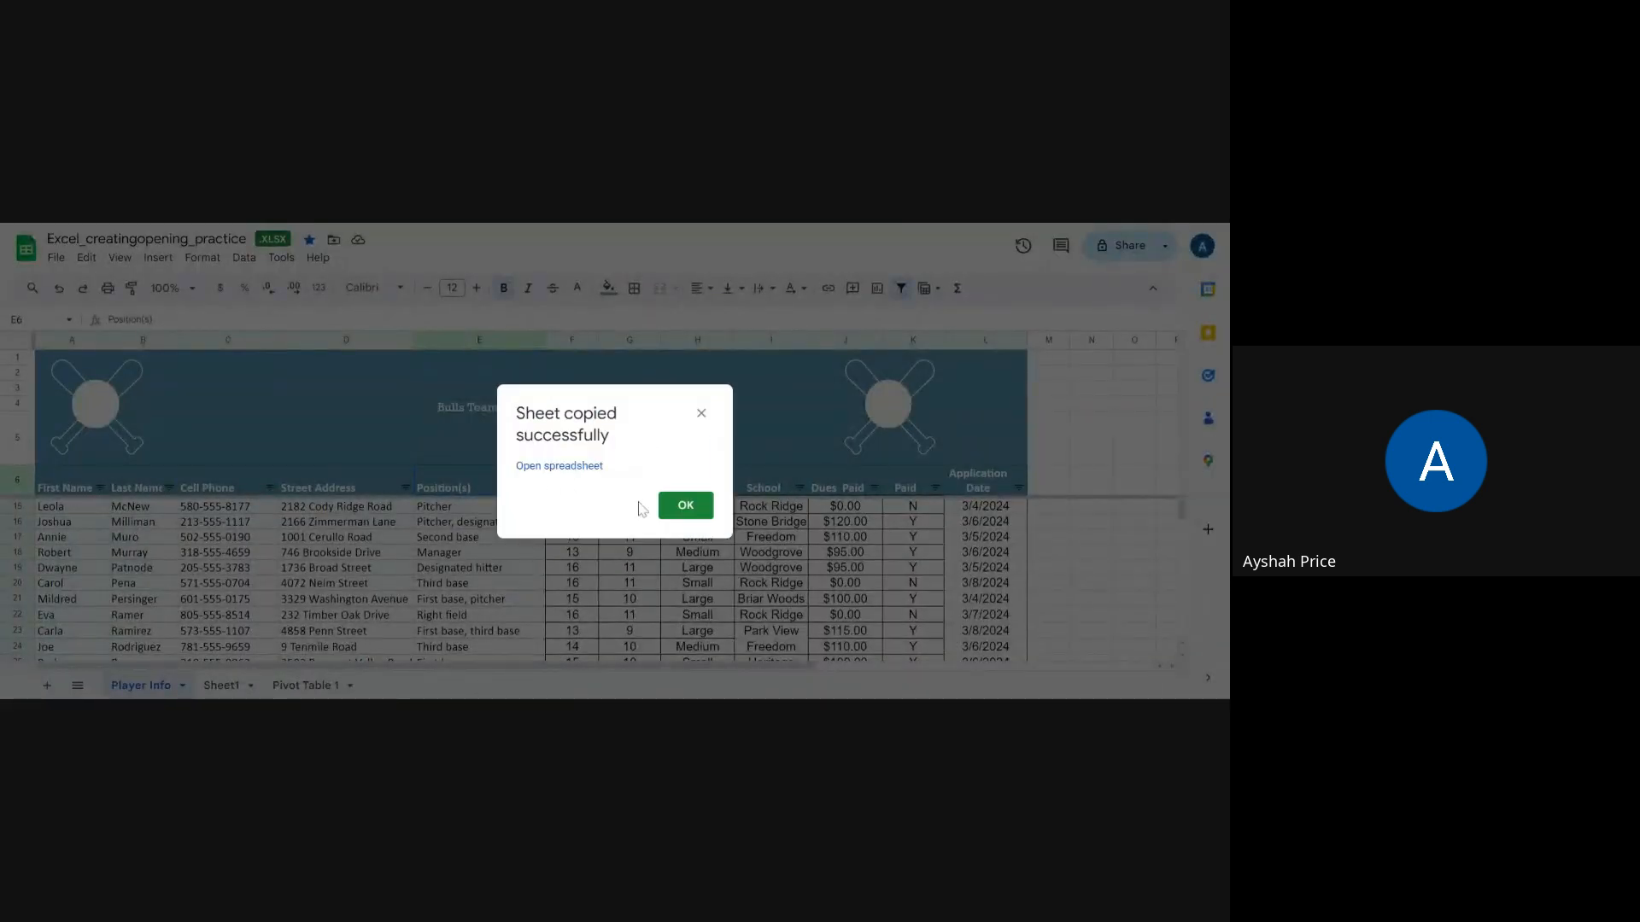
{"action": "left_click", "coordinate": [701, 415]}
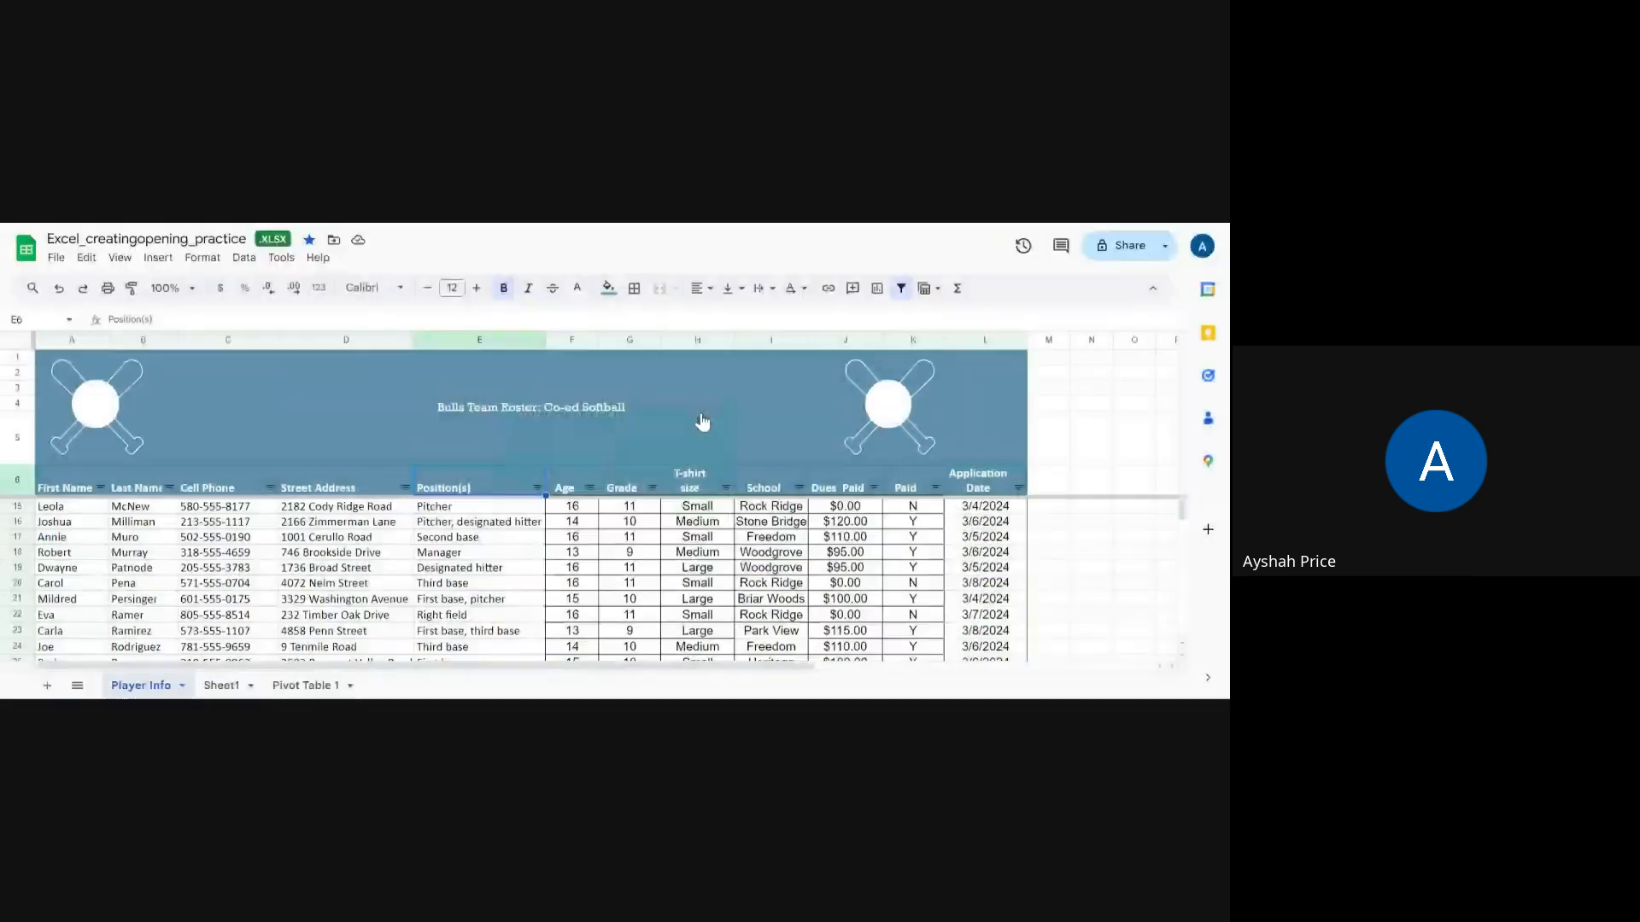
Step: Duplicate the Player Info sheet and rename the copy "Sort by Position"
{"action": "left_click", "coordinate": [180, 684]}
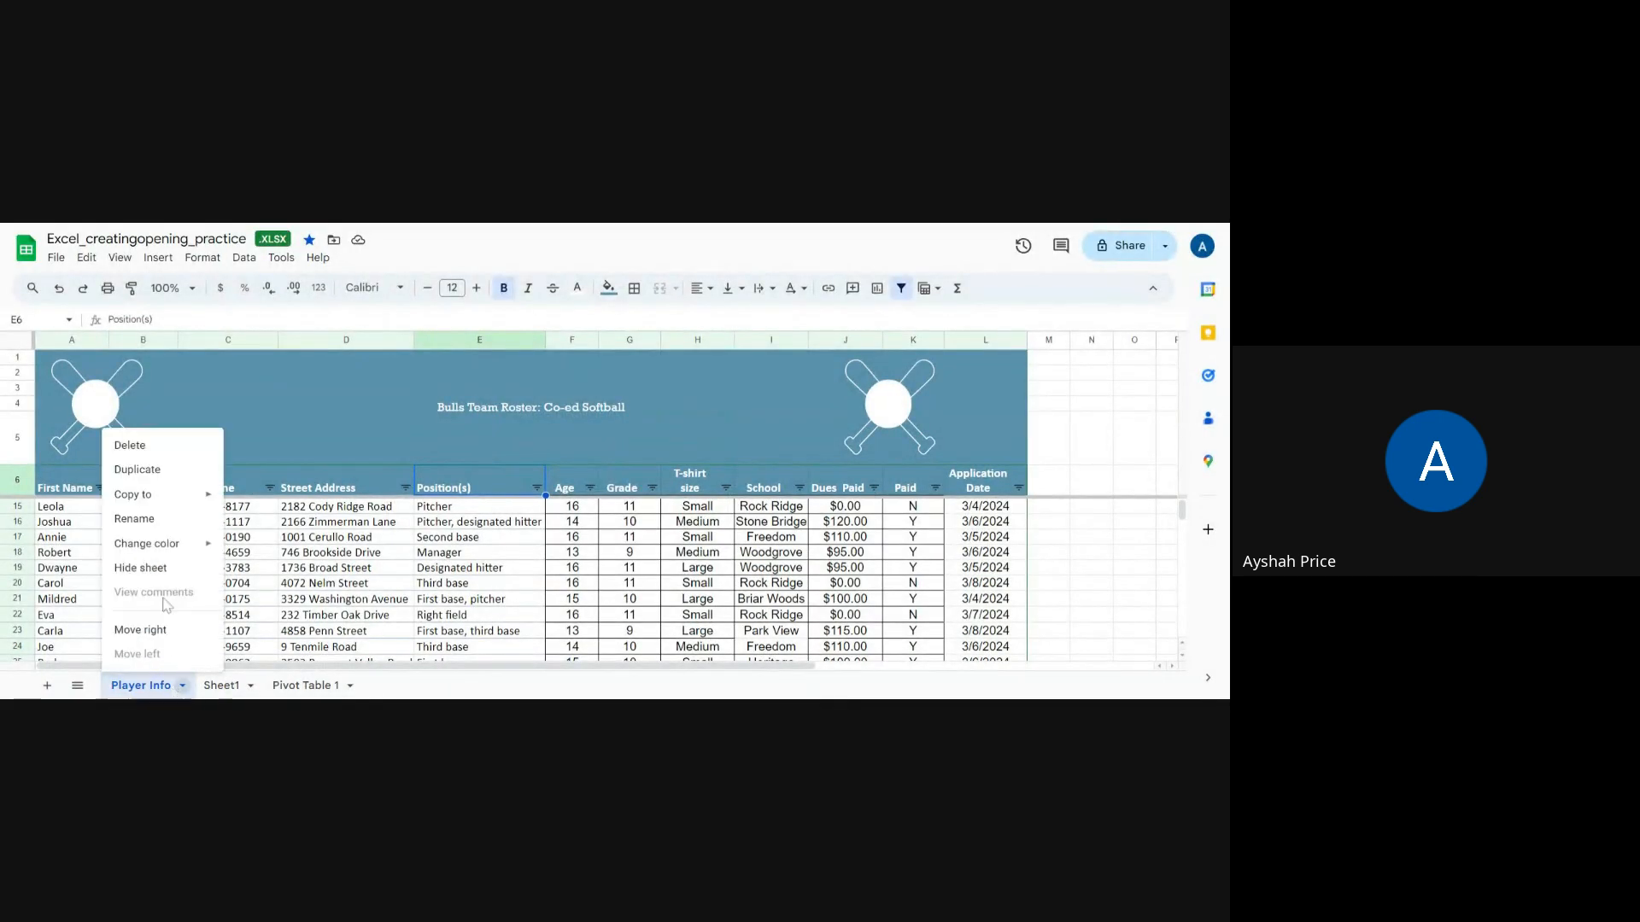
{"action": "left_click", "coordinate": [136, 469]}
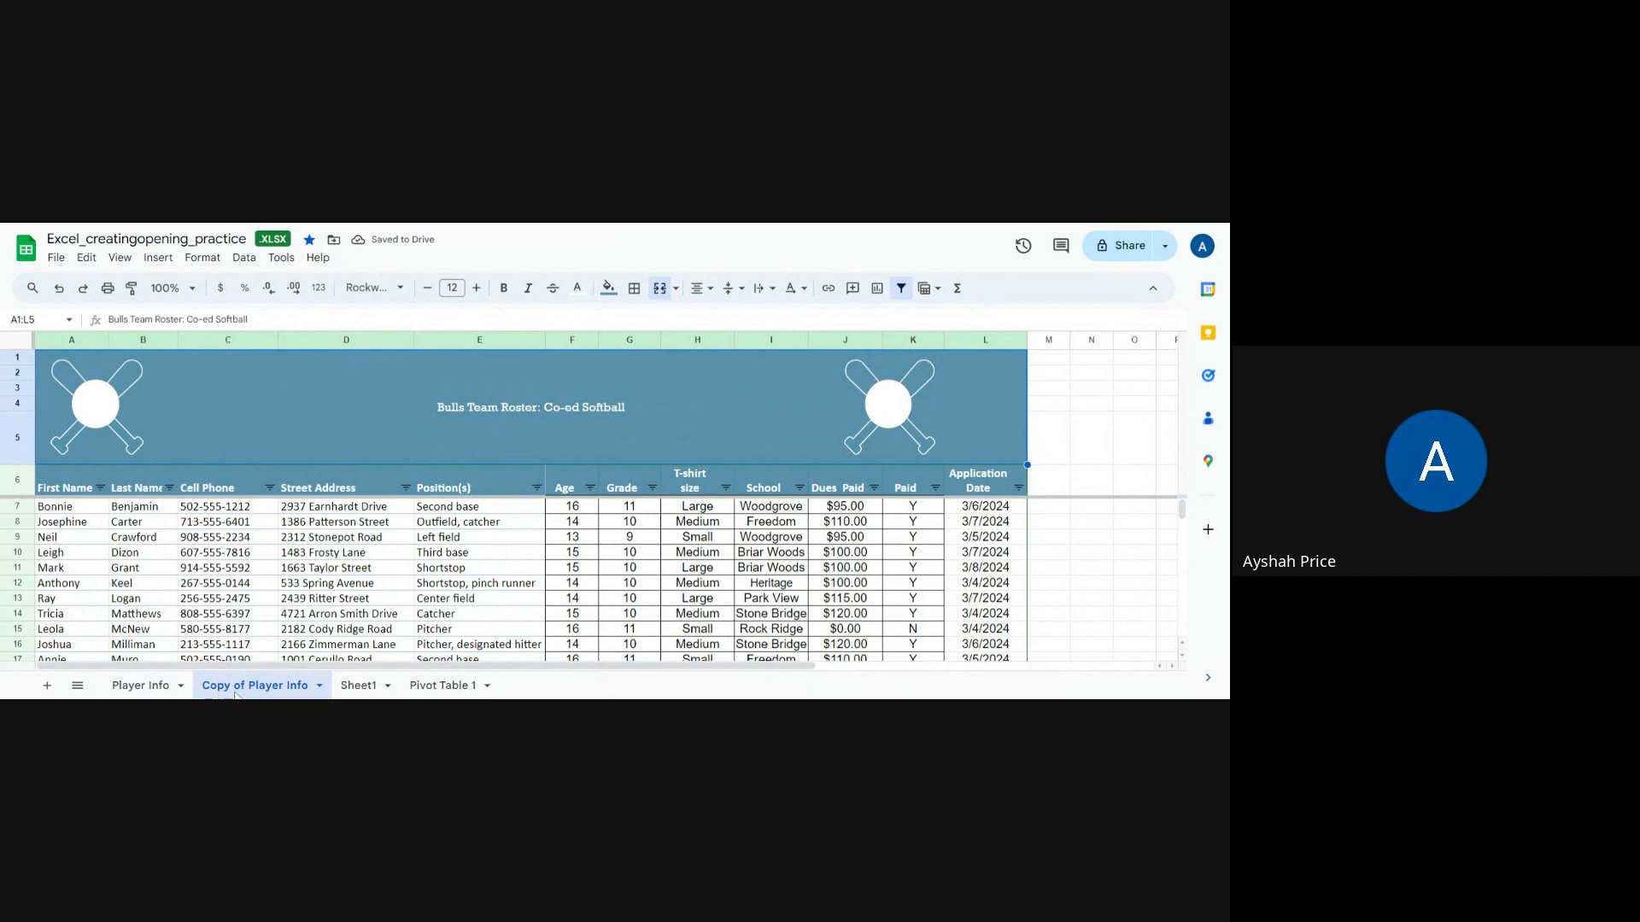
{"action": "right_click", "coordinate": [305, 689]}
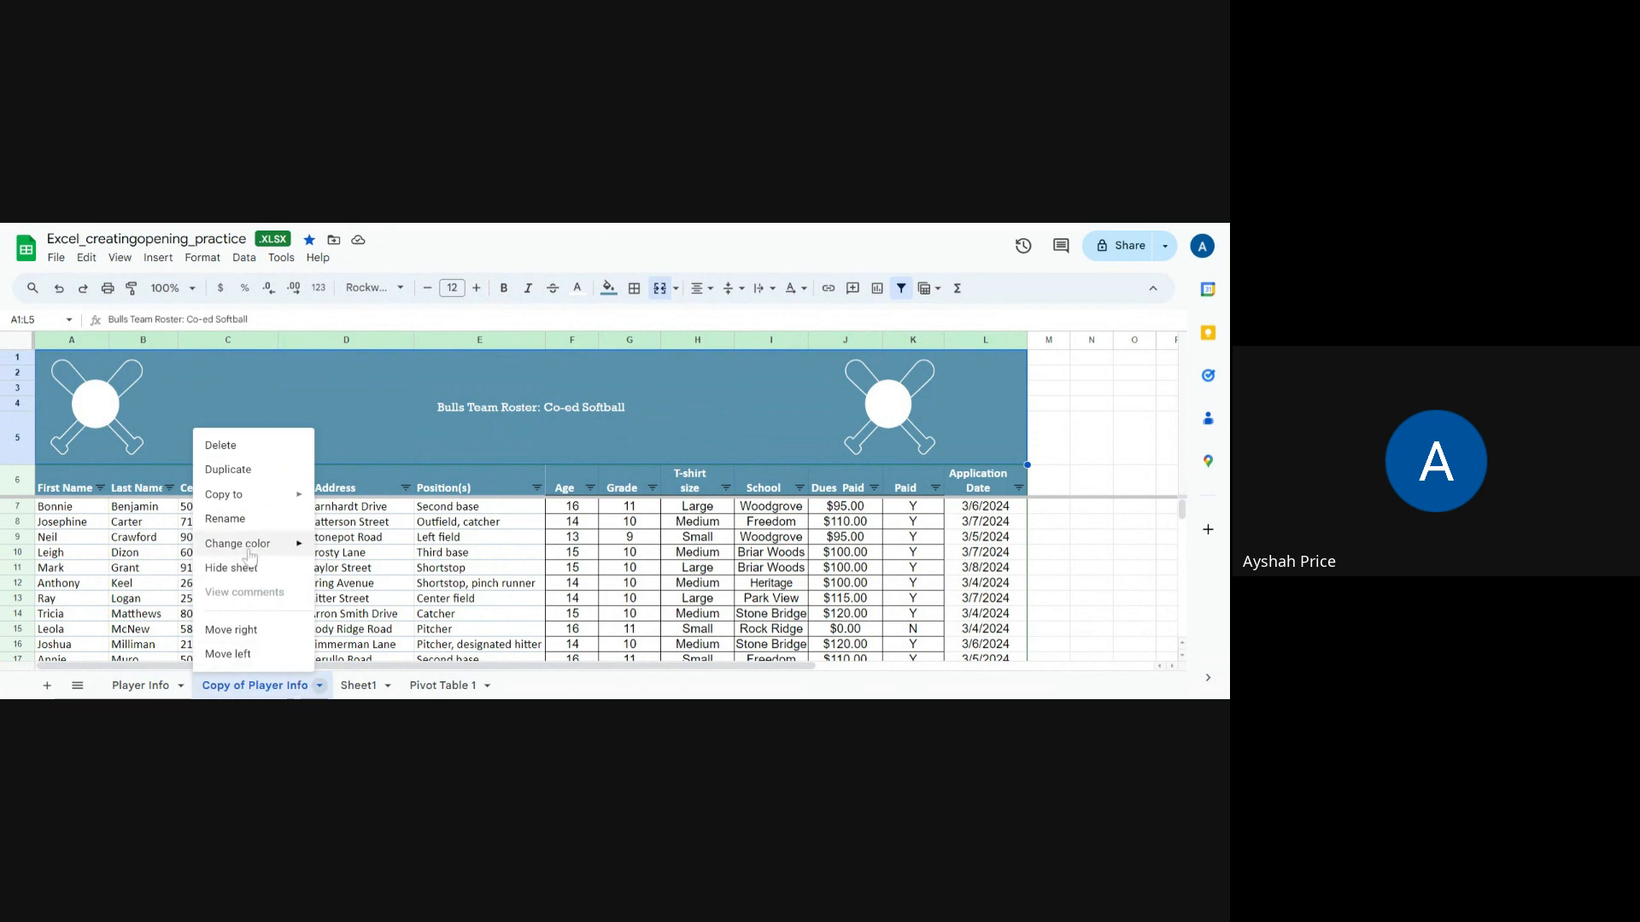
{"action": "left_click", "coordinate": [233, 521]}
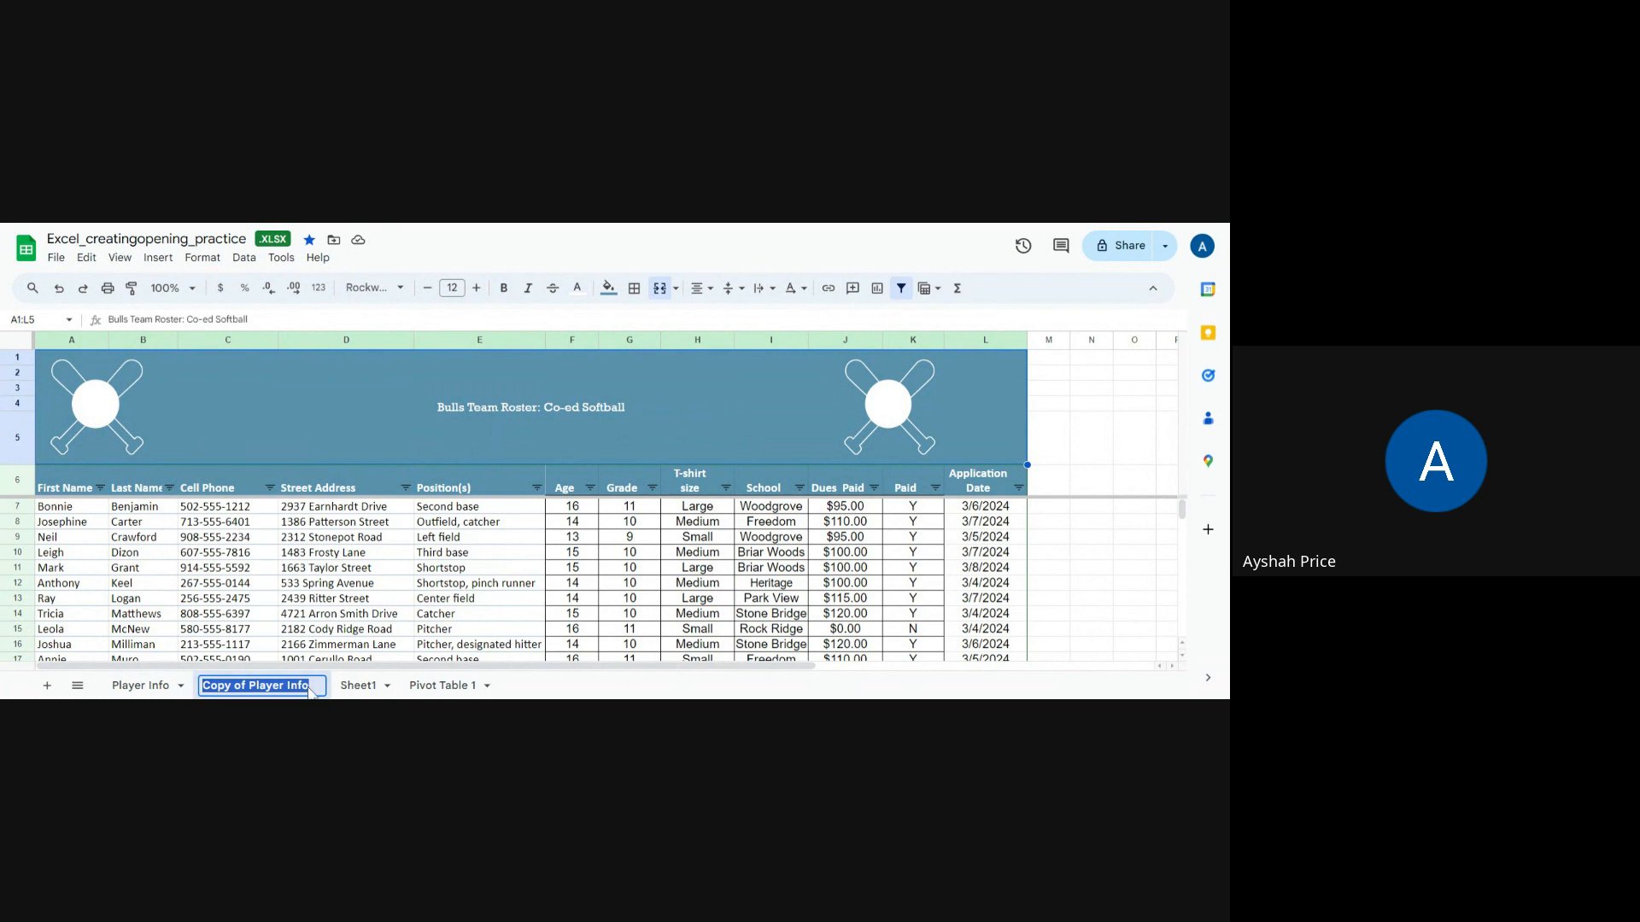
{"action": "type", "text": "S"}
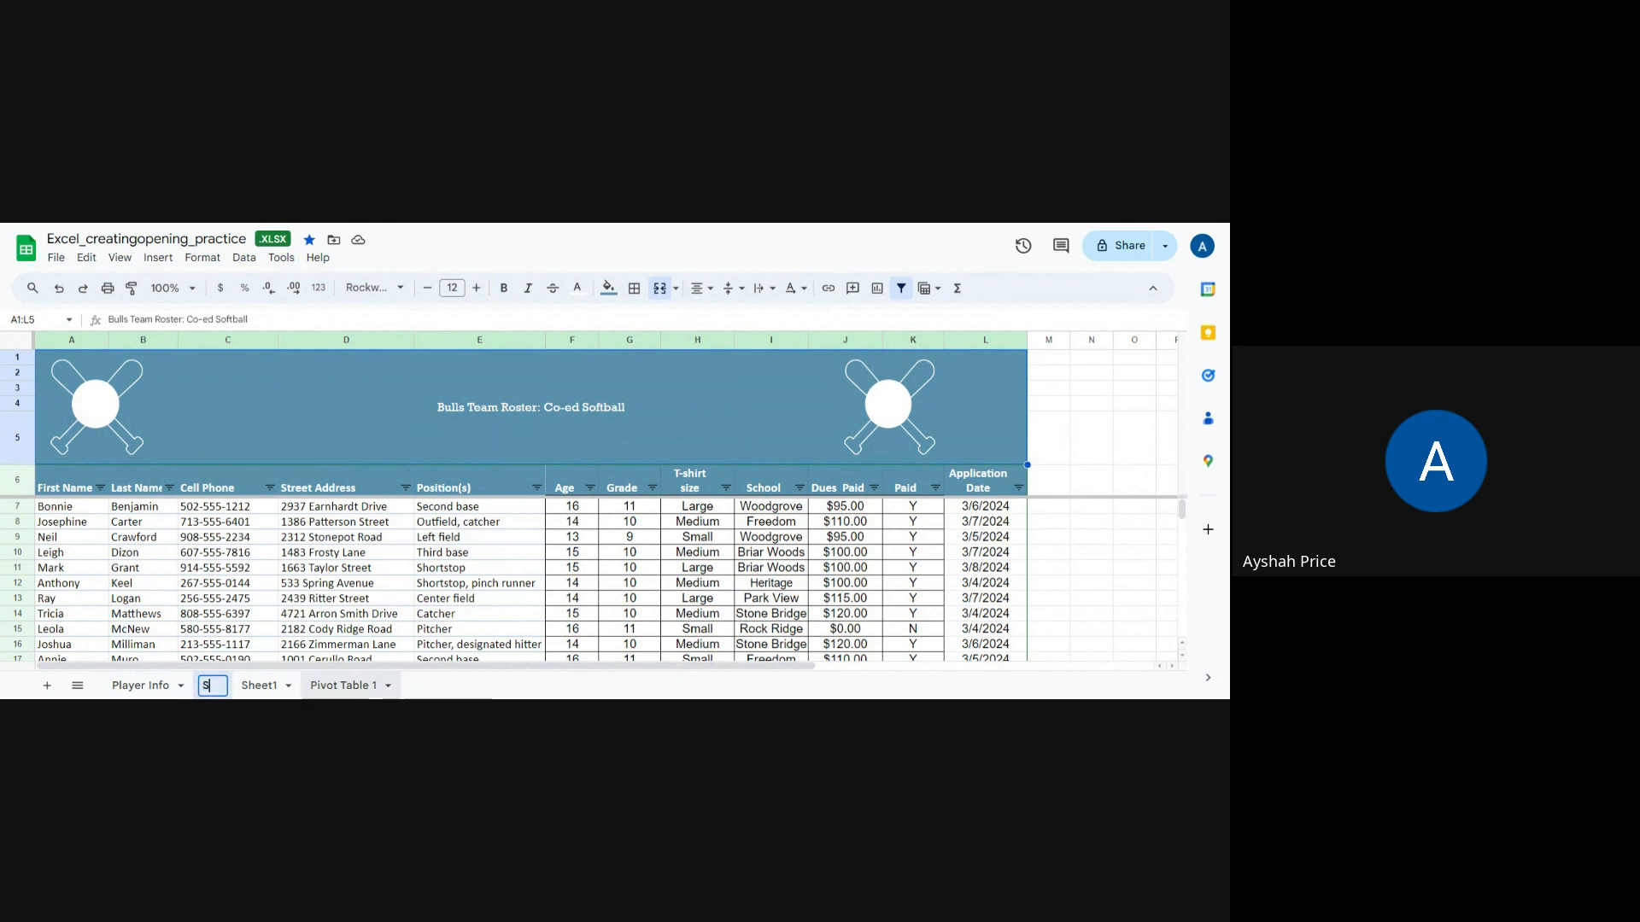
{"action": "type", "text": "ort by "}
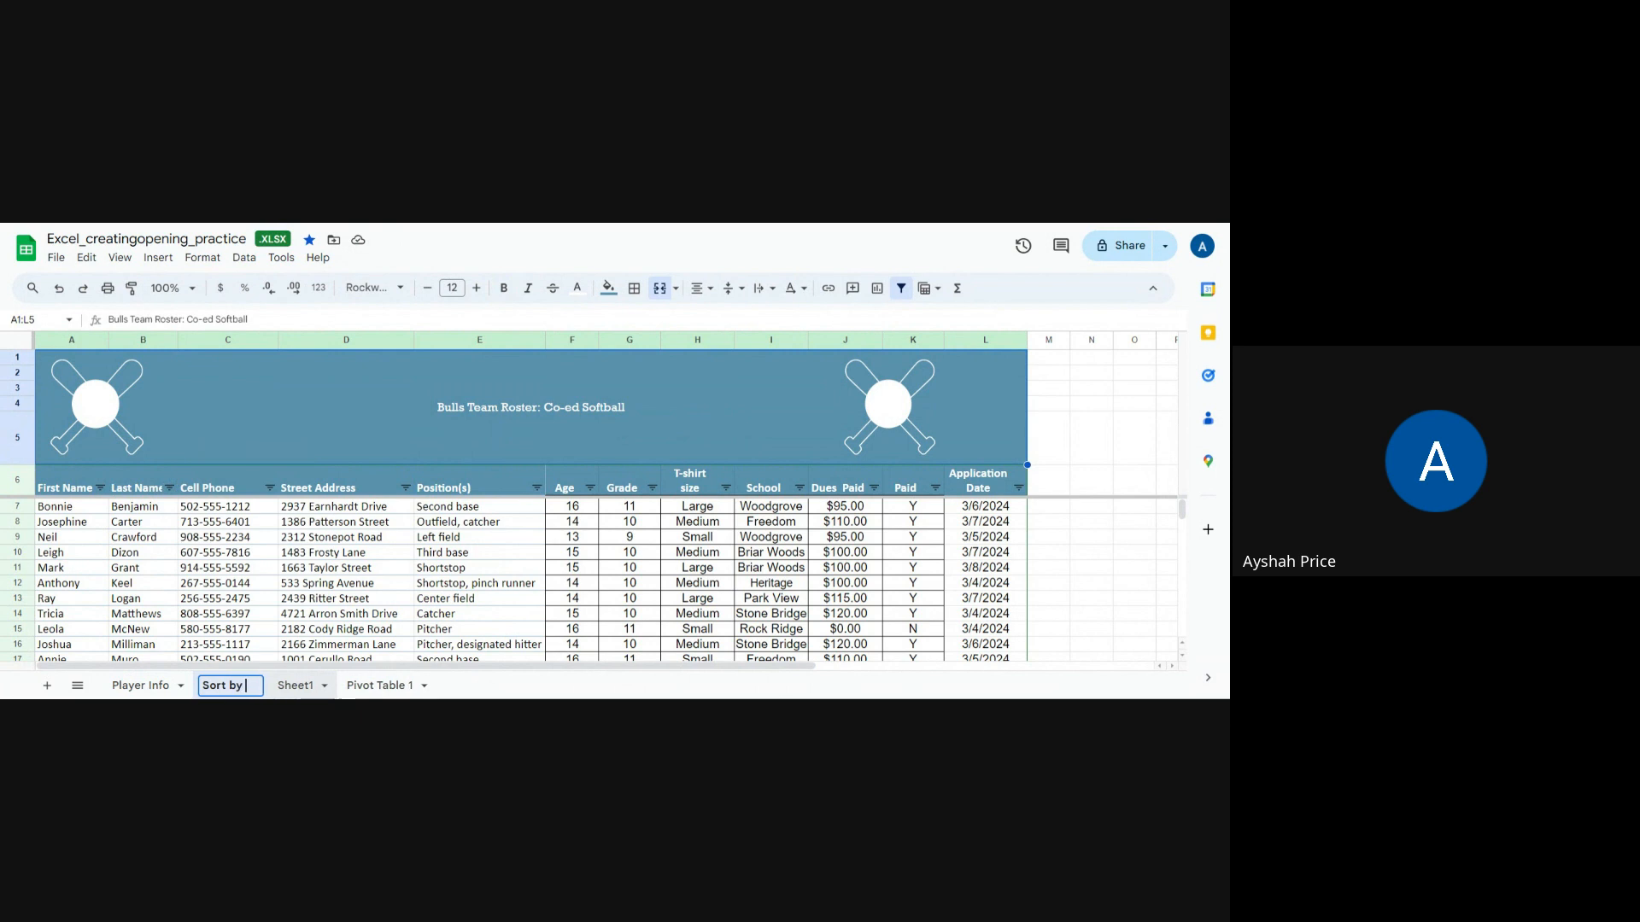
{"action": "type", "text": "Position"}
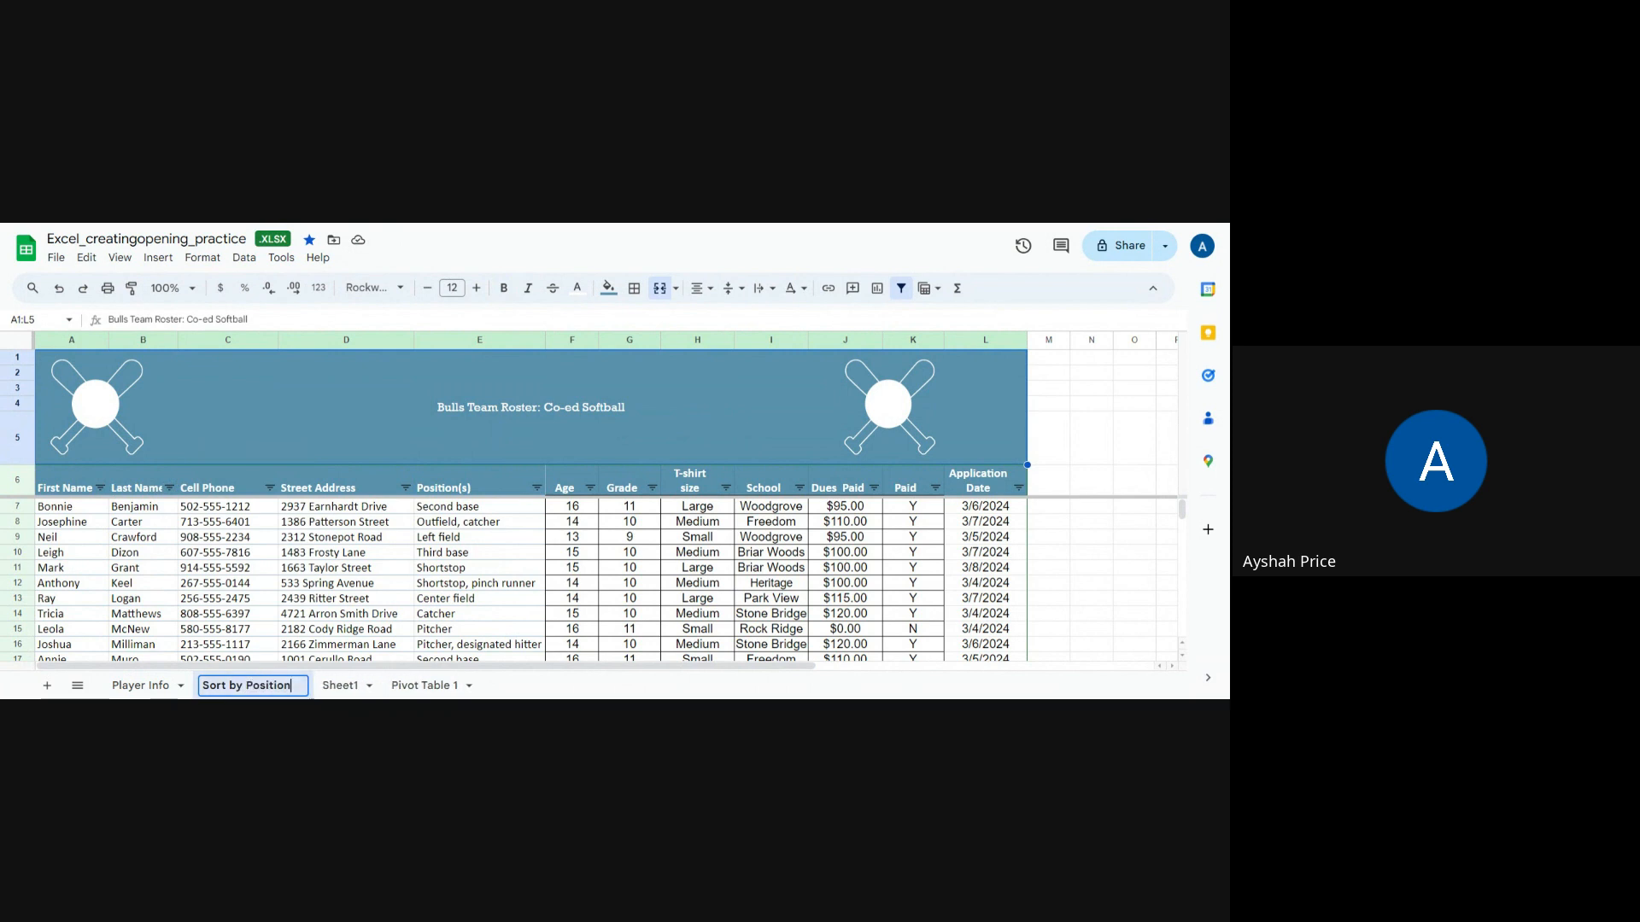
{"action": "key", "text": "Return"}
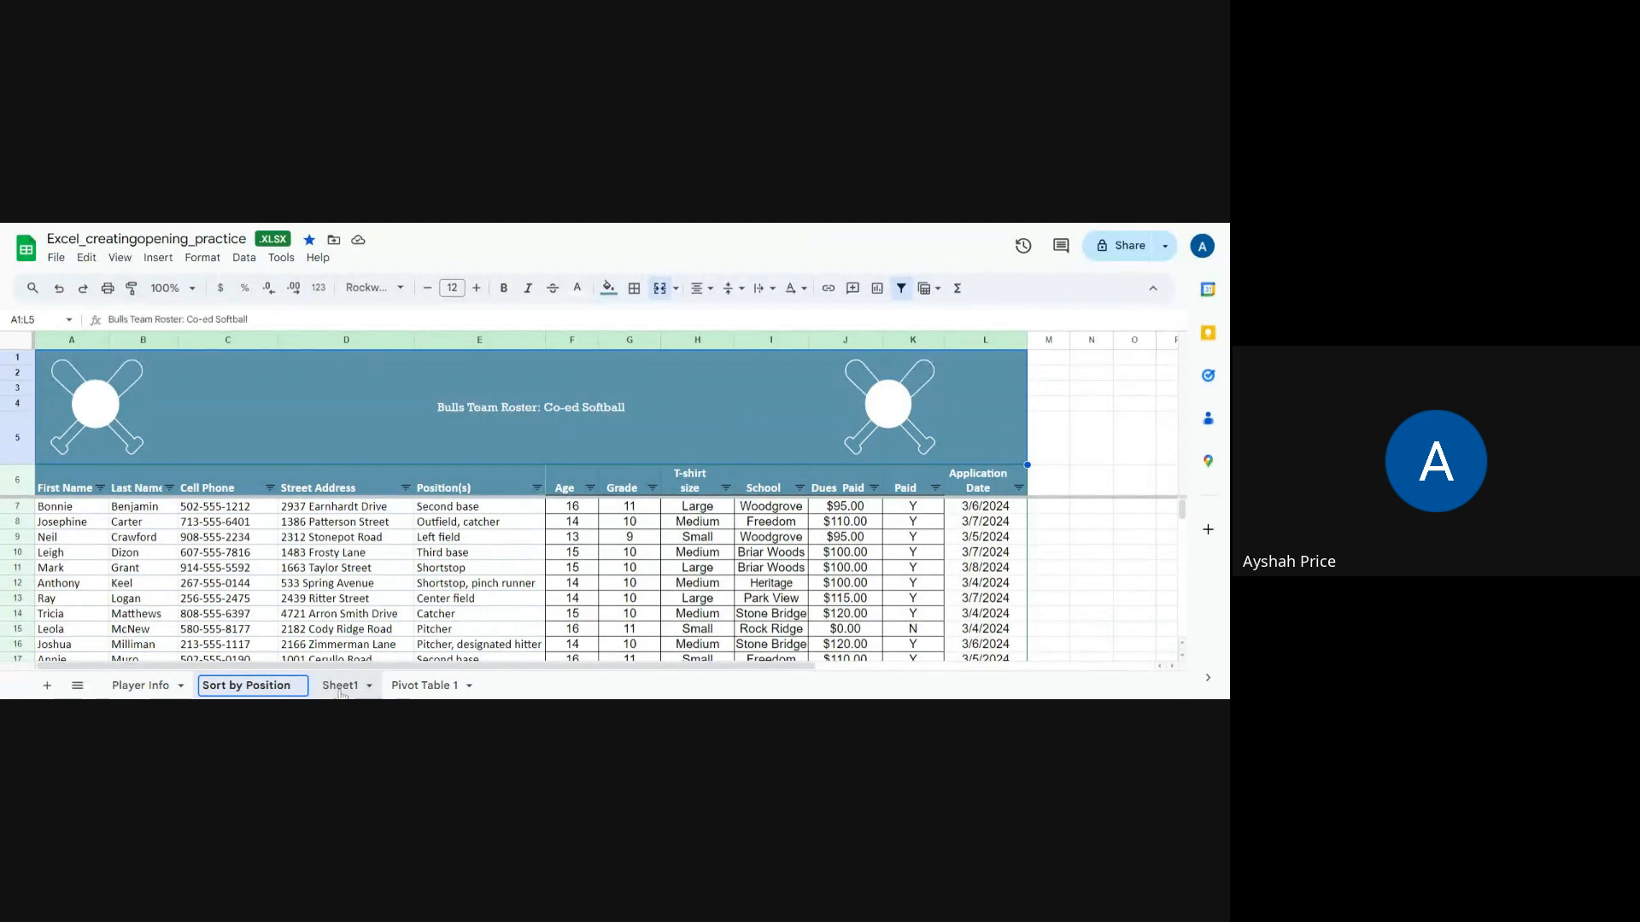
Step: On the Sort by Position sheet, filter the Position(s) column with a Text contains condition so only pitchers are listed
{"action": "left_click", "coordinate": [340, 686]}
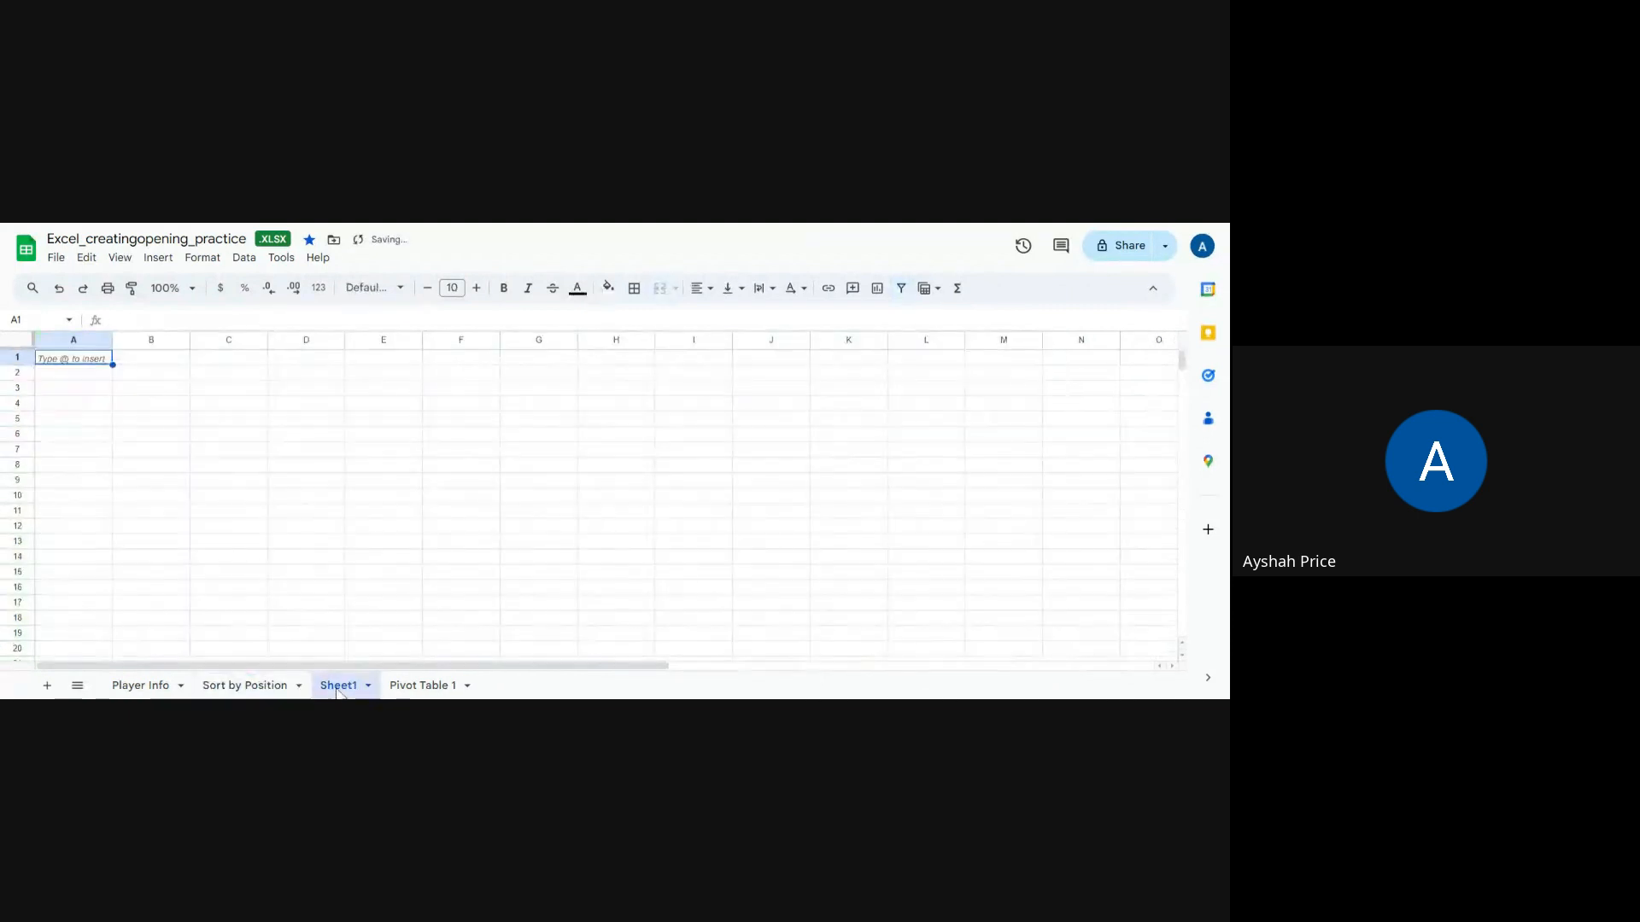
{"action": "left_click", "coordinate": [238, 688]}
{"action": "left_click", "coordinate": [145, 686]}
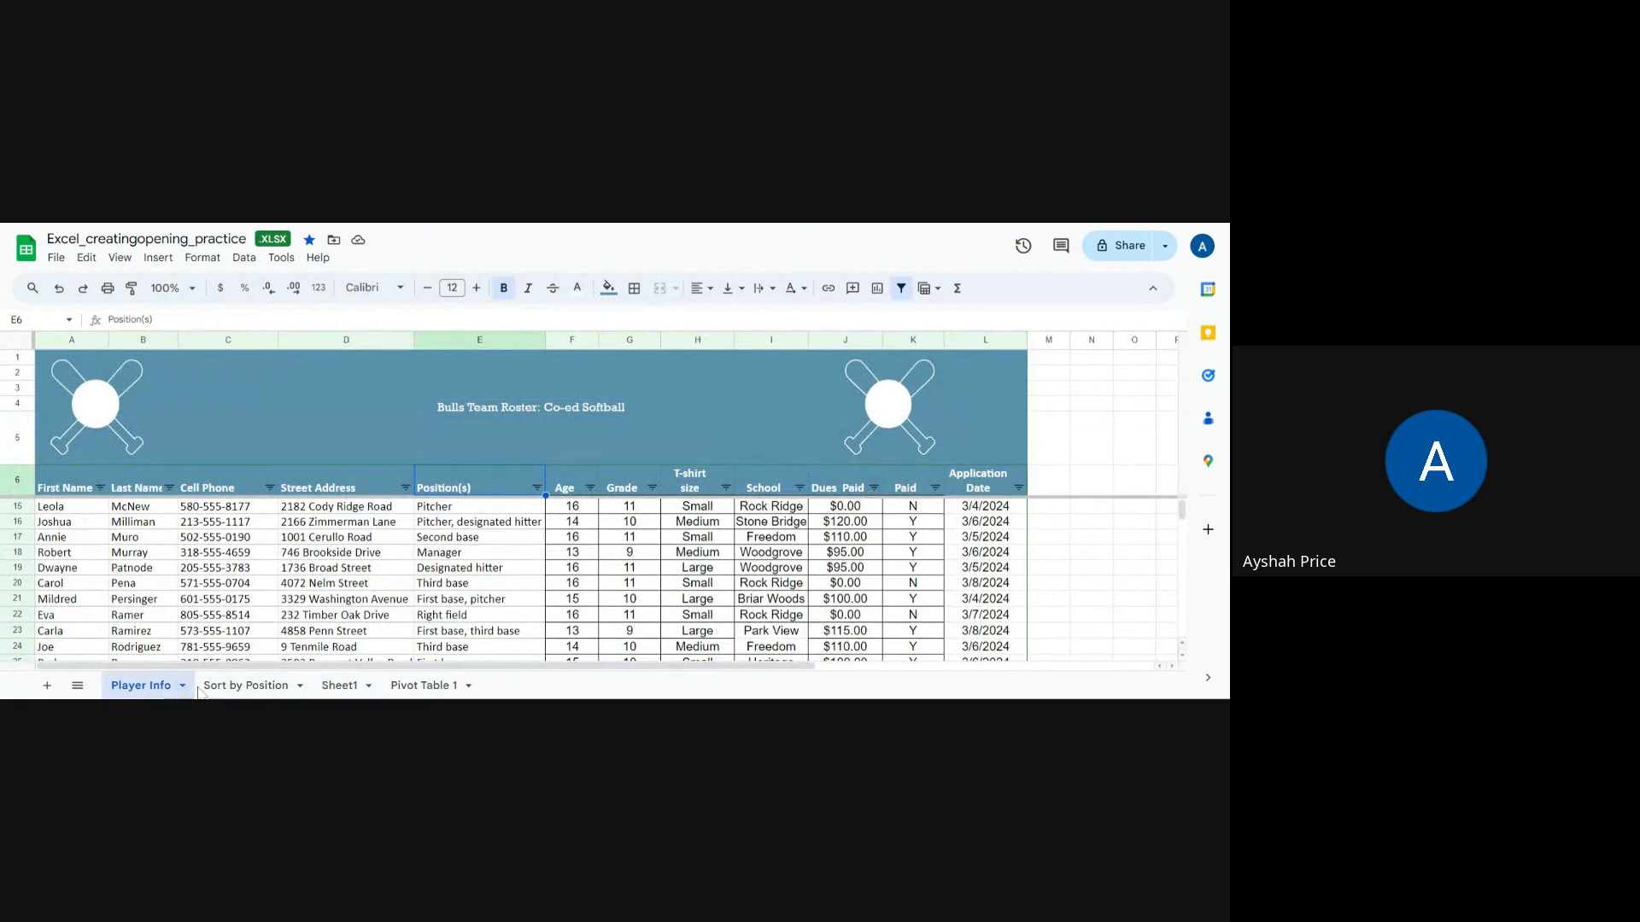
{"action": "left_click", "coordinate": [225, 687]}
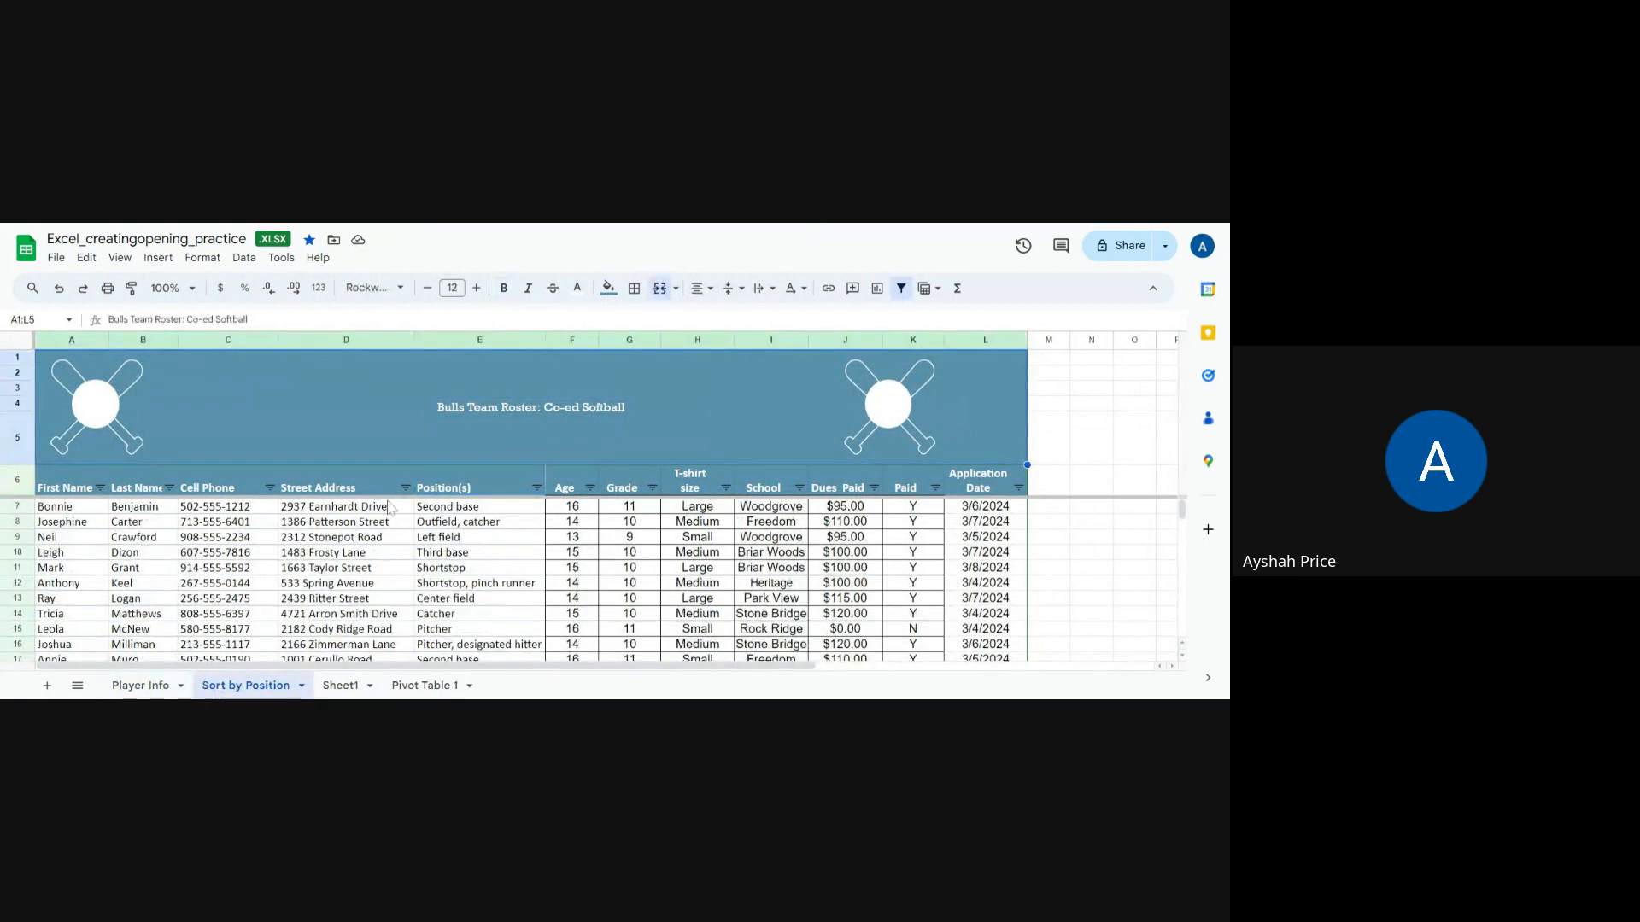
{"action": "left_click", "coordinate": [537, 489]}
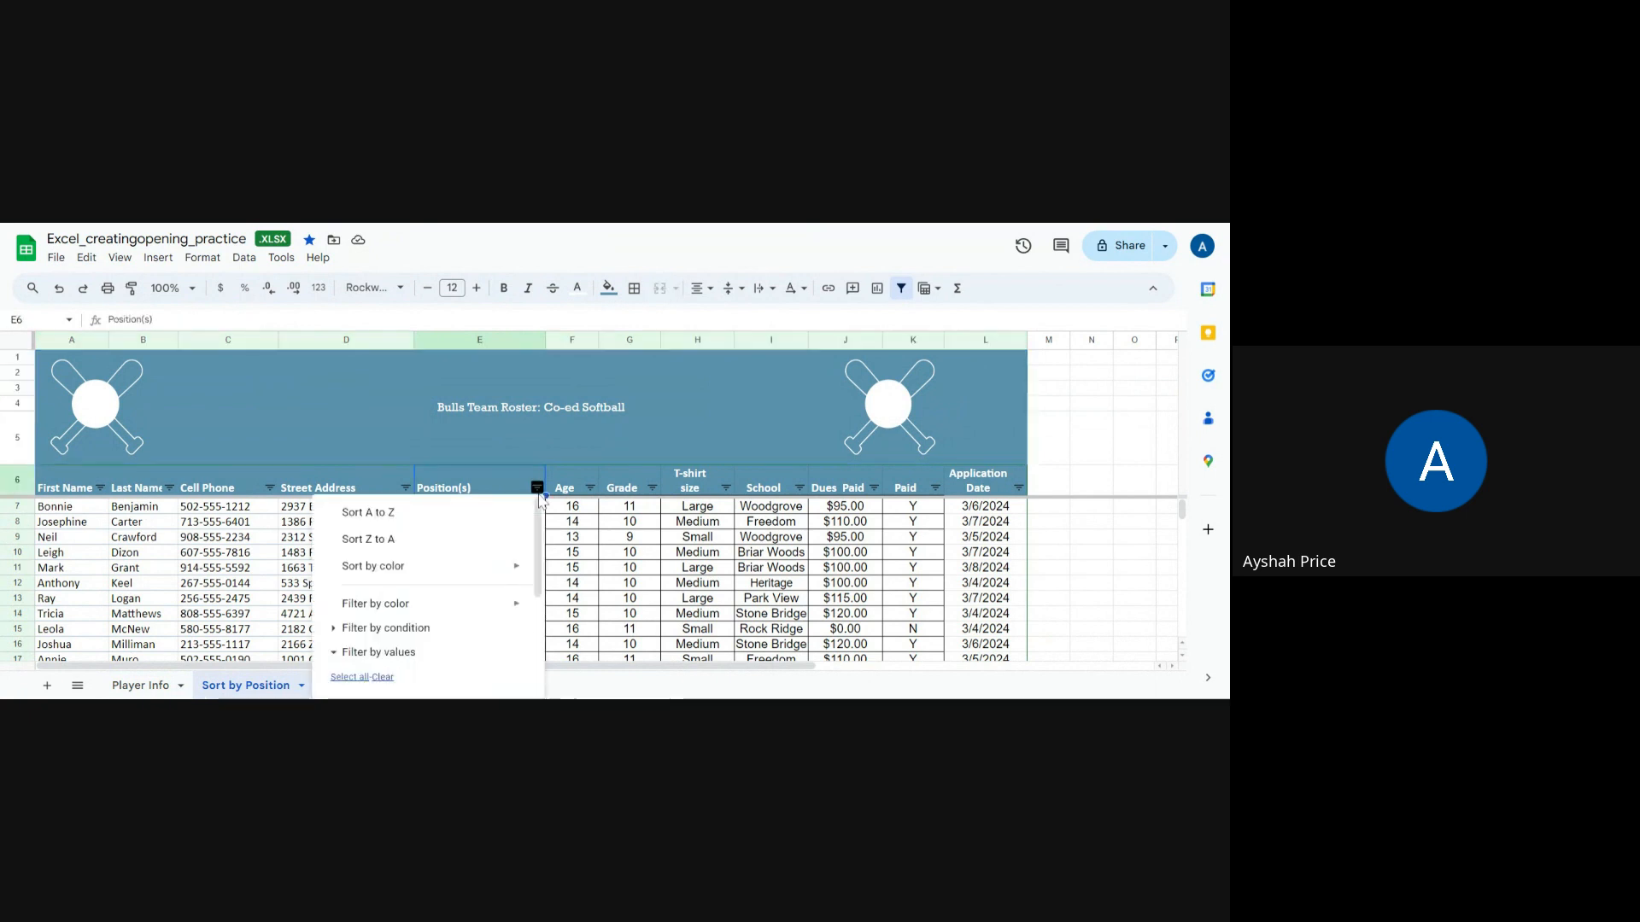
{"action": "mouse_move", "coordinate": [506, 608]}
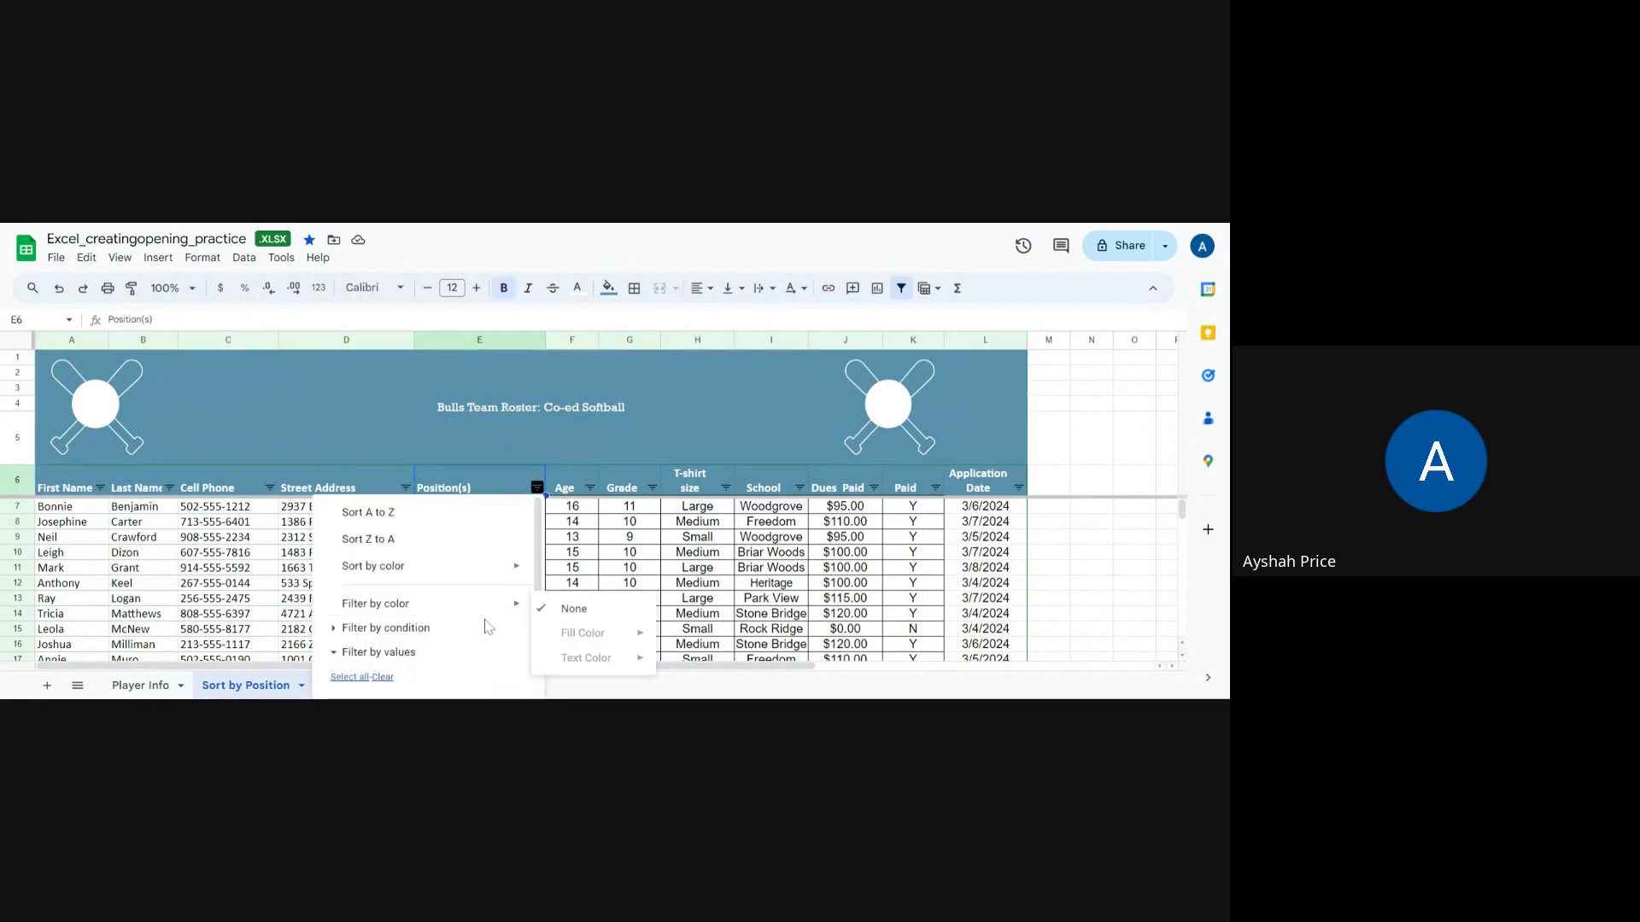
{"action": "left_click", "coordinate": [422, 633]}
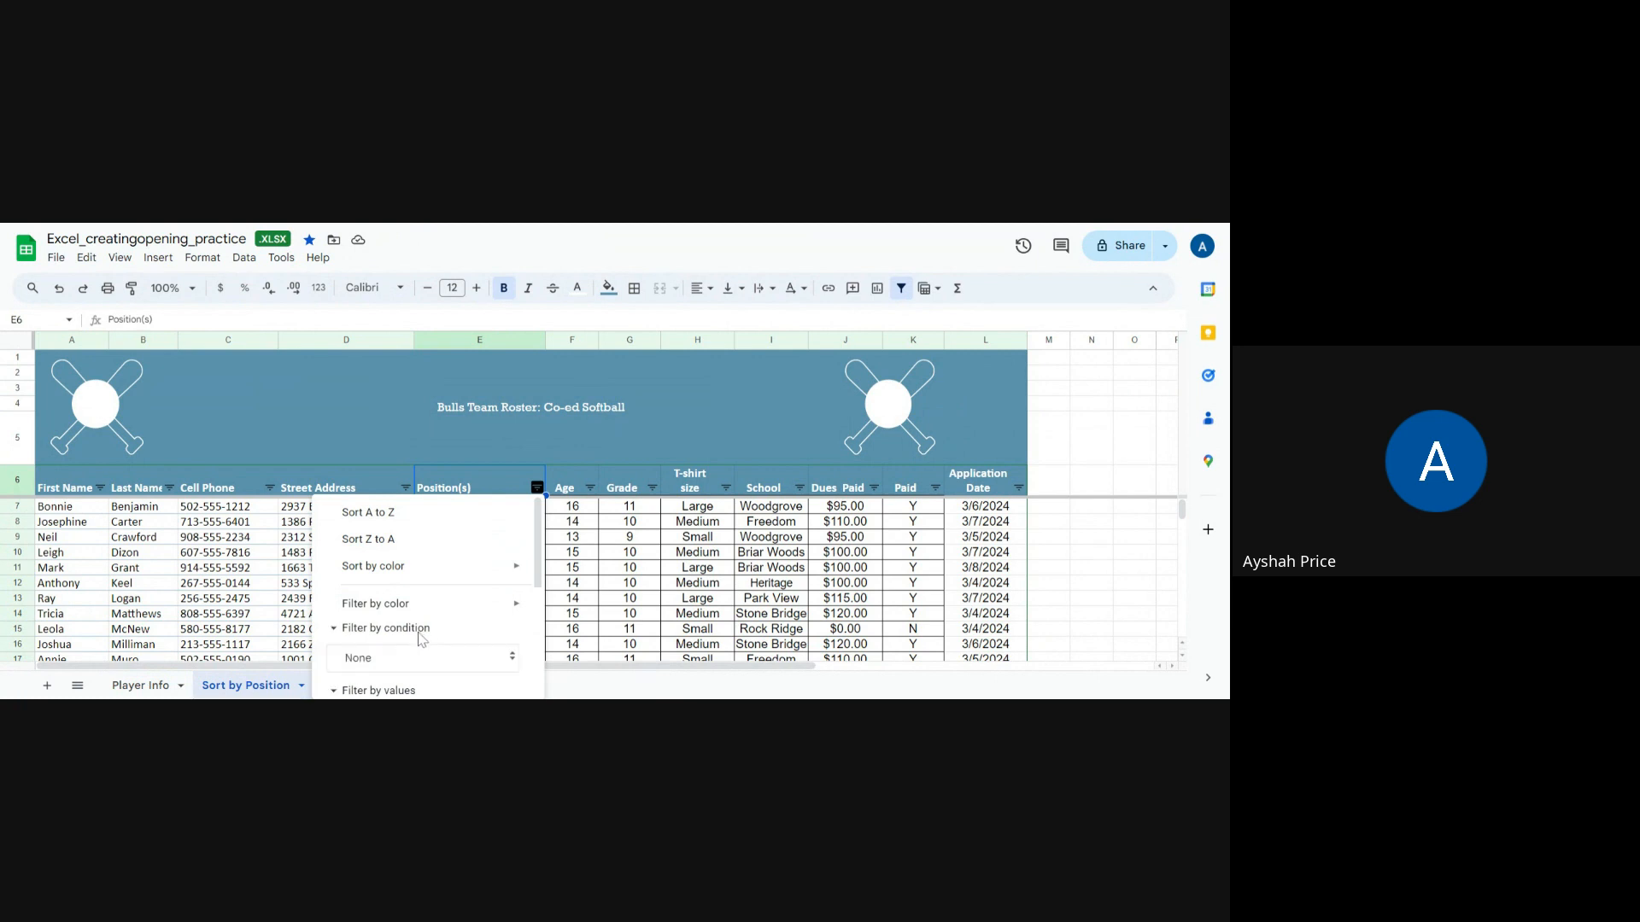
{"action": "left_click", "coordinate": [376, 670]}
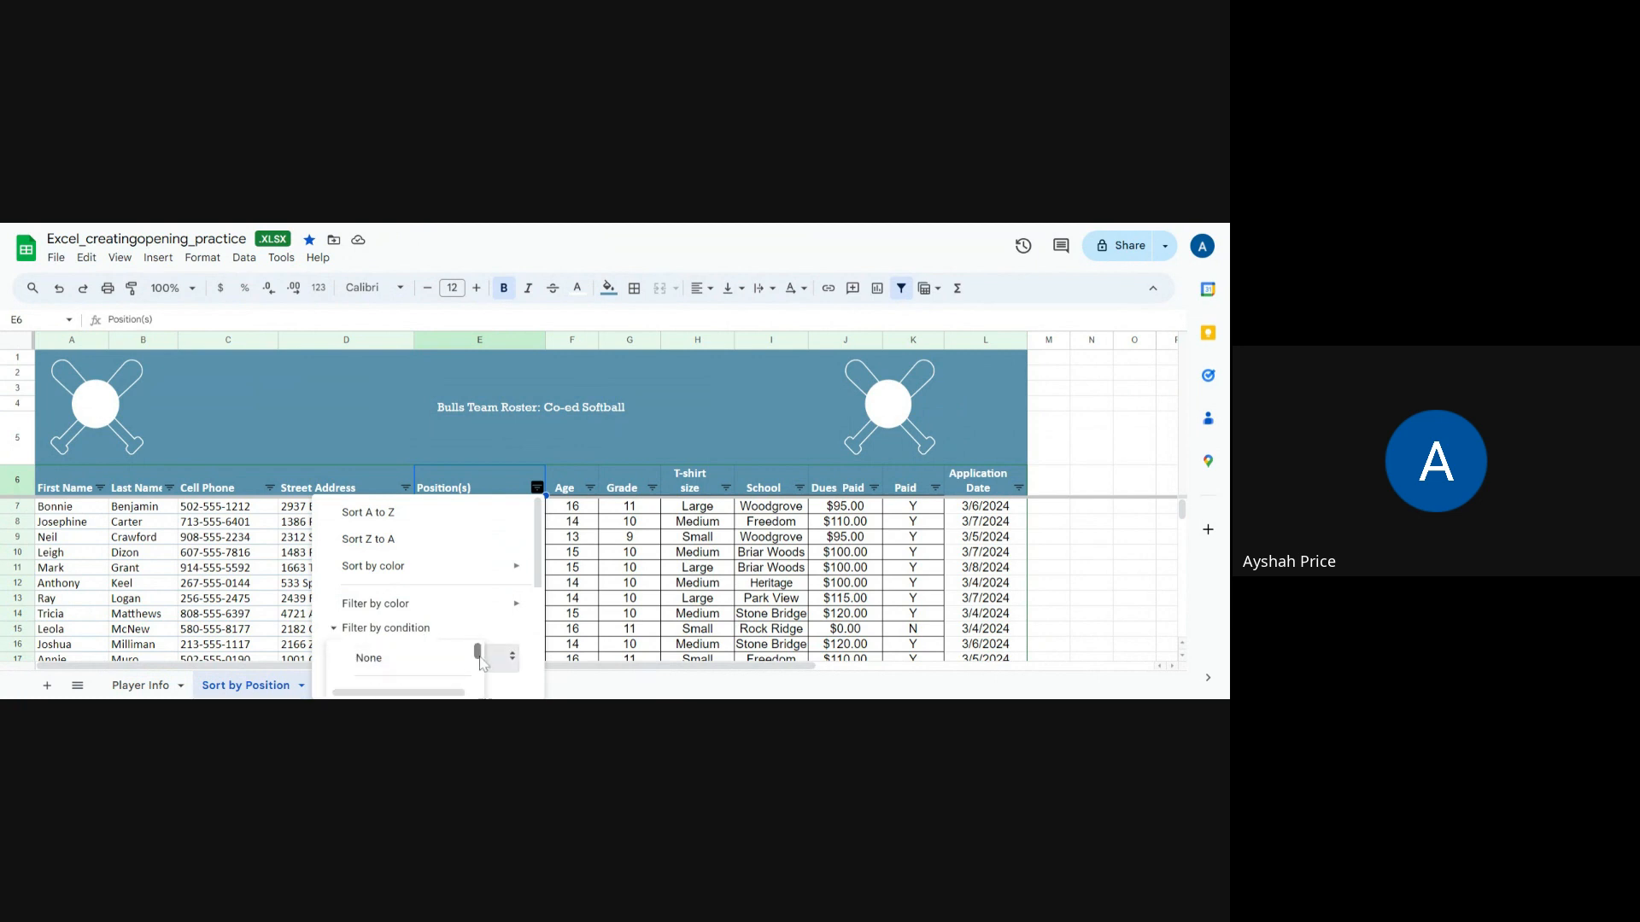
{"action": "scroll", "coordinate": [480, 659], "scroll_direction": "down", "scroll_amount": 3}
{"action": "left_click_drag", "start_coordinate": [477, 656], "coordinate": [476, 647]}
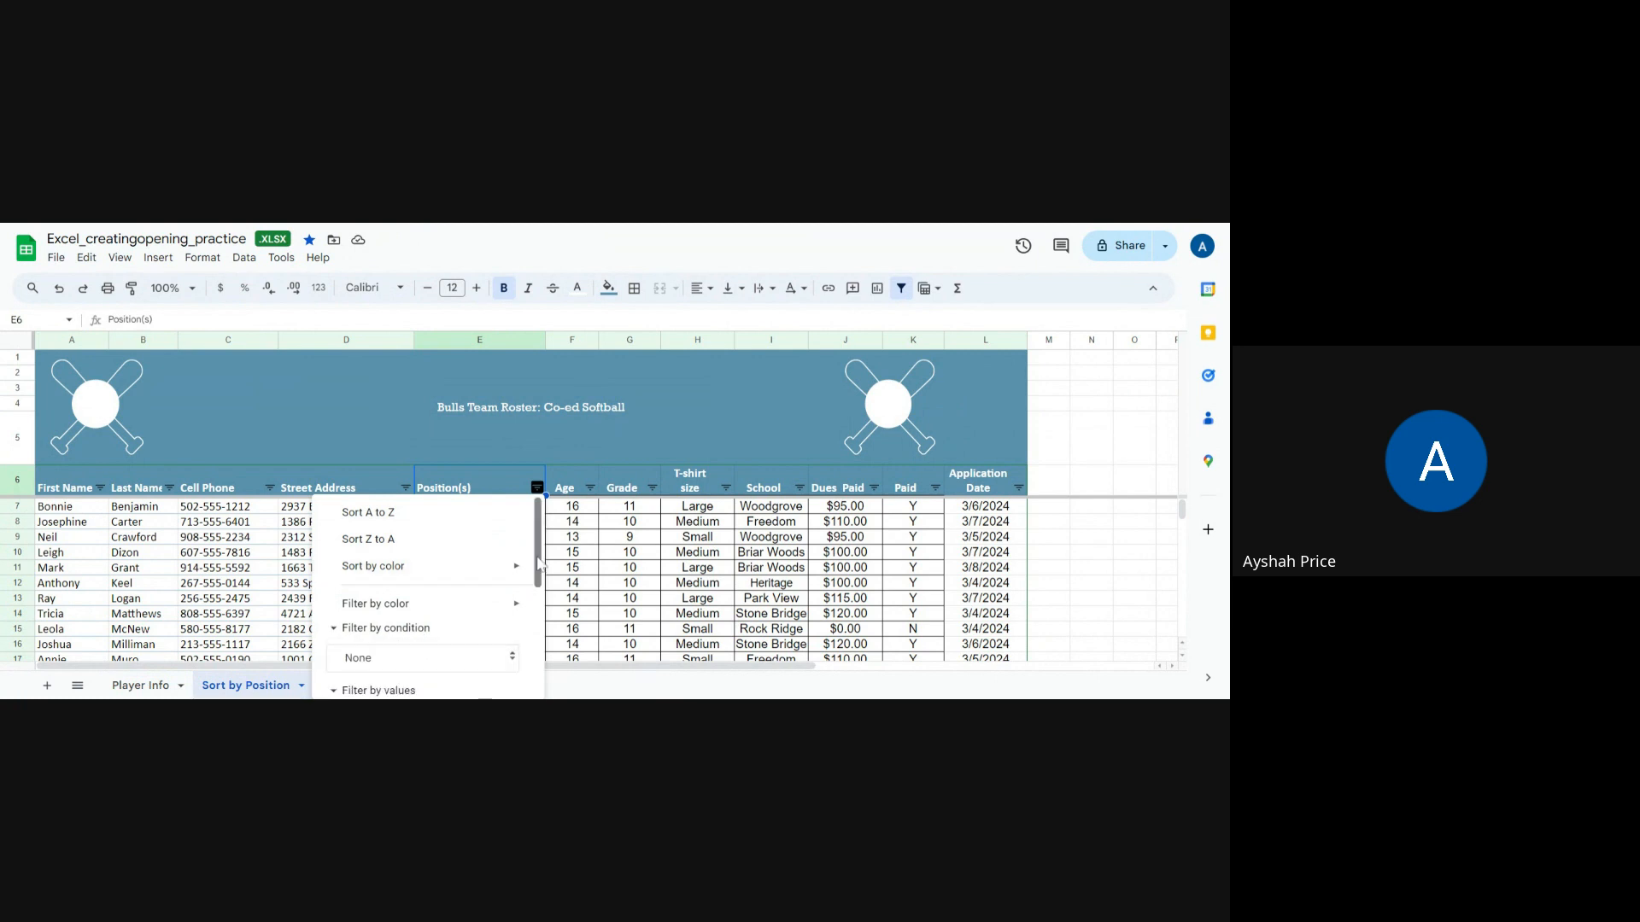
{"action": "left_click_drag", "start_coordinate": [540, 553], "coordinate": [542, 561]}
{"action": "scroll", "coordinate": [538, 564], "scroll_direction": "down", "scroll_amount": 2}
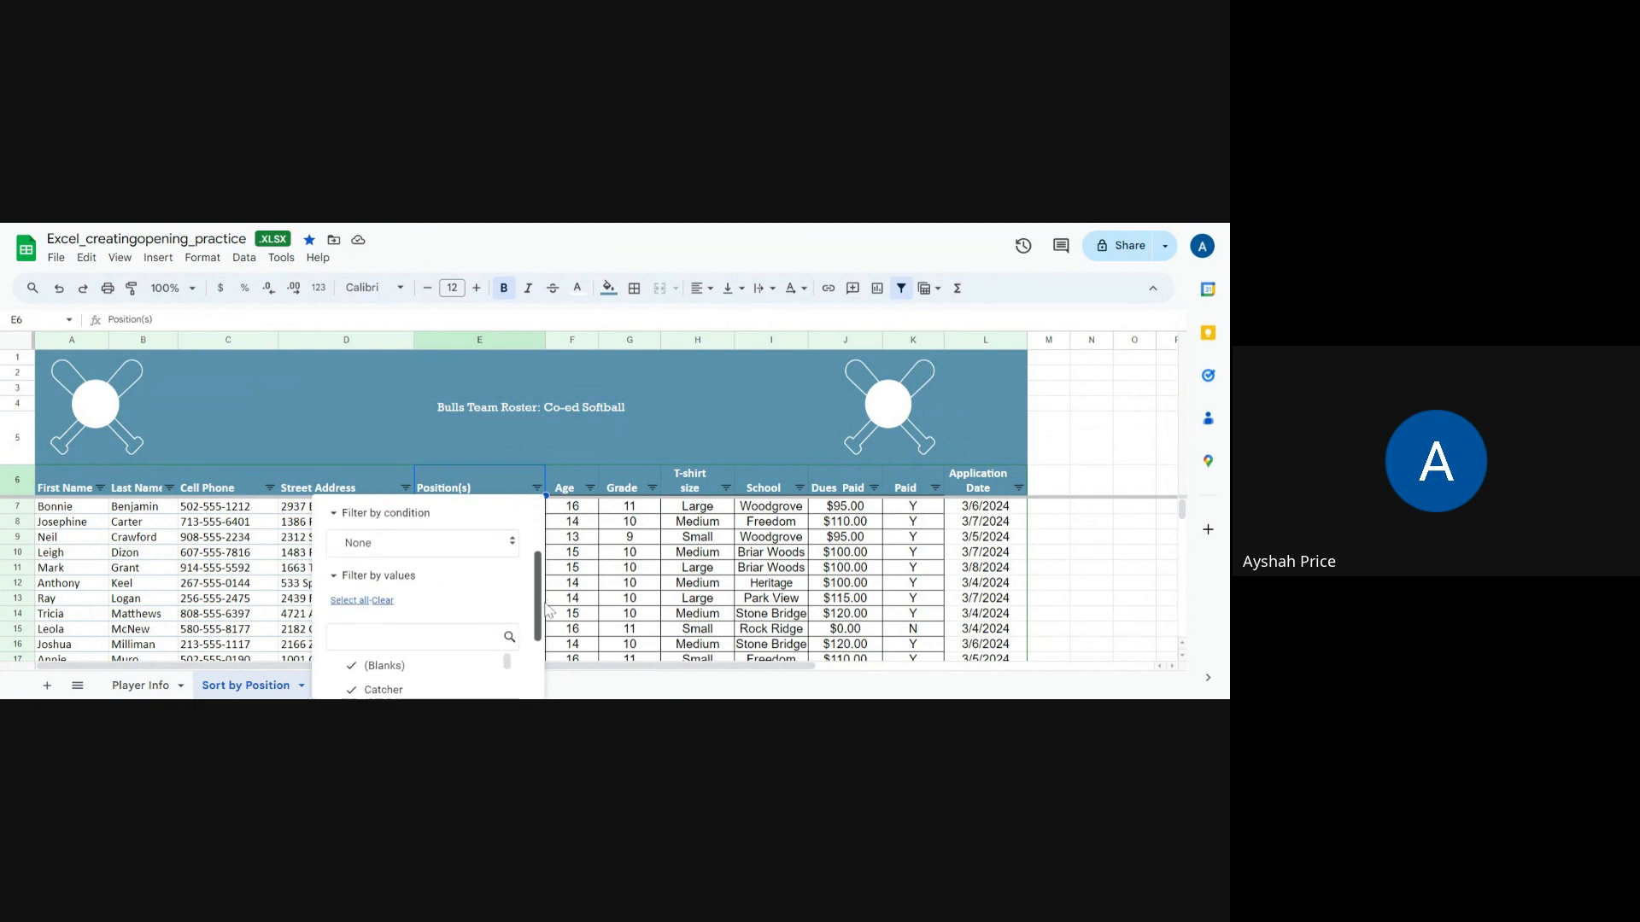
{"action": "left_click", "coordinate": [512, 551]}
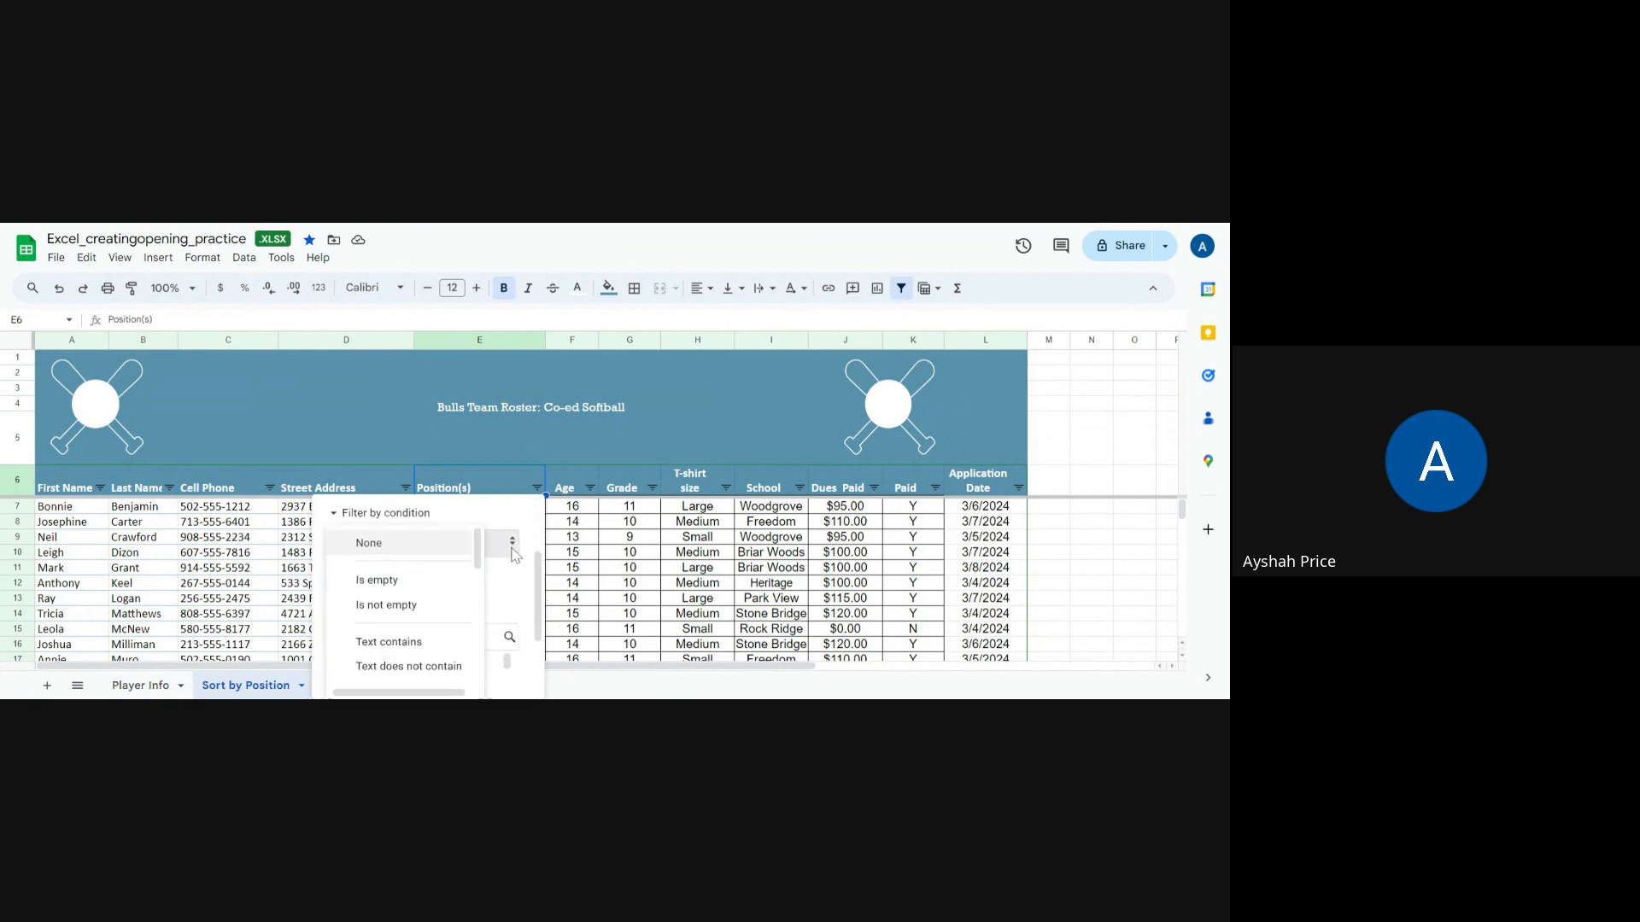
{"action": "left_click_drag", "start_coordinate": [479, 568], "coordinate": [480, 626]}
{"action": "scroll", "coordinate": [444, 601], "scroll_direction": "up", "scroll_amount": 3}
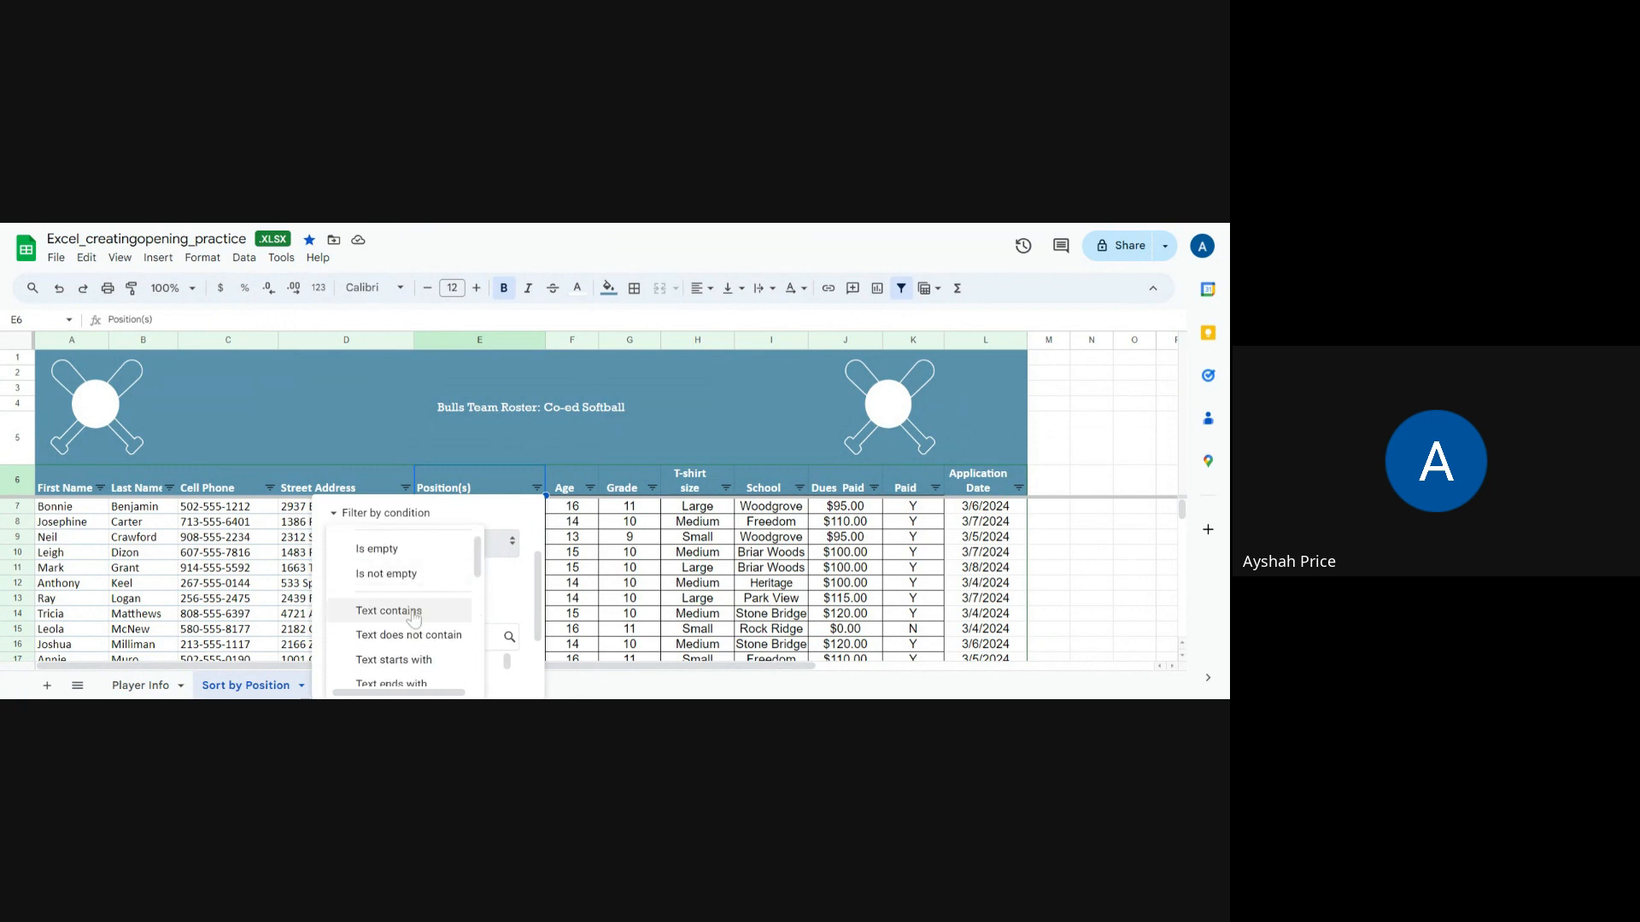
{"action": "mouse_move", "coordinate": [479, 568]}
{"action": "left_mouse_down"}
{"action": "mouse_move", "coordinate": [478, 678]}
{"action": "mouse_move", "coordinate": [480, 553]}
{"action": "mouse_move", "coordinate": [479, 570]}
{"action": "left_mouse_up"}
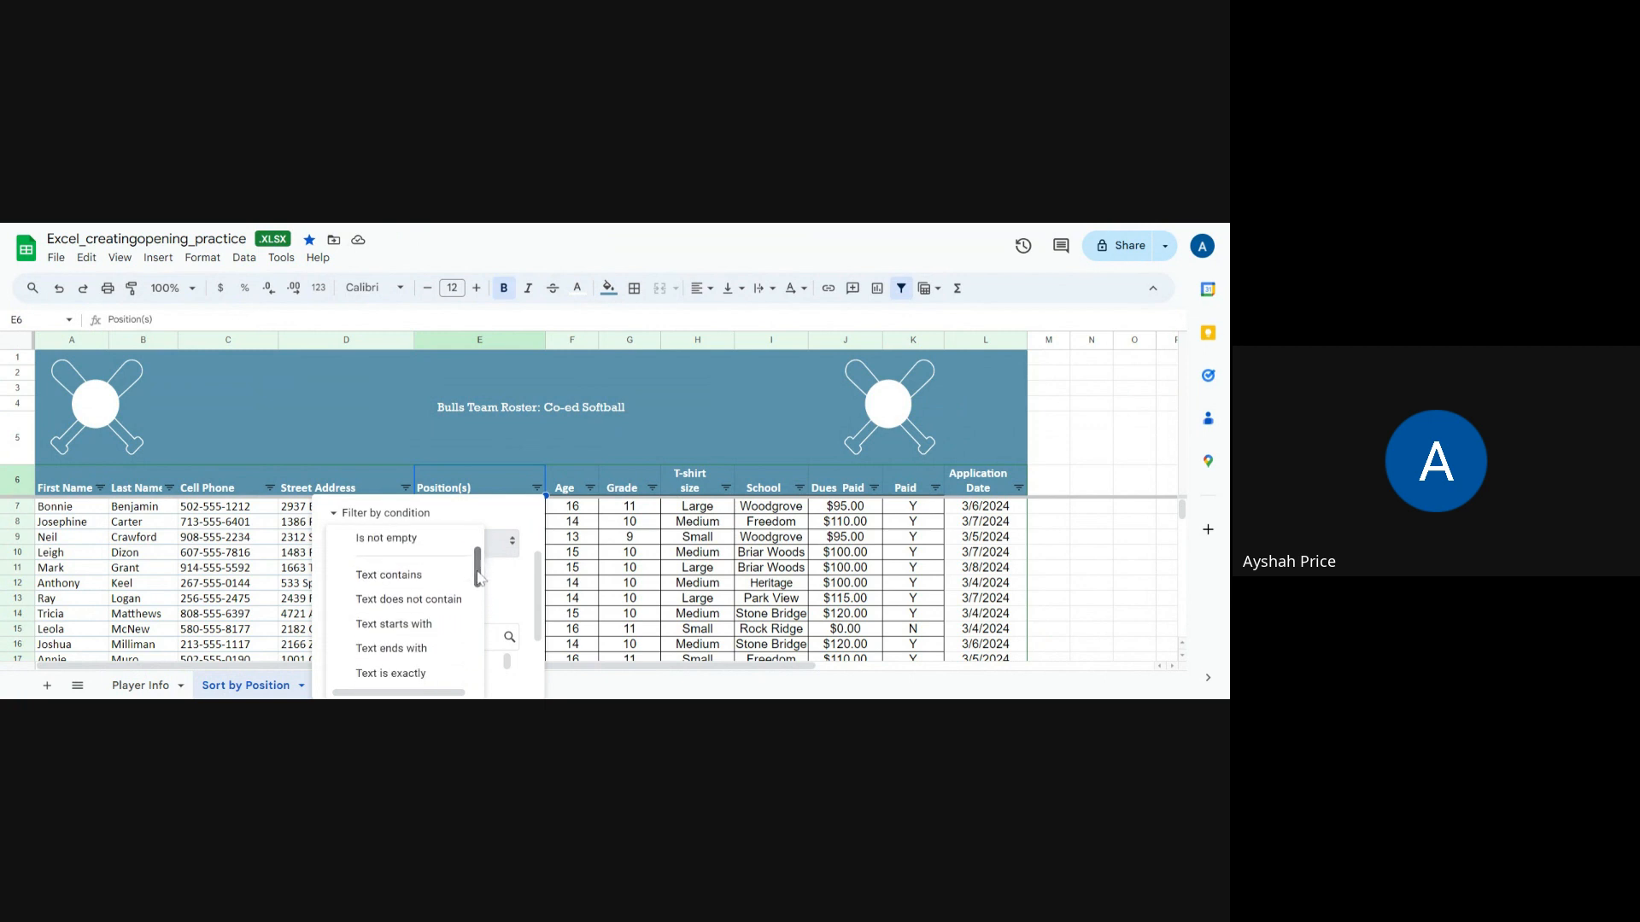
{"action": "left_click", "coordinate": [423, 575]}
{"action": "left_click", "coordinate": [421, 577]}
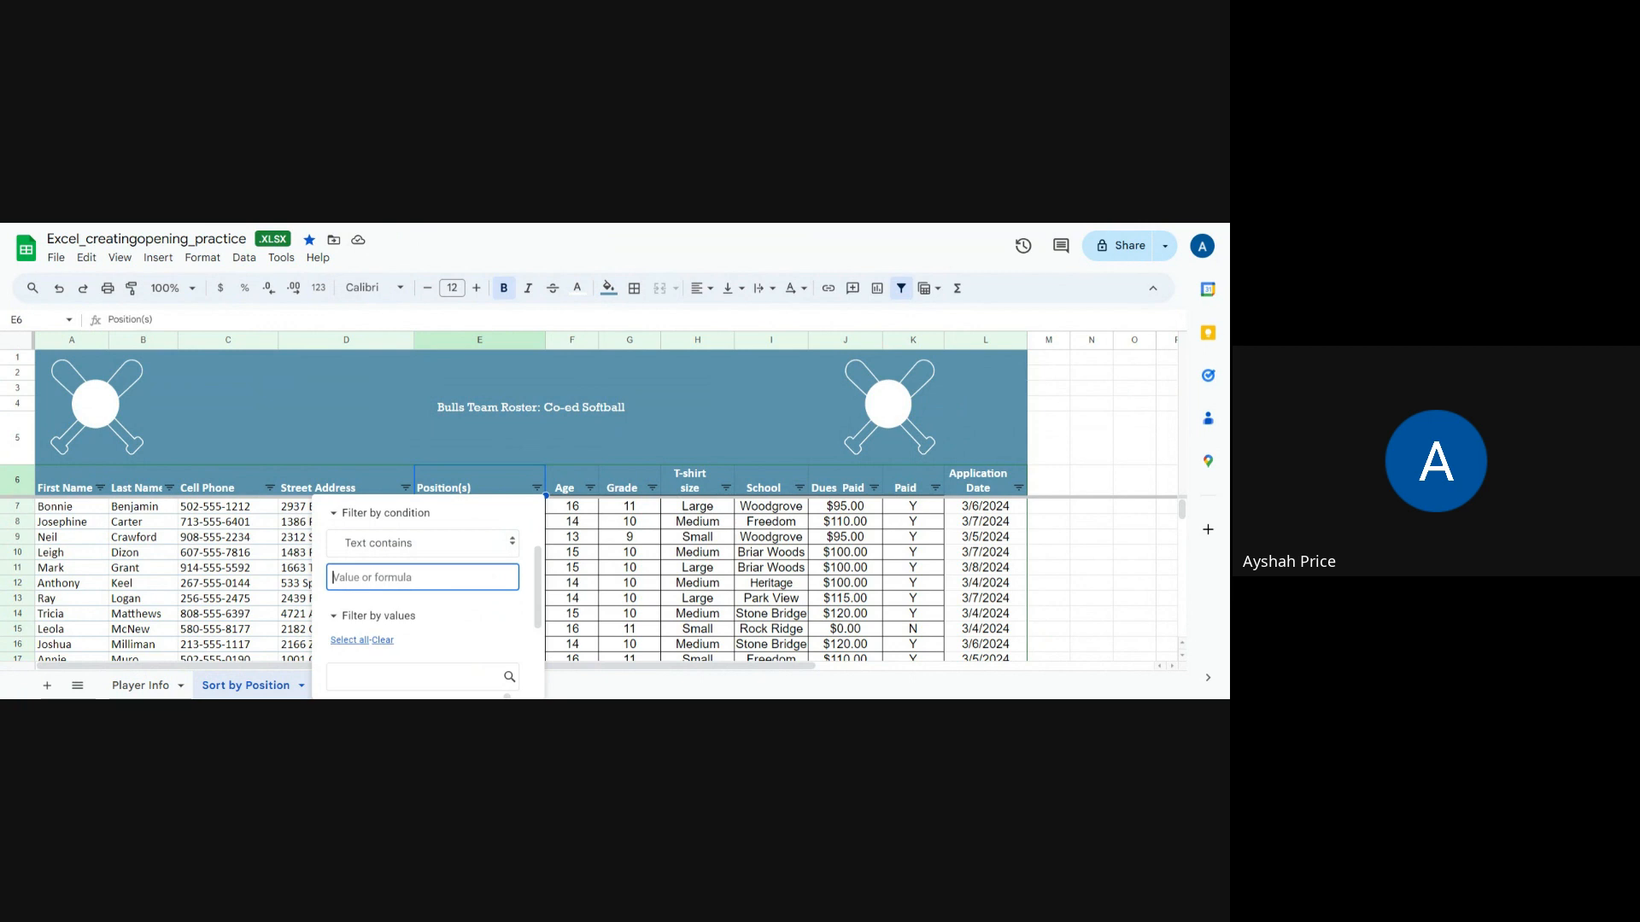
{"action": "type", "text": "pl"}
{"action": "scroll", "coordinate": [425, 643], "scroll_direction": "down", "scroll_amount": 5}
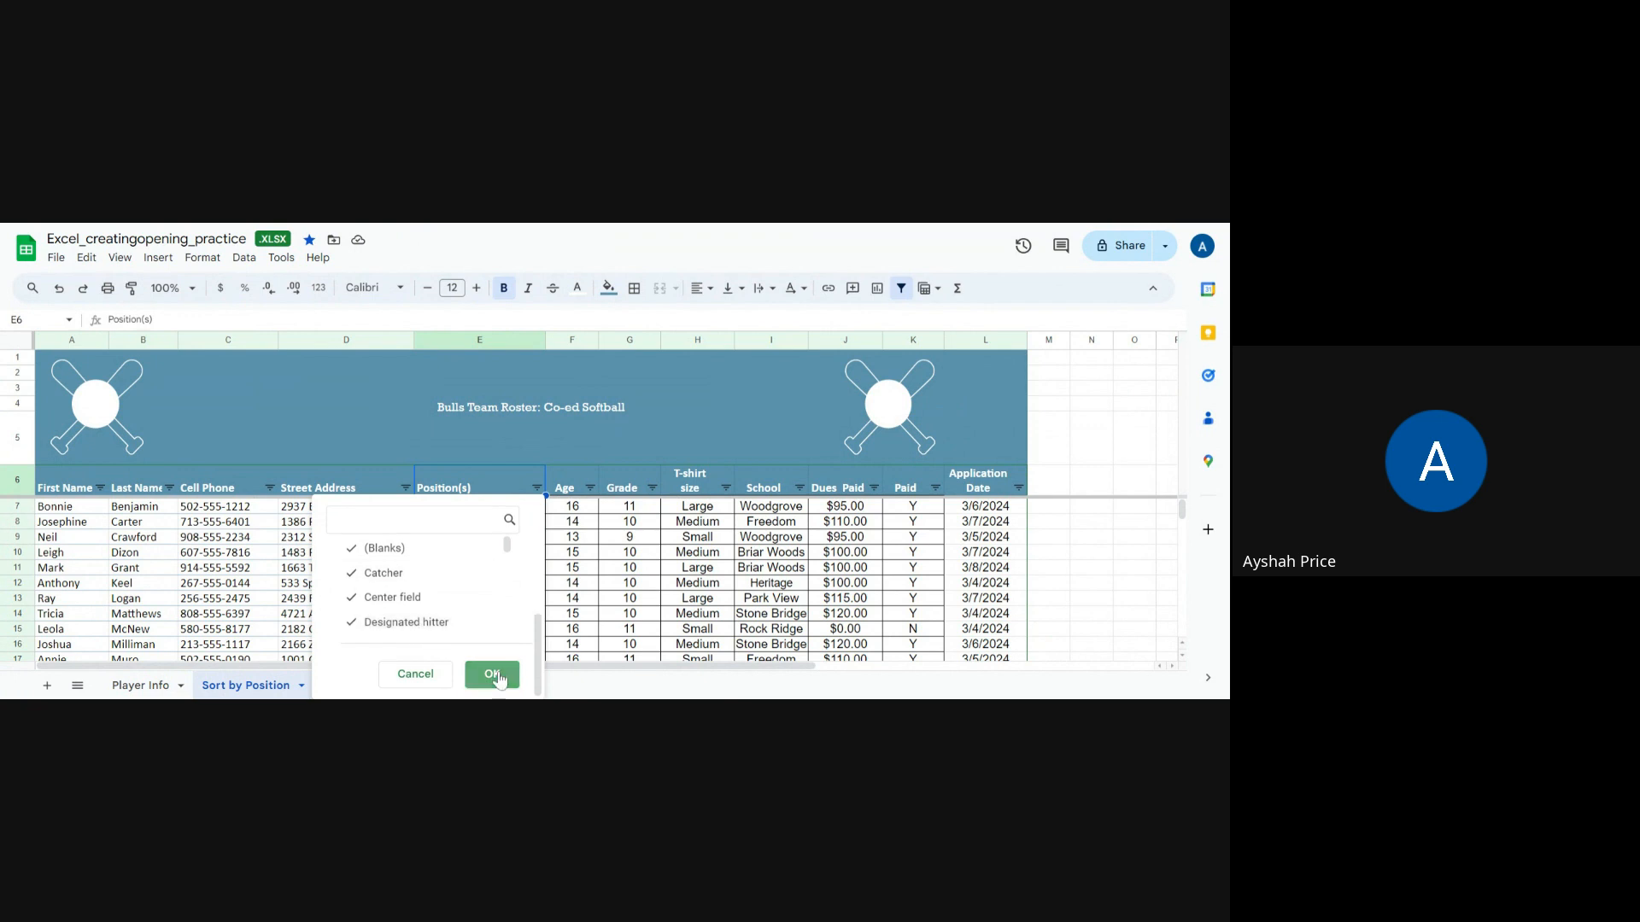
{"action": "left_click", "coordinate": [493, 676]}
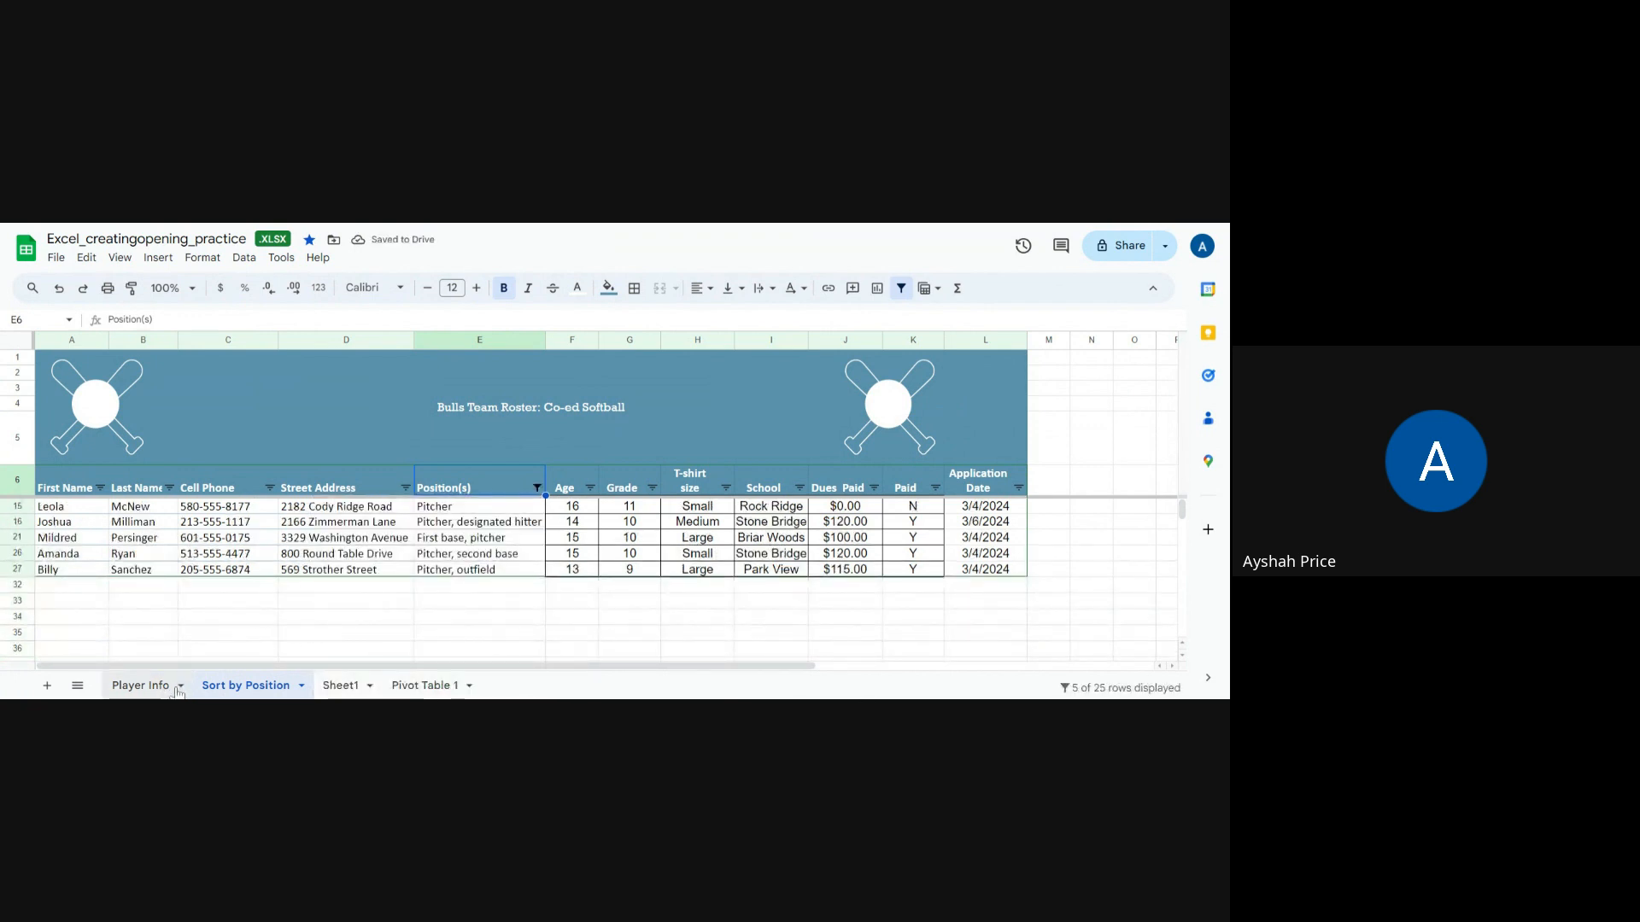
{"action": "left_click", "coordinate": [595, 603]}
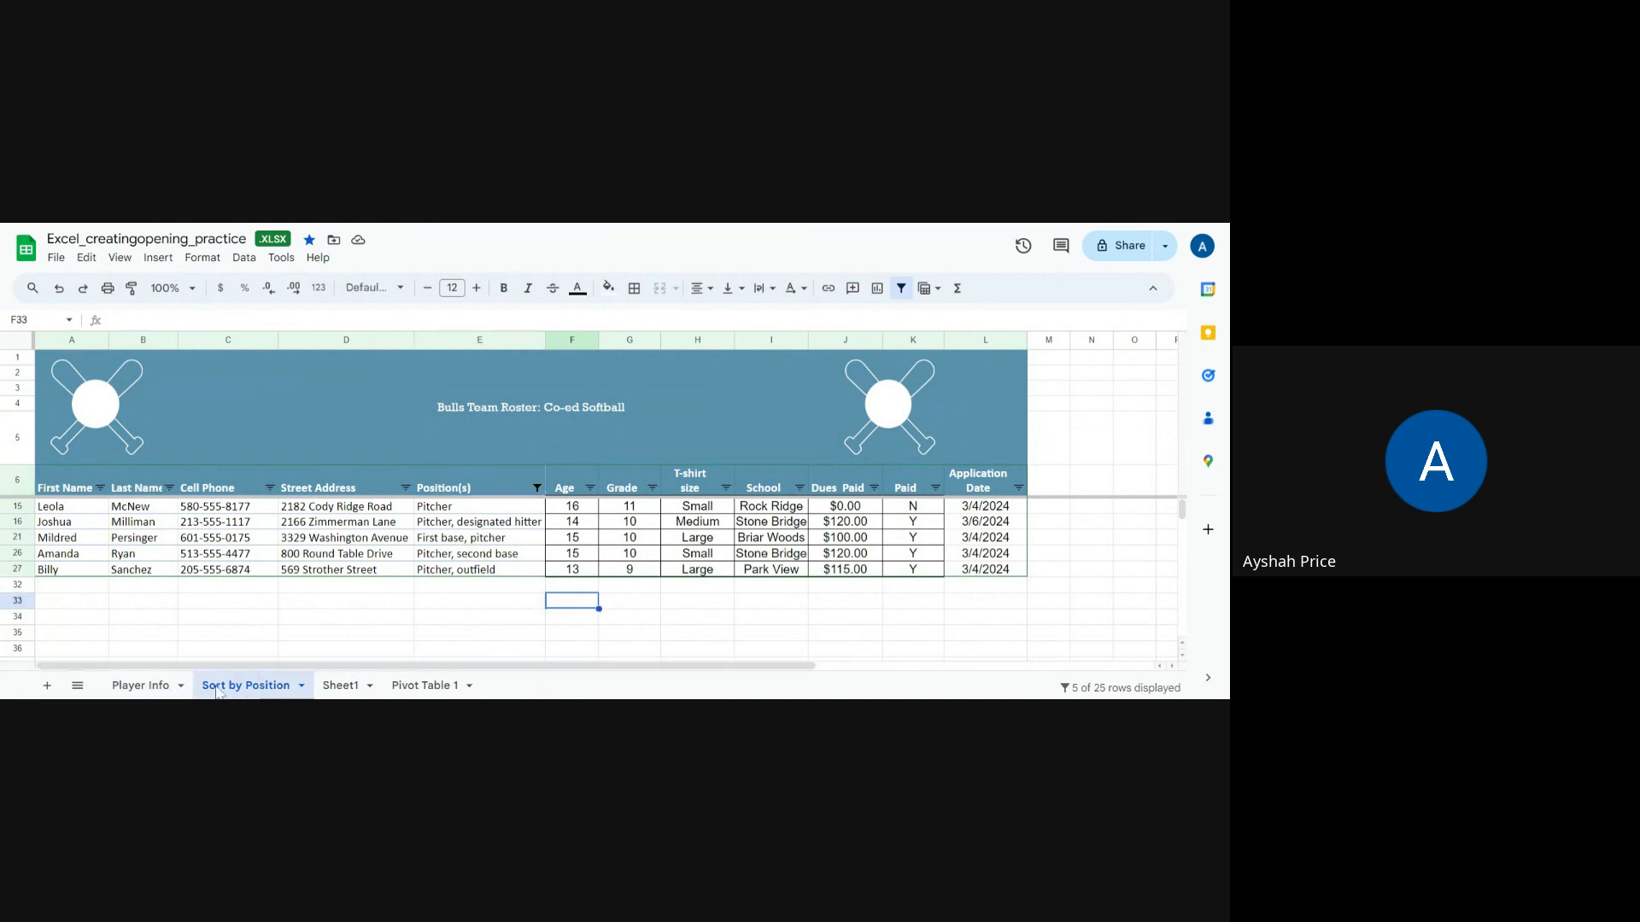
Step: Duplicate the Player Info sheet again and rename the new copy "Filter by School"
{"action": "left_click", "coordinate": [140, 686]}
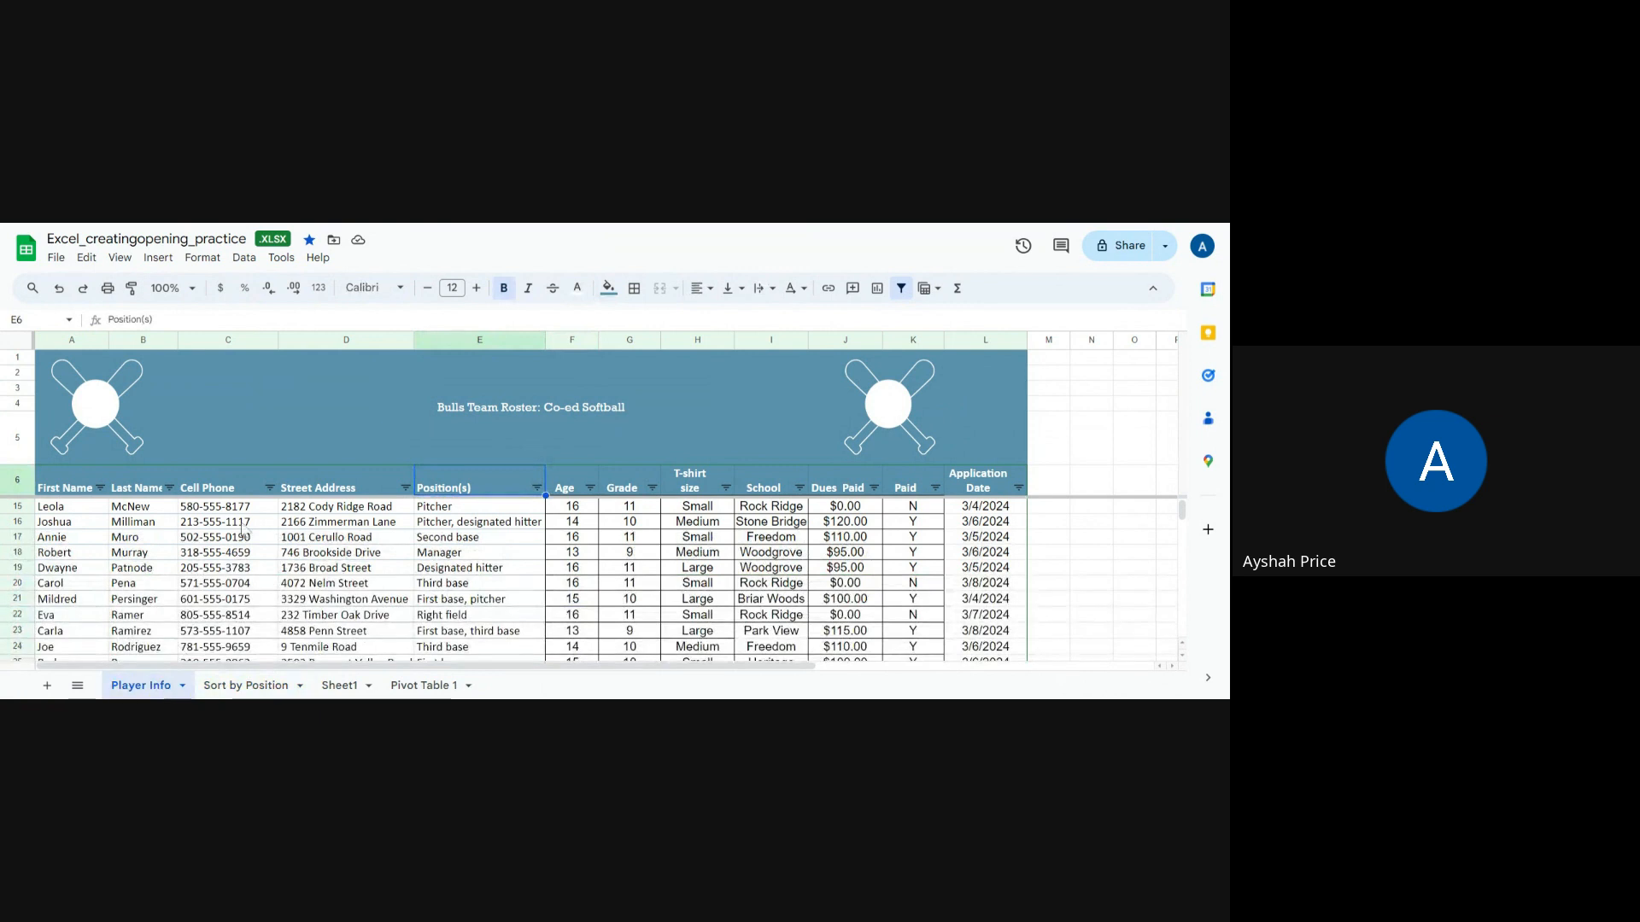
{"action": "right_click", "coordinate": [158, 688]}
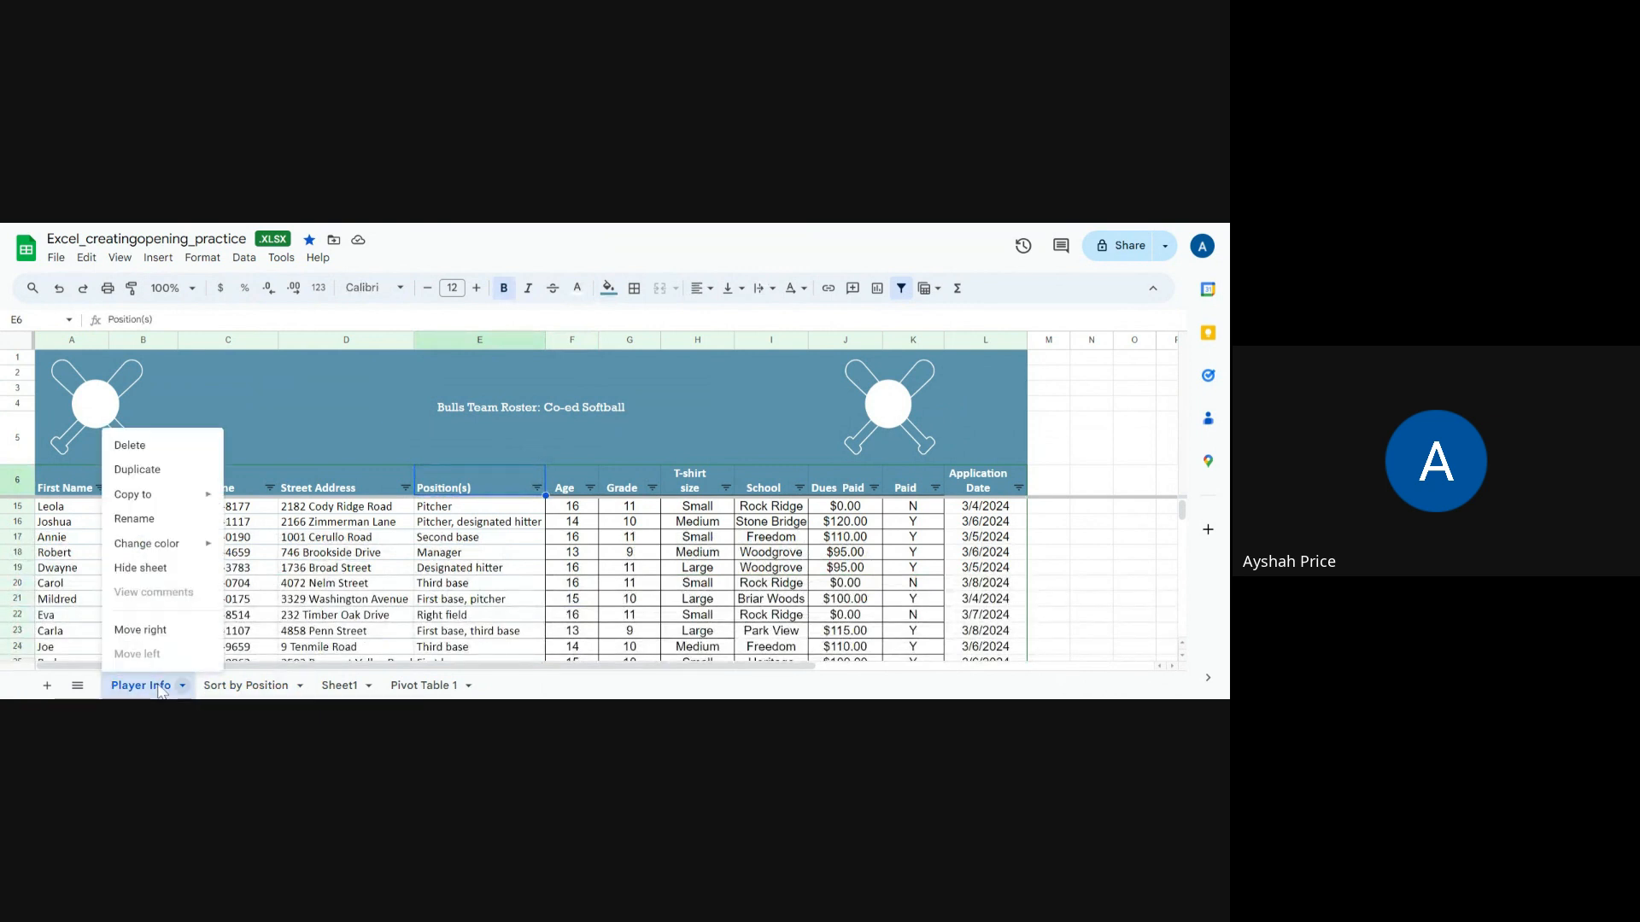
{"action": "left_click", "coordinate": [151, 473]}
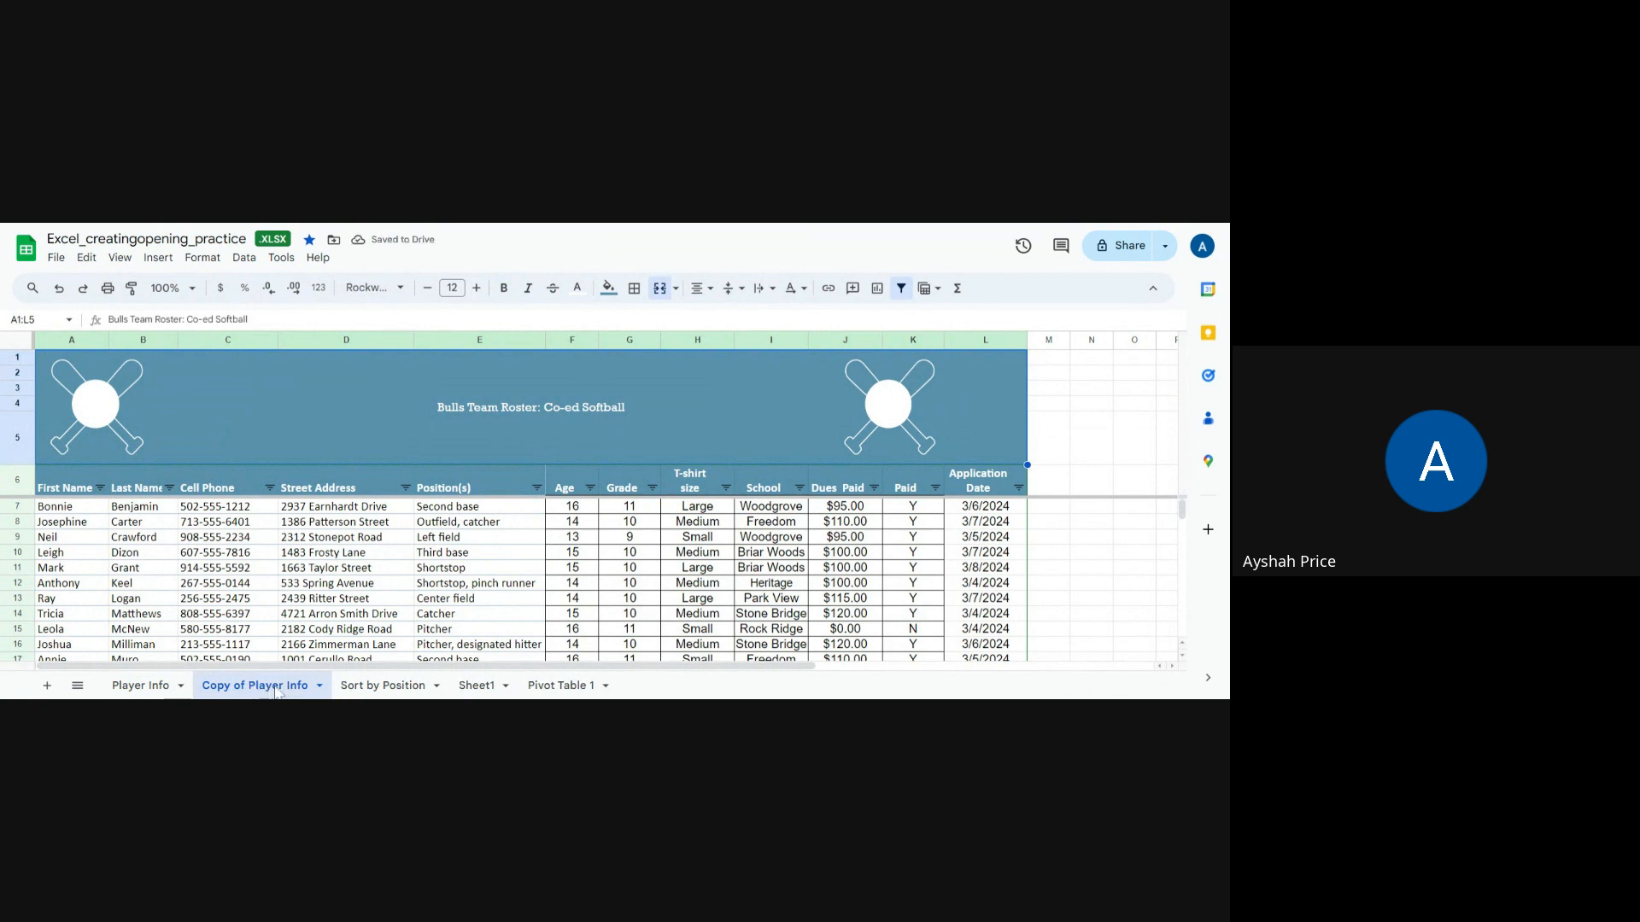
{"action": "left_click", "coordinate": [319, 686]}
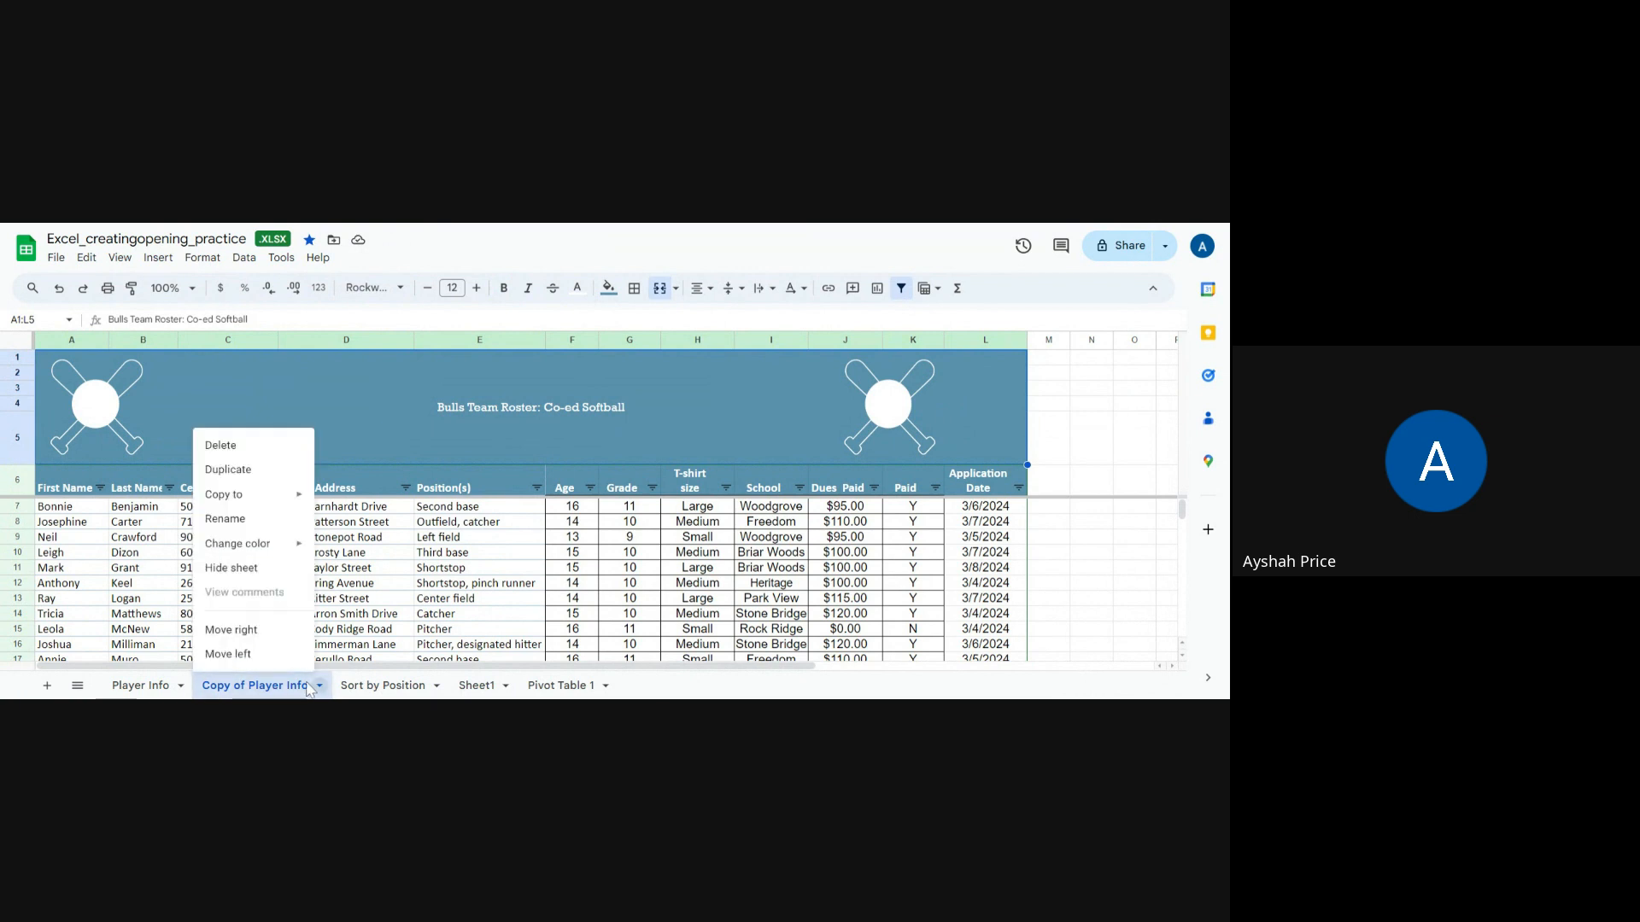
{"action": "left_click", "coordinate": [262, 519]}
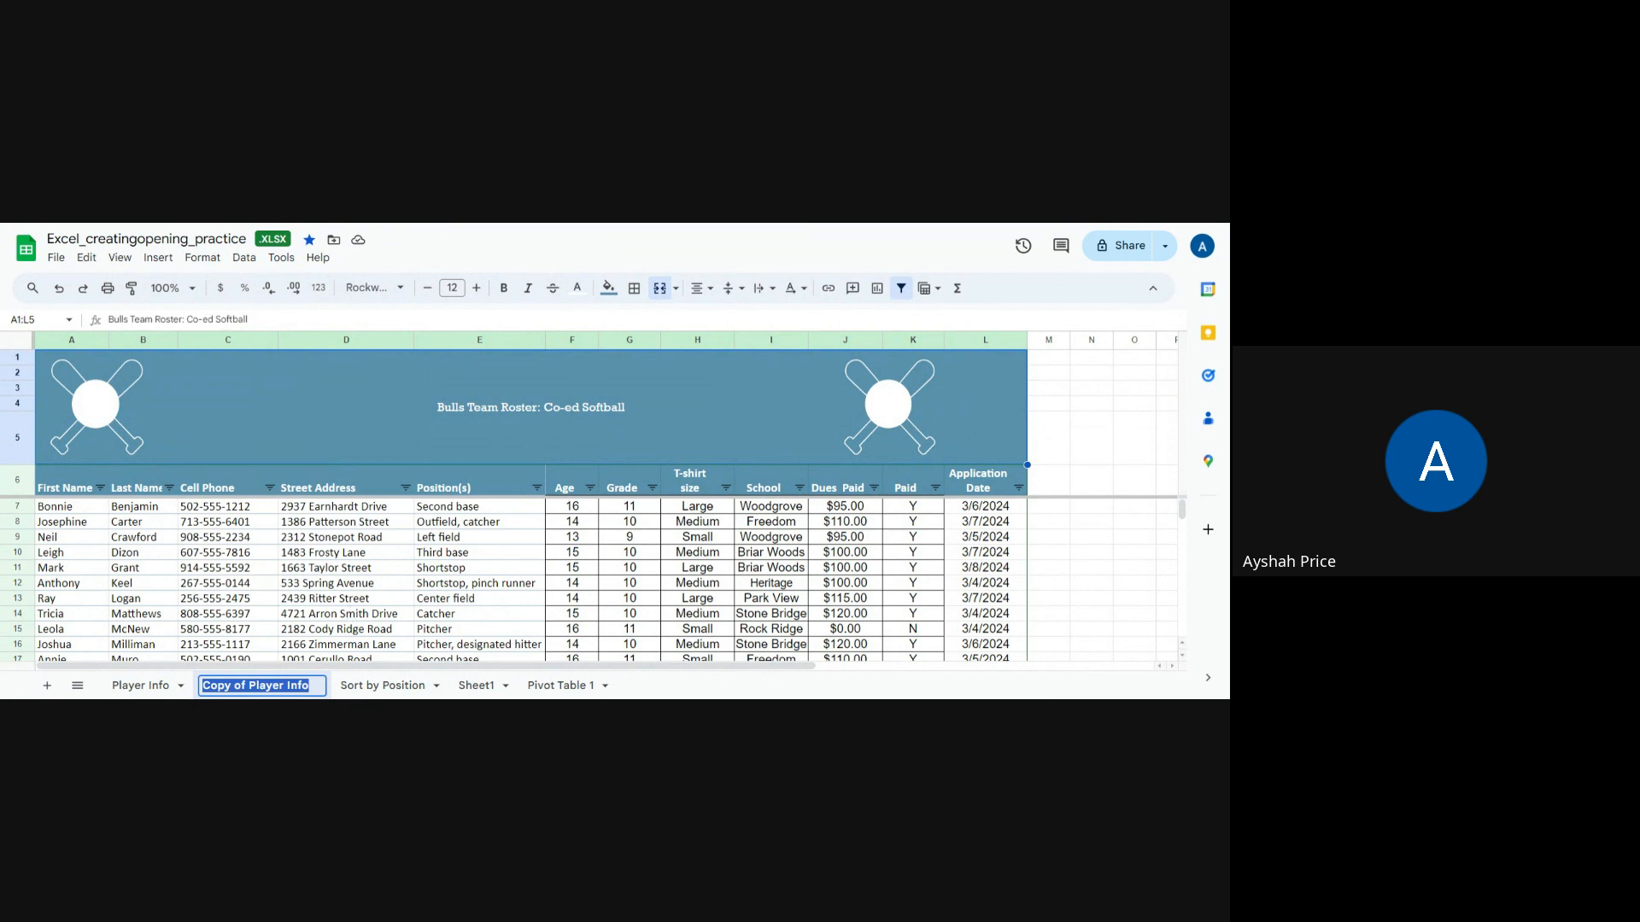
{"action": "type", "text": "Filt"}
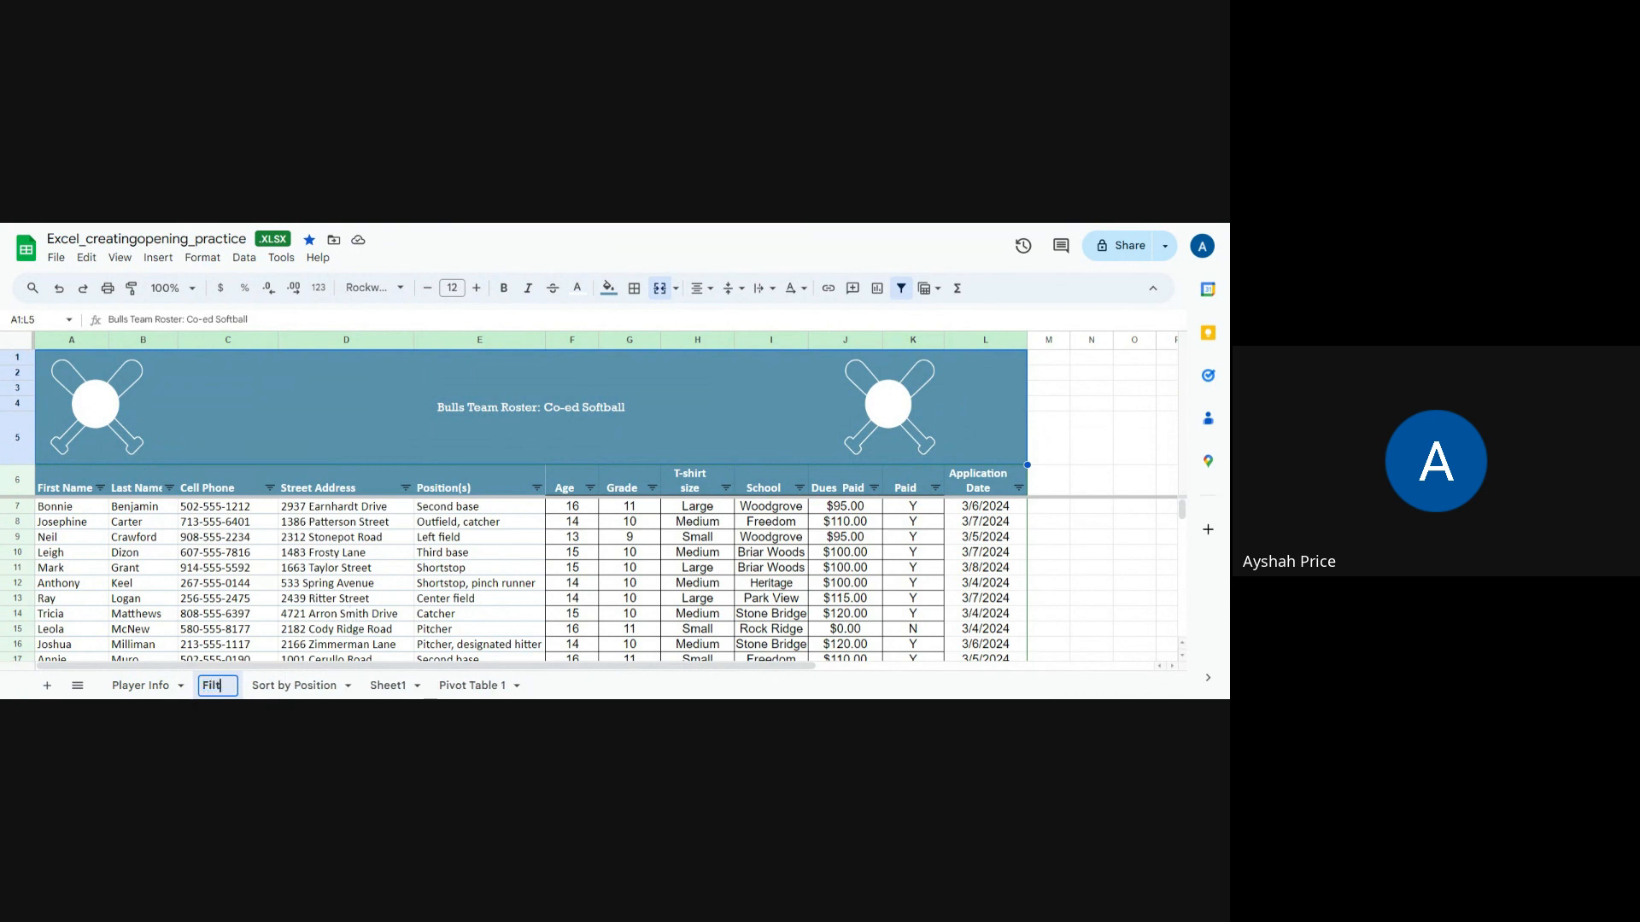
{"action": "type", "text": "er by School"}
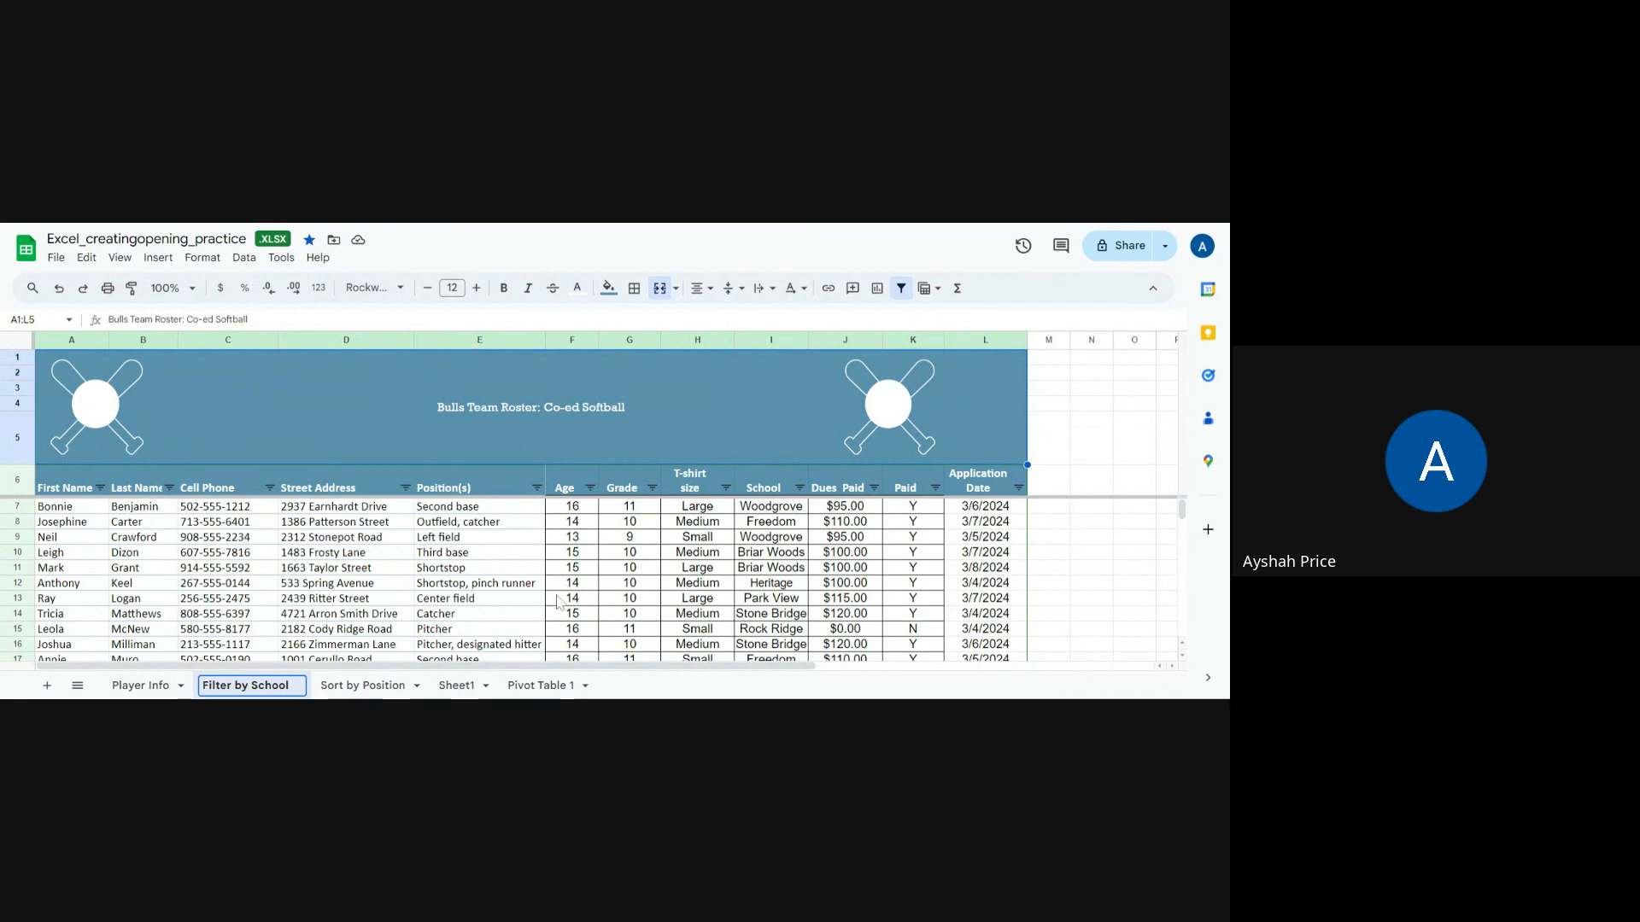
{"action": "left_click", "coordinate": [333, 686]}
Step: Rename the Sort by Position sheet to "Filter by Position"
{"action": "right_click", "coordinate": [335, 688]}
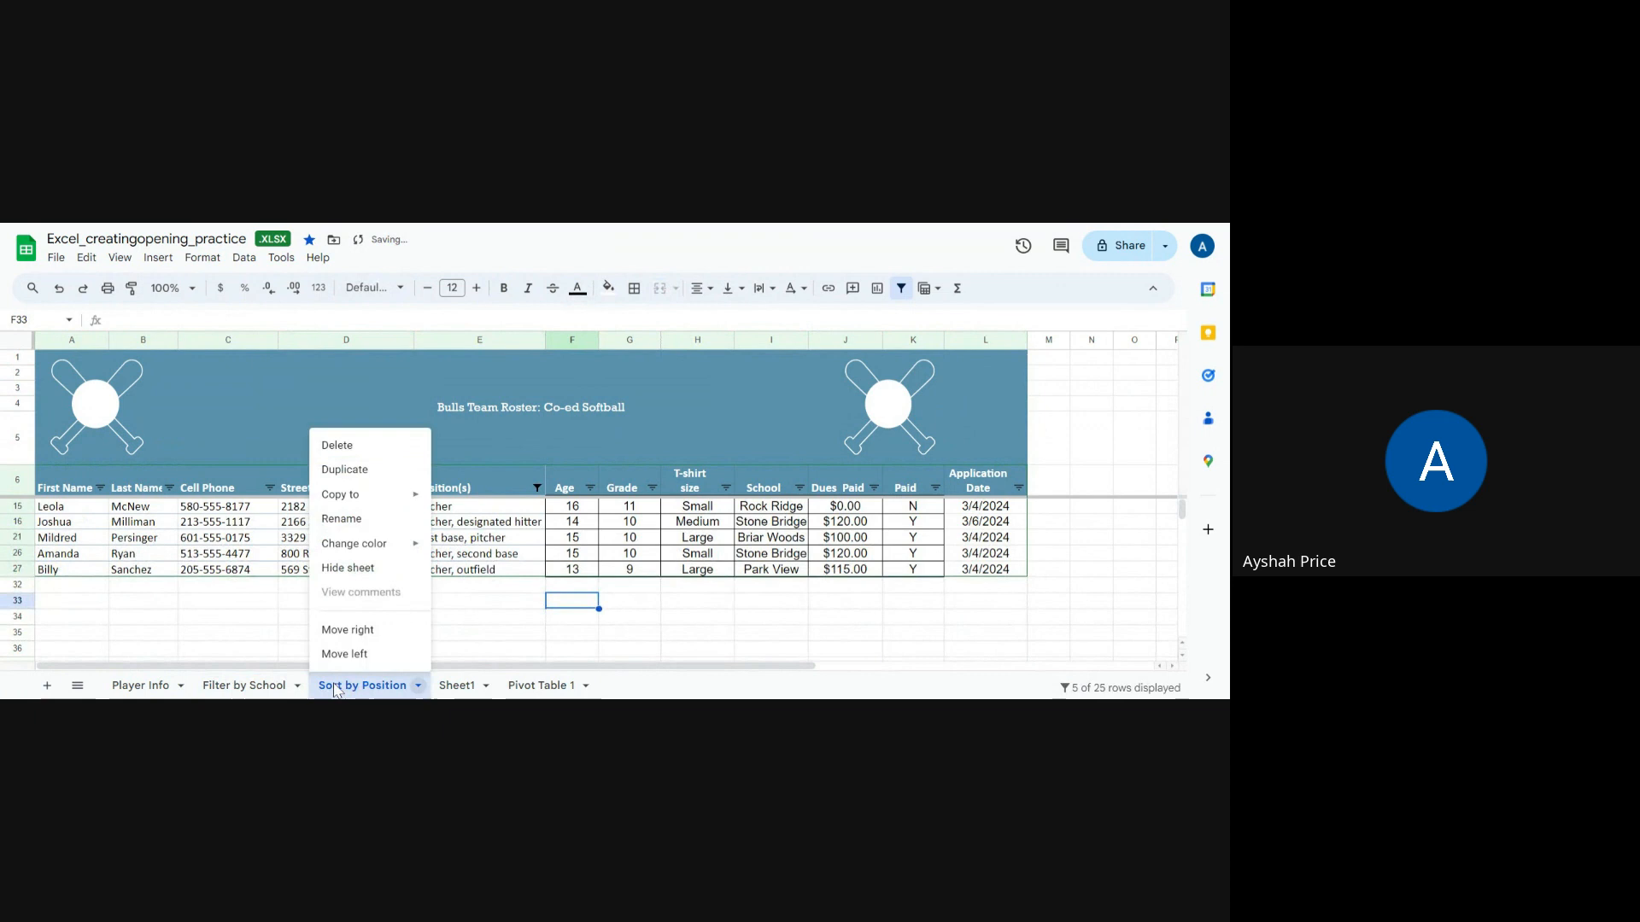
{"action": "left_click", "coordinate": [342, 518]}
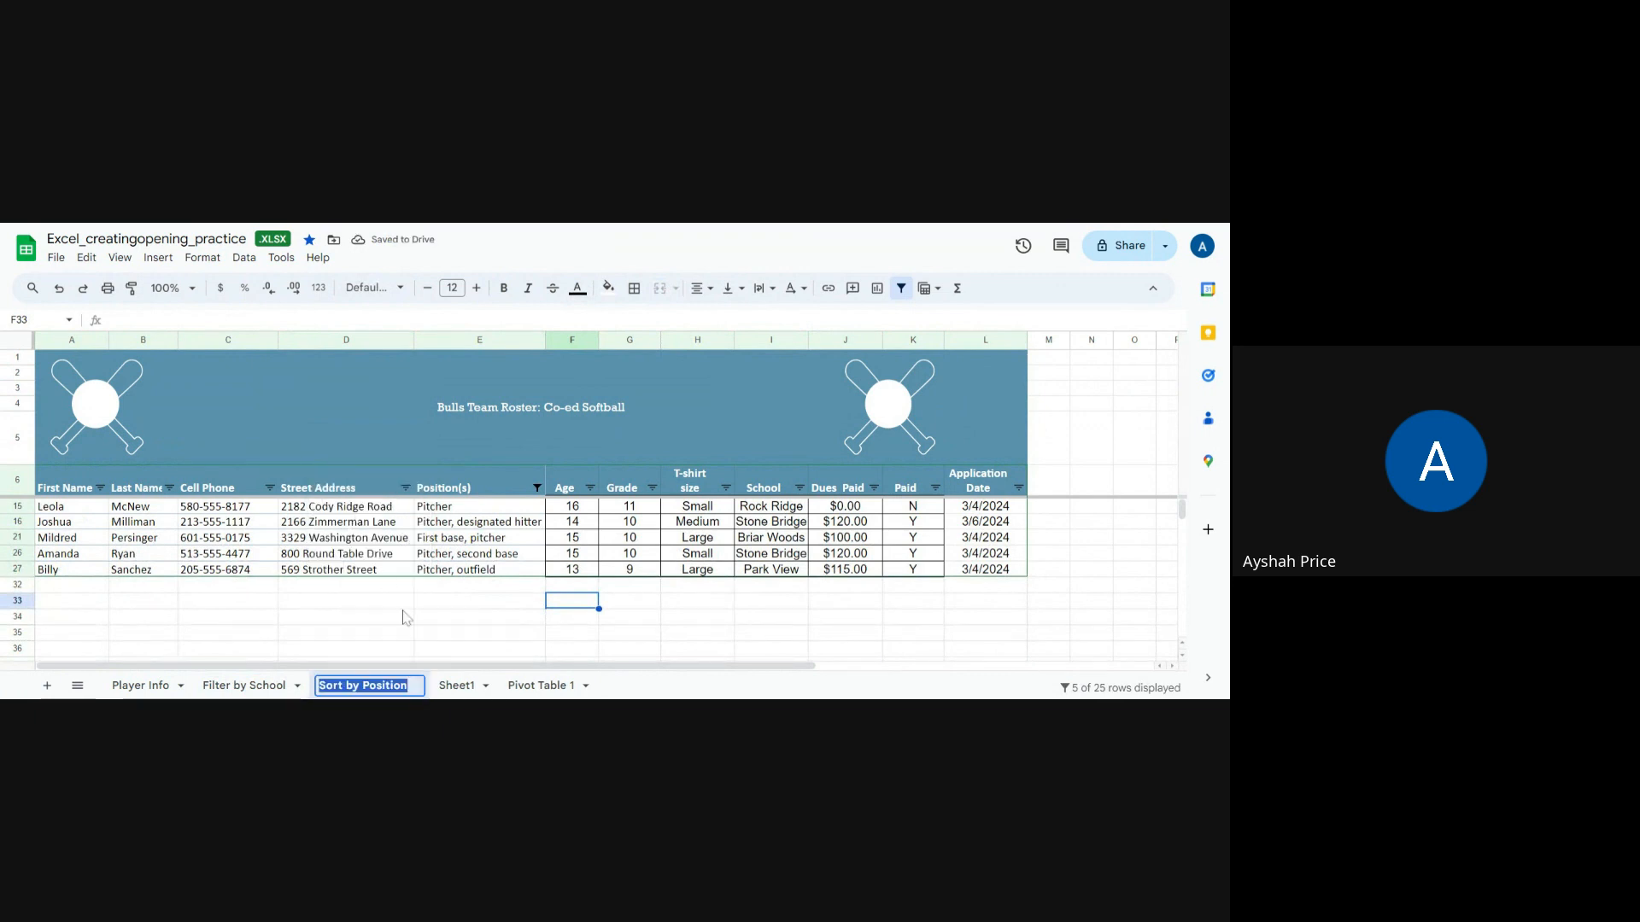
{"action": "left_click", "coordinate": [343, 687]}
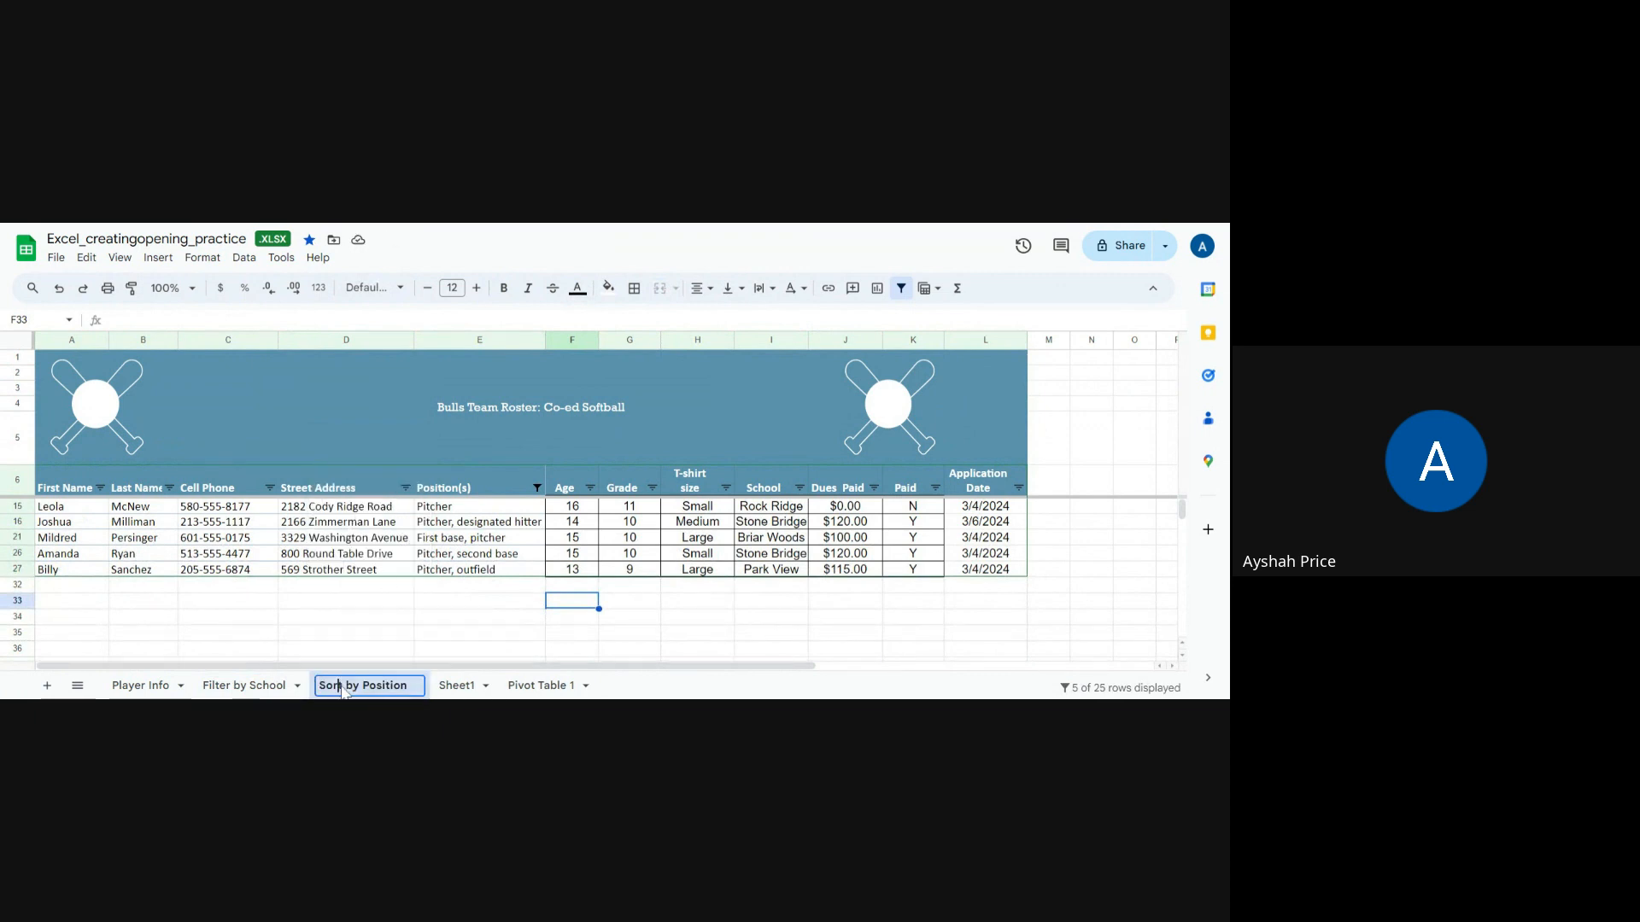
{"action": "left_click_drag", "start_coordinate": [345, 688], "coordinate": [311, 694]}
{"action": "type", "text": "Flter"}
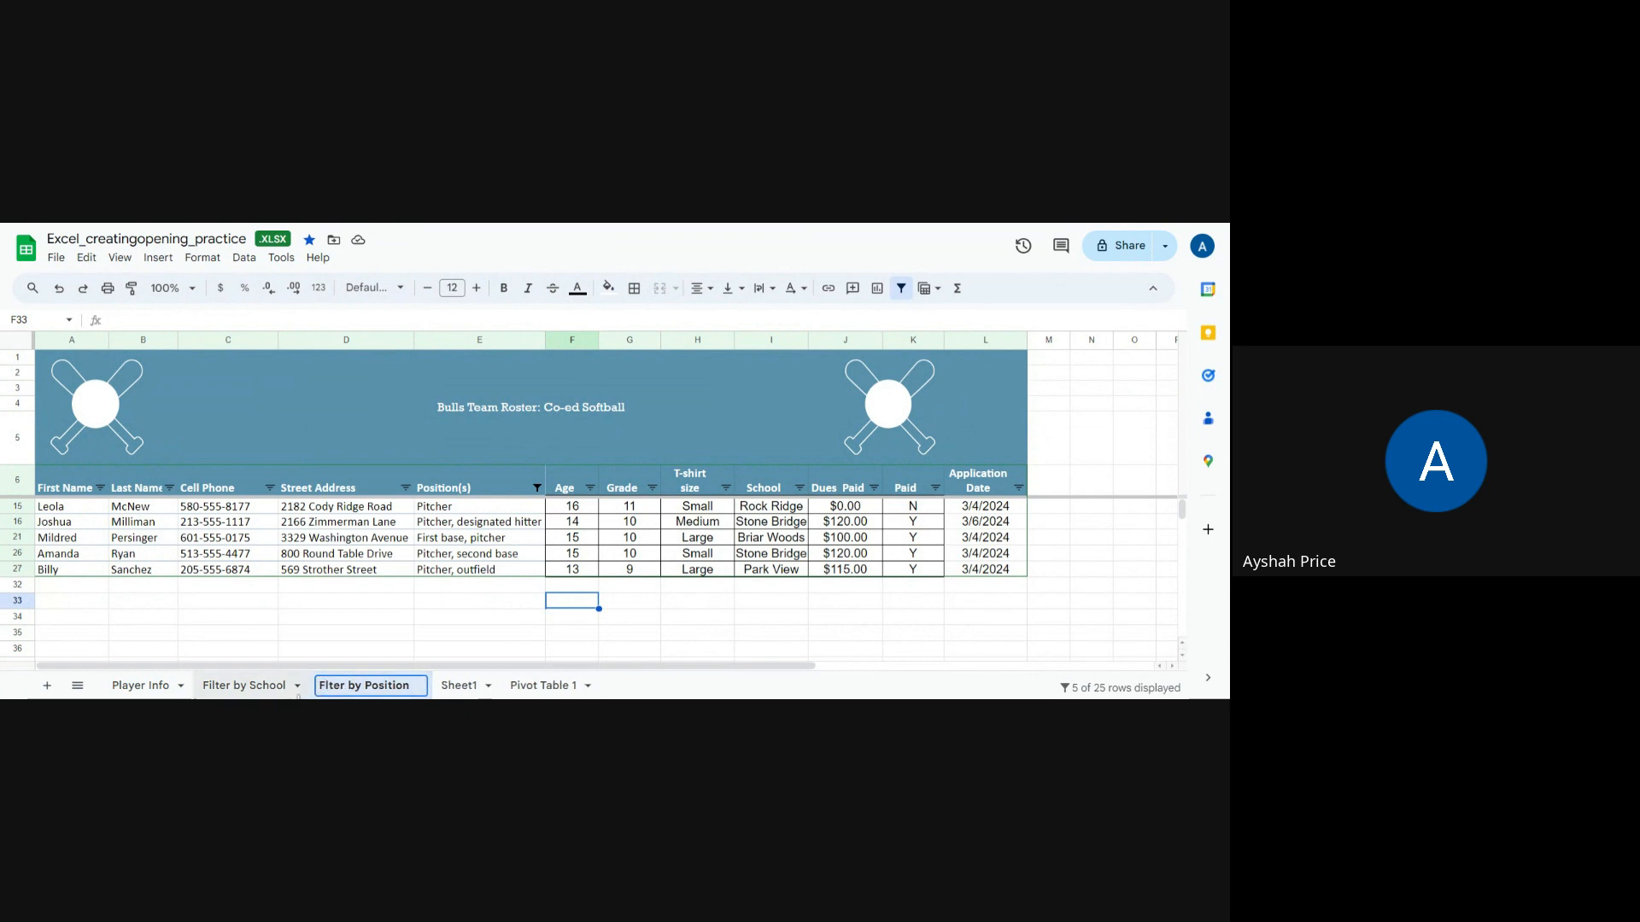
Step: Review the pitcher entries in the Position(s) column of the Filter by Position sheet
{"action": "left_click", "coordinate": [326, 688]}
{"action": "type", "text": "i"}
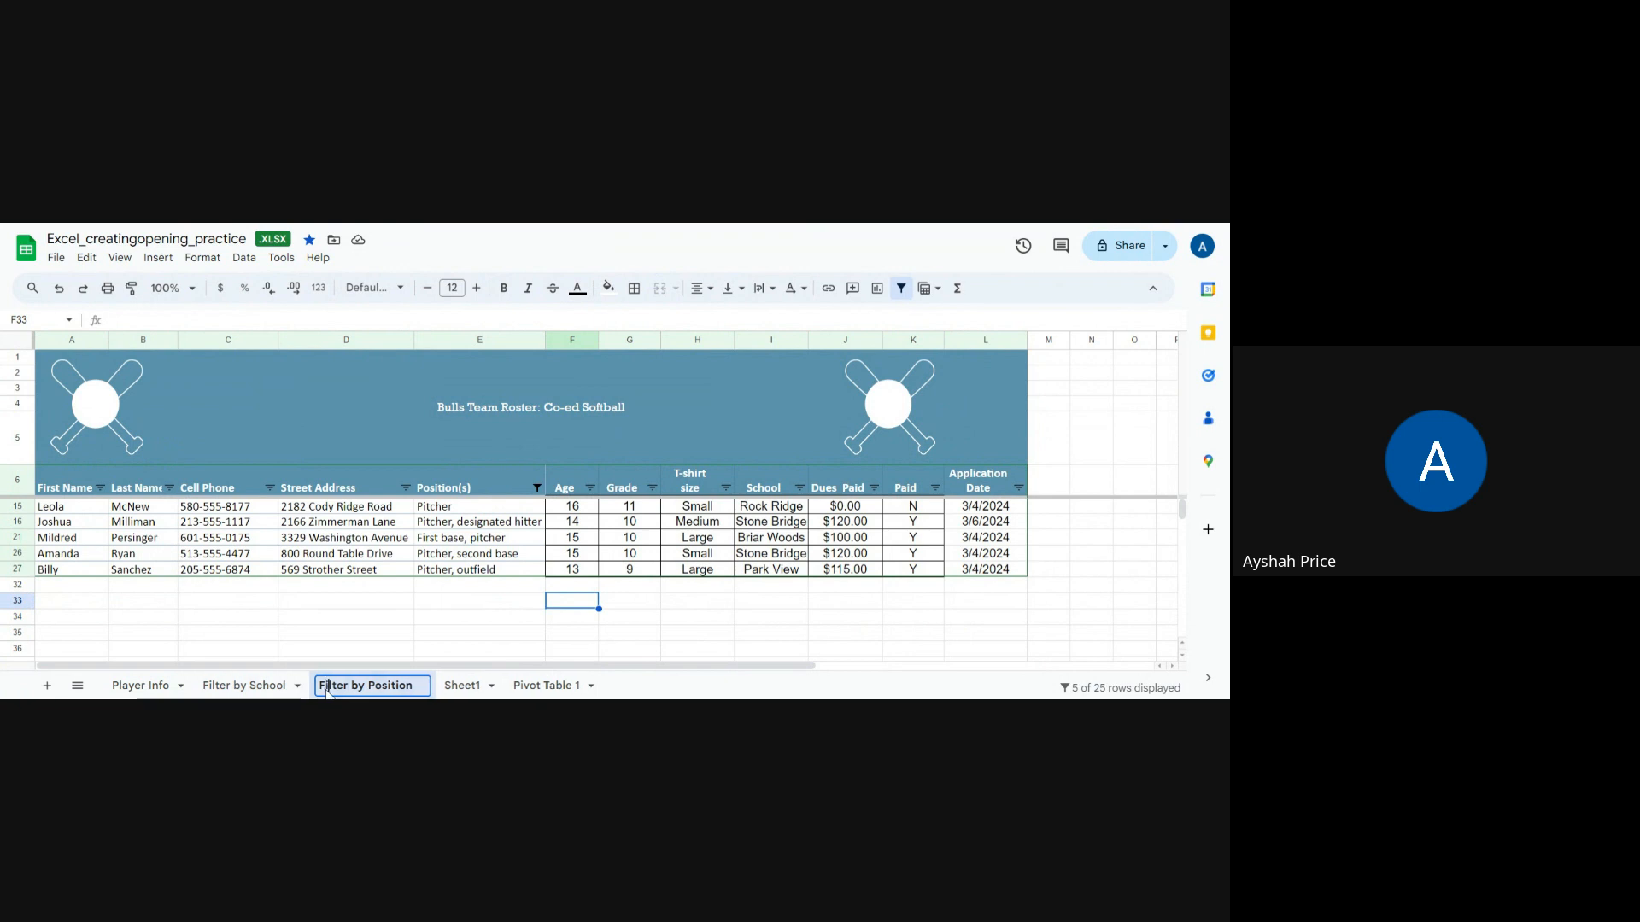
{"action": "left_click", "coordinate": [432, 603]}
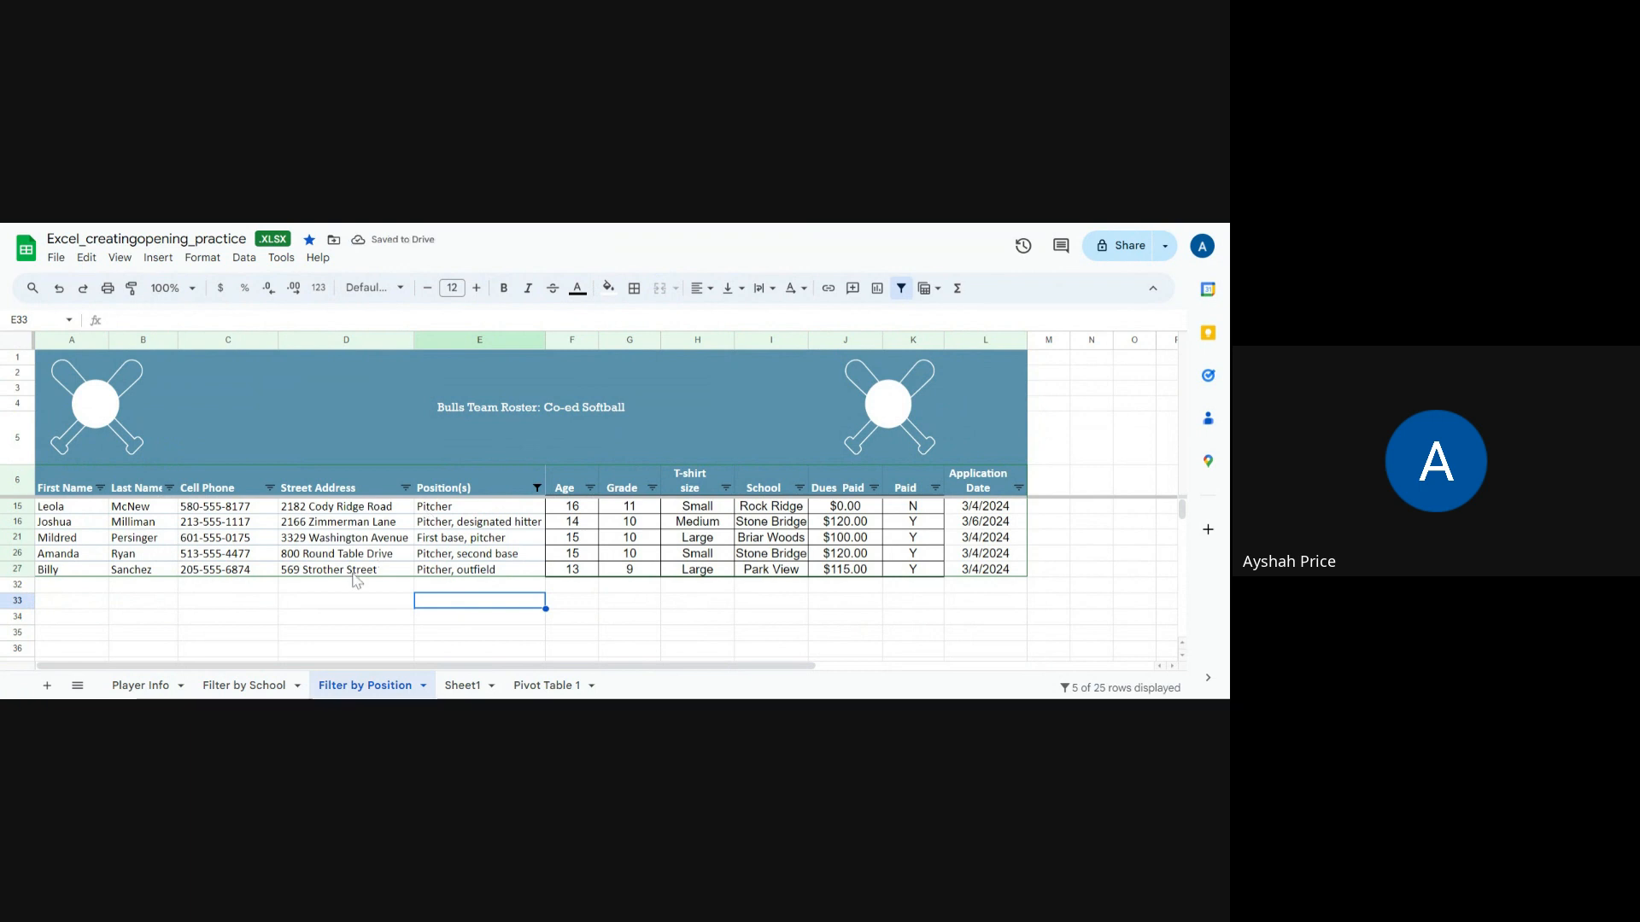
{"action": "left_click", "coordinate": [427, 587]}
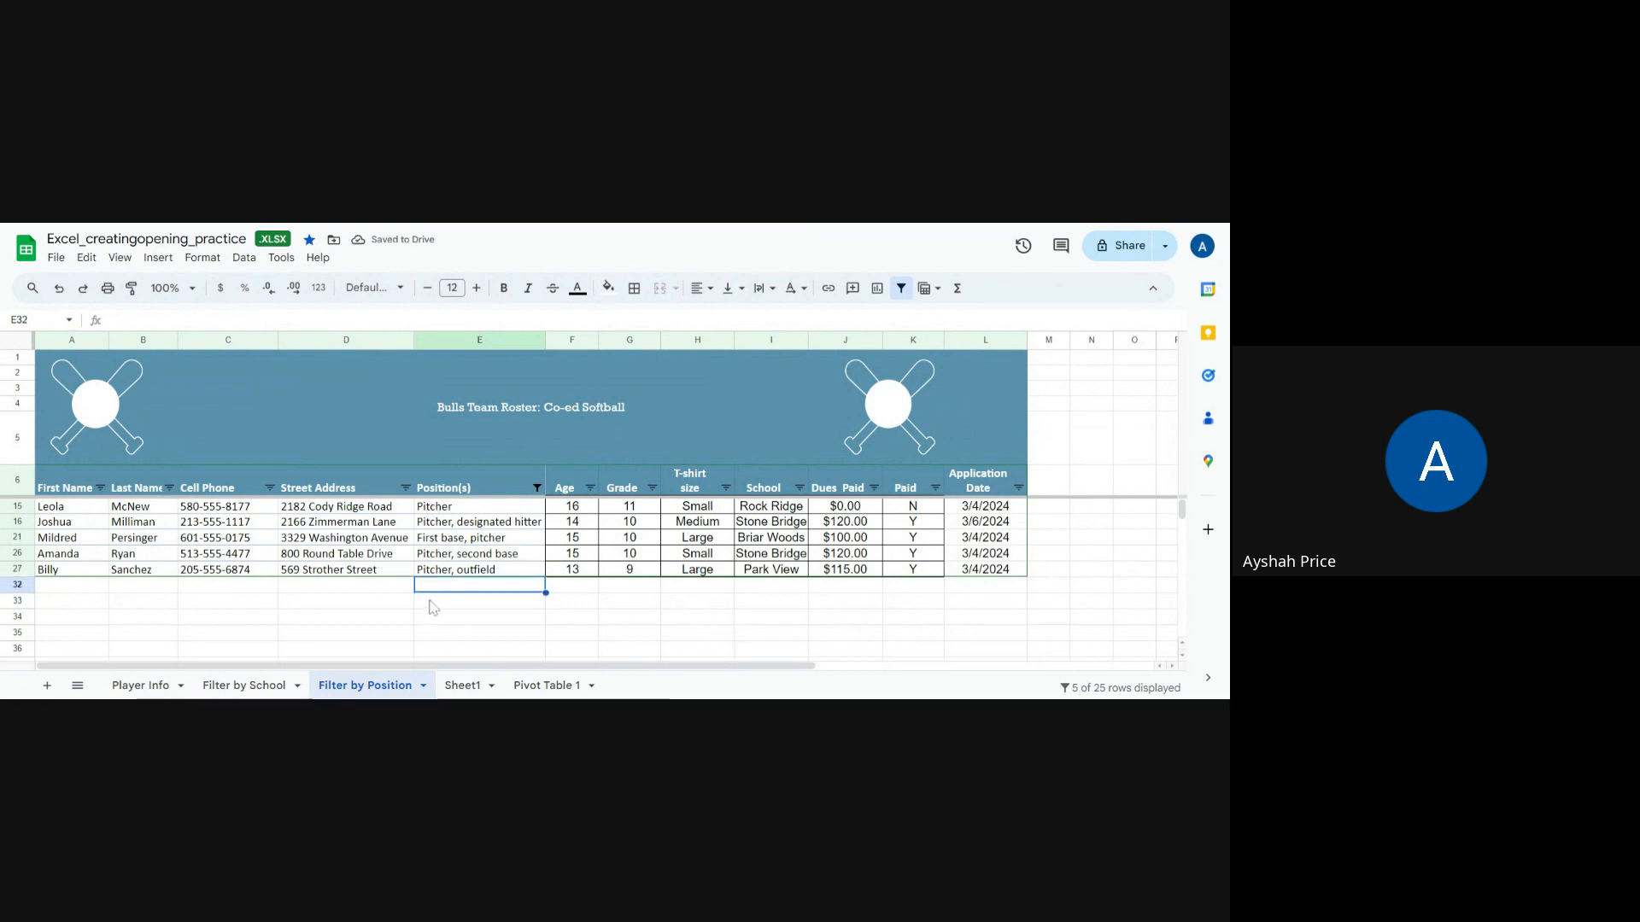
{"action": "left_click", "coordinate": [433, 606]}
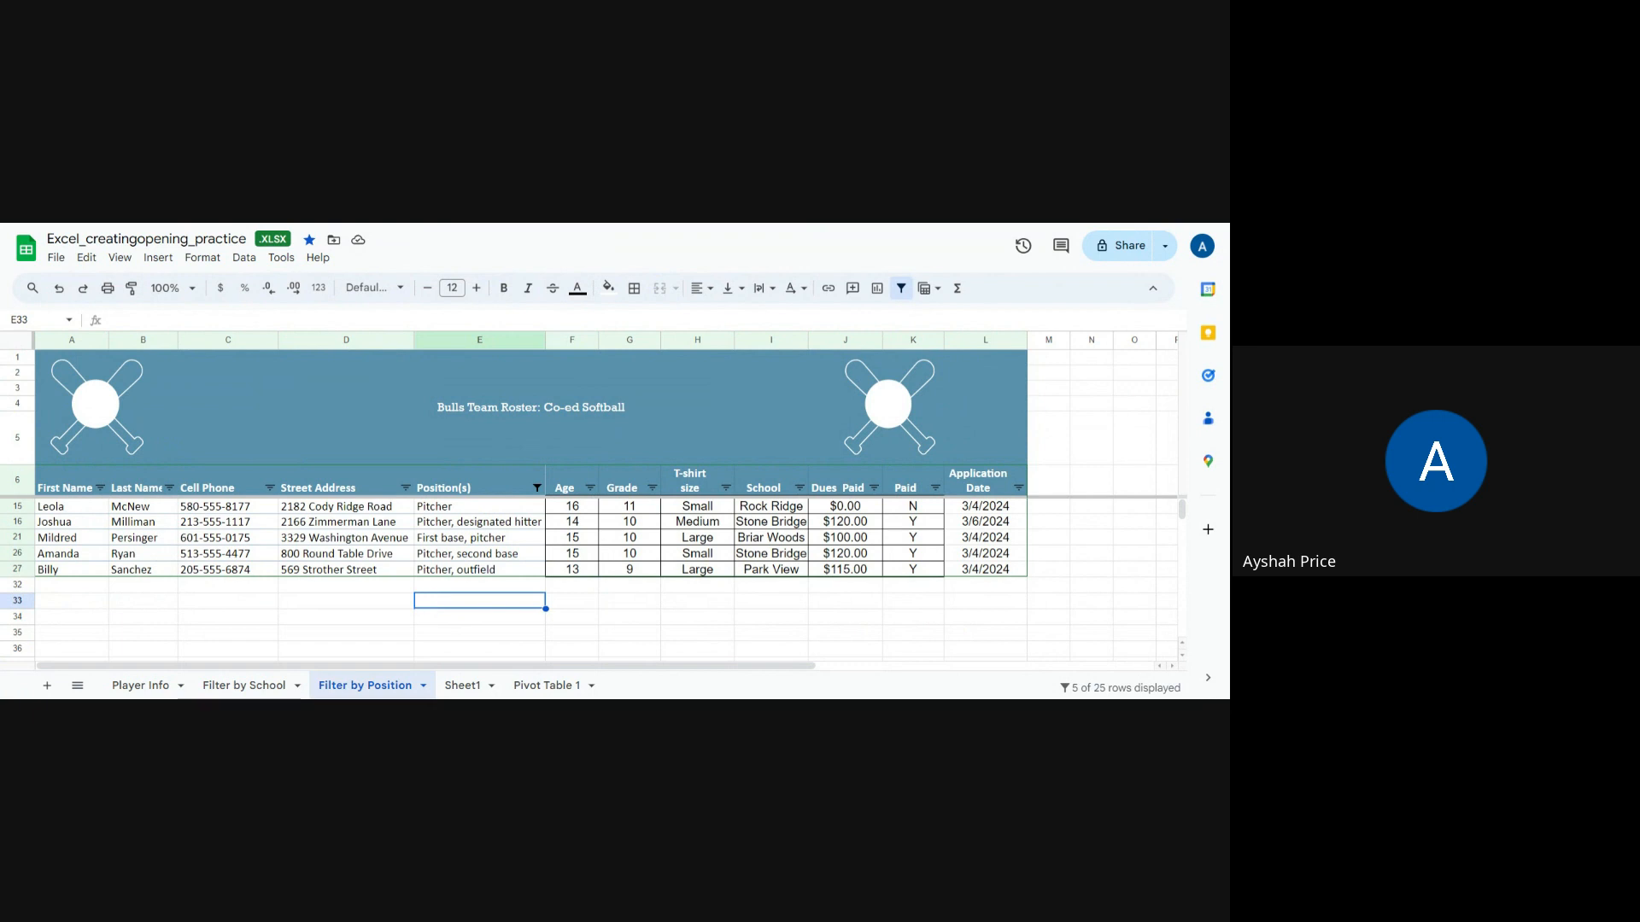
{"action": "left_click", "coordinate": [431, 589]}
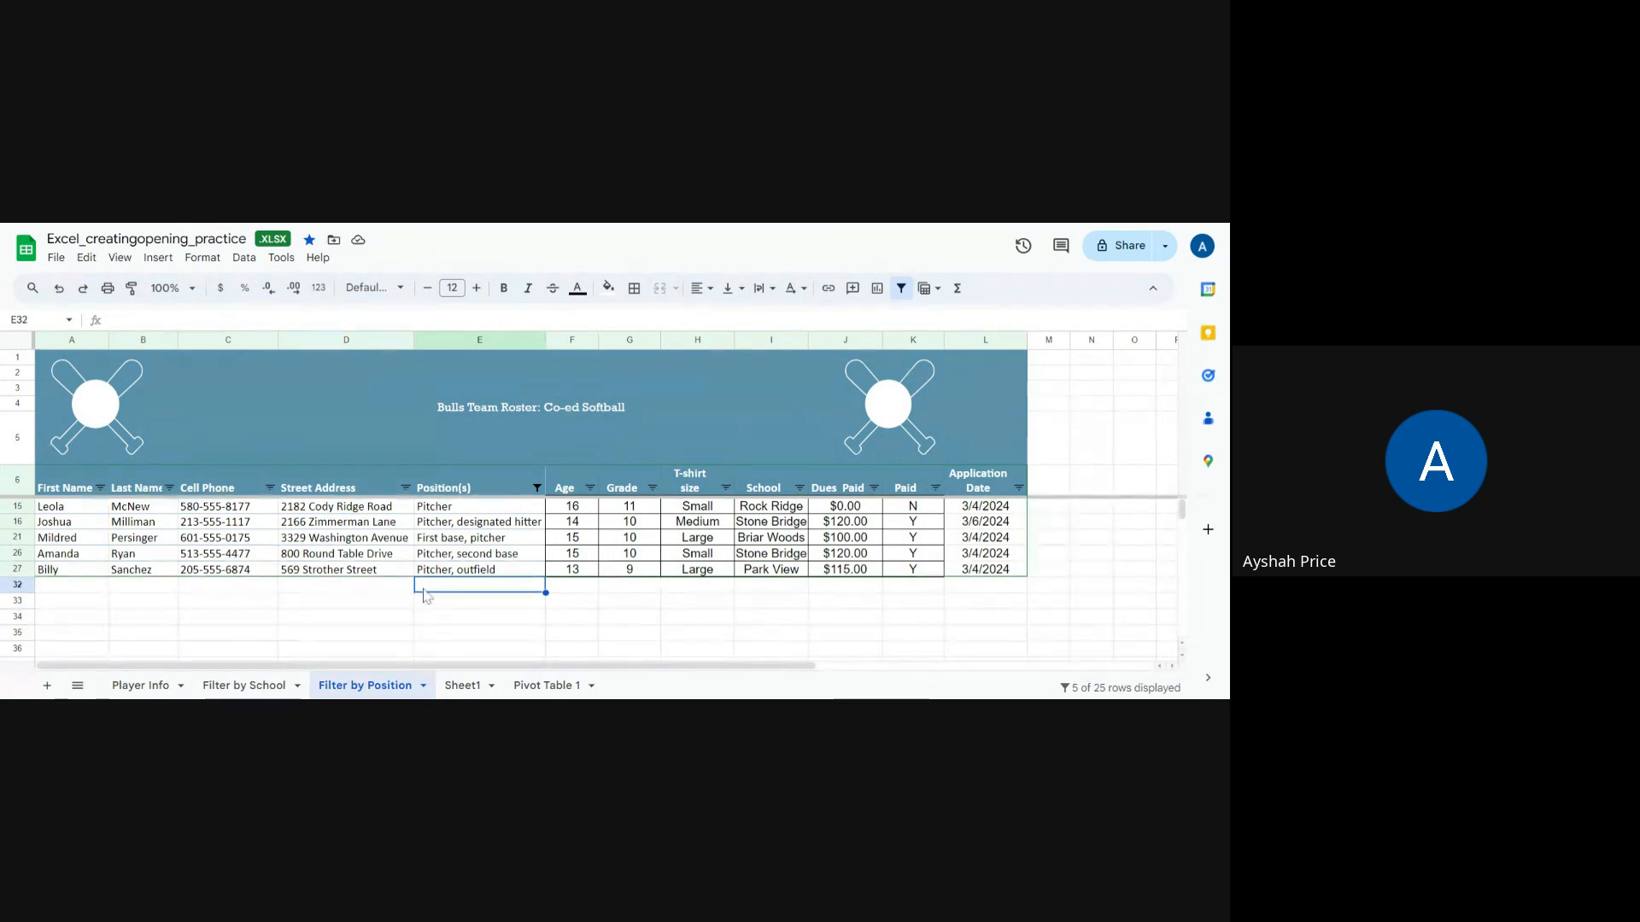
{"action": "left_click_drag", "start_coordinate": [454, 512], "coordinate": [459, 569]}
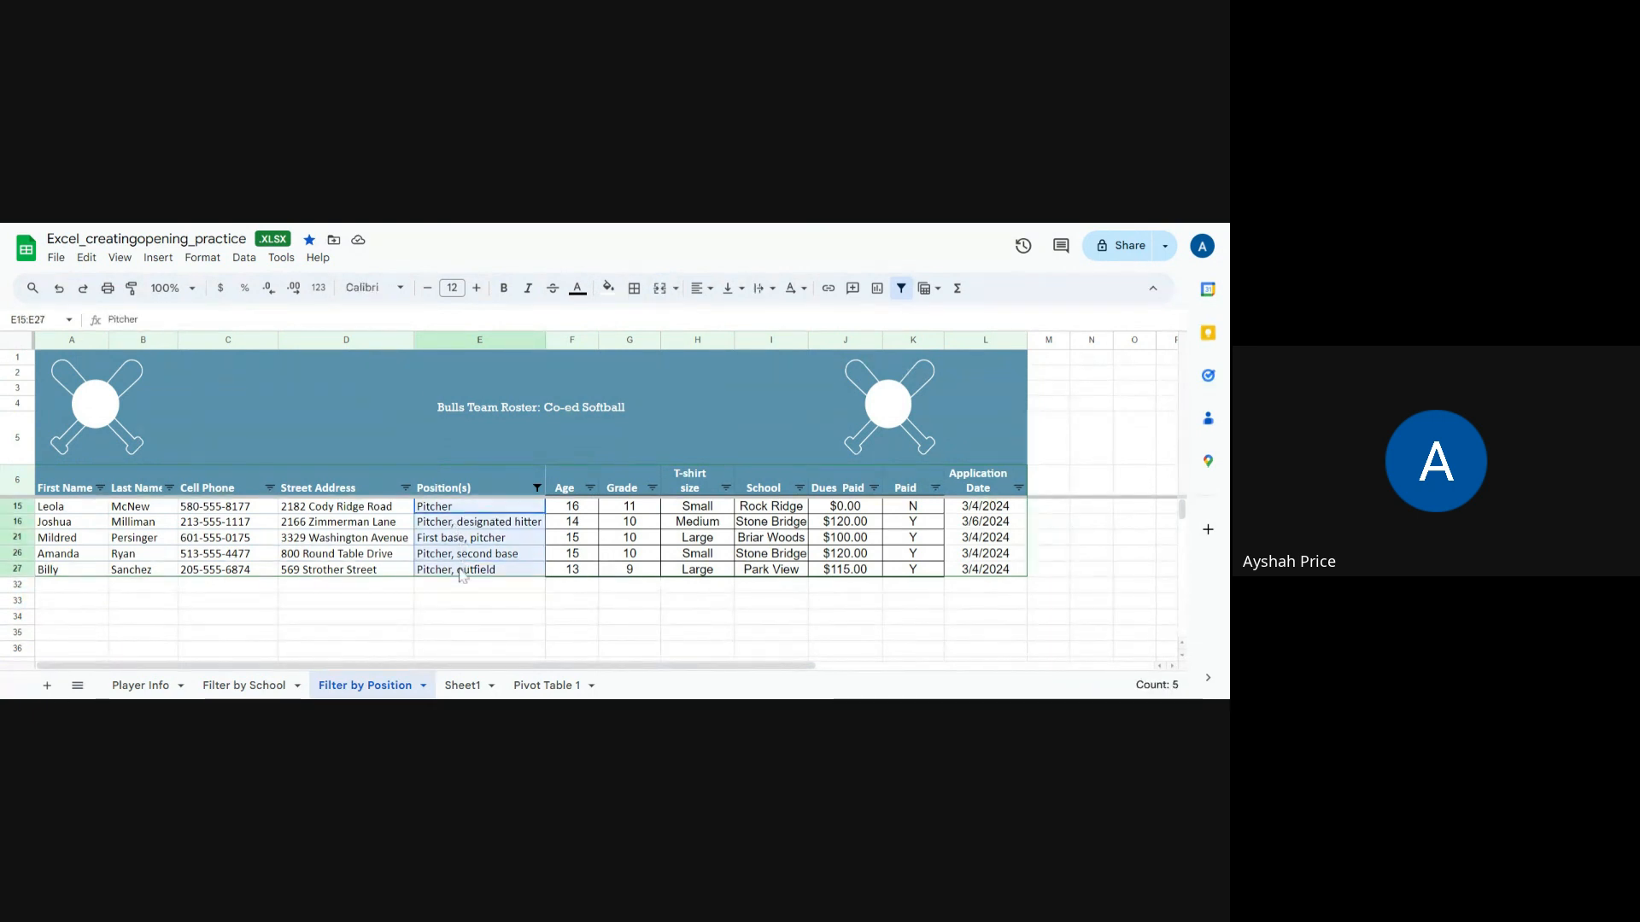
{"action": "left_click", "coordinate": [452, 594]}
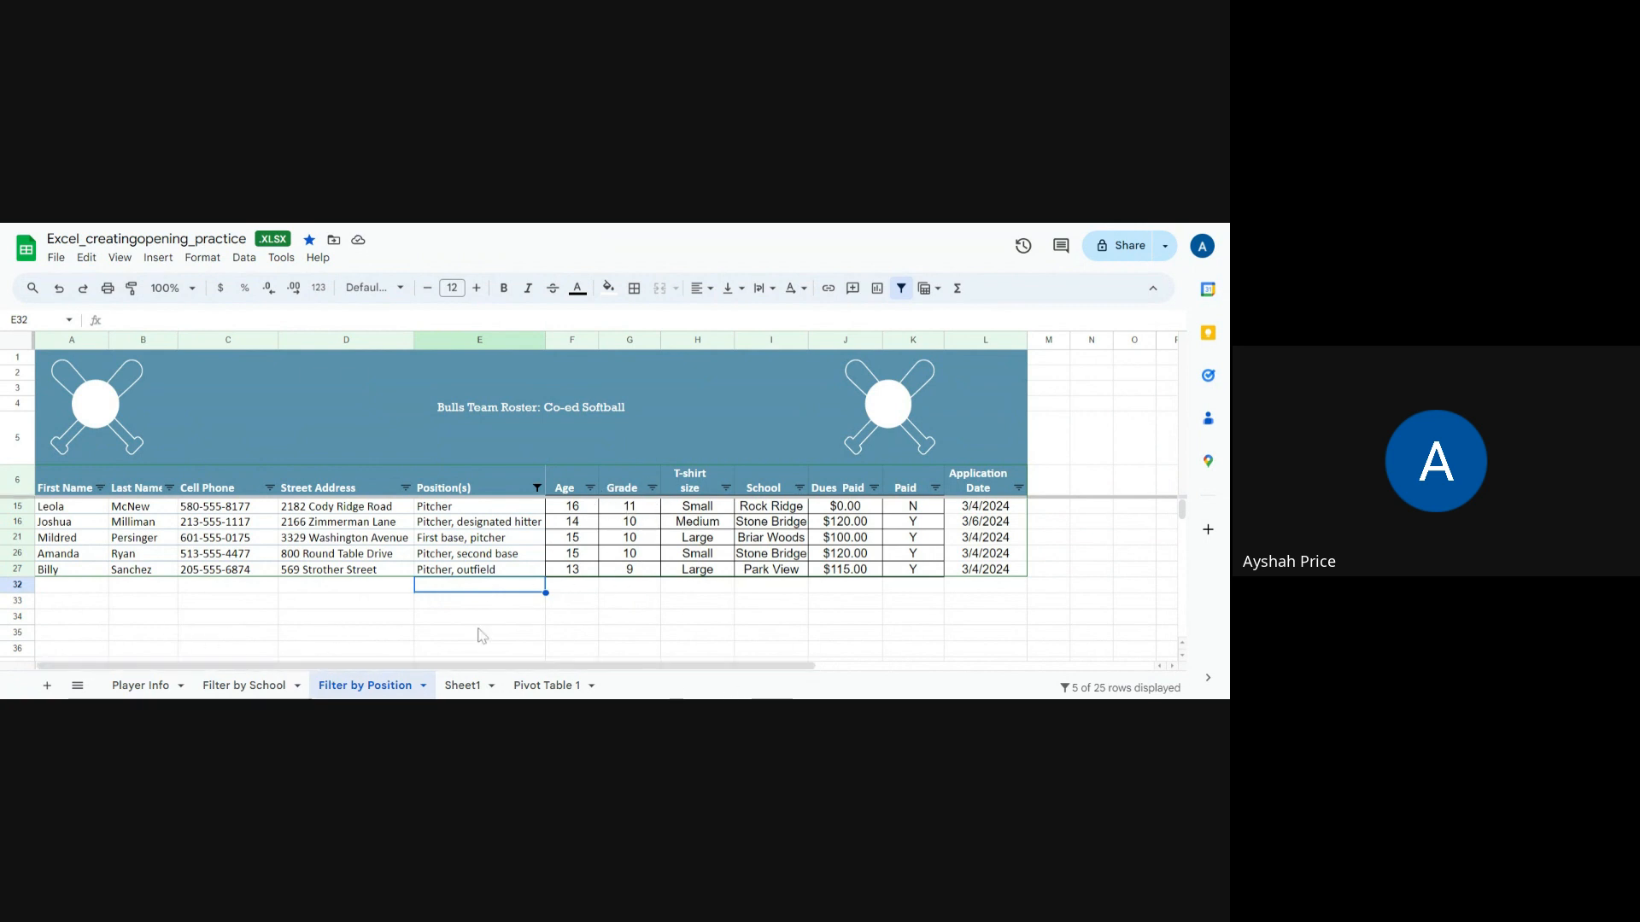
Step: On the Filter by School sheet, sort the whole sheet by the School column from A to Z
{"action": "left_click", "coordinate": [240, 686]}
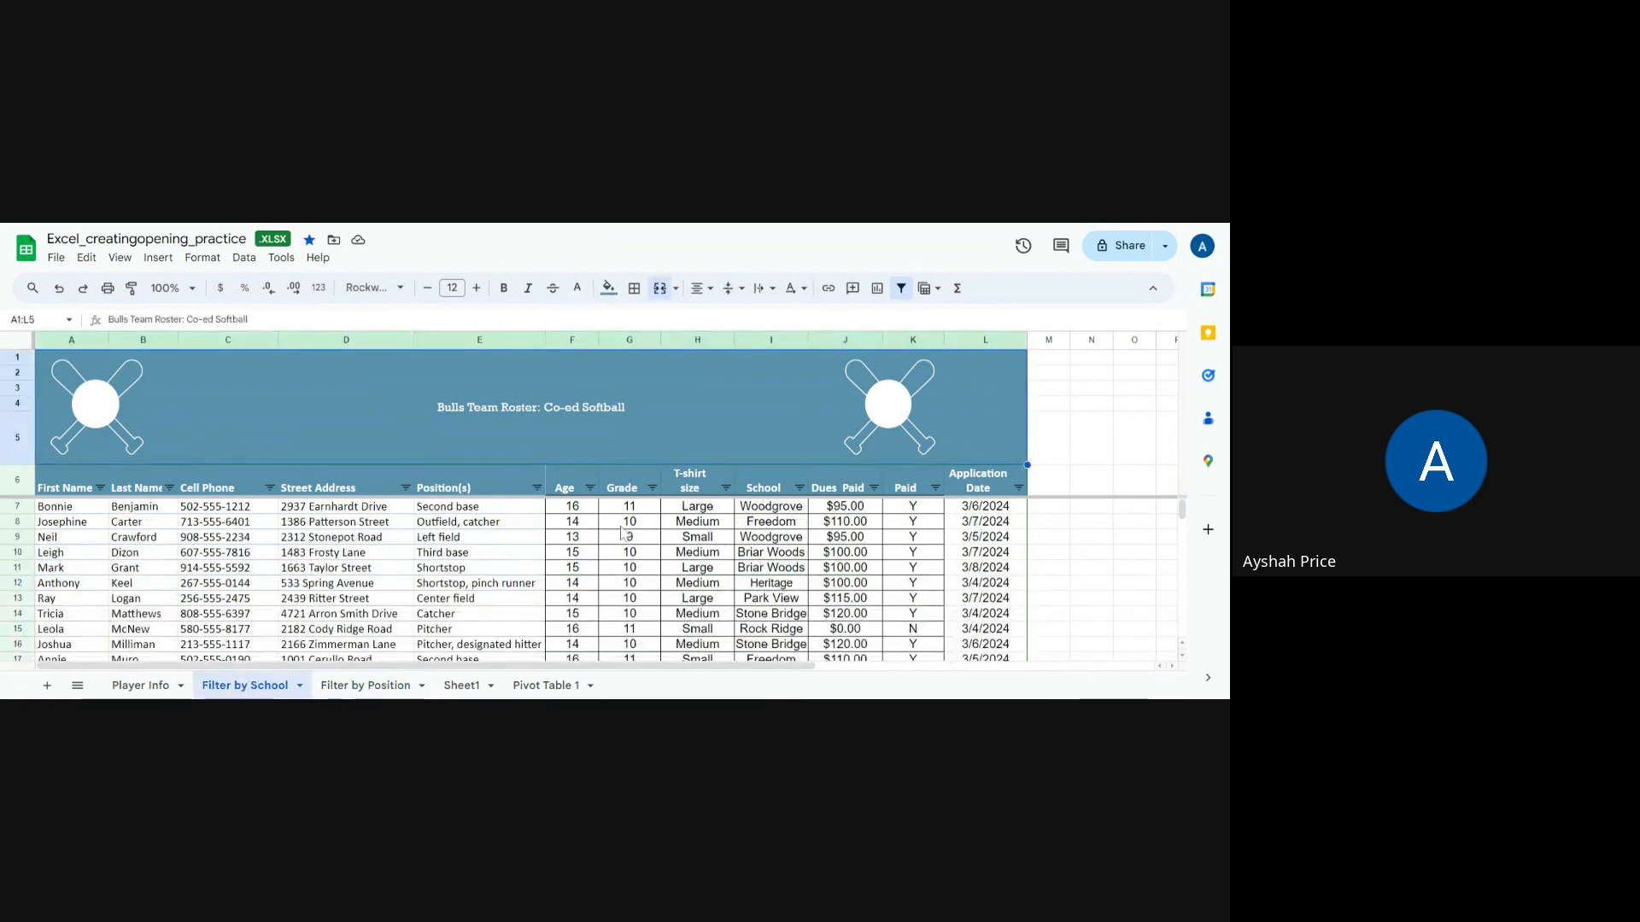
{"action": "left_click", "coordinate": [799, 488]}
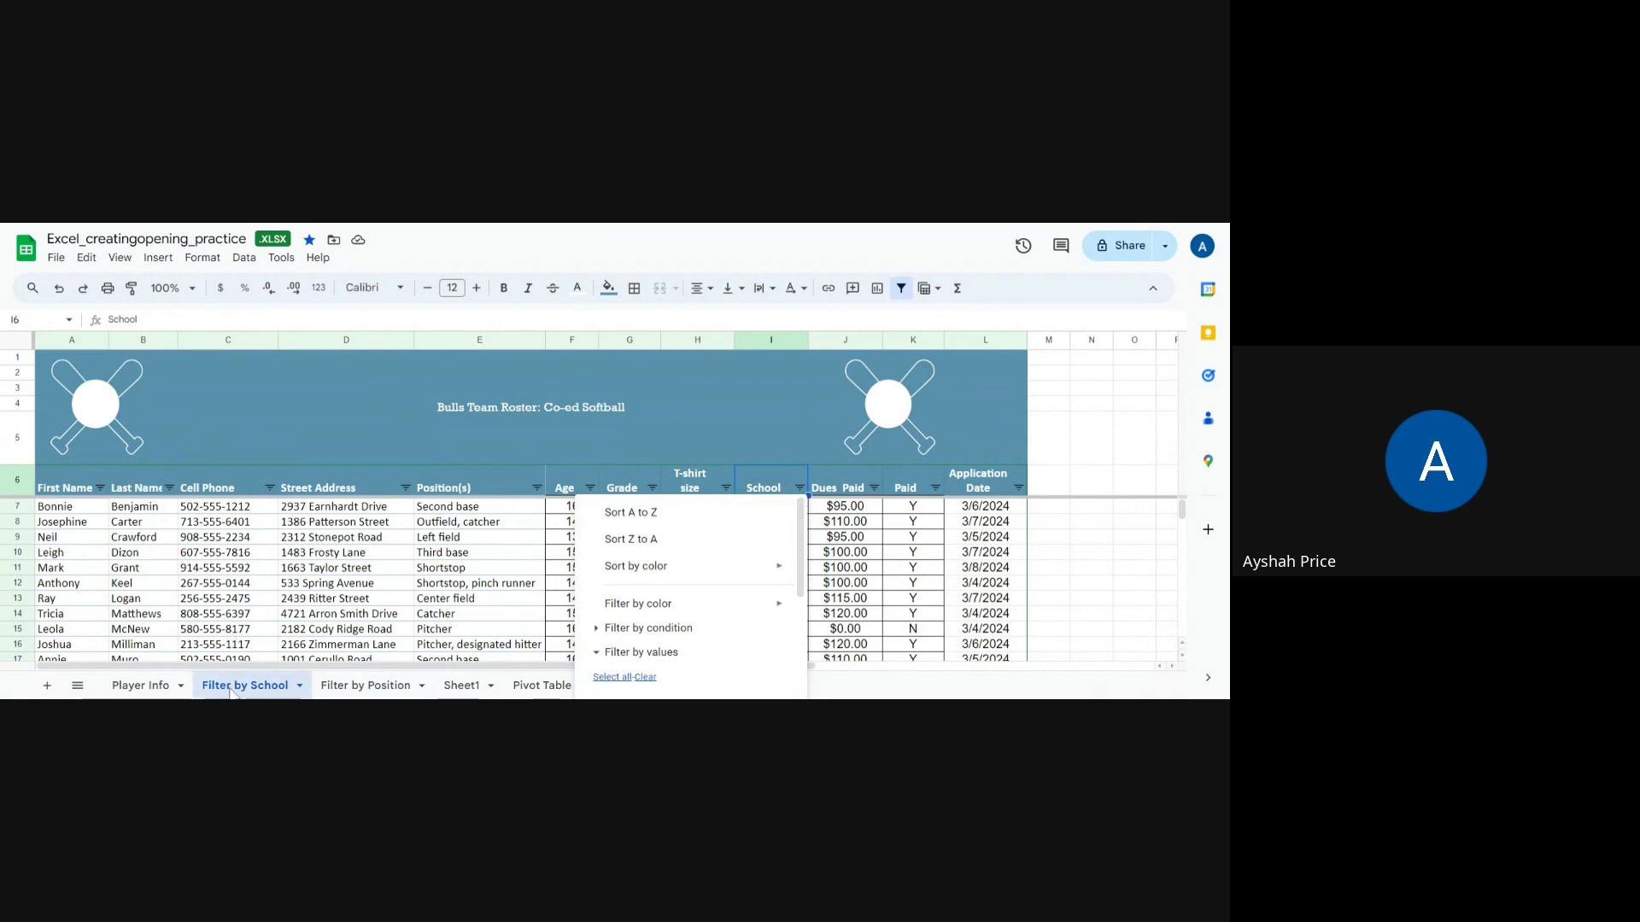
{"action": "left_click", "coordinate": [860, 572]}
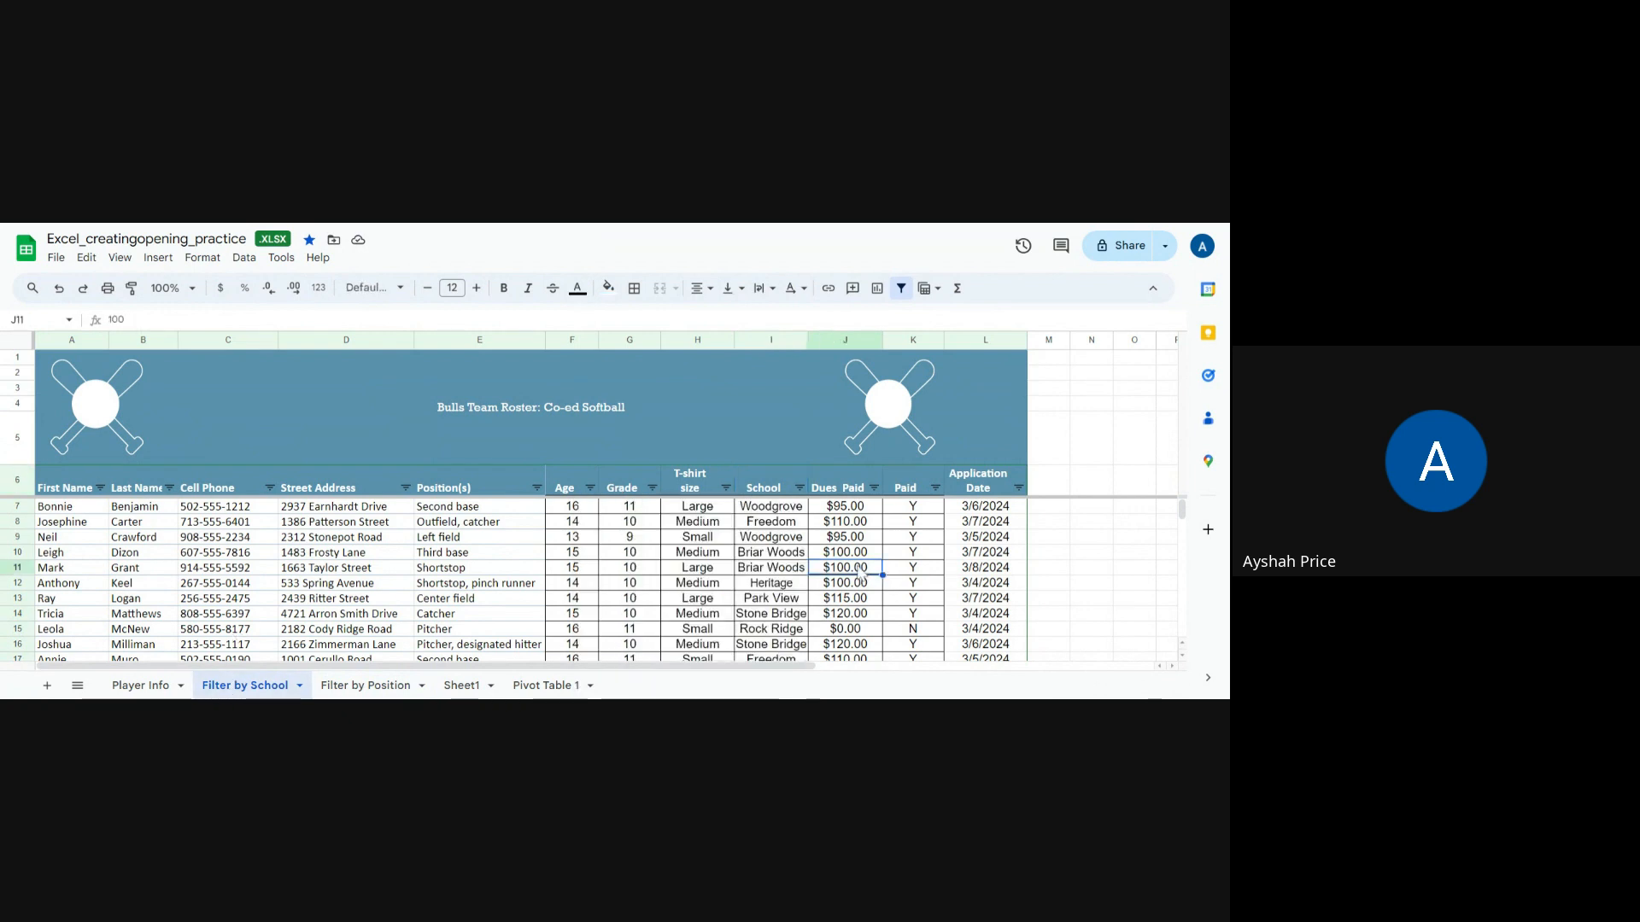
{"action": "left_click", "coordinate": [758, 508]}
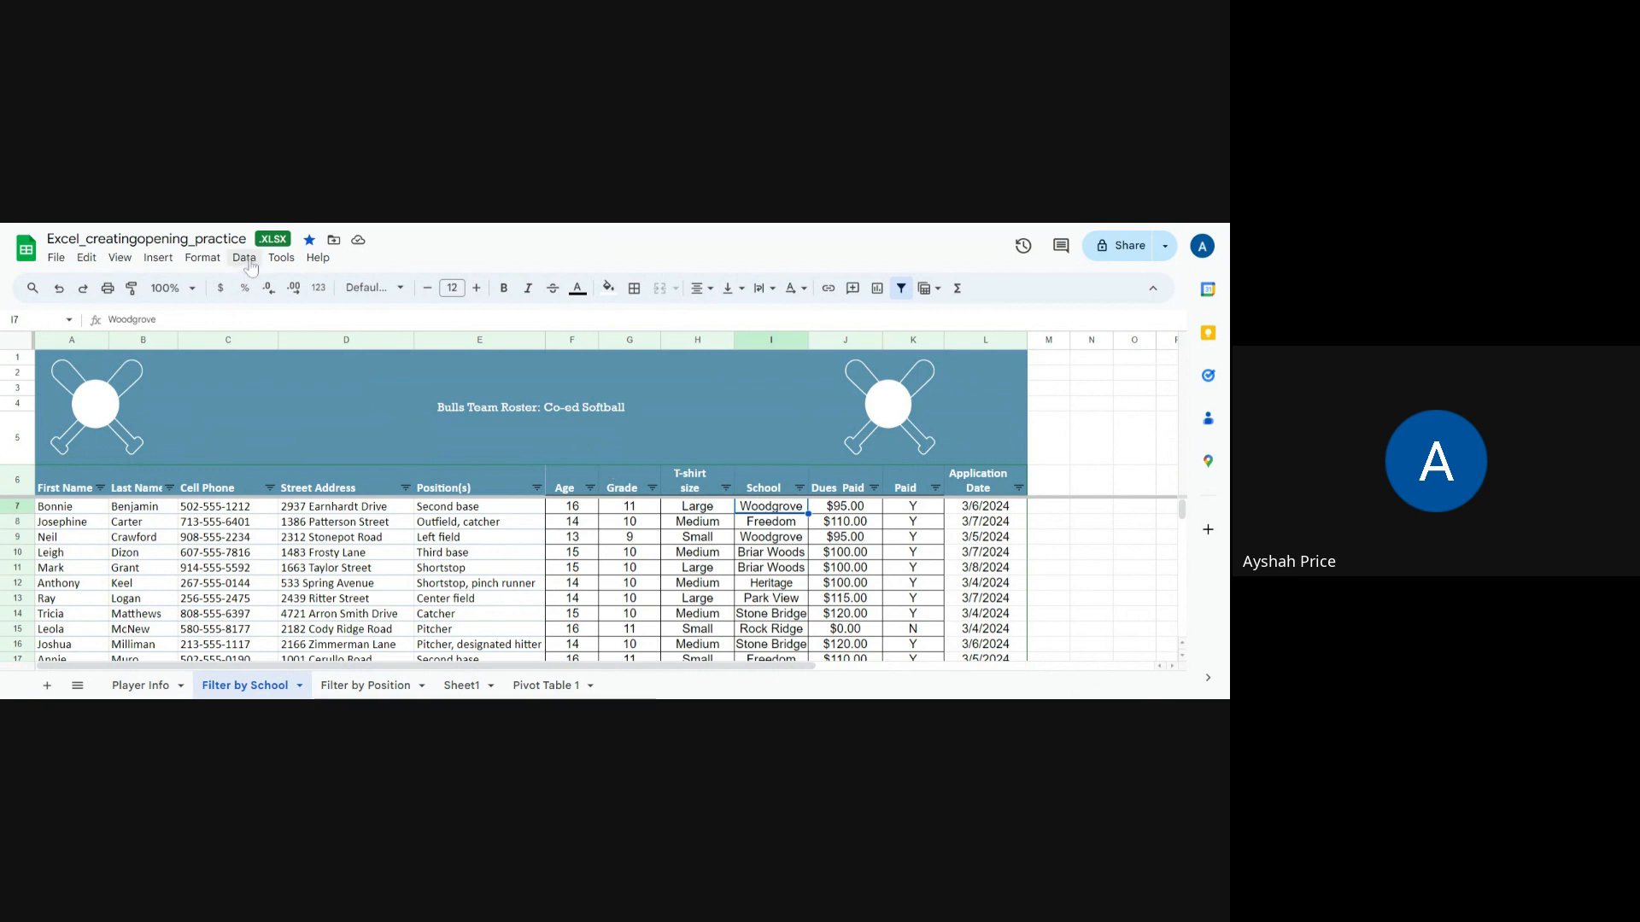
{"action": "left_click", "coordinate": [762, 475]}
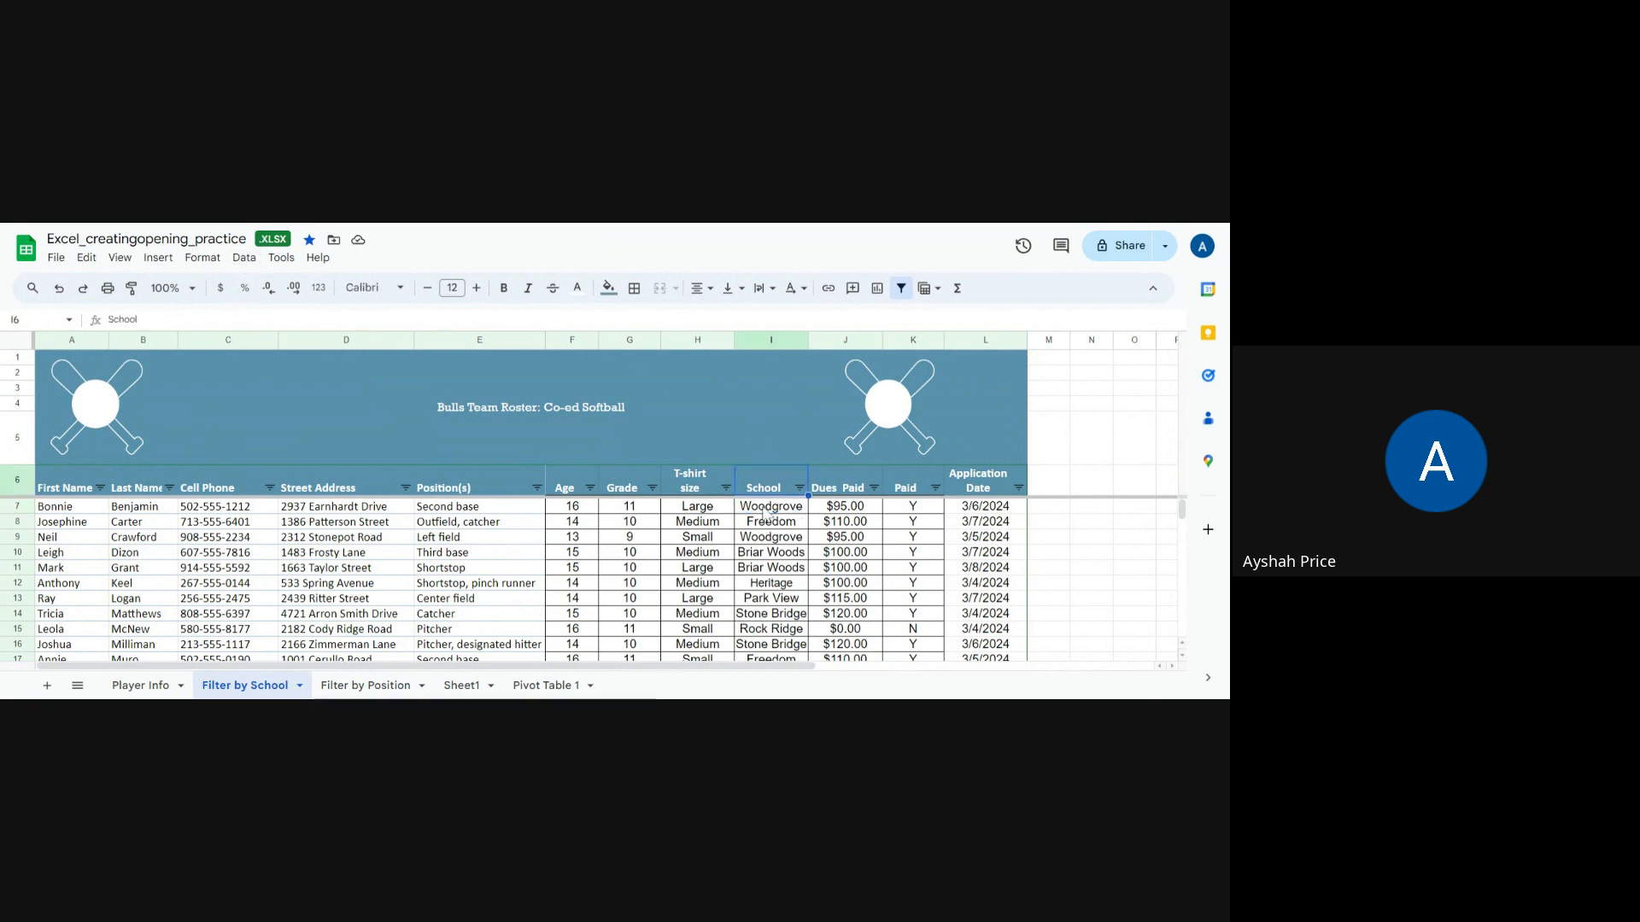
{"action": "left_click", "coordinate": [764, 507]}
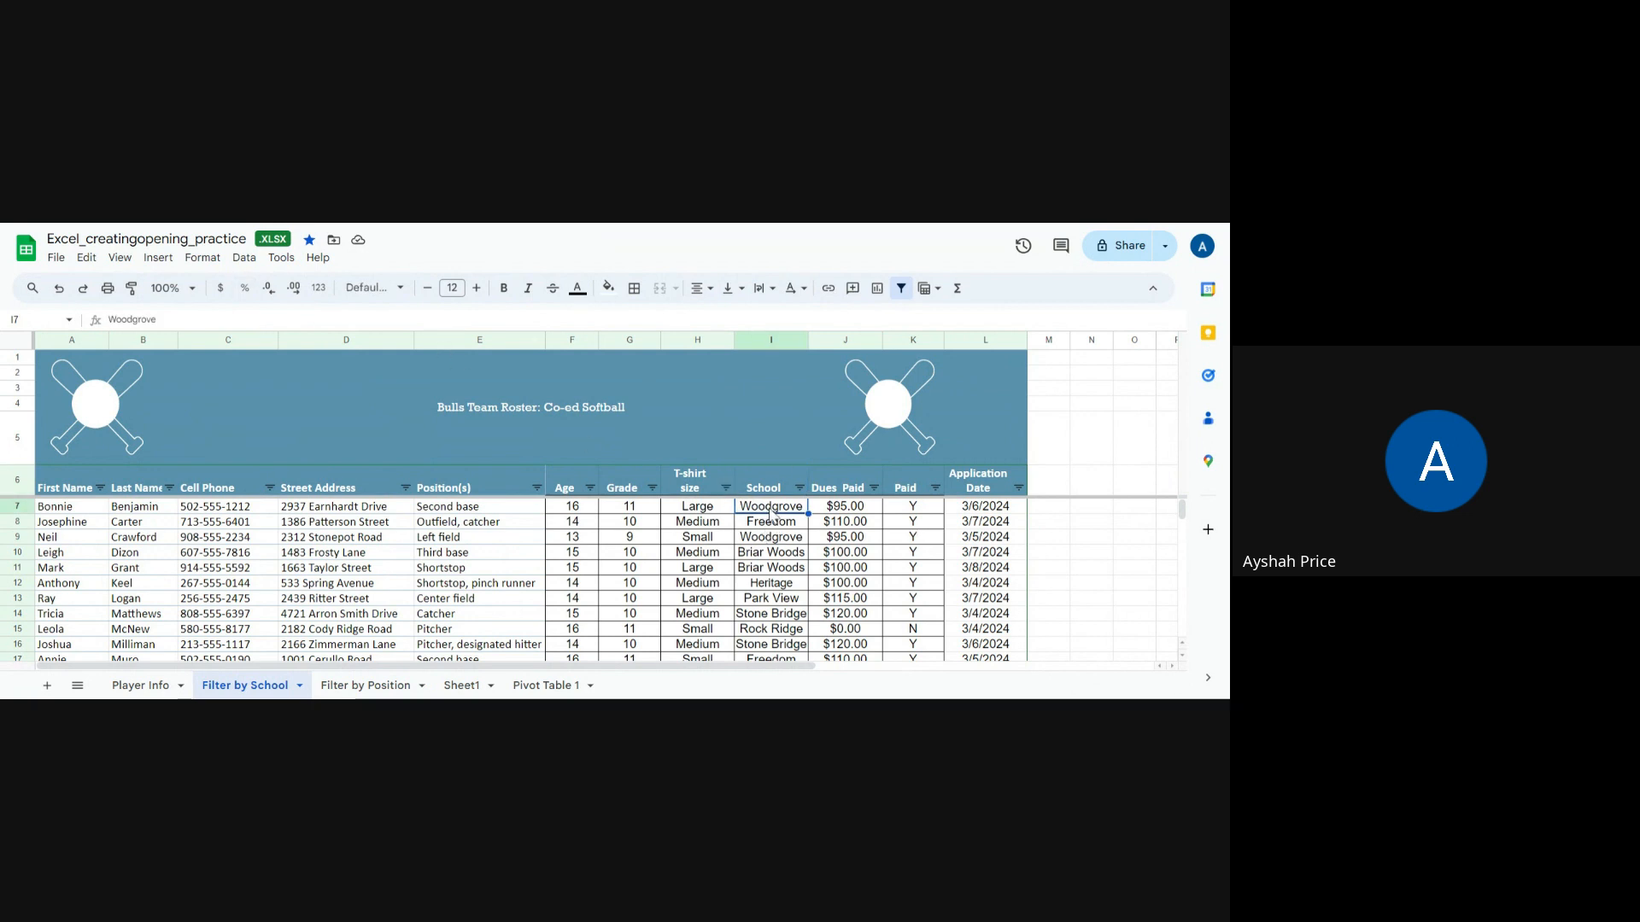
{"action": "left_click", "coordinate": [244, 258]}
{"action": "mouse_move", "coordinate": [262, 286]}
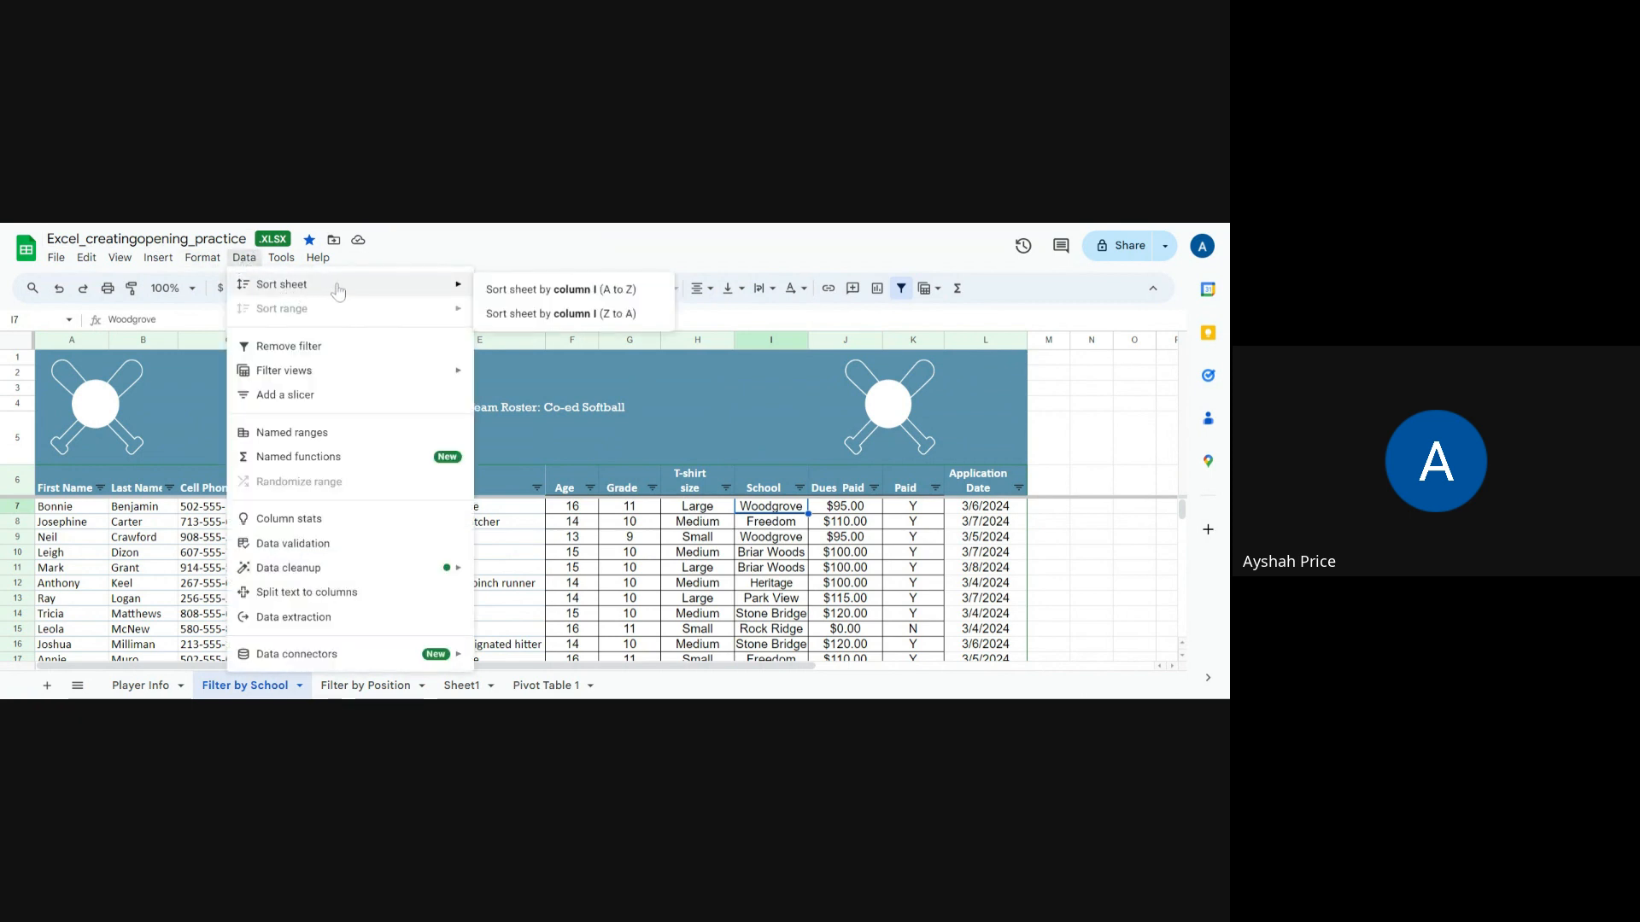
{"action": "left_click", "coordinate": [560, 290]}
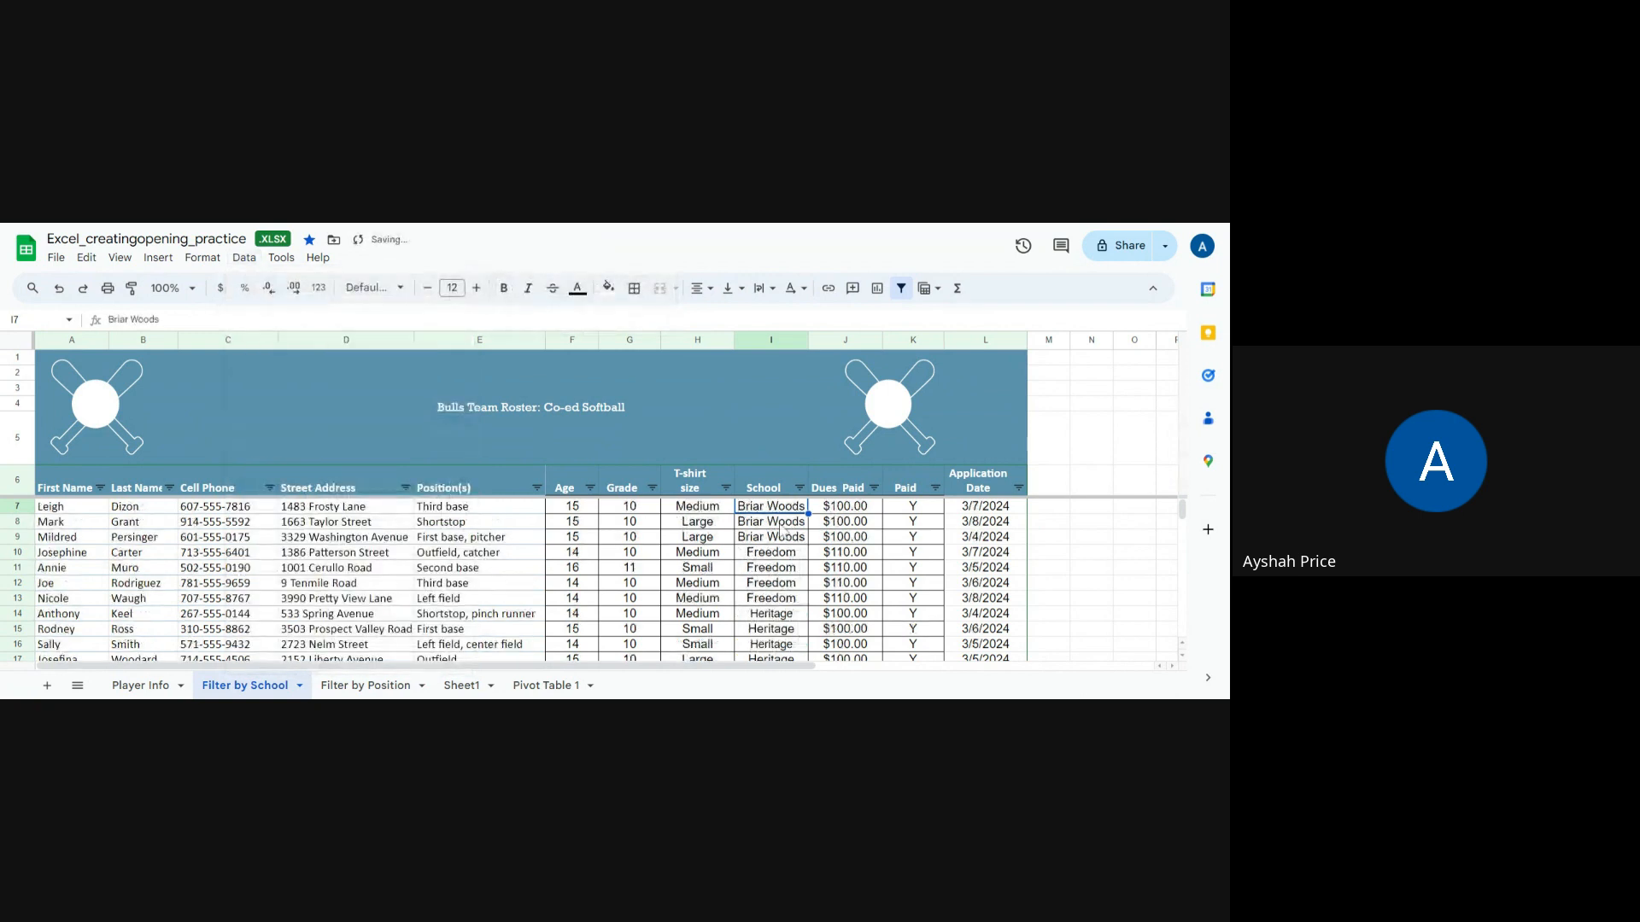
Step: Copy the header row and the three Briar Woods player rows, and paste them into Sheet1
{"action": "scroll", "coordinate": [782, 529], "scroll_direction": "down", "scroll_amount": 1}
{"action": "scroll", "coordinate": [766, 539], "scroll_direction": "up", "scroll_amount": 1}
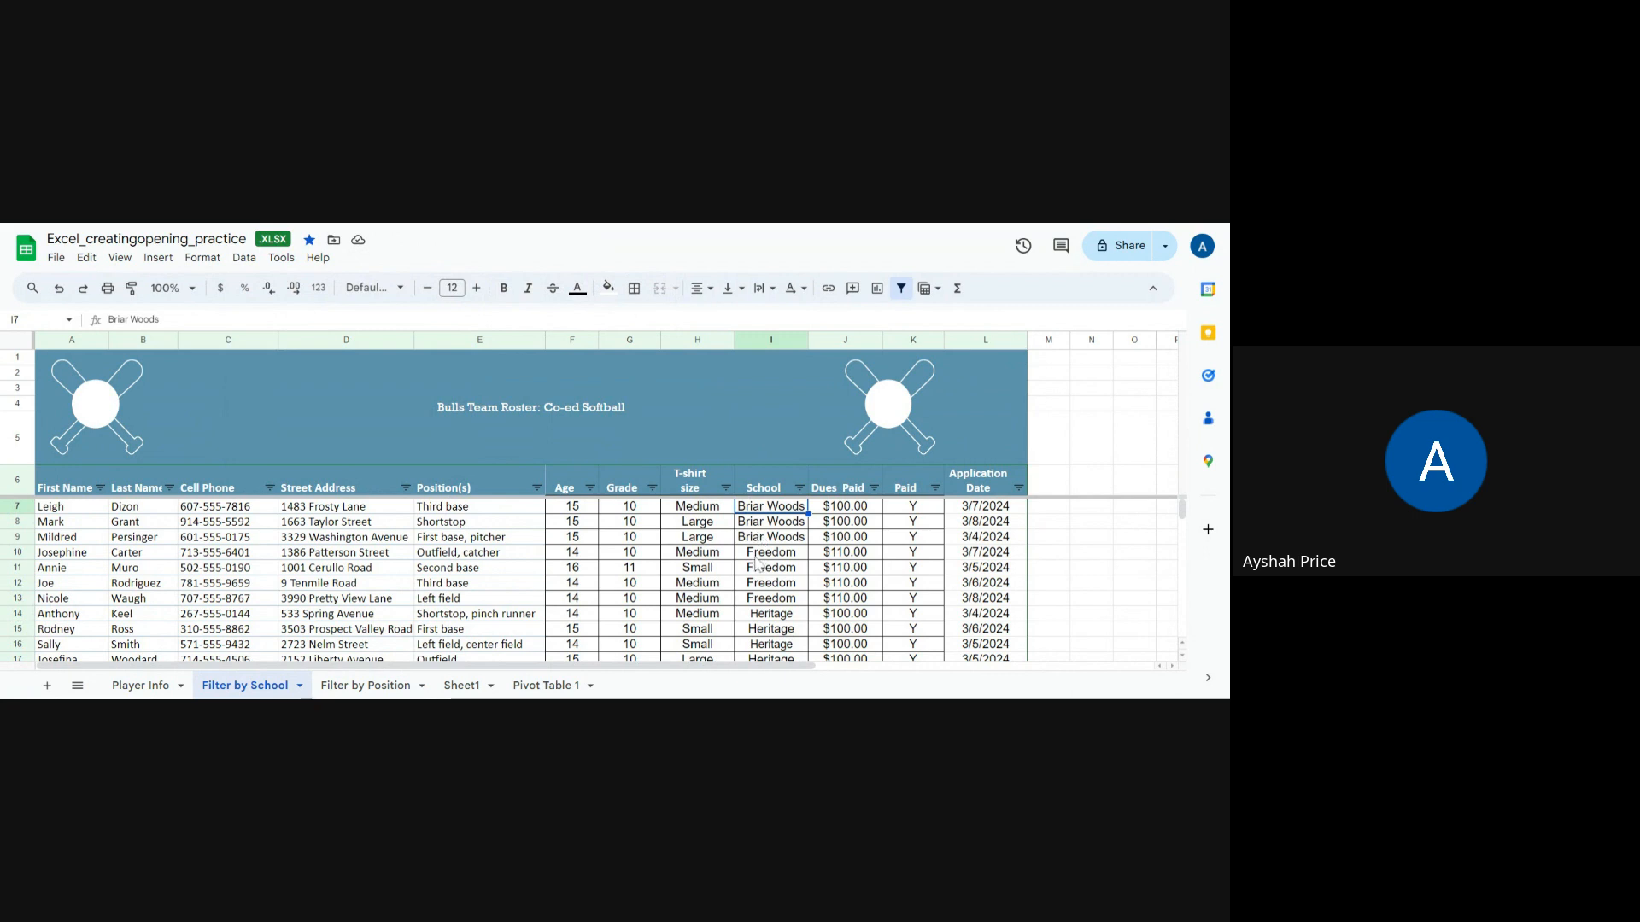
{"action": "left_click", "coordinate": [73, 509]}
{"action": "left_click_drag", "start_coordinate": [72, 493], "coordinate": [1006, 547]}
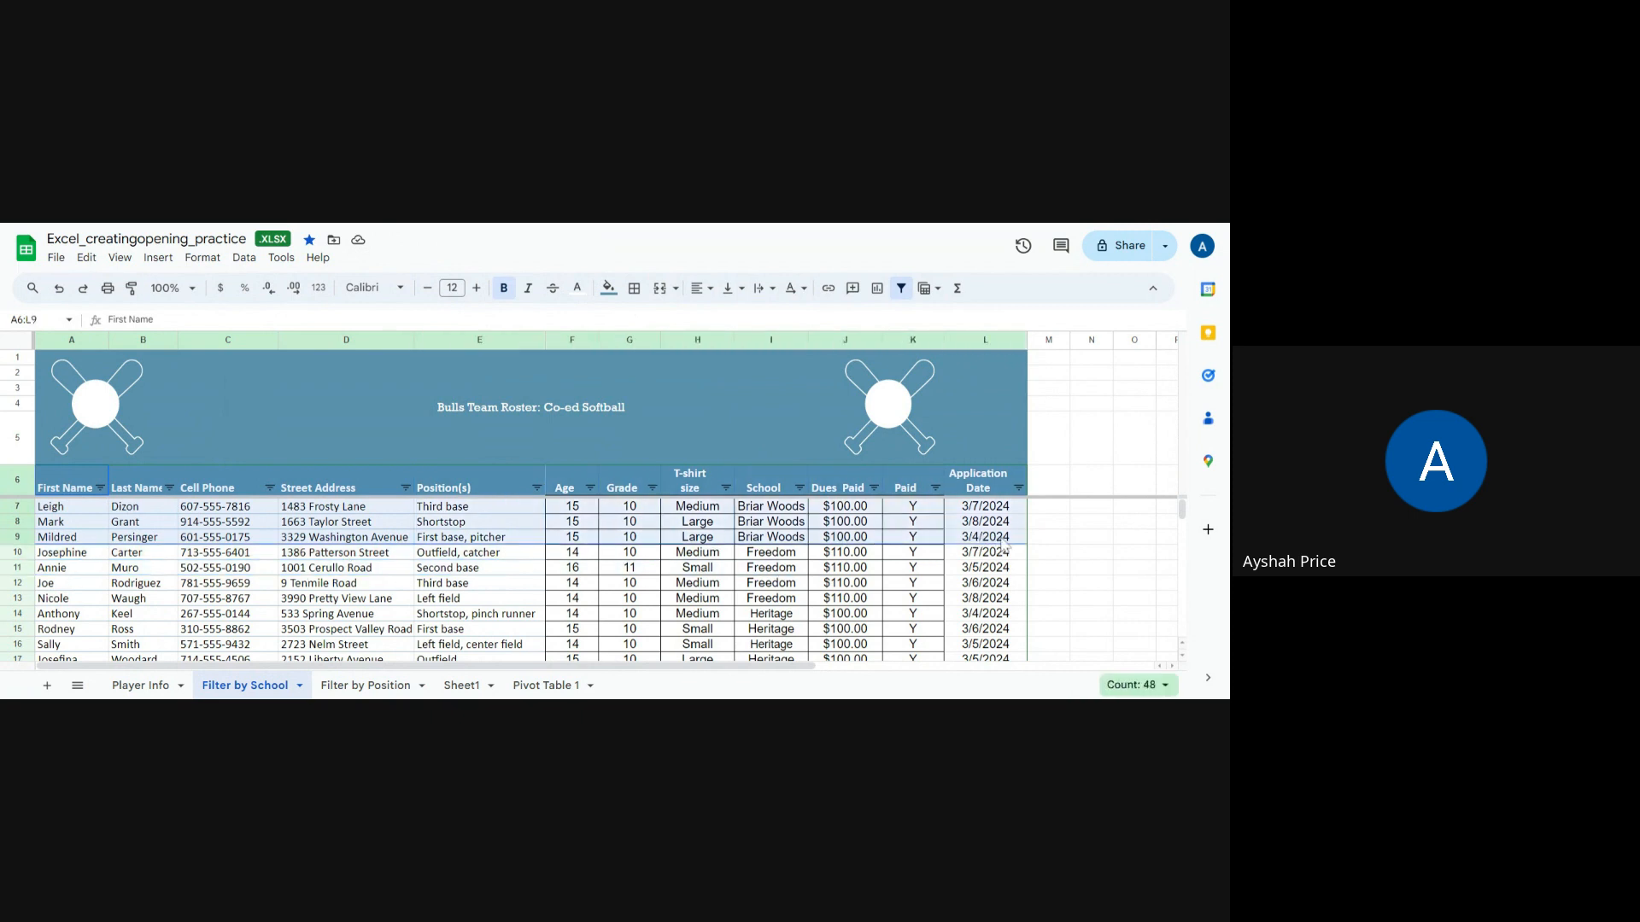
{"action": "right_click", "coordinate": [885, 533]}
{"action": "left_click", "coordinate": [908, 331]}
{"action": "left_click", "coordinate": [466, 692]}
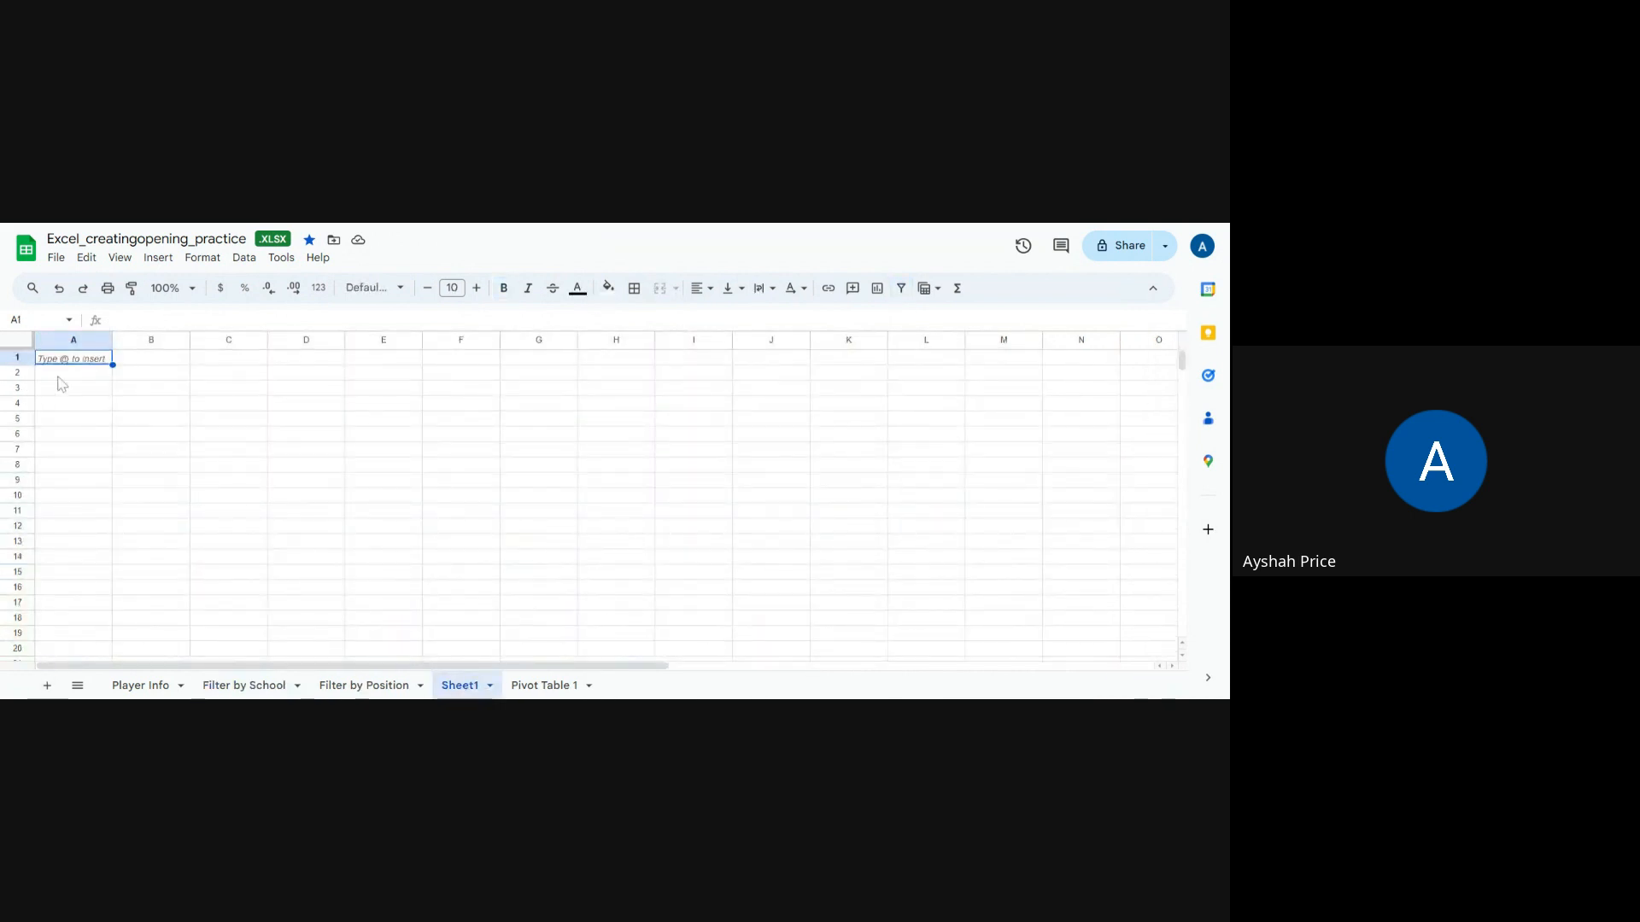
{"action": "key", "text": "ctrl+v"}
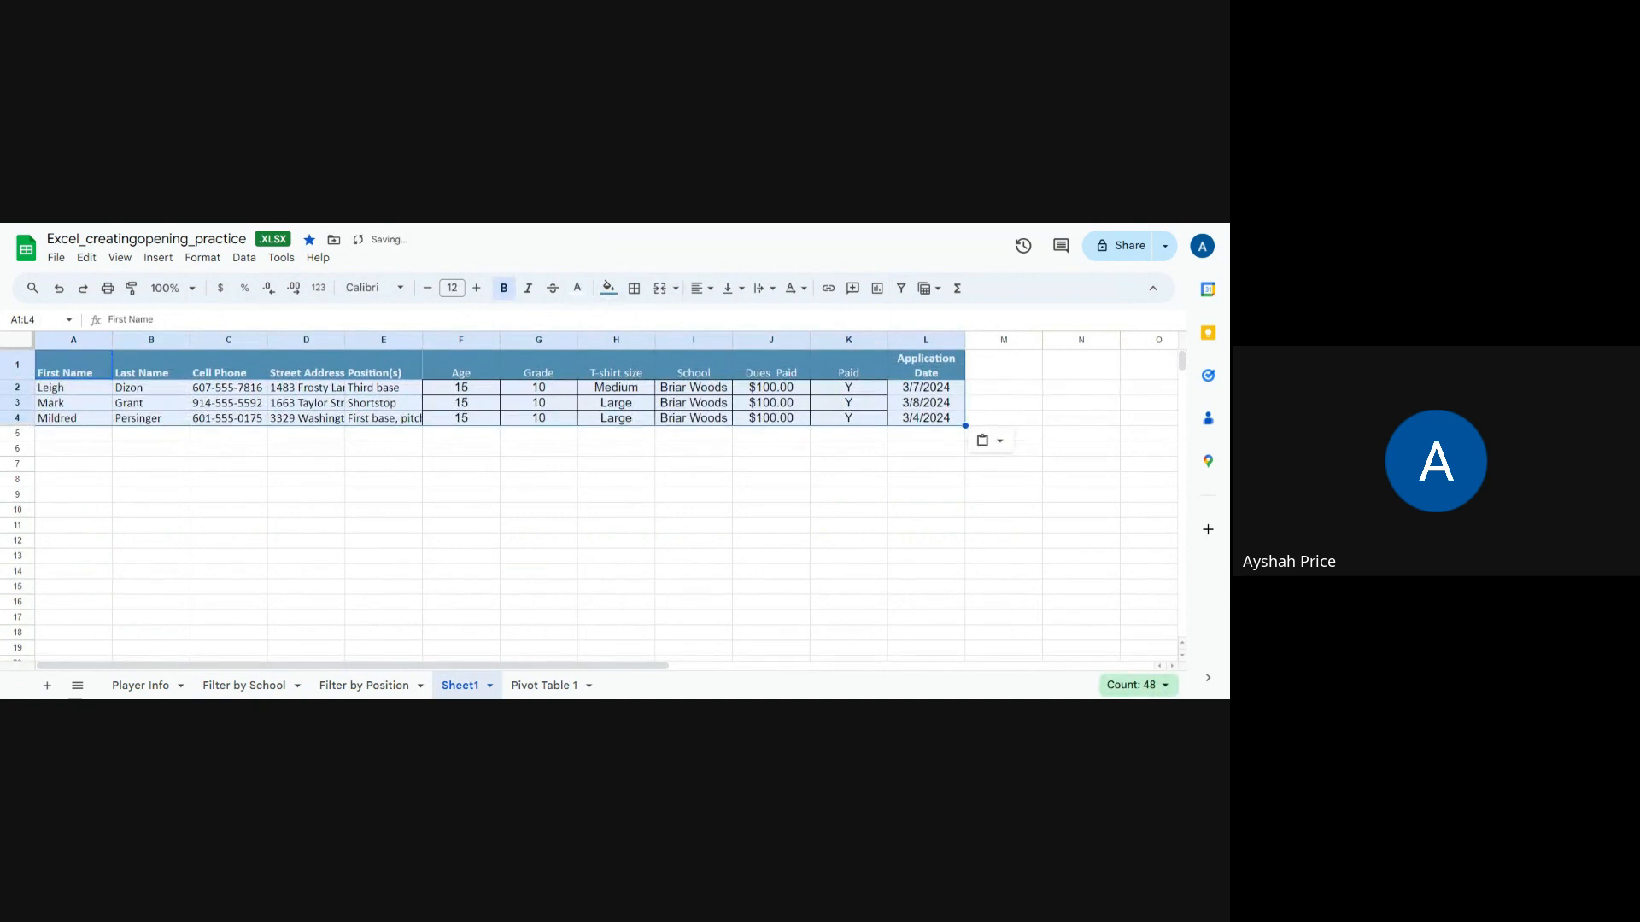
Step: Add a SUM formula in J5 totalling the Dues Paid amounts of the Briar Woods players
{"action": "left_click", "coordinate": [168, 485]}
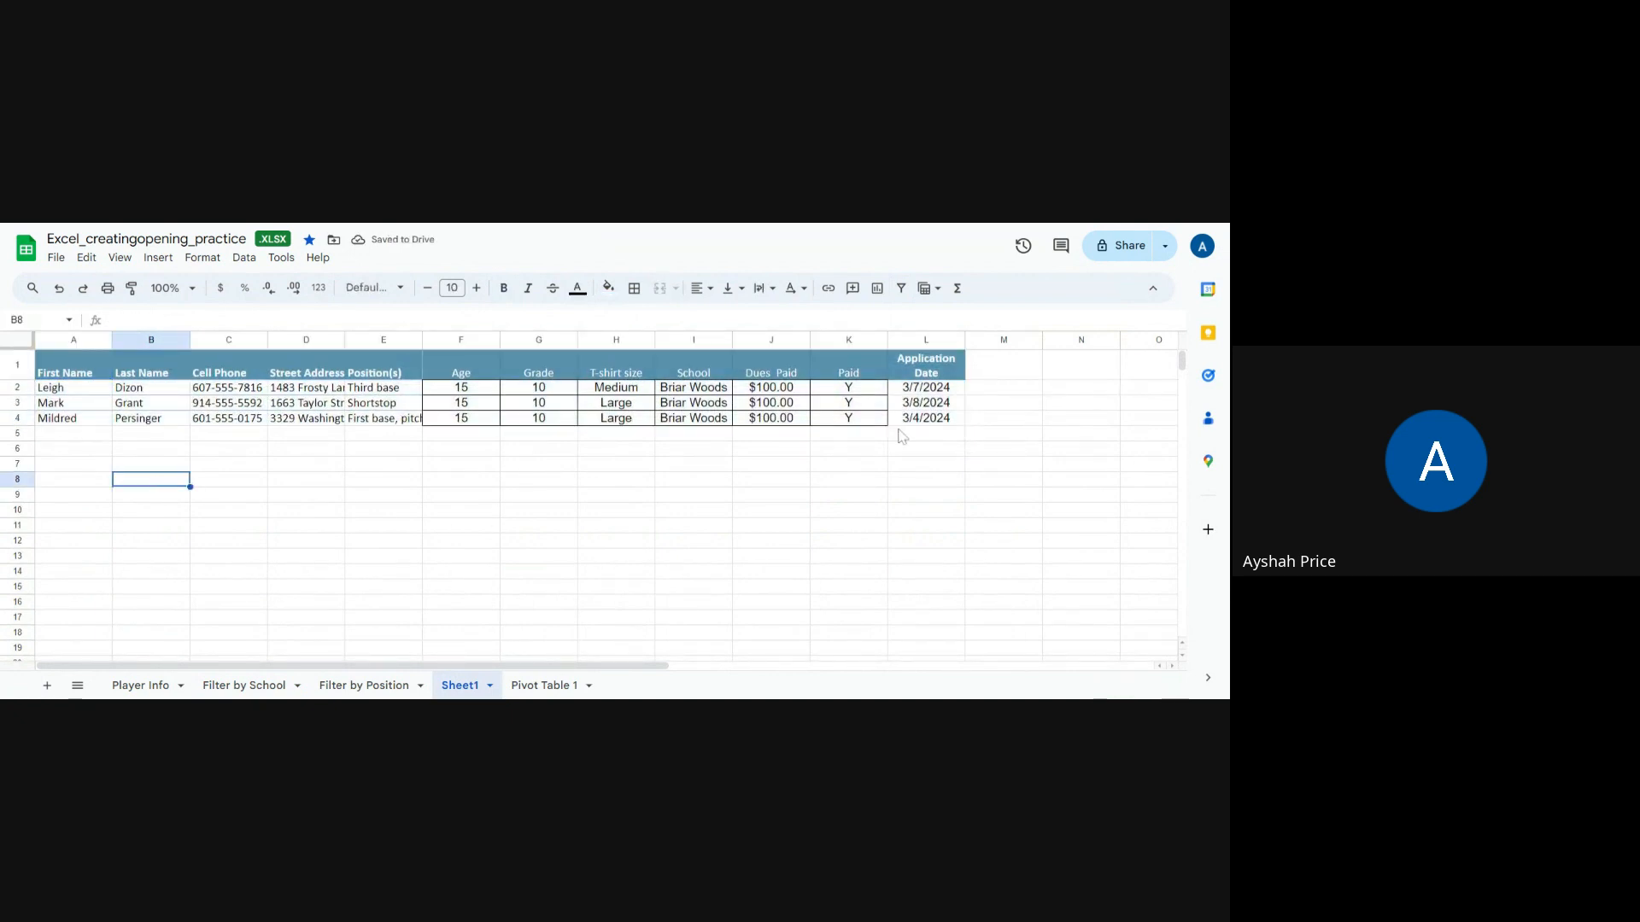
{"action": "left_click", "coordinate": [757, 438]}
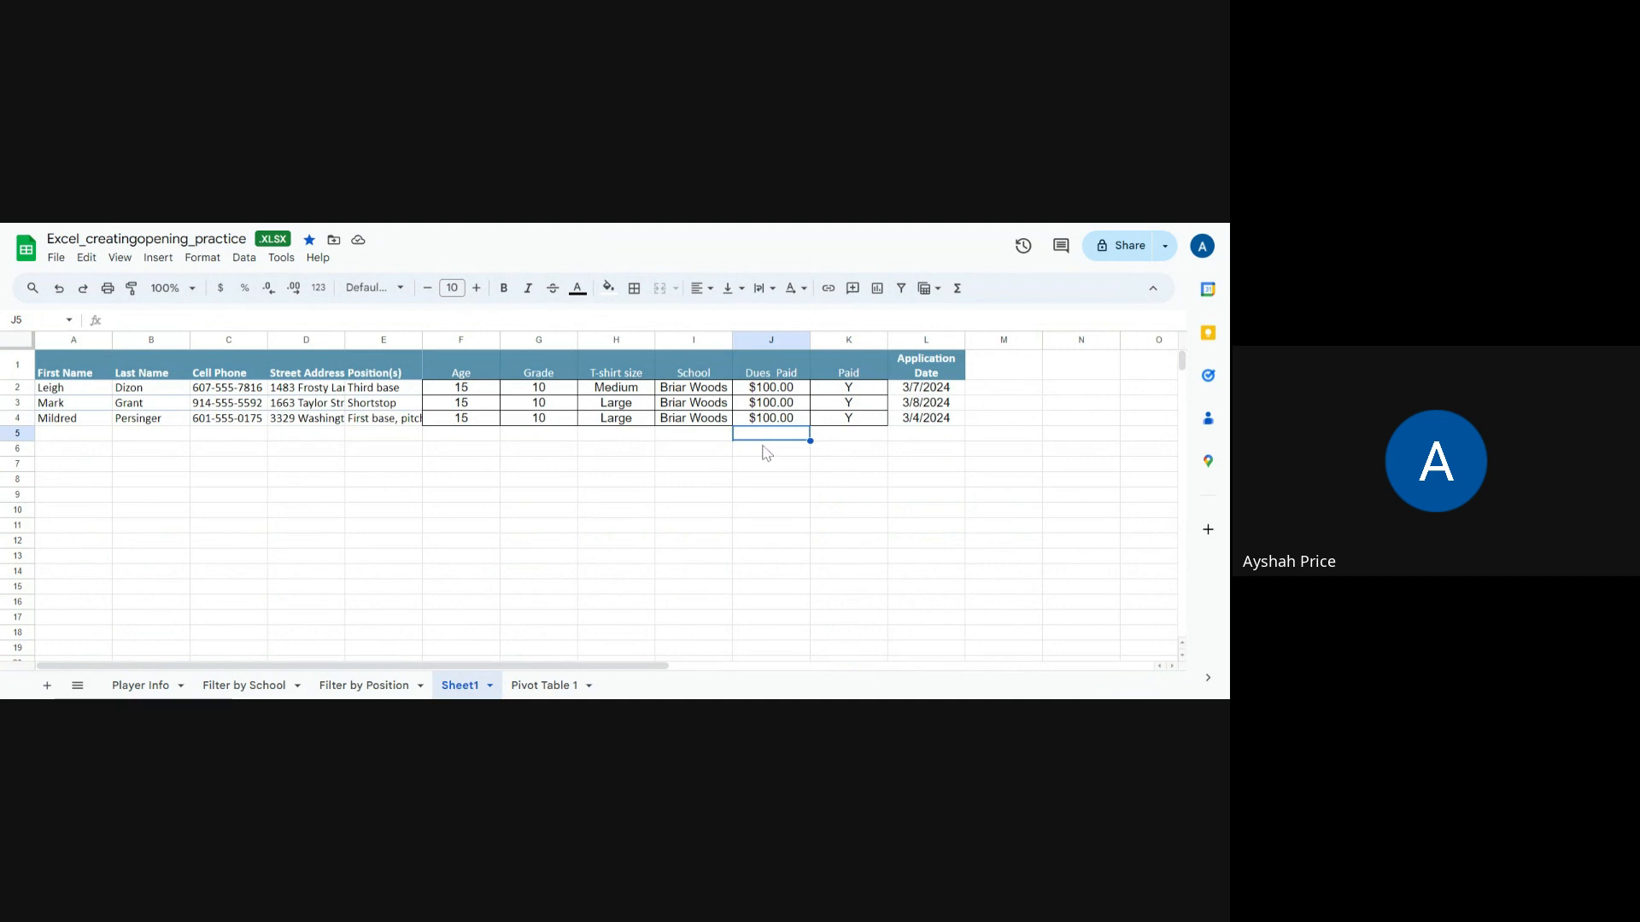
{"action": "type", "text": "="}
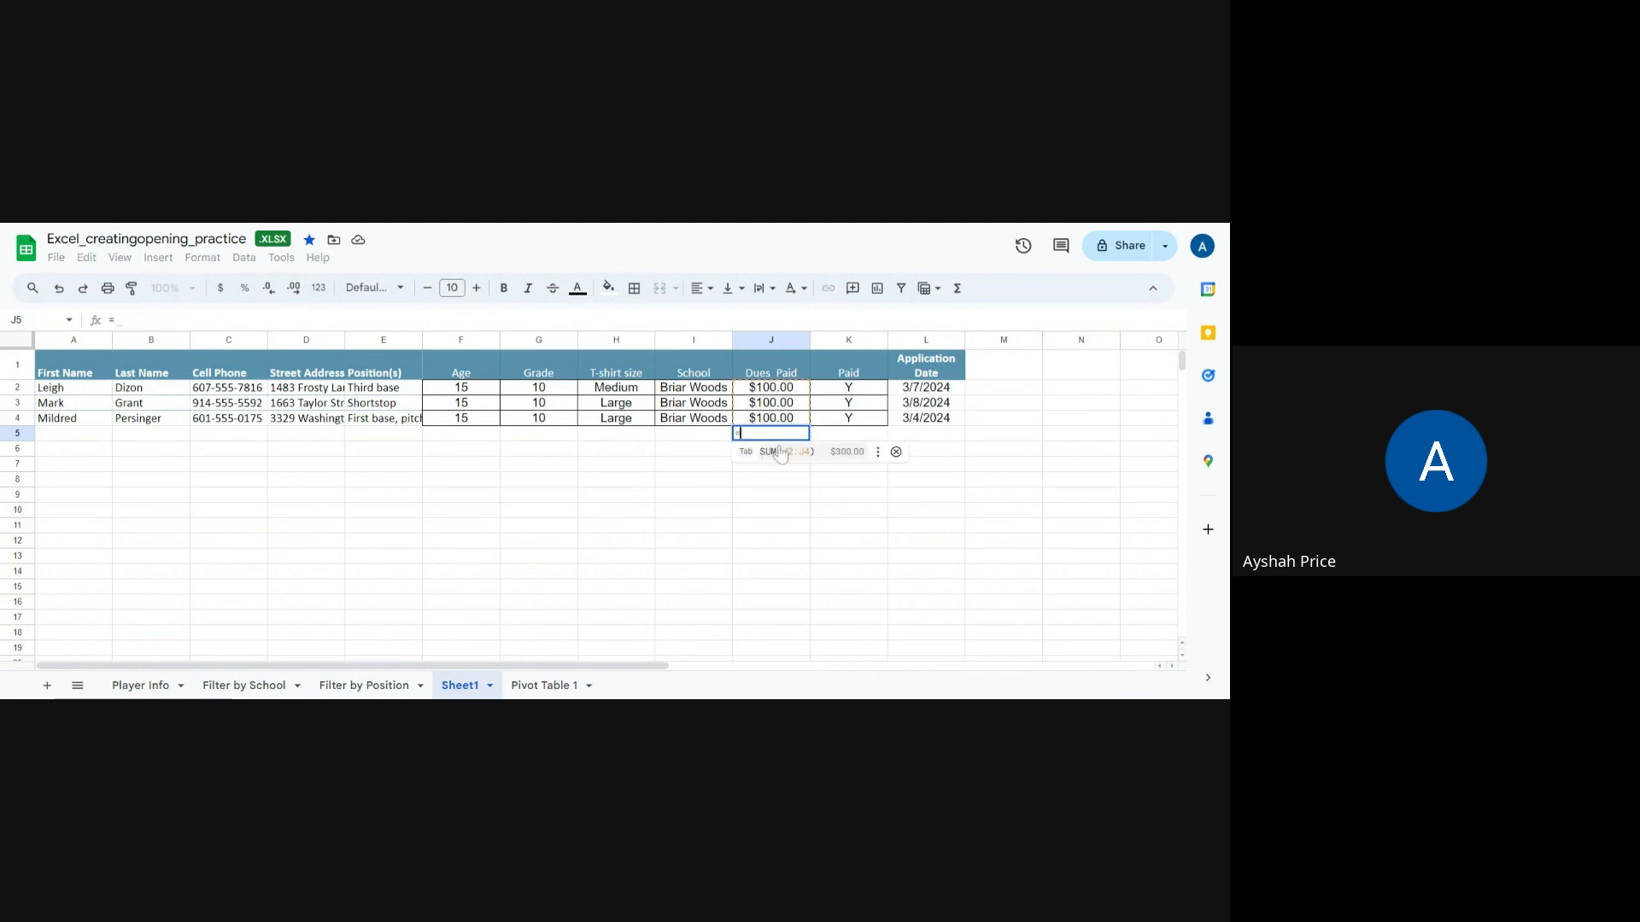
{"action": "left_click", "coordinate": [780, 453]}
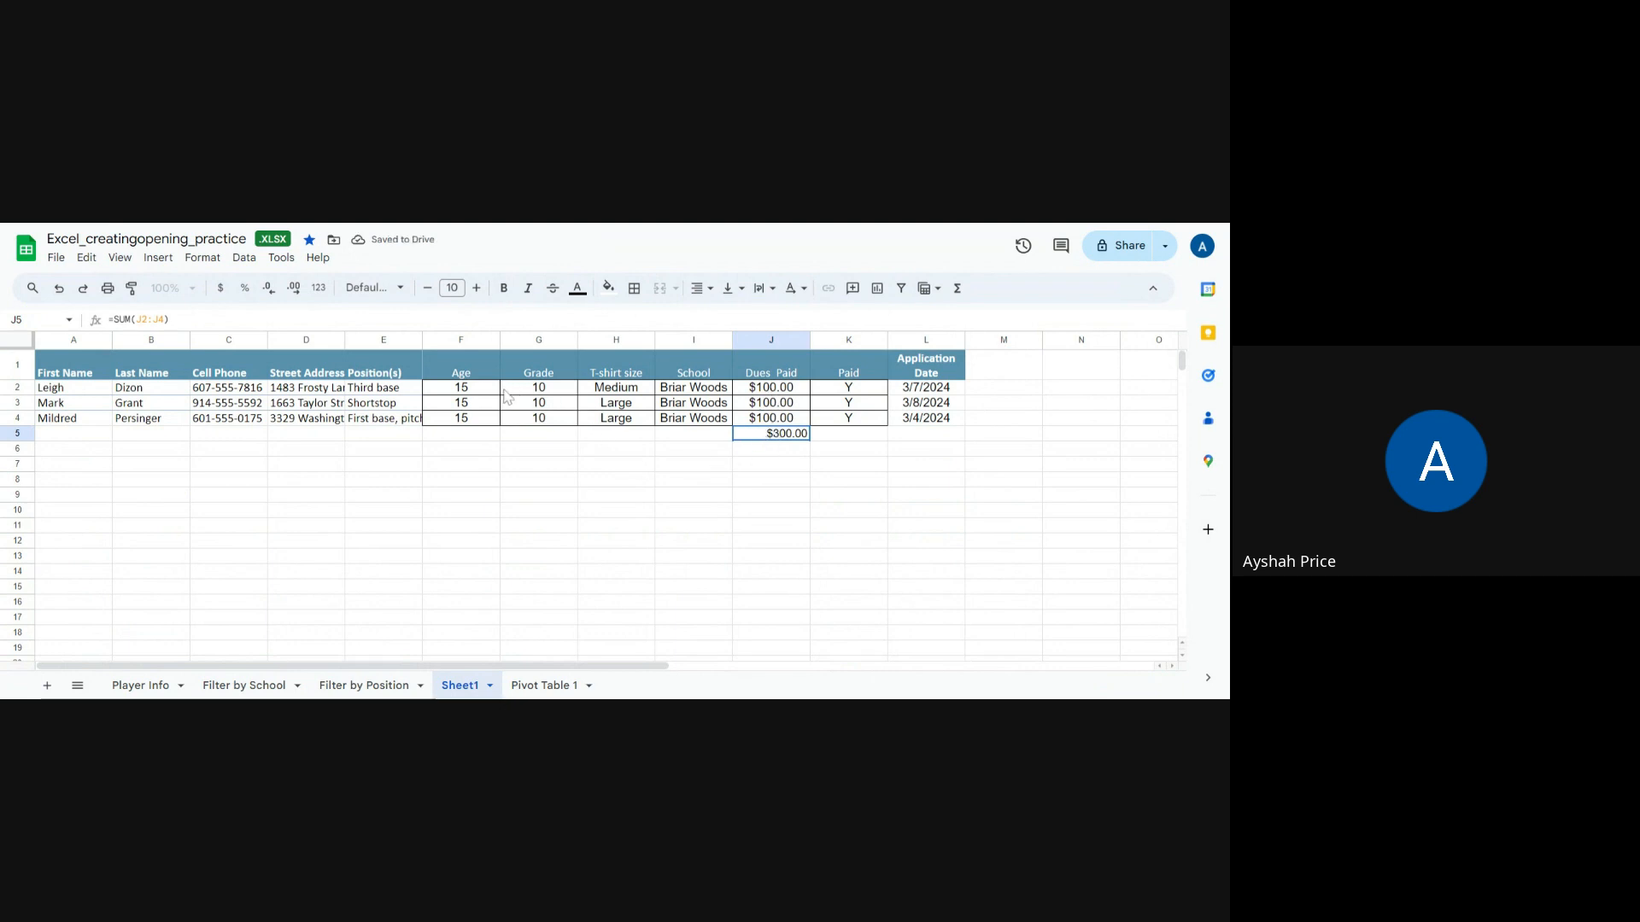
{"action": "left_click", "coordinate": [606, 439]}
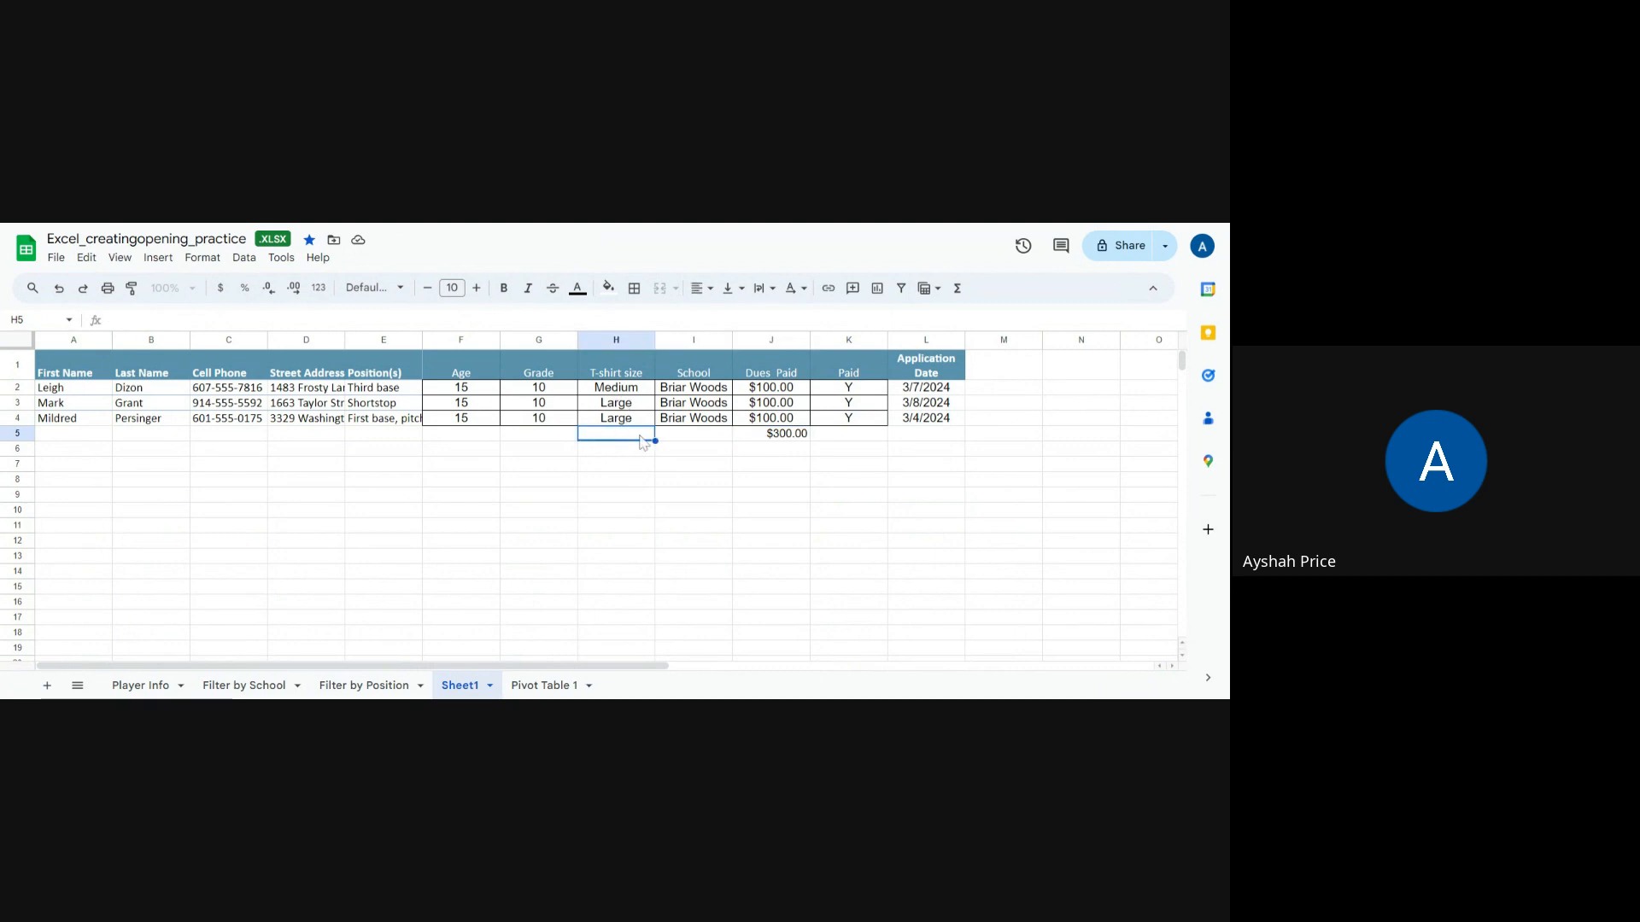
Step: Rename Sheet1 to "BW"
{"action": "right_click", "coordinate": [477, 693]}
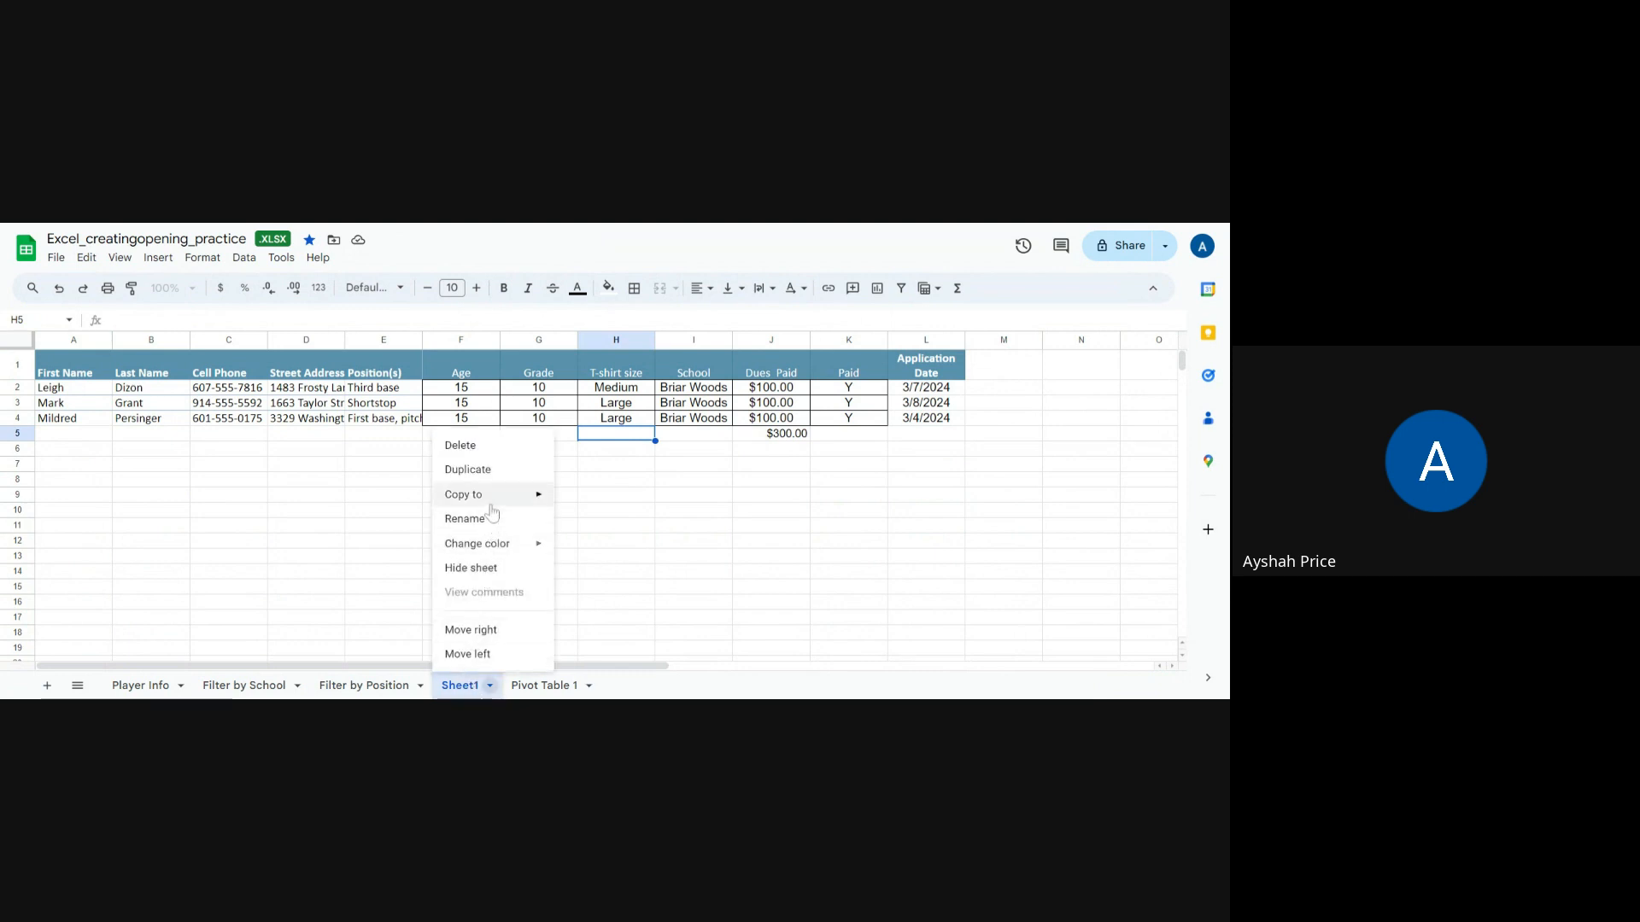
{"action": "mouse_move", "coordinate": [492, 497]}
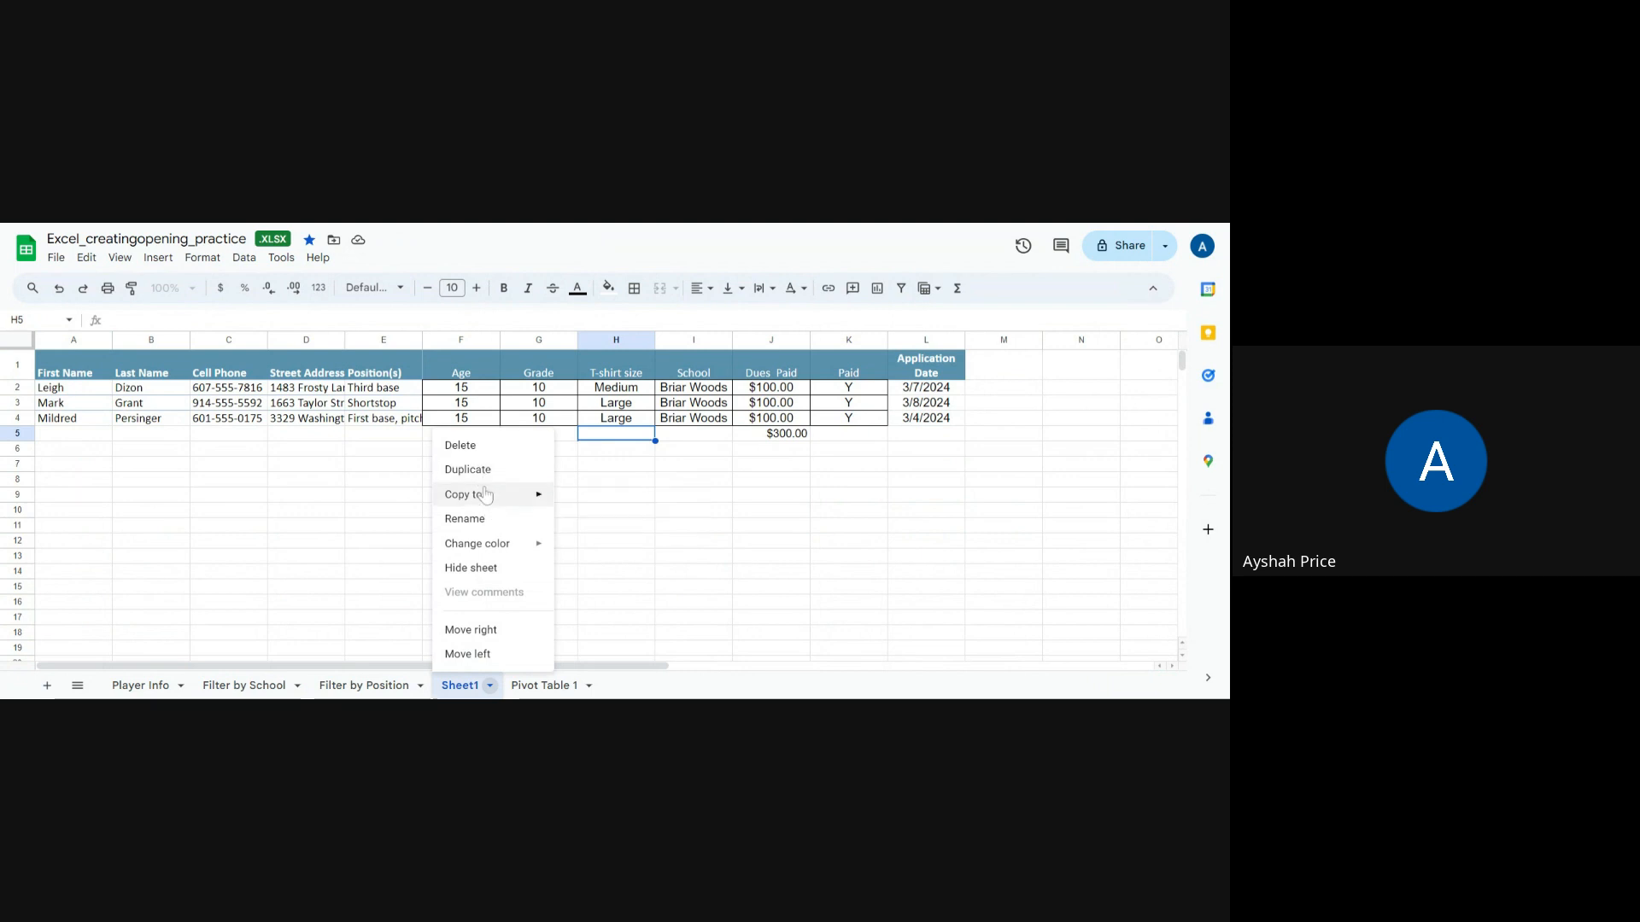
{"action": "left_click", "coordinate": [489, 521]}
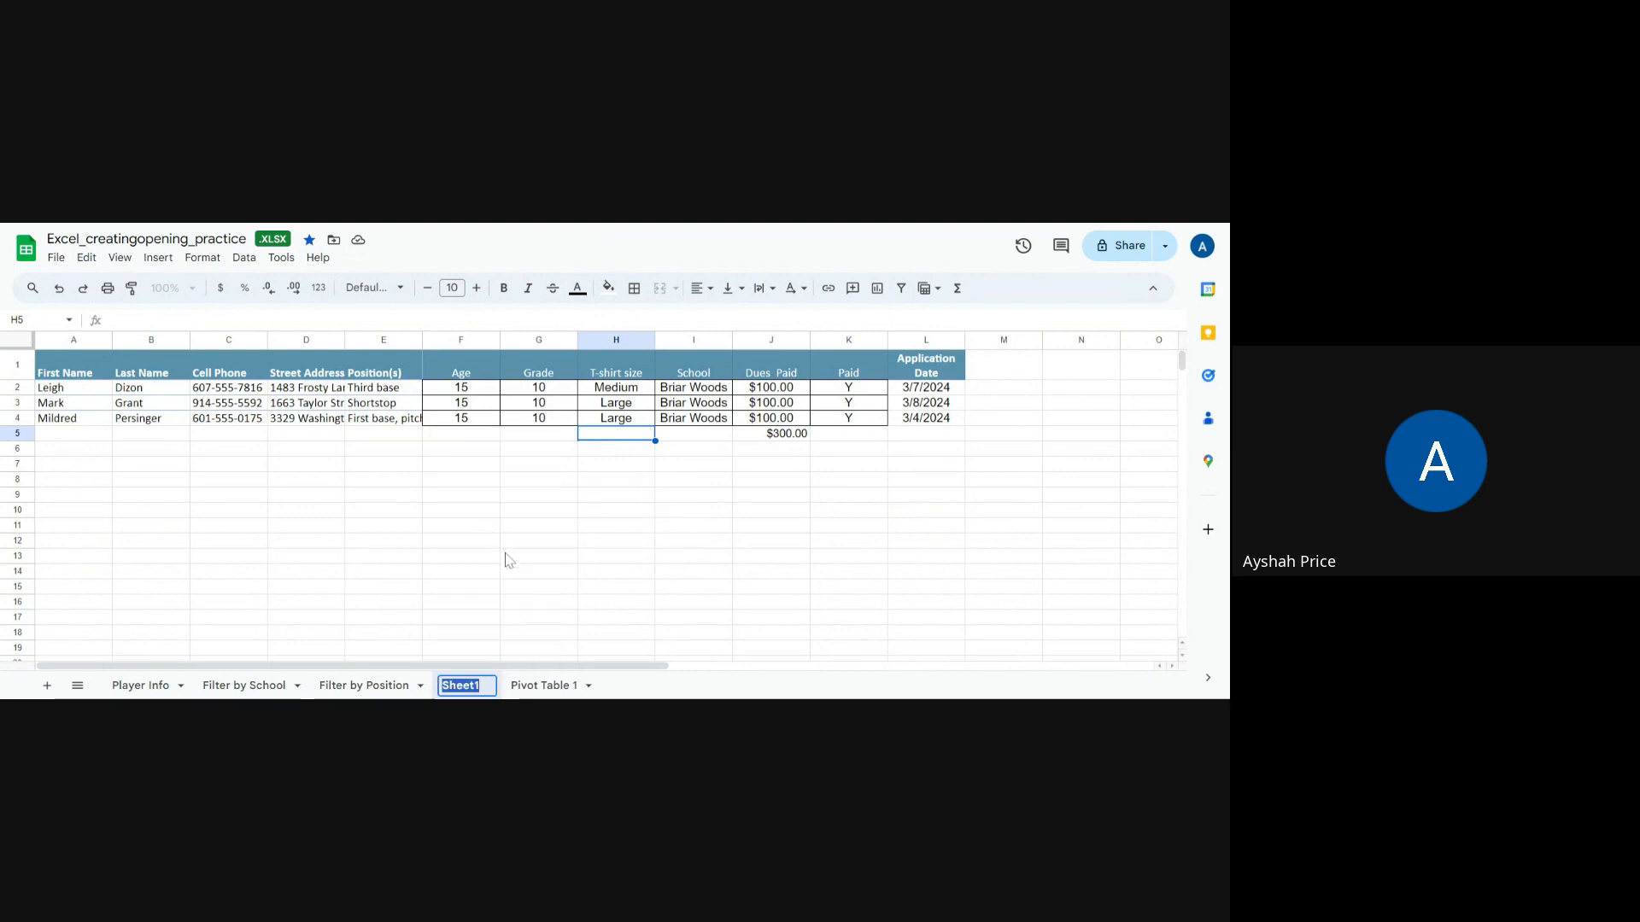
{"action": "type", "text": "BW"}
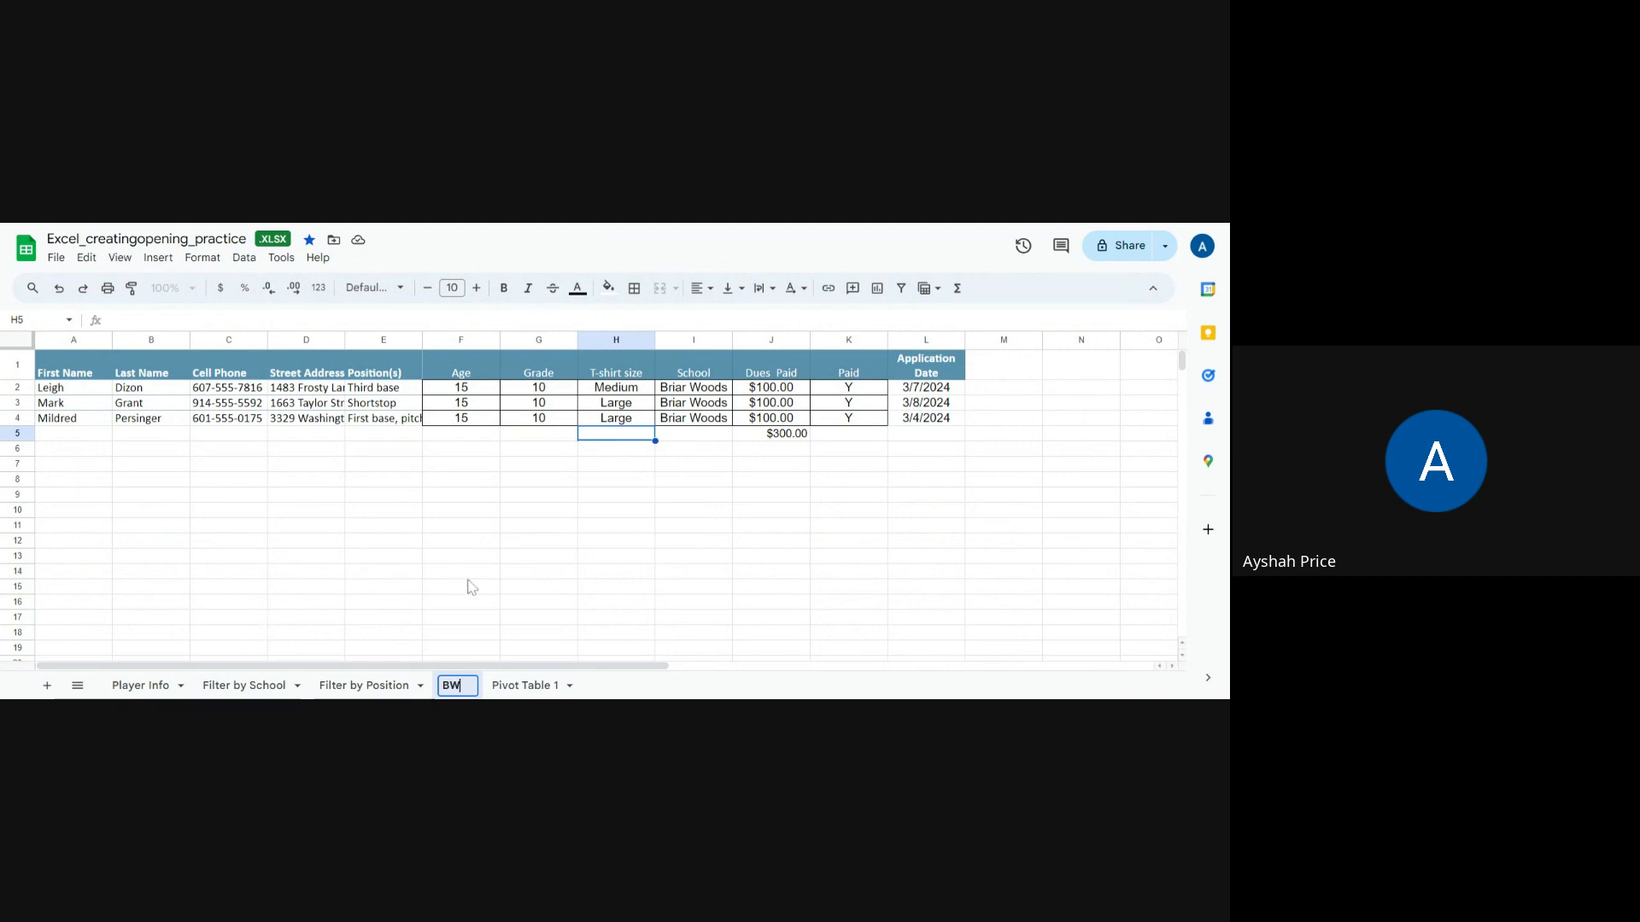
{"action": "left_click", "coordinate": [465, 619]}
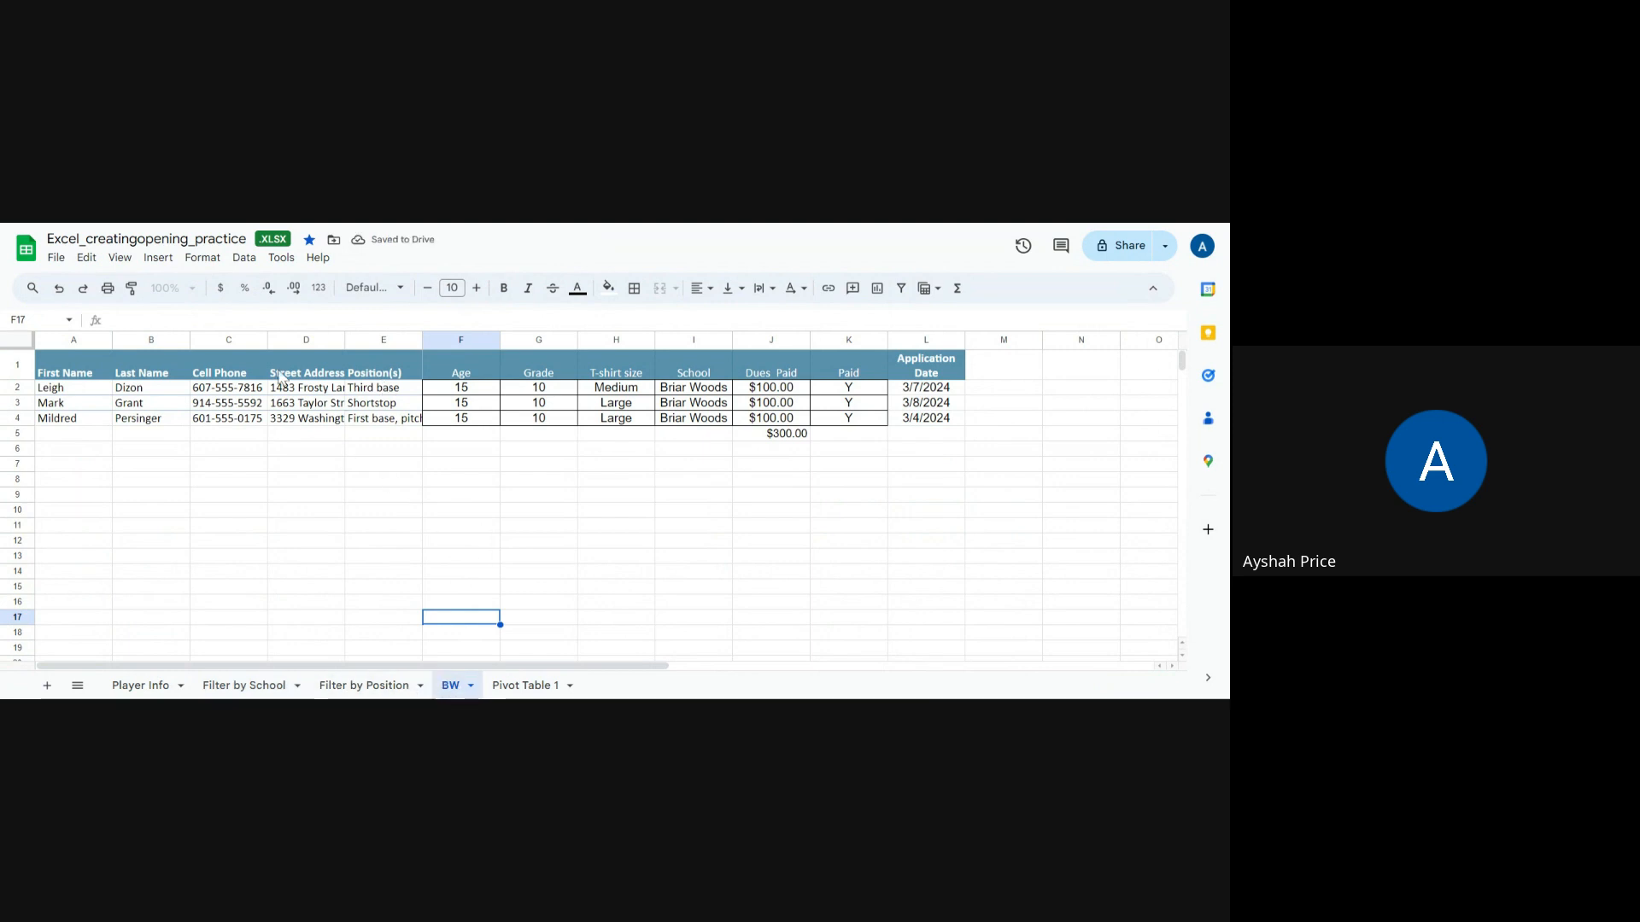
{"action": "left_click", "coordinate": [284, 690]}
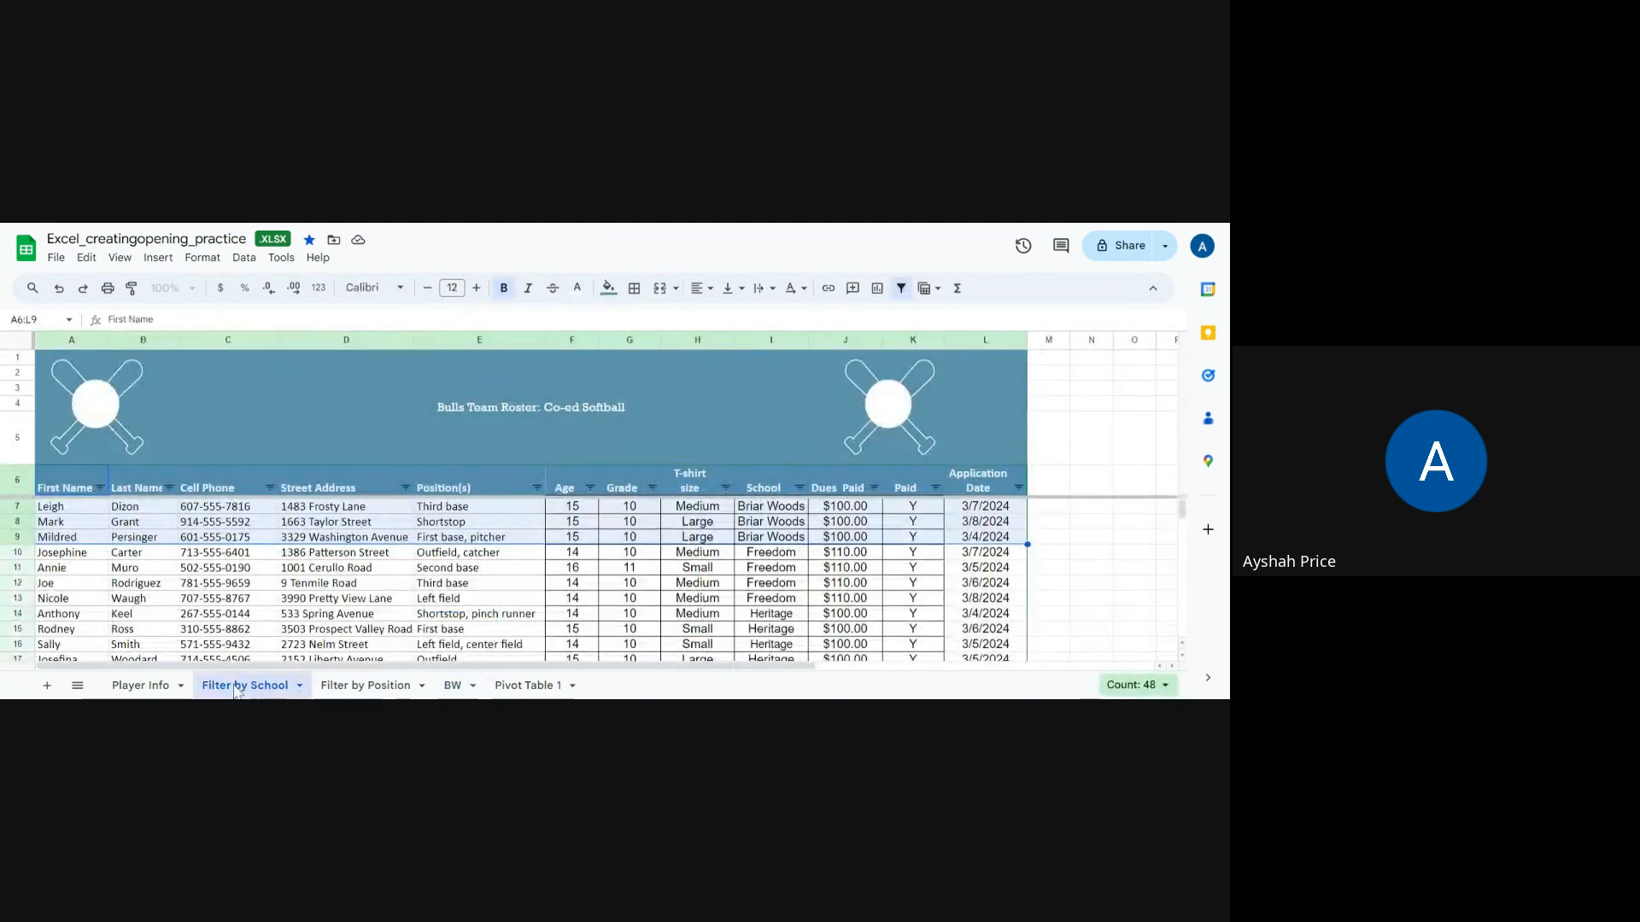
{"action": "left_click", "coordinate": [451, 688]}
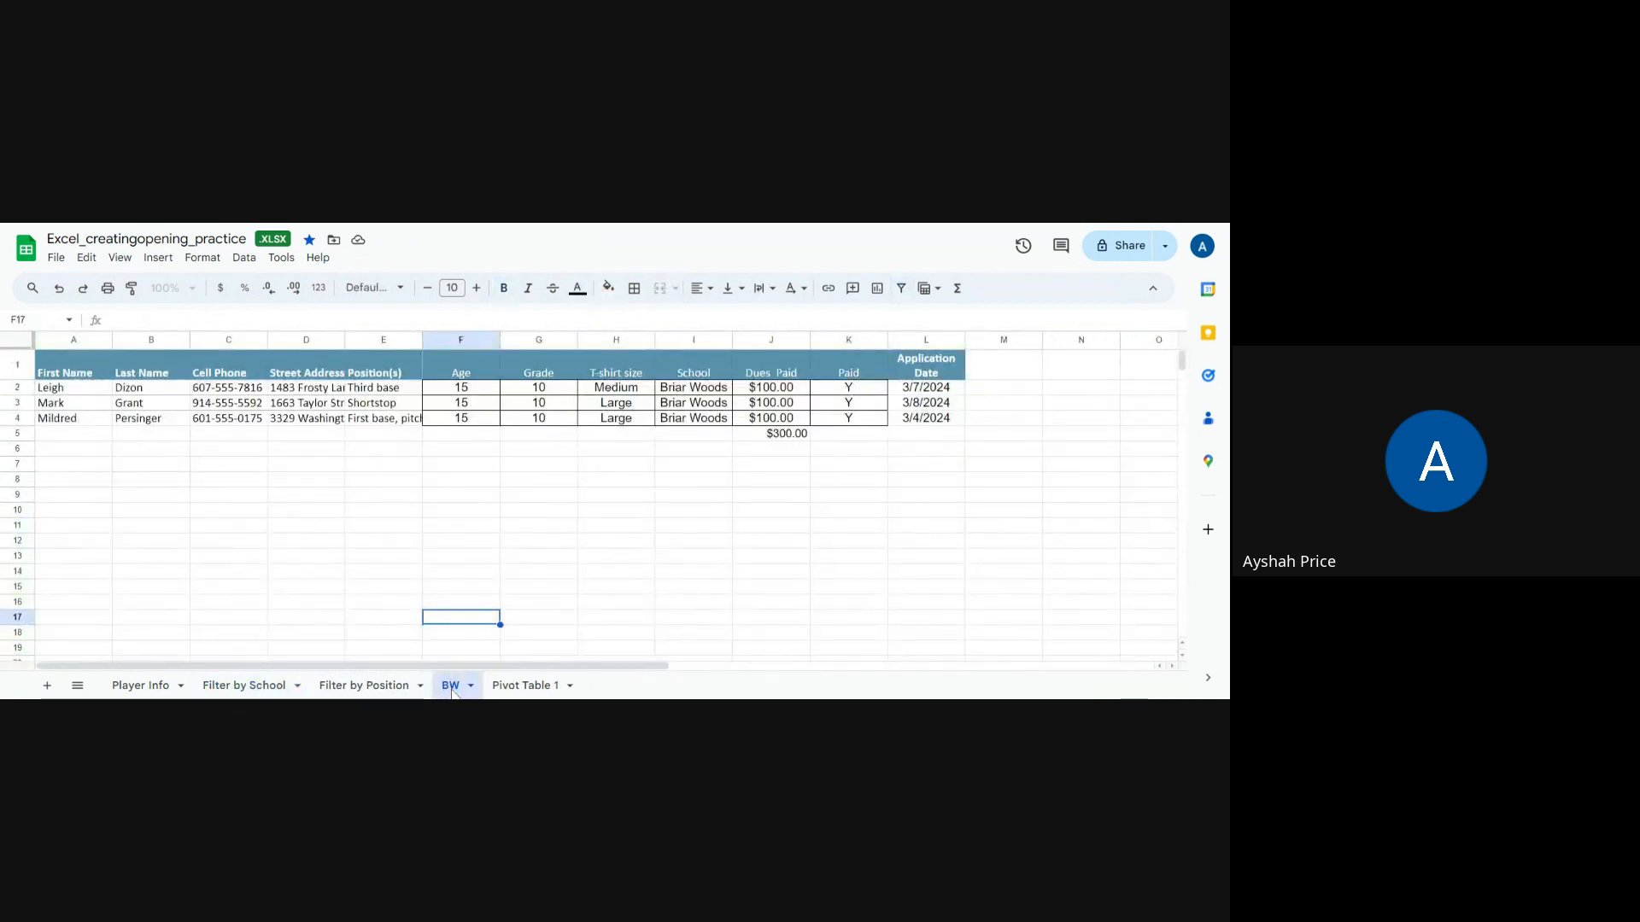
{"action": "right_click", "coordinate": [454, 692]}
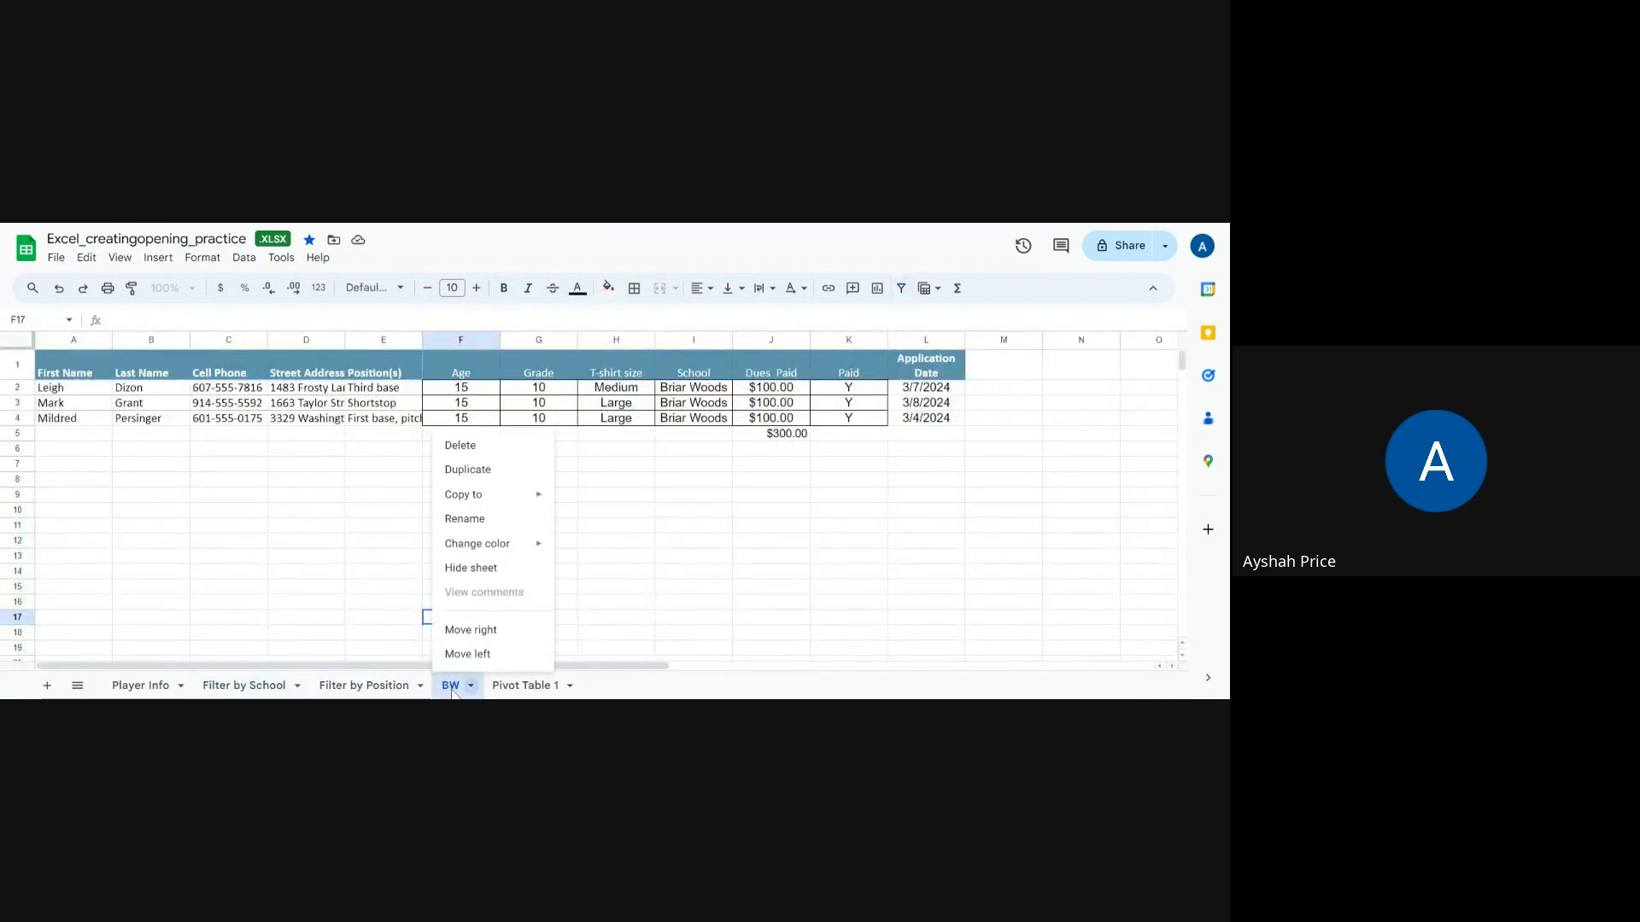
{"action": "left_click", "coordinate": [465, 519]}
{"action": "left_click", "coordinate": [445, 688]}
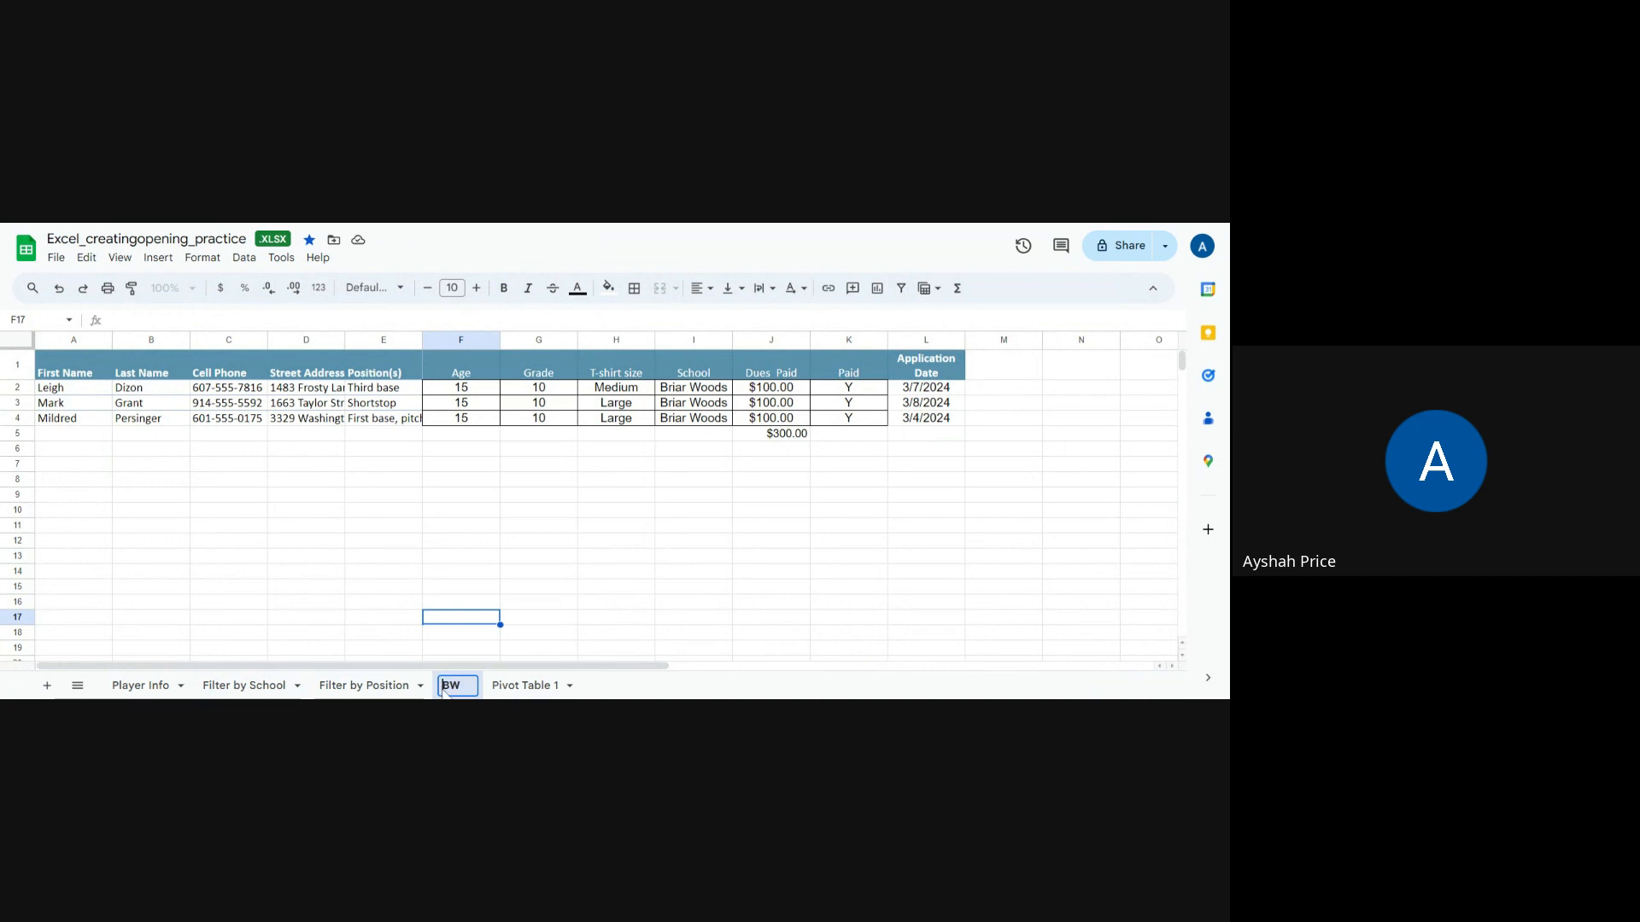
{"action": "type", "text": "Rename"}
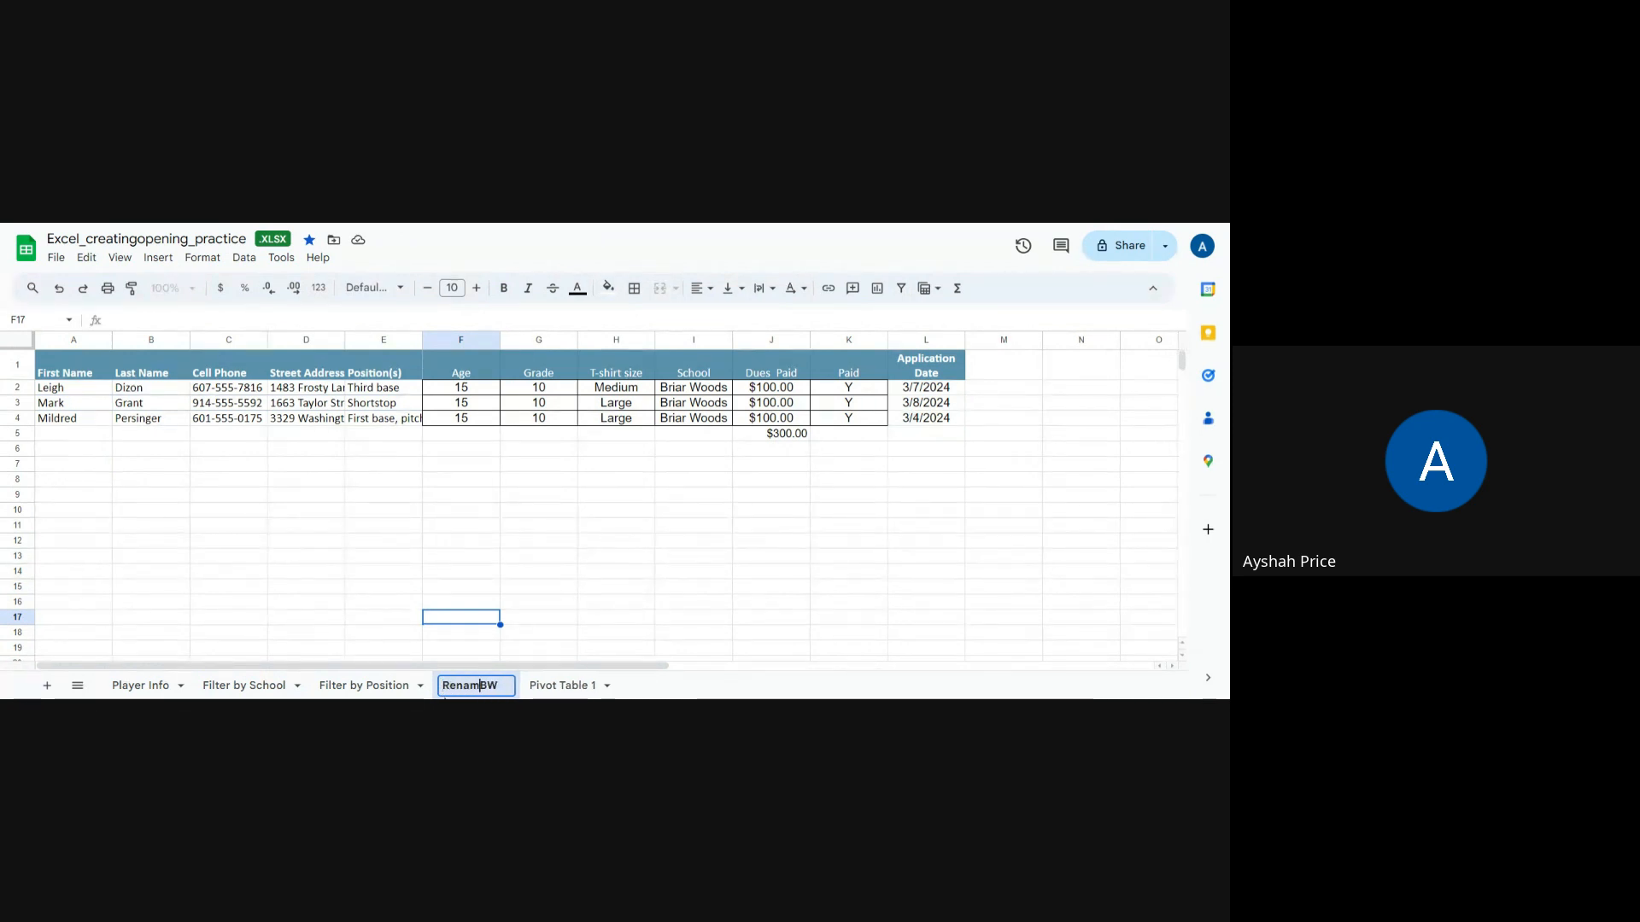
{"action": "key", "text": "BackSpace"}
{"action": "key", "text": "BackSpace"}
{"action": "key", "text": "BackSpace"}
{"action": "key", "text": "BackSpace"}
{"action": "key", "text": "BackSpace"}
{"action": "key", "text": "BackSpace"}
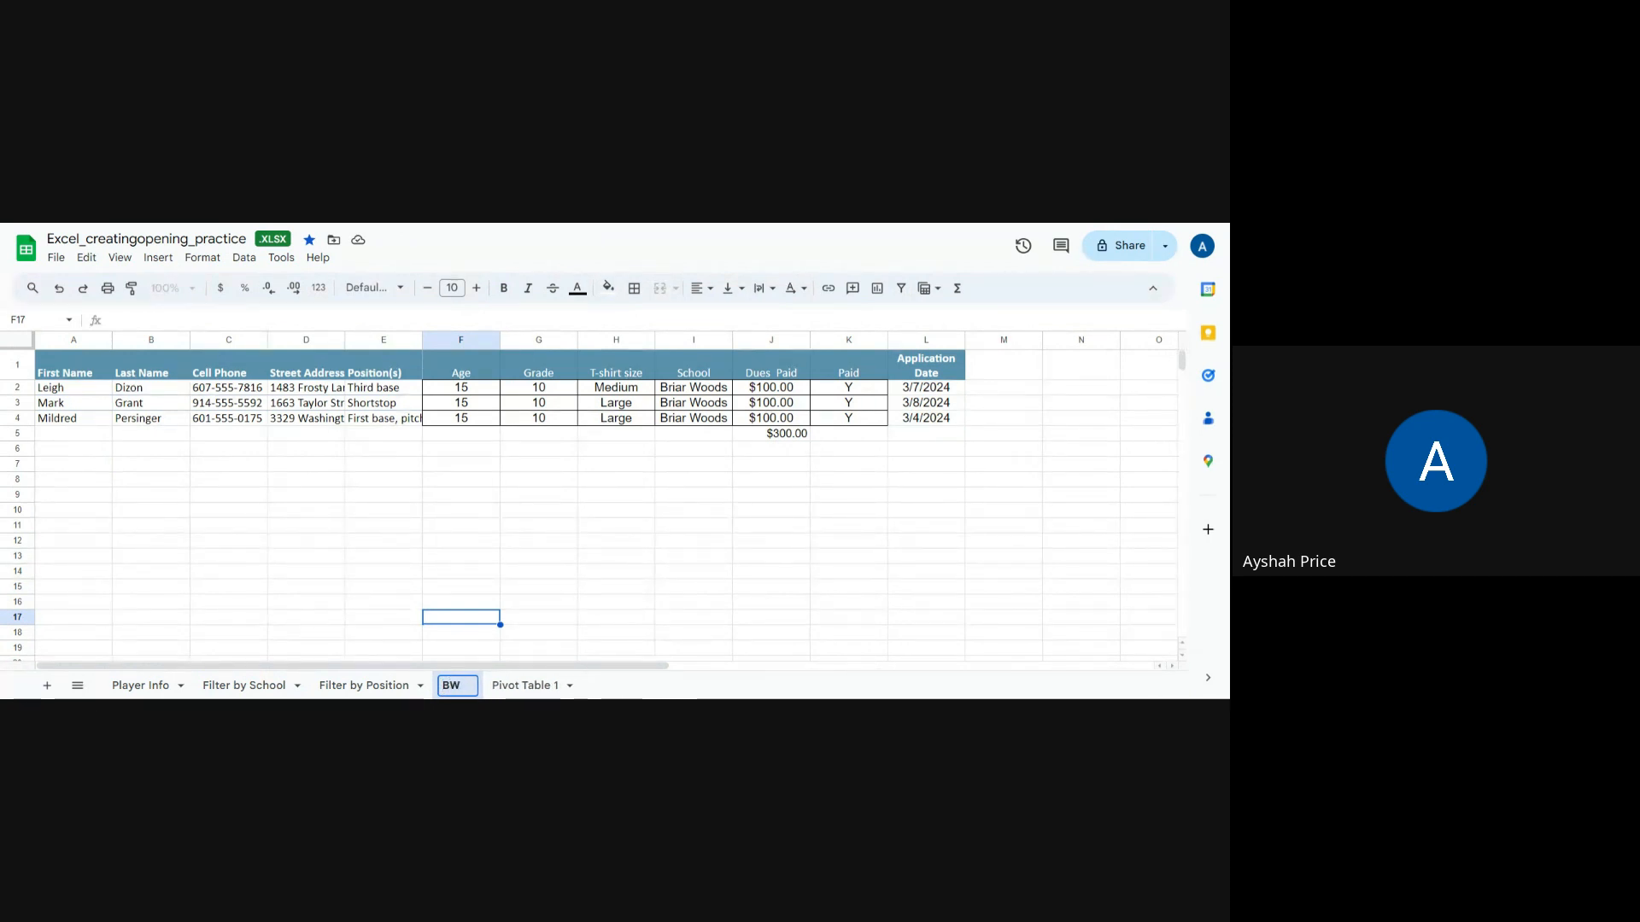
Step: Rename the BW sheet to "Sort BW"
{"action": "type", "text": "Sort "}
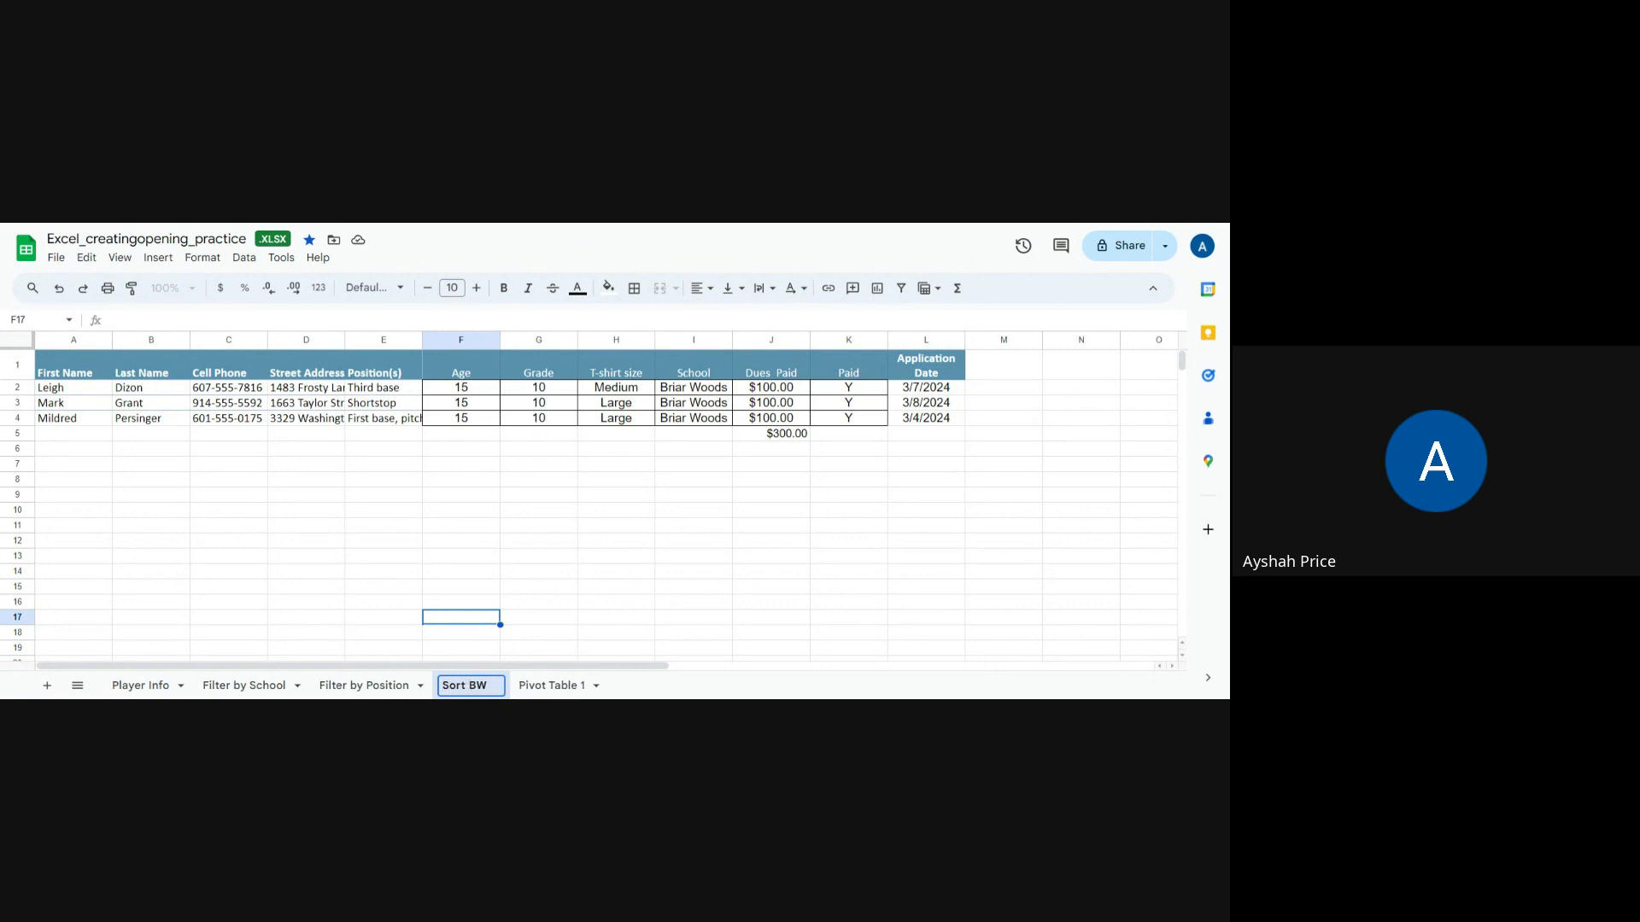
{"action": "type", "text": "for"}
{"action": "key", "text": "BackSpace"}
{"action": "key", "text": "BackSpace"}
{"action": "key", "text": "BackSpace"}
{"action": "key", "text": "Return"}
{"action": "left_click", "coordinate": [538, 647]}
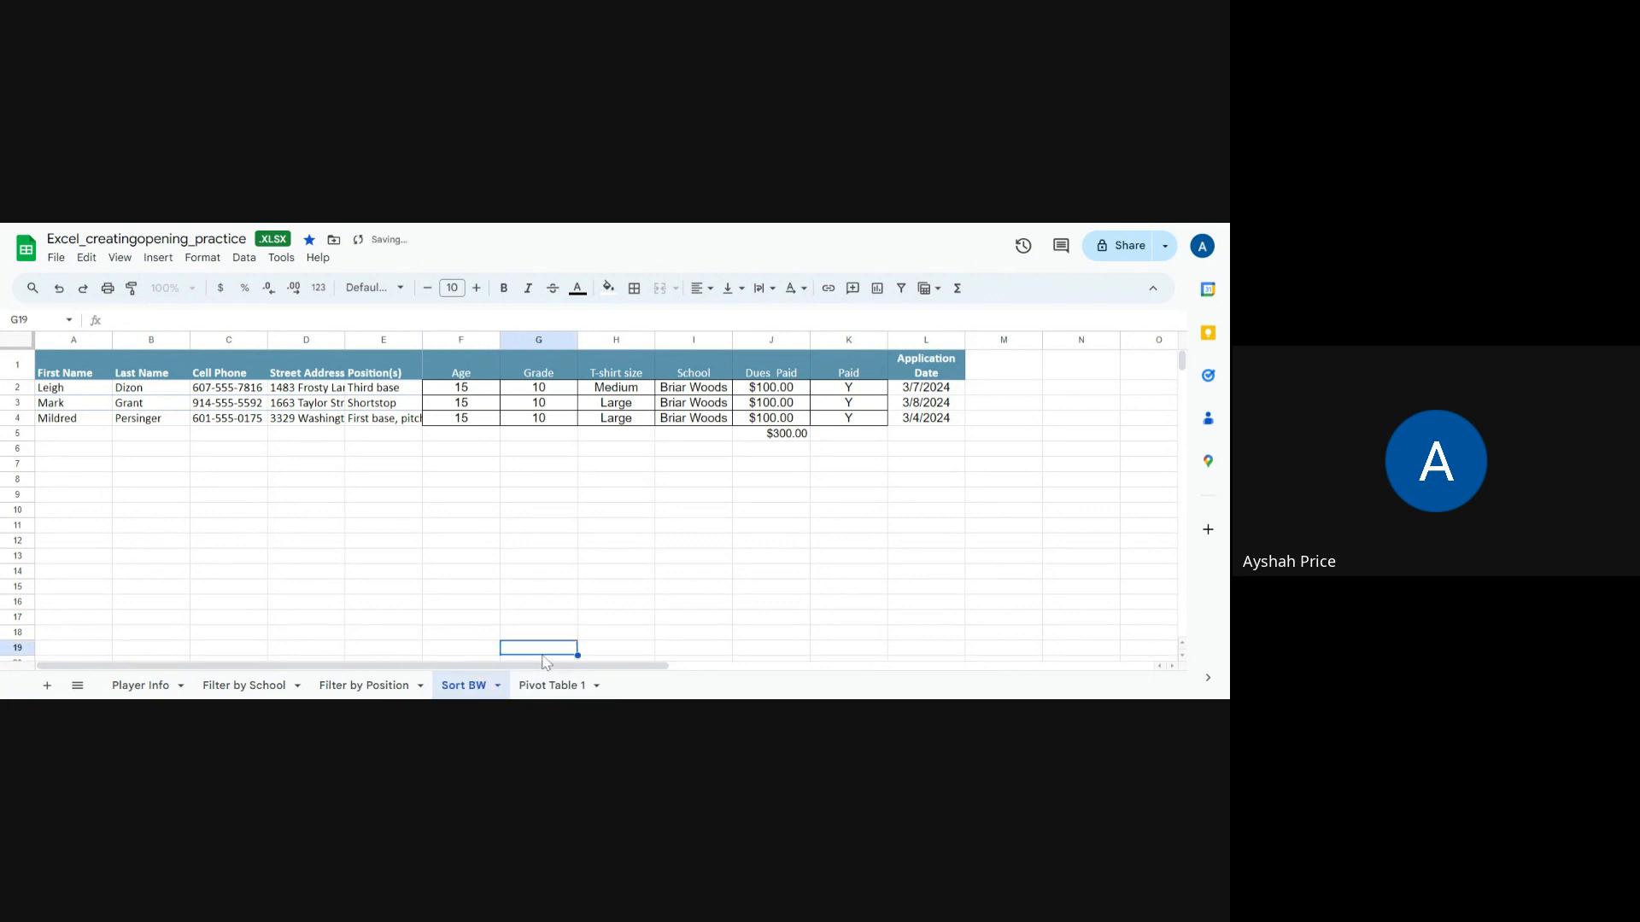
Step: Review the rows on the Filter by School and Player Info sheets
{"action": "left_click", "coordinate": [245, 686]}
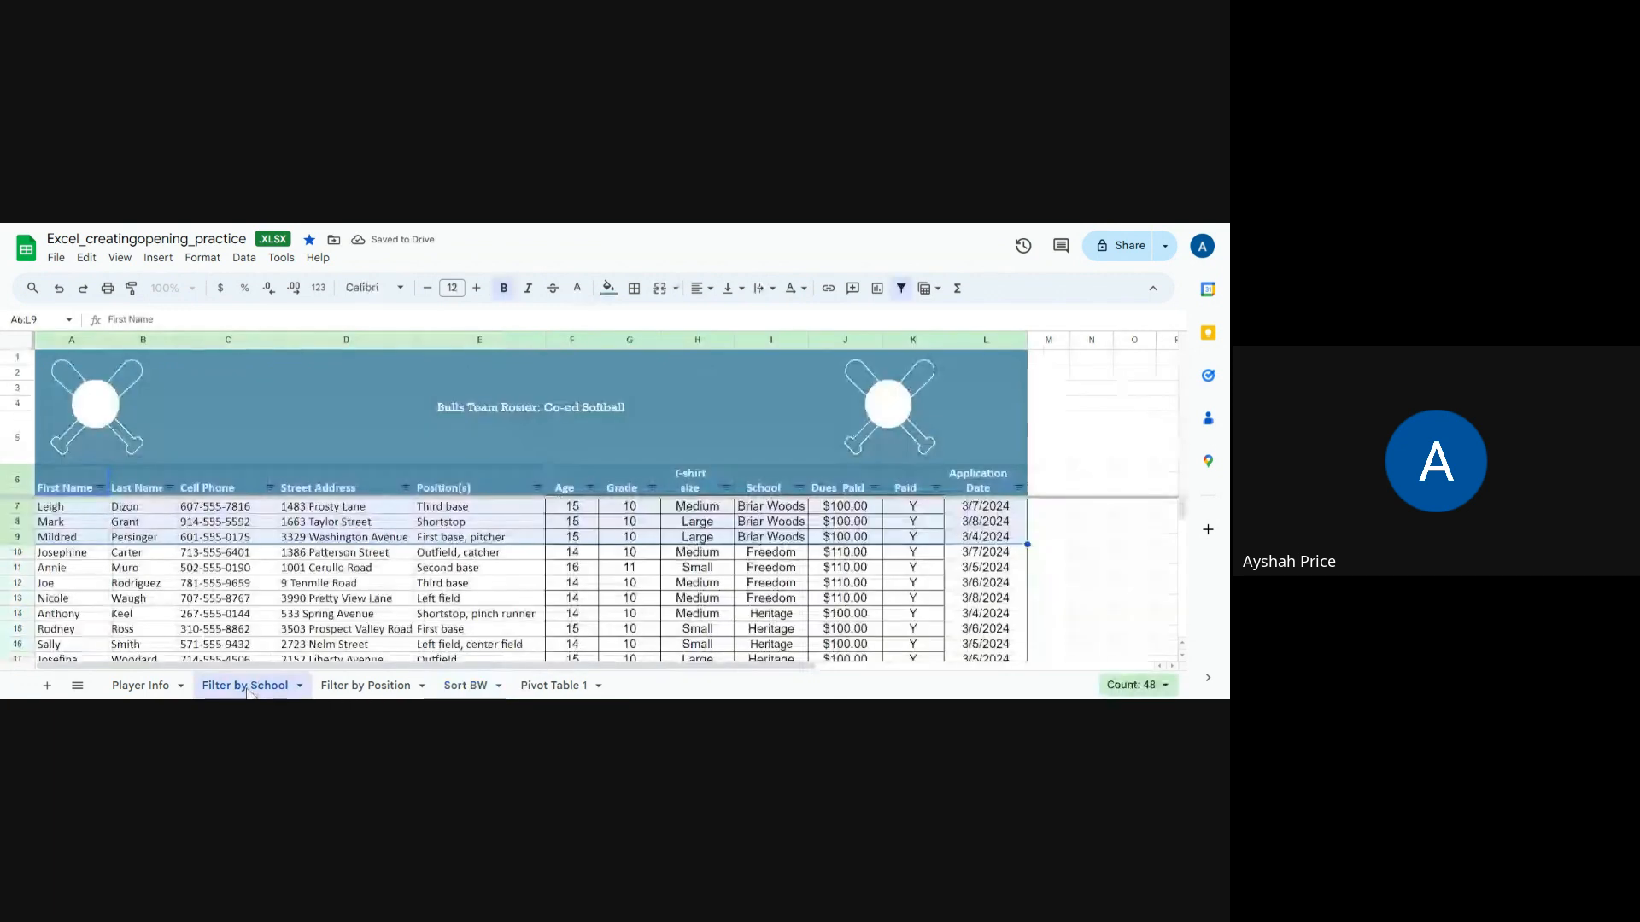
{"action": "left_click", "coordinate": [301, 601]}
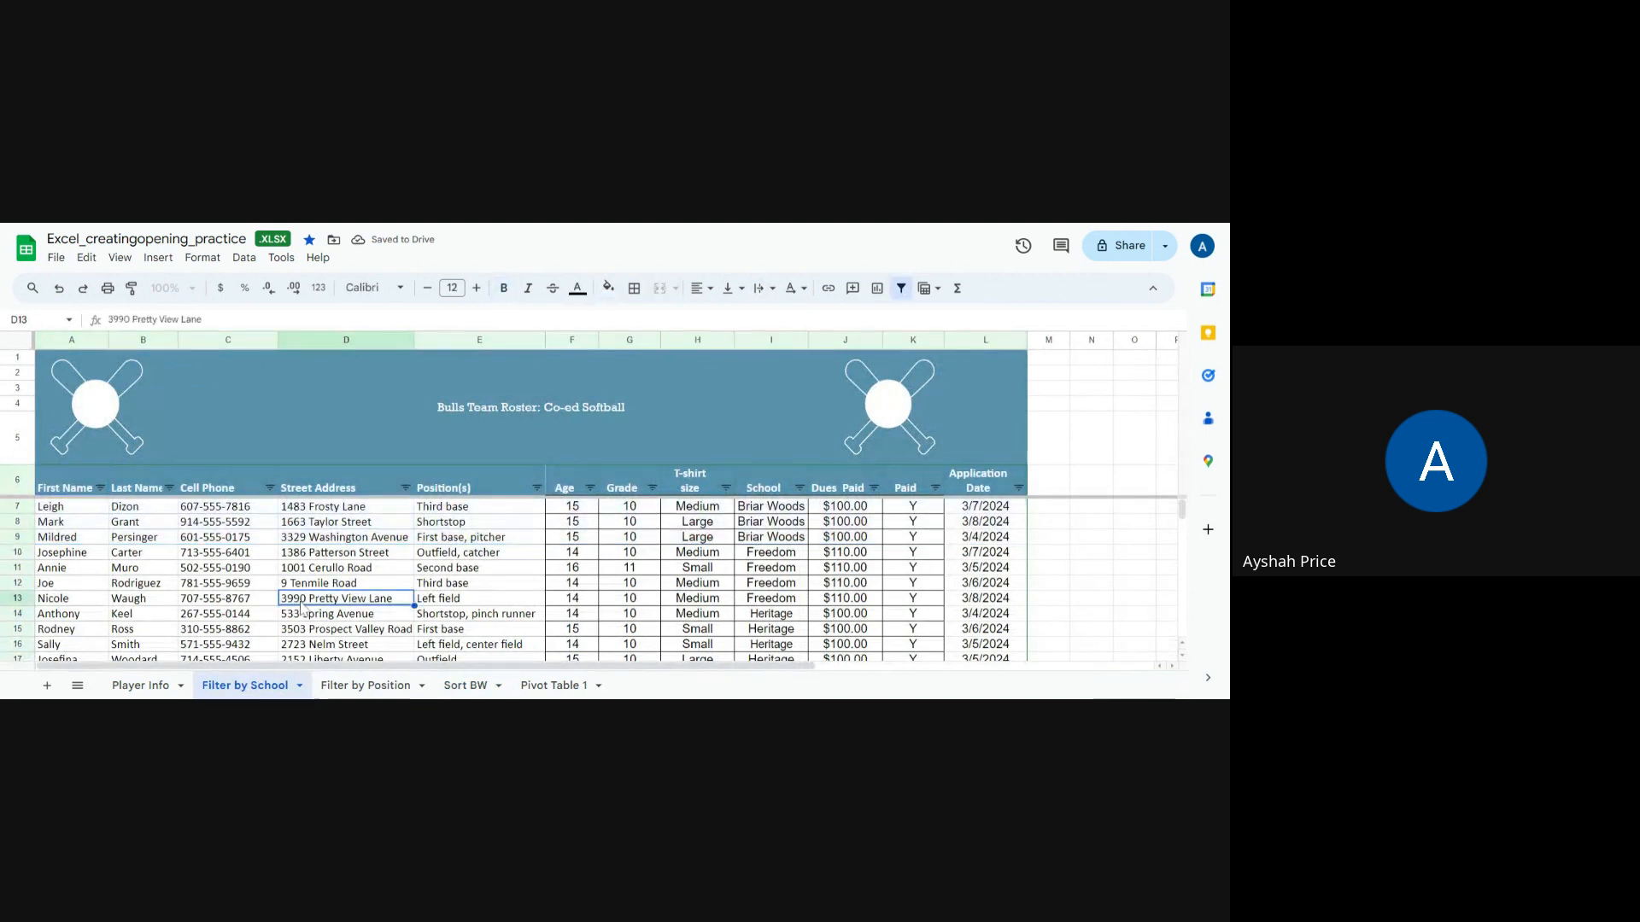
{"action": "scroll", "coordinate": [775, 561], "scroll_direction": "down", "scroll_amount": 2}
{"action": "scroll", "coordinate": [776, 563], "scroll_direction": "up", "scroll_amount": 2}
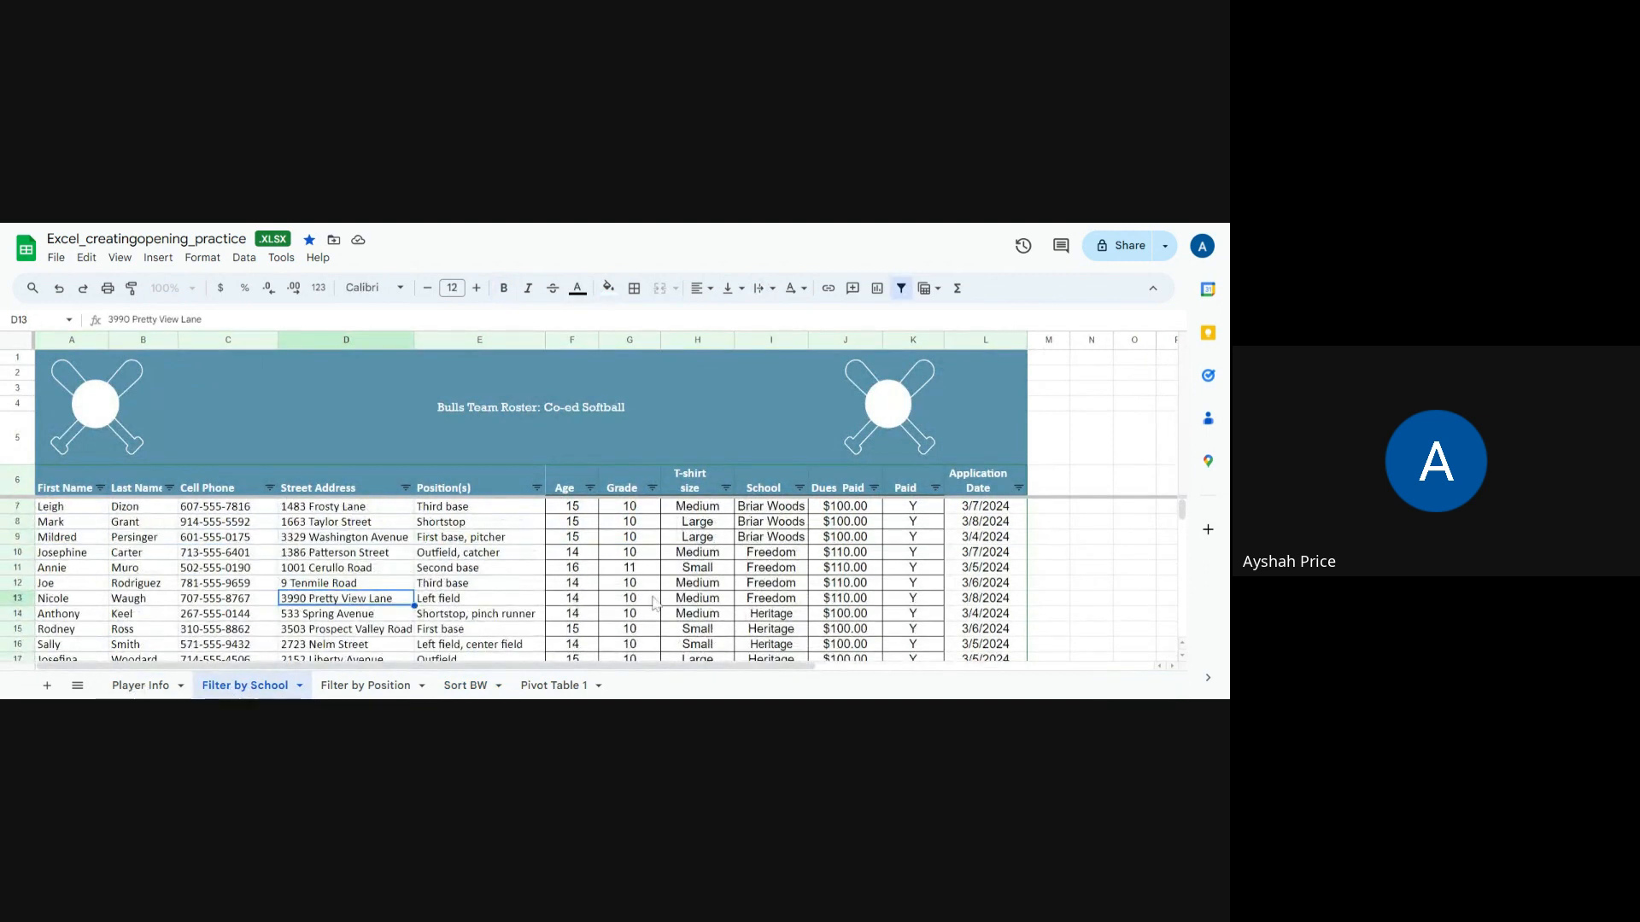
{"action": "left_click", "coordinate": [125, 689]}
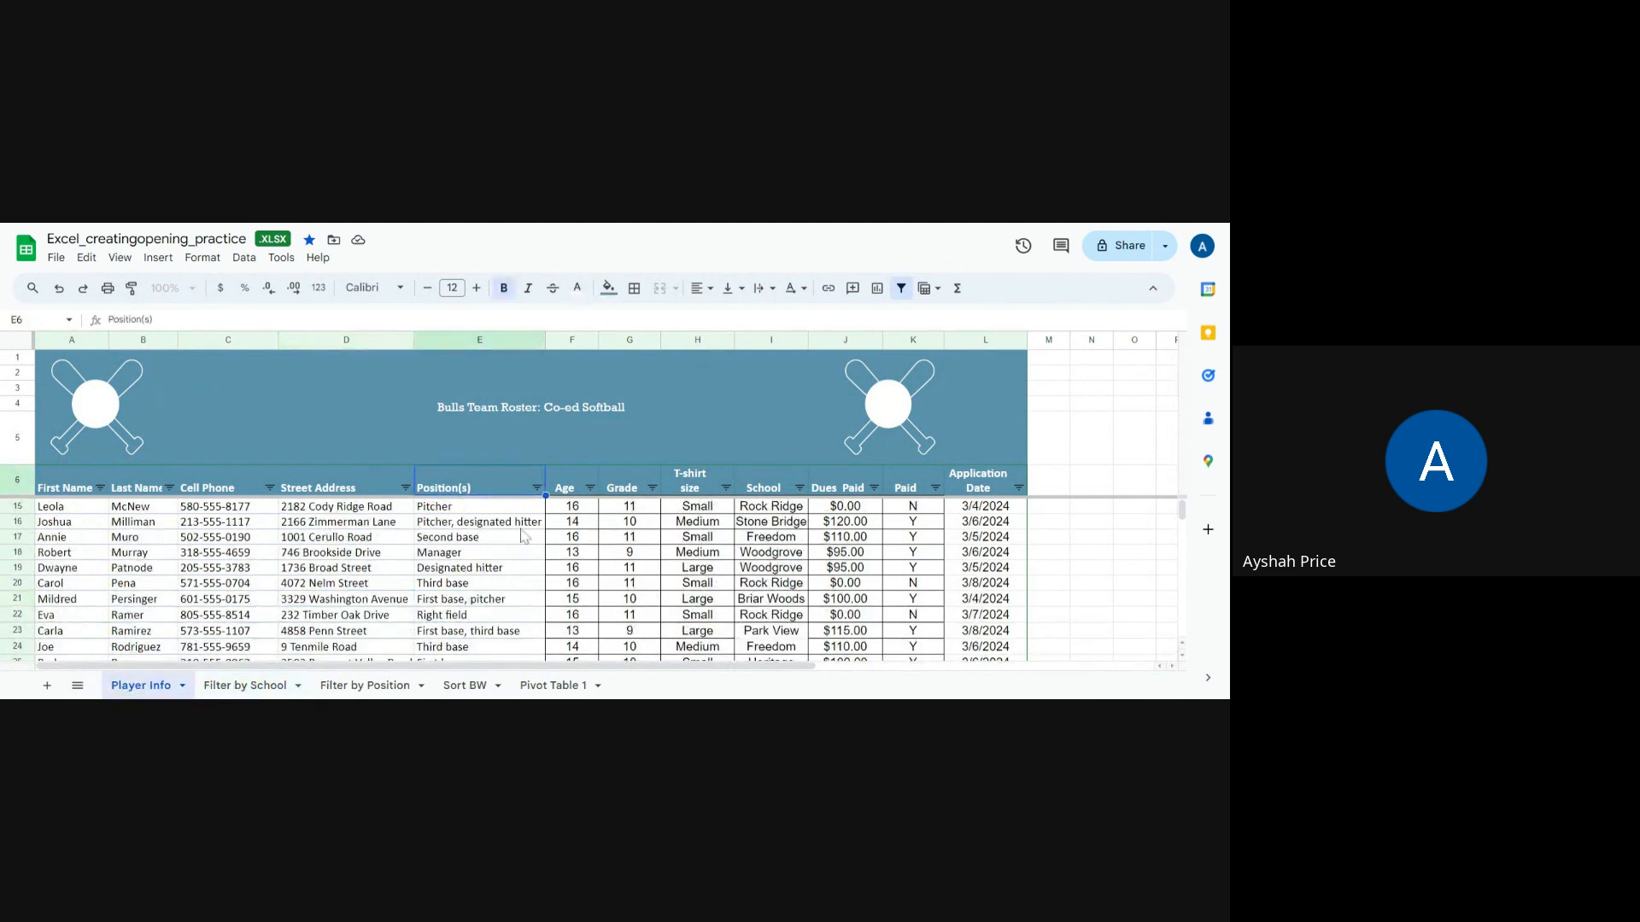
{"action": "left_click", "coordinate": [262, 688]}
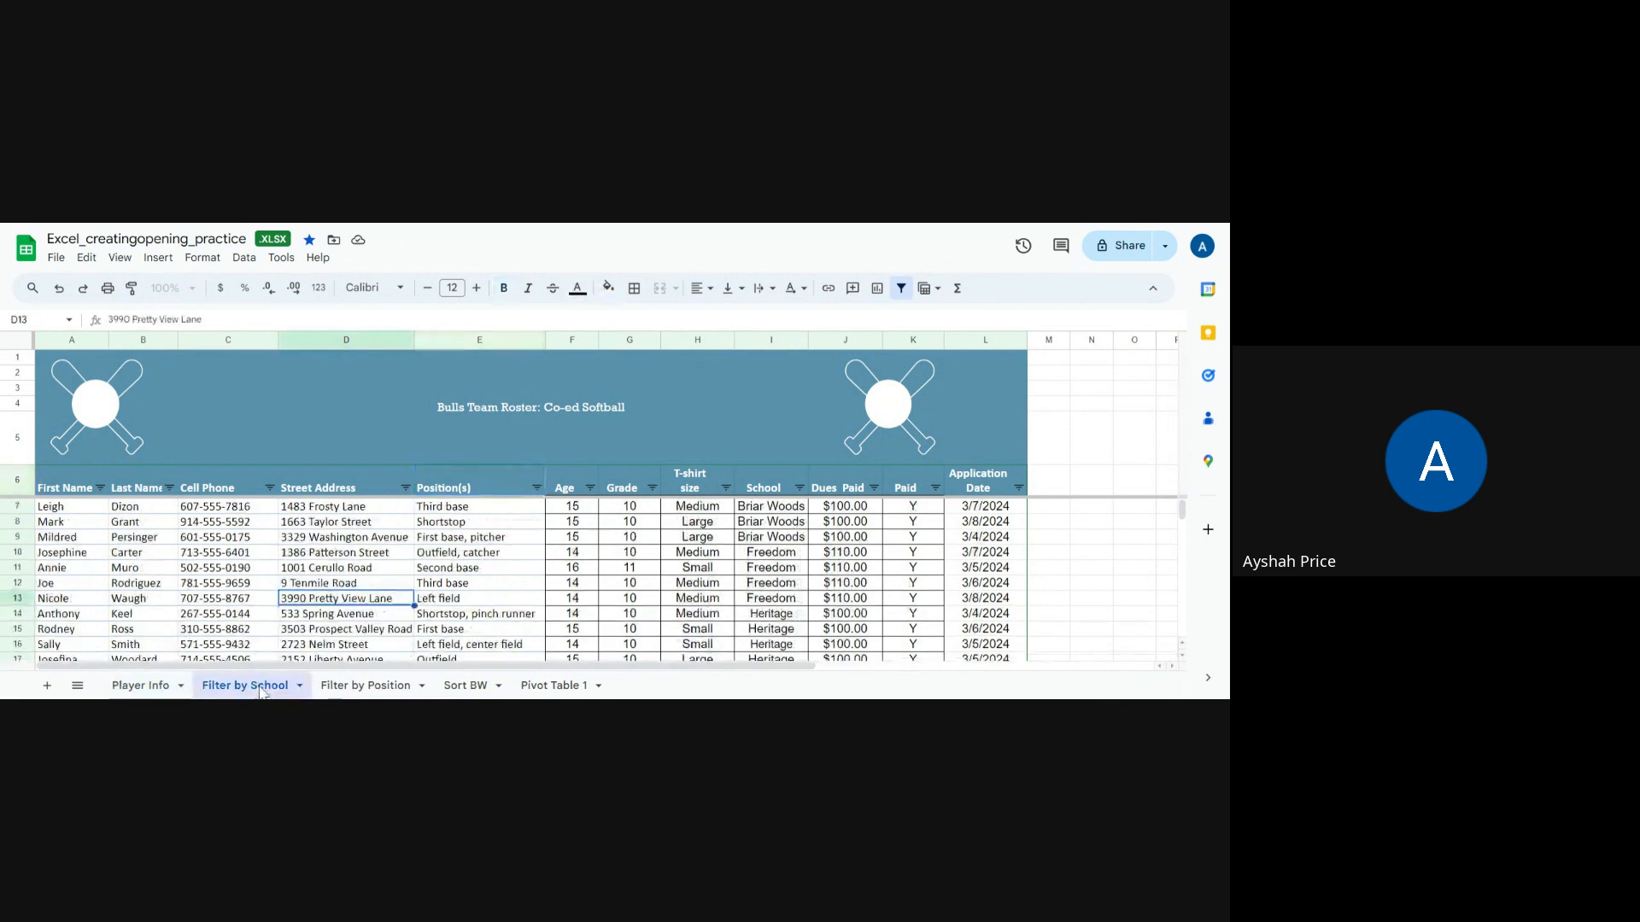
{"action": "scroll", "coordinate": [687, 574], "scroll_direction": "down", "scroll_amount": 3}
{"action": "scroll", "coordinate": [674, 568], "scroll_direction": "up", "scroll_amount": 2}
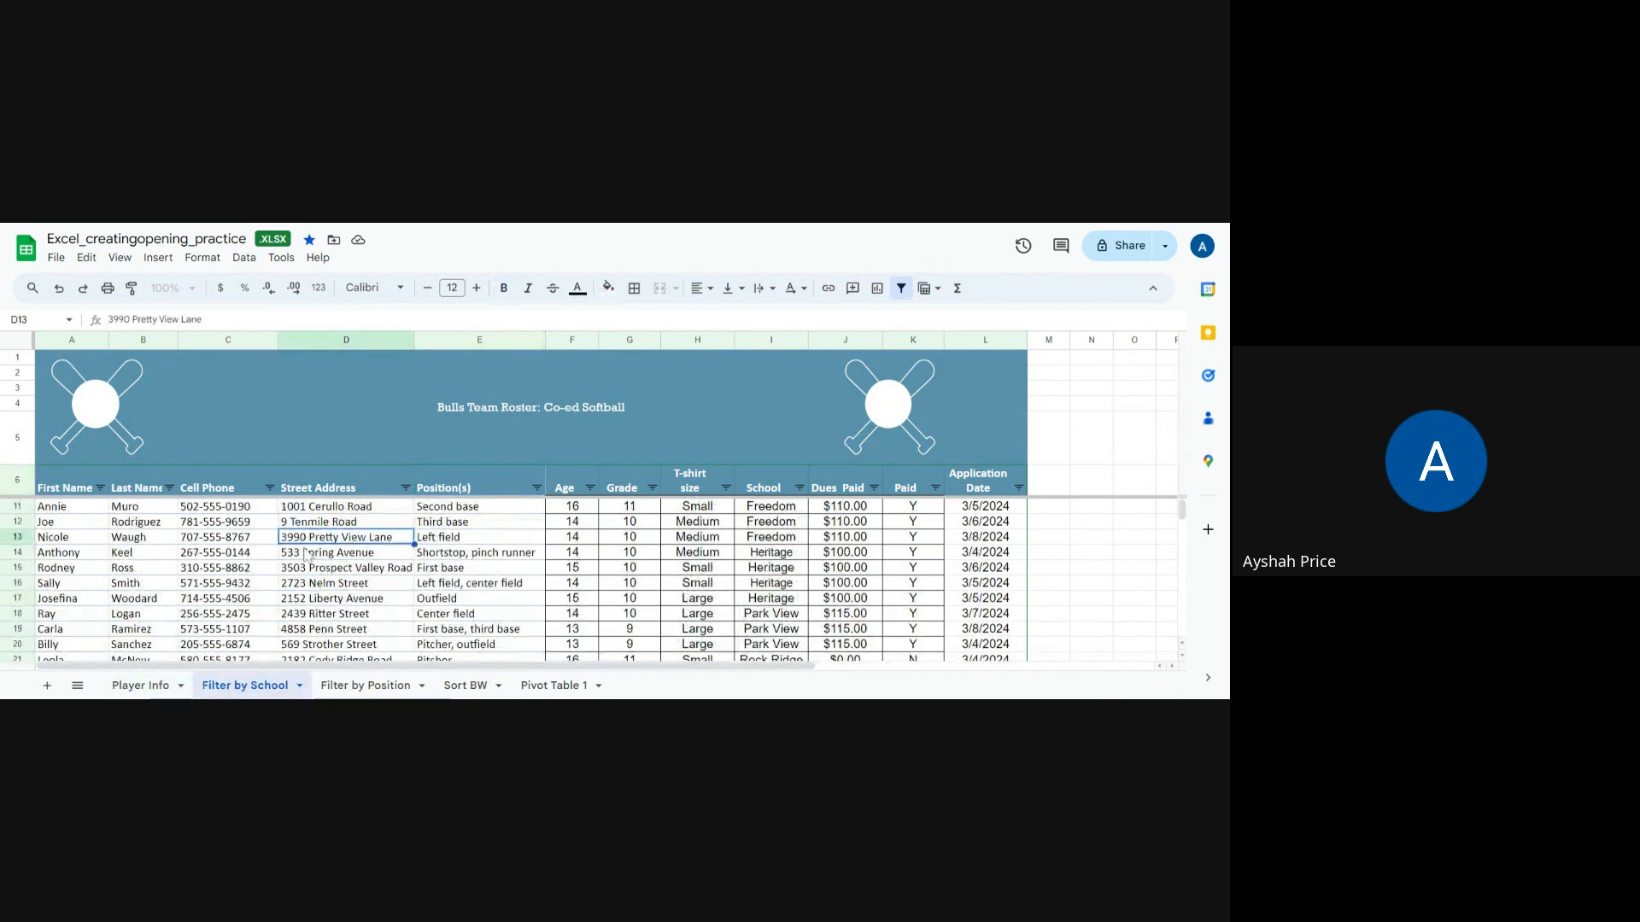
{"action": "left_click_drag", "start_coordinate": [66, 554], "coordinate": [985, 608]}
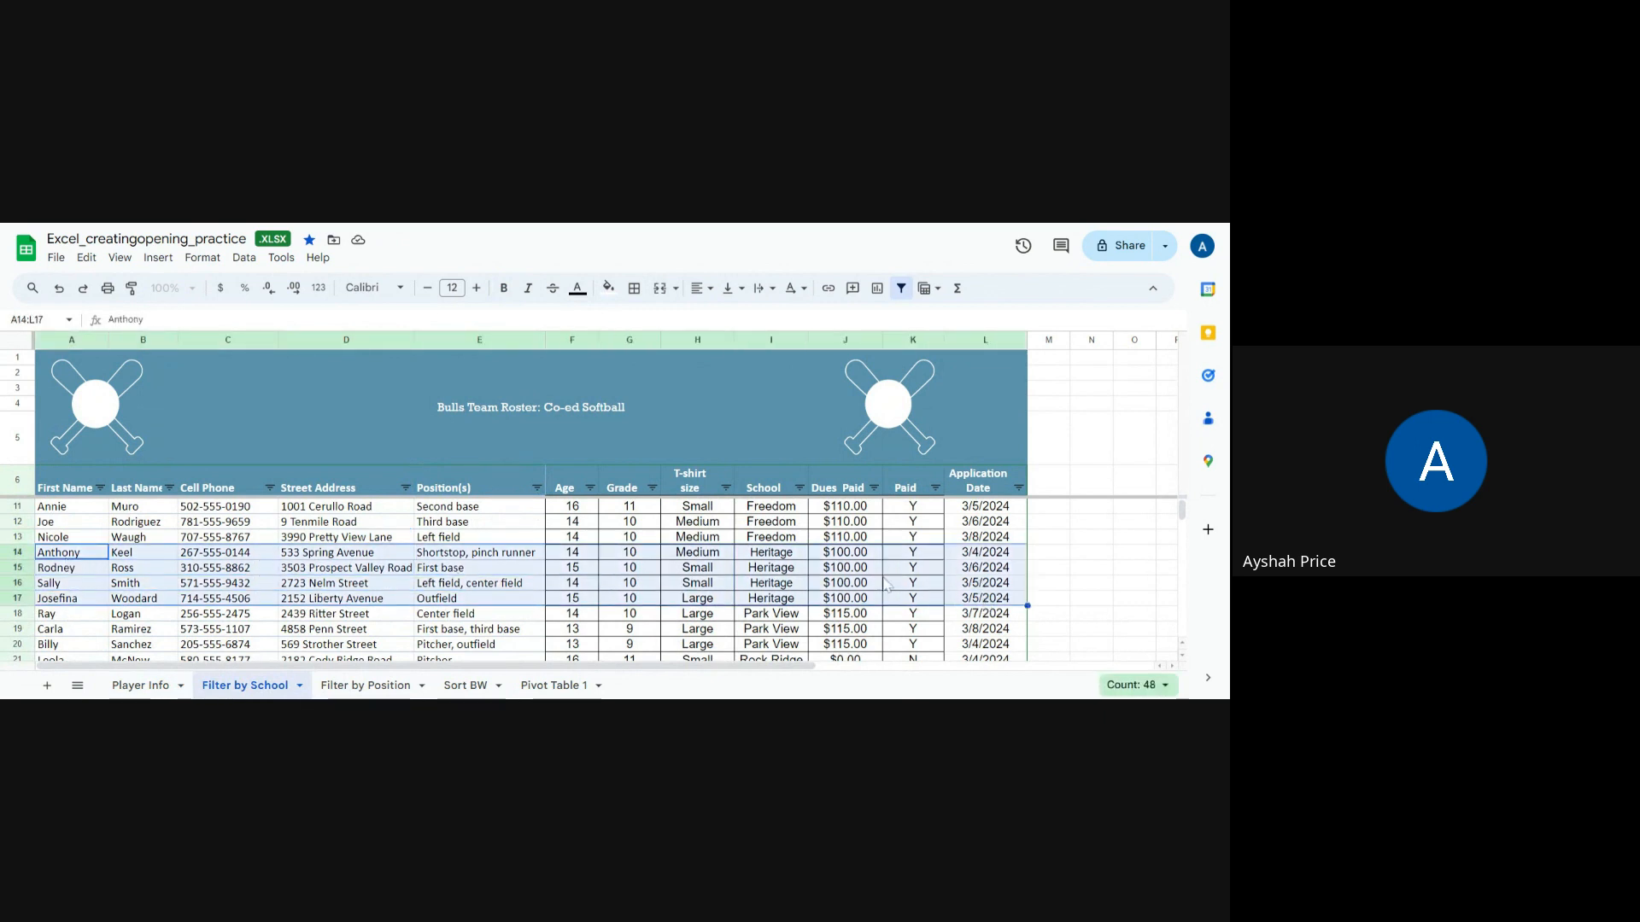
{"action": "left_click_drag", "start_coordinate": [73, 493], "coordinate": [993, 489]}
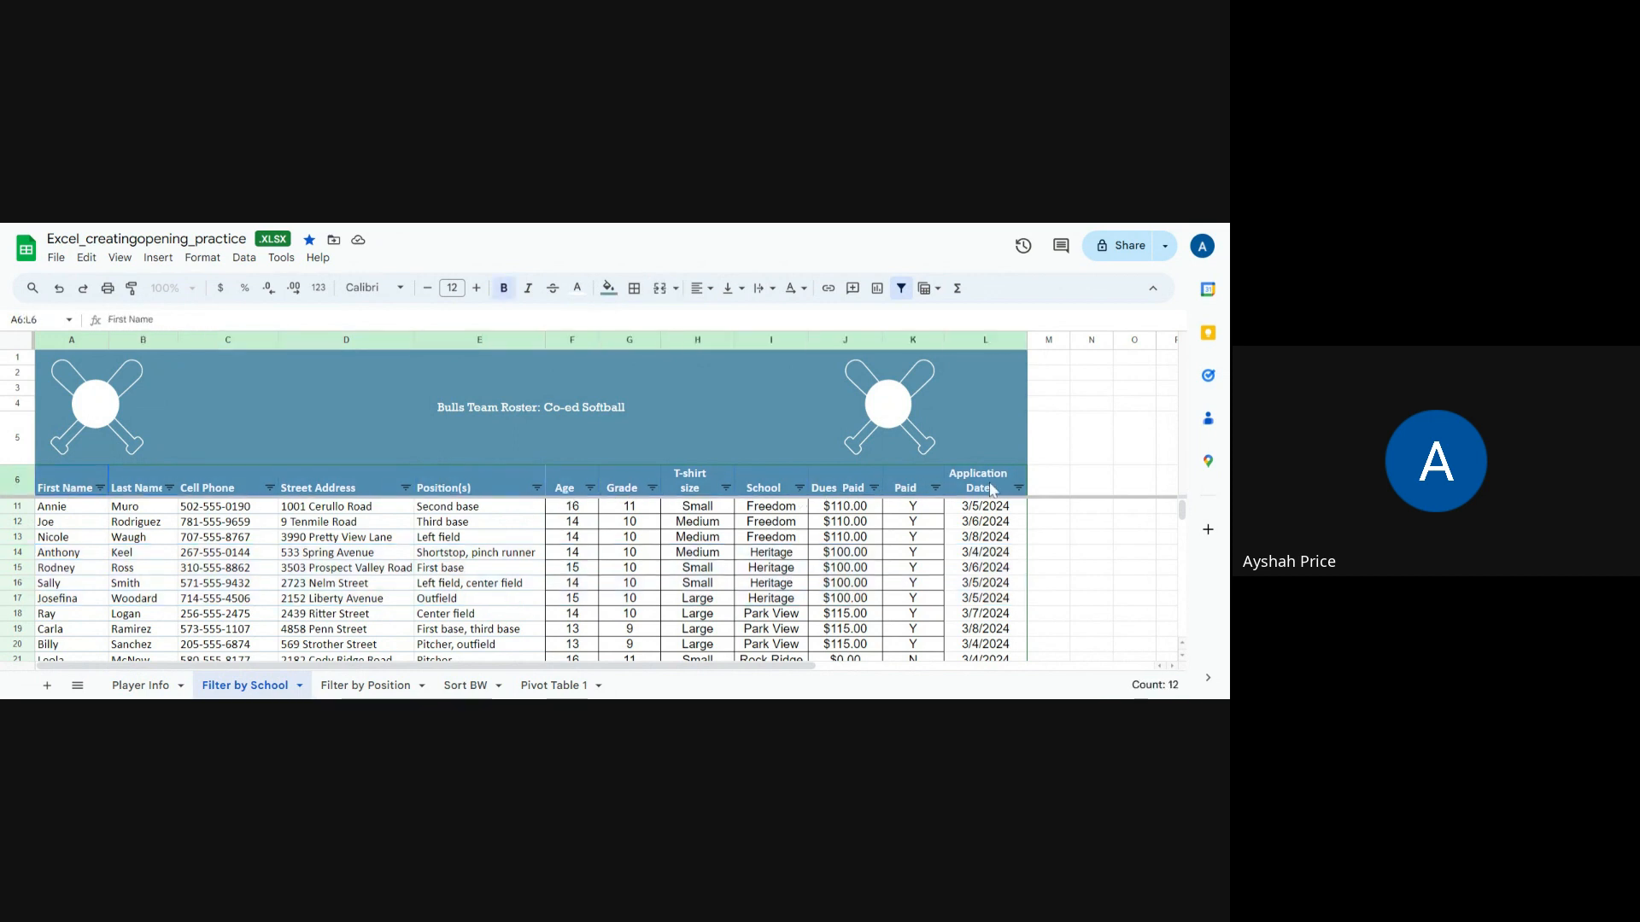
Step: Filter the School column by values so only Freedom players are shown
{"action": "left_click", "coordinate": [800, 487]}
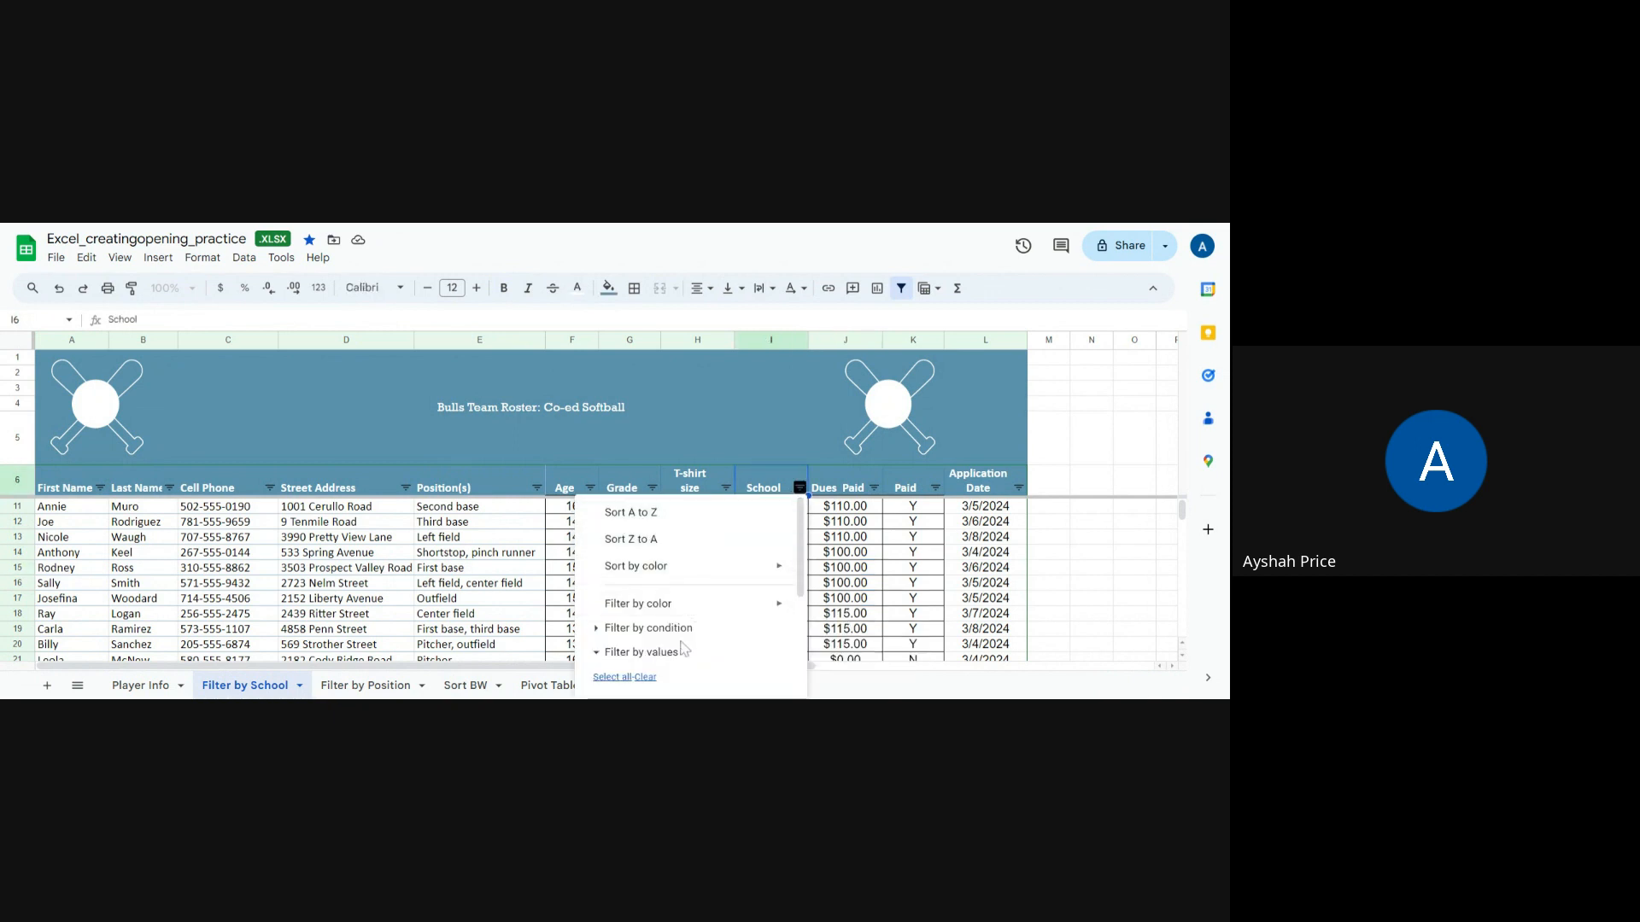
{"action": "left_click", "coordinate": [682, 630]}
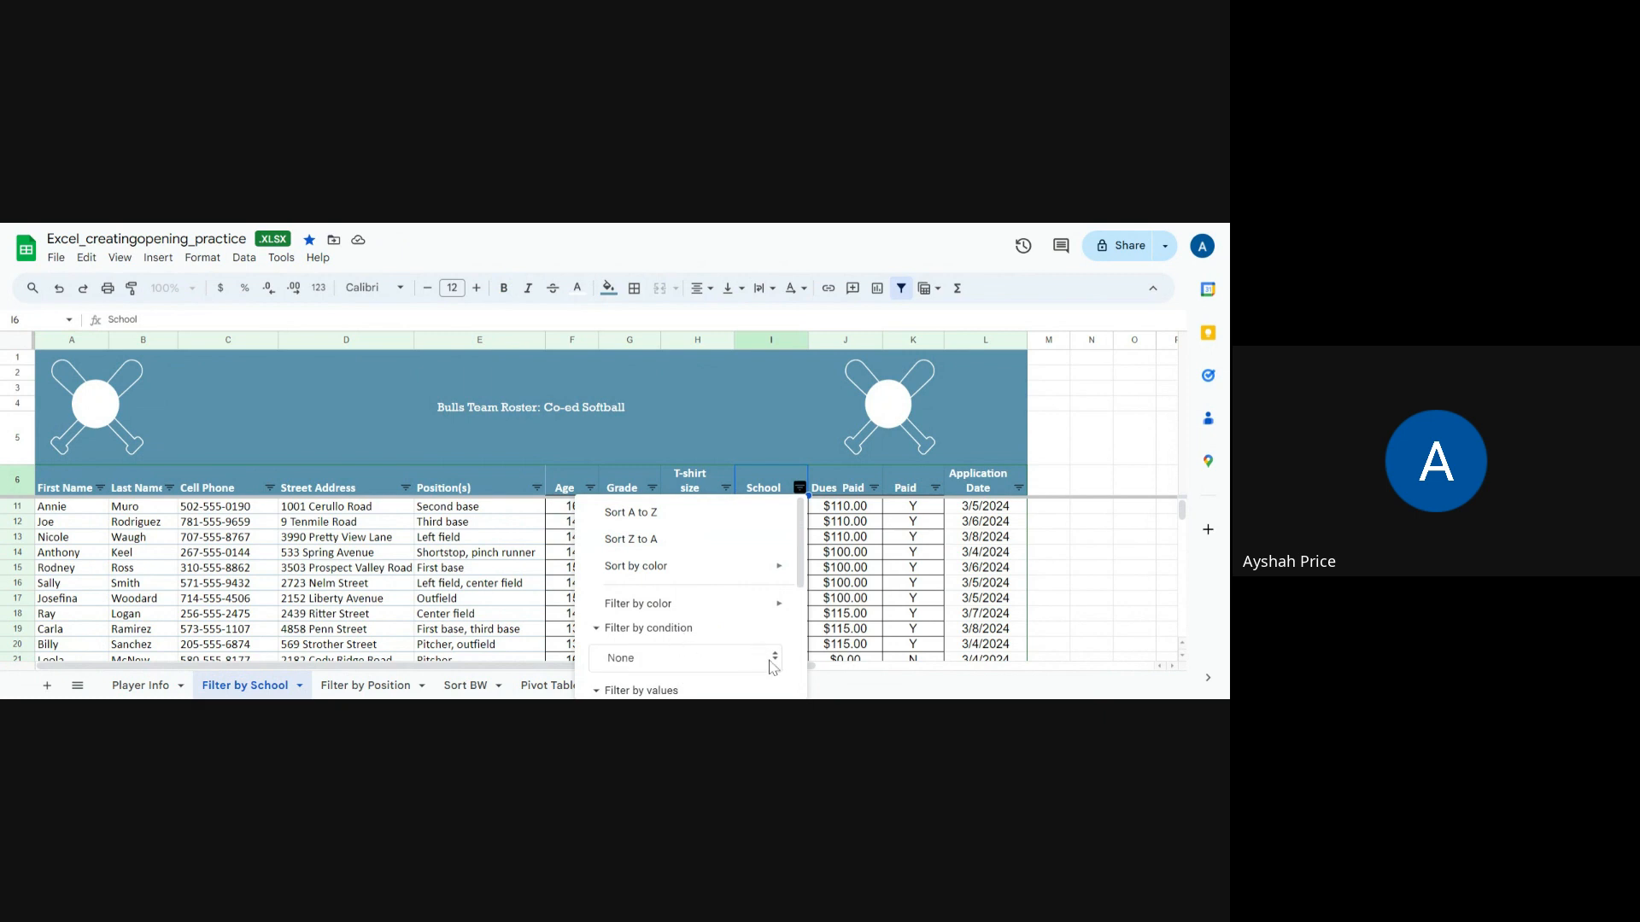
{"action": "mouse_move", "coordinate": [781, 567]}
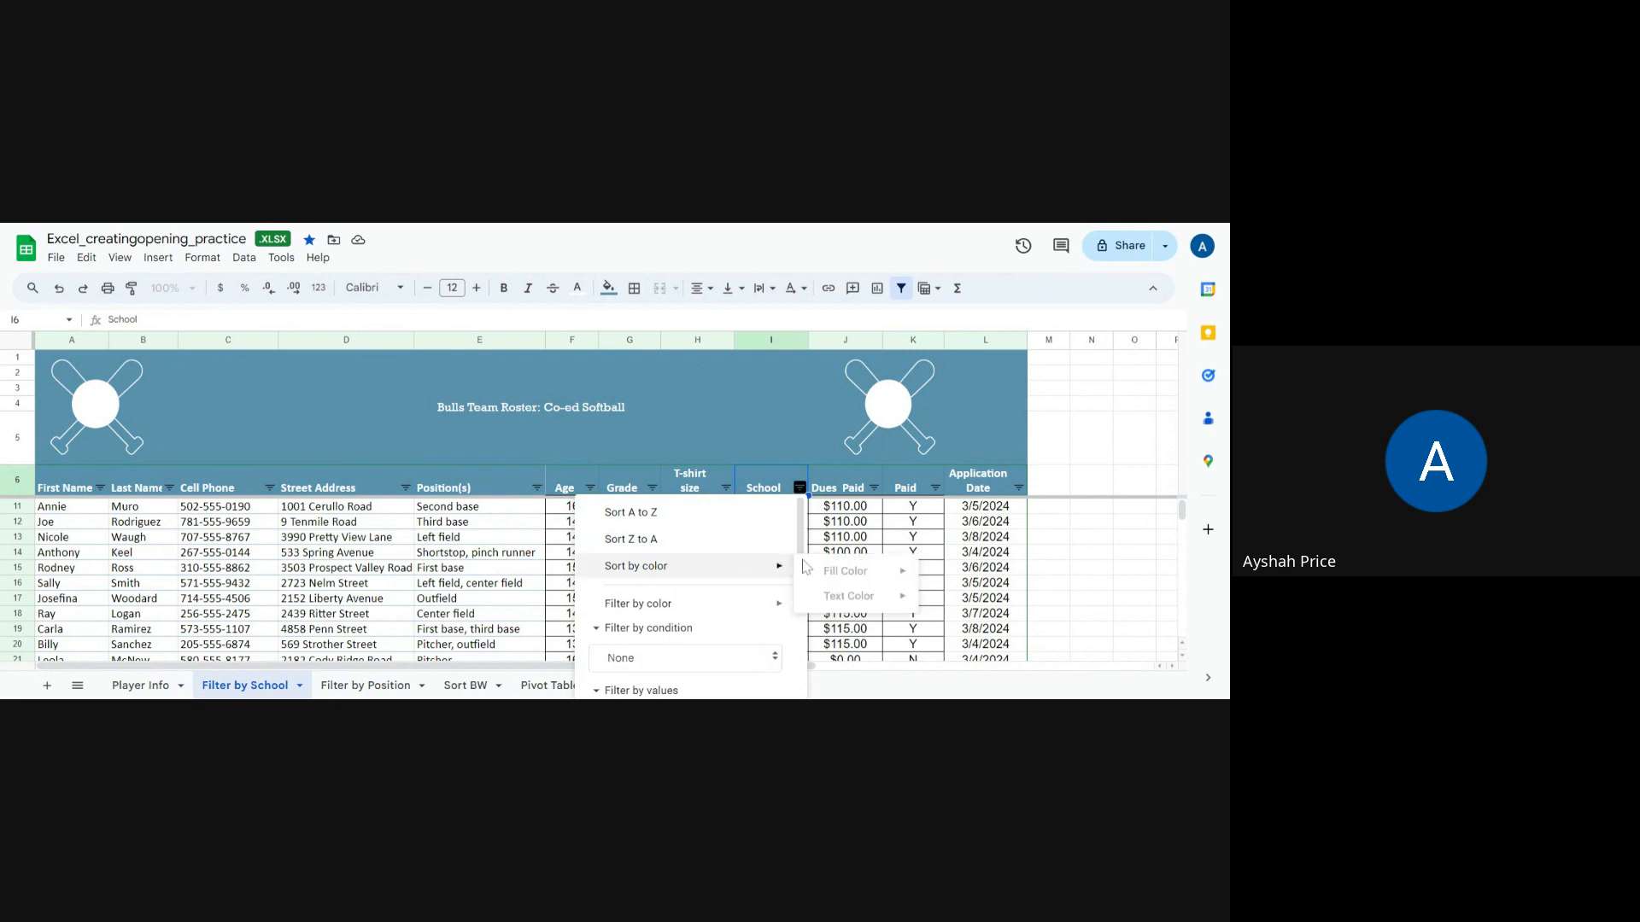
{"action": "left_click_drag", "start_coordinate": [802, 547], "coordinate": [800, 649]}
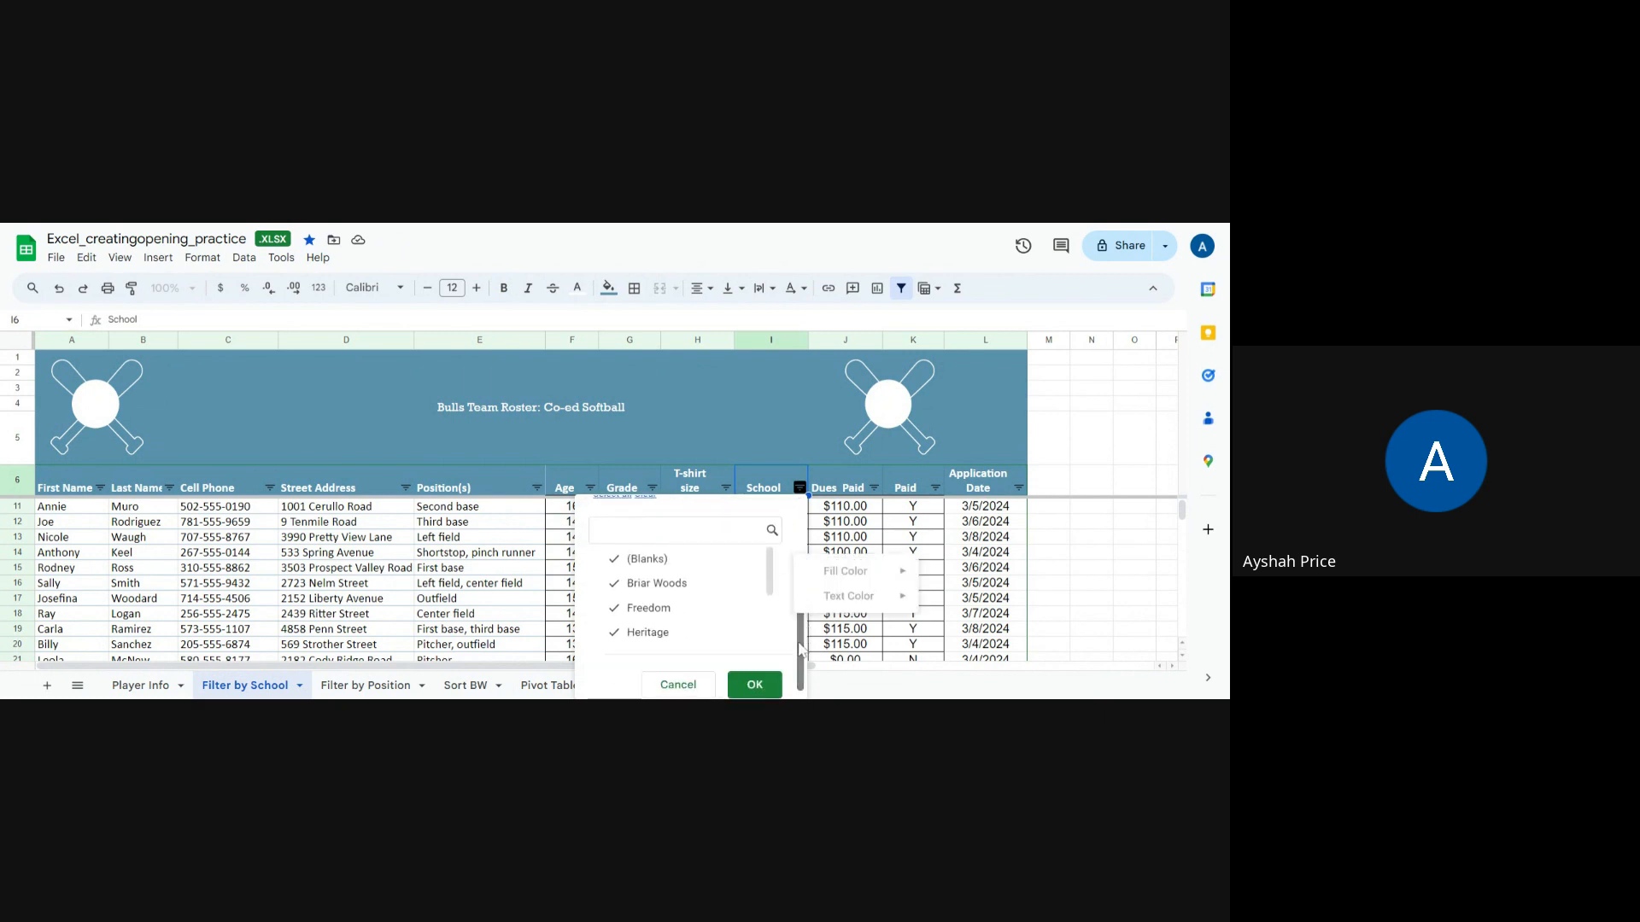
{"action": "left_click", "coordinate": [632, 559]}
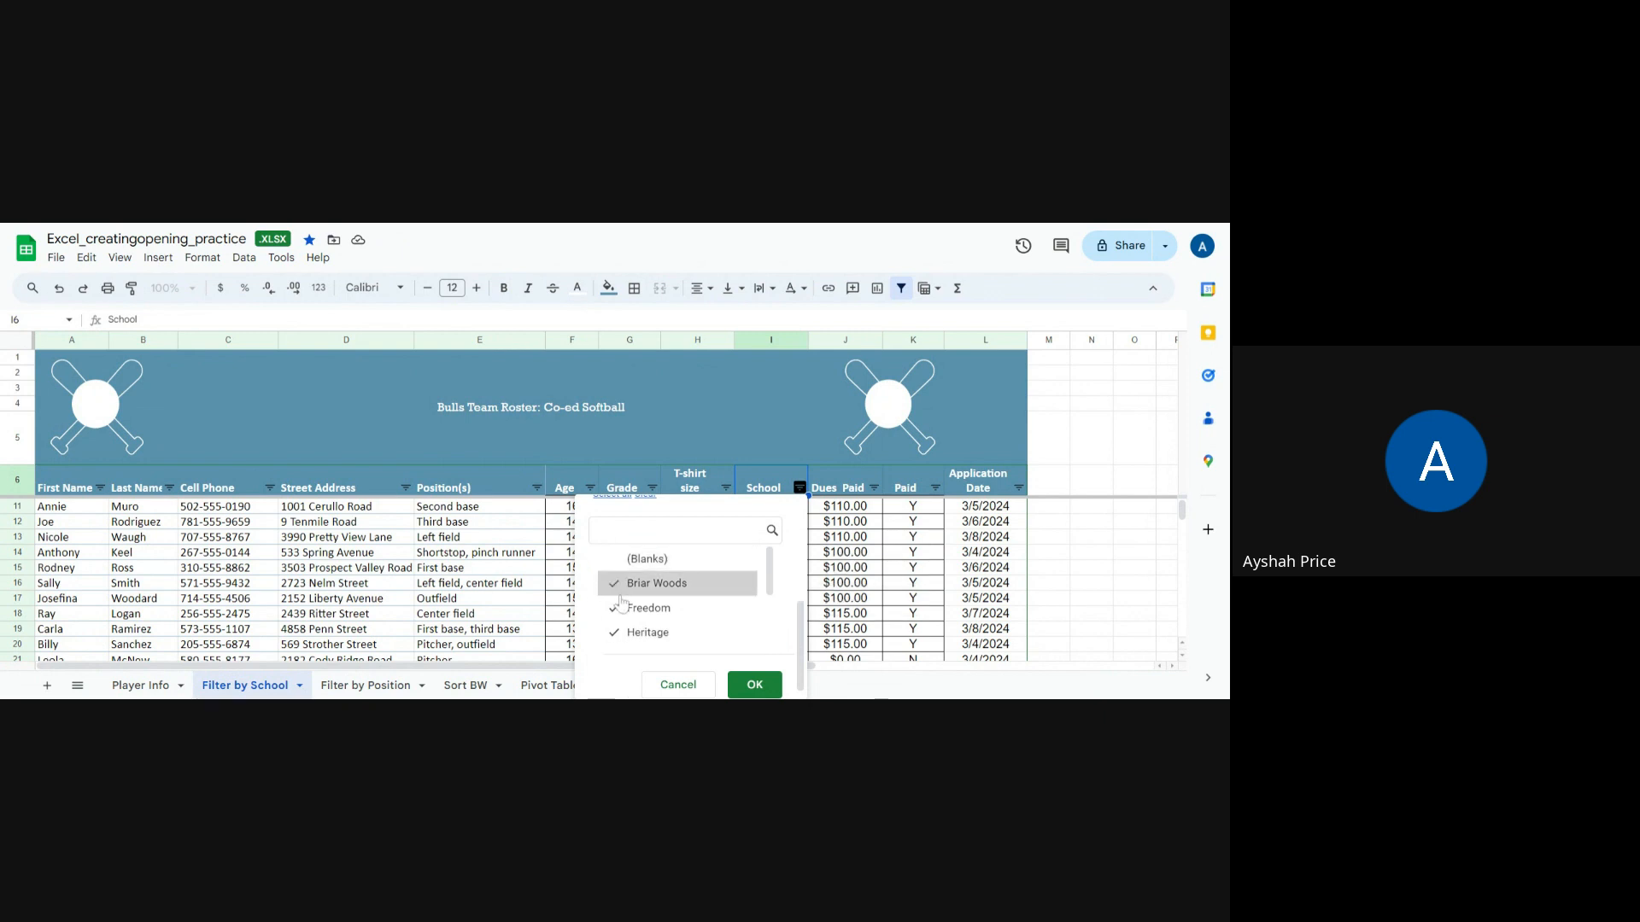
{"action": "left_click", "coordinate": [620, 586]}
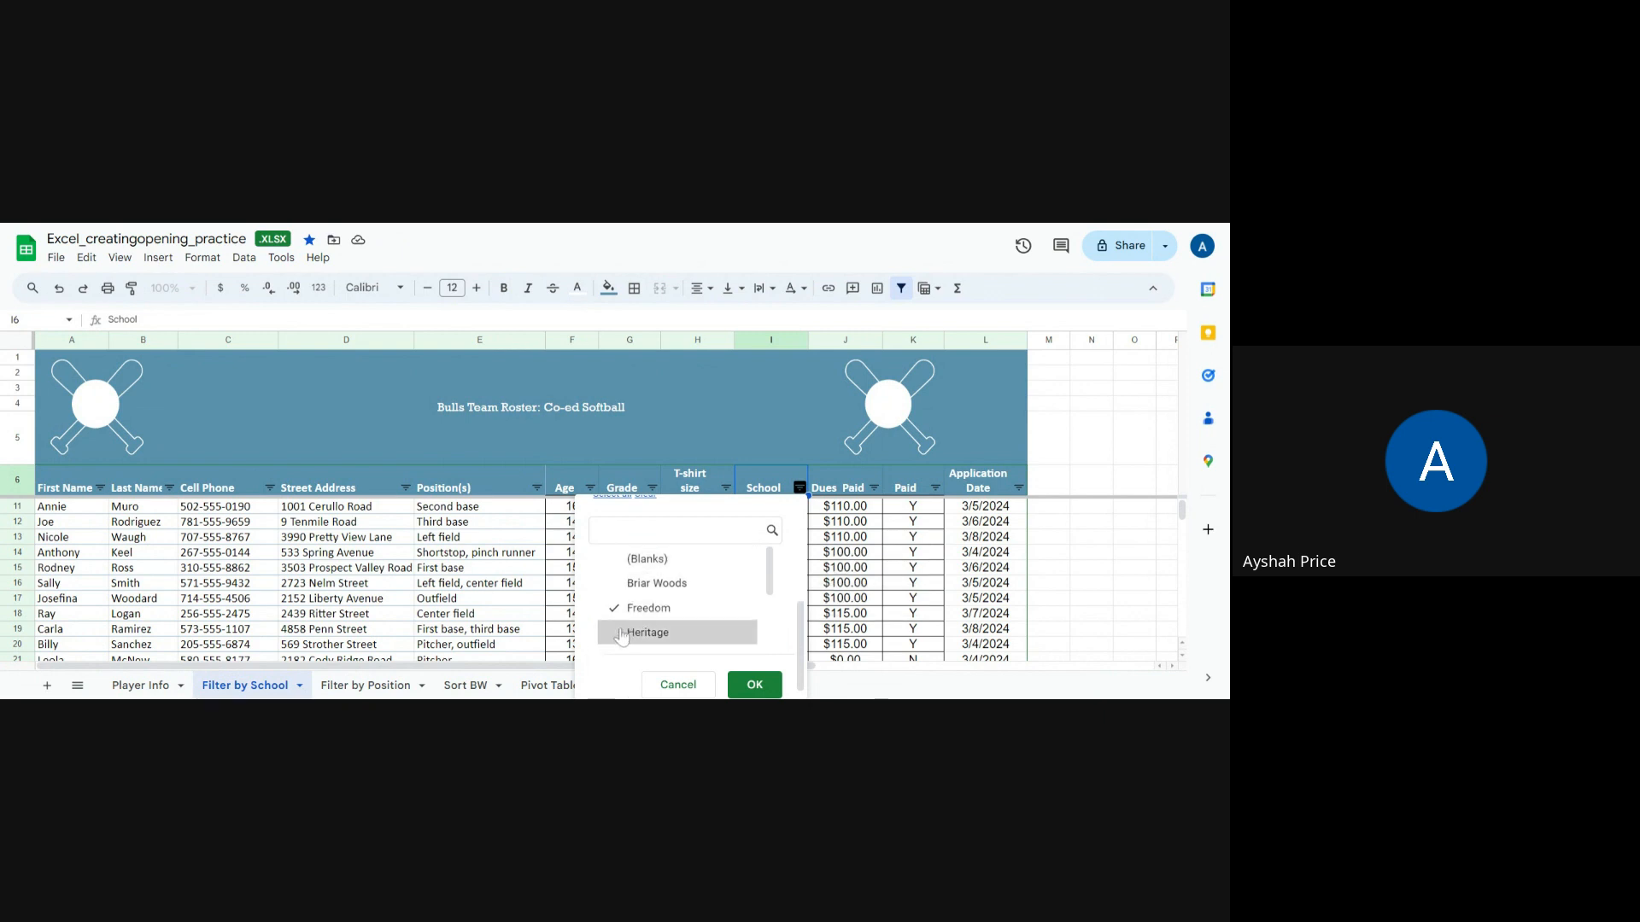
{"action": "scroll", "coordinate": [649, 606], "scroll_direction": "down", "scroll_amount": 3}
{"action": "scroll", "coordinate": [681, 564], "scroll_direction": "up", "scroll_amount": 8}
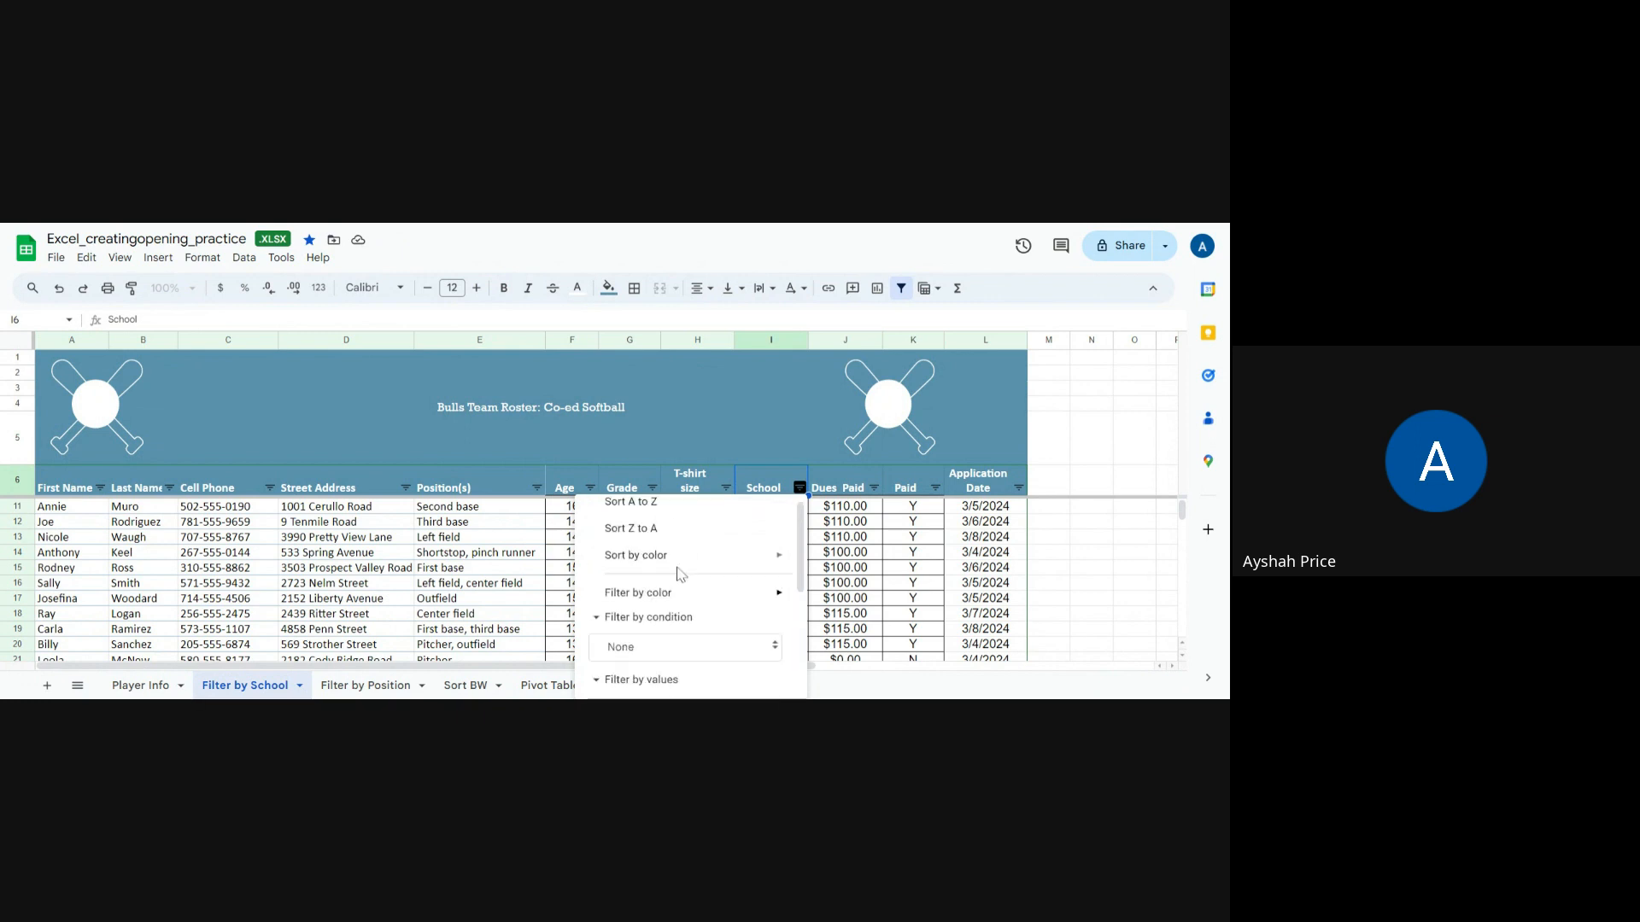
{"action": "scroll", "coordinate": [662, 636], "scroll_direction": "down", "scroll_amount": 2}
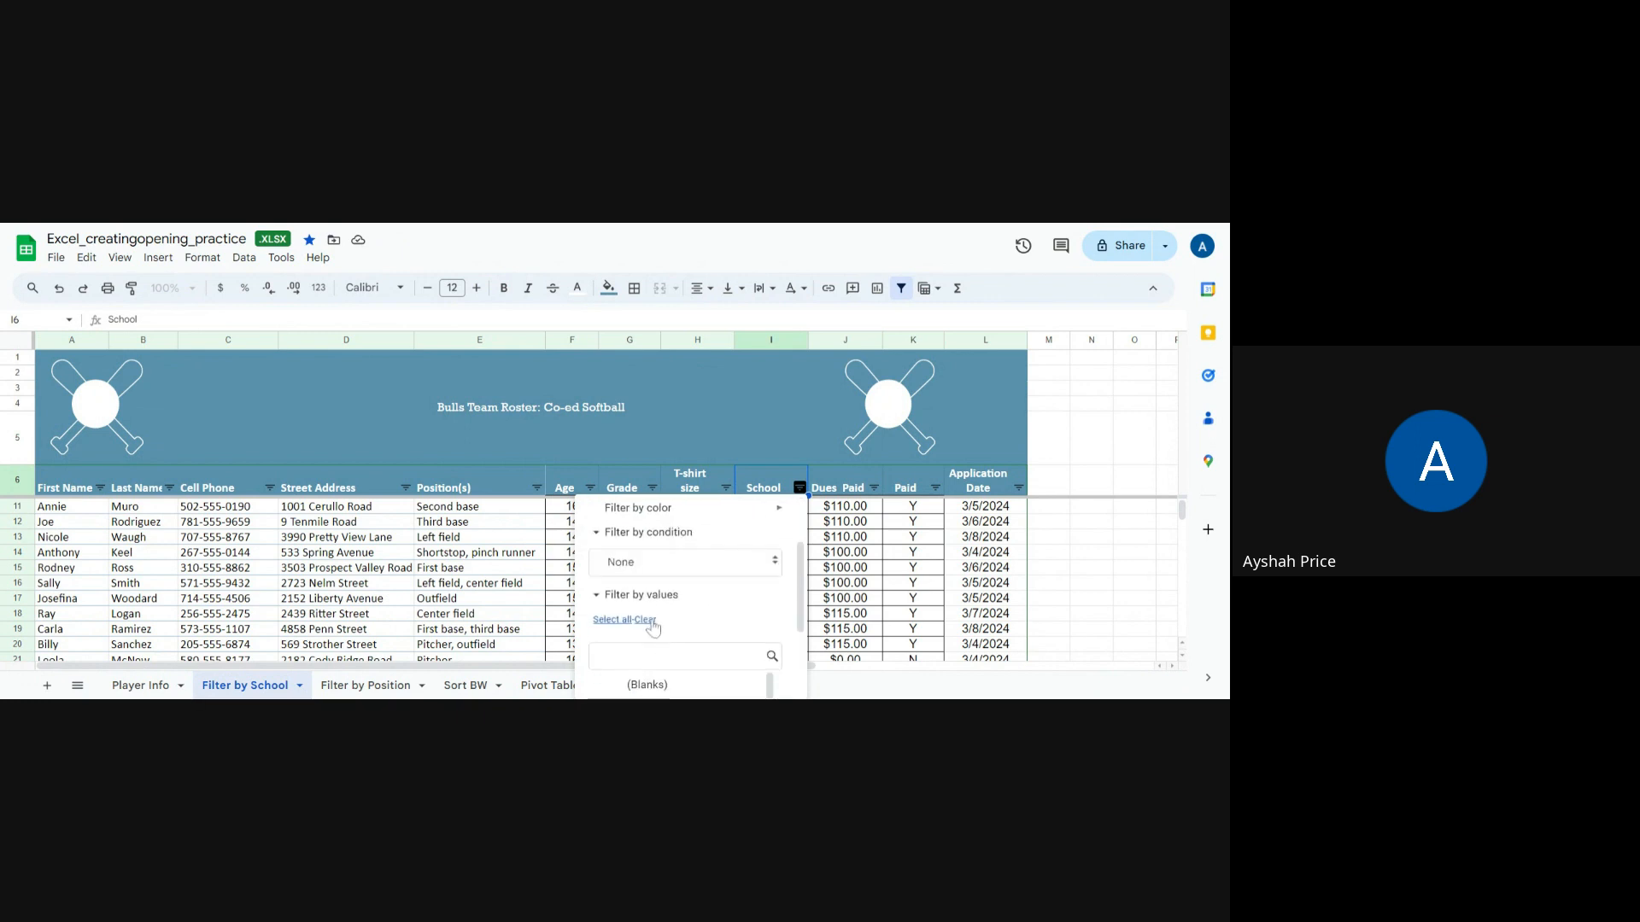
{"action": "left_click", "coordinate": [653, 628]}
{"action": "scroll", "coordinate": [690, 633], "scroll_direction": "down", "scroll_amount": 3}
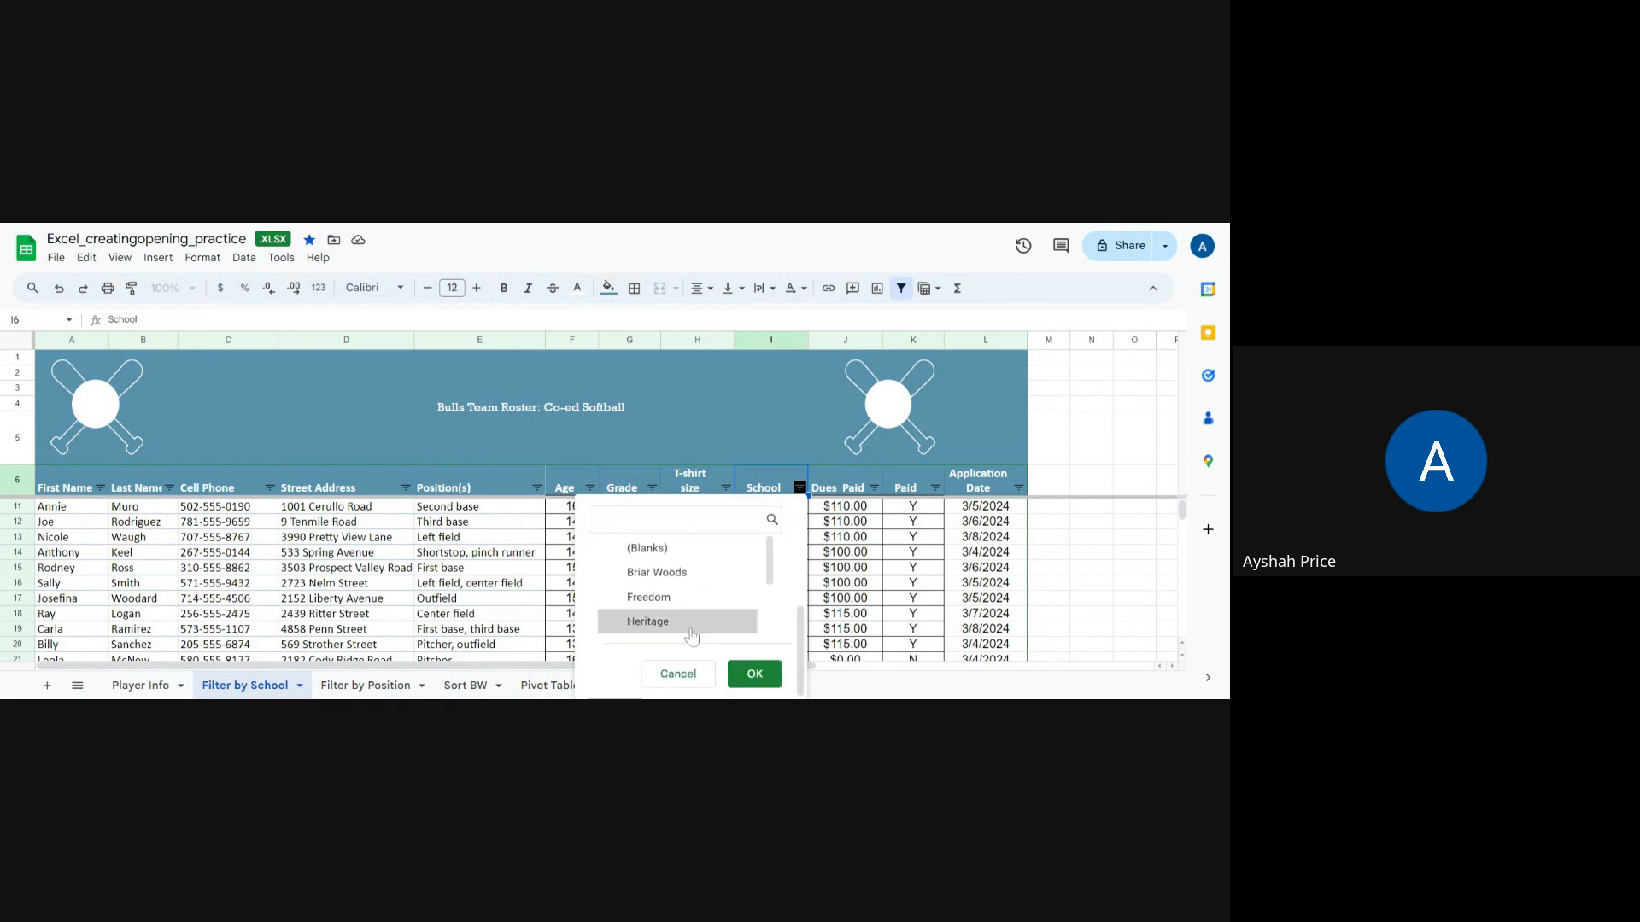
{"action": "left_click", "coordinate": [621, 595]}
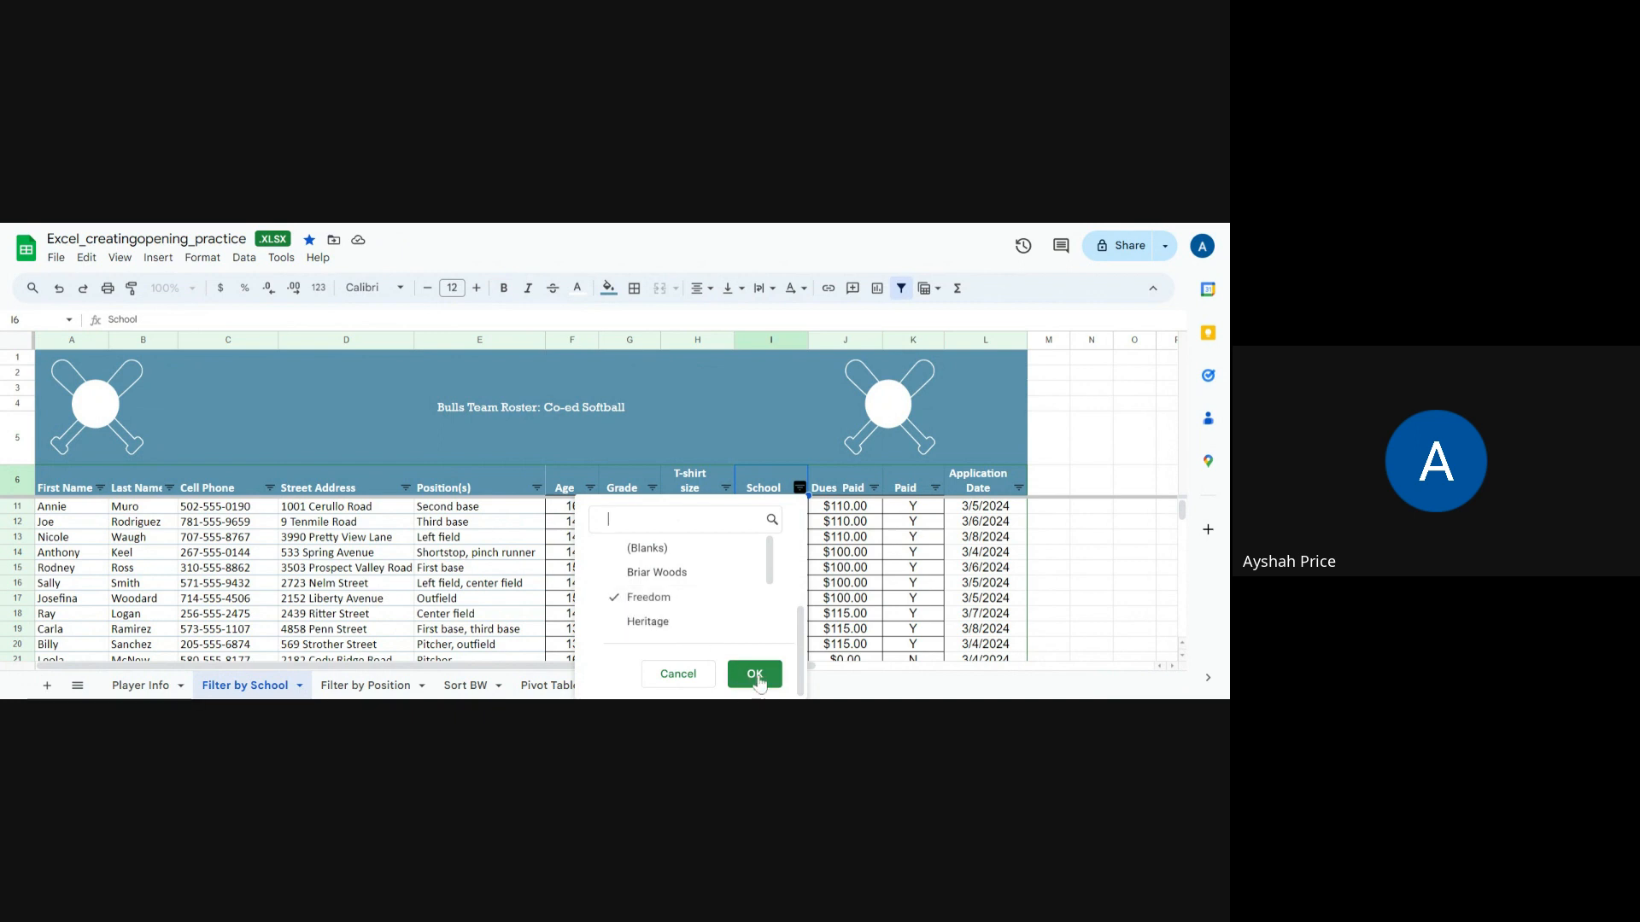
{"action": "left_click", "coordinate": [755, 675]}
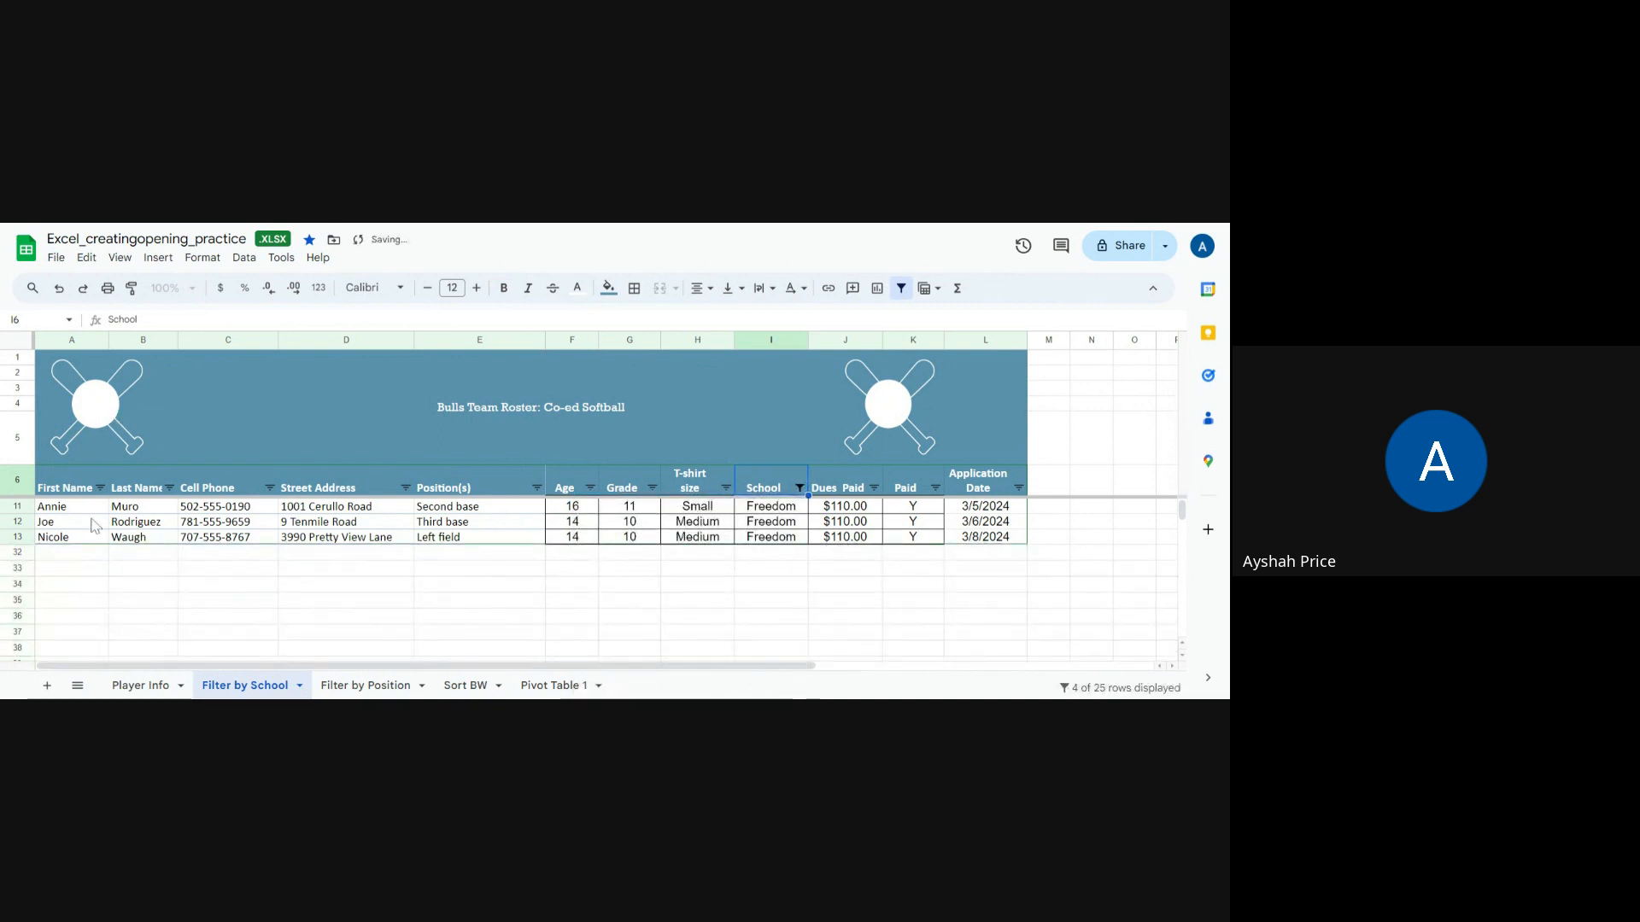
Step: Copy the header row and the Freedom player rows, and paste them into a new sheet
{"action": "left_click_drag", "start_coordinate": [76, 488], "coordinate": [1002, 555]}
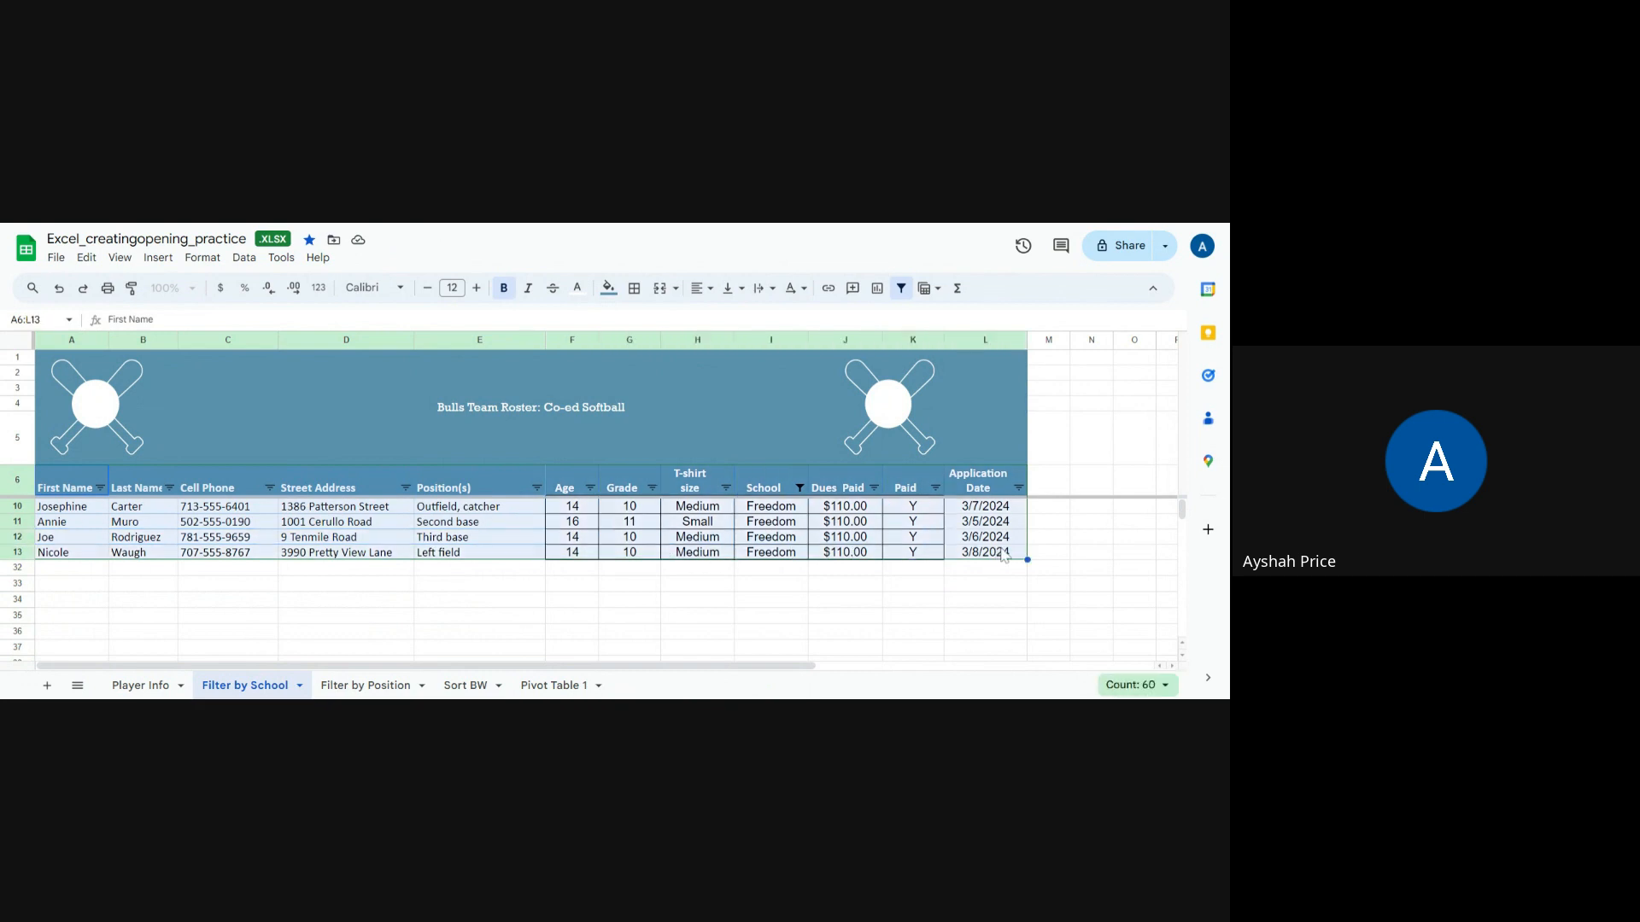
{"action": "right_click", "coordinate": [940, 551]}
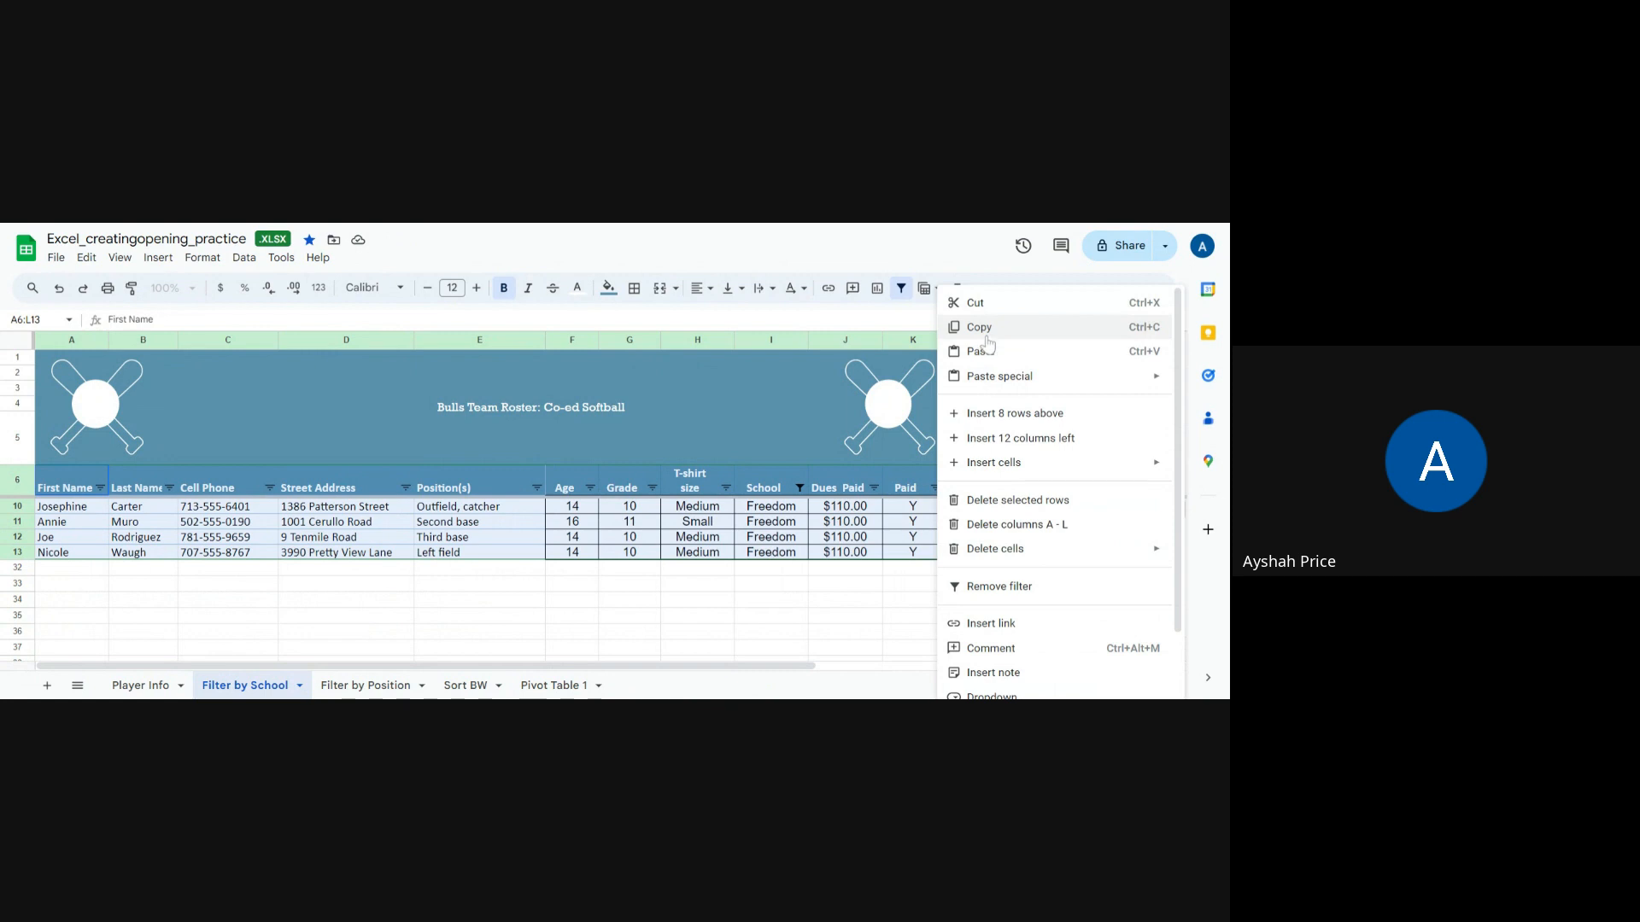
{"action": "left_click", "coordinate": [982, 329]}
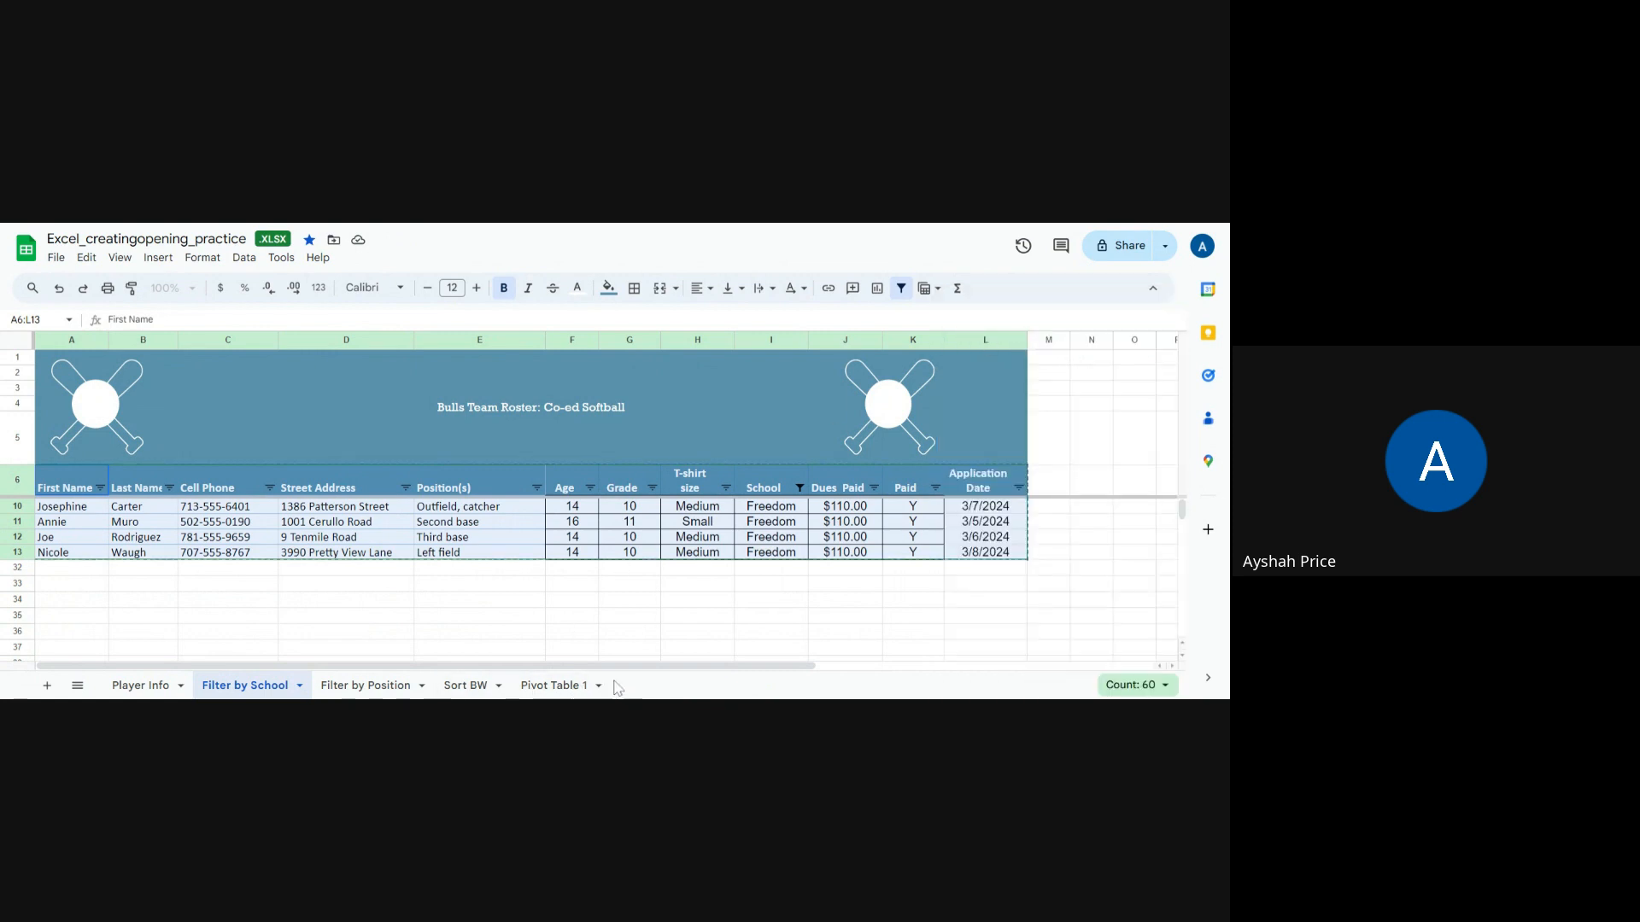
{"action": "left_click", "coordinate": [47, 686]}
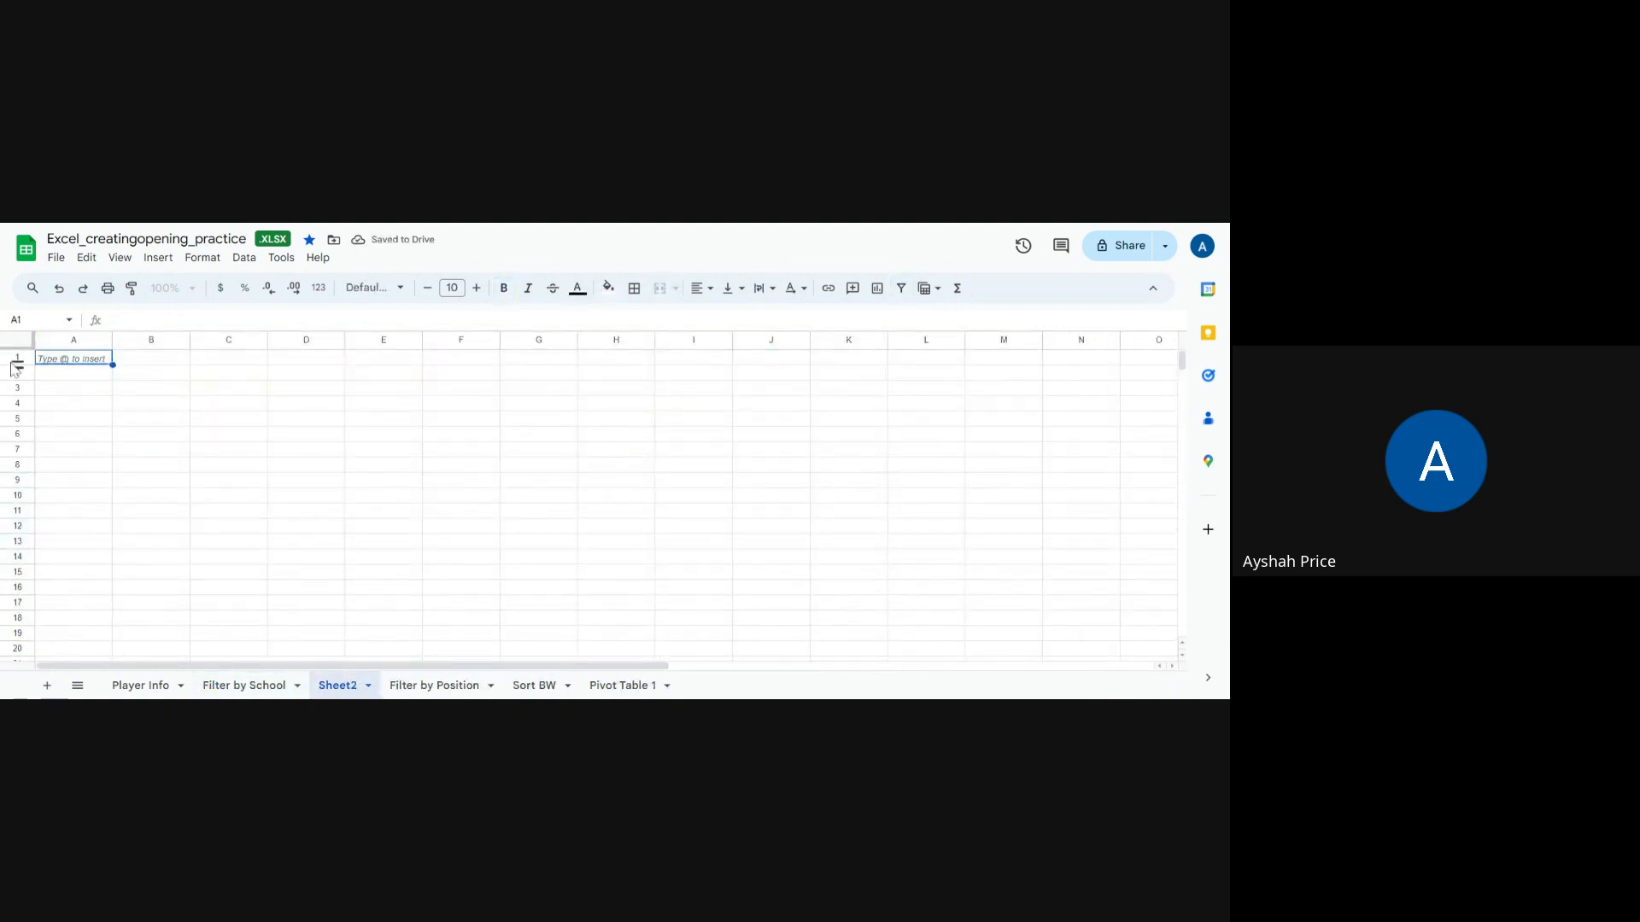
{"action": "key", "text": "ctrl+v"}
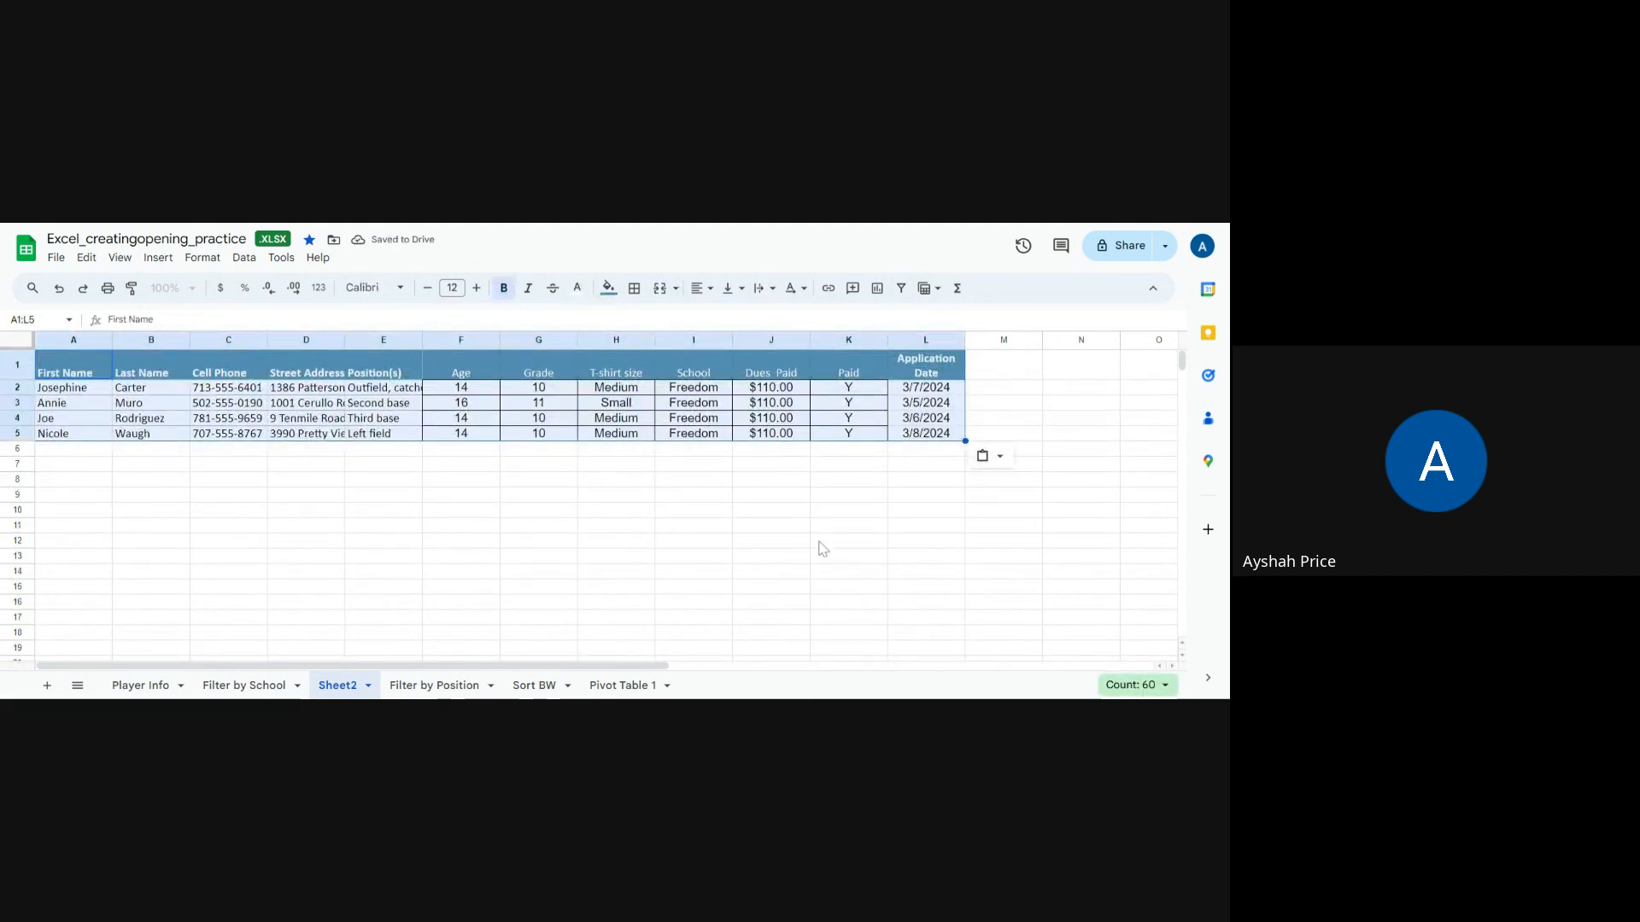
Step: Add a SUM formula in J6 totalling the Dues Paid amounts of the Freedom players
{"action": "left_click", "coordinate": [709, 452]}
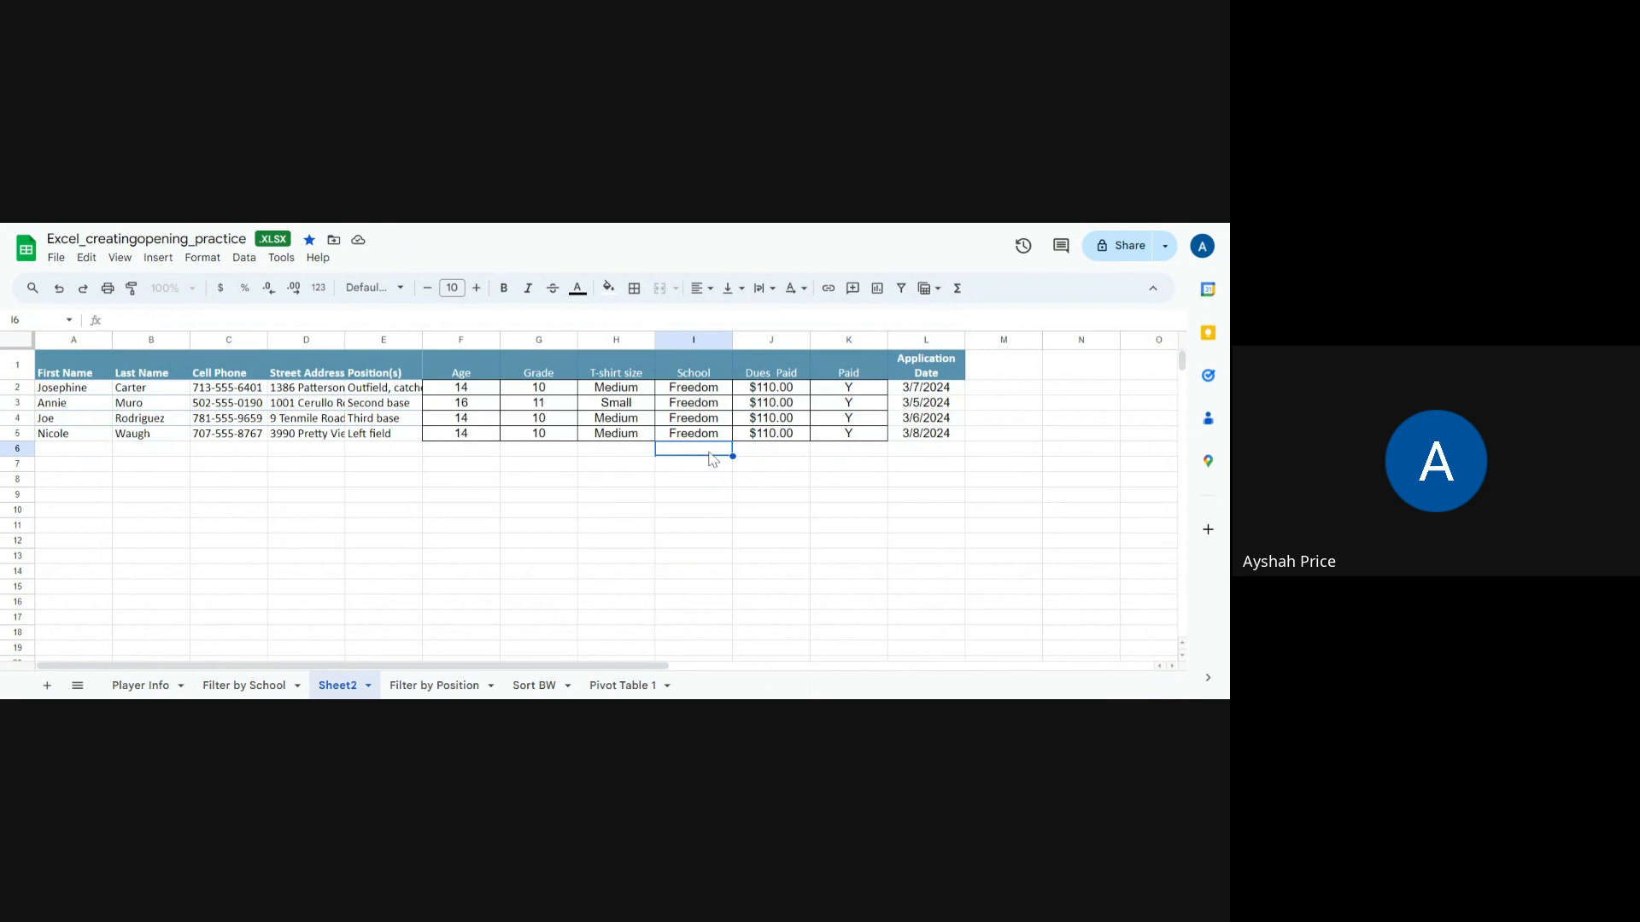
{"action": "left_click", "coordinate": [792, 460]}
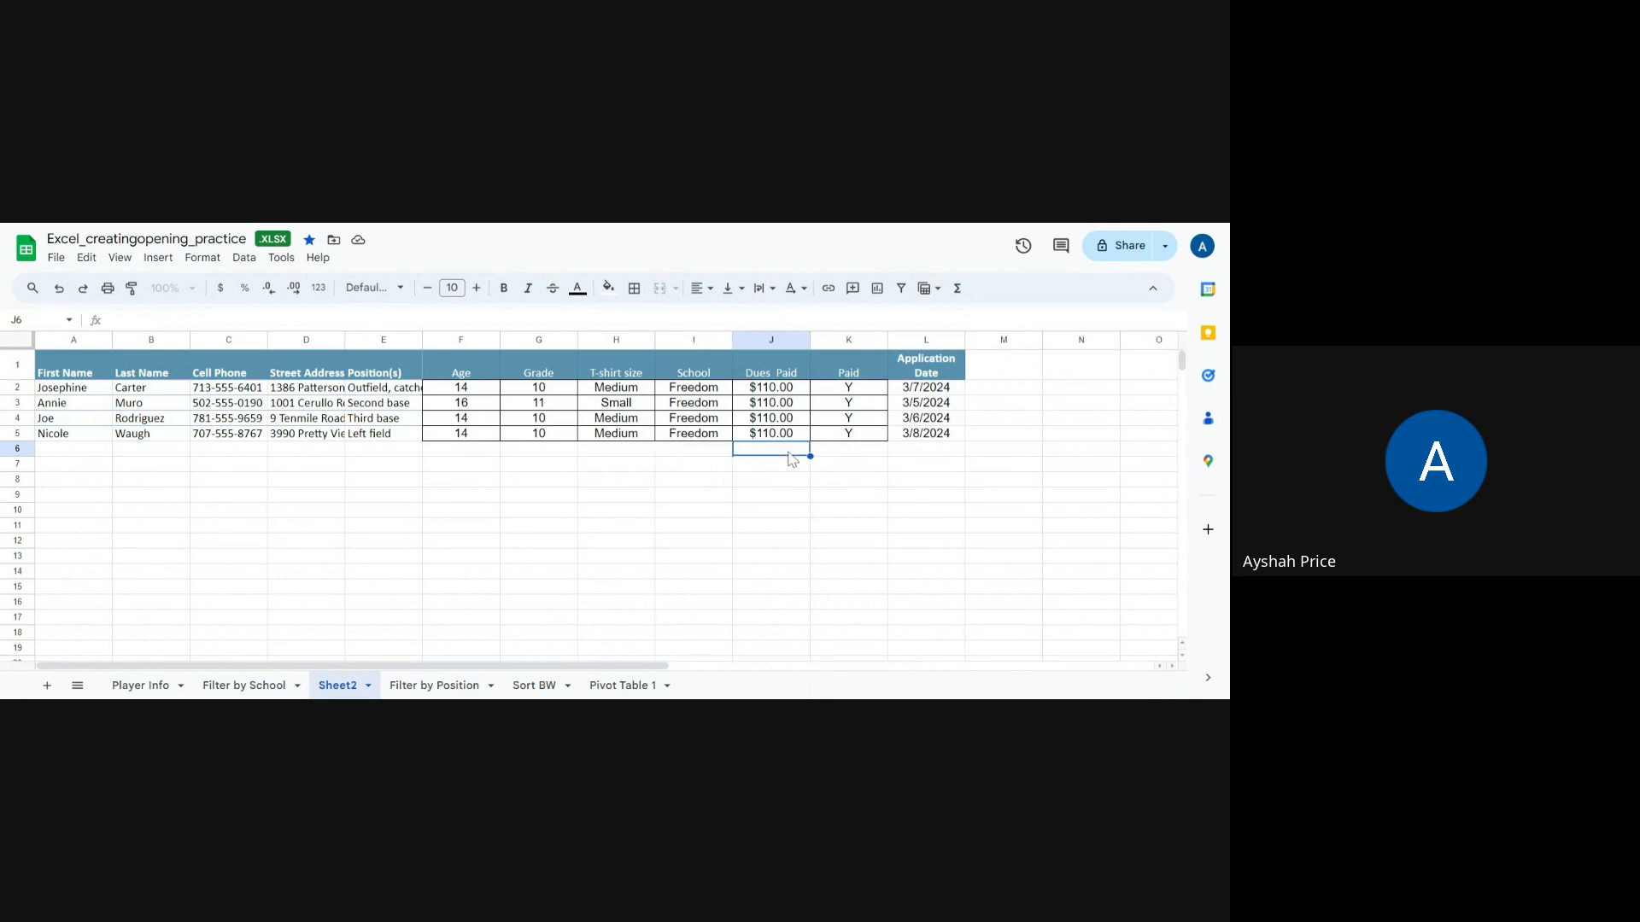
{"action": "type", "text": "="}
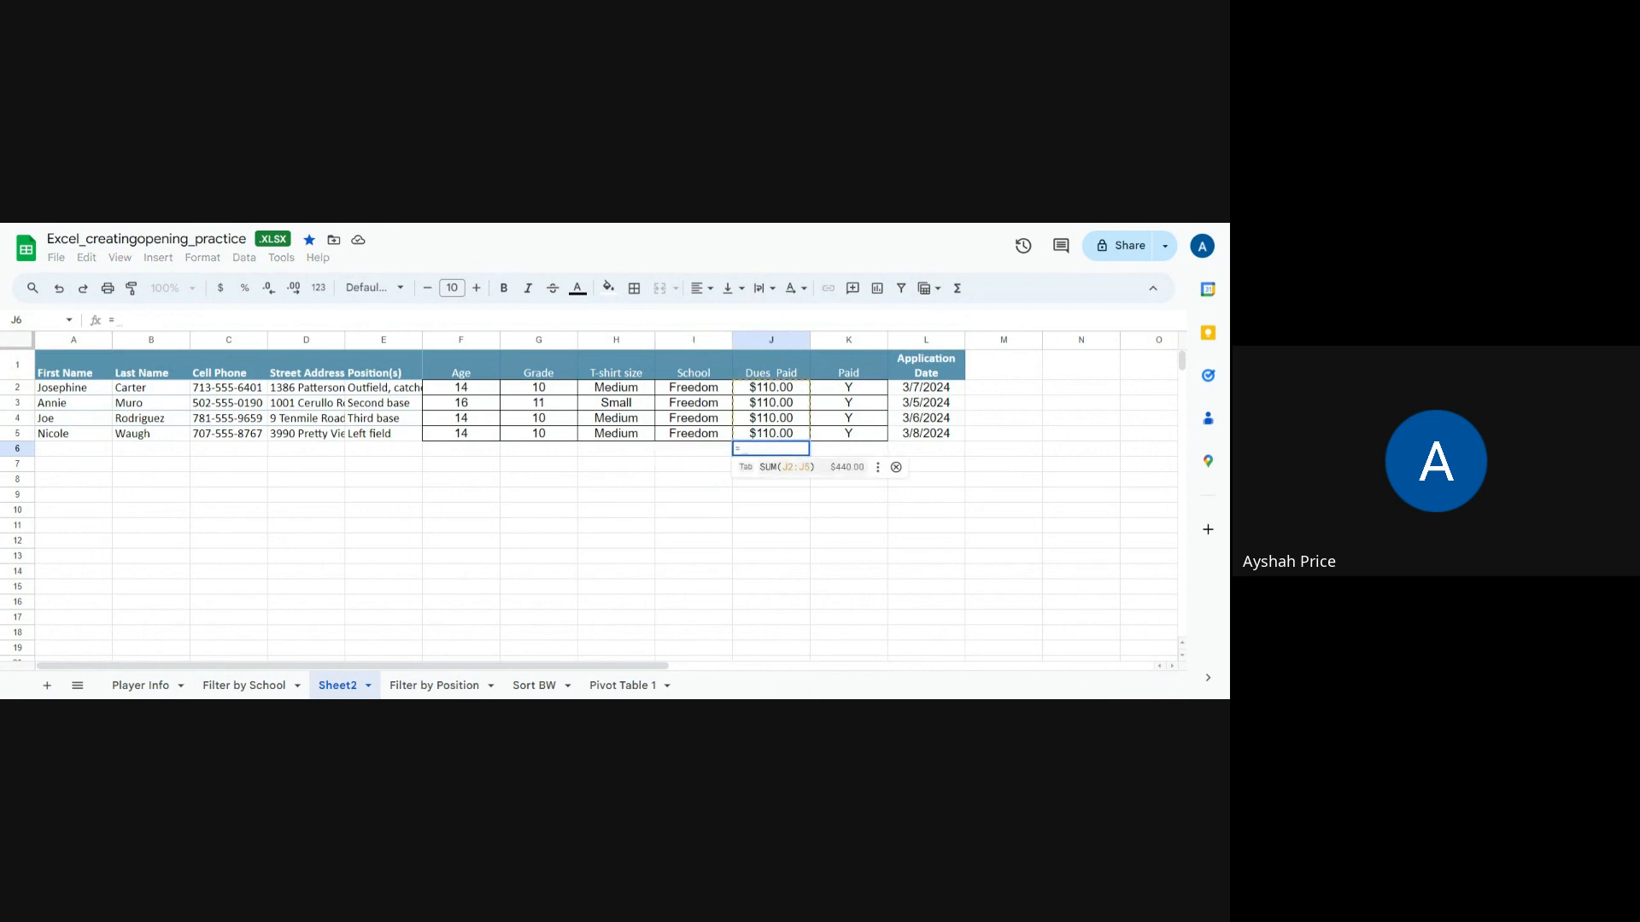
{"action": "left_click", "coordinate": [792, 470]}
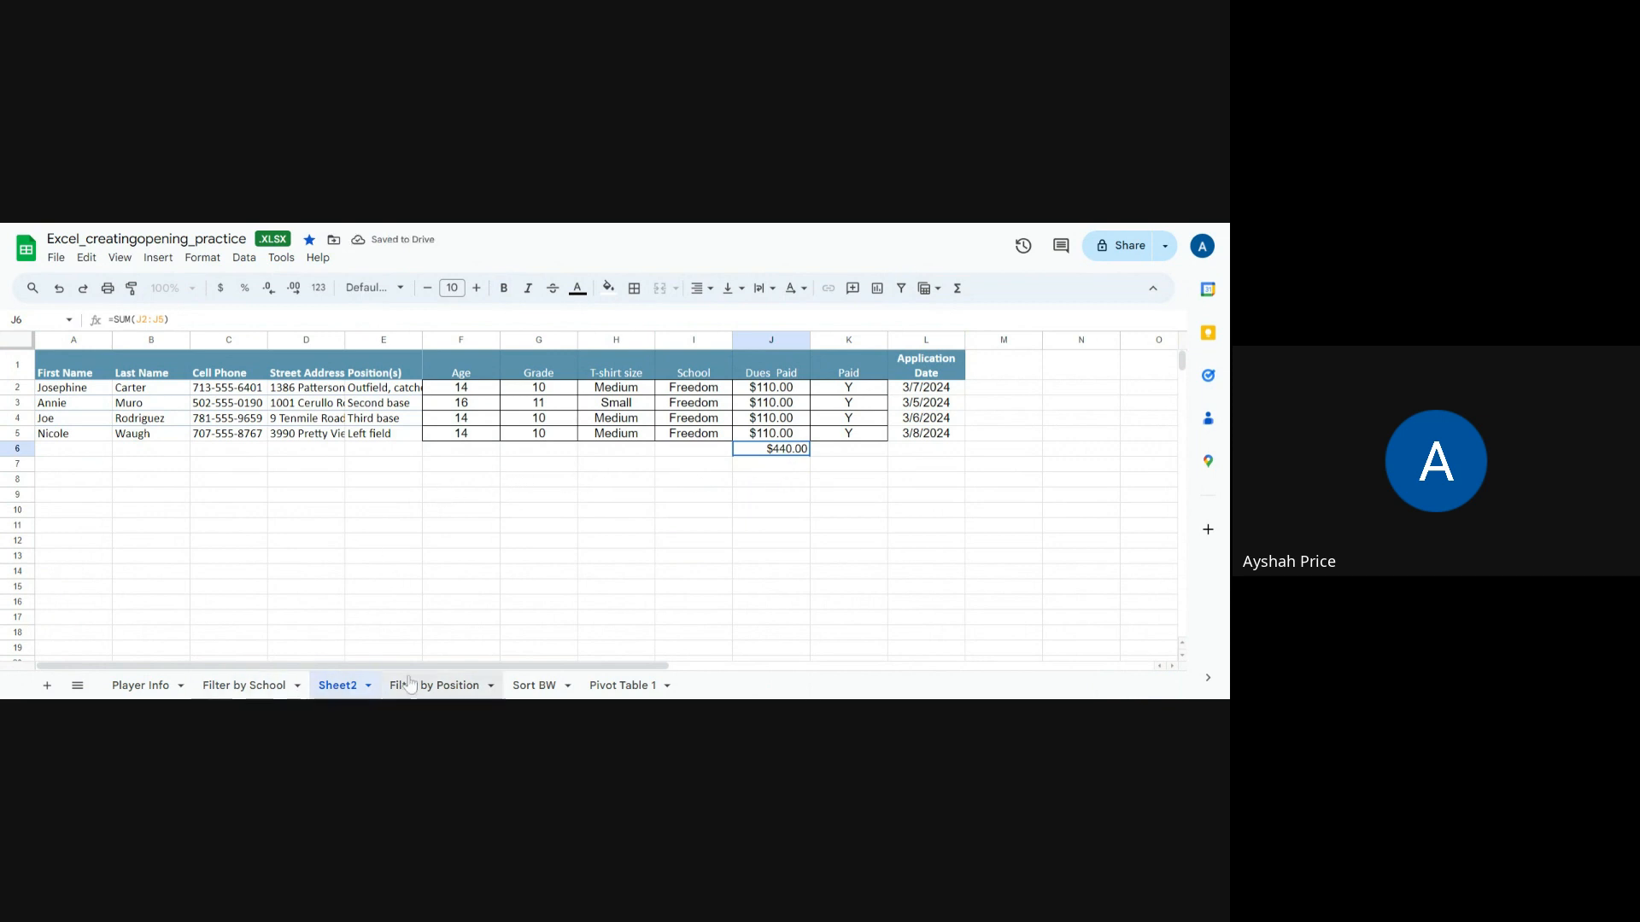
Step: Rename the new sheet holding the Freedom players as Sort by Freedom
{"action": "left_click", "coordinate": [360, 690]}
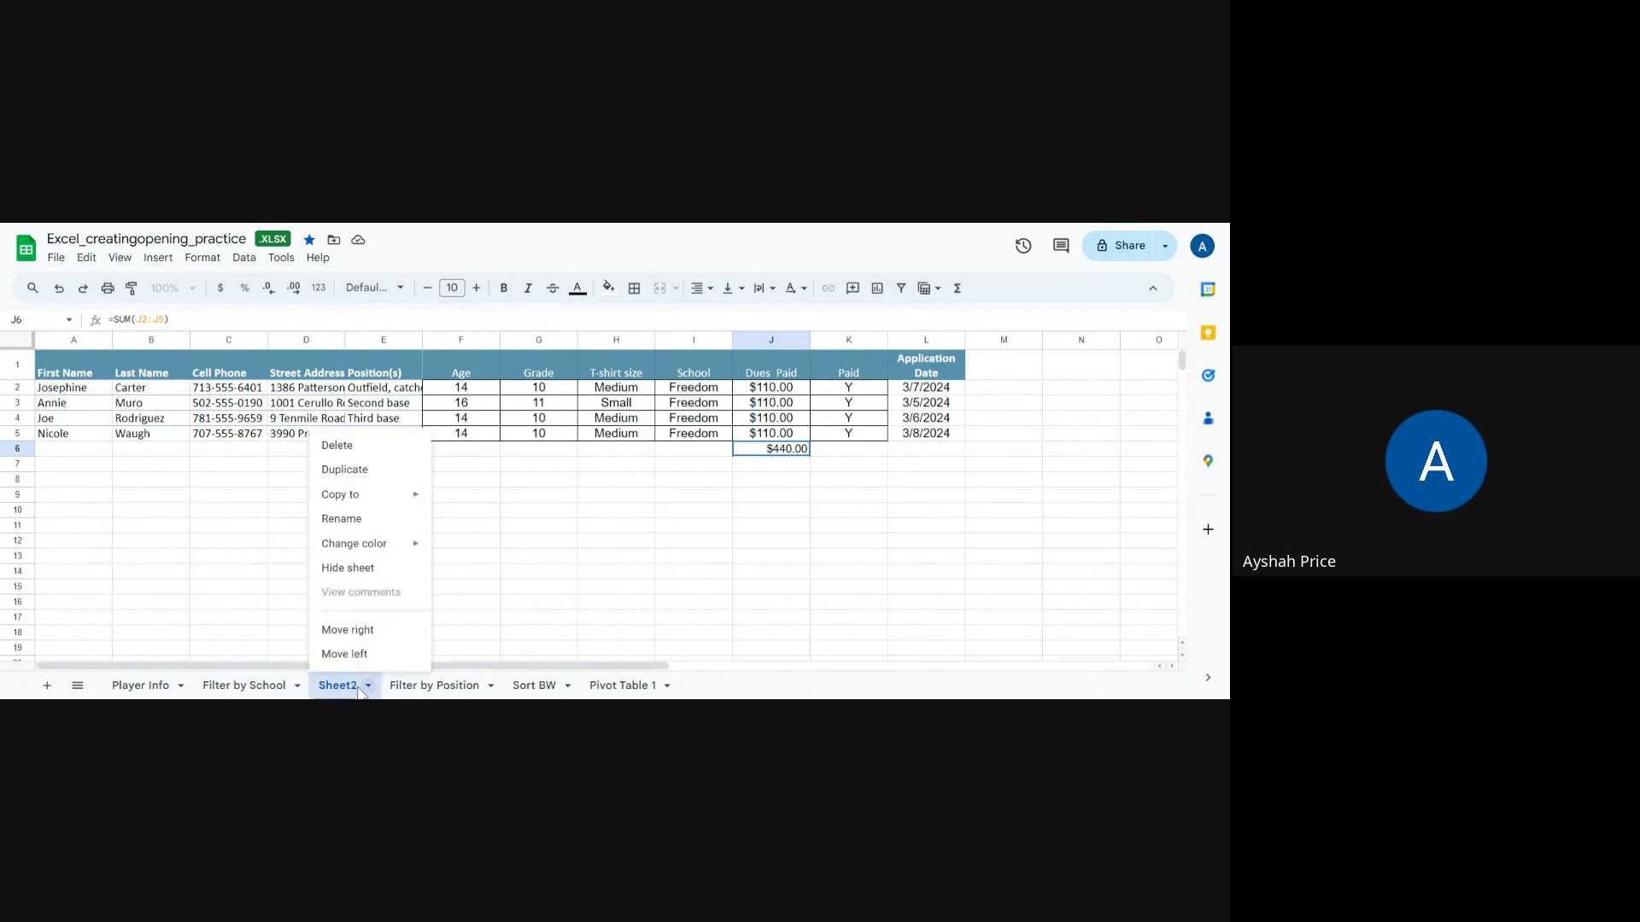
{"action": "mouse_move", "coordinate": [338, 493]}
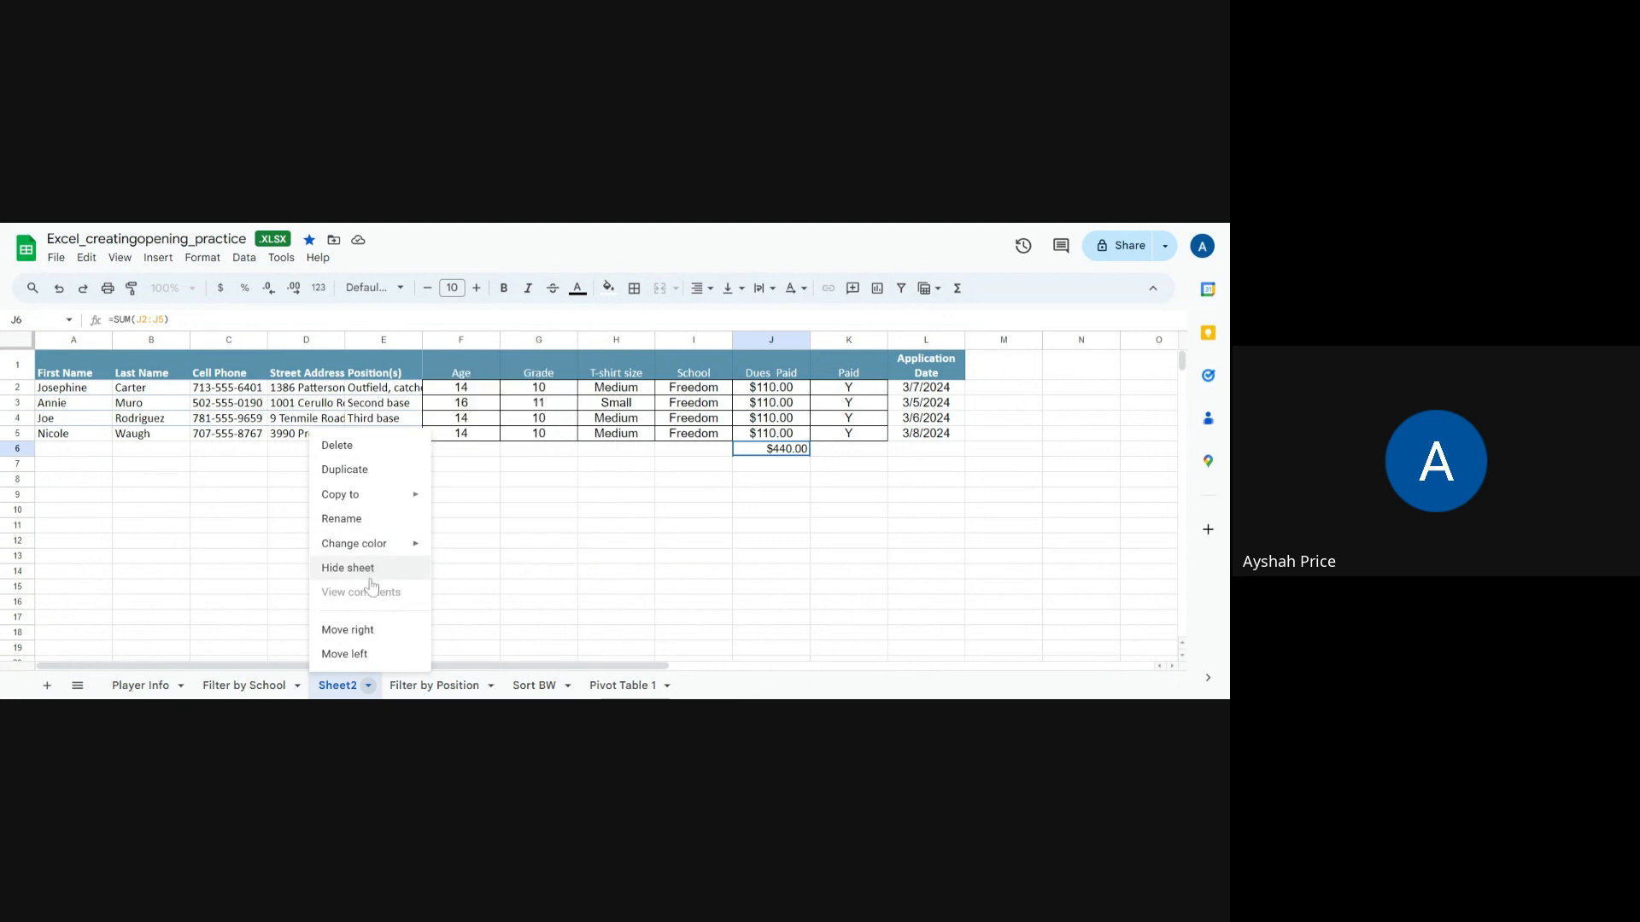
{"action": "left_click", "coordinate": [342, 519]}
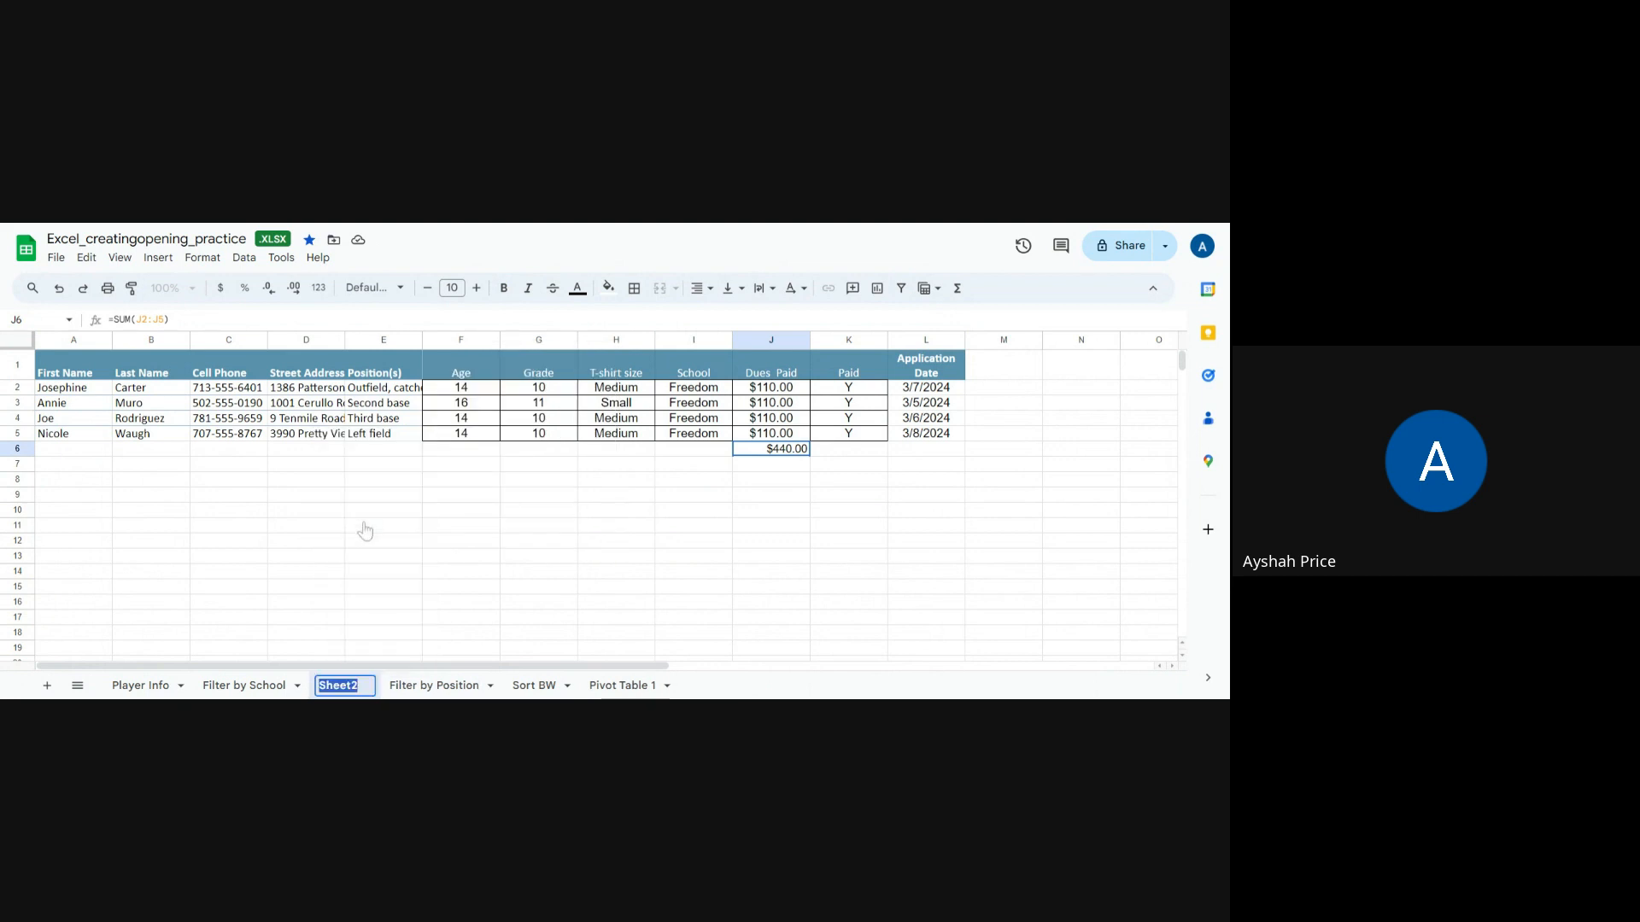
{"action": "type", "text": "Filter"}
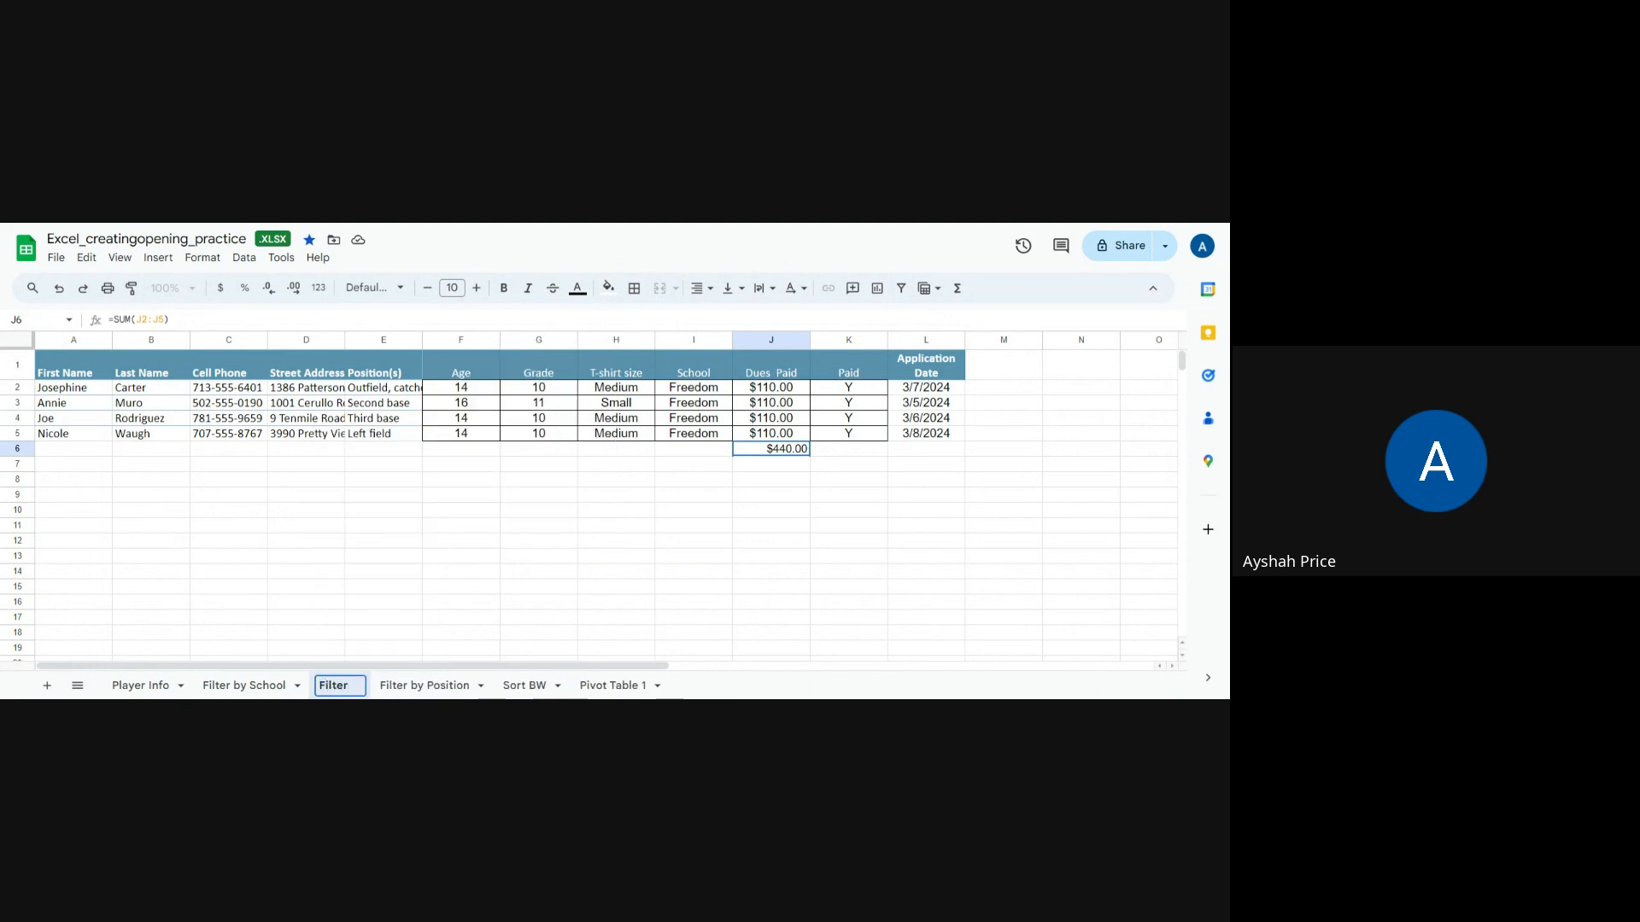
{"action": "key", "text": "BackSpace"}
{"action": "key", "text": "BackSpace"}
{"action": "key", "text": "BackSpace"}
{"action": "key", "text": "BackSpace"}
{"action": "key", "text": "BackSpace"}
{"action": "key", "text": "BackSpace"}
{"action": "key", "text": "BackSpace"}
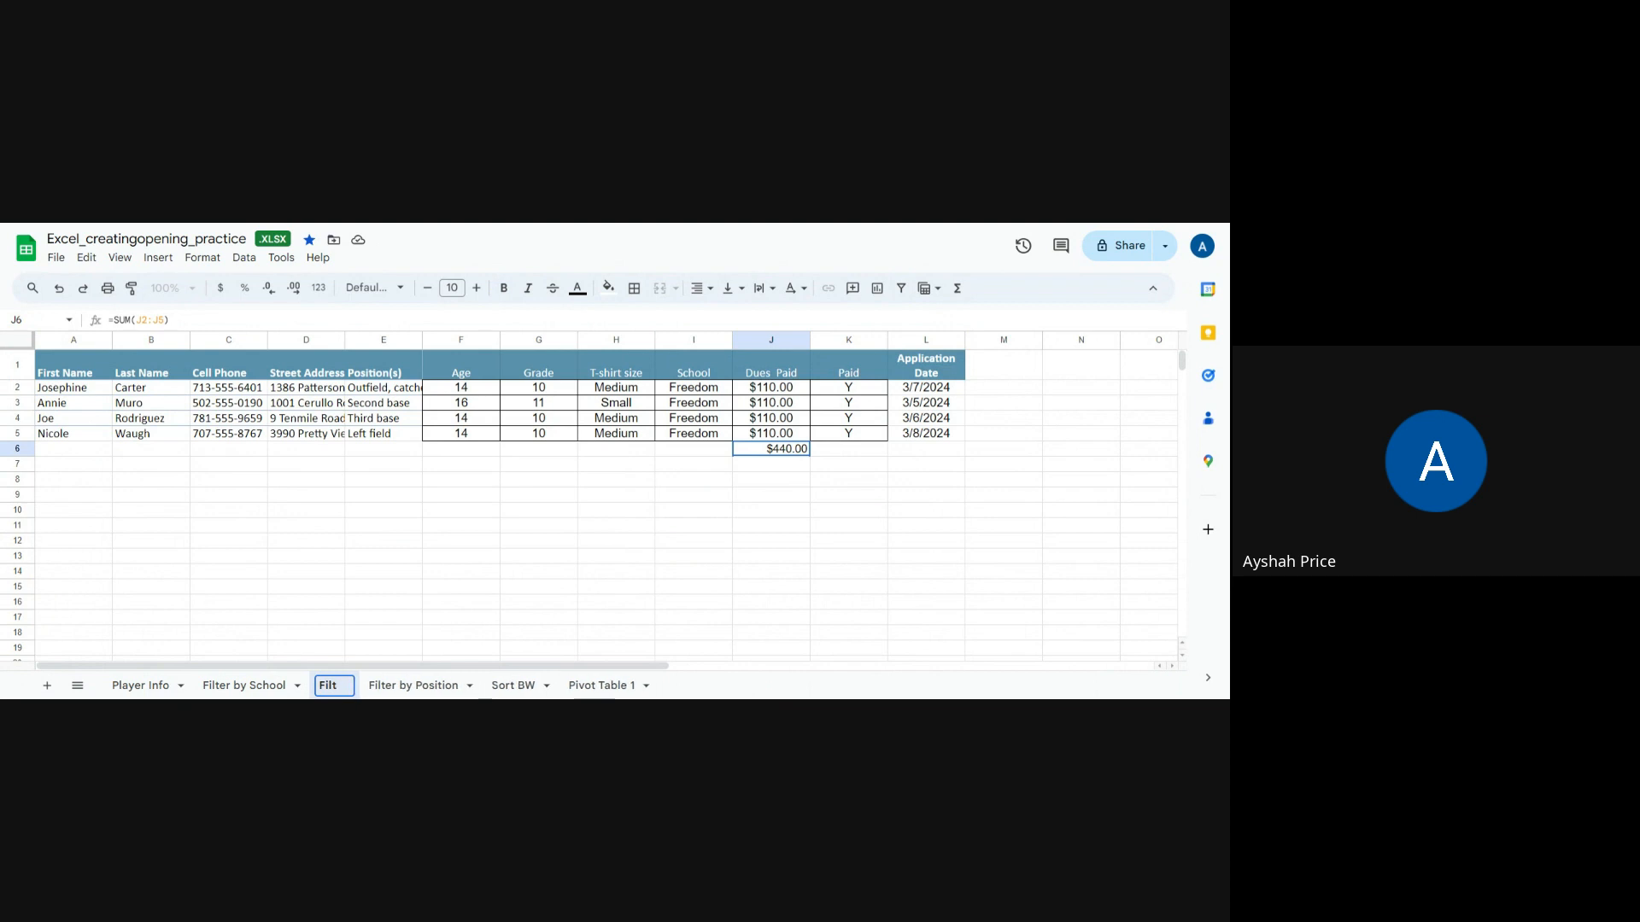
{"action": "type", "text": "Sort by "}
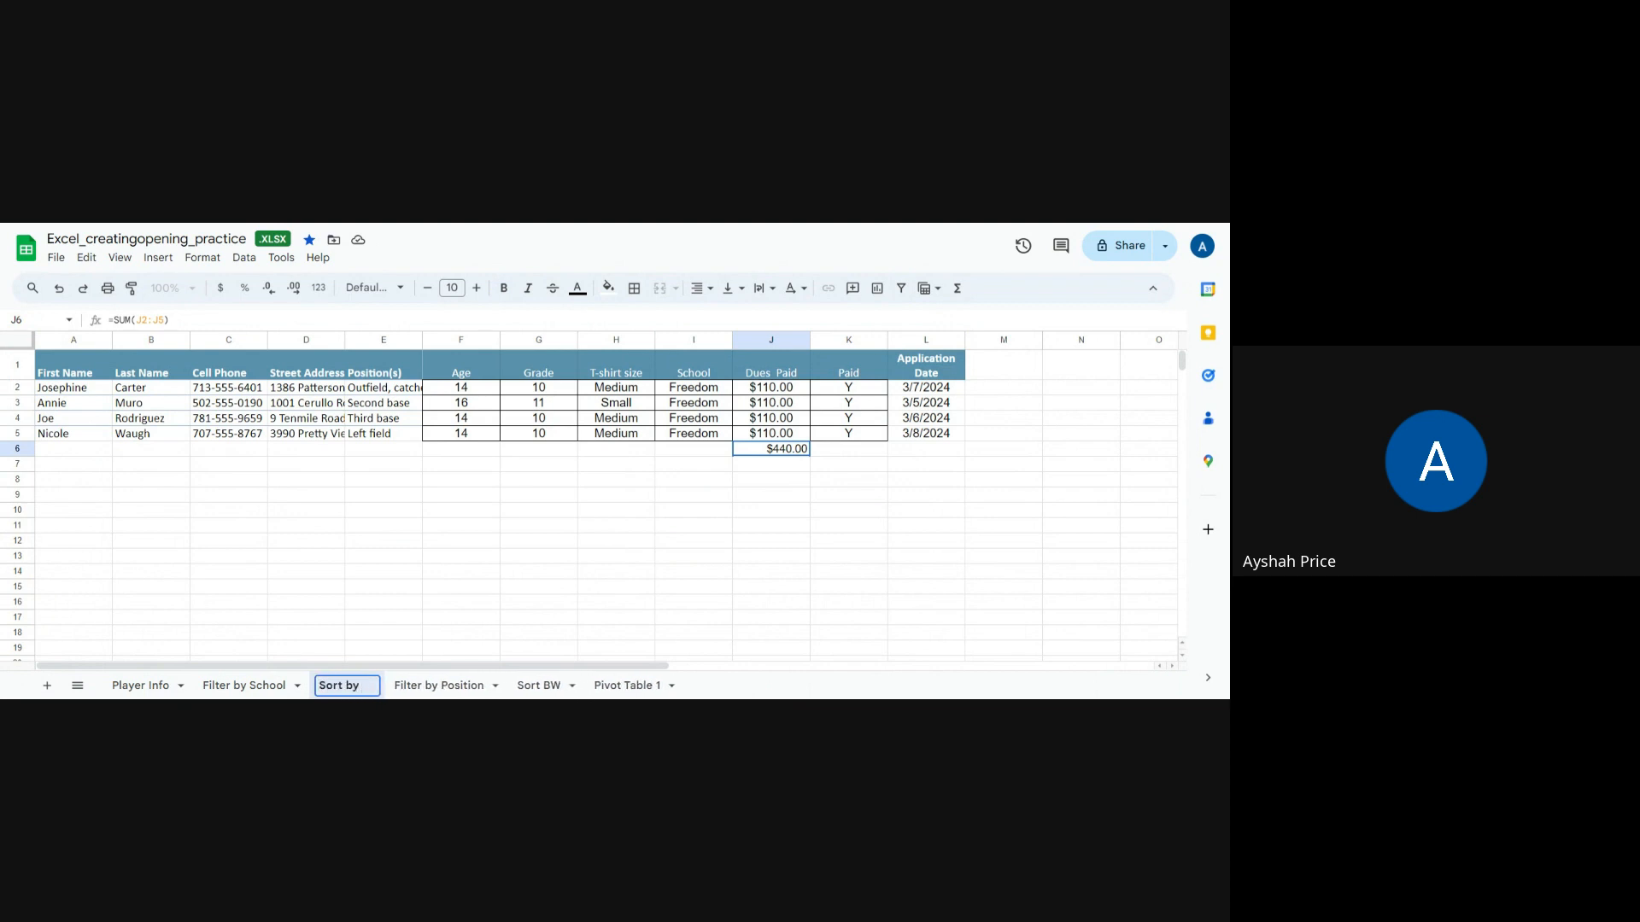
{"action": "type", "text": "Free"}
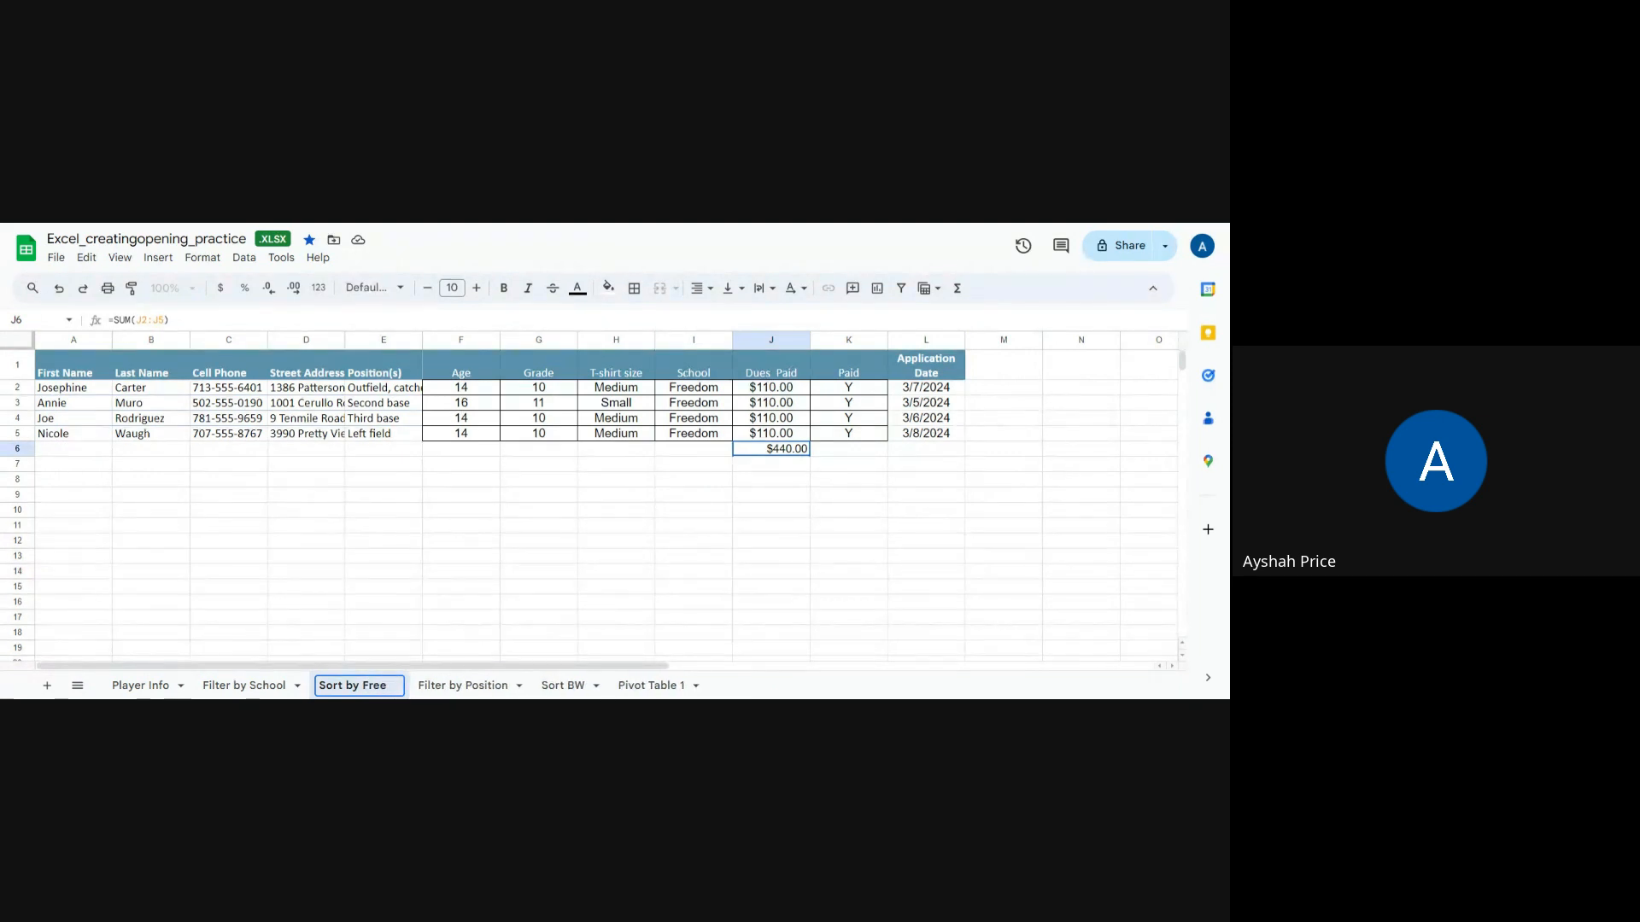
{"action": "key", "text": "BackSpace"}
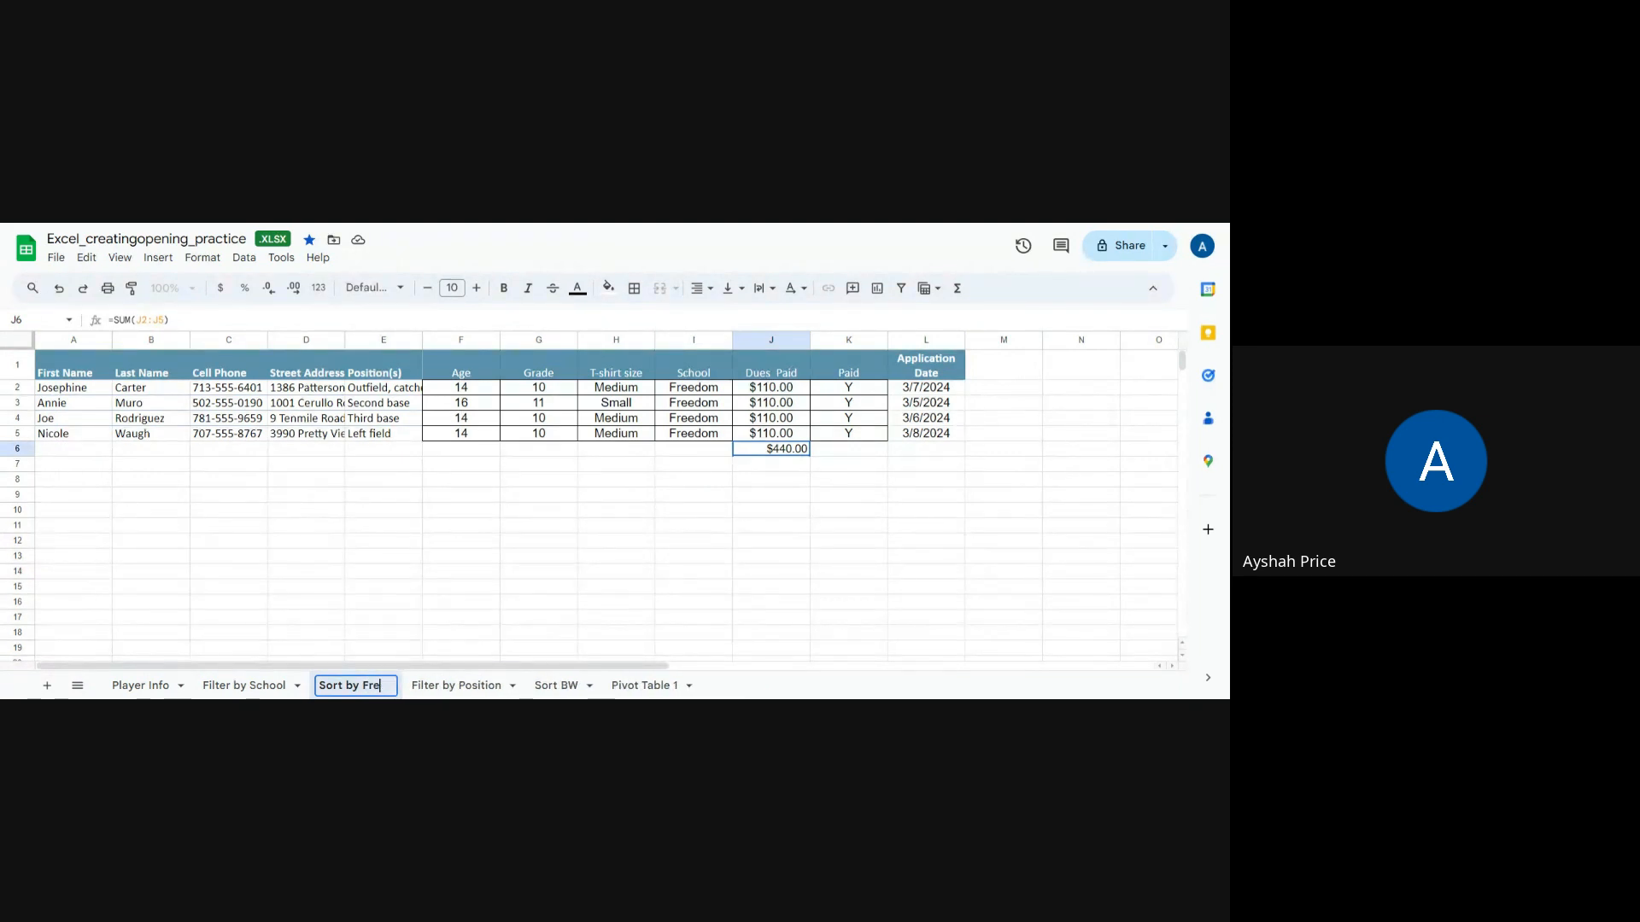
{"action": "type", "text": "edom"}
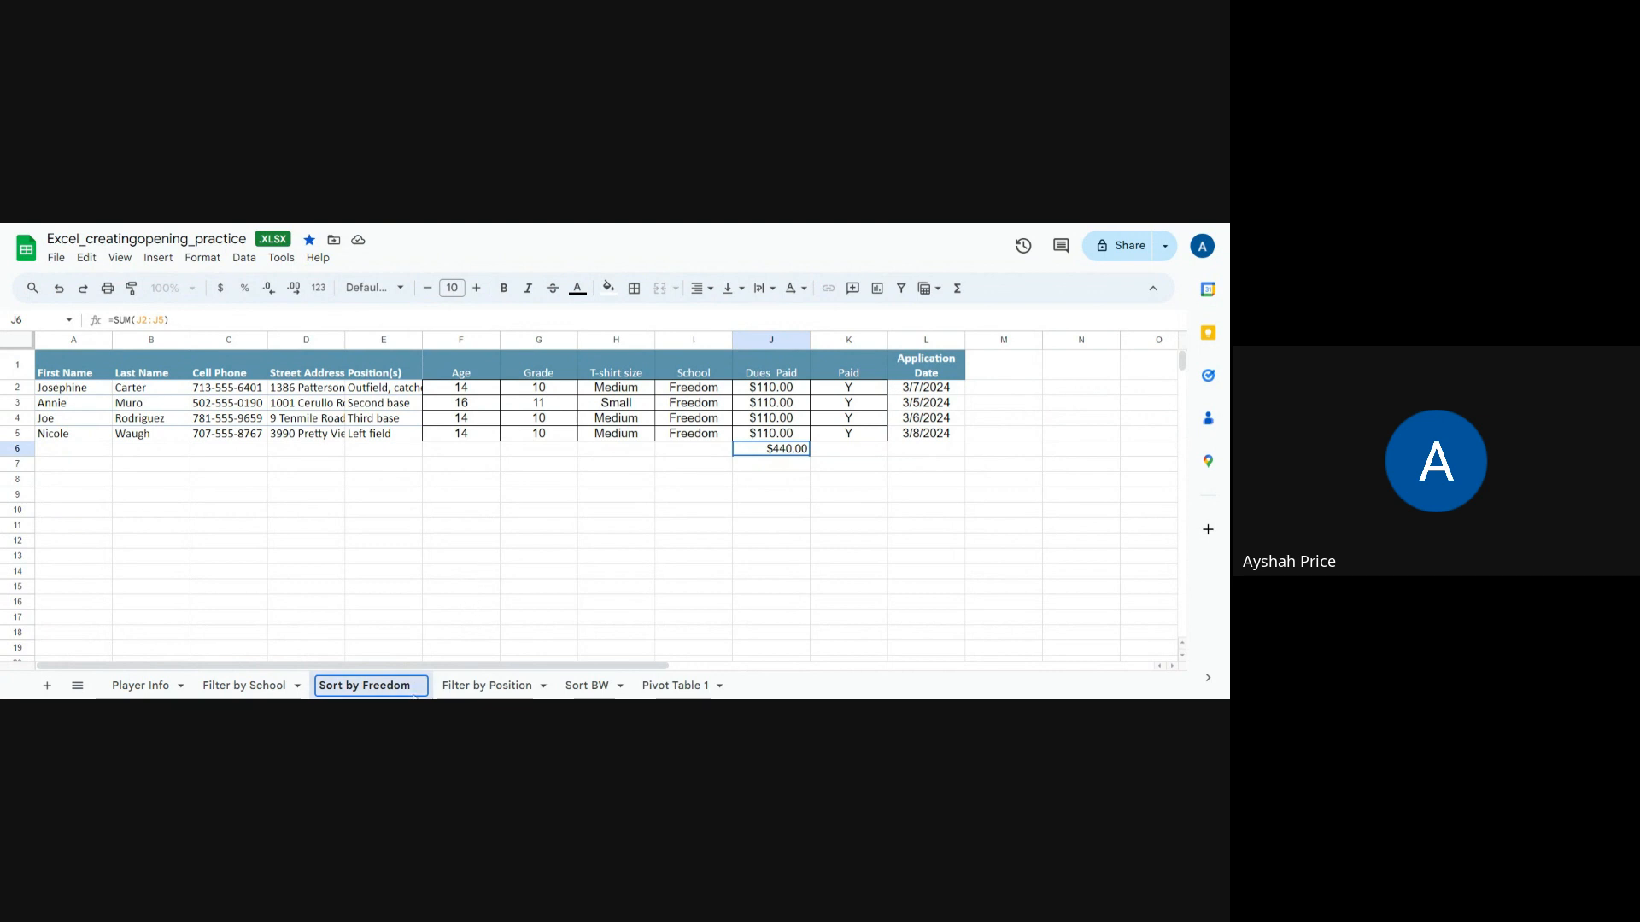
{"action": "left_click", "coordinate": [340, 649]}
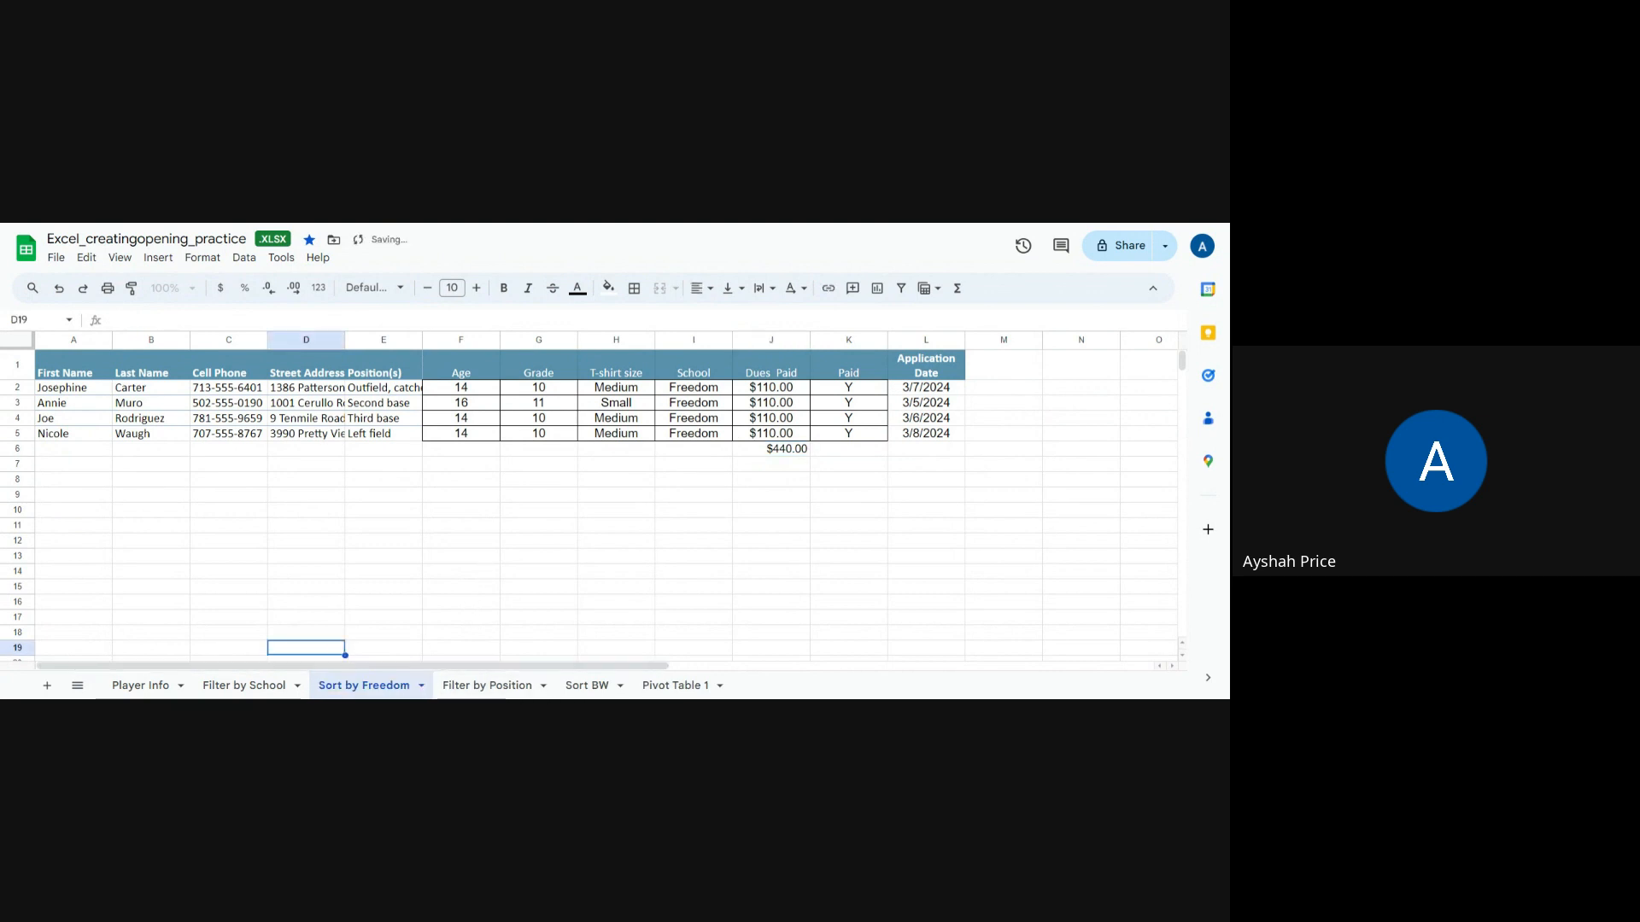
Step: Shorten the sheet's name to Sort Freedom
{"action": "double_click", "coordinate": [362, 686]}
{"action": "left_click", "coordinate": [362, 686]}
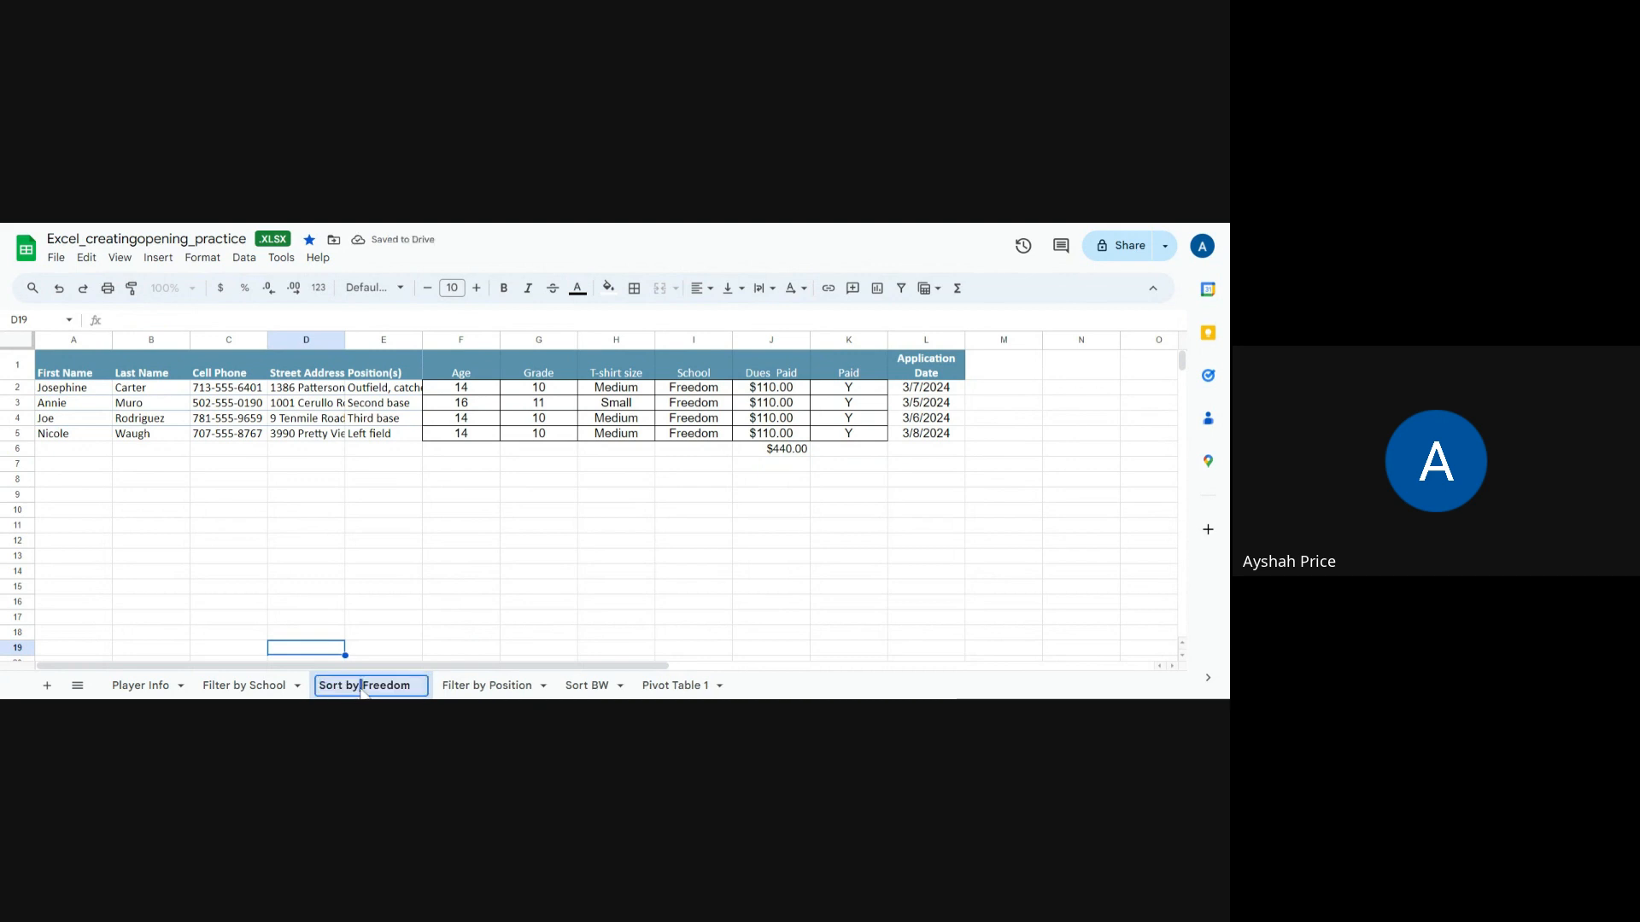
{"action": "key", "text": "BackSpace"}
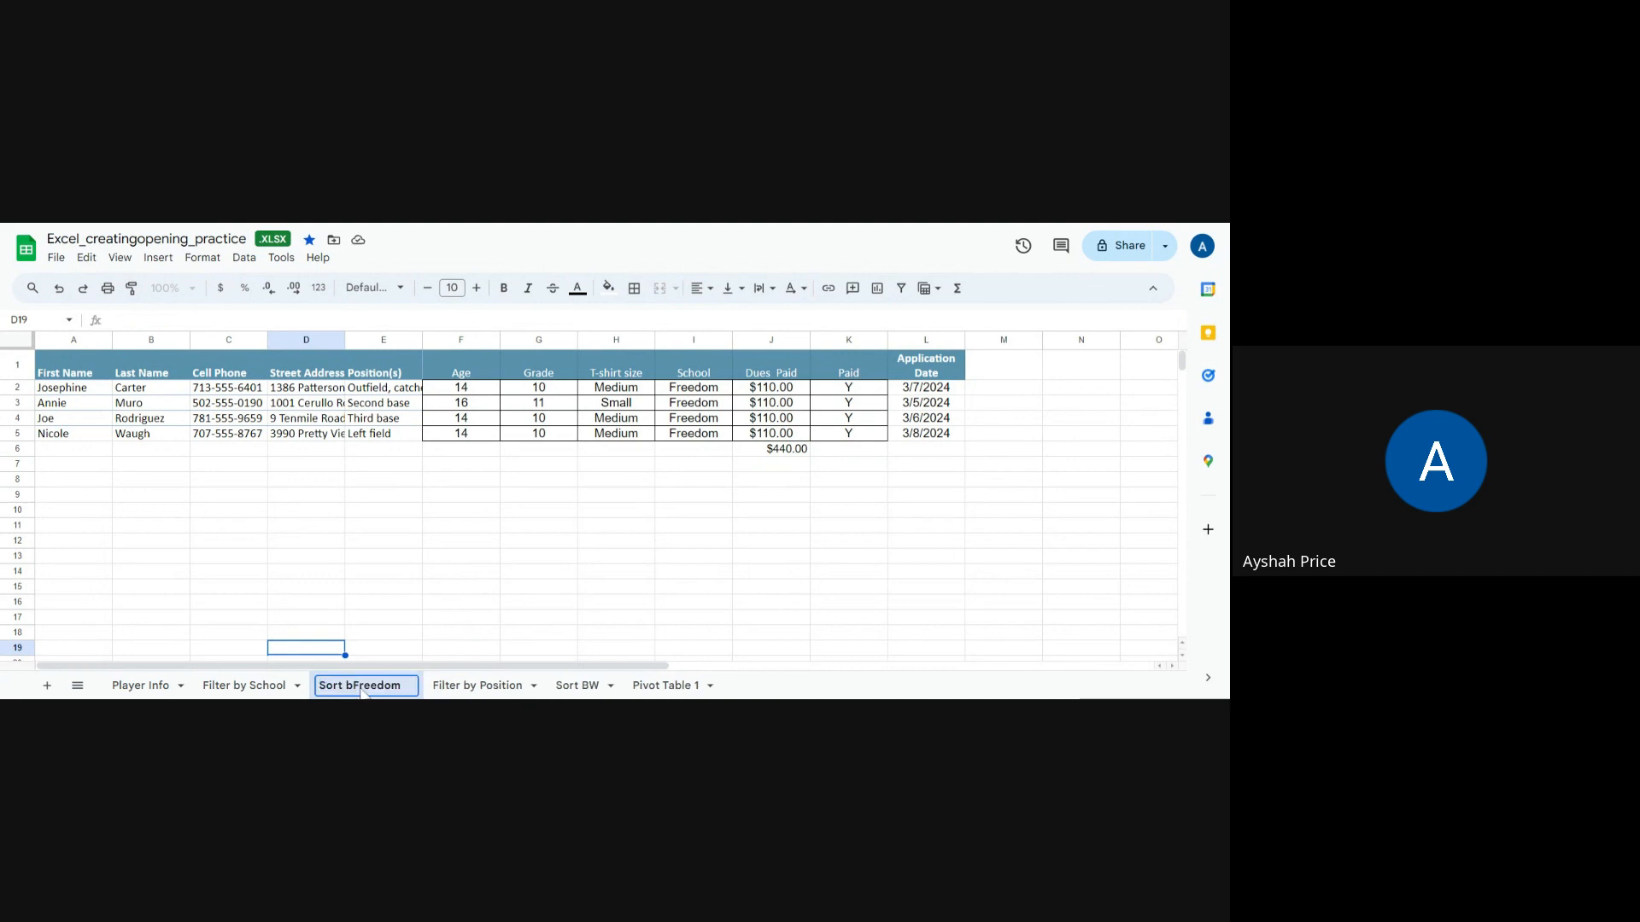
{"action": "key", "text": "BackSpace"}
{"action": "key", "text": "BackSpace"}
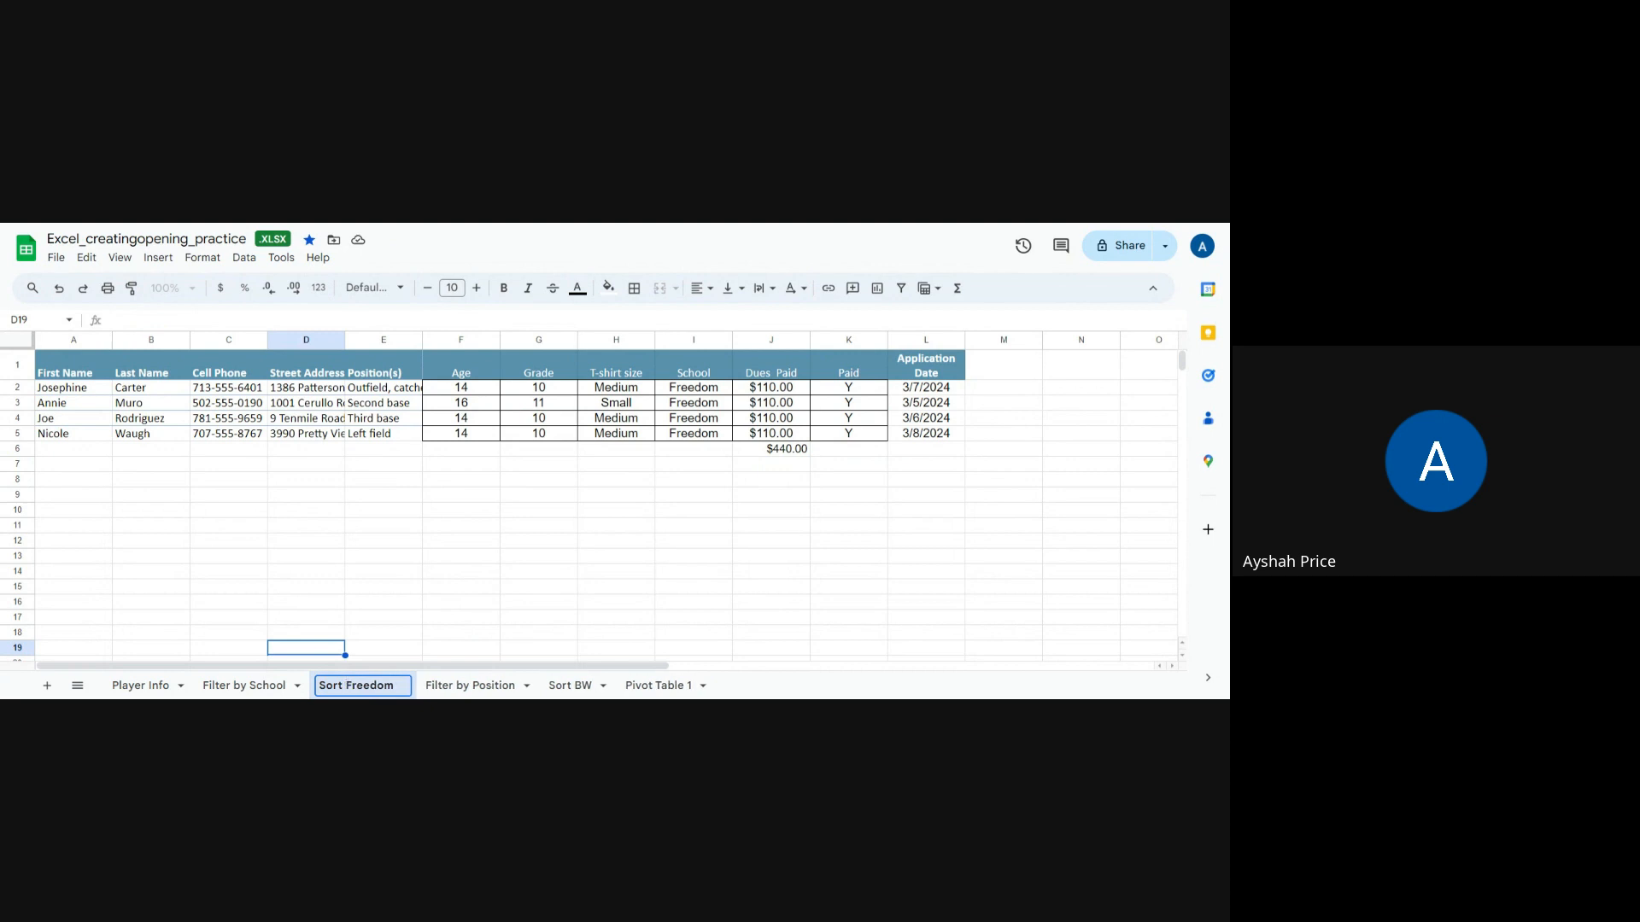
{"action": "left_click", "coordinate": [386, 589]}
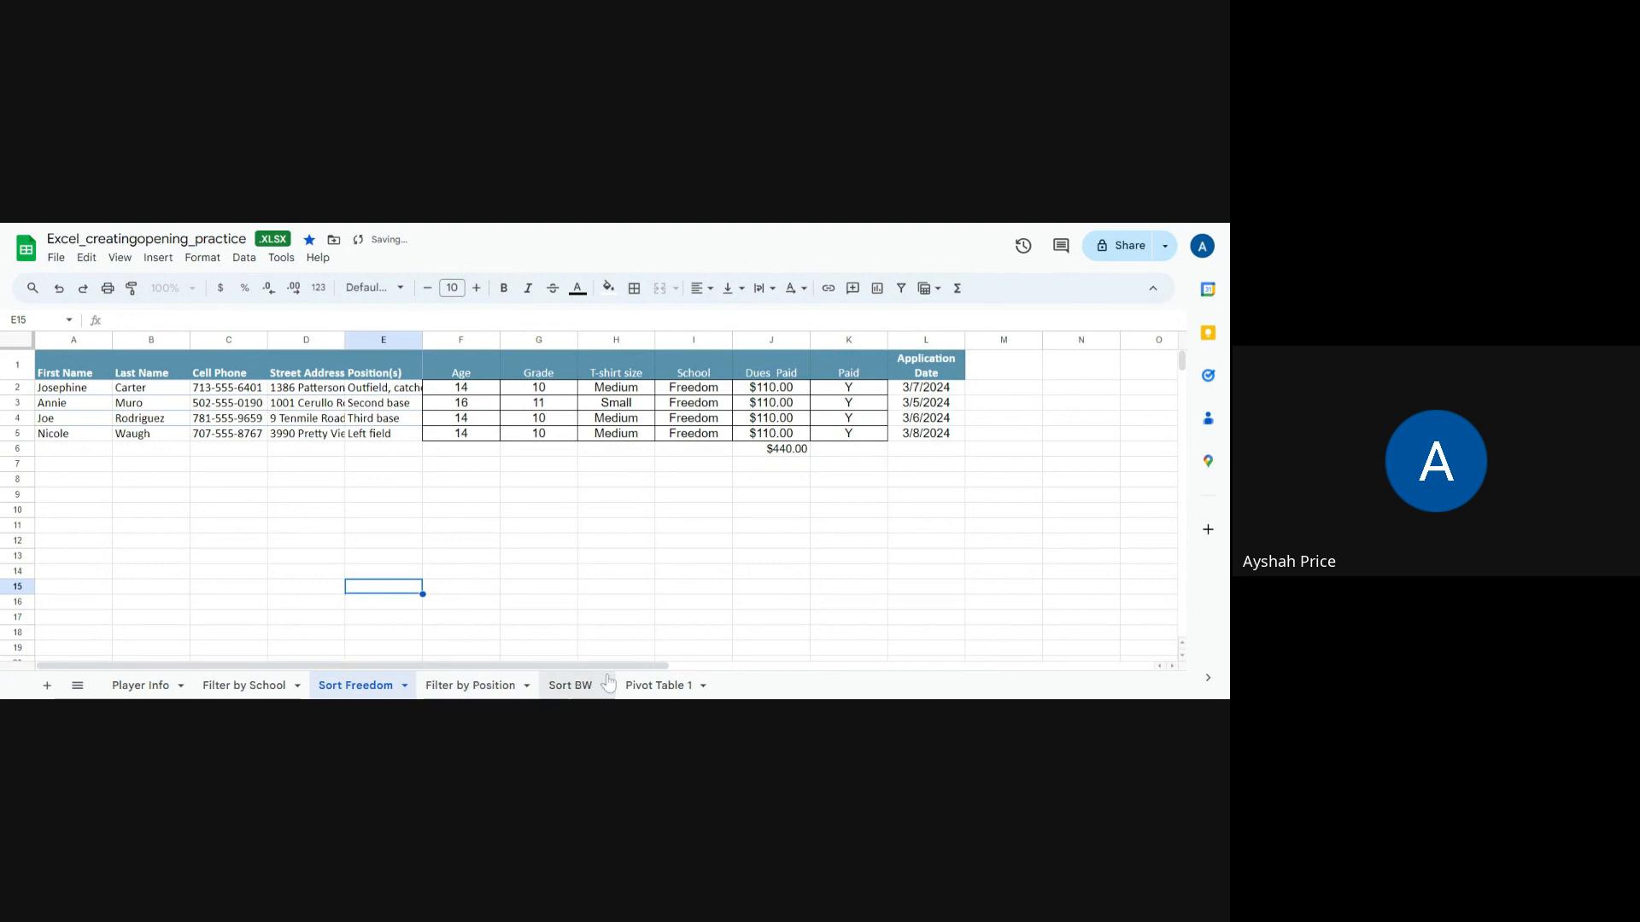
Step: Compare the Sort Freedom sheet with the full roster and dues total on the Player Info sheet
{"action": "left_click", "coordinate": [244, 685]}
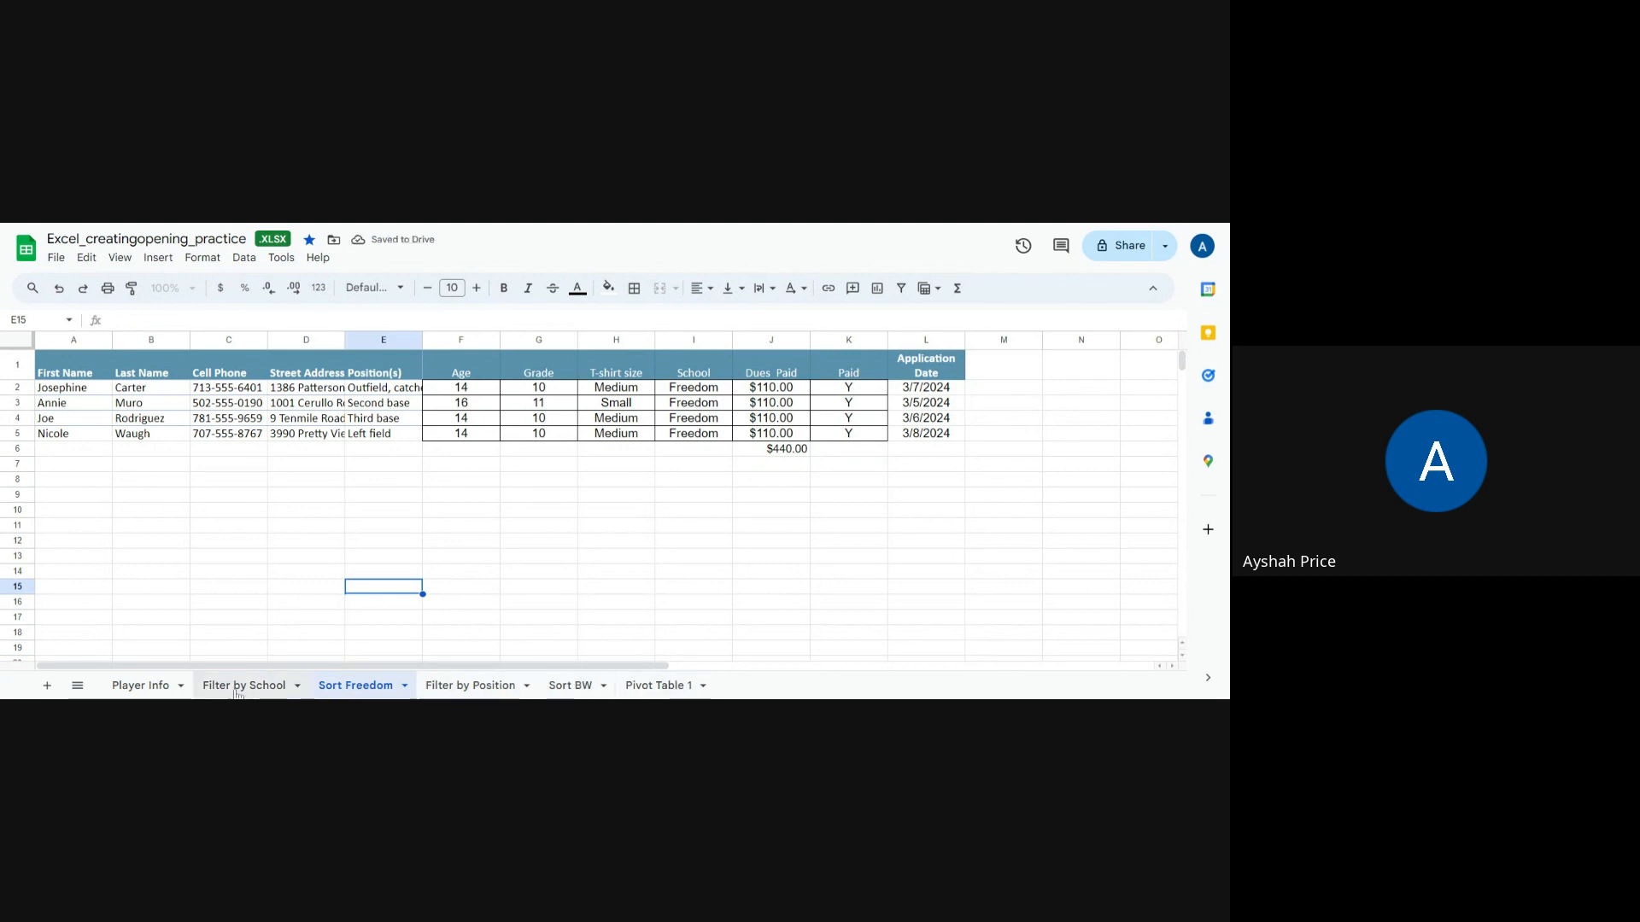
{"action": "left_click", "coordinate": [147, 688]}
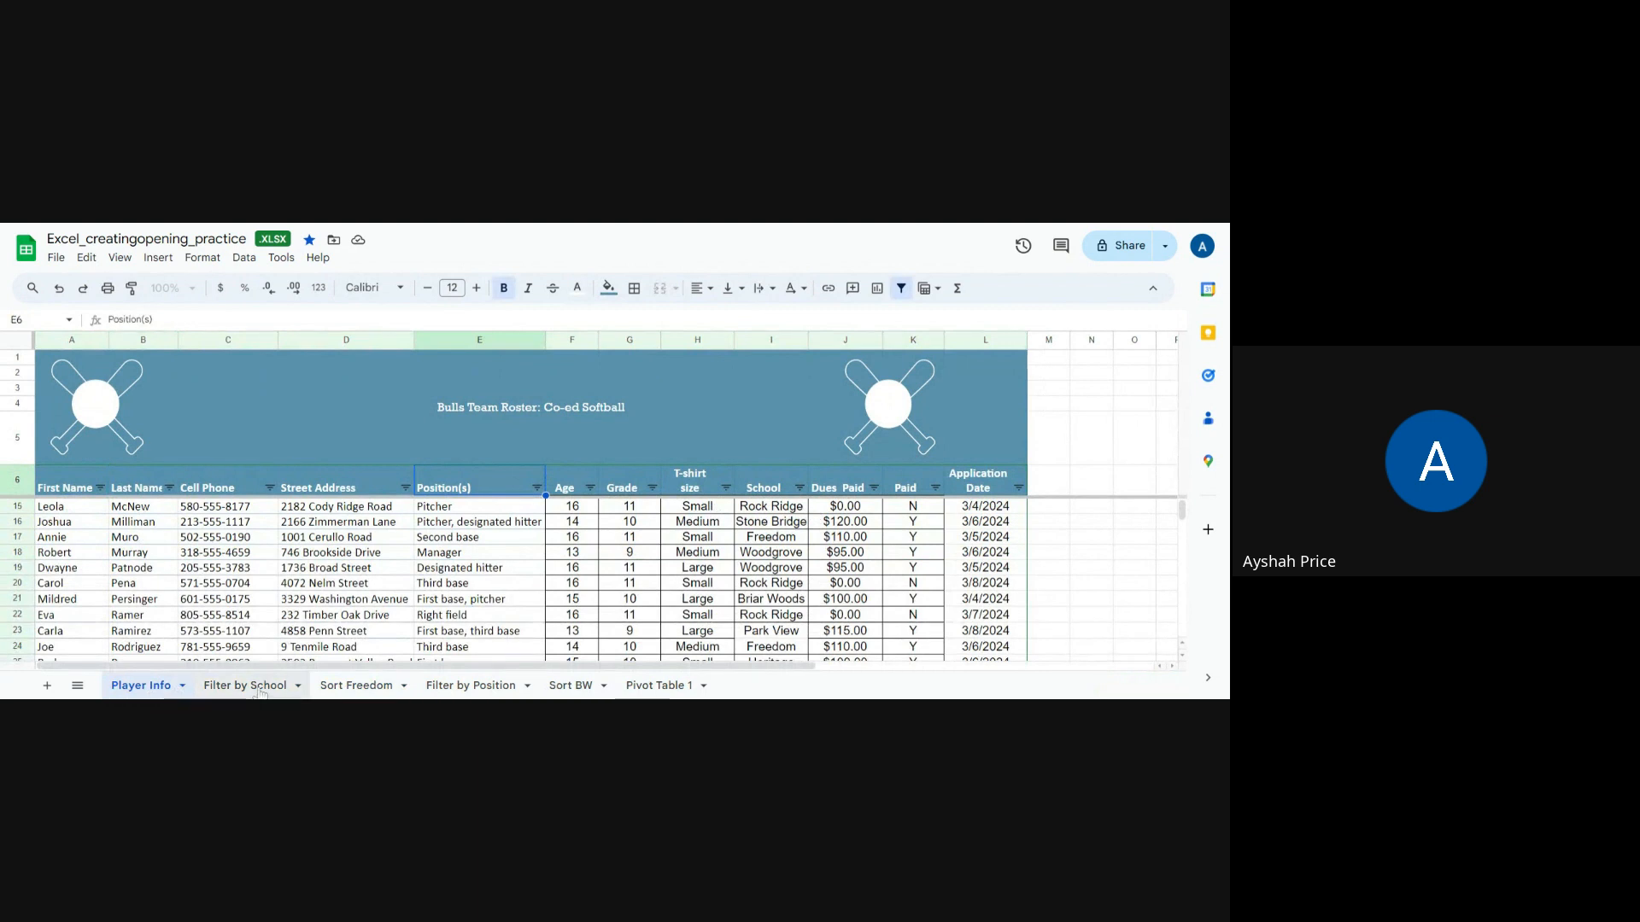
{"action": "left_click", "coordinate": [355, 686]}
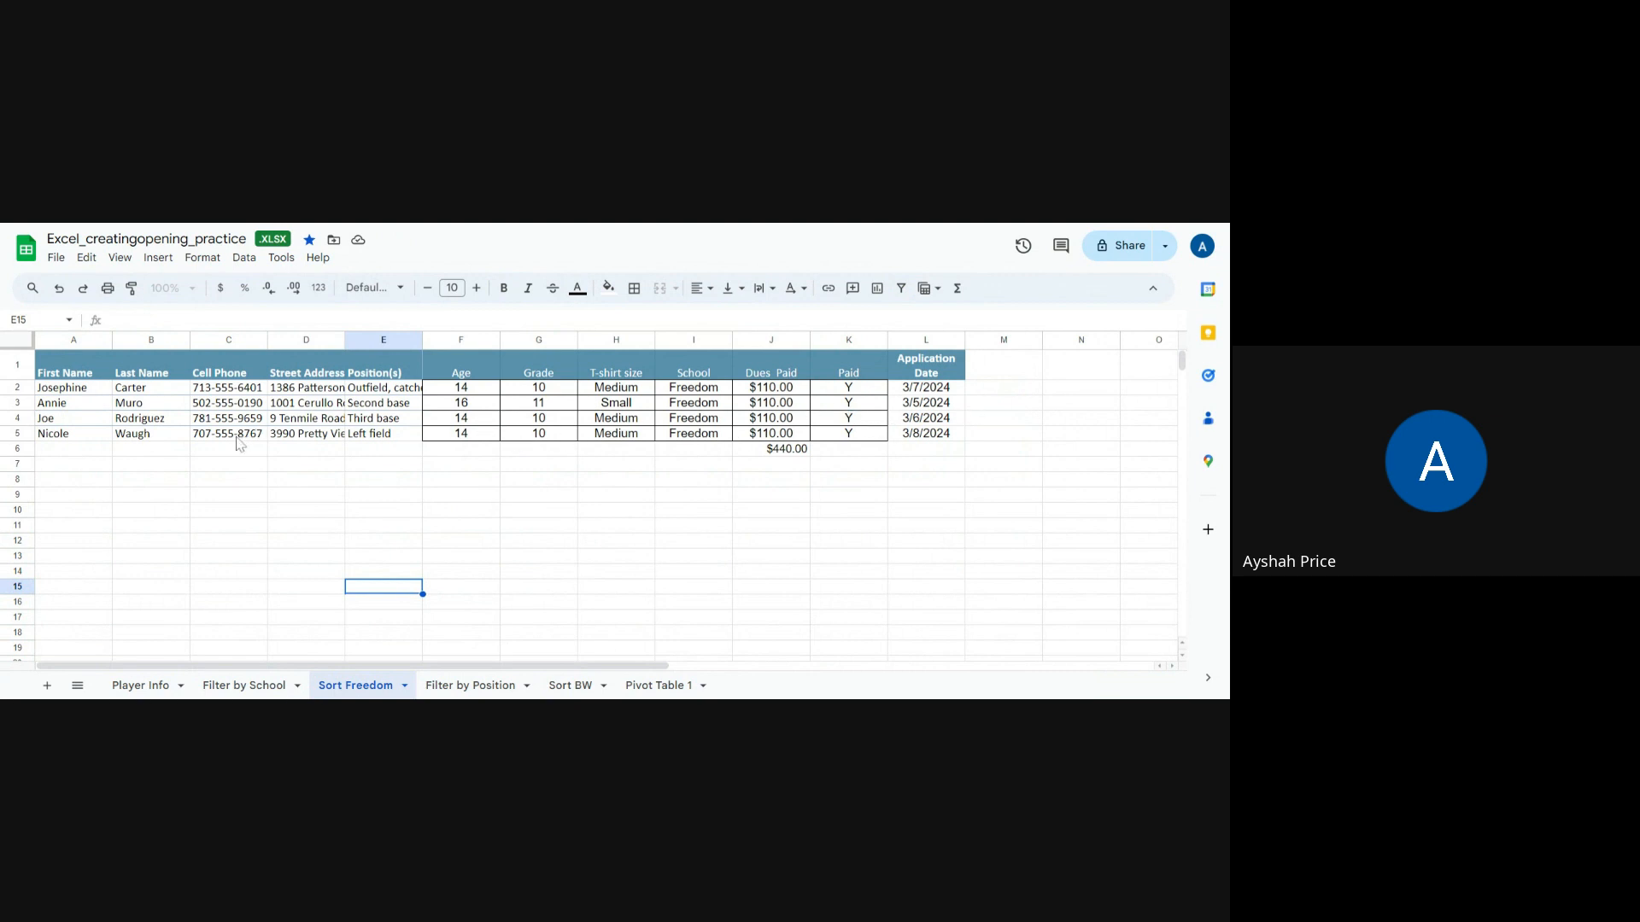
{"action": "left_click", "coordinate": [141, 685]}
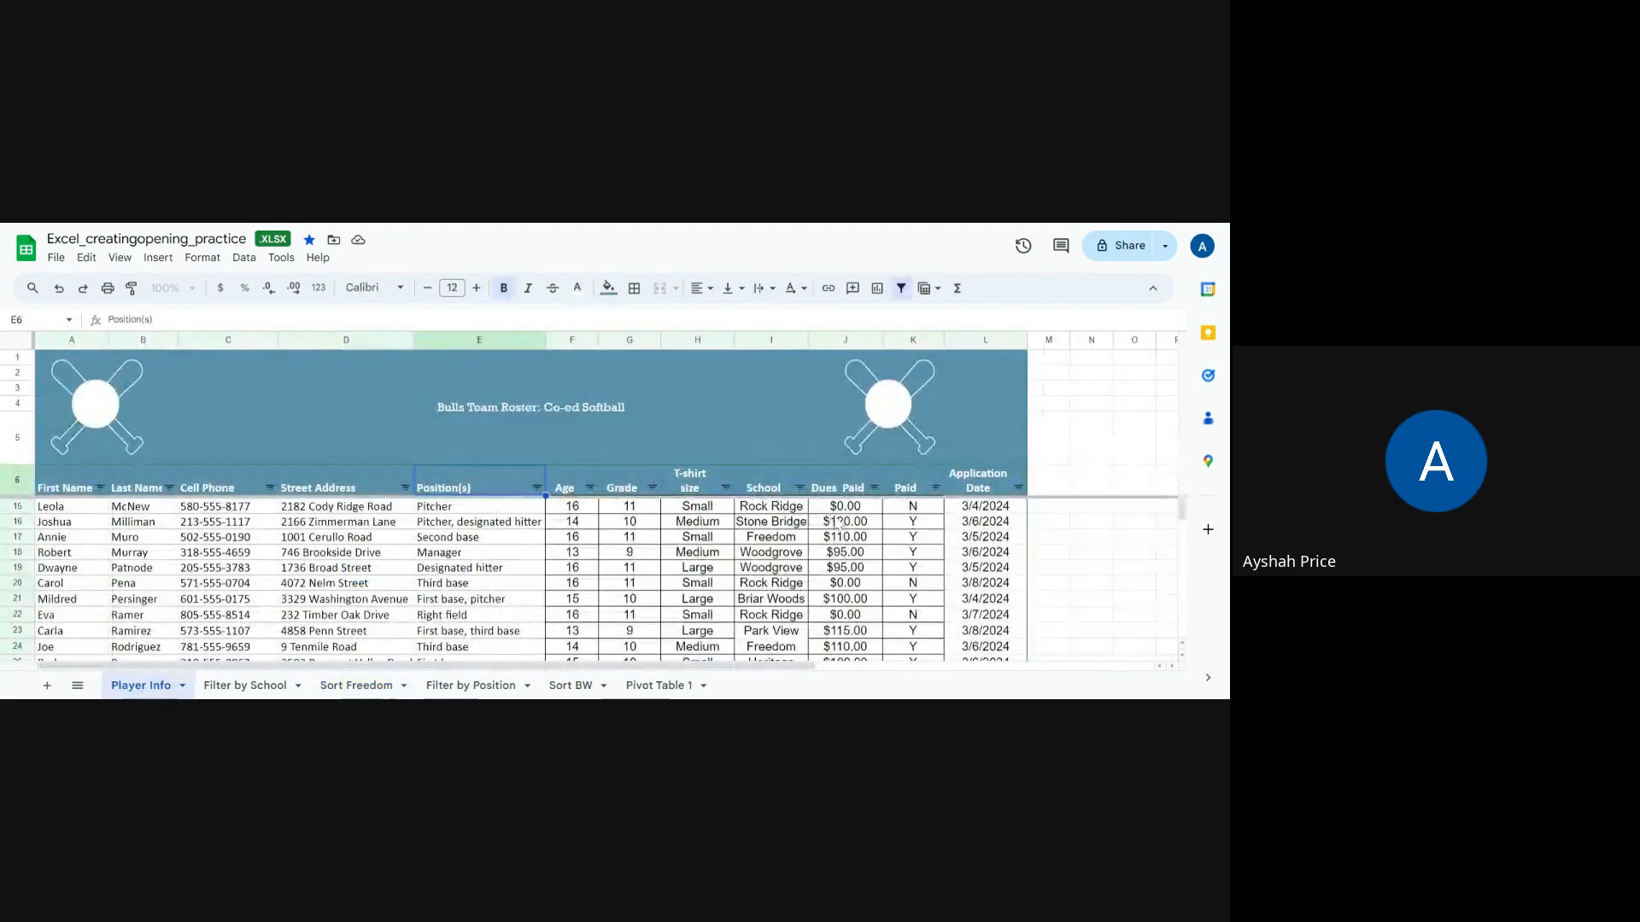
{"action": "scroll", "coordinate": [837, 523], "scroll_direction": "down", "scroll_amount": 4}
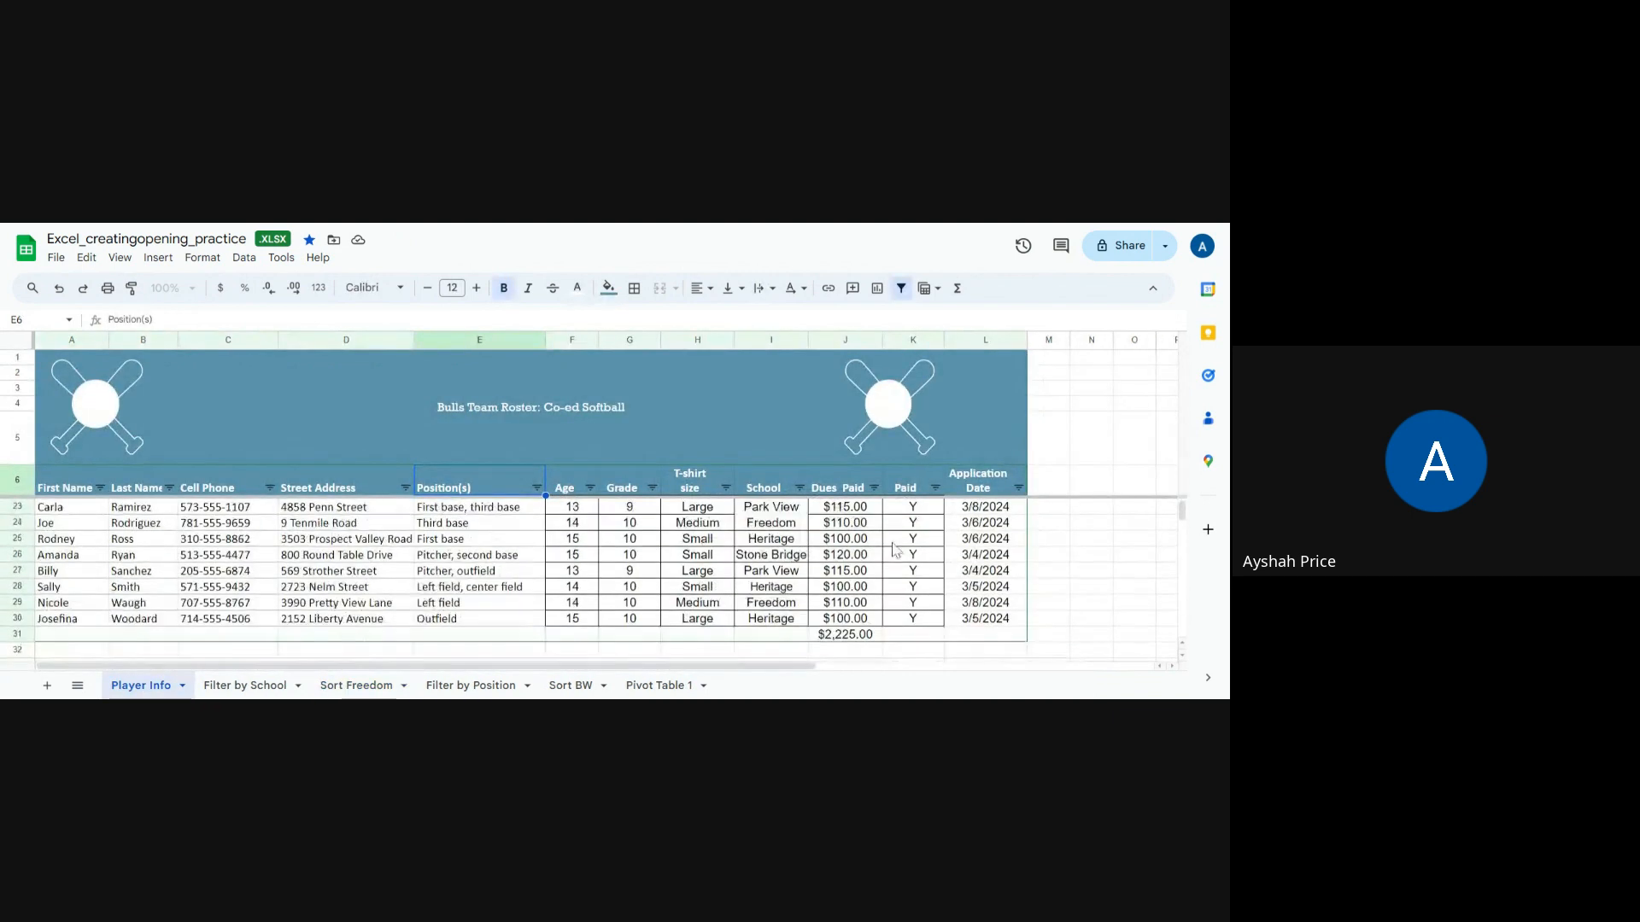
{"action": "scroll", "coordinate": [894, 549], "scroll_direction": "down", "scroll_amount": 2}
{"action": "left_click", "coordinate": [912, 574]}
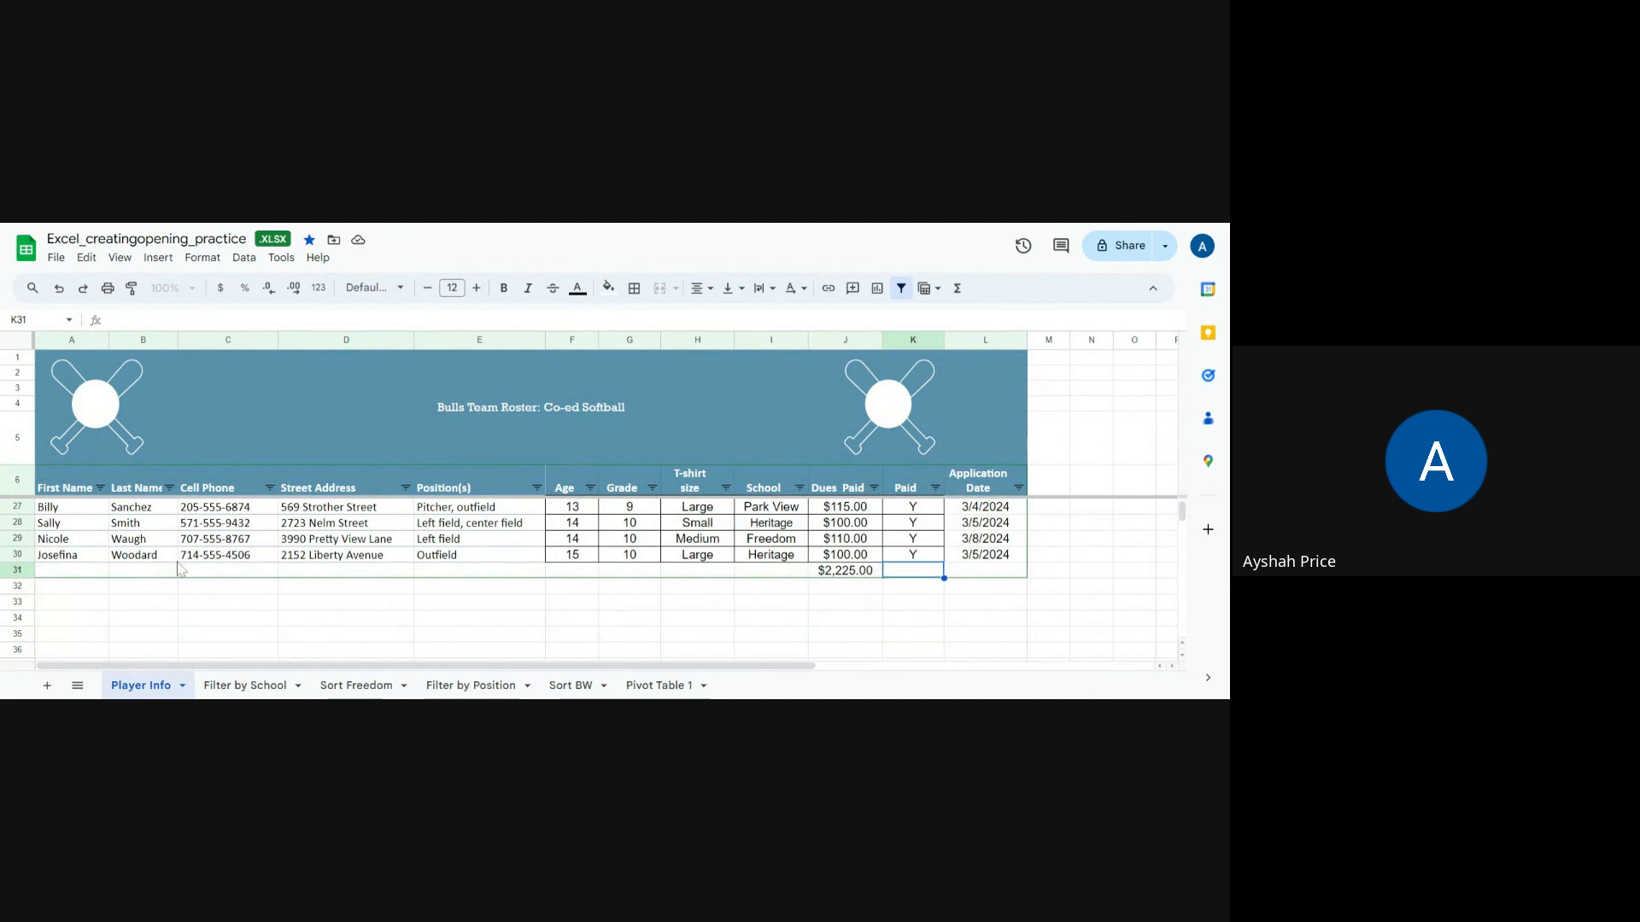
{"action": "scroll", "coordinate": [145, 598], "scroll_direction": "up", "scroll_amount": 2}
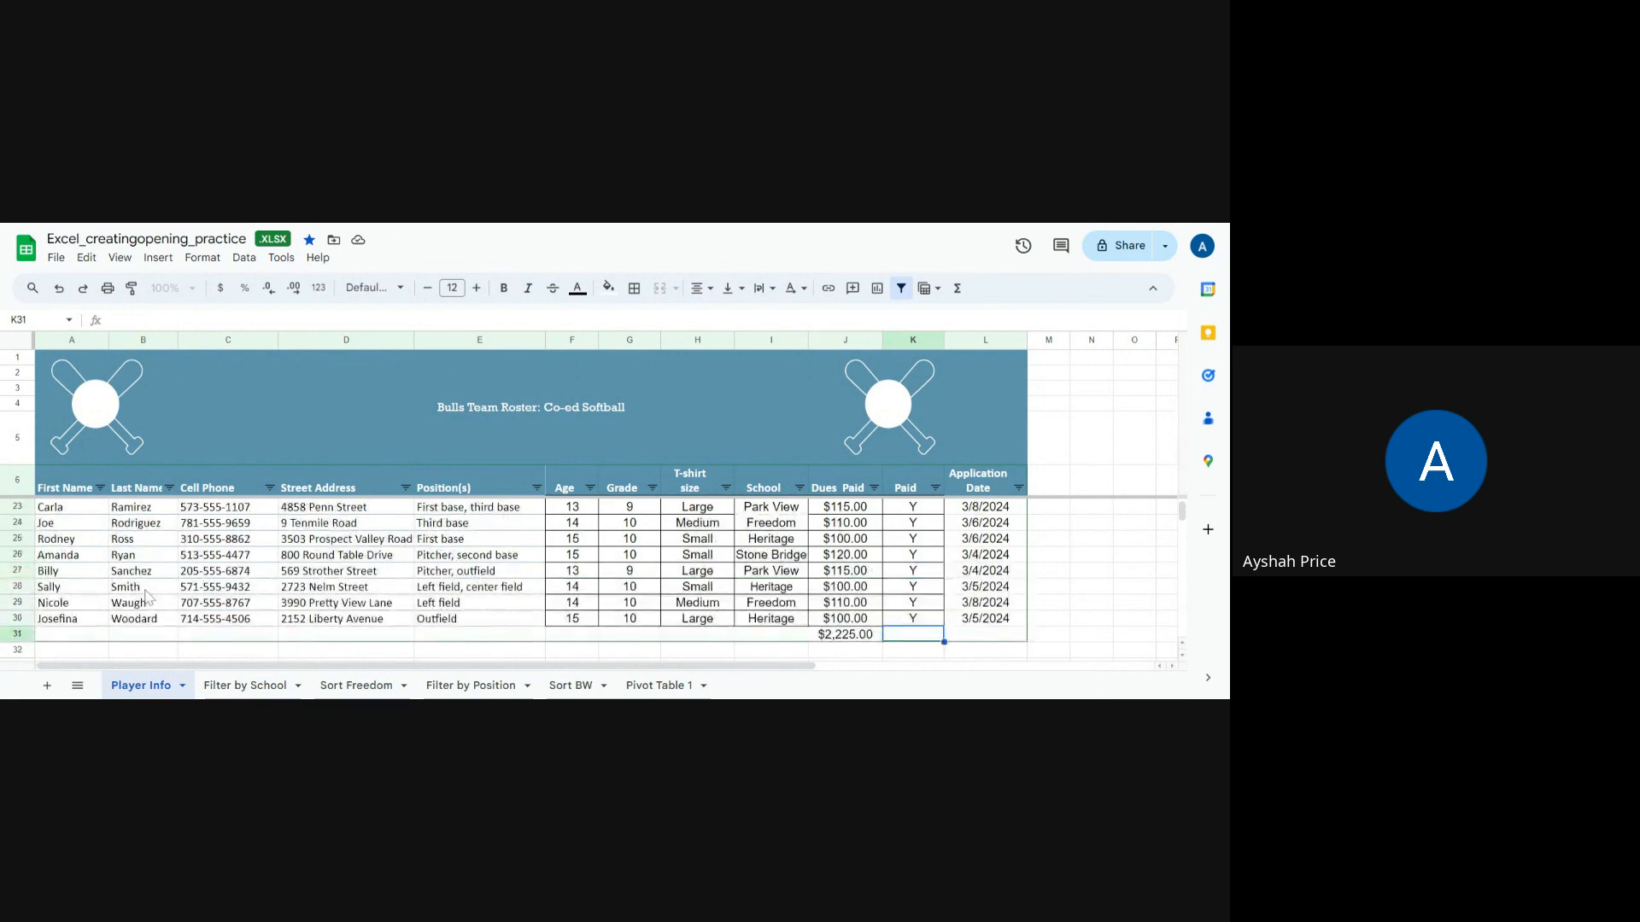
{"action": "scroll", "coordinate": [146, 597], "scroll_direction": "up", "scroll_amount": 5}
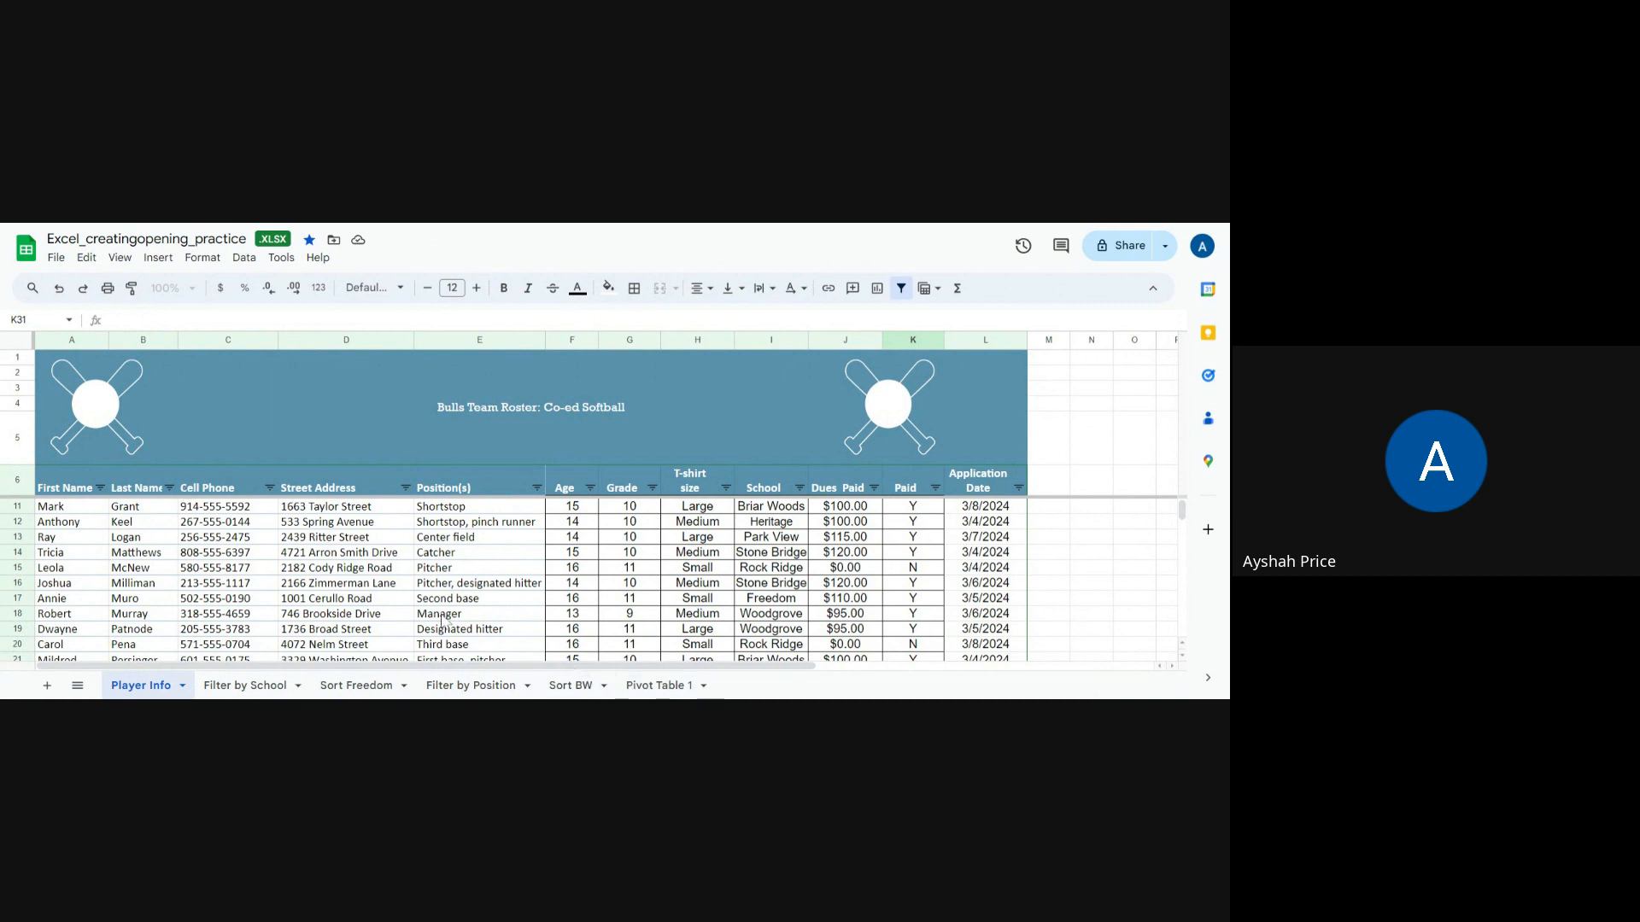
Step: Review the Filter by School, Pivot Table 1 and Filter by Position sheets, scrolling through the pivot table
{"action": "left_click", "coordinate": [383, 686]}
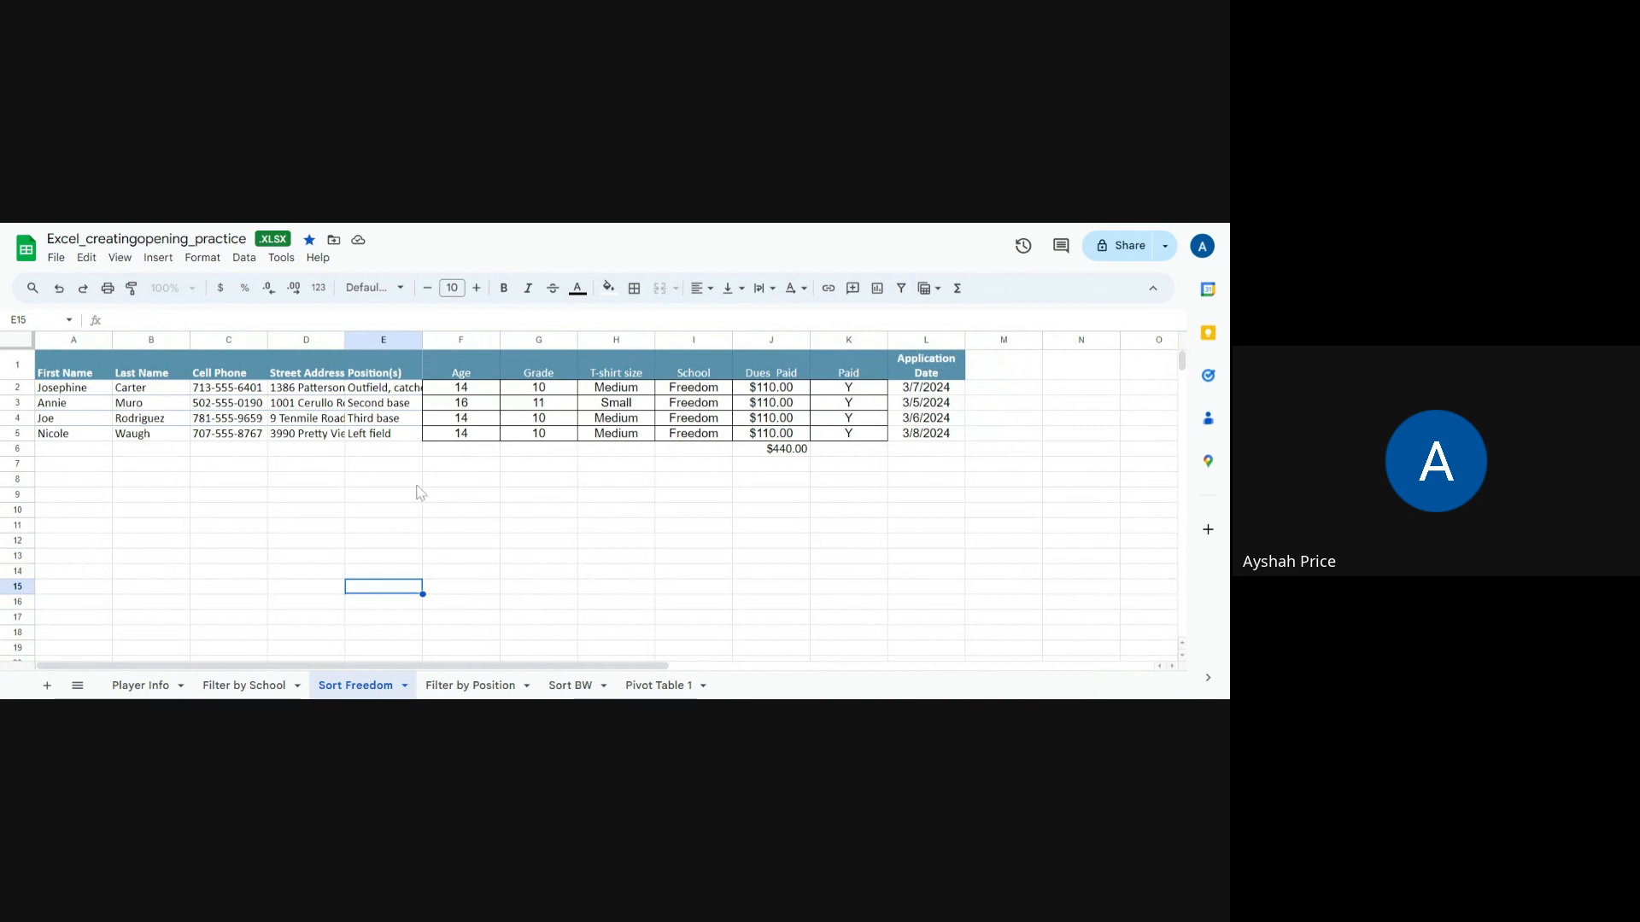
{"action": "left_click", "coordinate": [249, 687]}
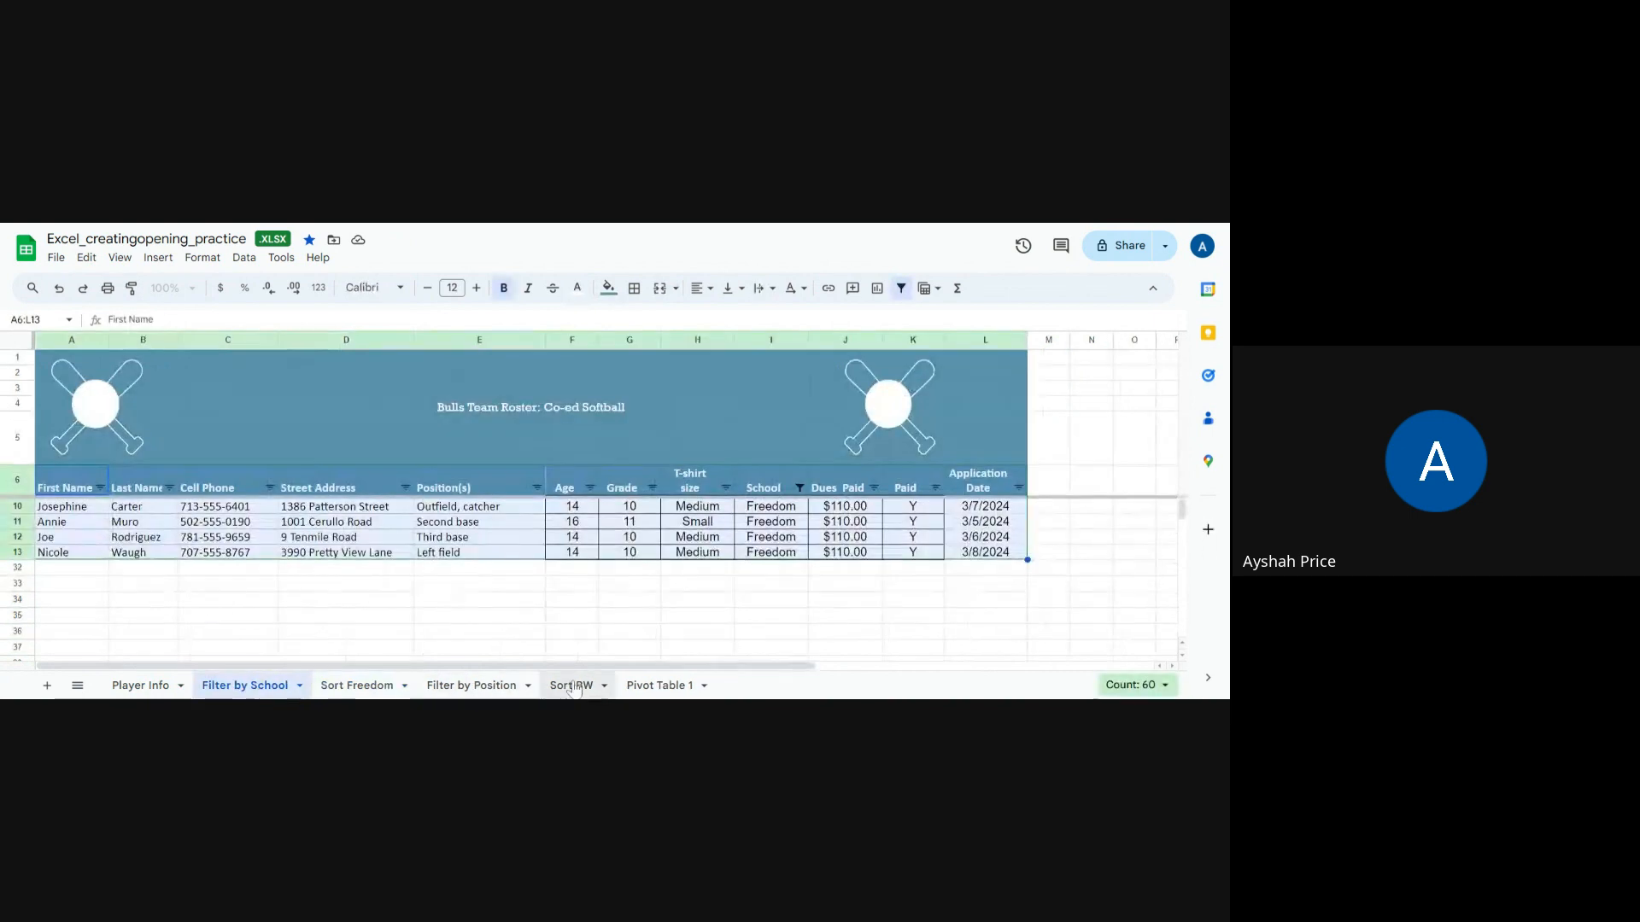
{"action": "left_click", "coordinate": [632, 689]}
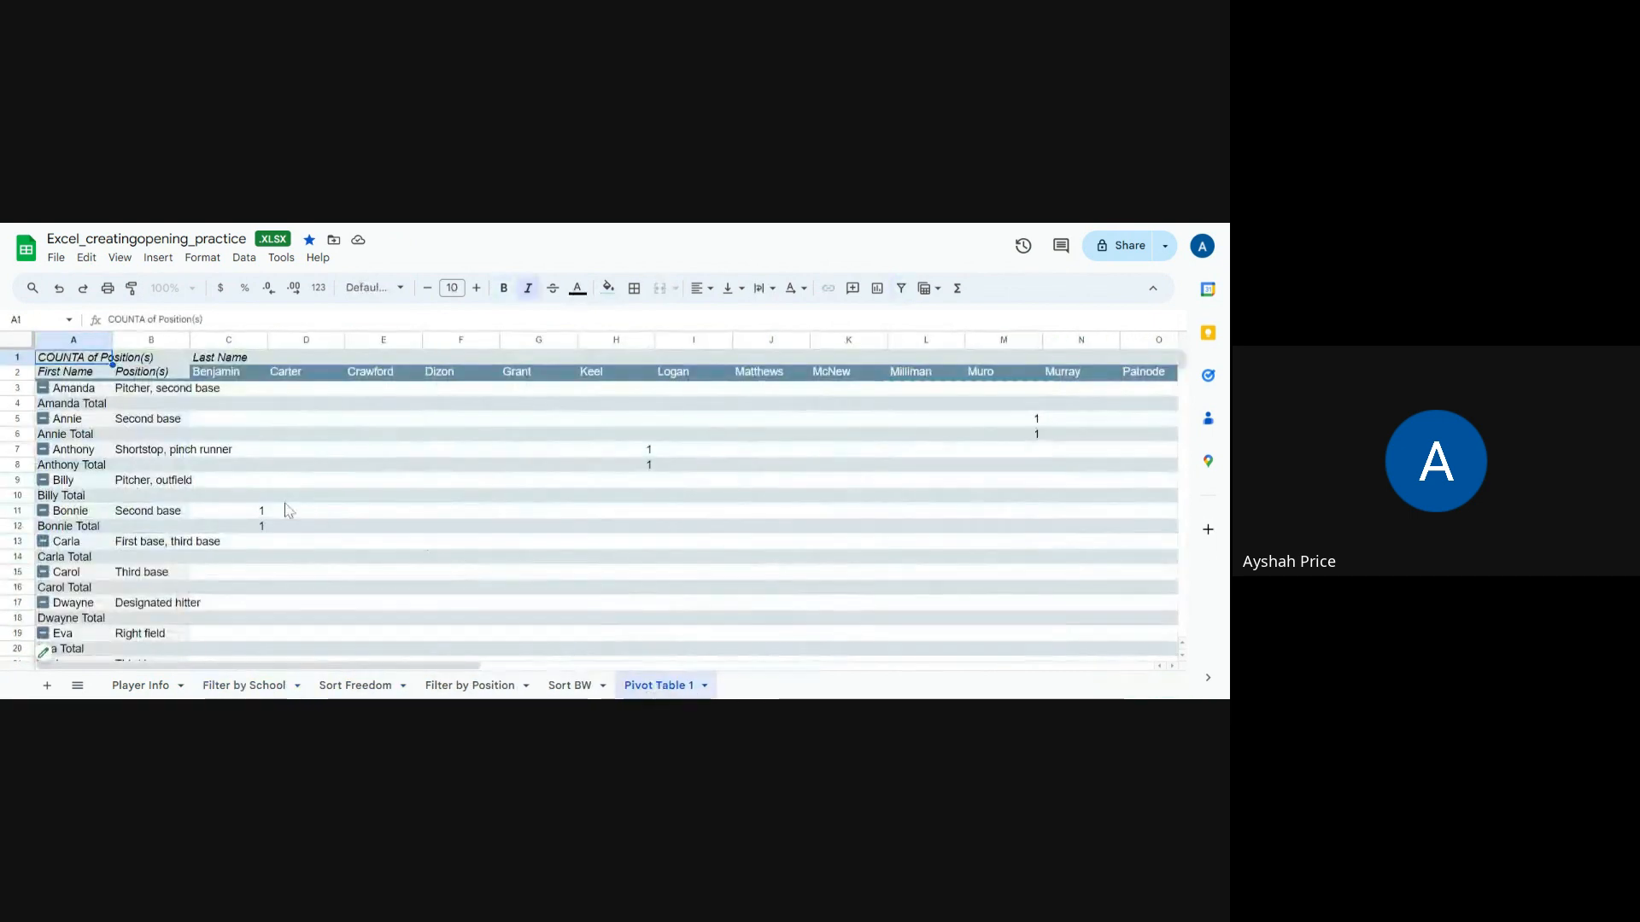
{"action": "scroll", "coordinate": [270, 487], "scroll_direction": "down", "scroll_amount": 4}
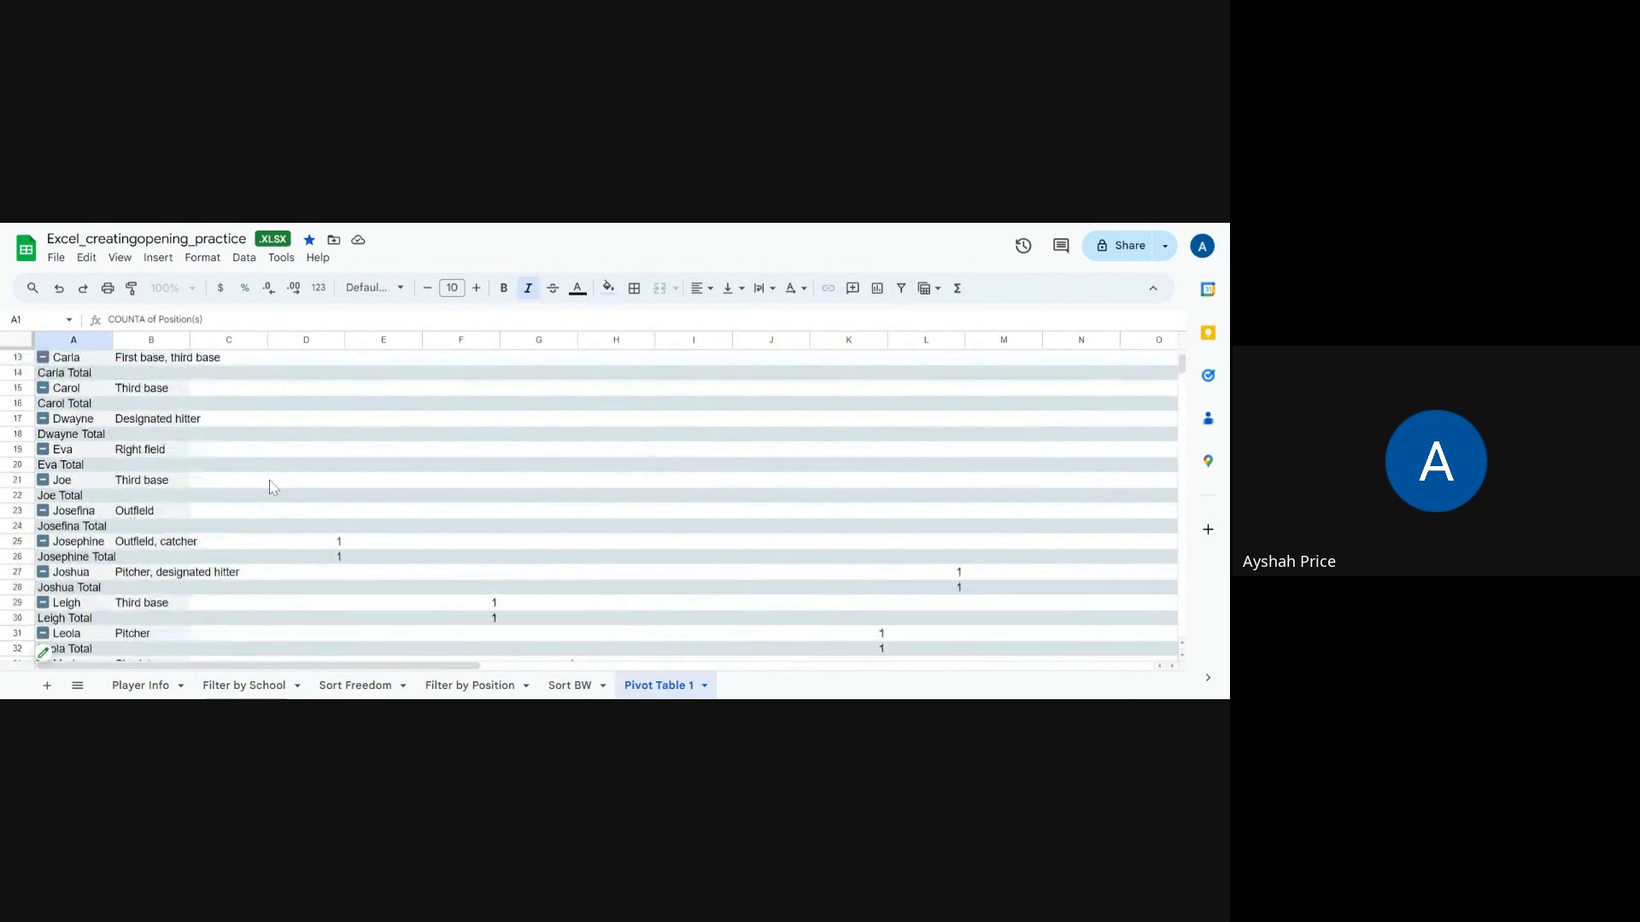
{"action": "scroll", "coordinate": [270, 486], "scroll_direction": "up", "scroll_amount": 4}
{"action": "scroll", "coordinate": [269, 486], "scroll_direction": "down", "scroll_amount": 8}
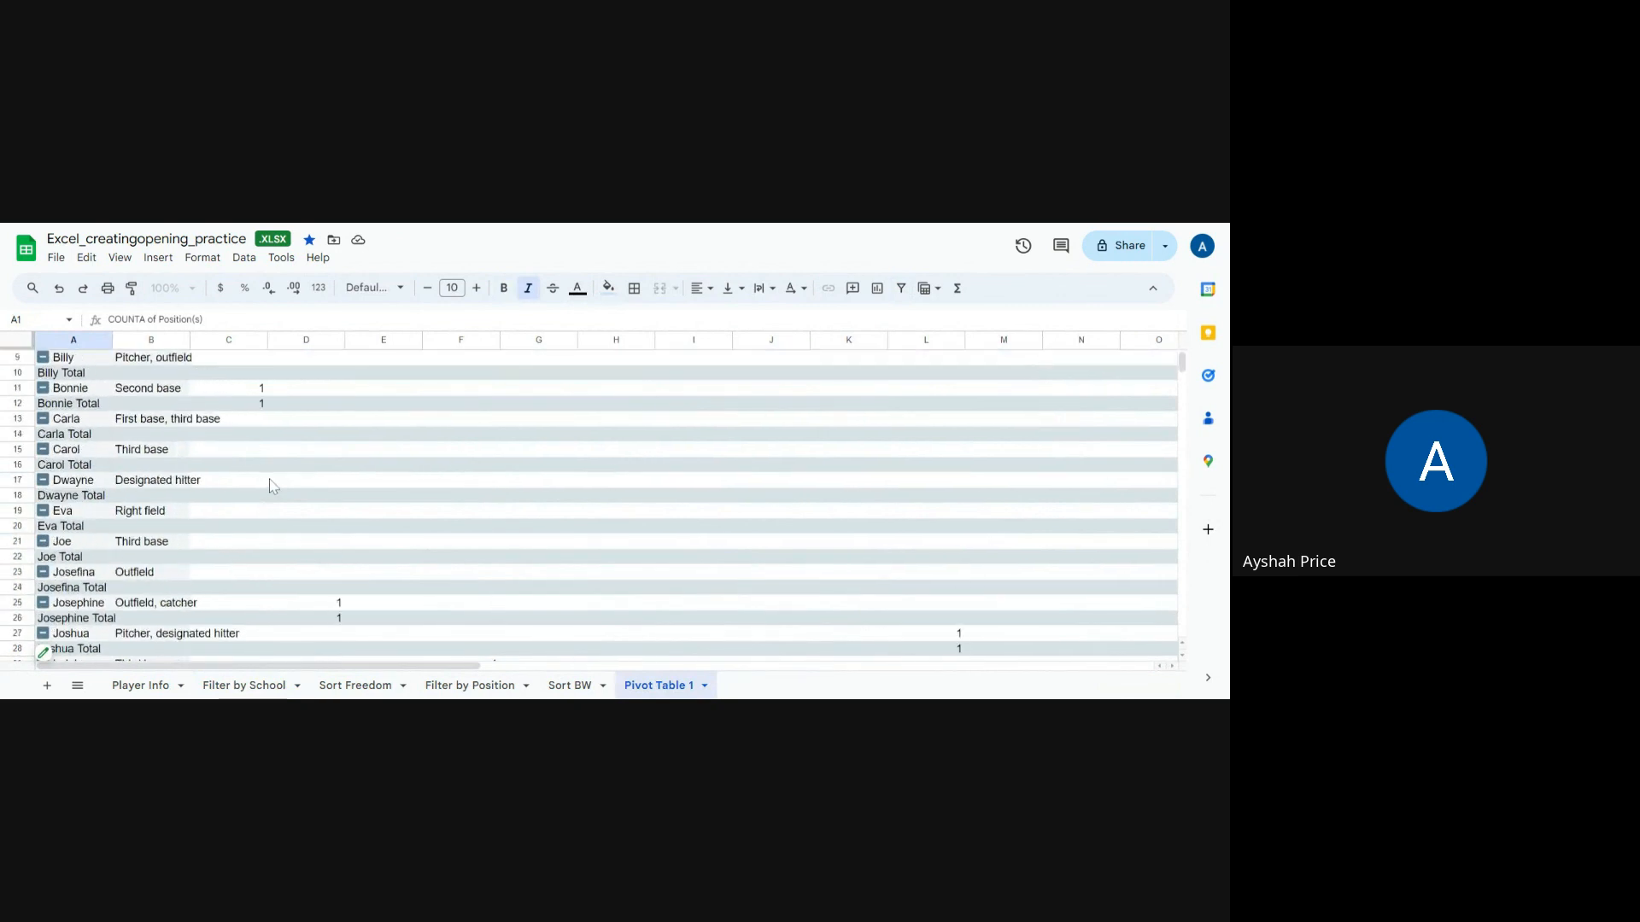
{"action": "scroll", "coordinate": [271, 486], "scroll_direction": "down", "scroll_amount": 3}
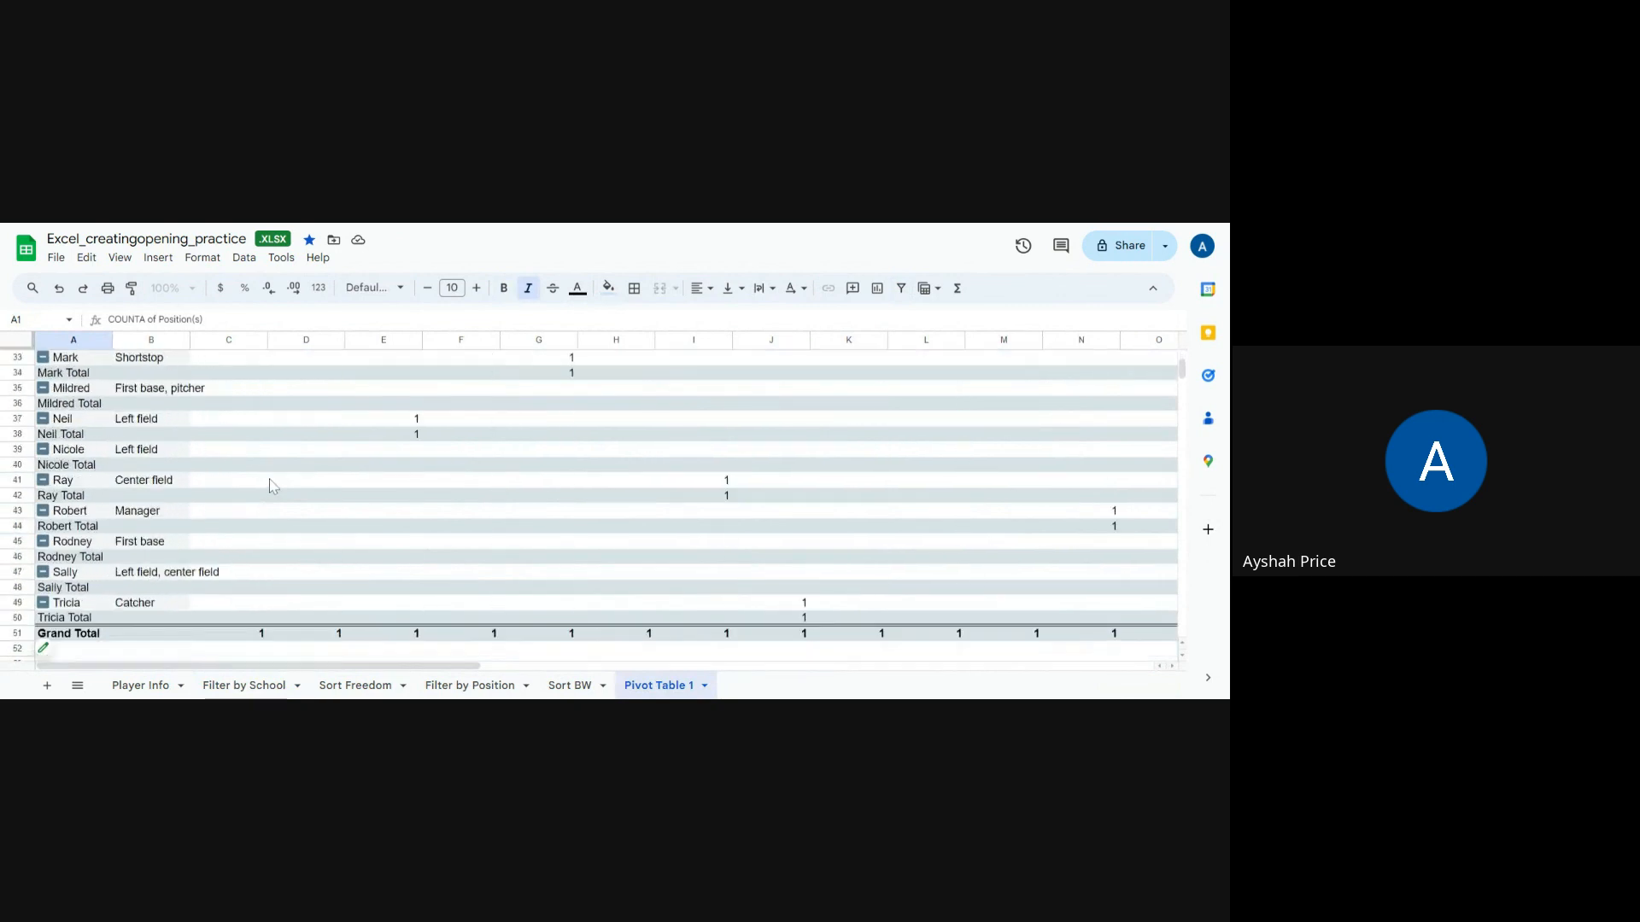
{"action": "scroll", "coordinate": [282, 487], "scroll_direction": "up", "scroll_amount": 11}
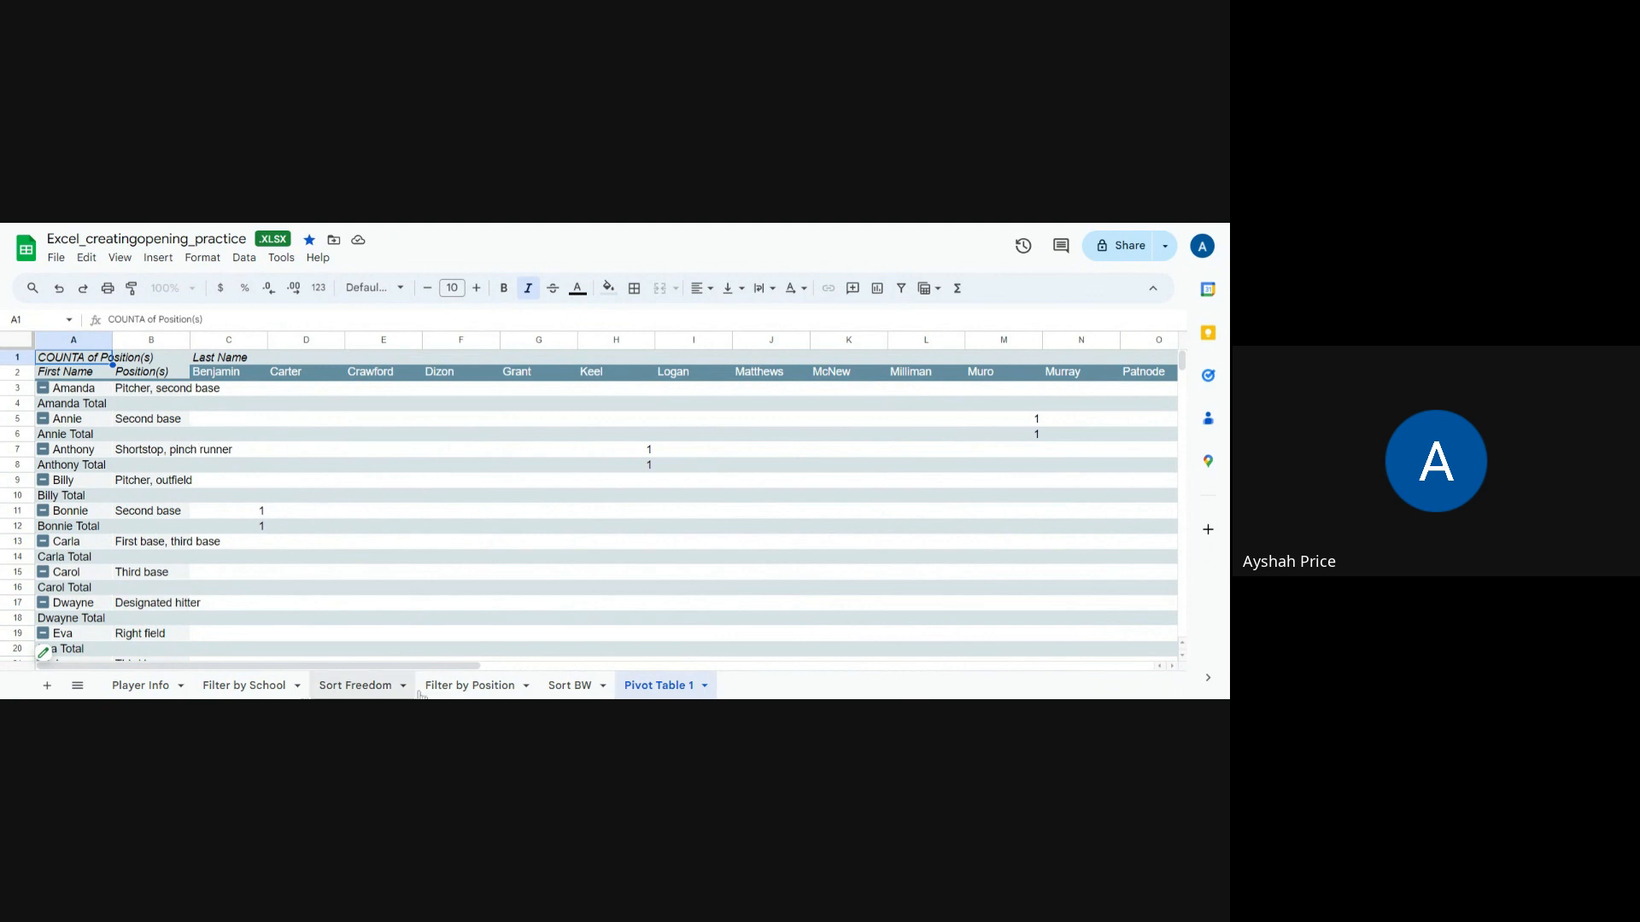
{"action": "left_click", "coordinate": [479, 688]}
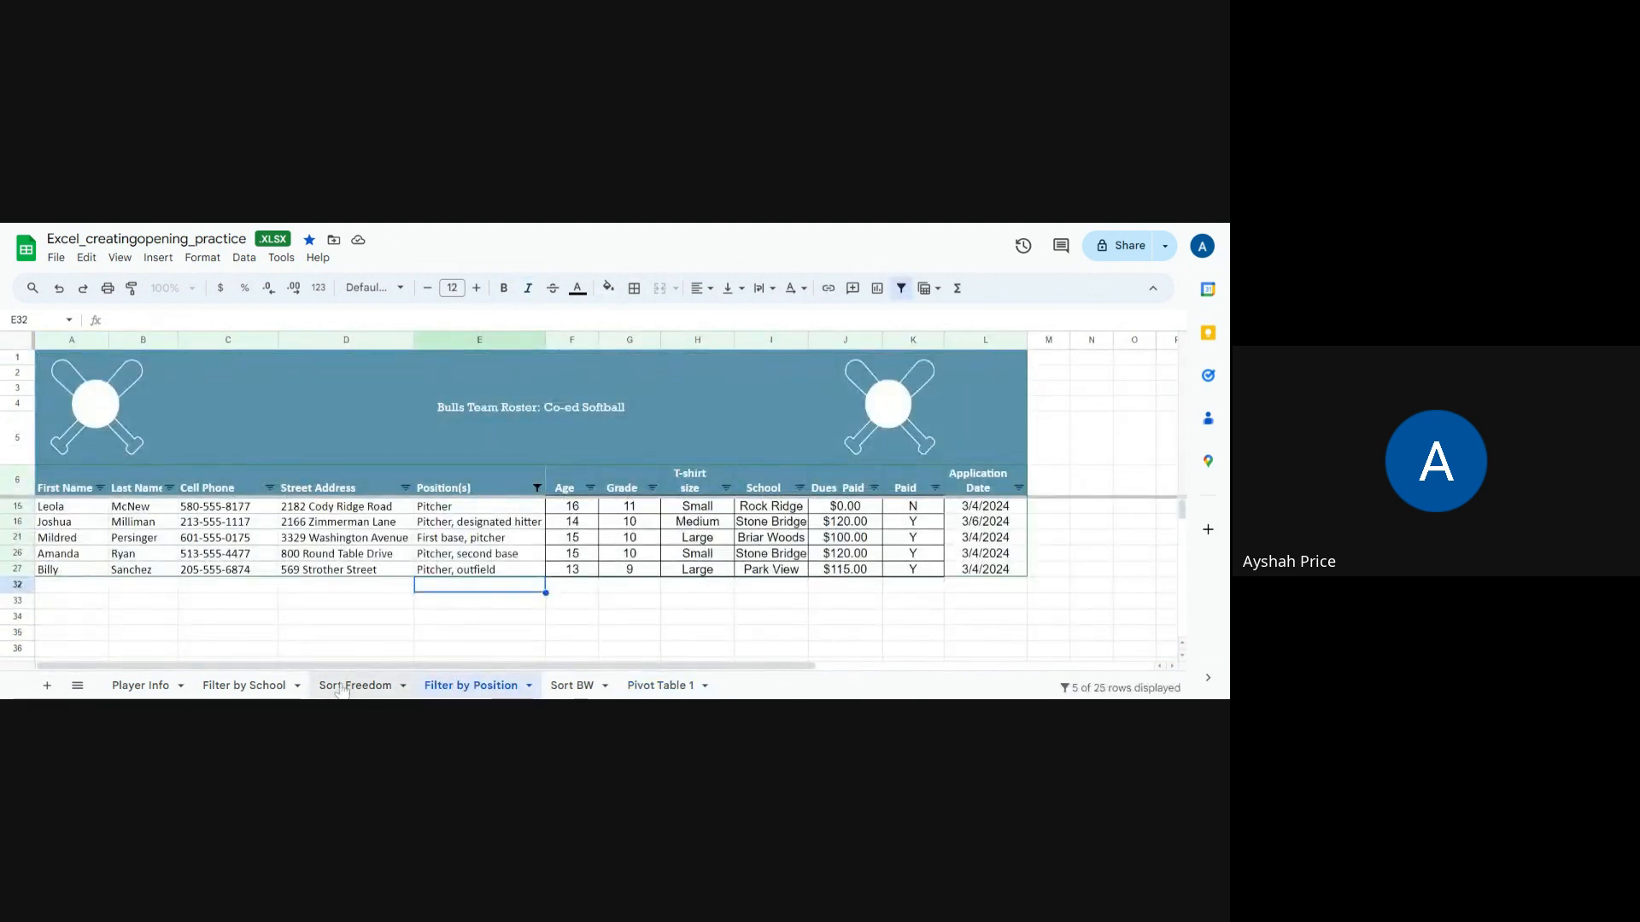
{"action": "left_click", "coordinate": [152, 689]}
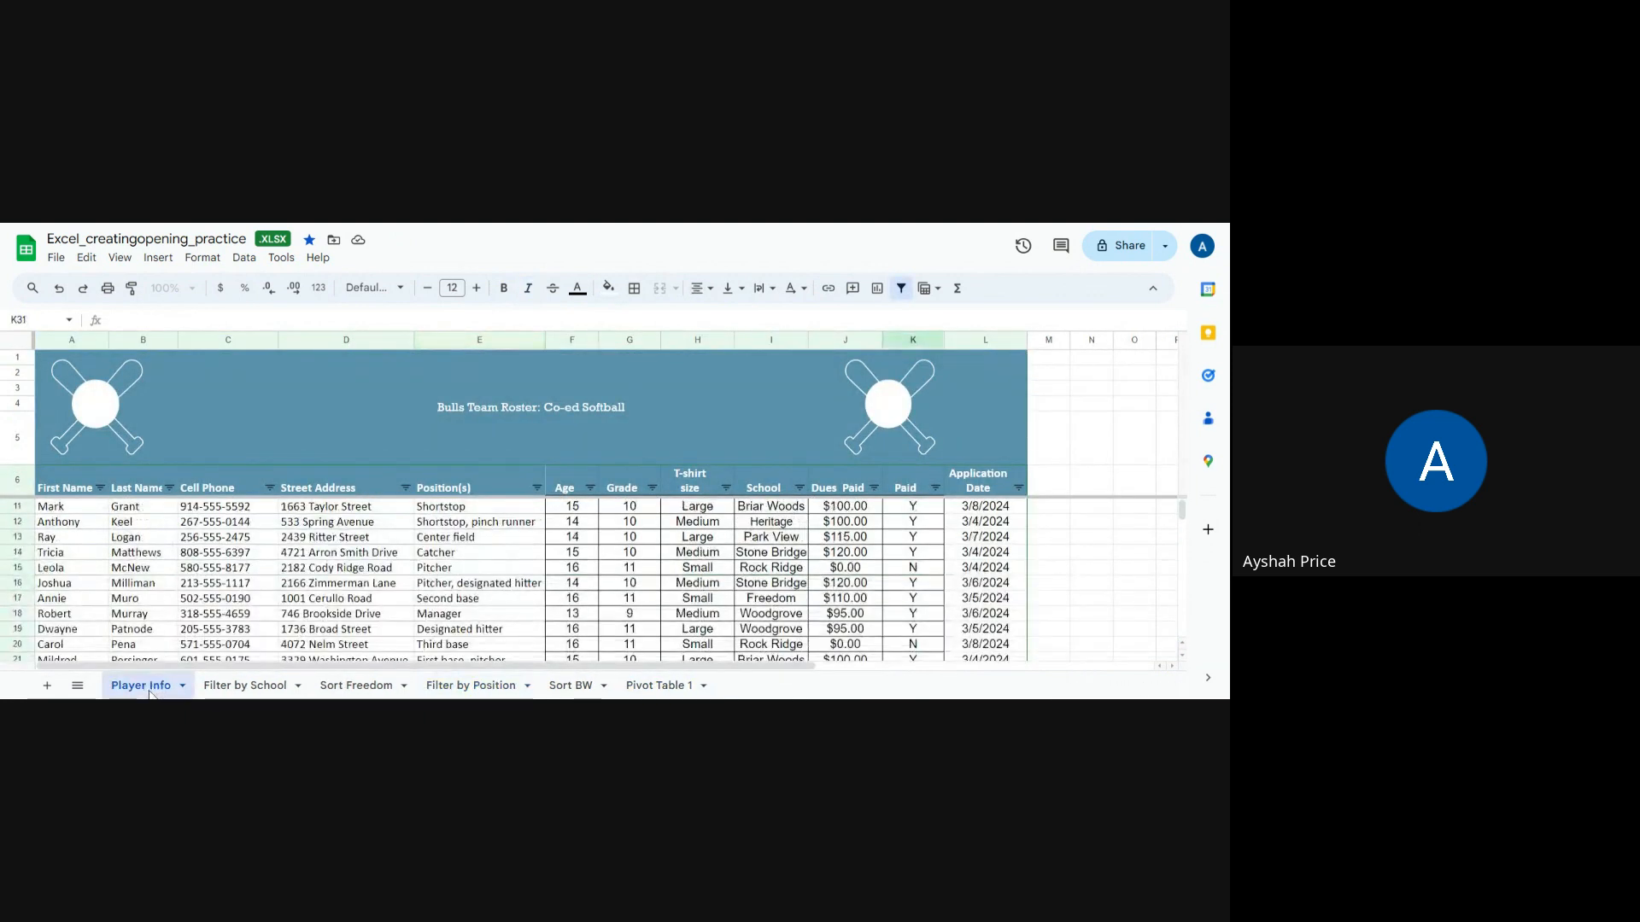
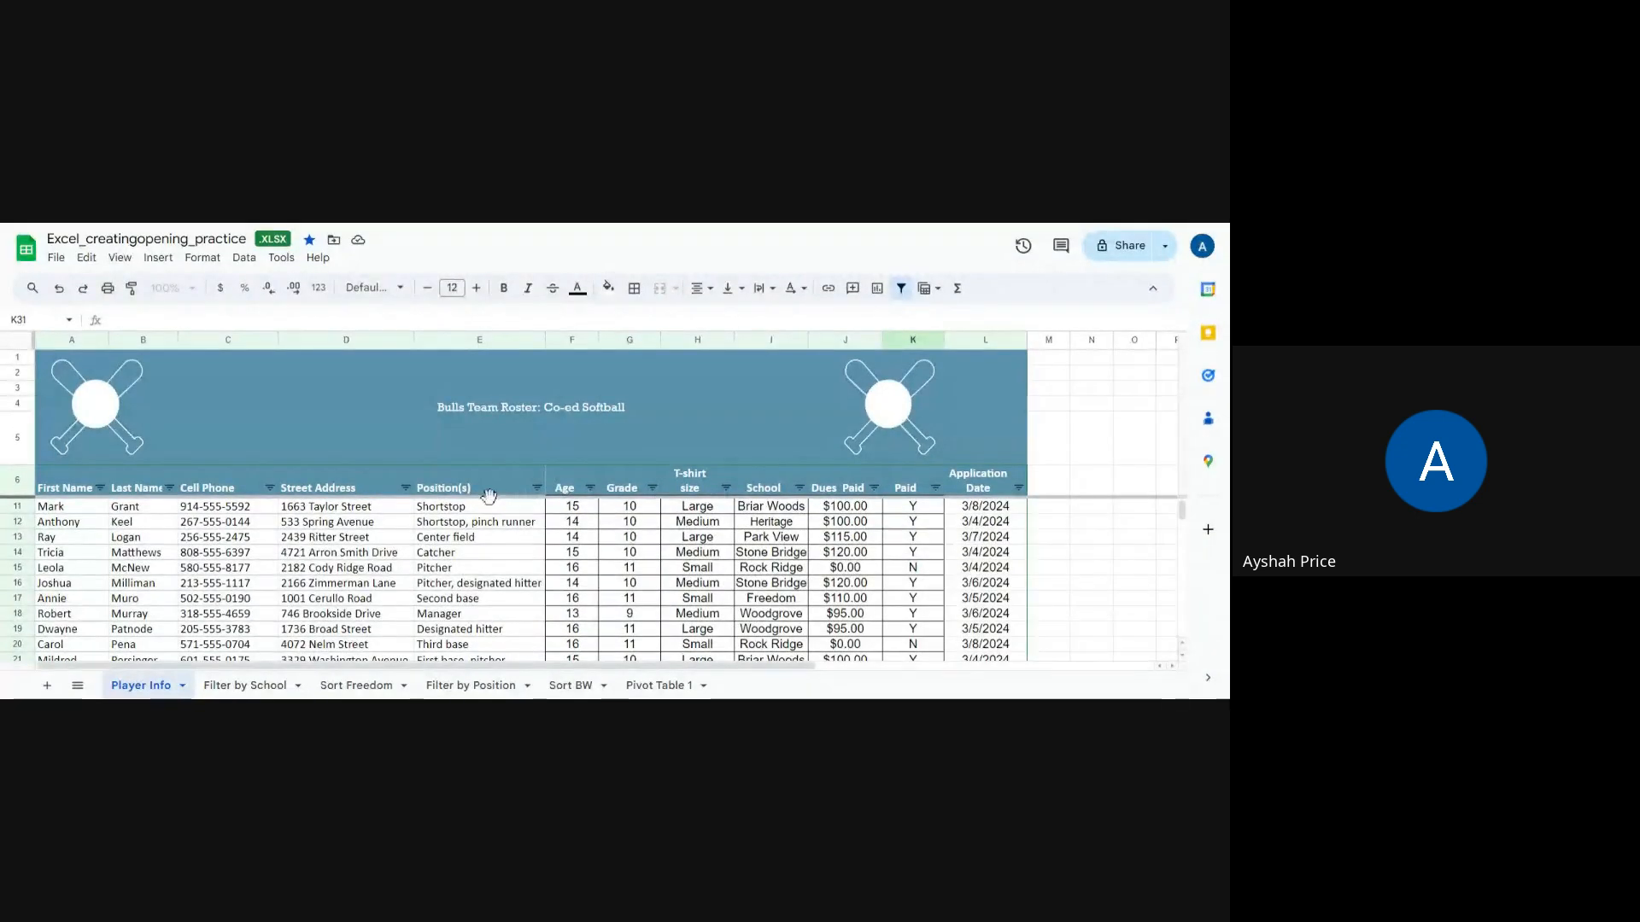
Step: Colour the Filter by School sheet tab light blue
{"action": "scroll", "coordinate": [489, 496], "scroll_direction": "down", "scroll_amount": 2}
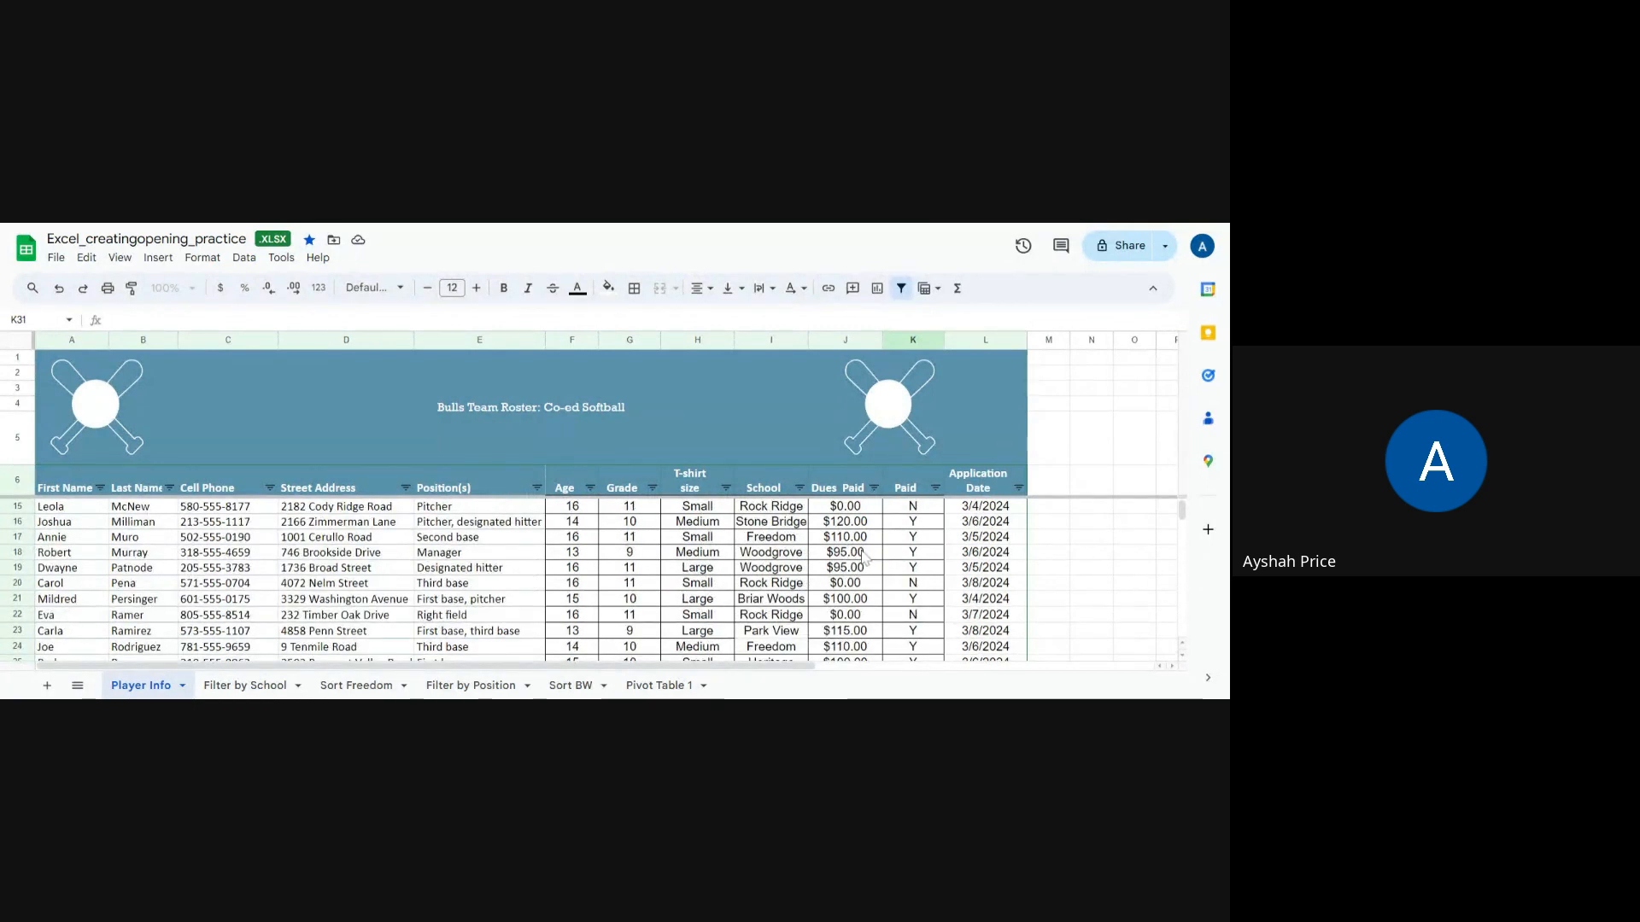
{"action": "scroll", "coordinate": [864, 557], "scroll_direction": "down", "scroll_amount": 2}
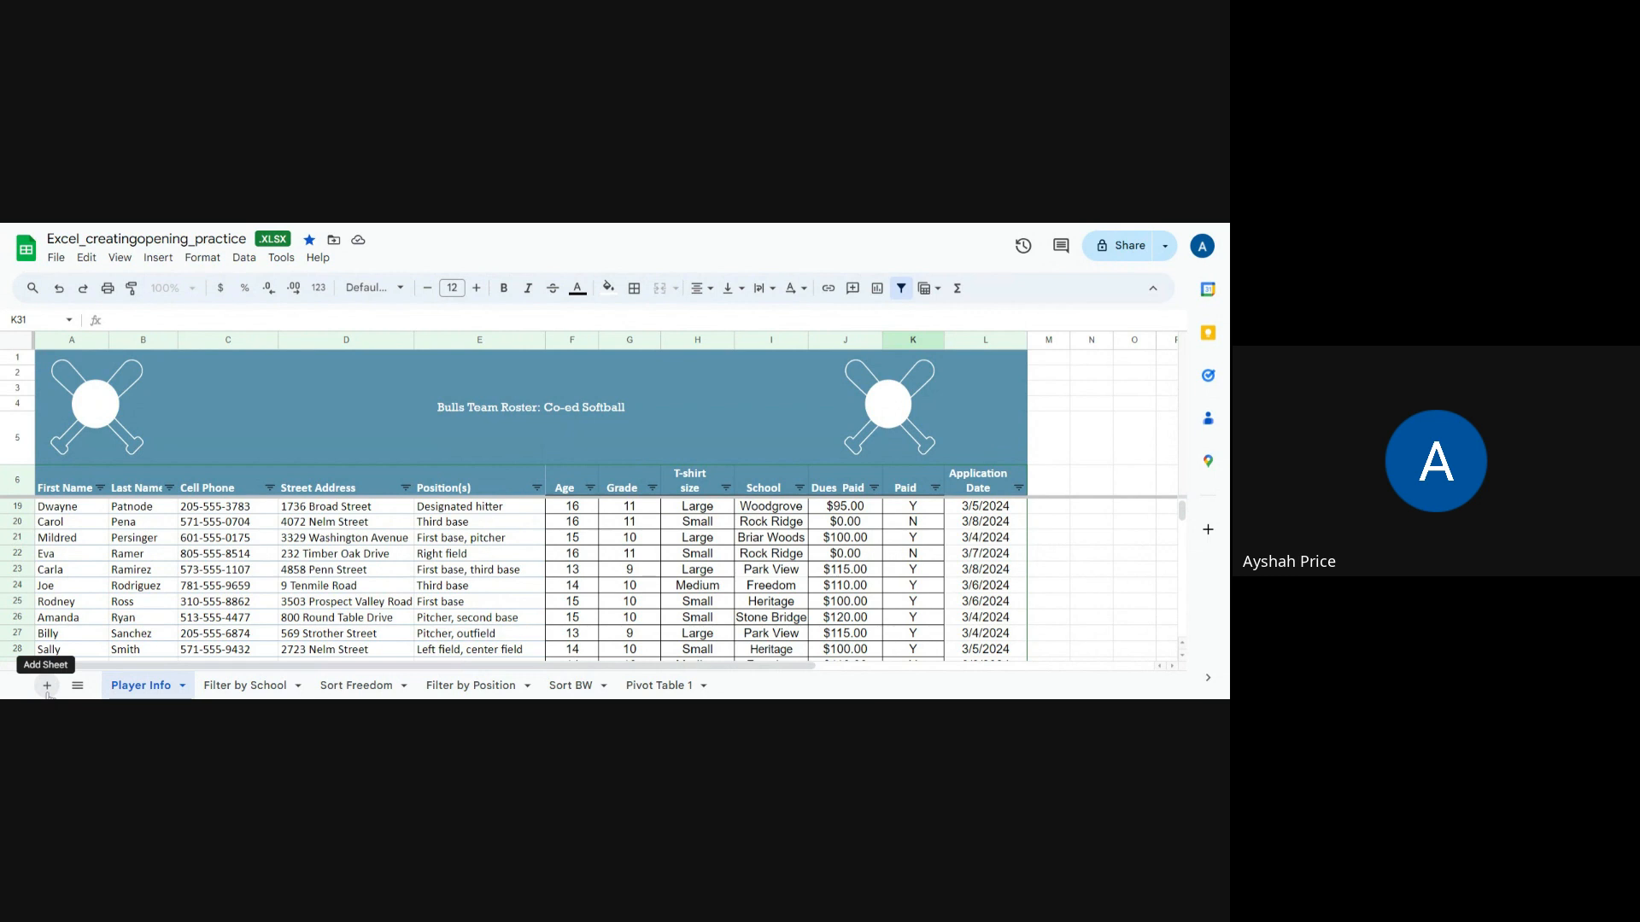
{"action": "right_click", "coordinate": [241, 692]}
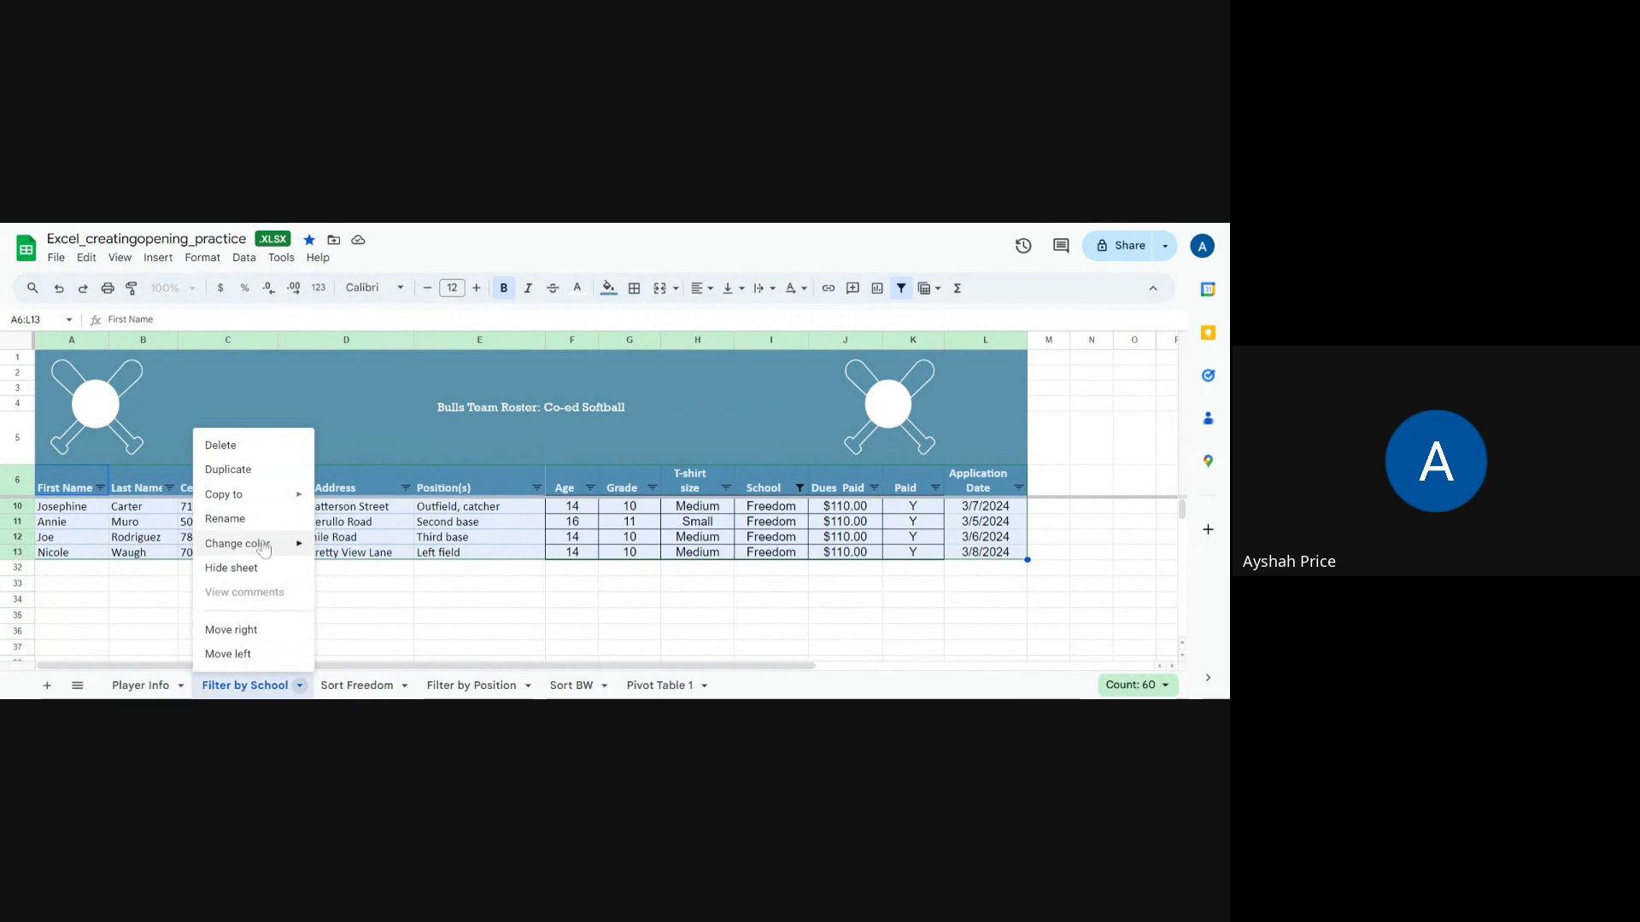
{"action": "mouse_move", "coordinate": [259, 547]}
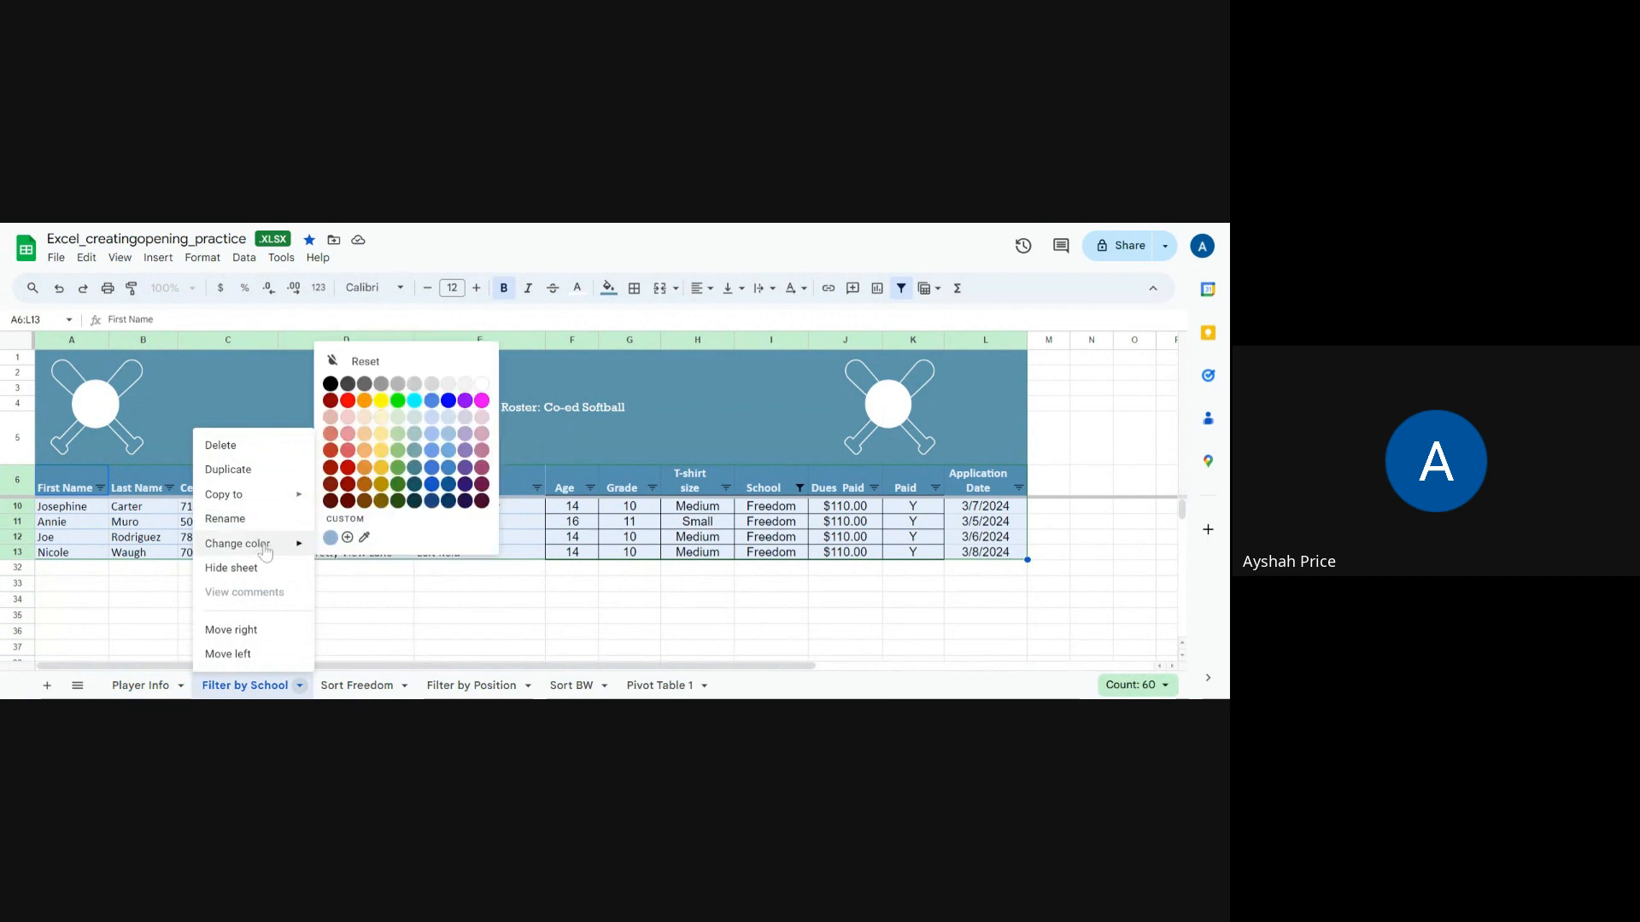
{"action": "left_click", "coordinate": [433, 407]}
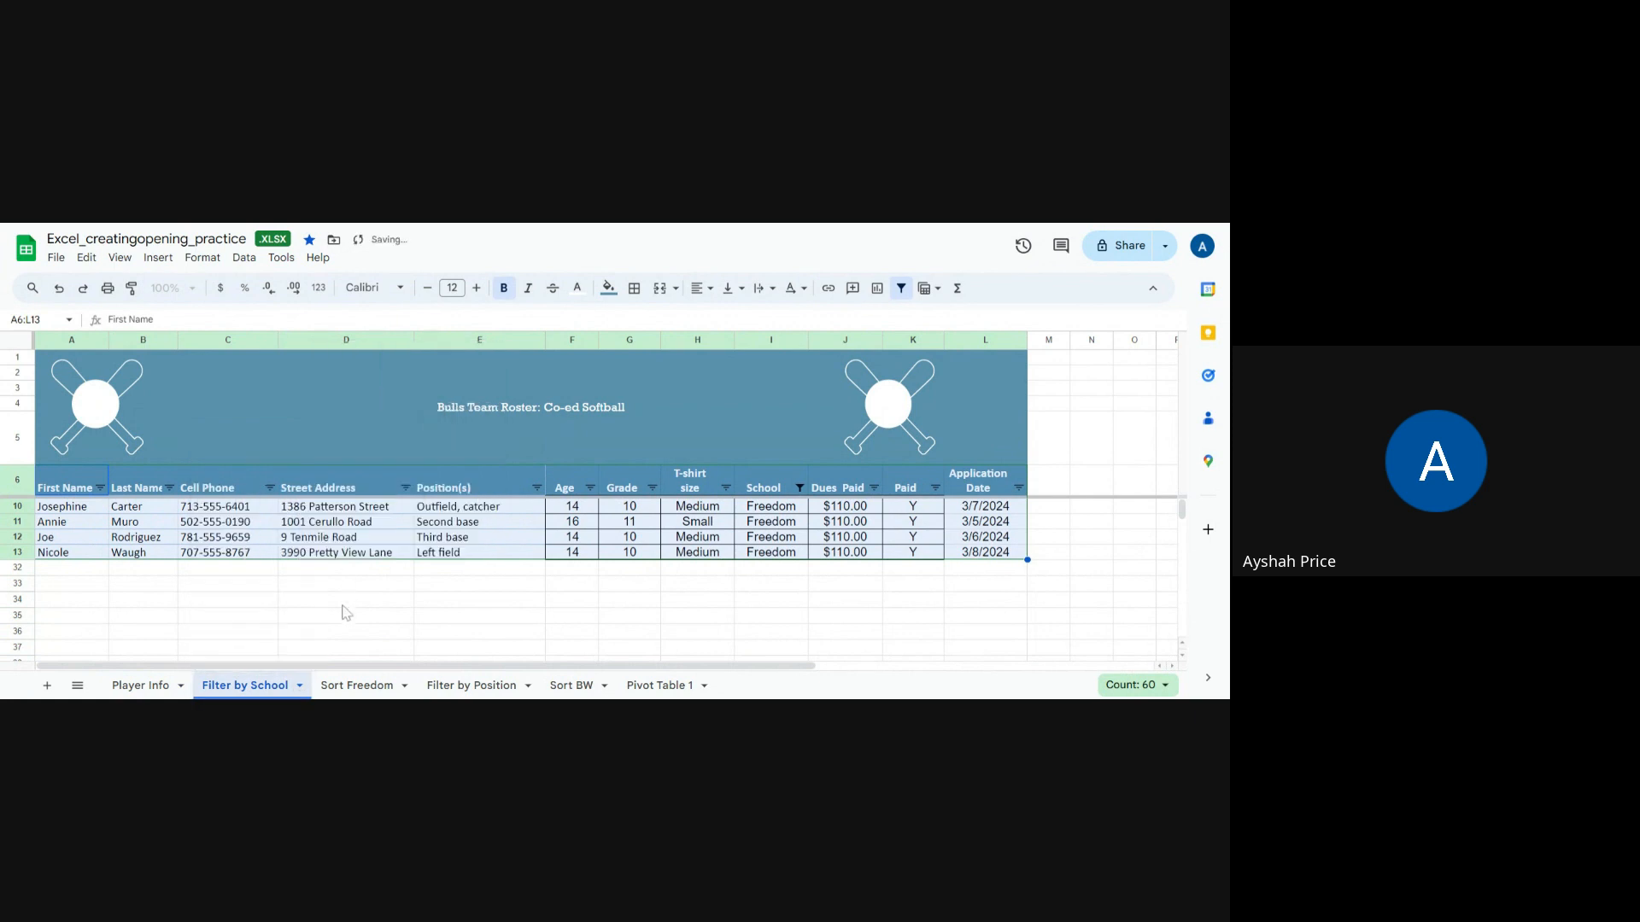
{"action": "left_click", "coordinate": [368, 688]}
{"action": "left_click", "coordinate": [282, 688]}
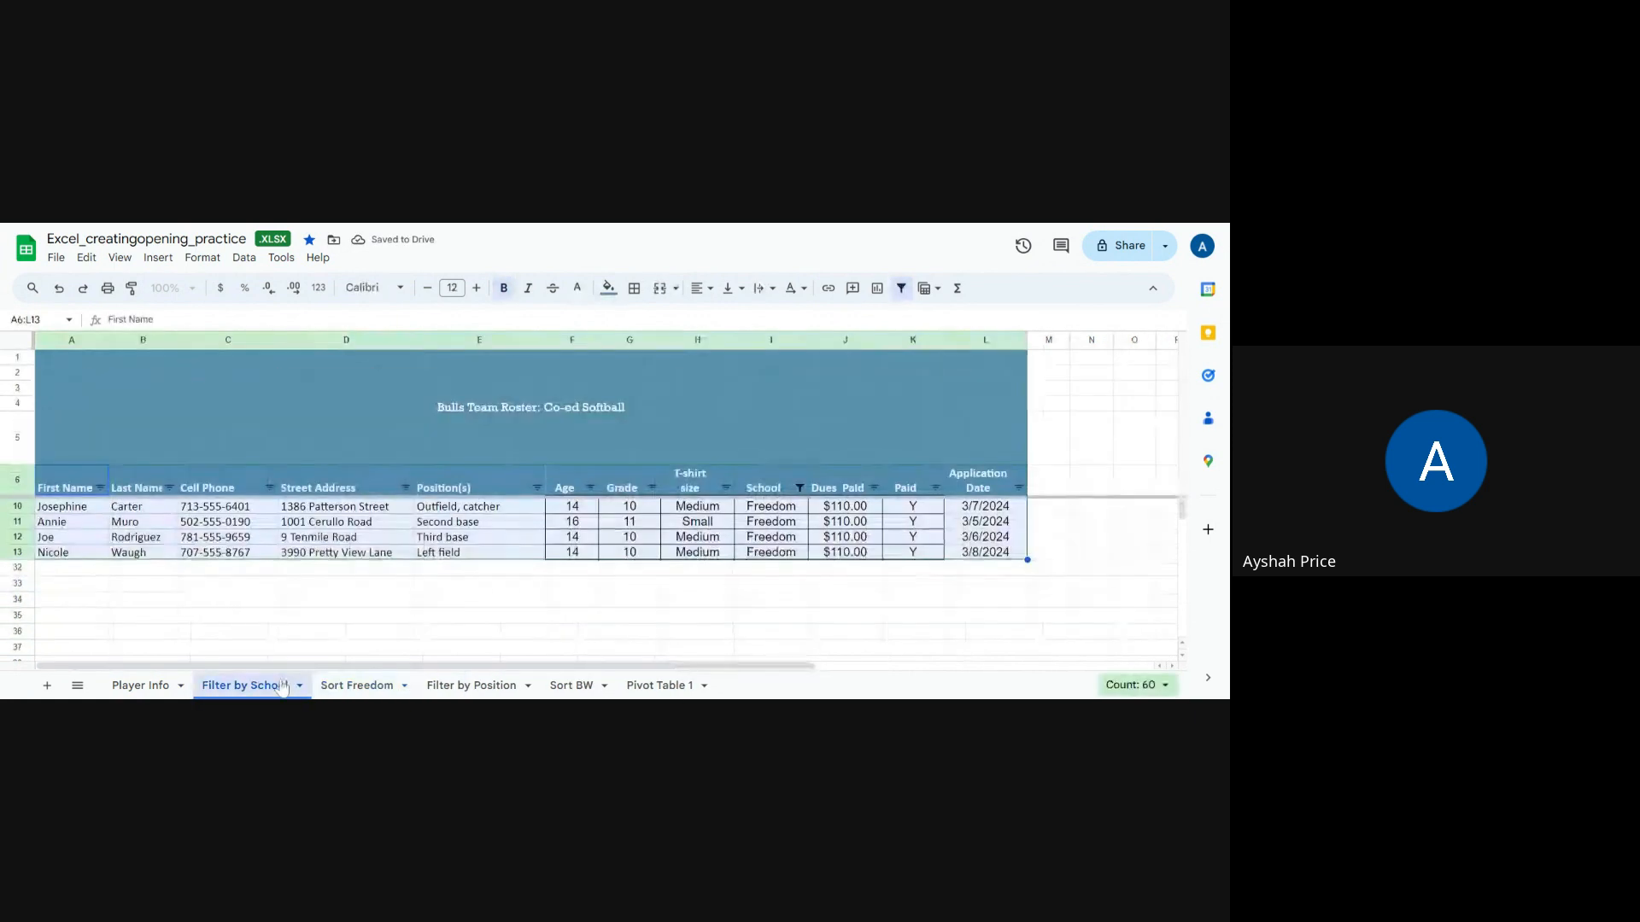
{"action": "right_click", "coordinate": [284, 690]}
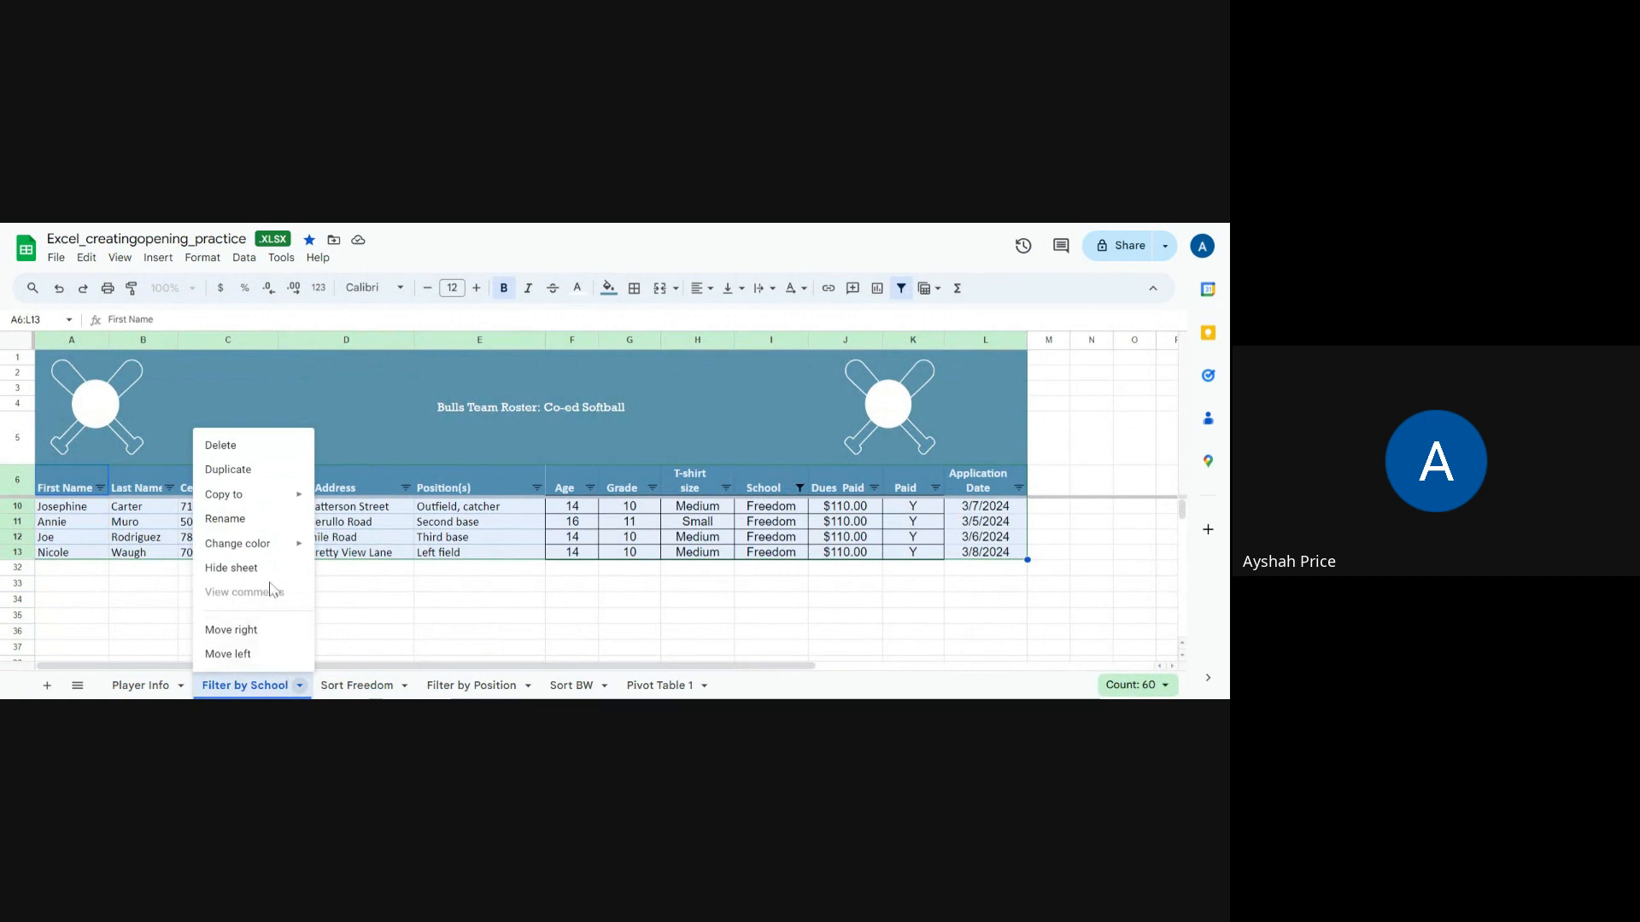
{"action": "mouse_move", "coordinate": [260, 551]}
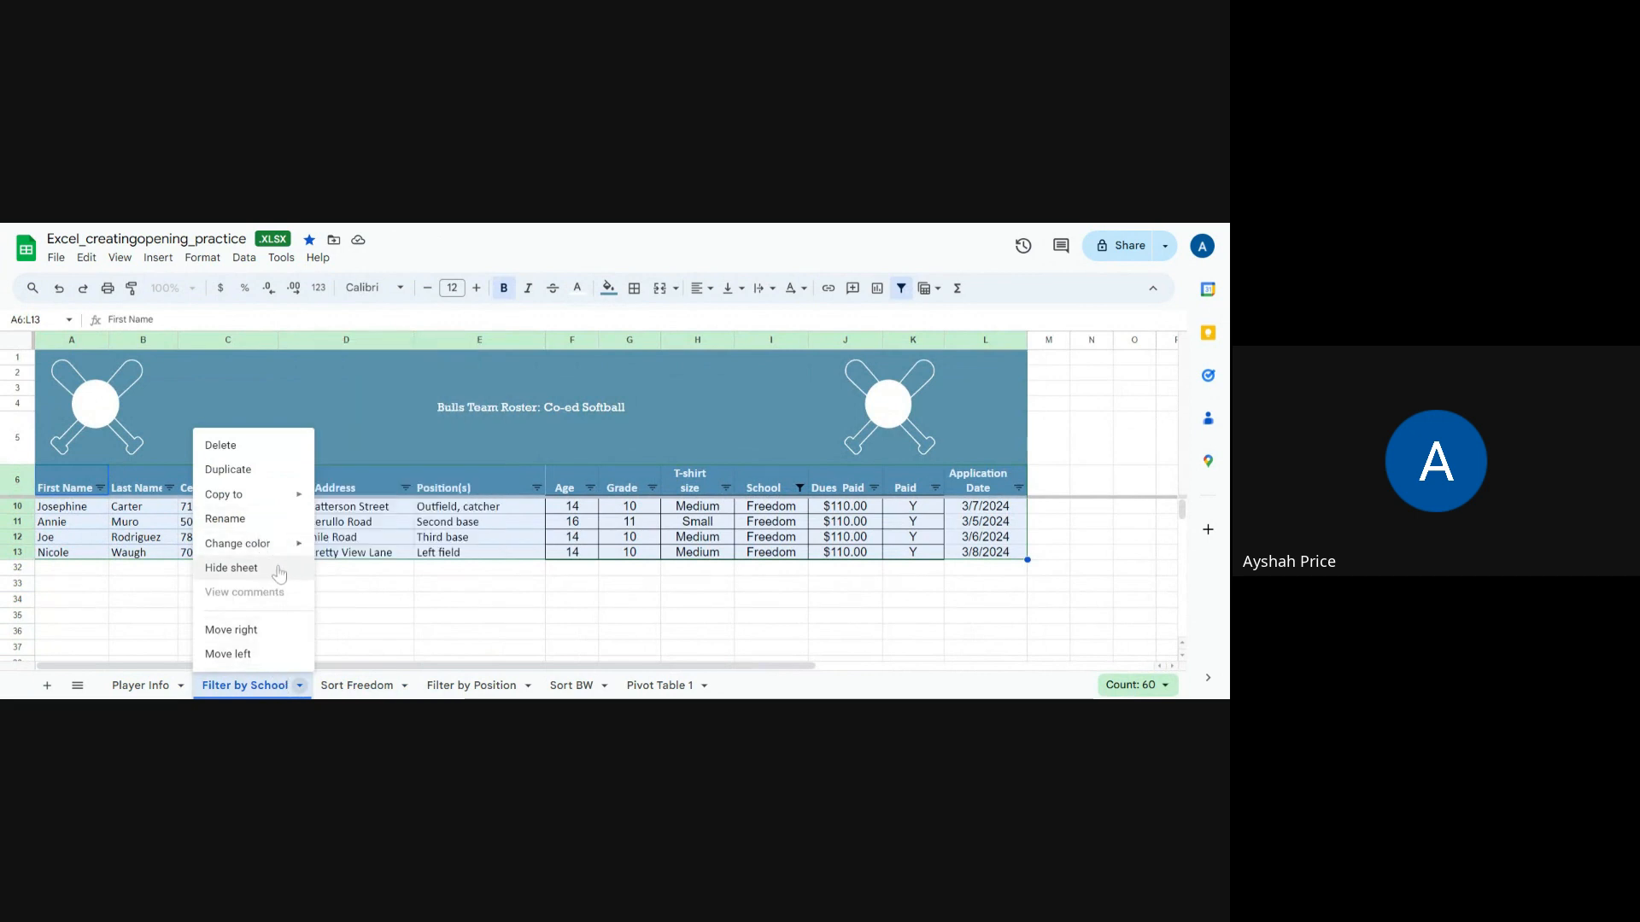
{"action": "left_click", "coordinate": [403, 636]}
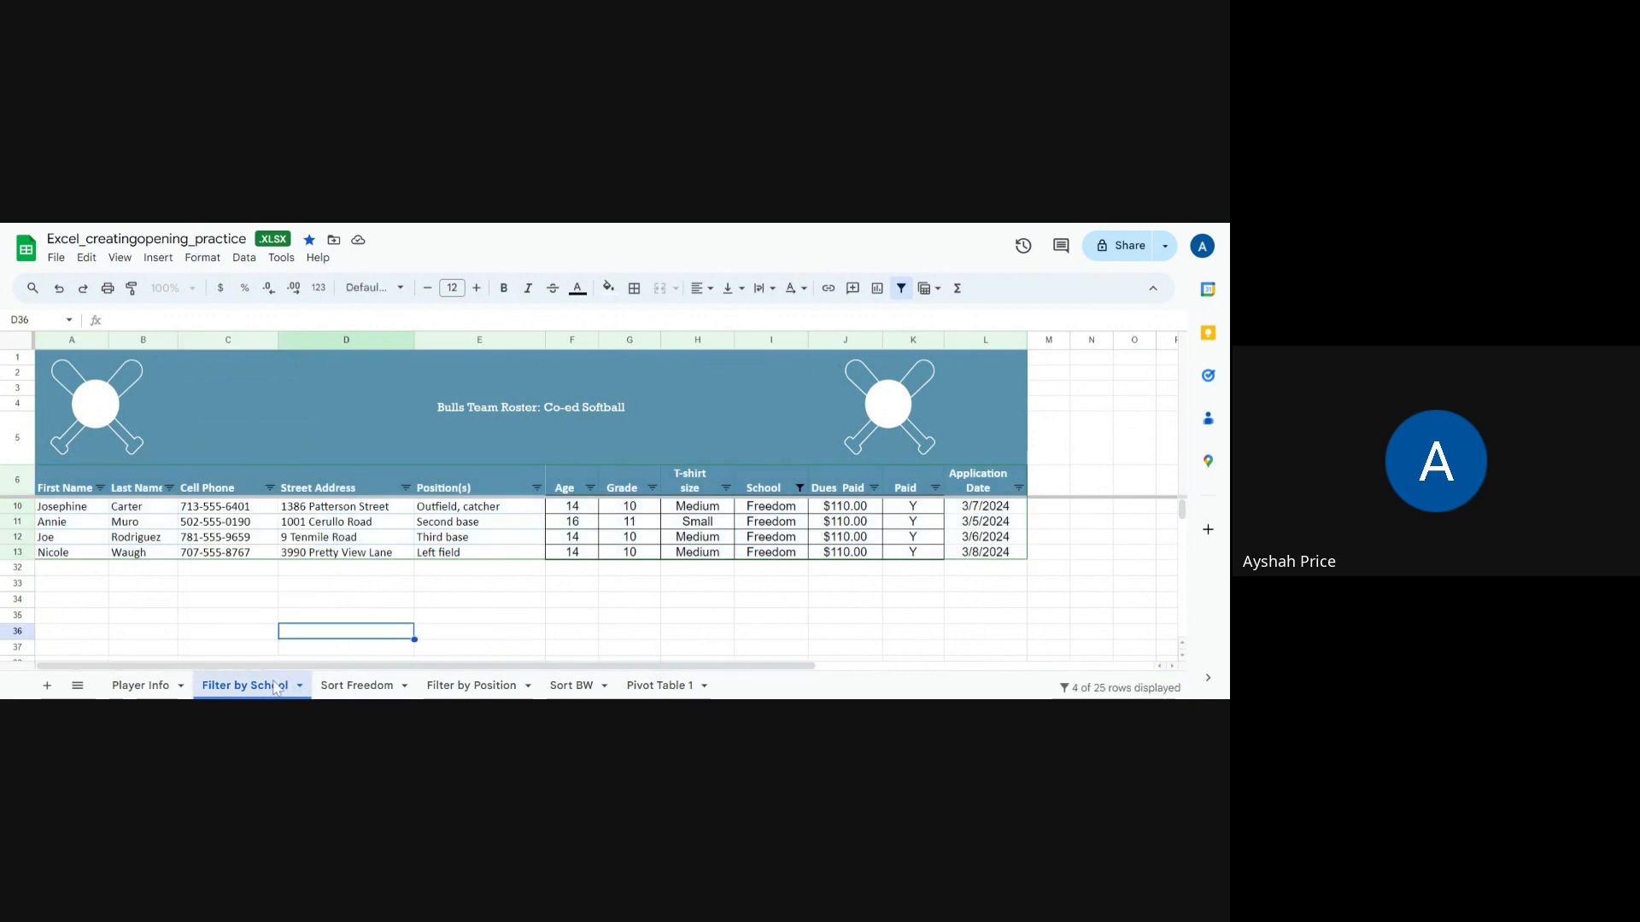
Step: Colour the Sort Freedom sheet tab red
{"action": "left_click_drag", "start_coordinate": [279, 687], "coordinate": [382, 696]}
{"action": "left_click_drag", "start_coordinate": [382, 694], "coordinate": [350, 692]}
{"action": "right_click", "coordinate": [350, 692]}
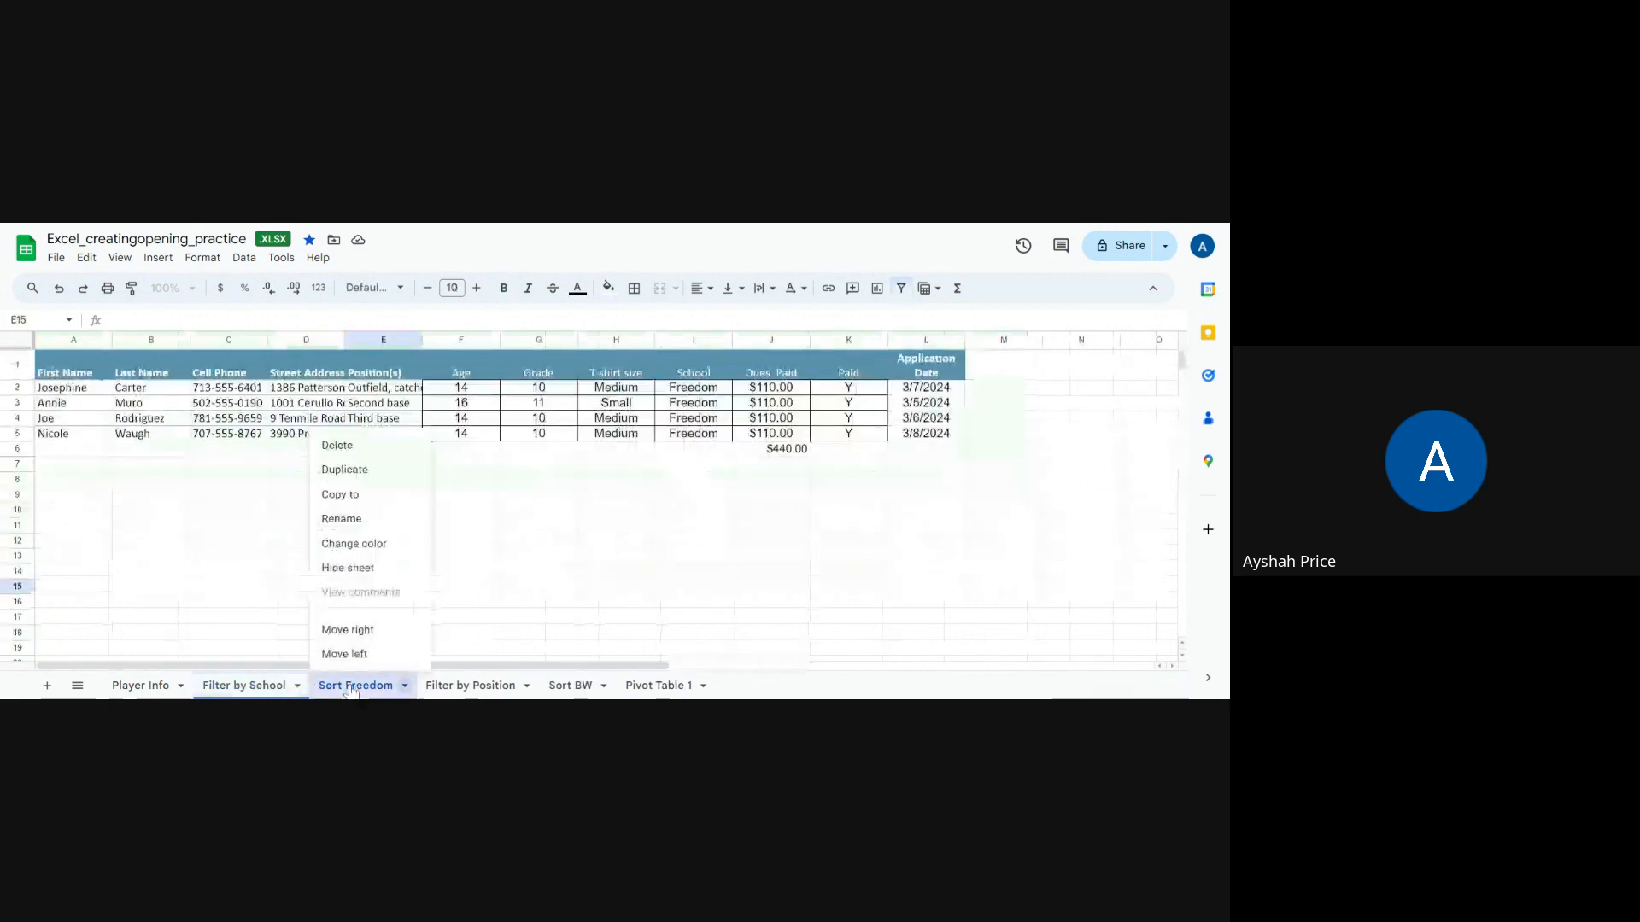
{"action": "mouse_move", "coordinate": [369, 551]}
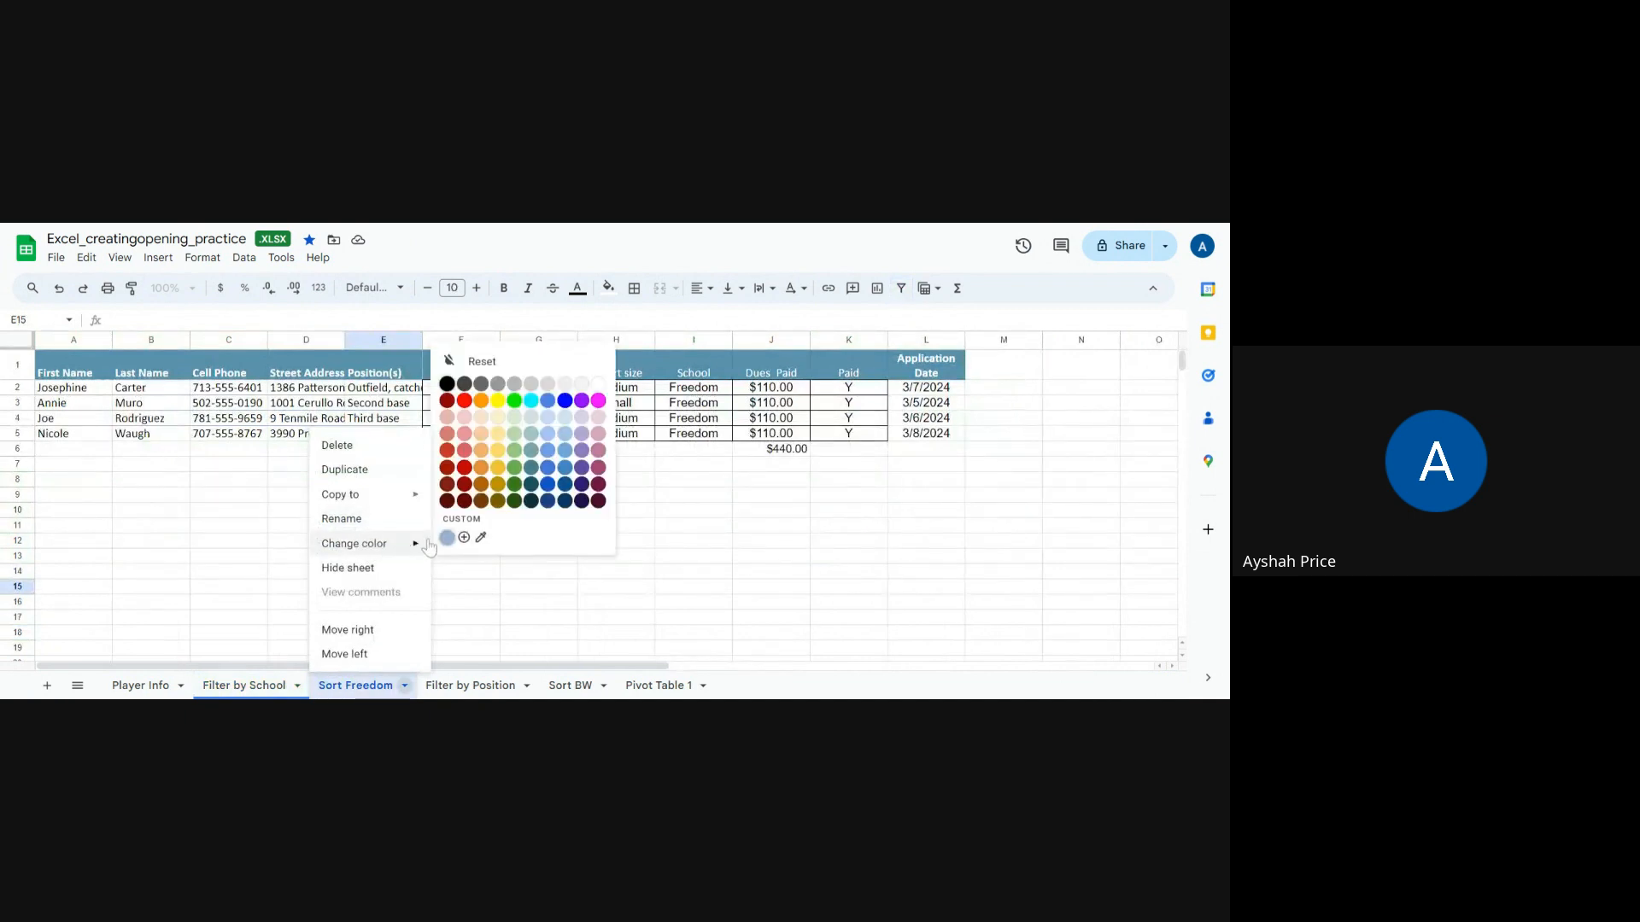
{"action": "left_click", "coordinate": [466, 472]}
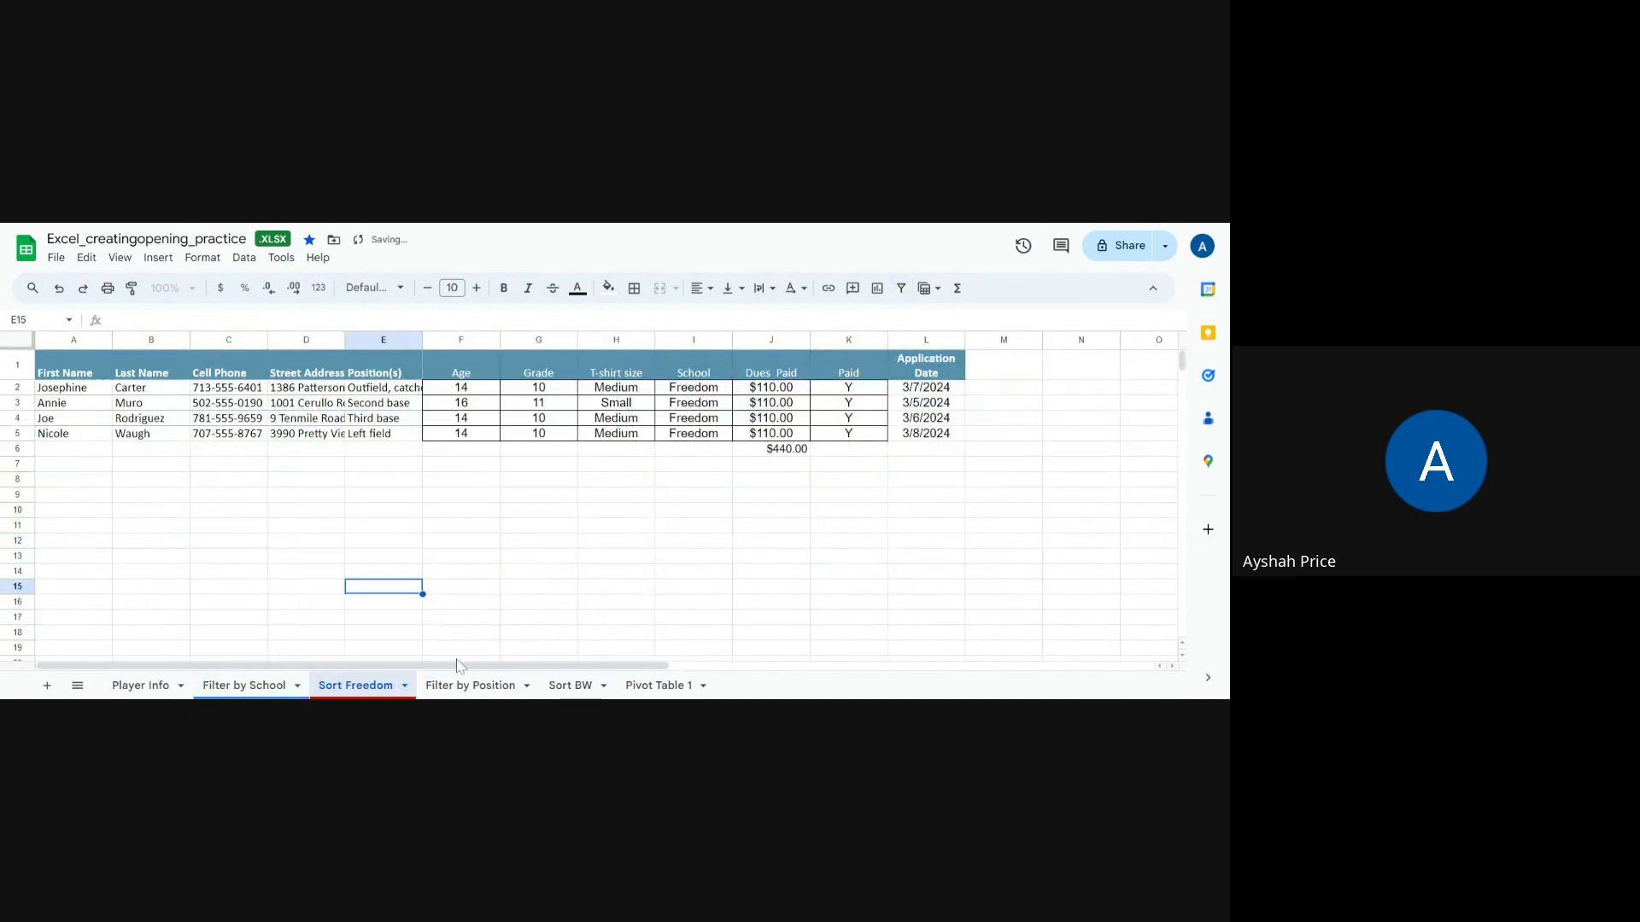
Step: Switch between the sheet tabs and return to the Player Info roster
{"action": "left_click", "coordinate": [467, 687]}
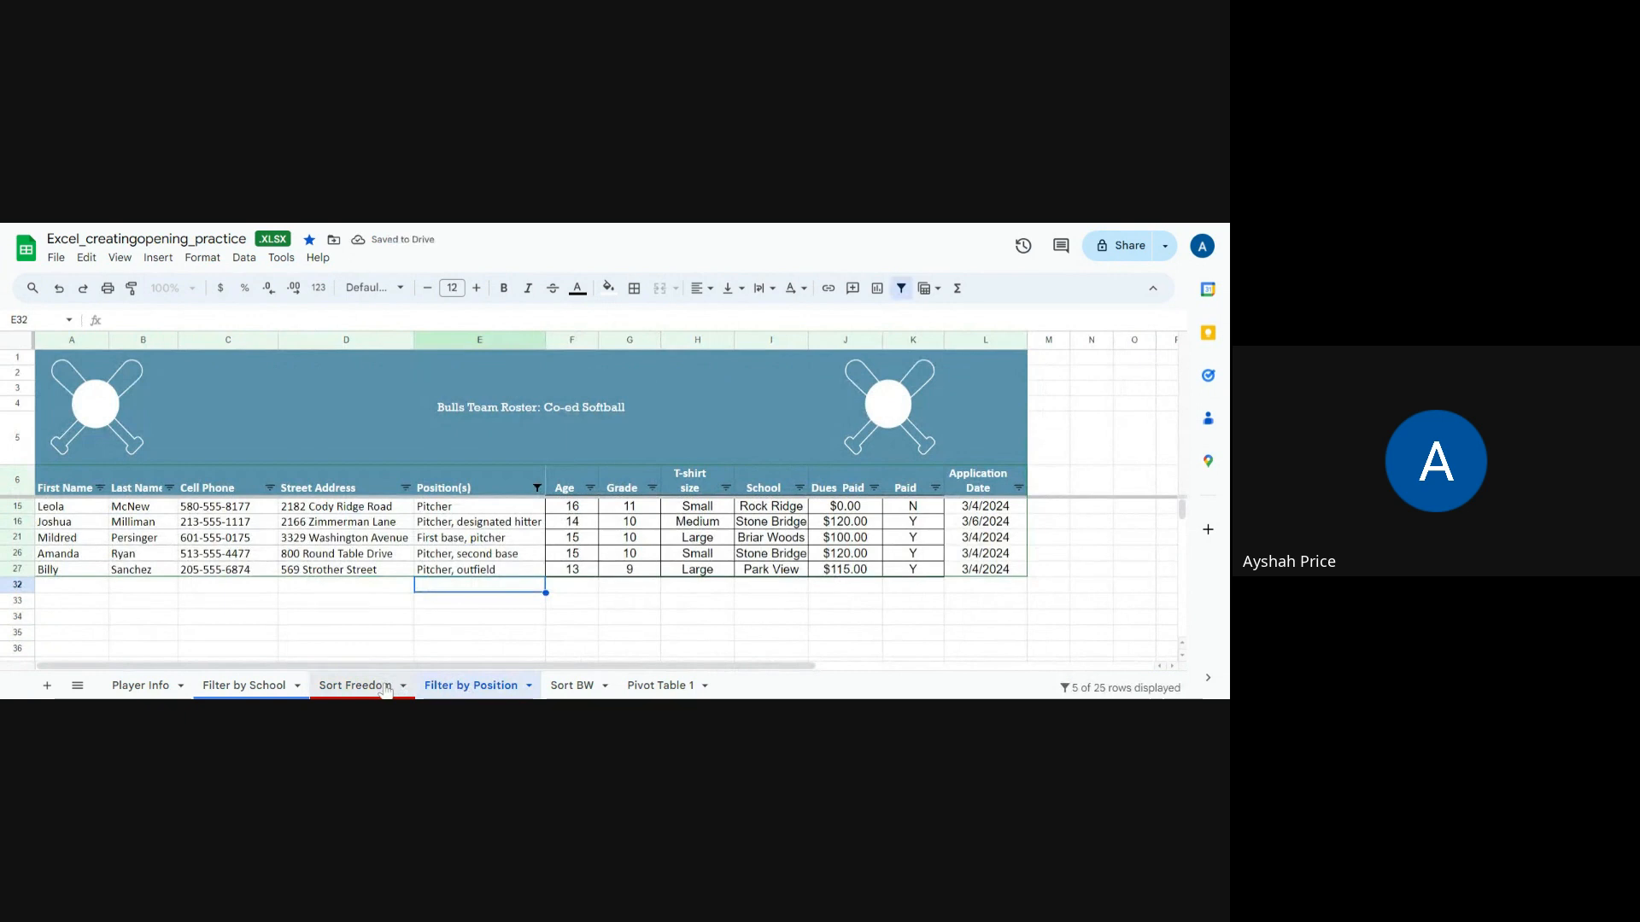
{"action": "left_click", "coordinate": [384, 686]}
{"action": "right_click", "coordinate": [278, 691]}
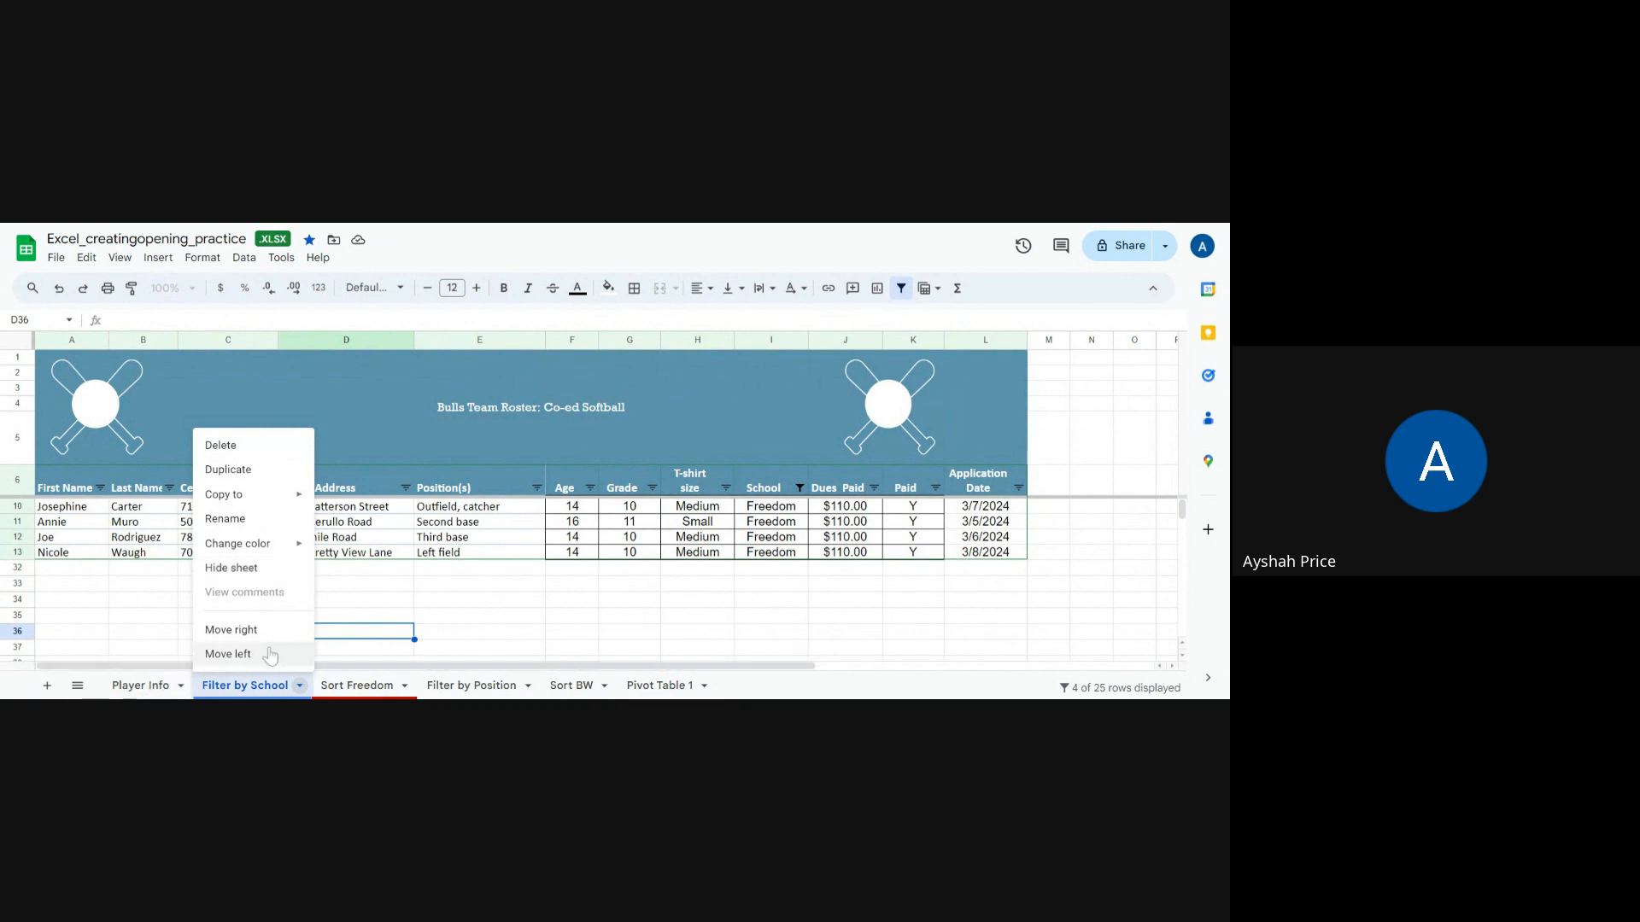
{"action": "left_click", "coordinate": [380, 601]}
{"action": "left_click", "coordinate": [135, 687]}
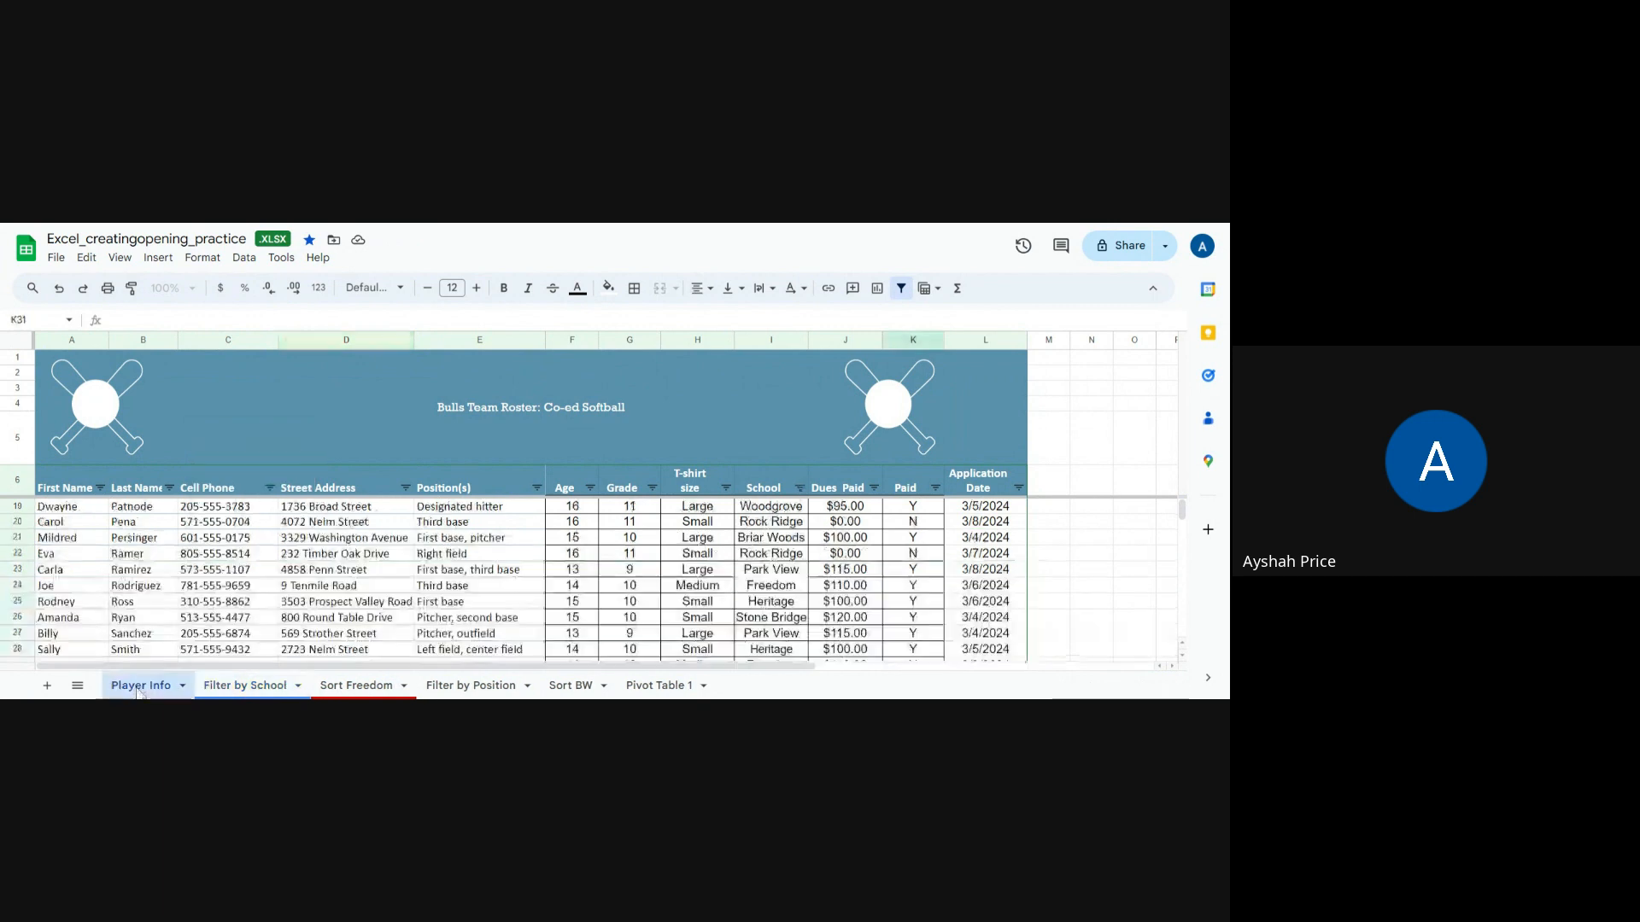
{"action": "scroll", "coordinate": [448, 567], "scroll_direction": "up", "scroll_amount": 4}
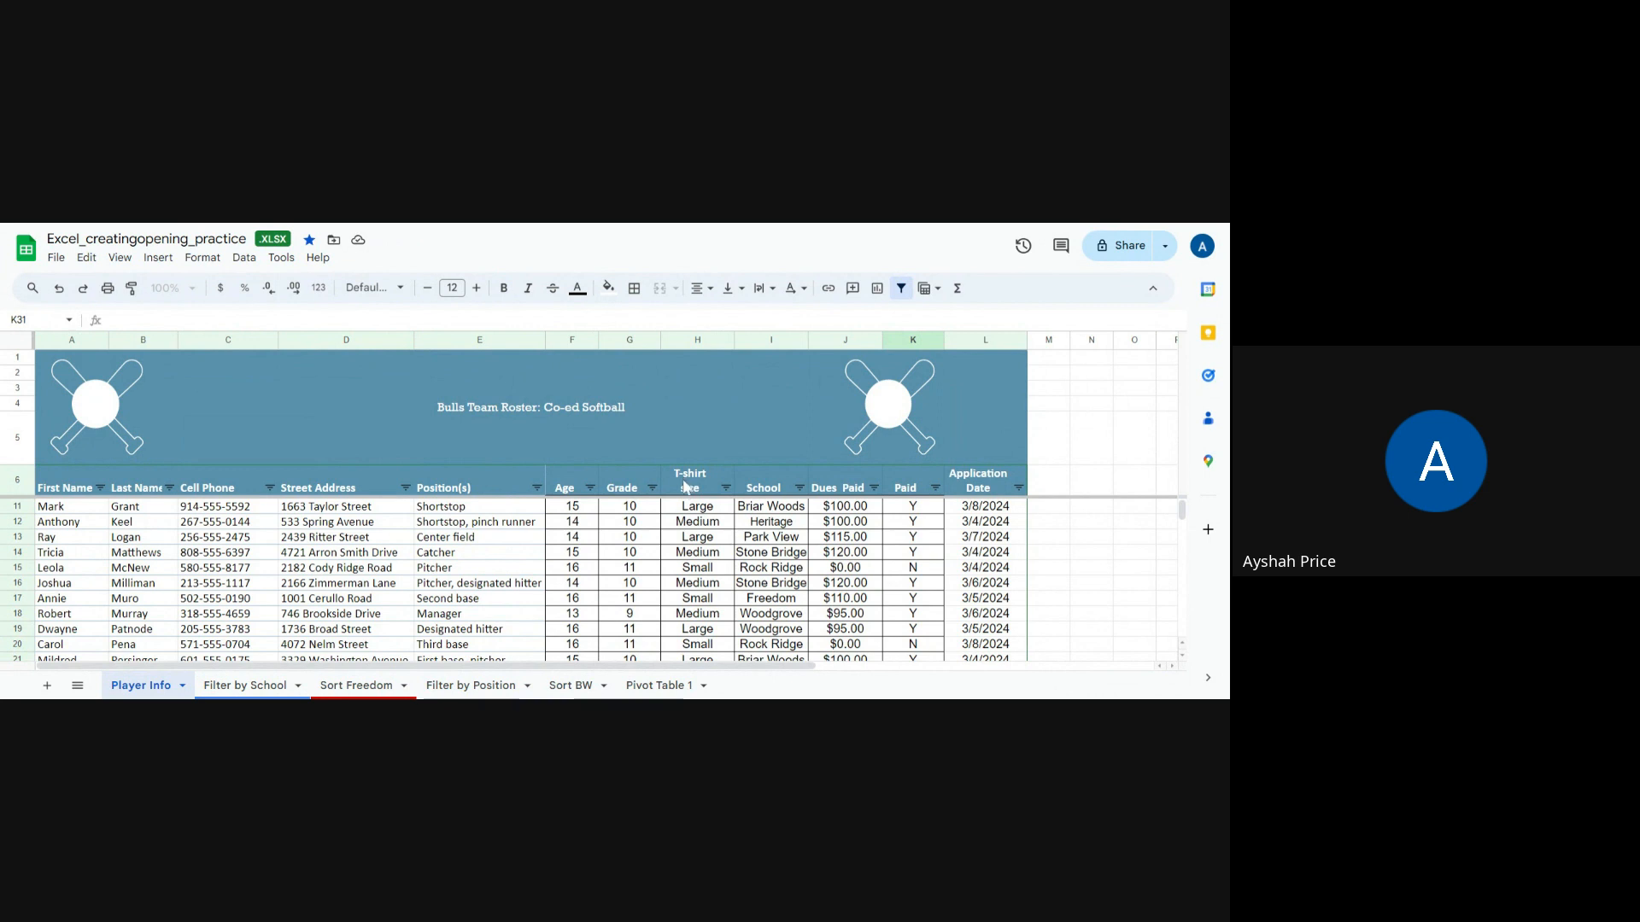
{"action": "left_click_drag", "start_coordinate": [686, 484], "coordinate": [771, 492]}
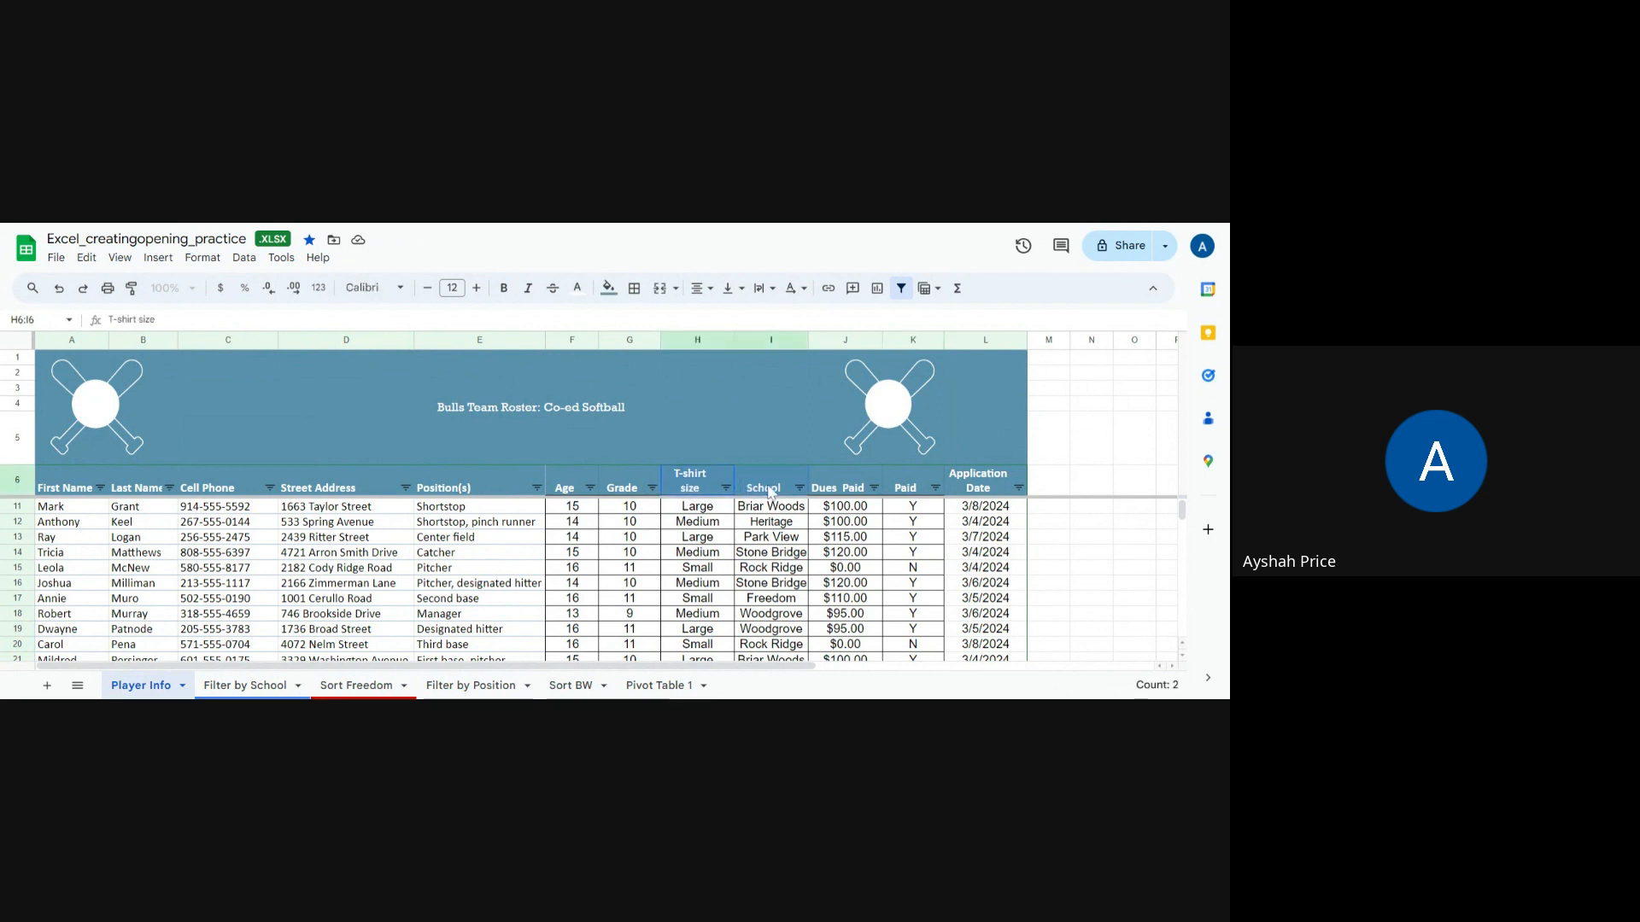
{"action": "left_click", "coordinate": [917, 485]}
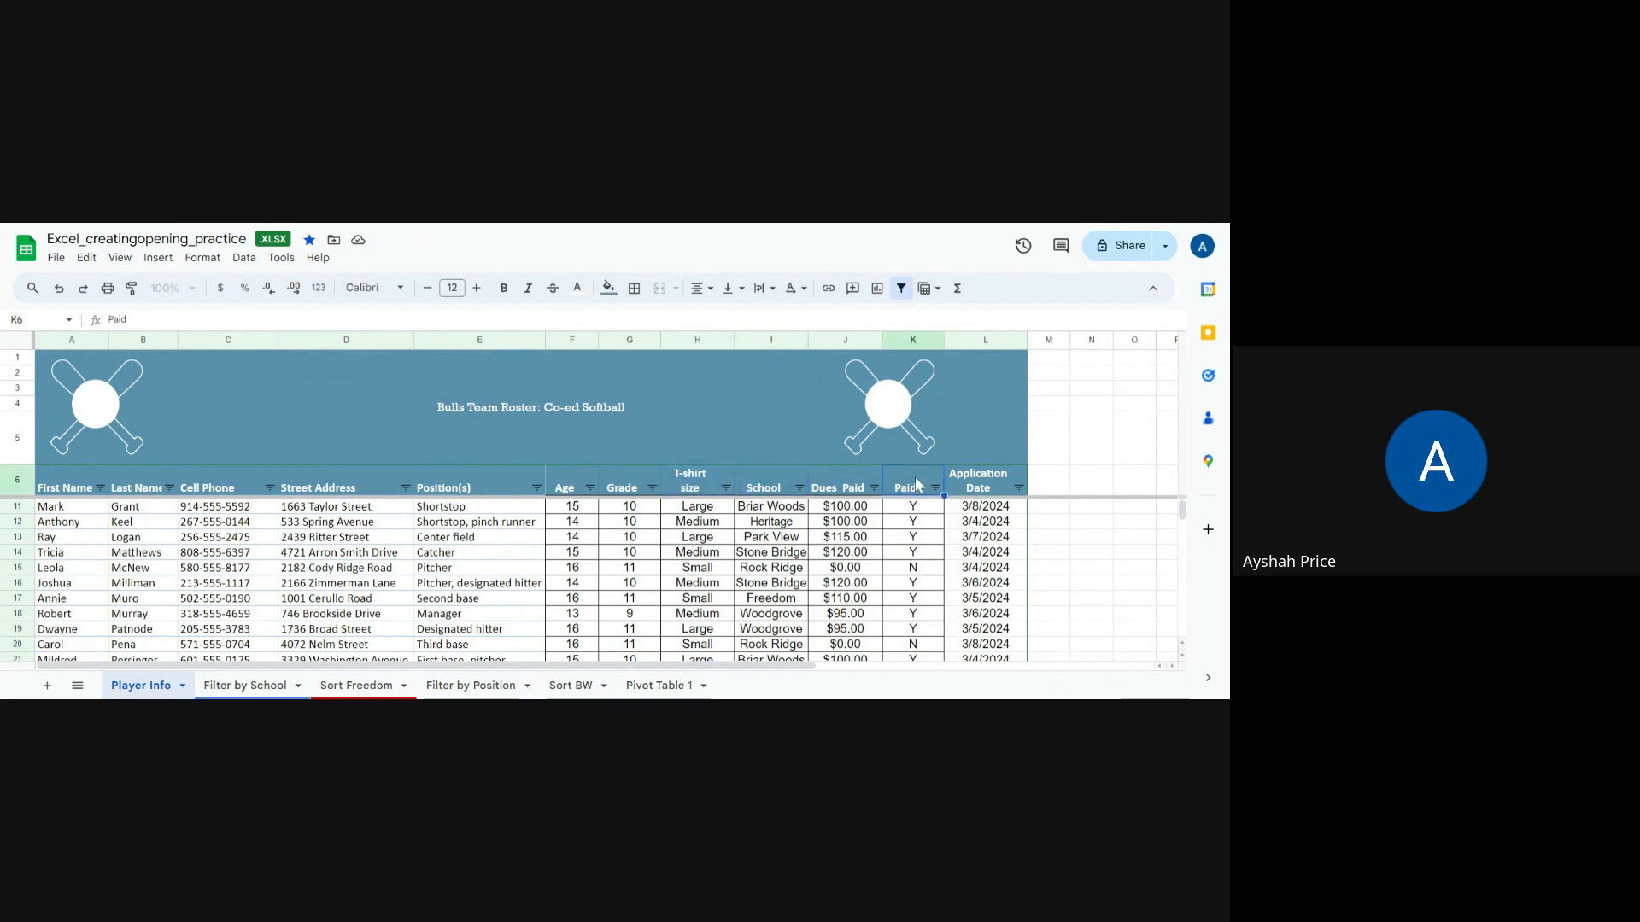
{"action": "left_click_drag", "start_coordinate": [699, 487], "coordinate": [907, 615]}
{"action": "left_click", "coordinate": [687, 632]}
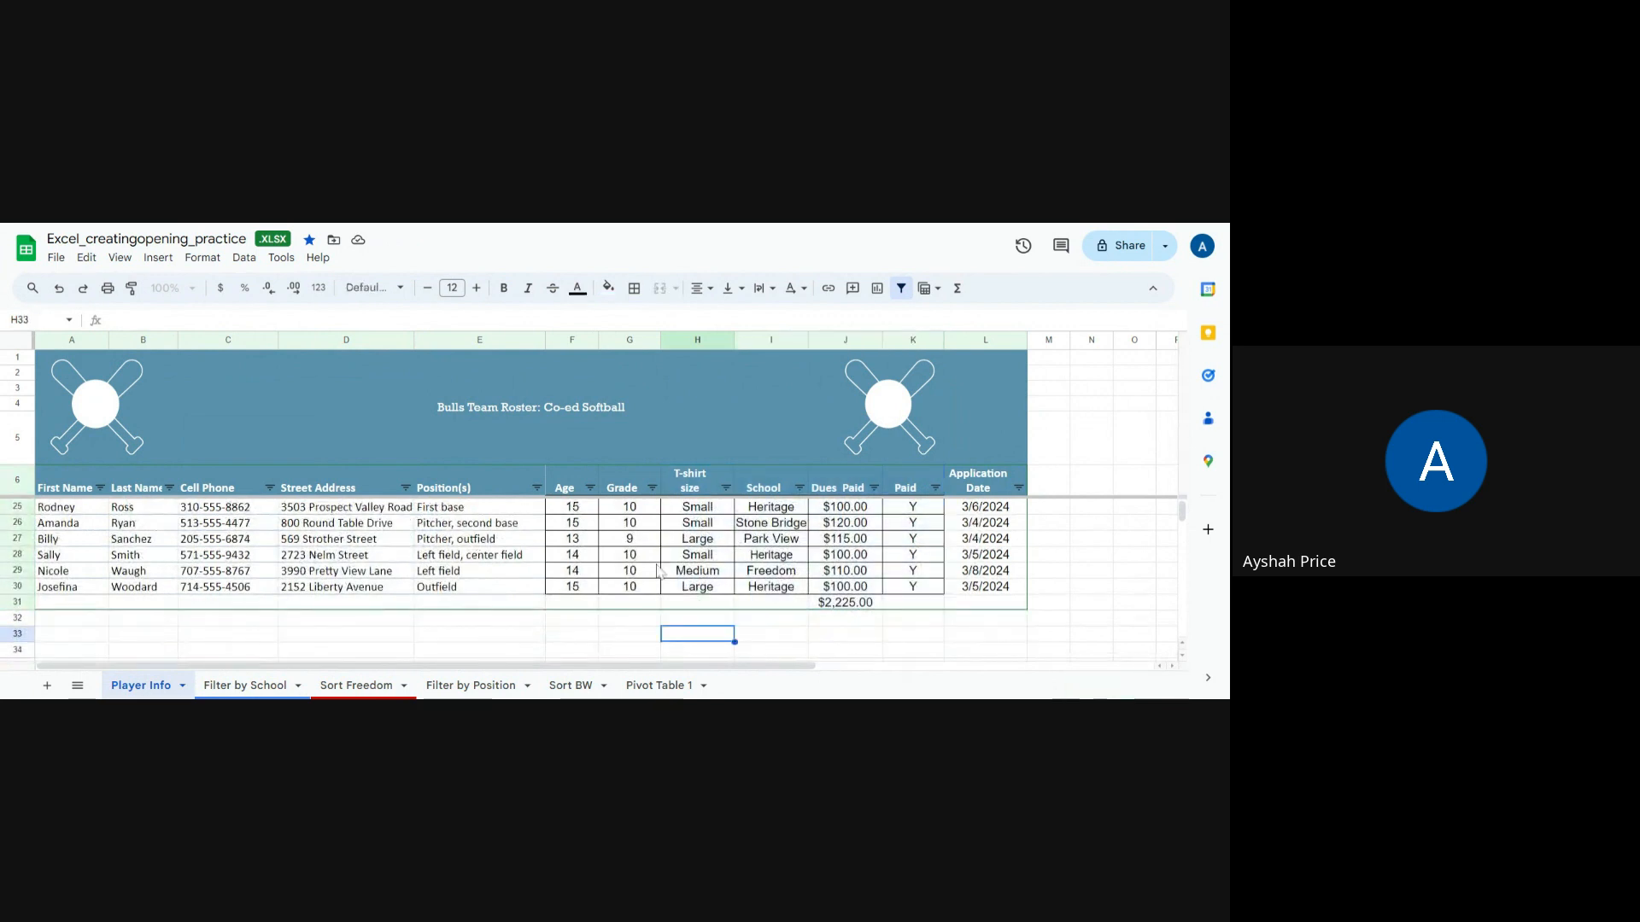
Step: Hide the Grade column on the Player Info sheet, then unhide it
{"action": "left_click", "coordinate": [620, 340]}
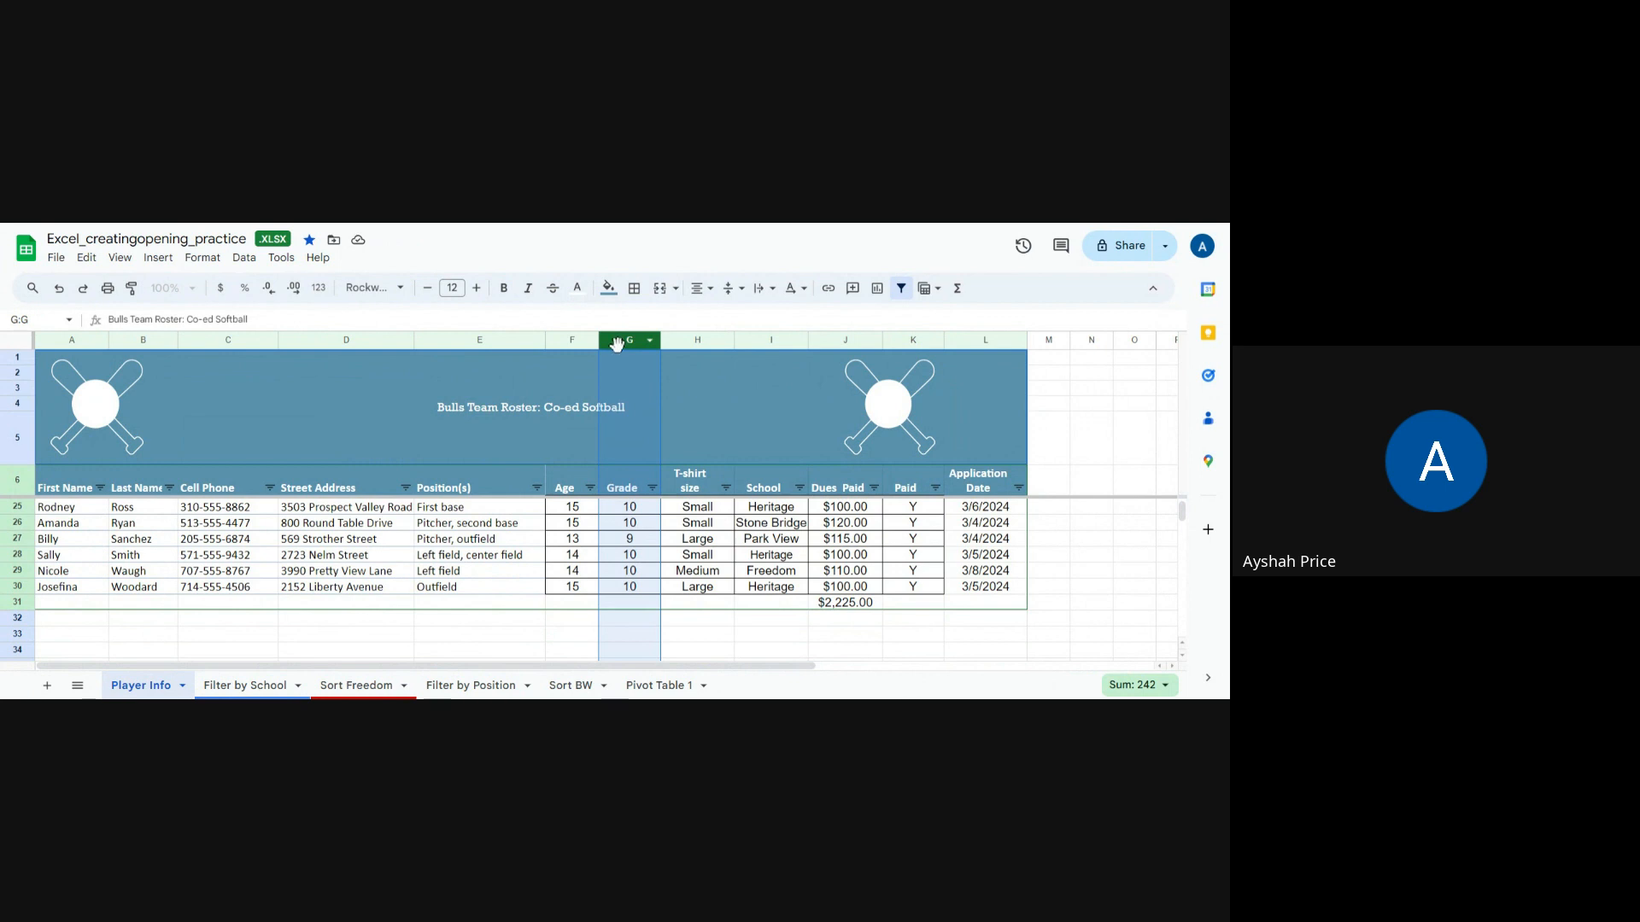
{"action": "right_click", "coordinate": [616, 344]}
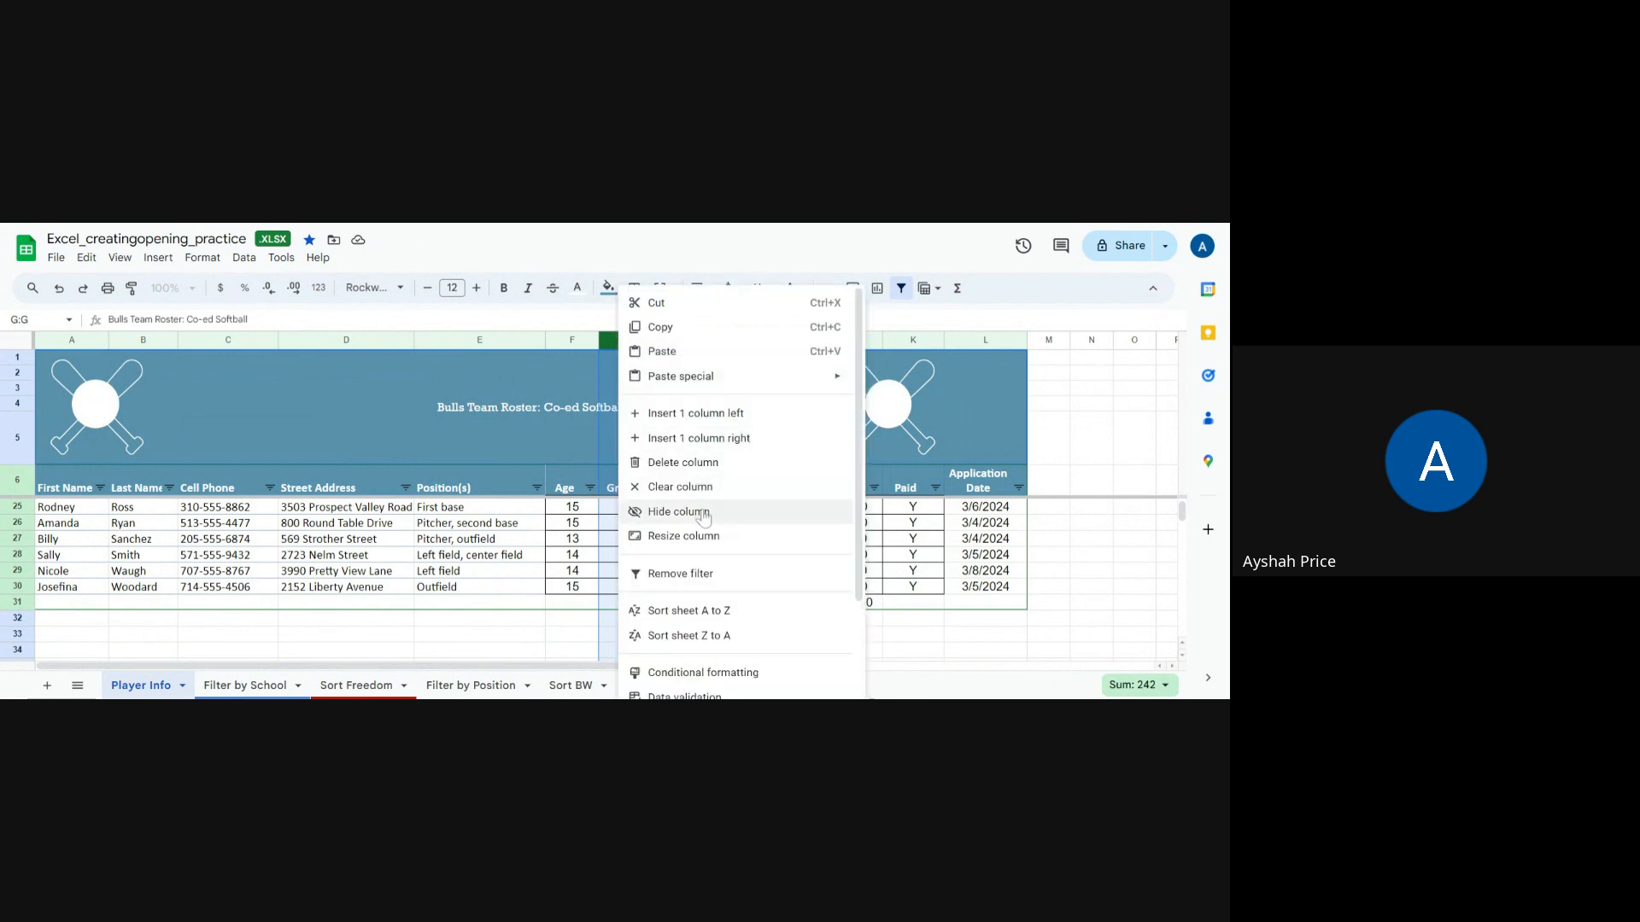
{"action": "left_click", "coordinate": [703, 514]}
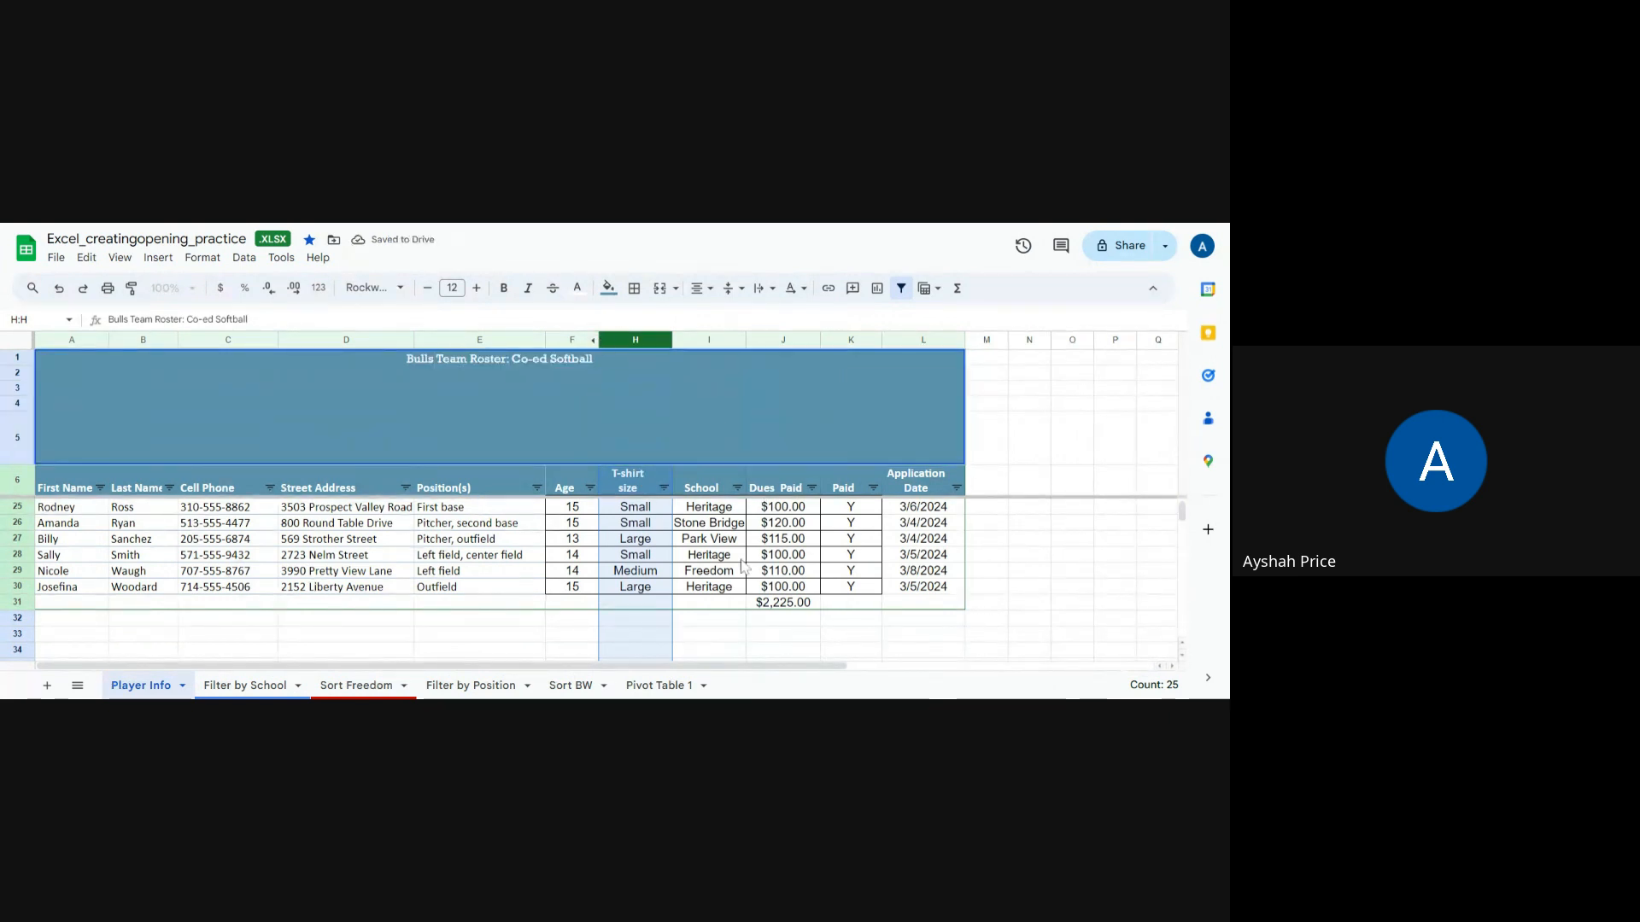
{"action": "left_click", "coordinate": [1018, 556]}
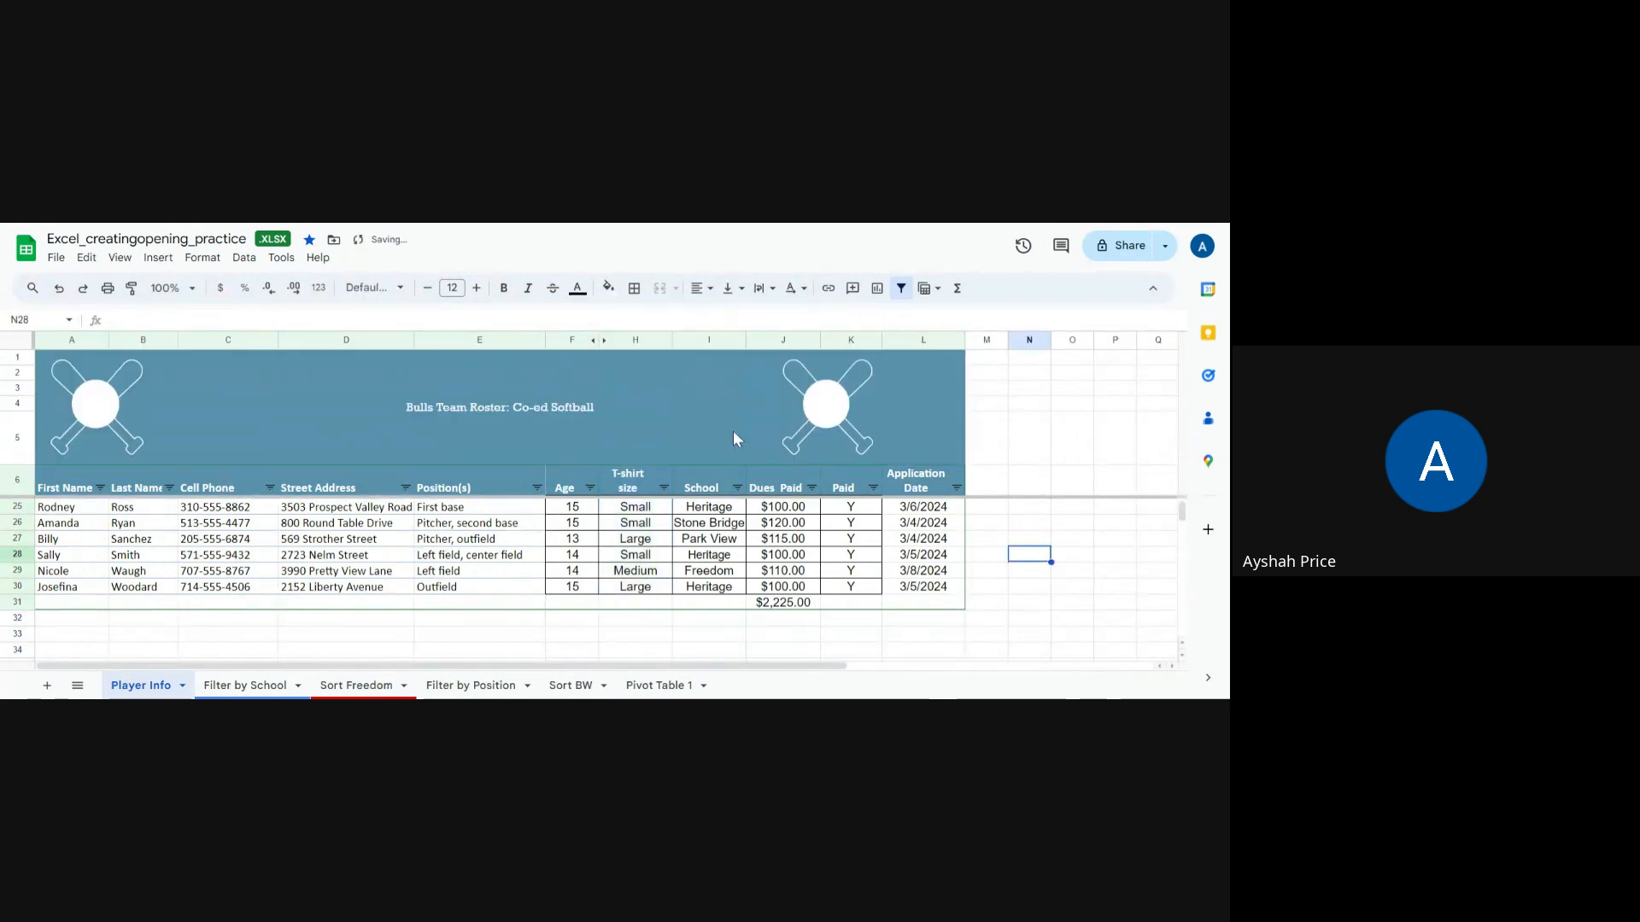
{"action": "left_click", "coordinate": [606, 345]}
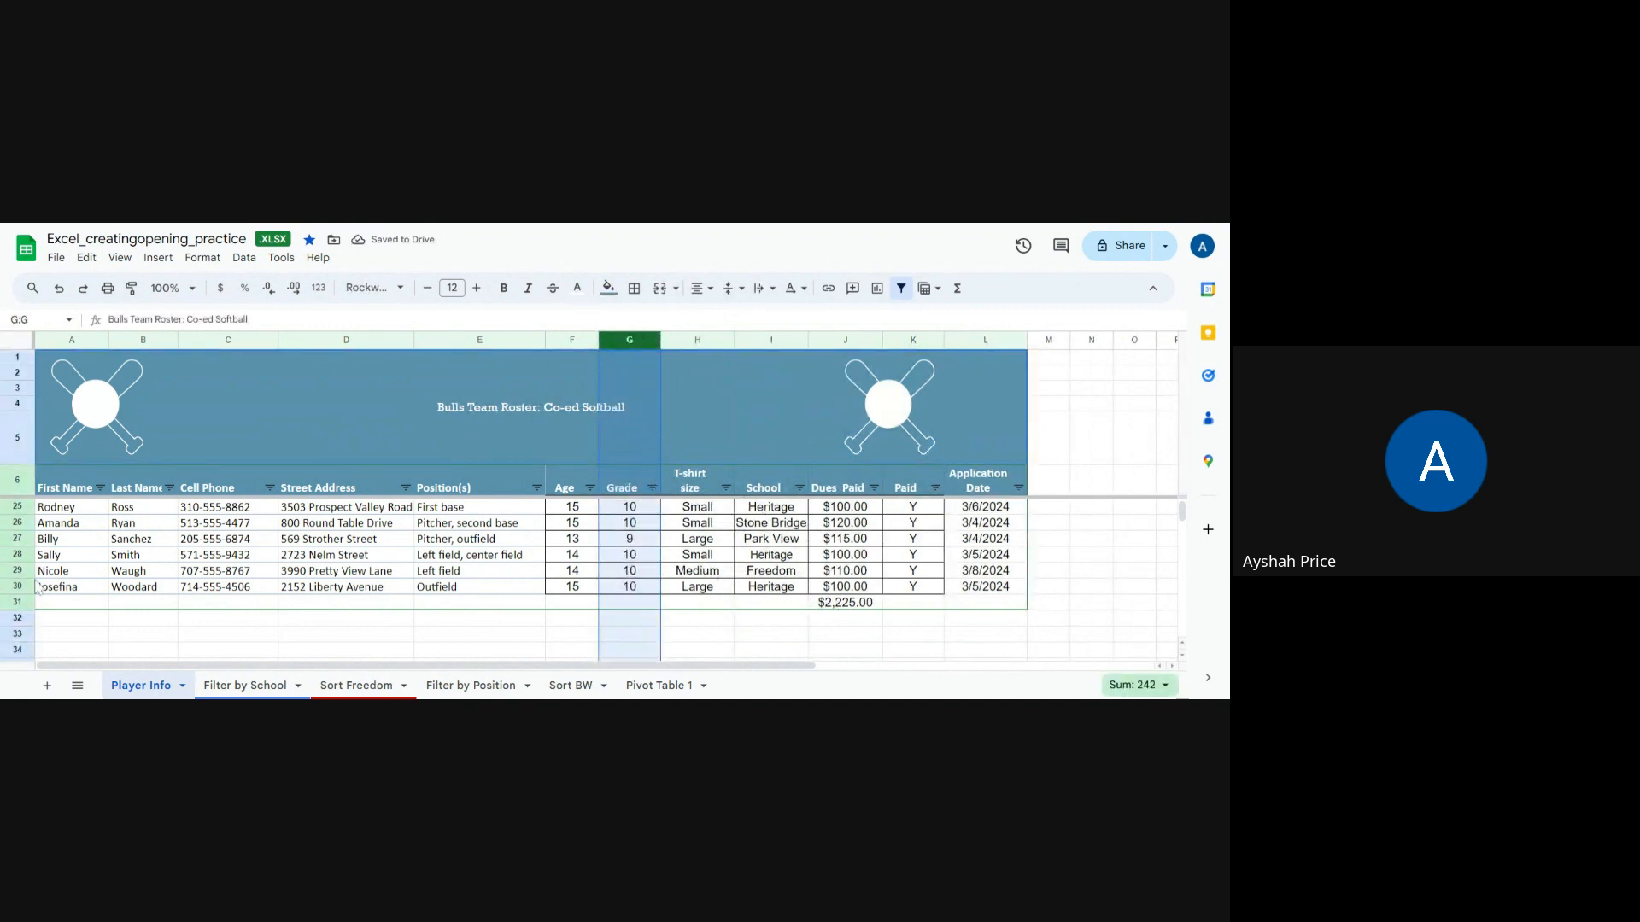
Step: Hide the Player Info sheet, then undo the hiding
{"action": "right_click", "coordinate": [164, 688]}
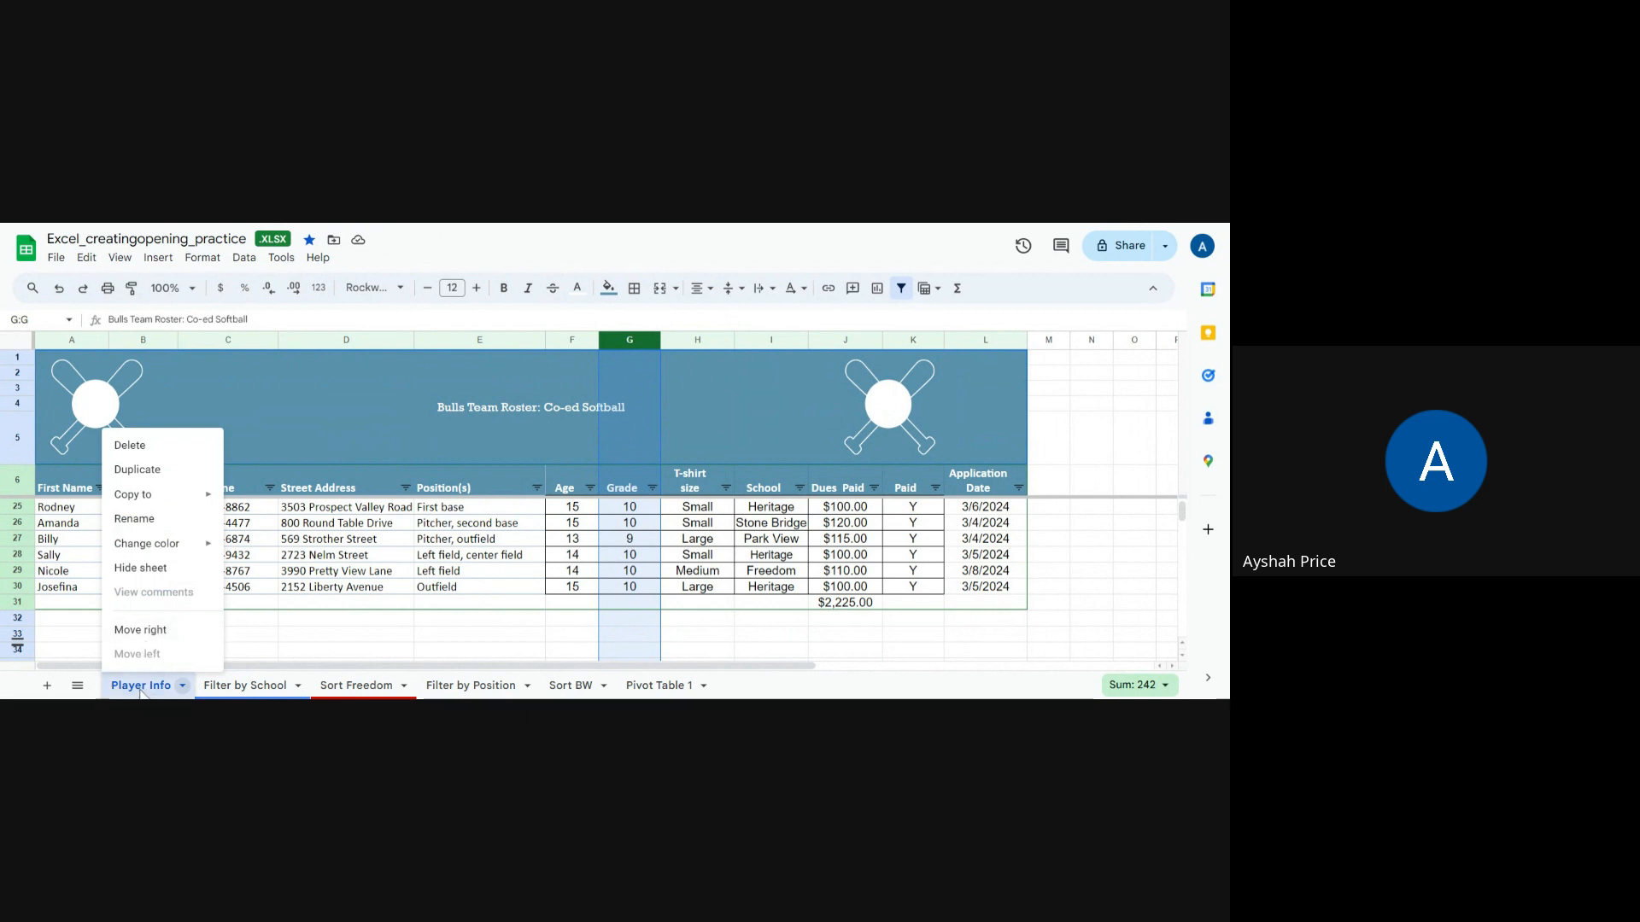
{"action": "left_click", "coordinate": [140, 568]}
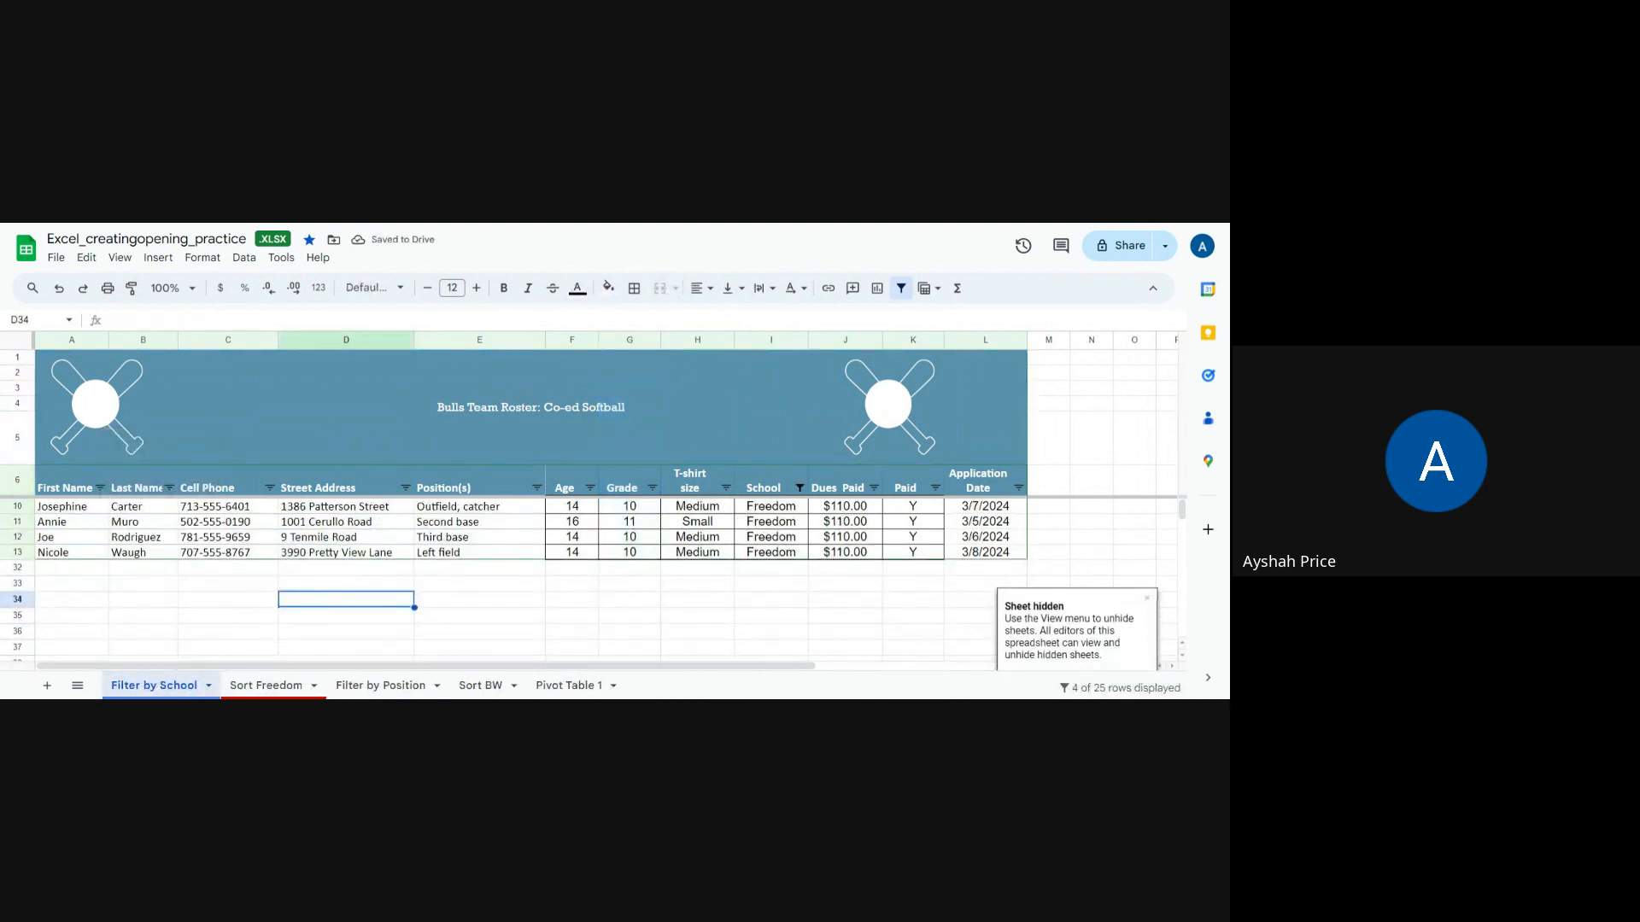
{"action": "left_click", "coordinate": [1149, 600]}
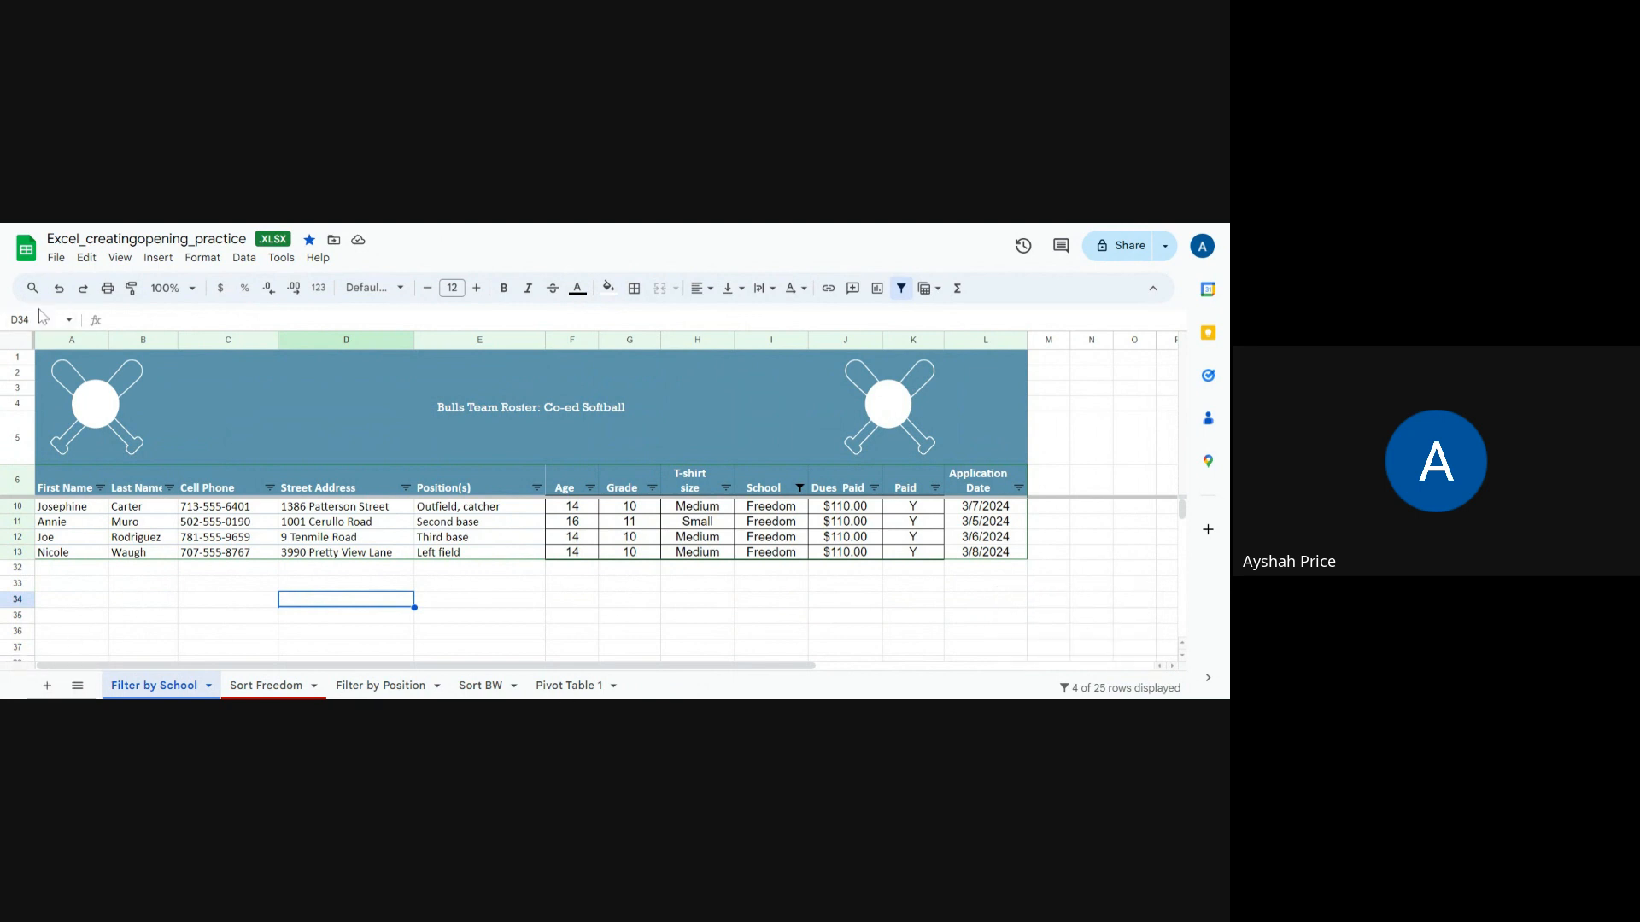
{"action": "left_click", "coordinate": [59, 288]}
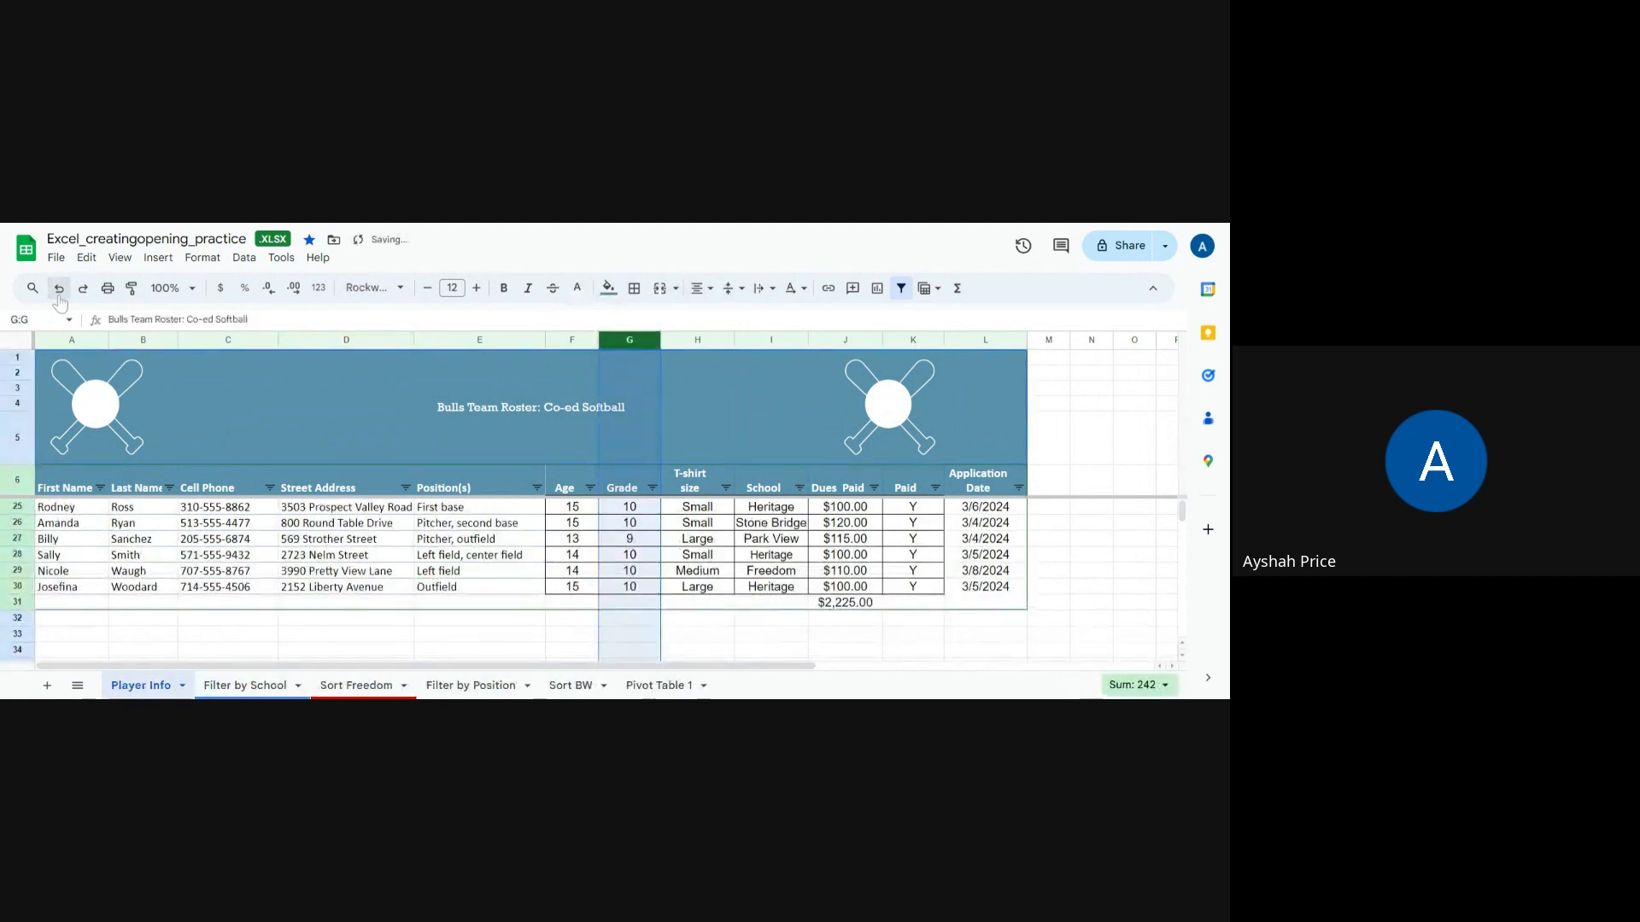
{"action": "left_click", "coordinate": [200, 638]}
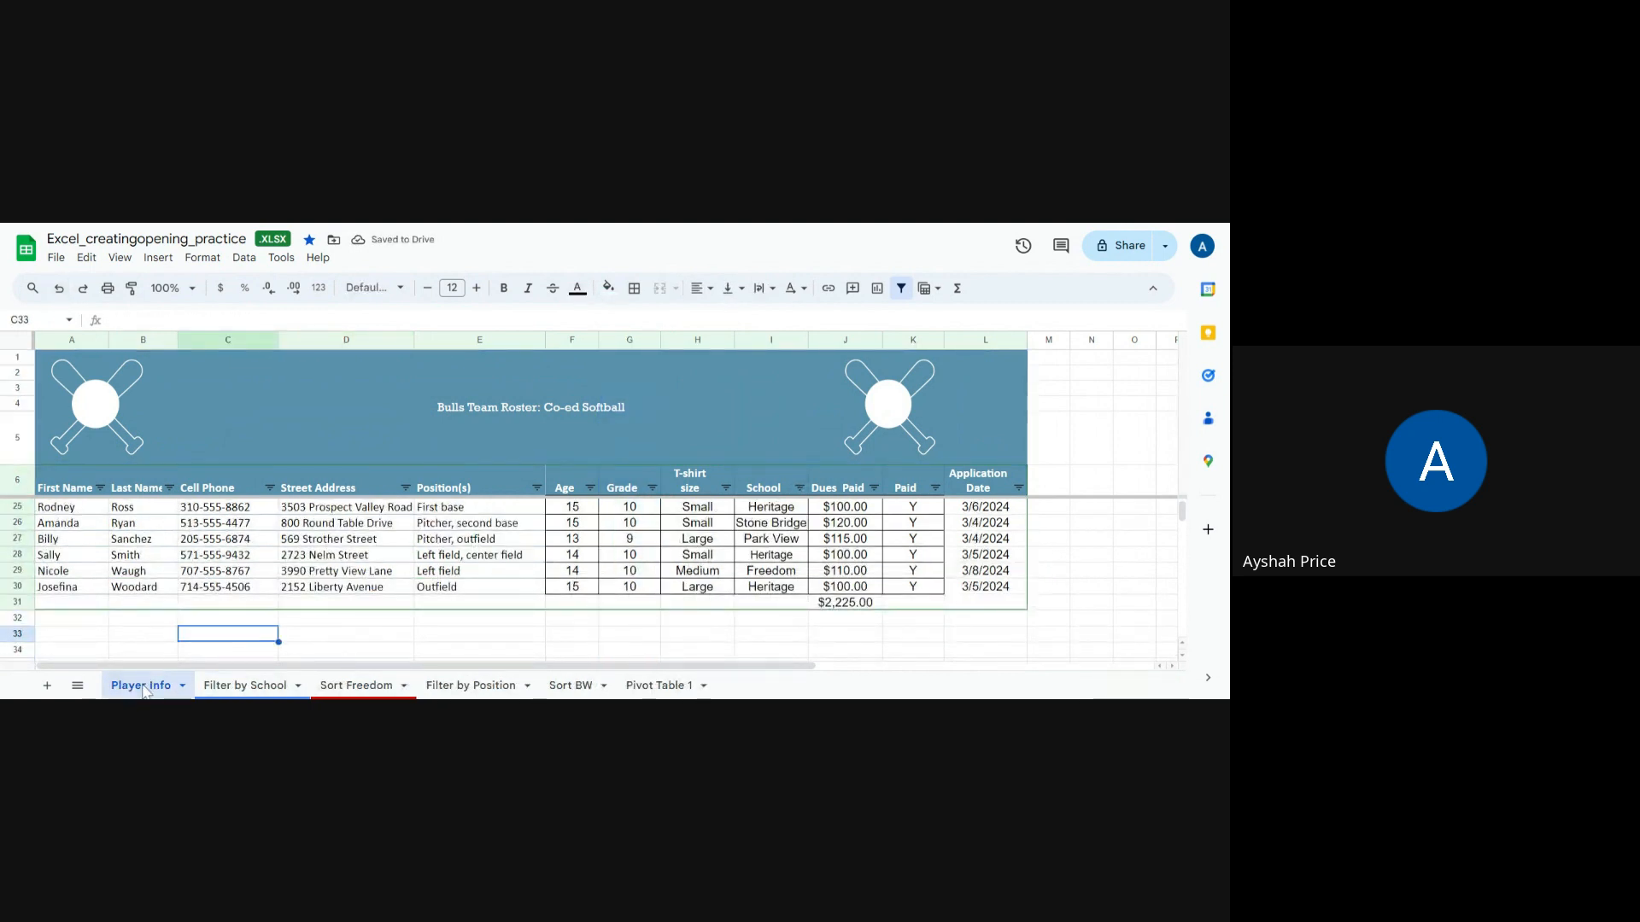
Step: Add a new sheet and rename it T-shirt size
{"action": "scroll", "coordinate": [365, 637], "scroll_direction": "up", "scroll_amount": 6}
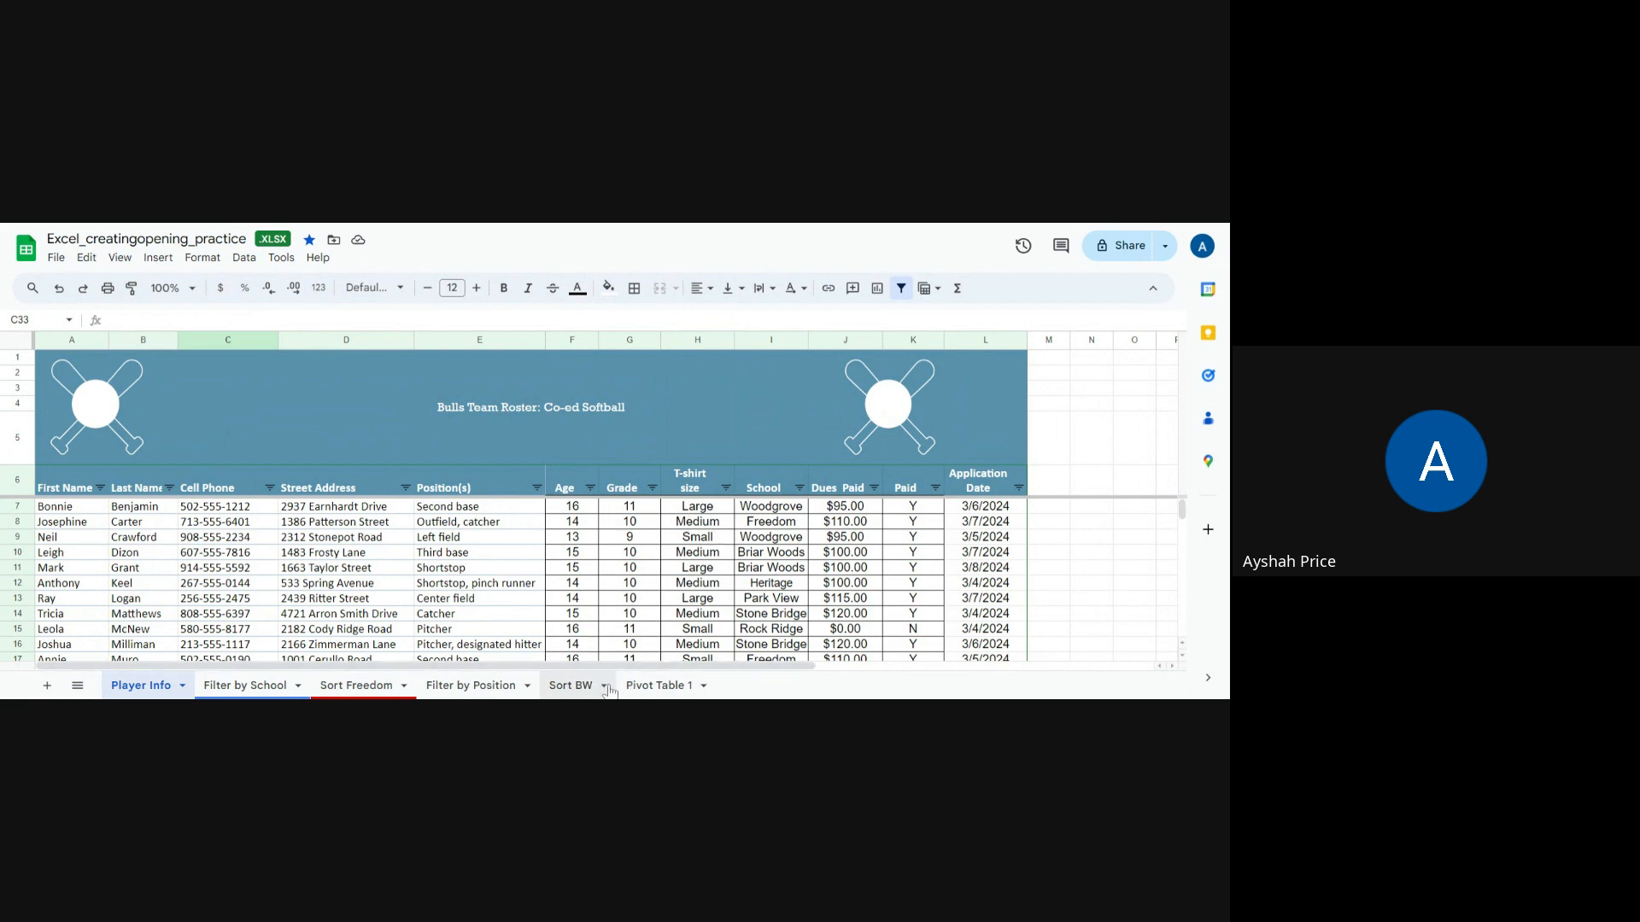
{"action": "left_click", "coordinate": [47, 686]}
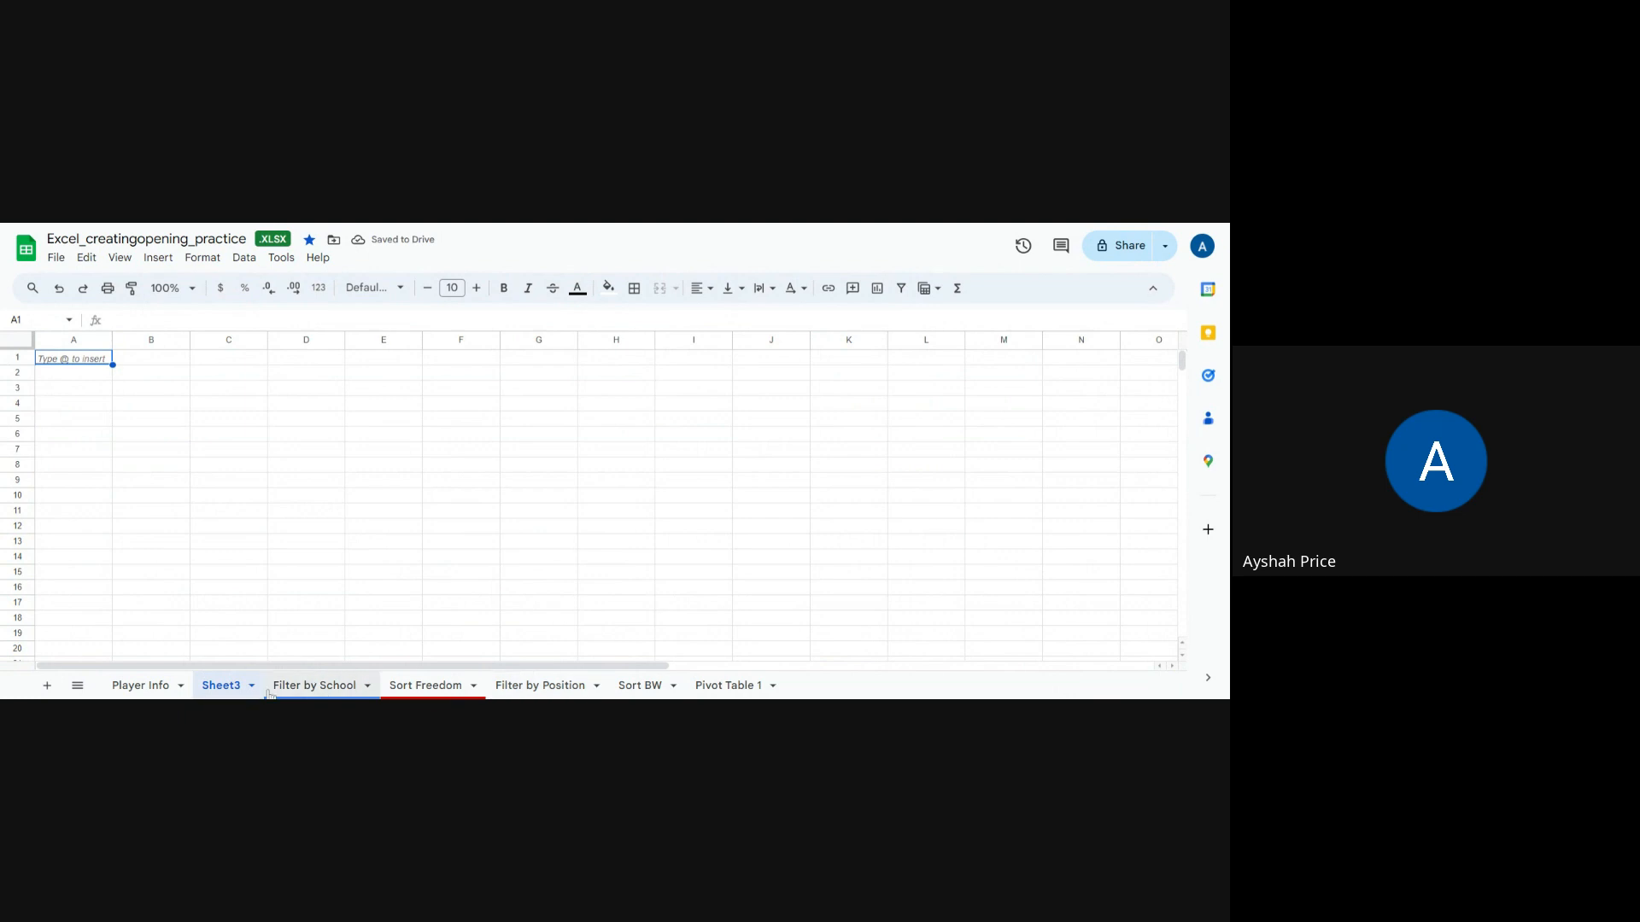
{"action": "right_click", "coordinate": [240, 692]}
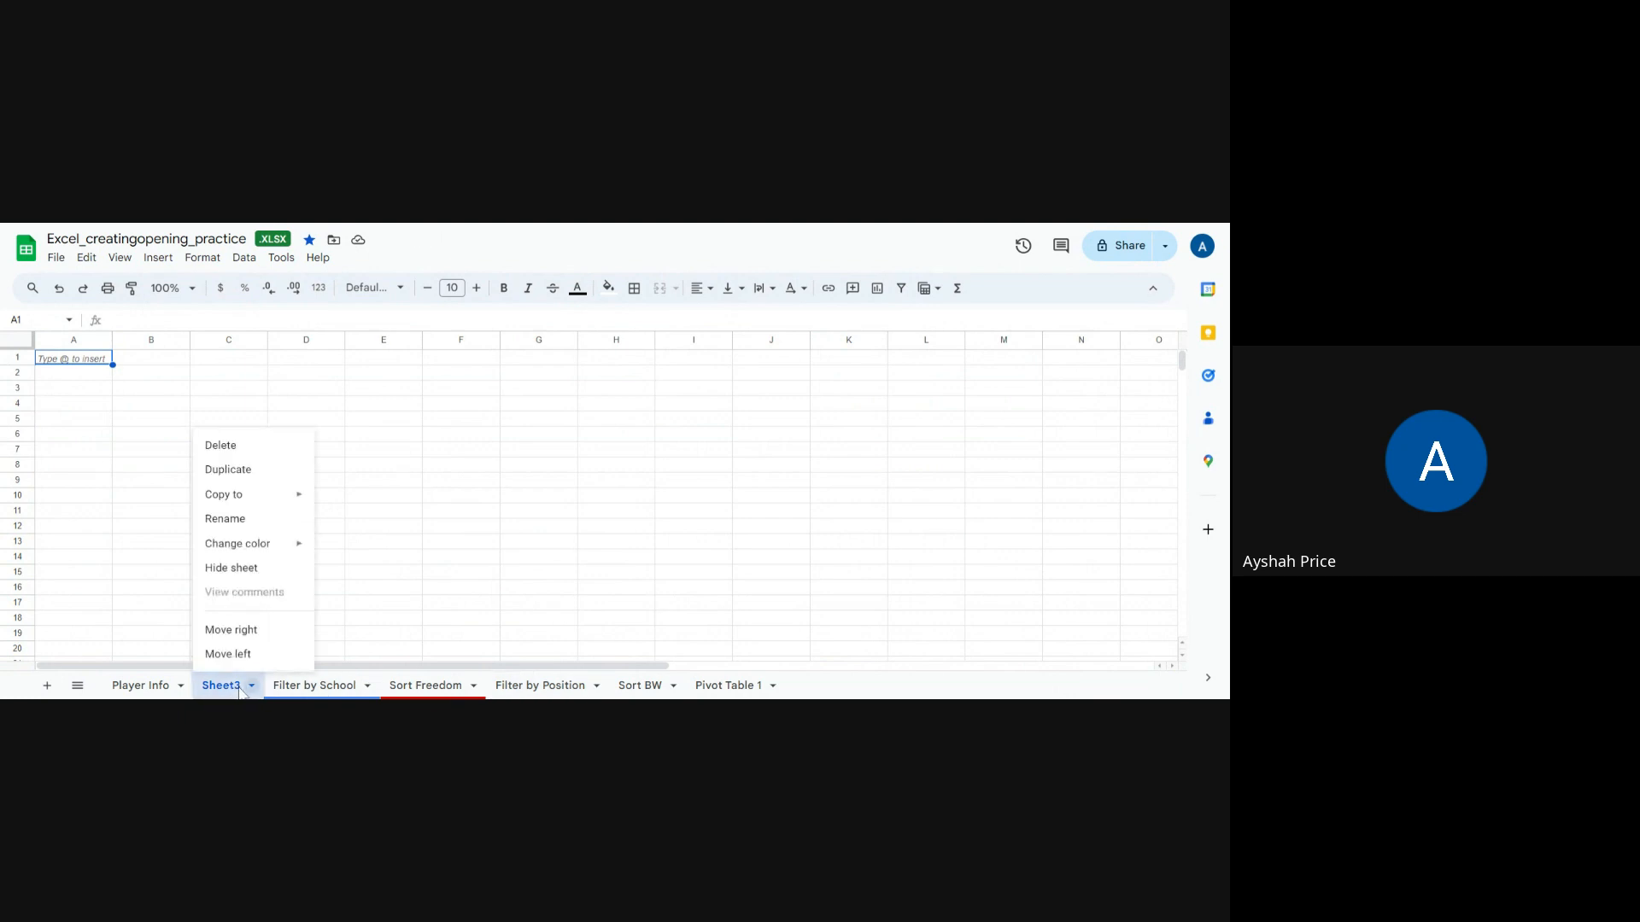
{"action": "left_click", "coordinate": [229, 519]}
{"action": "type", "text": "T"}
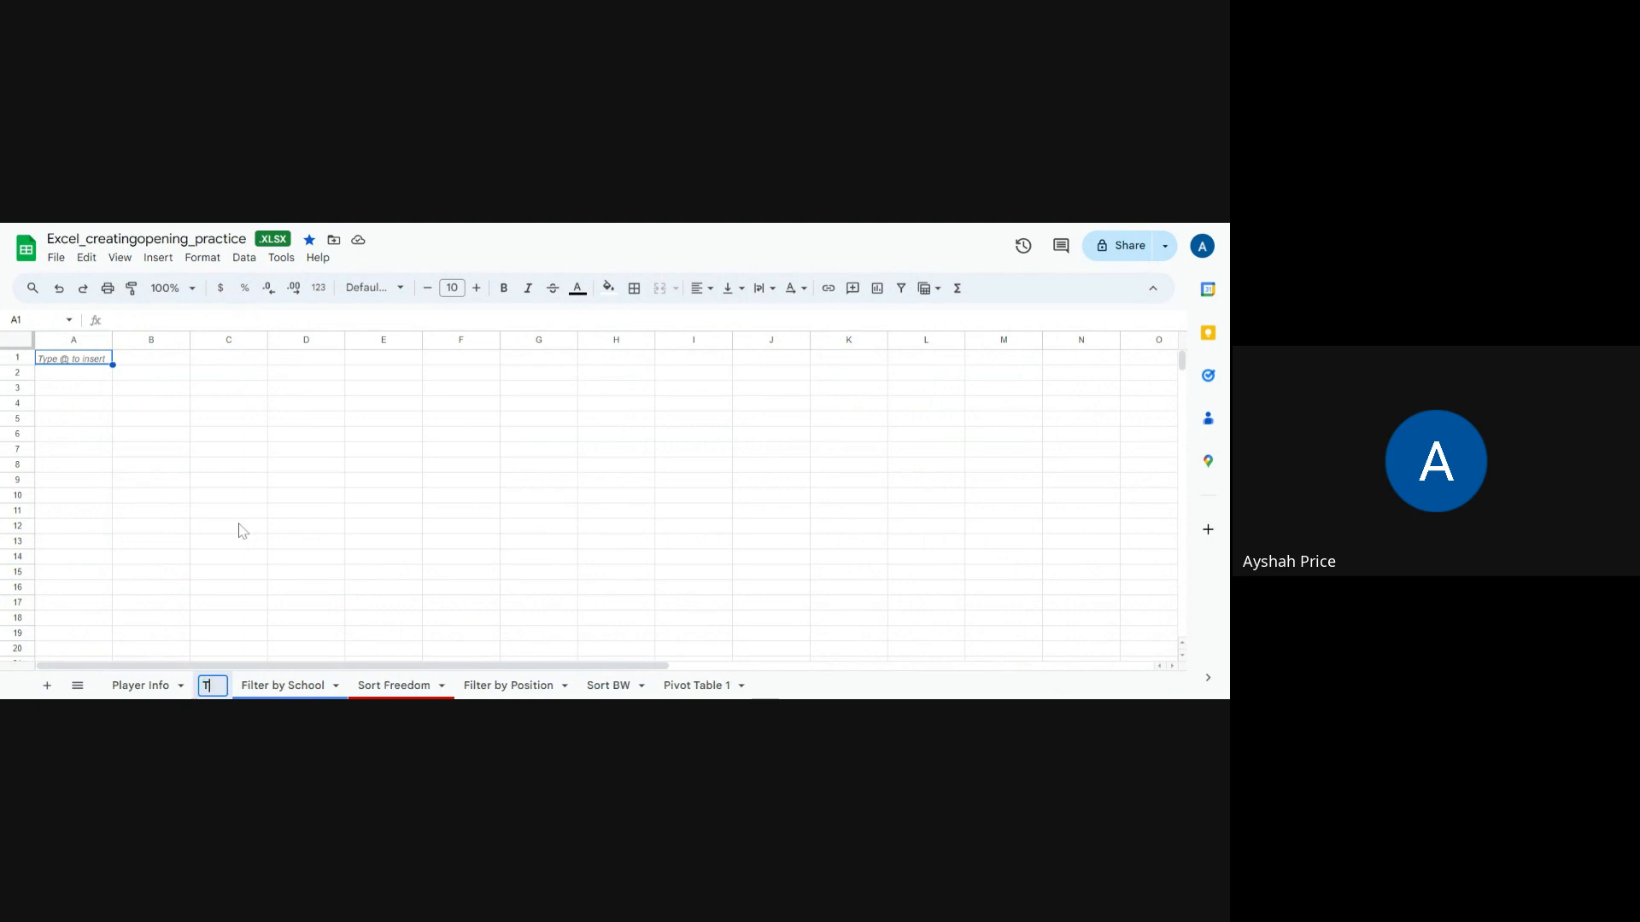
{"action": "type", "text": "-shirt"}
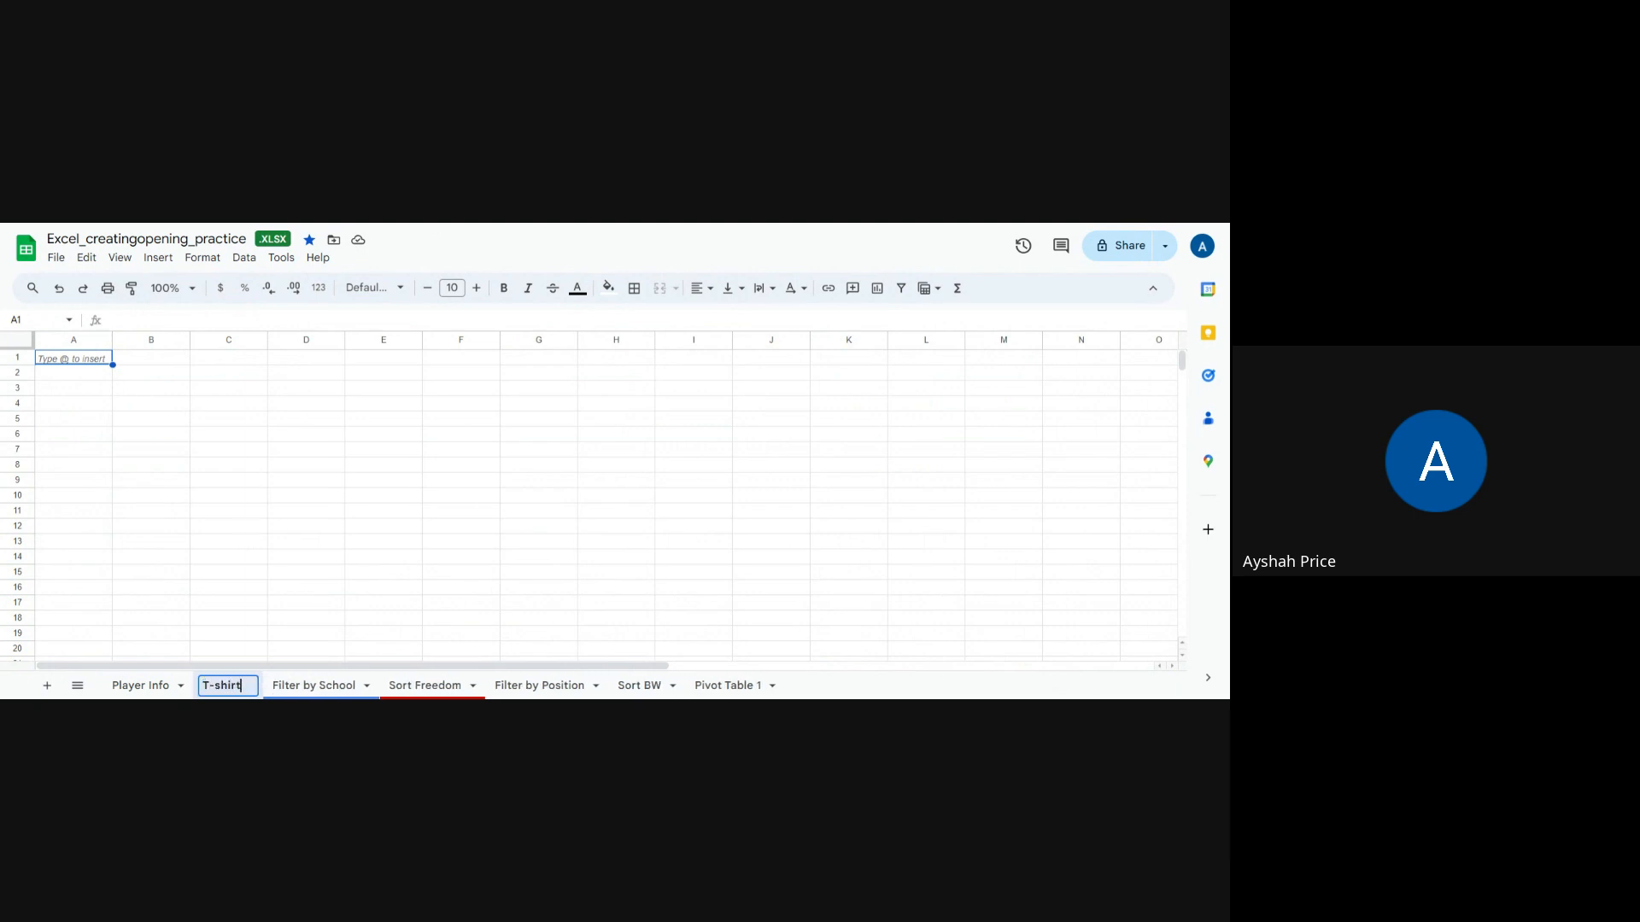
{"action": "type", "text": " si"}
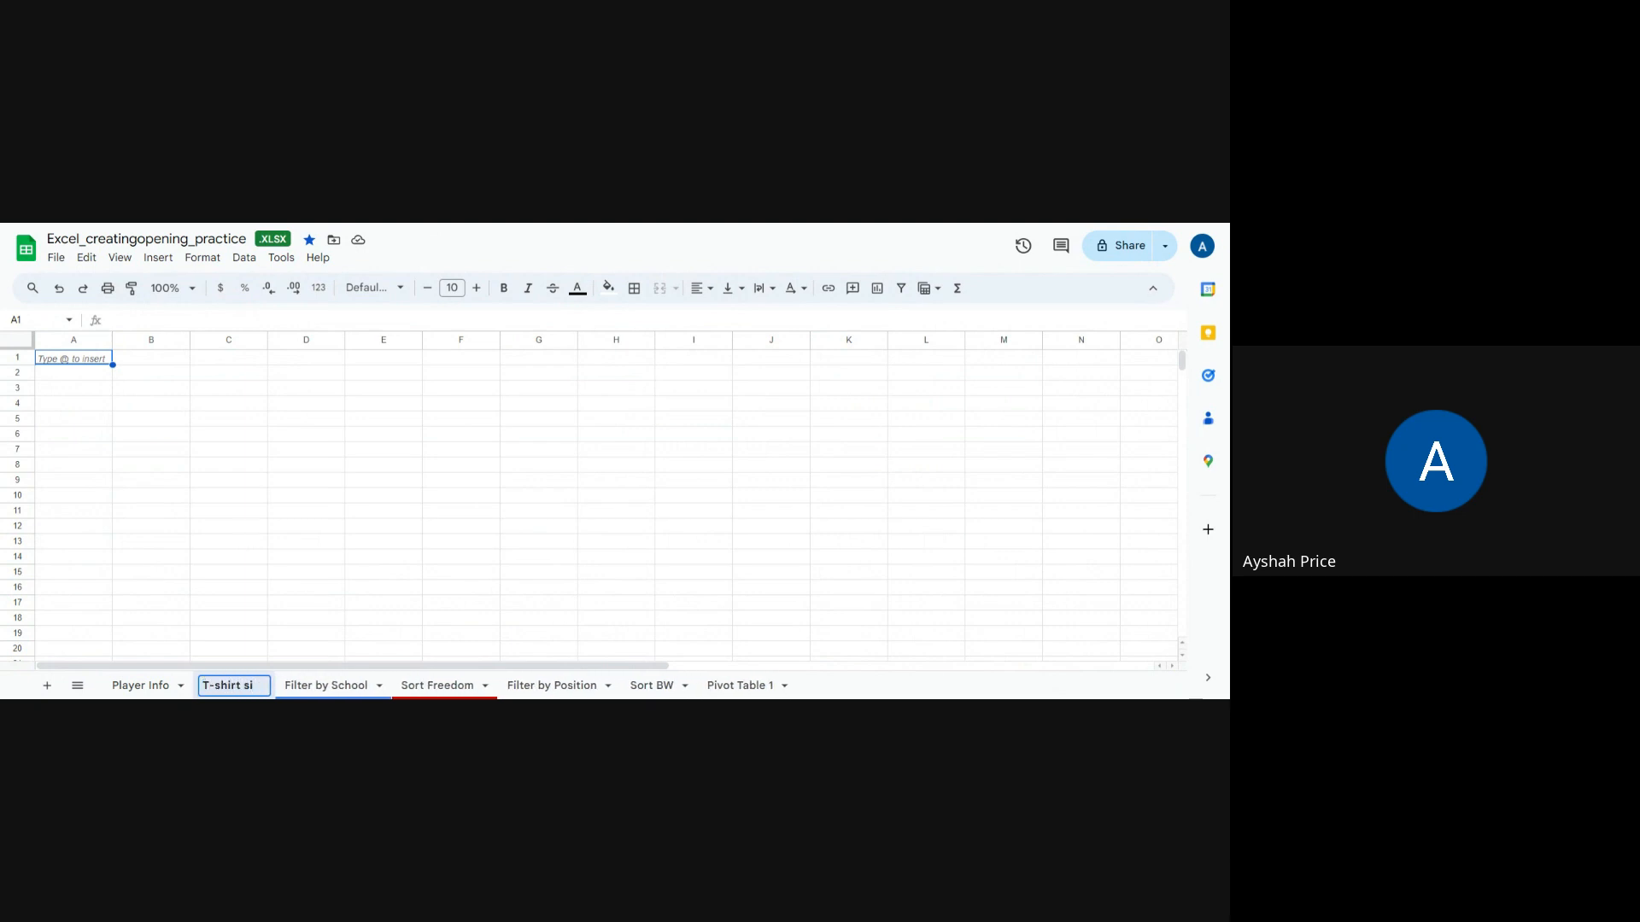
{"action": "type", "text": "ze"}
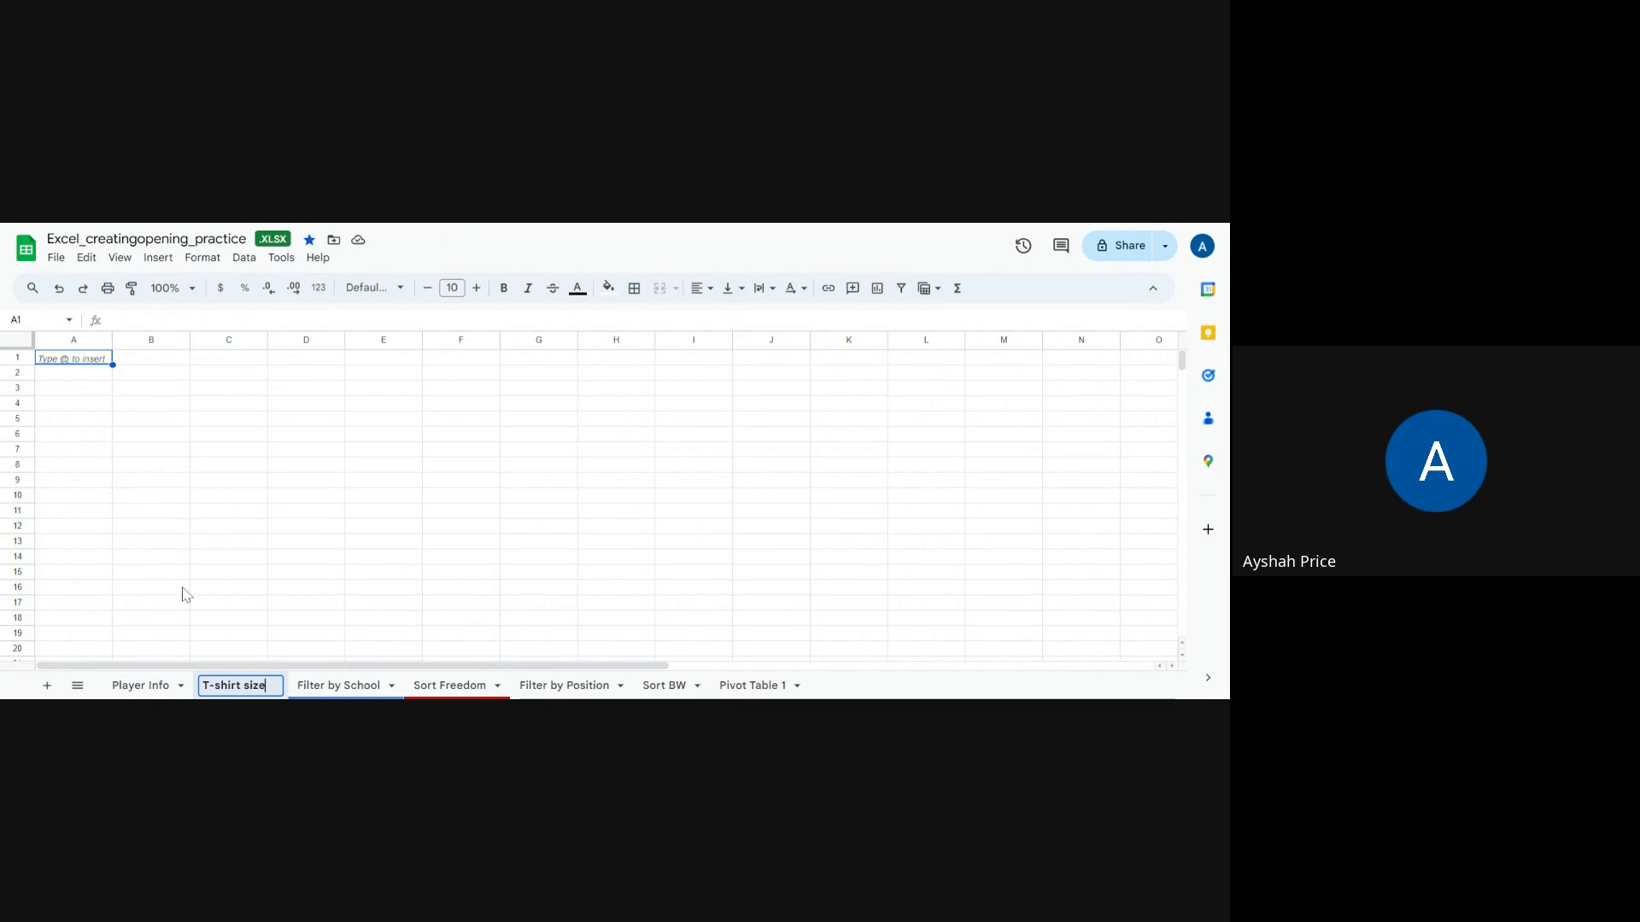
Step: Copy the roster range A6:L30 from the Player Info sheet and paste it into cell A1 of the T-shirt size sheet
{"action": "left_click", "coordinate": [124, 688]}
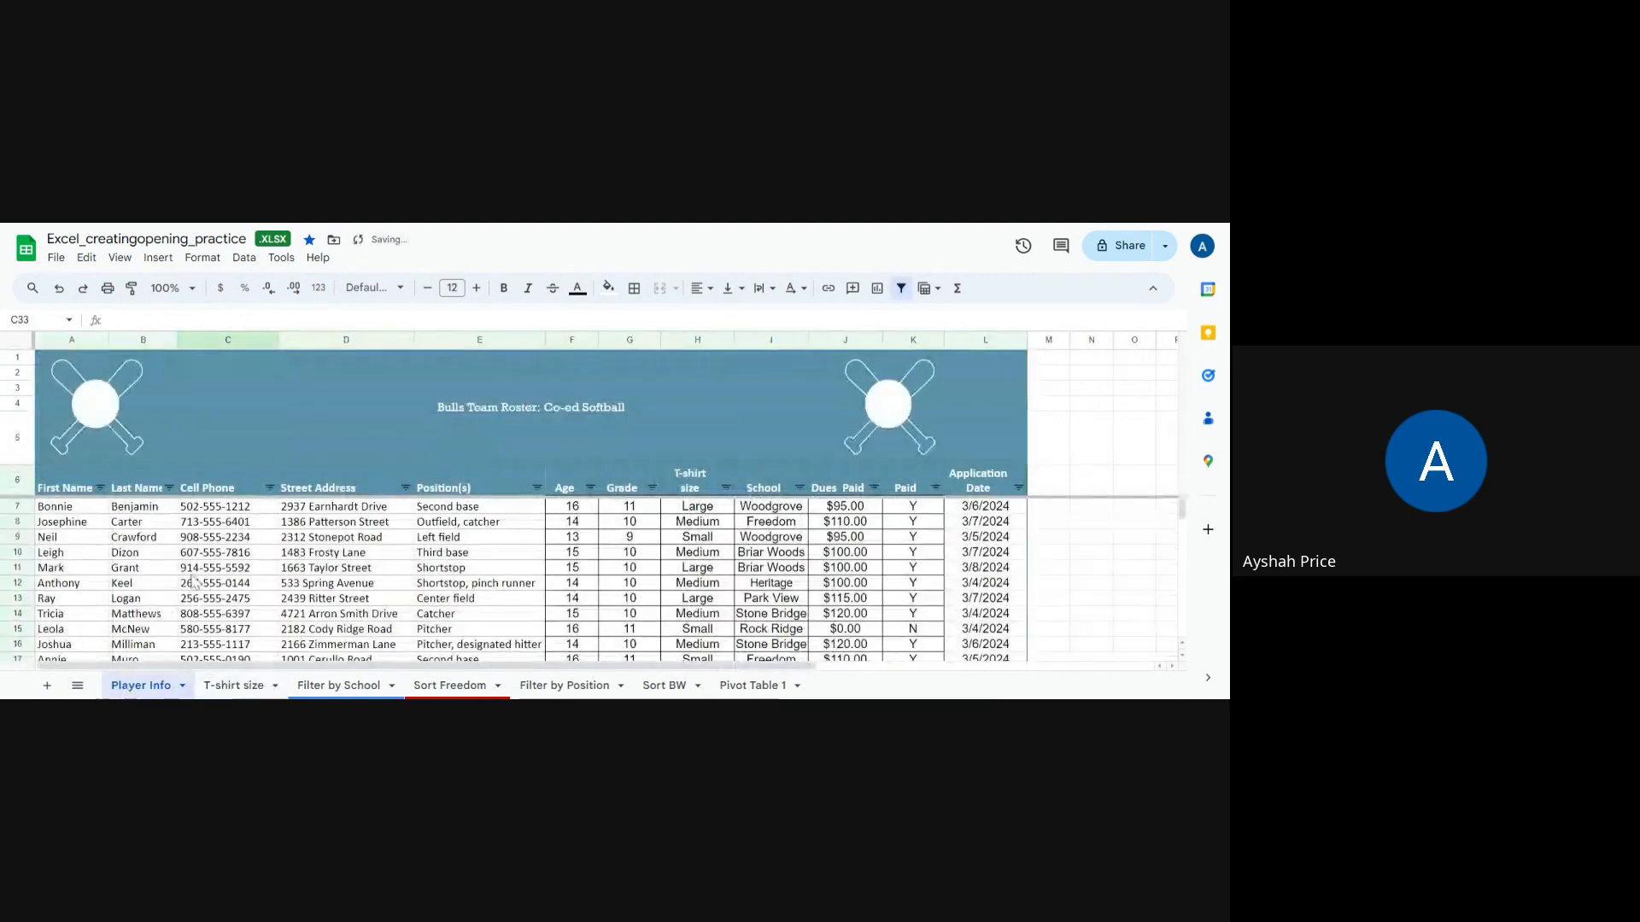
{"action": "left_click", "coordinate": [73, 490]}
{"action": "left_click_drag", "start_coordinate": [96, 490], "coordinate": [1001, 572]}
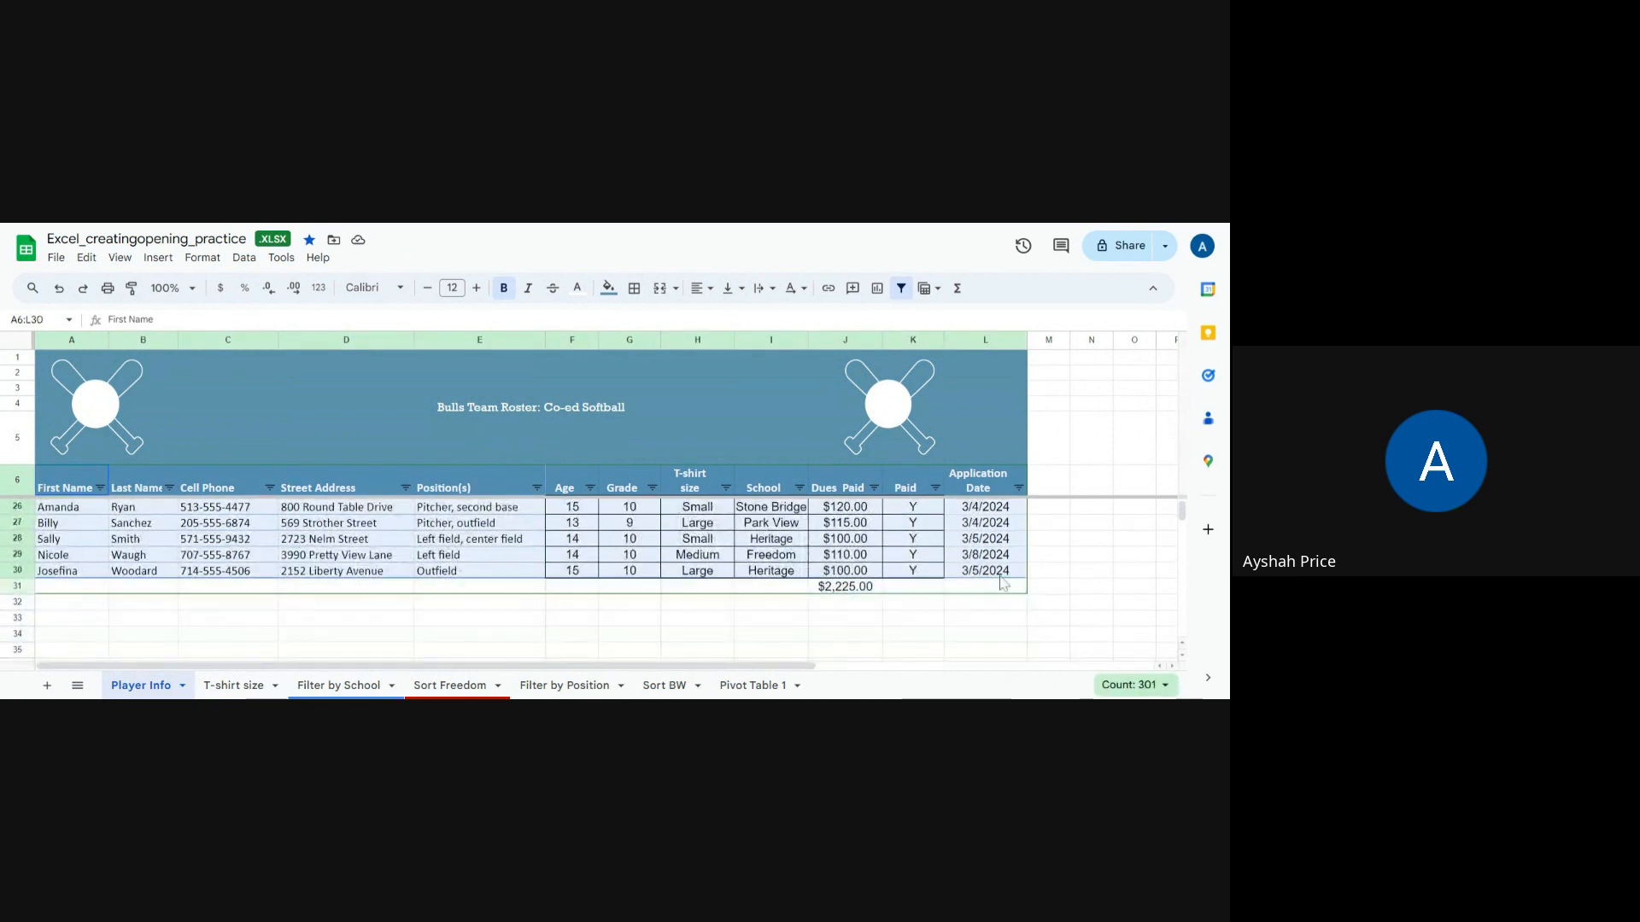
{"action": "right_click", "coordinate": [822, 547]}
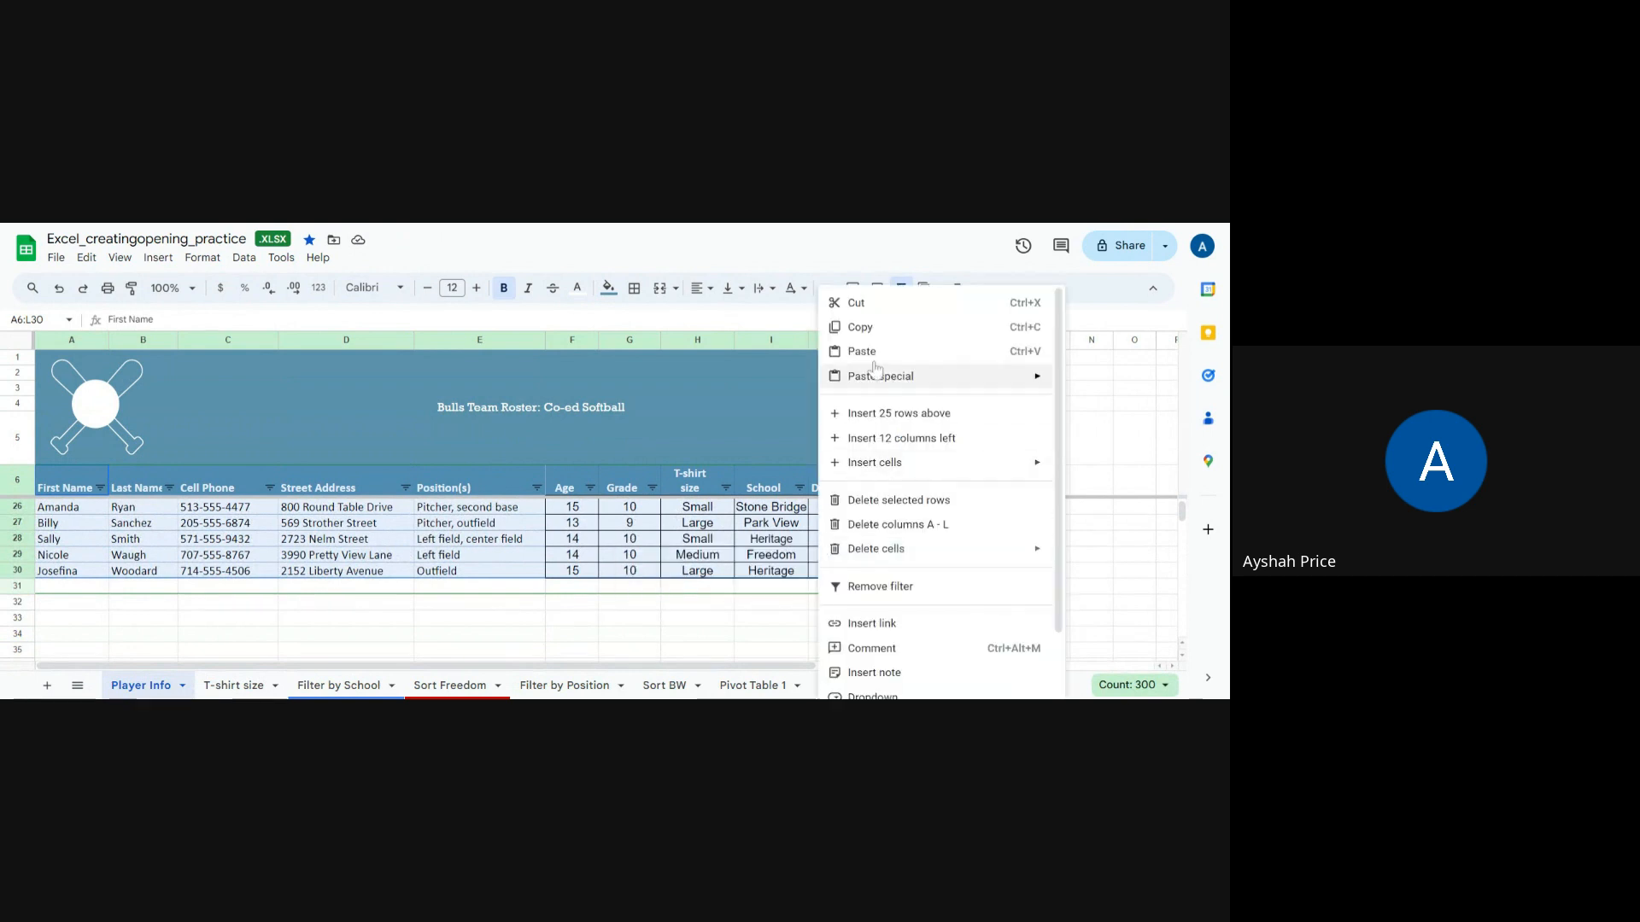
{"action": "left_click", "coordinate": [859, 328]}
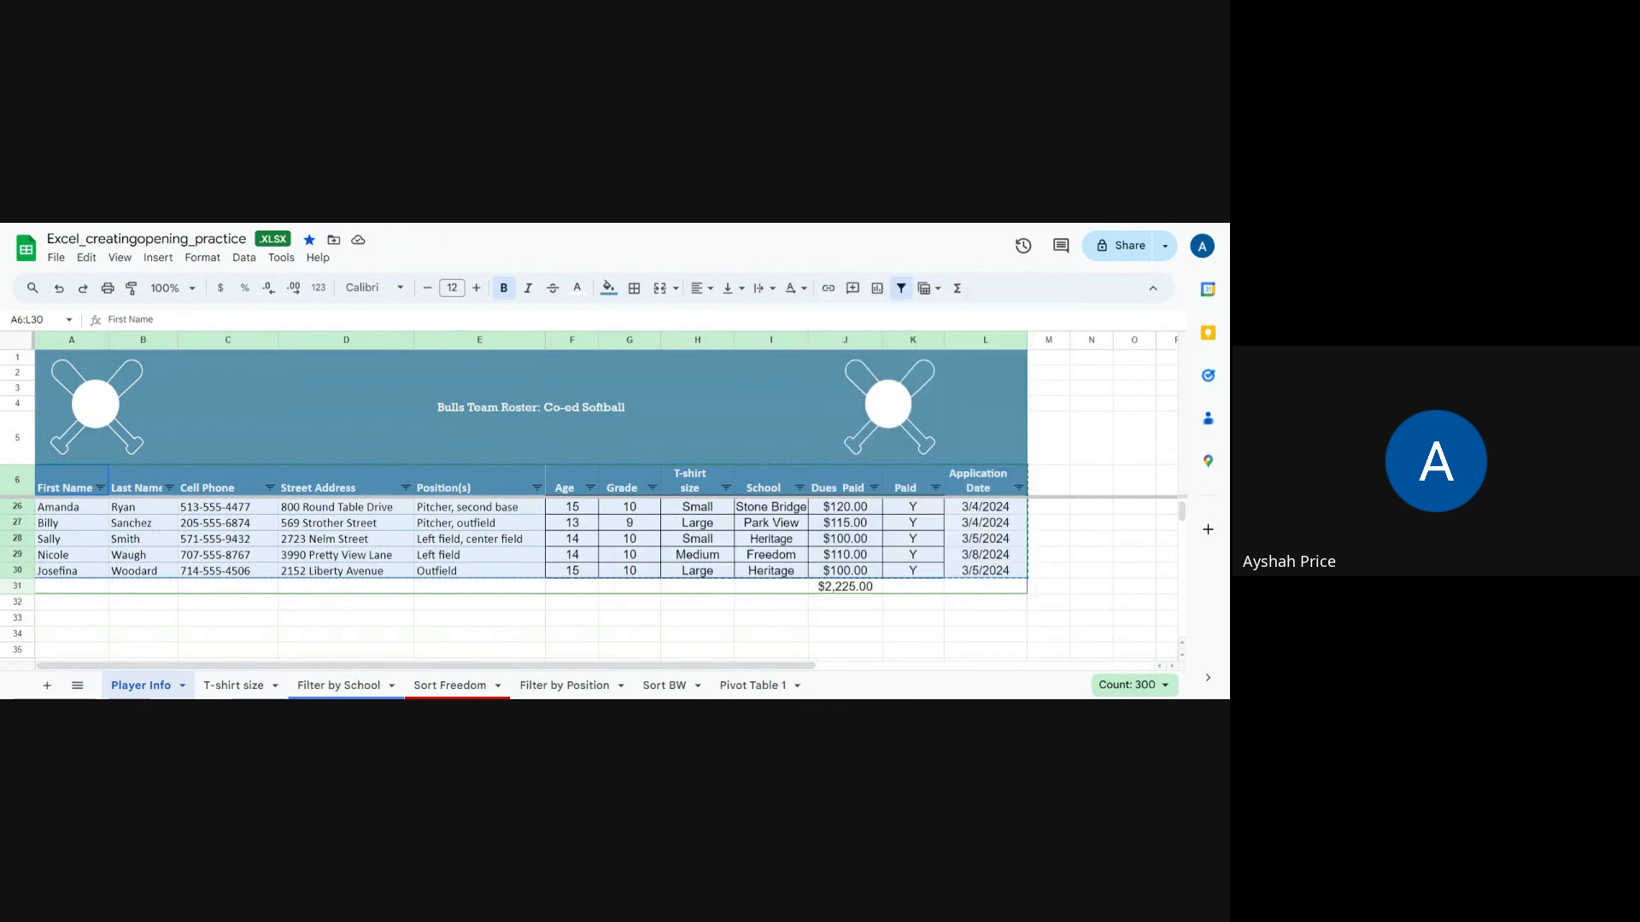
{"action": "left_click", "coordinate": [233, 685]}
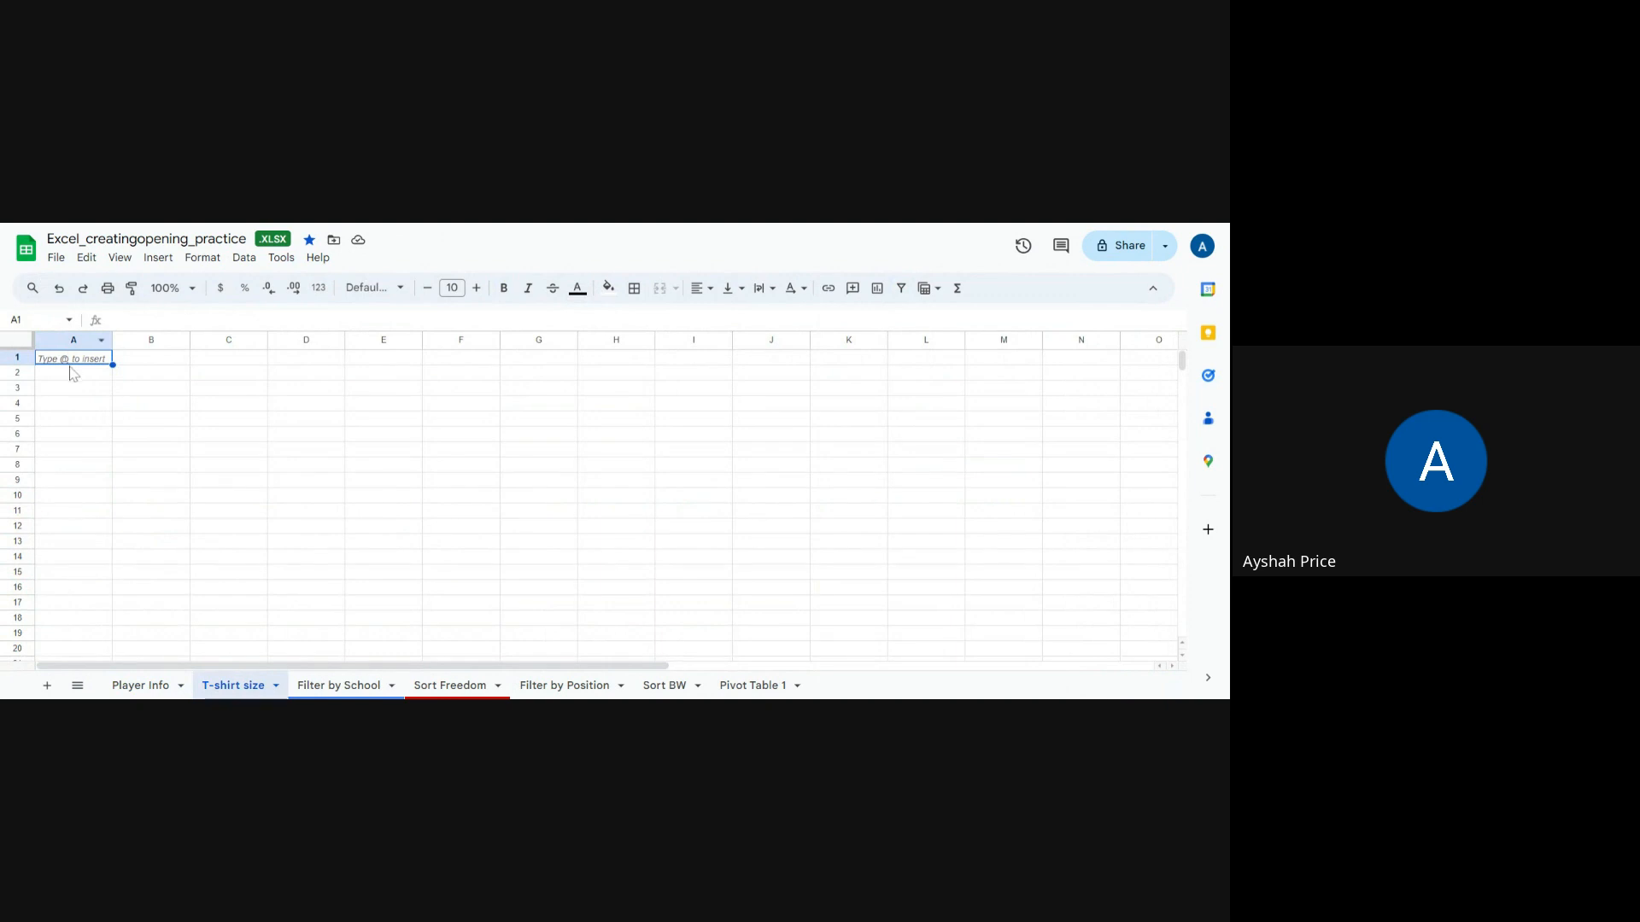
{"action": "key", "text": "ctrl+v"}
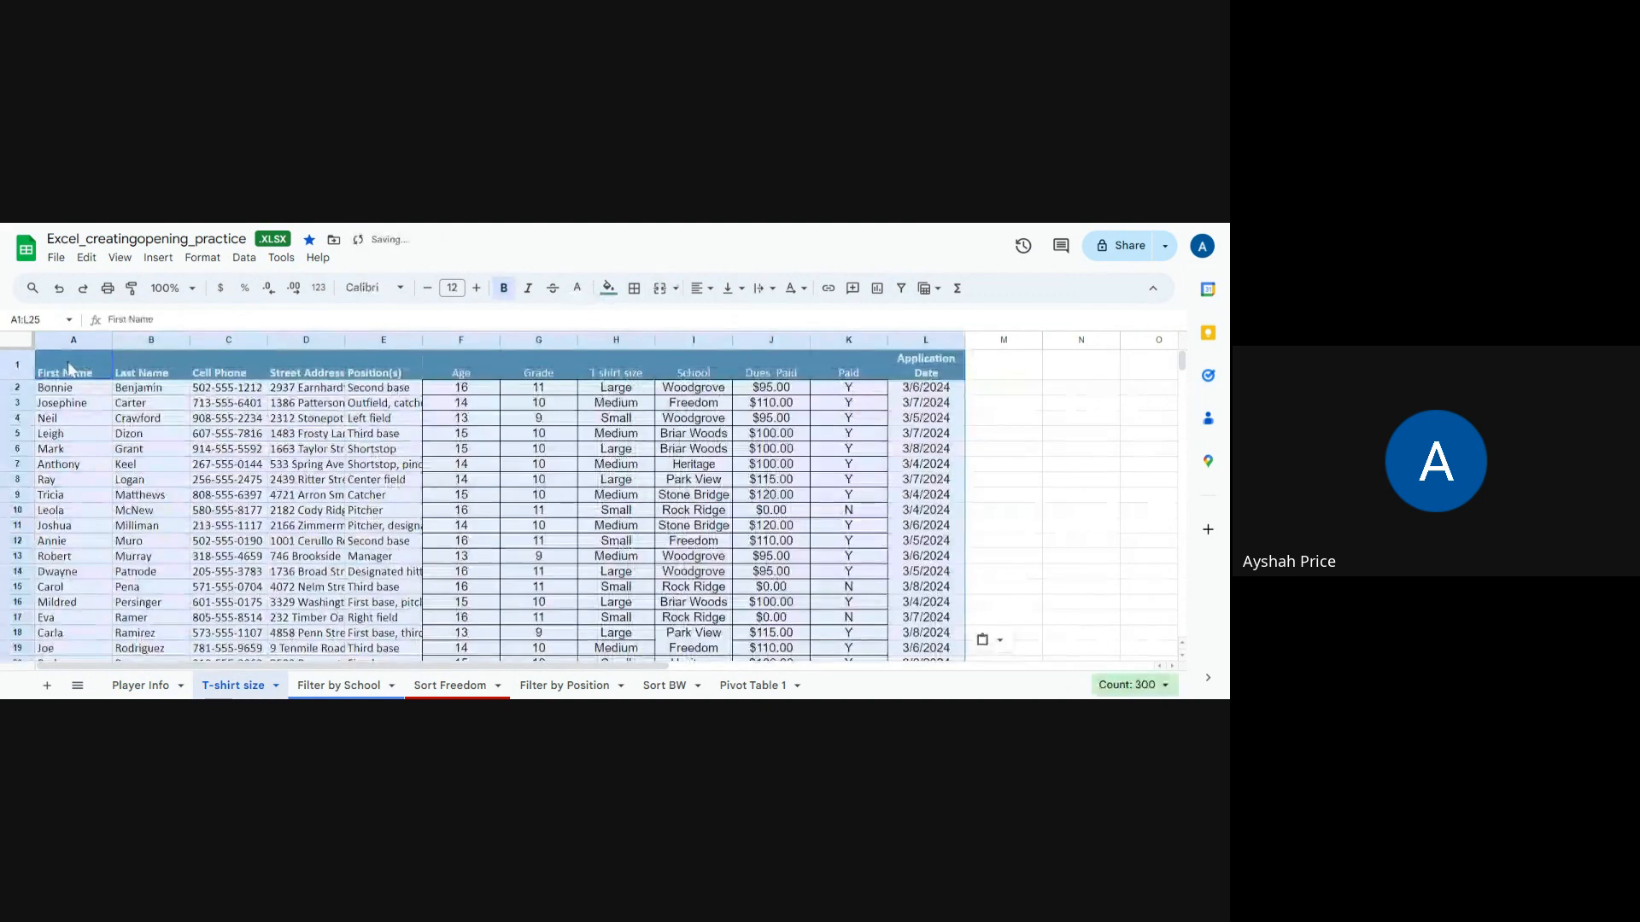
Step: Sort the T-shirt size sheet by column H from A to Z
{"action": "left_click", "coordinate": [585, 391]}
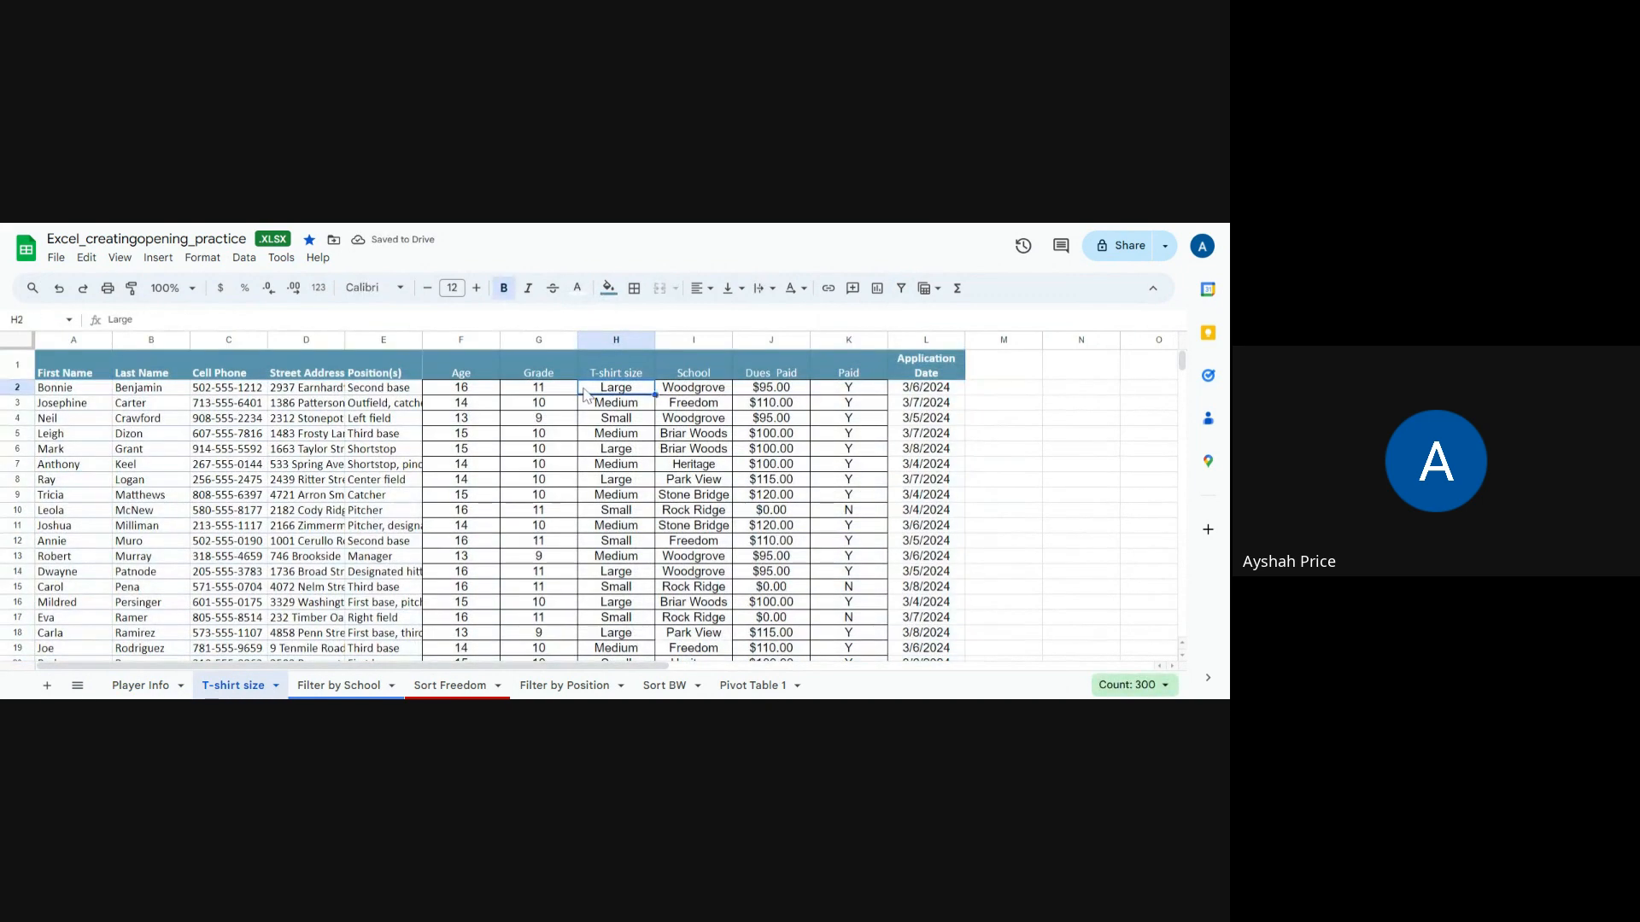
{"action": "left_click", "coordinate": [246, 259]}
{"action": "mouse_move", "coordinate": [247, 286]}
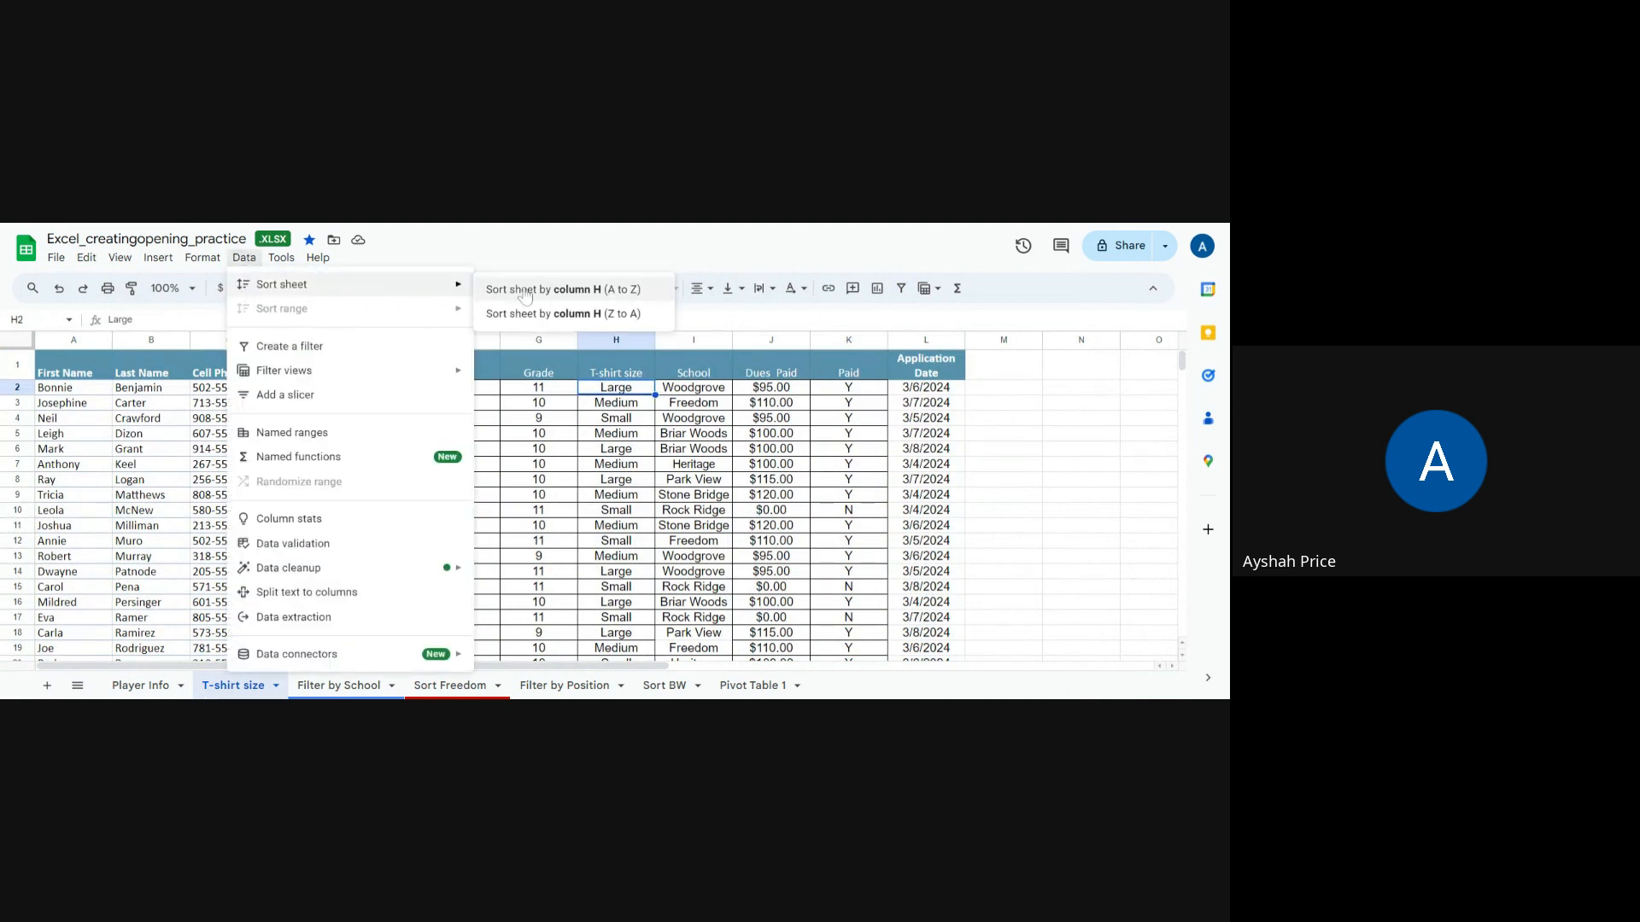
{"action": "left_click", "coordinate": [552, 293]}
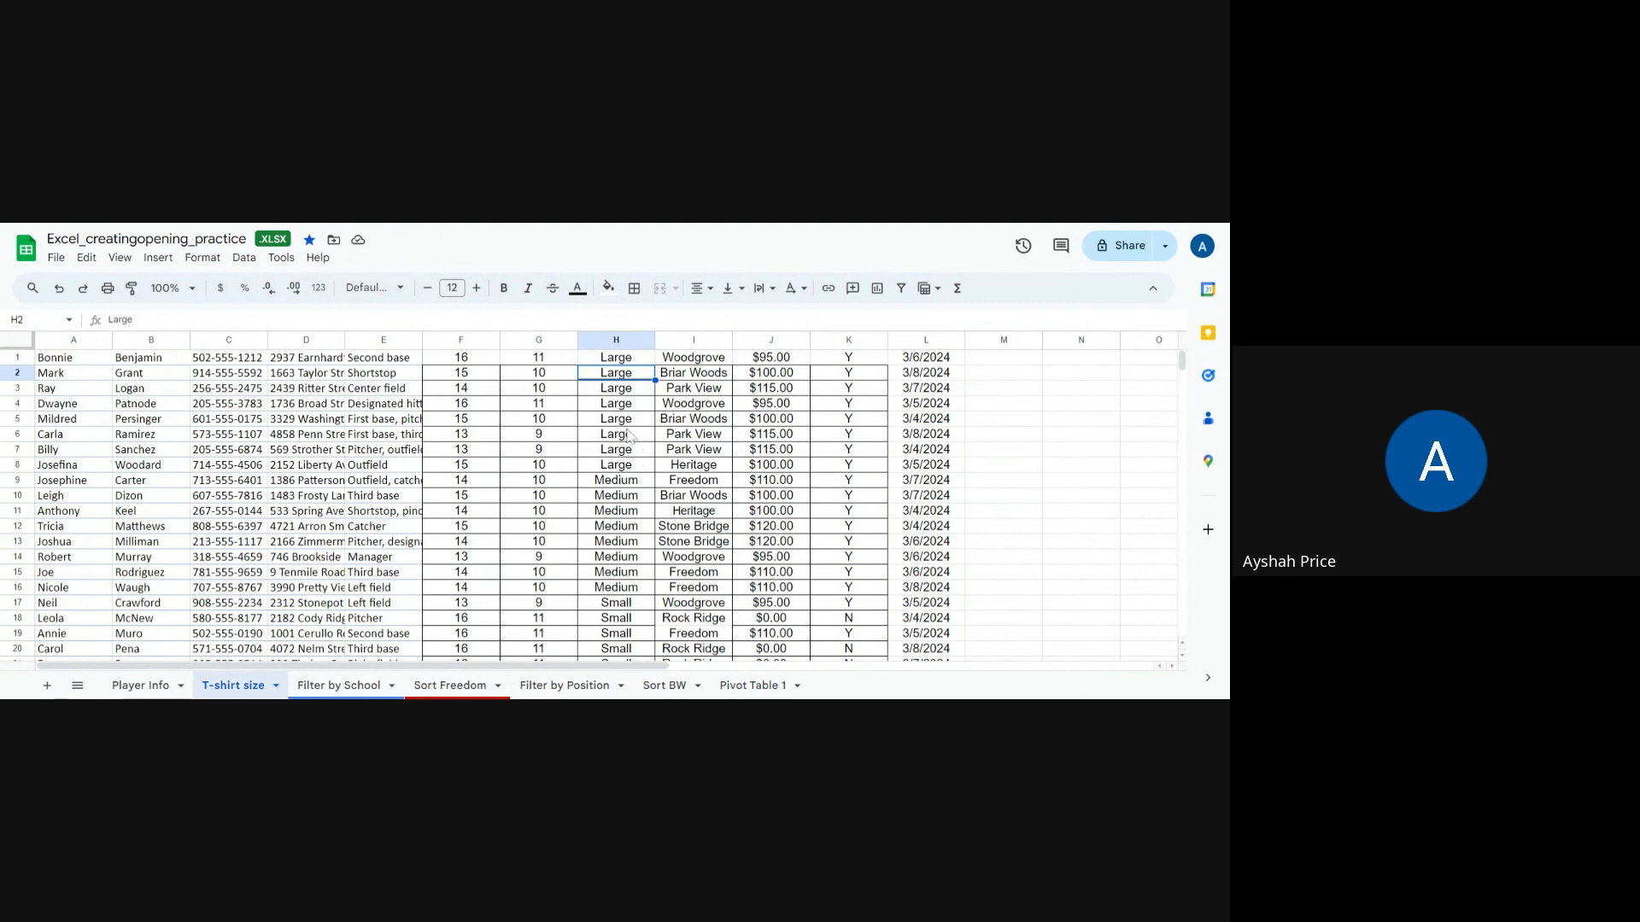
{"action": "scroll", "coordinate": [626, 560], "scroll_direction": "down", "scroll_amount": 1}
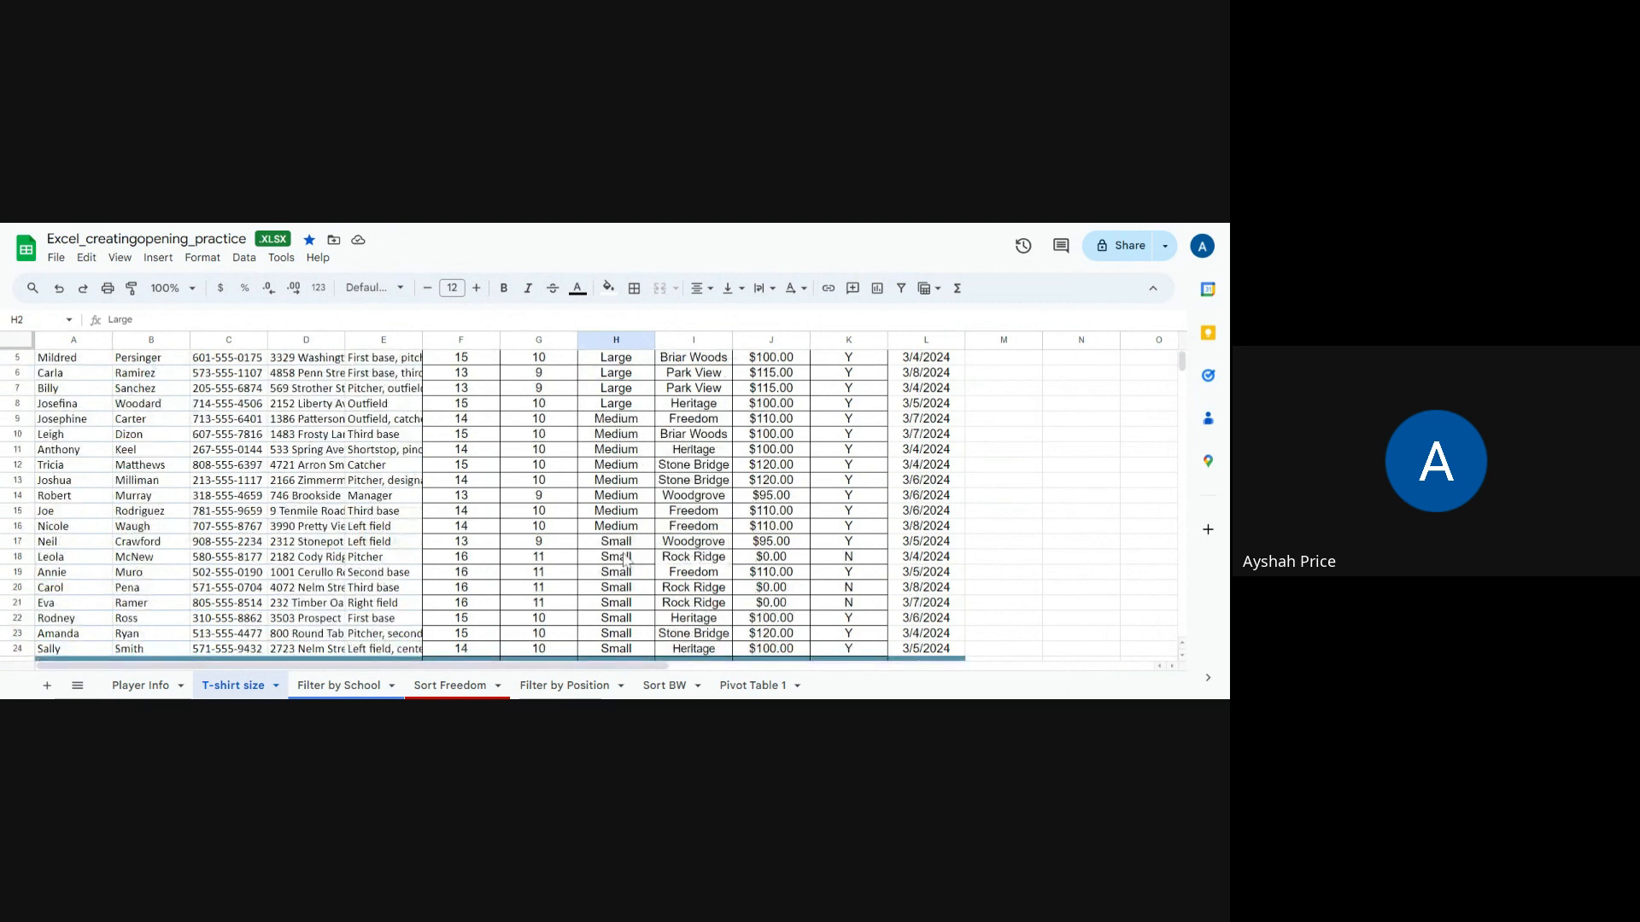
{"action": "scroll", "coordinate": [624, 559], "scroll_direction": "down", "scroll_amount": 1}
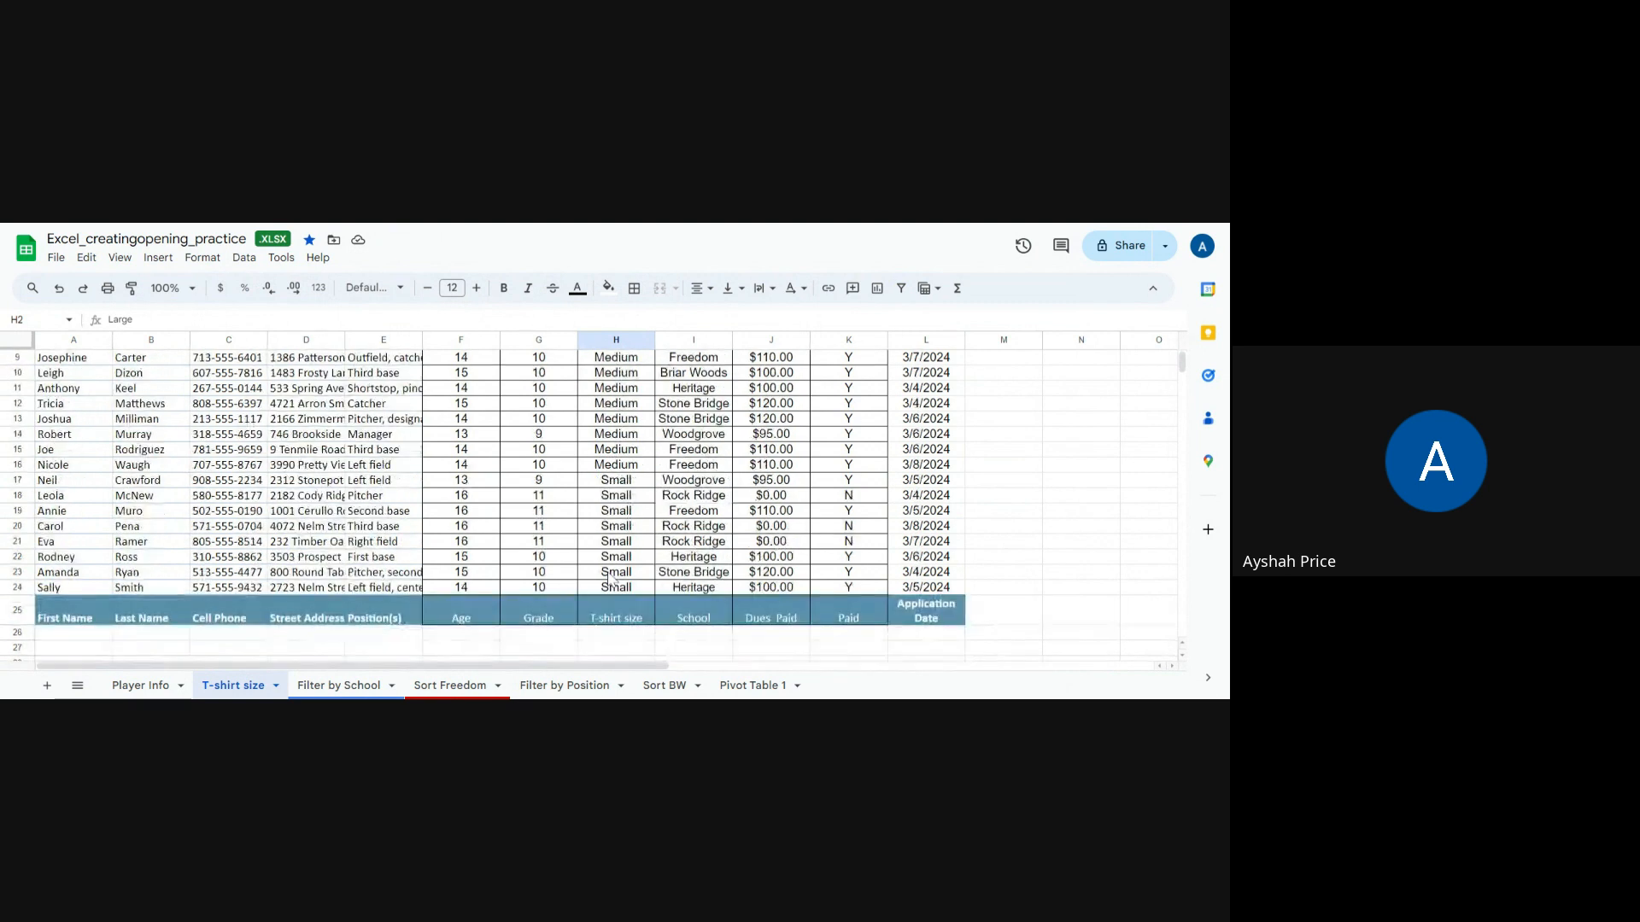
{"action": "scroll", "coordinate": [611, 579], "scroll_direction": "up", "scroll_amount": 2}
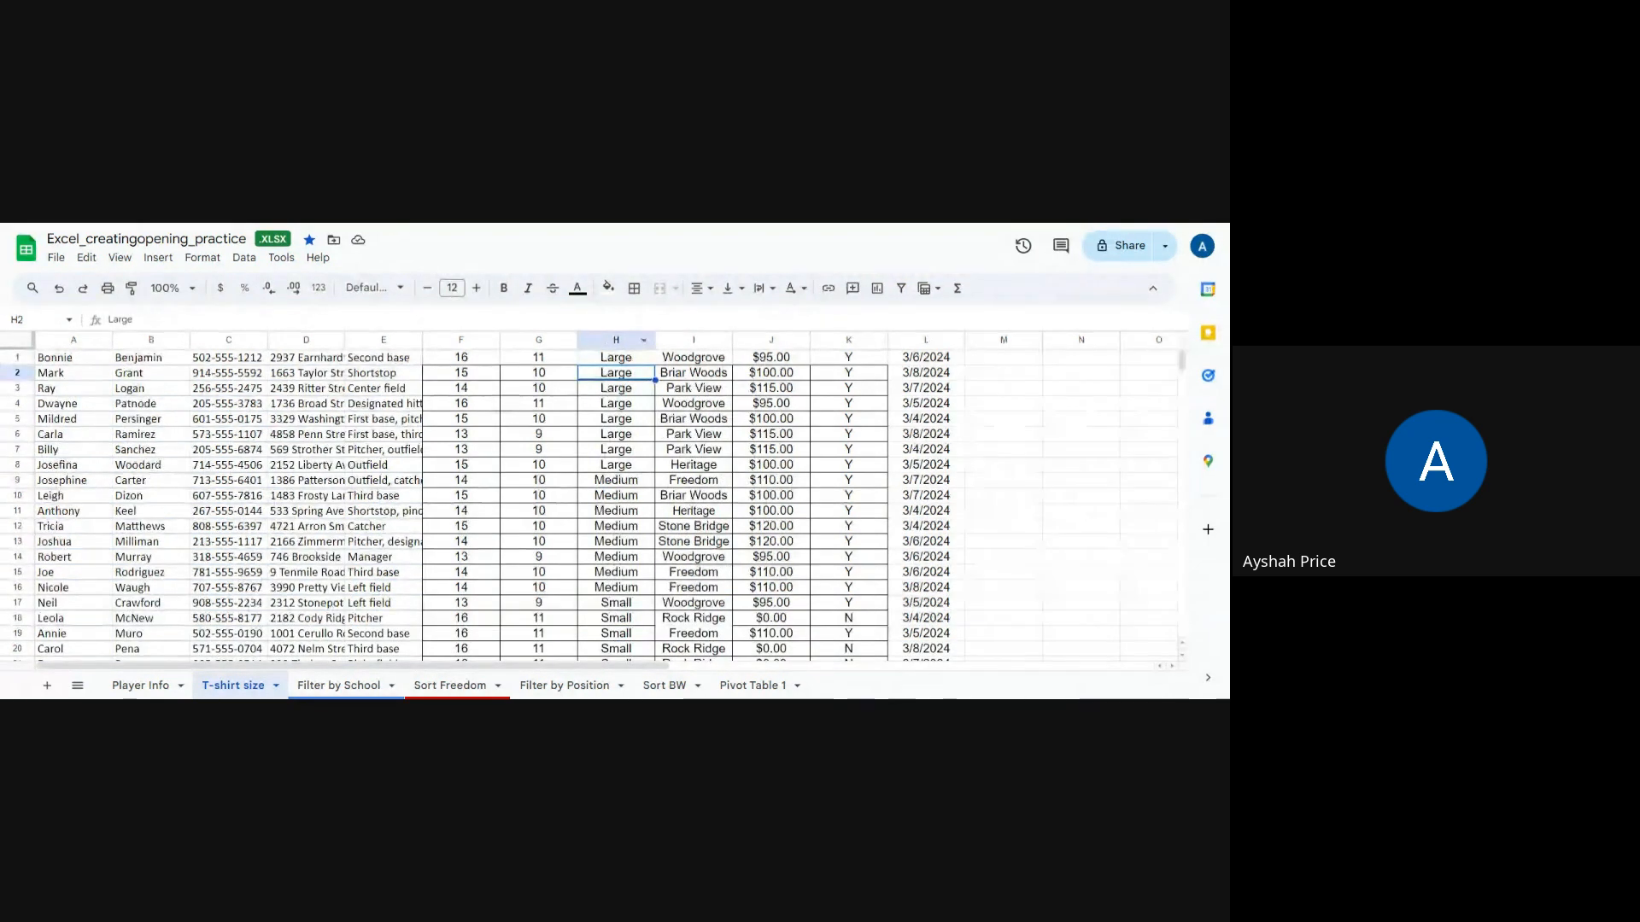
Step: Sort the T-shirt size sheet by the T-shirt size column H from Z to A
{"action": "left_click", "coordinate": [618, 341]}
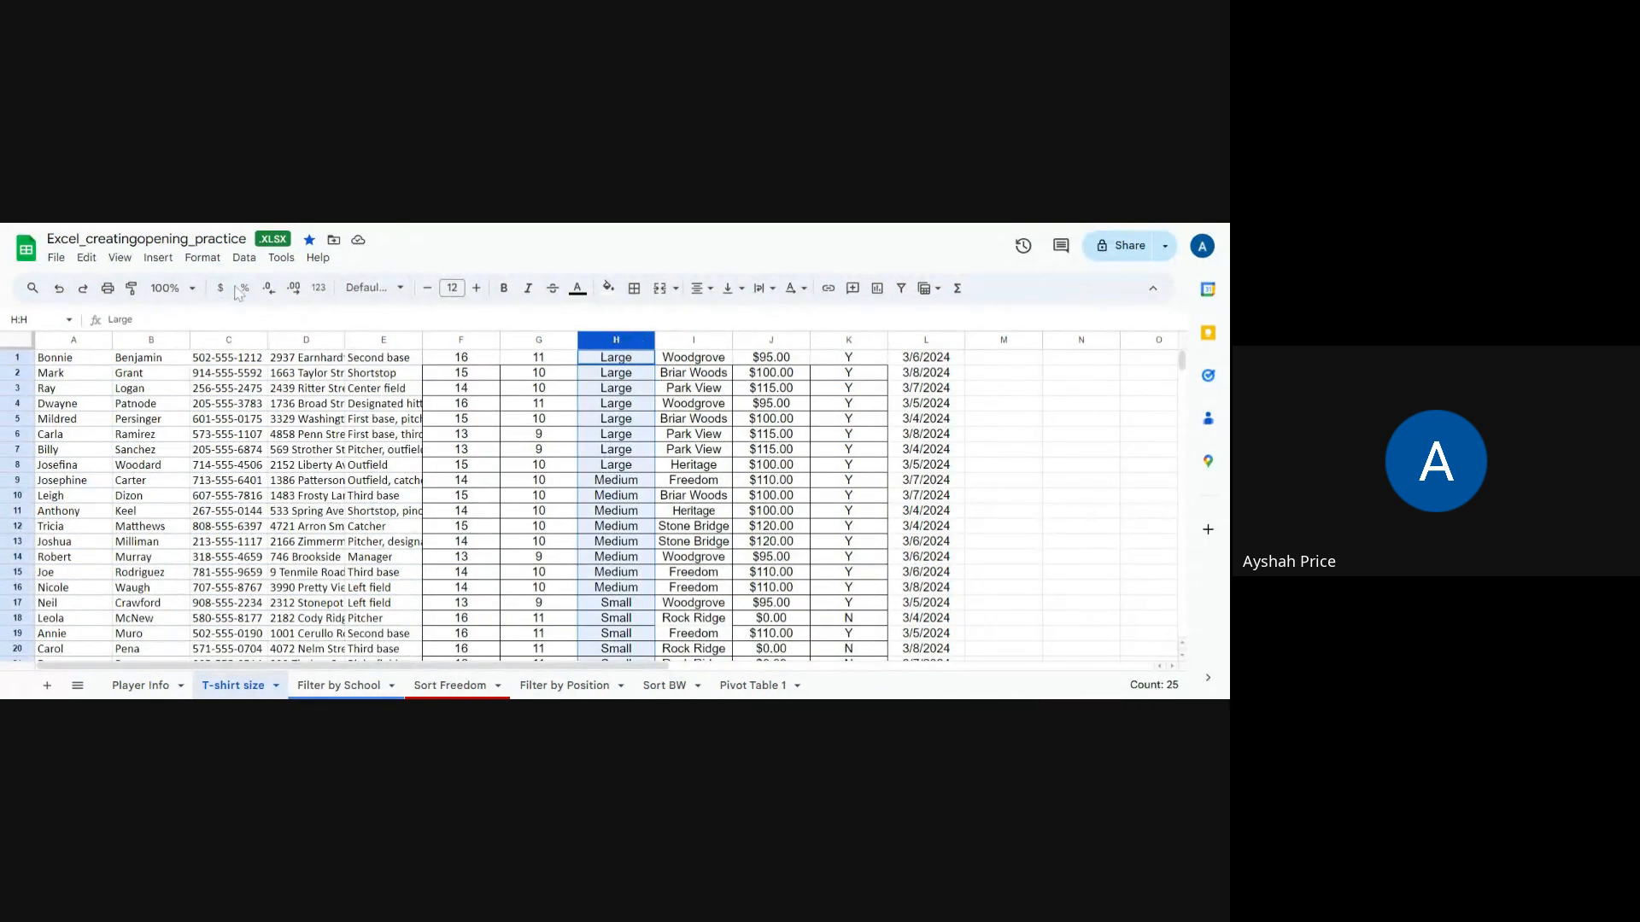
{"action": "left_click", "coordinate": [243, 258]}
{"action": "mouse_move", "coordinate": [285, 287]}
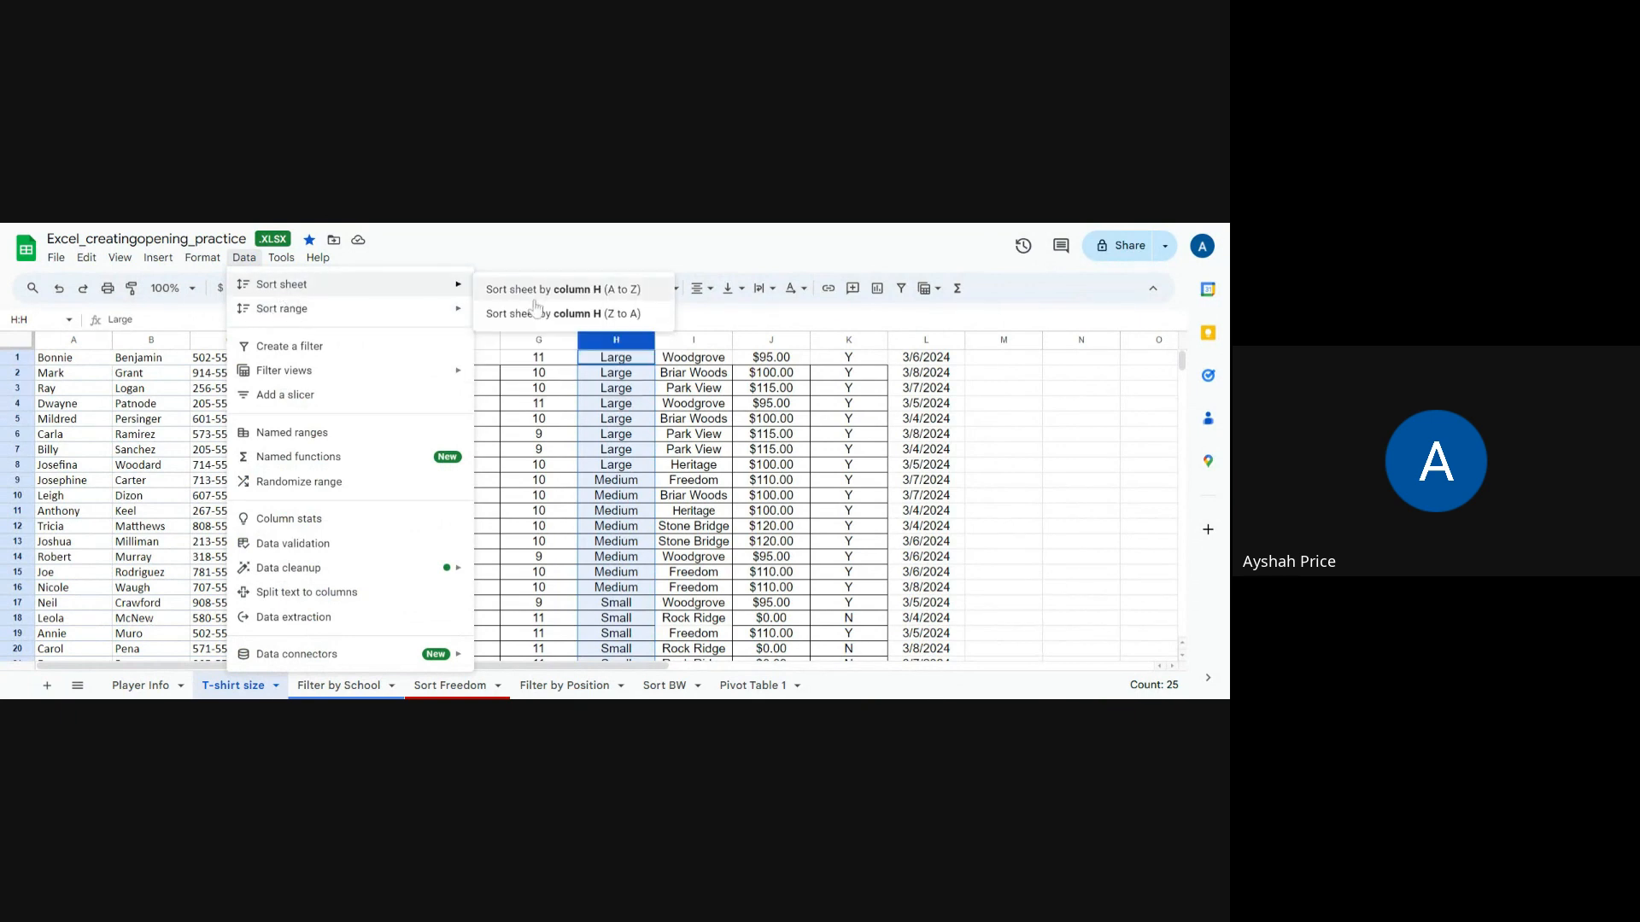
{"action": "left_click", "coordinate": [637, 319]}
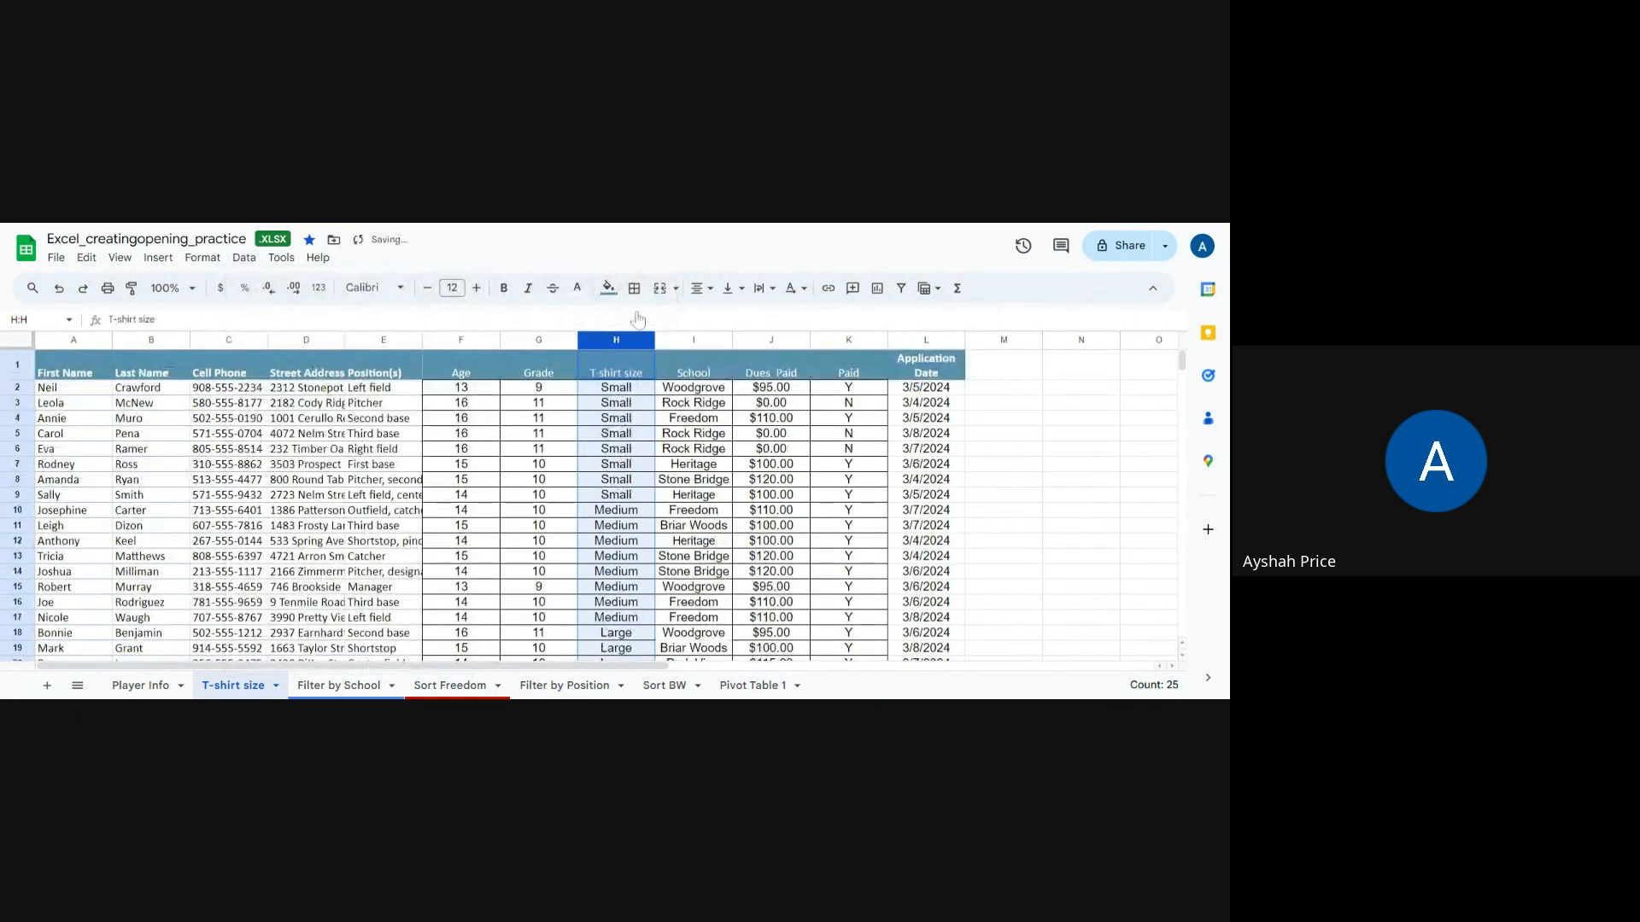
{"action": "left_click", "coordinate": [694, 466]}
{"action": "scroll", "coordinate": [662, 472], "scroll_direction": "down", "scroll_amount": 6}
{"action": "scroll", "coordinate": [657, 474], "scroll_direction": "up", "scroll_amount": 4}
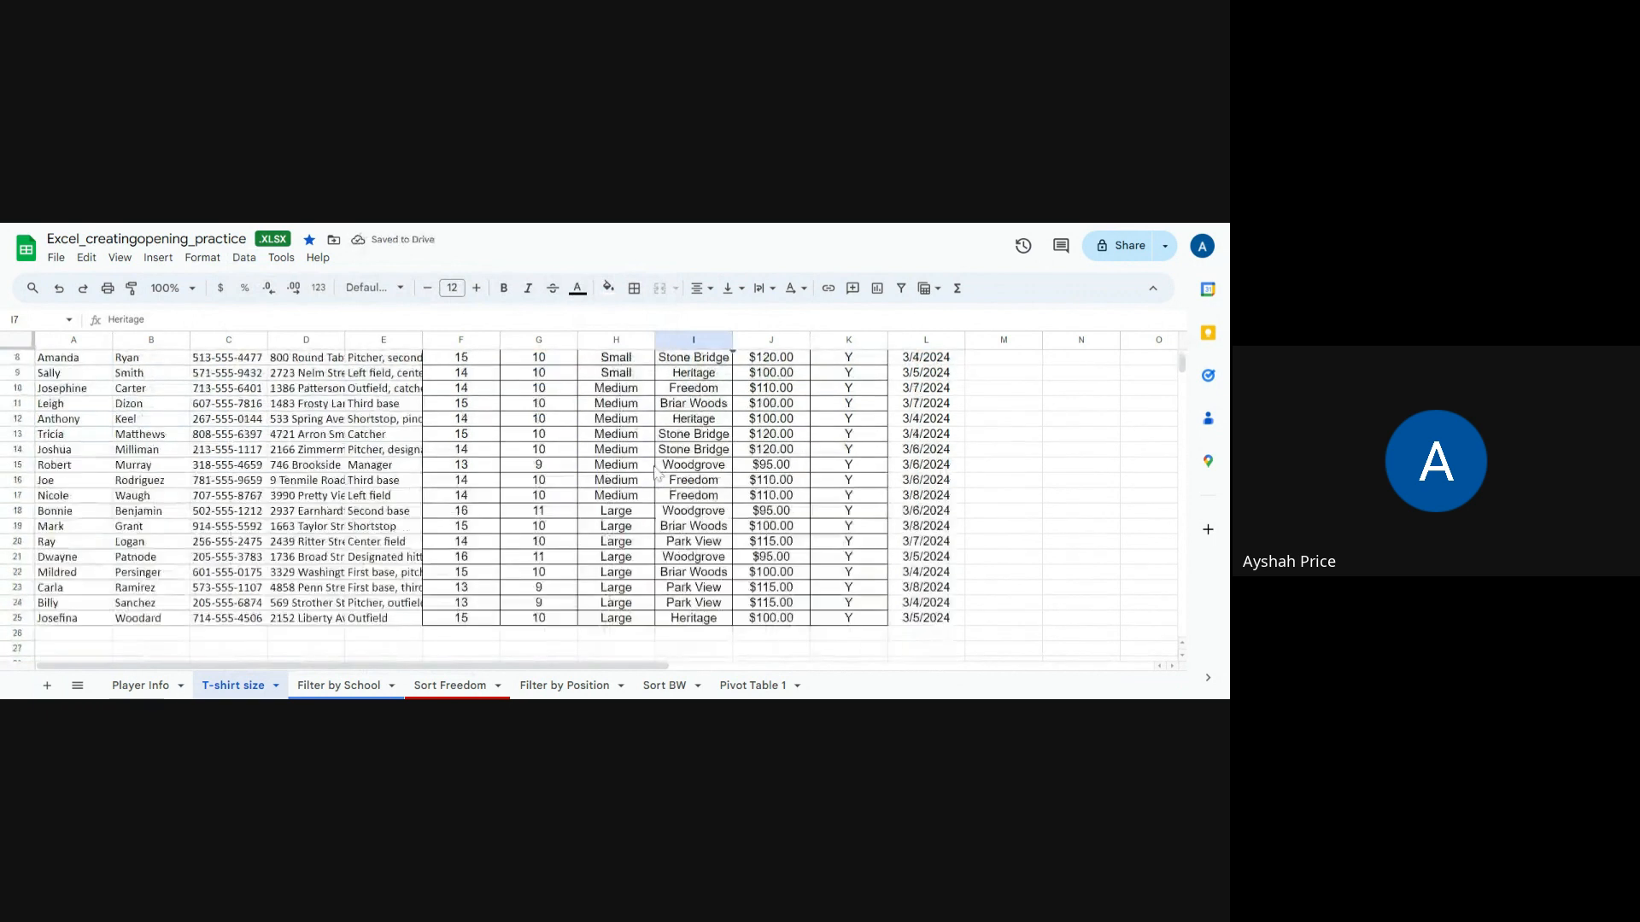
{"action": "scroll", "coordinate": [658, 472], "scroll_direction": "up", "scroll_amount": 3}
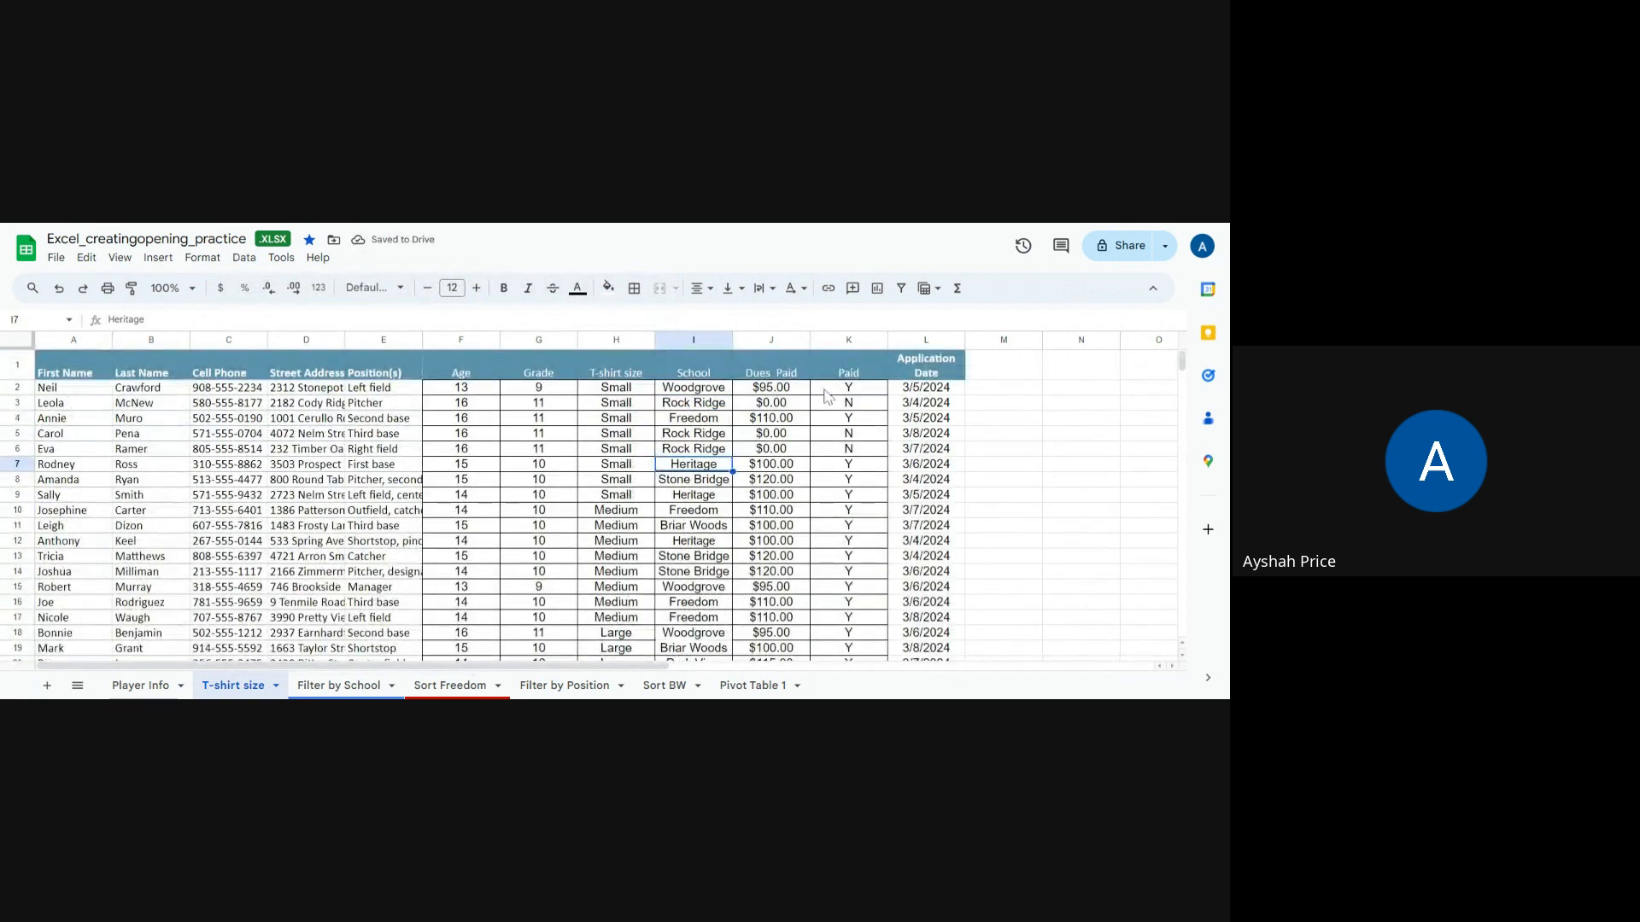